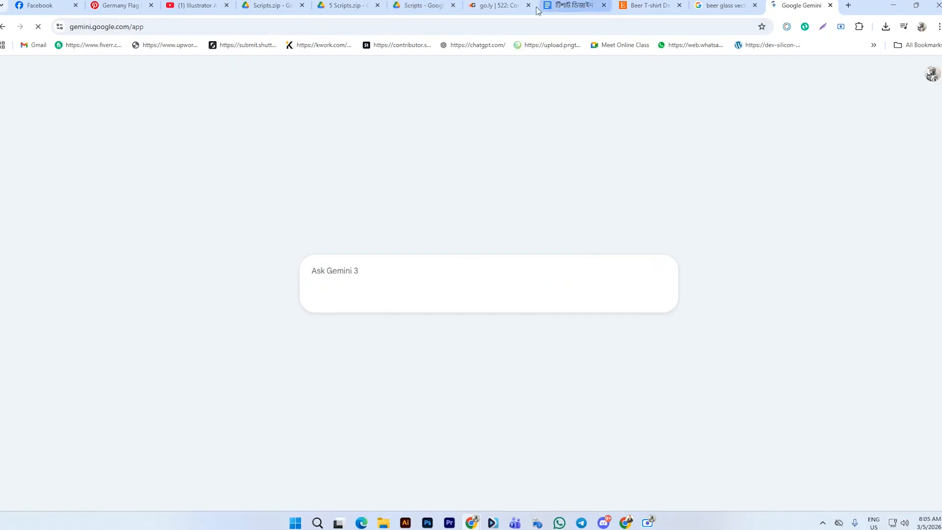
Close the go.ly, Scripts folder and Google Docs tabs, and paste the copied beer mugs image into the Gemini prompt
{"action": "left_click", "coordinate": [453, 5]}
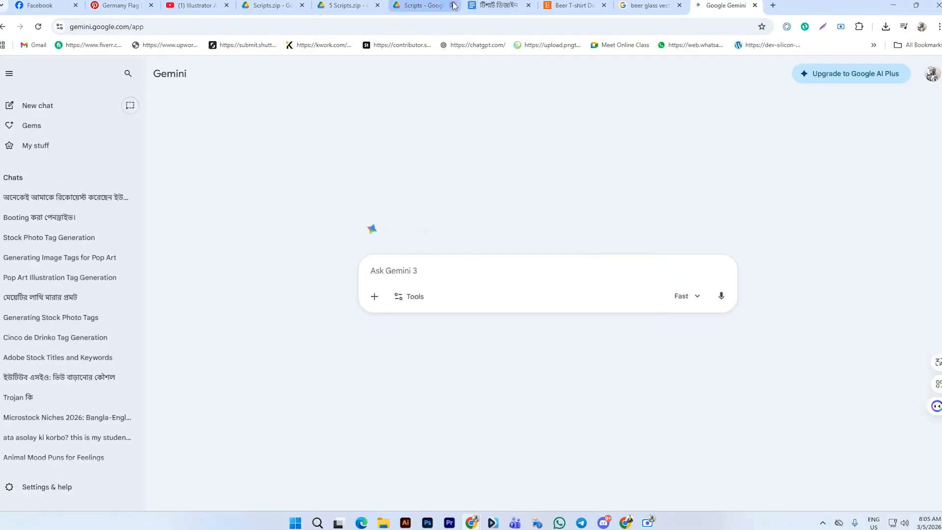
{"action": "left_click", "coordinate": [453, 5]}
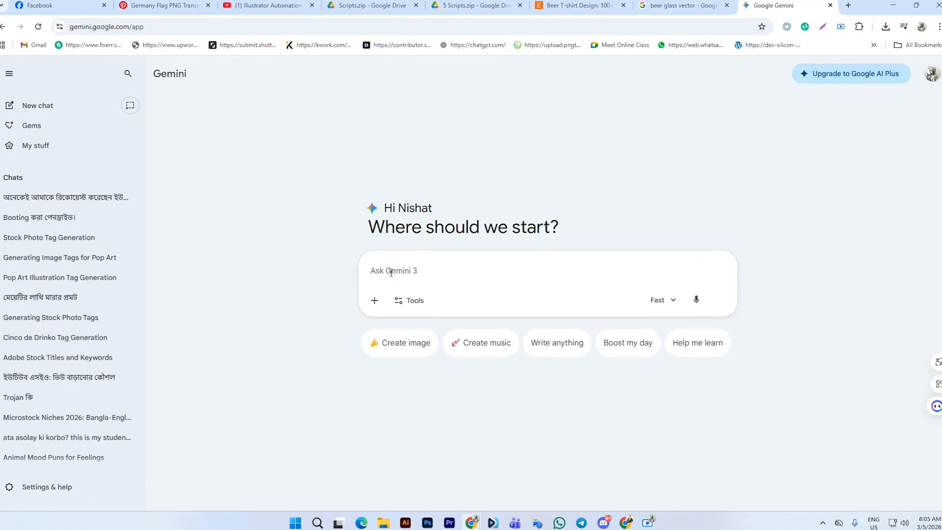
{"action": "key", "text": "ctrl+v"}
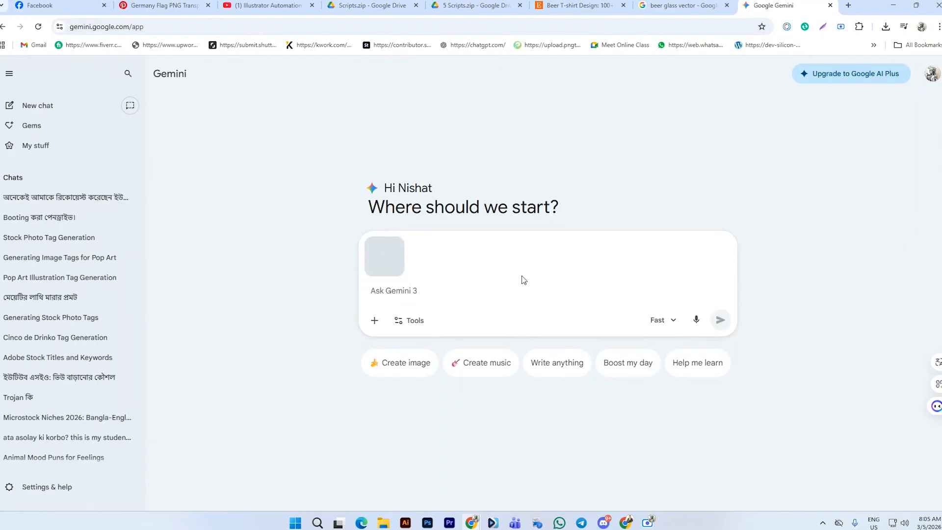
Write the prompt text "REGENARATE THIS IMAGE. REMOVE TYPOGRAPHY AND COLOR WILL BE SMOOT ORANGE+" beneath the attached image
{"action": "type", "text": "R"}
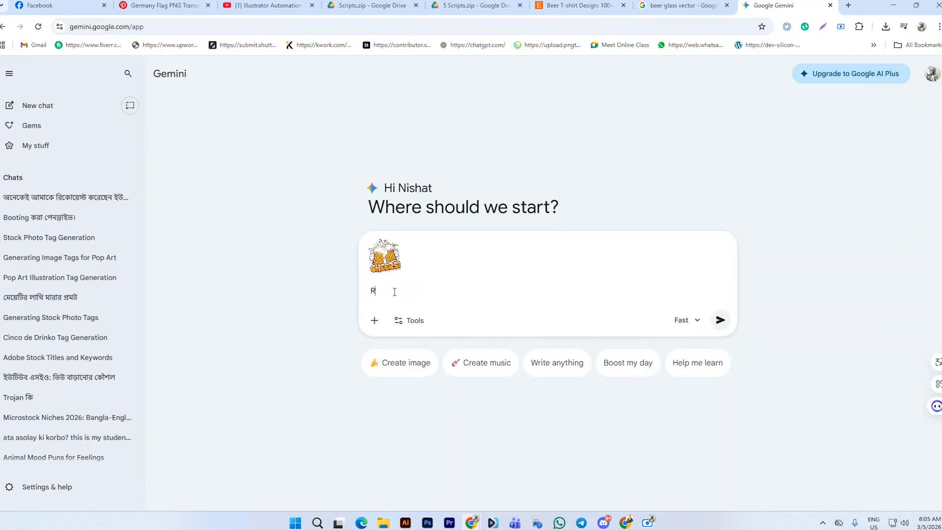
{"action": "type", "text": "EGENARATER"}
{"action": "key", "text": "BackSpace"}
{"action": "type", "text": "E"}
{"action": "key", "text": "BackSpace"}
{"action": "type", "text": "THIS IMAGE. REMOVE"}
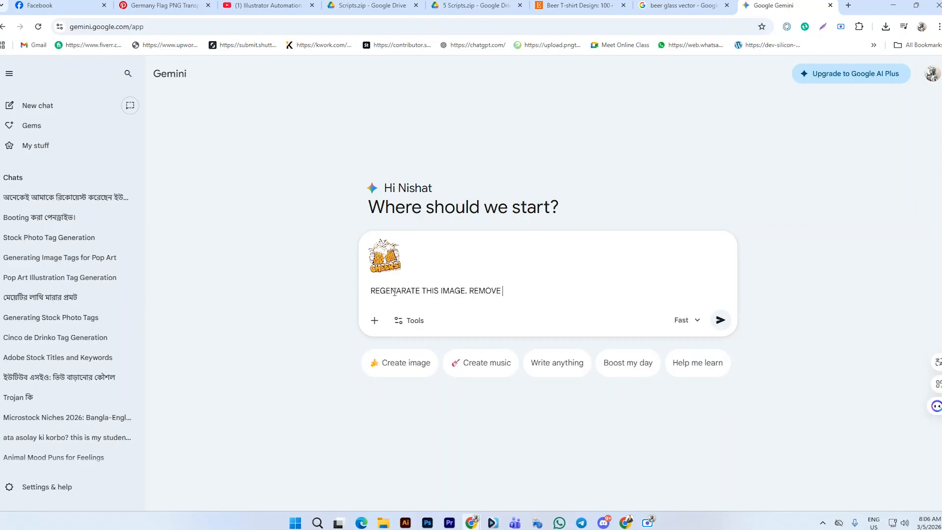
{"action": "type", "text": " TYPOGRAPHY AND COLO"}
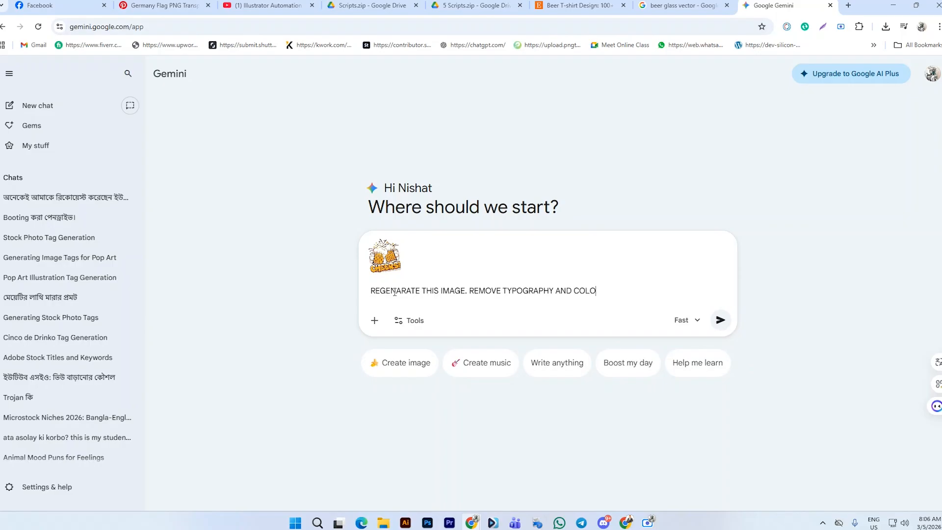
{"action": "type", "text": "R WILL BE SMOOT ORAN"}
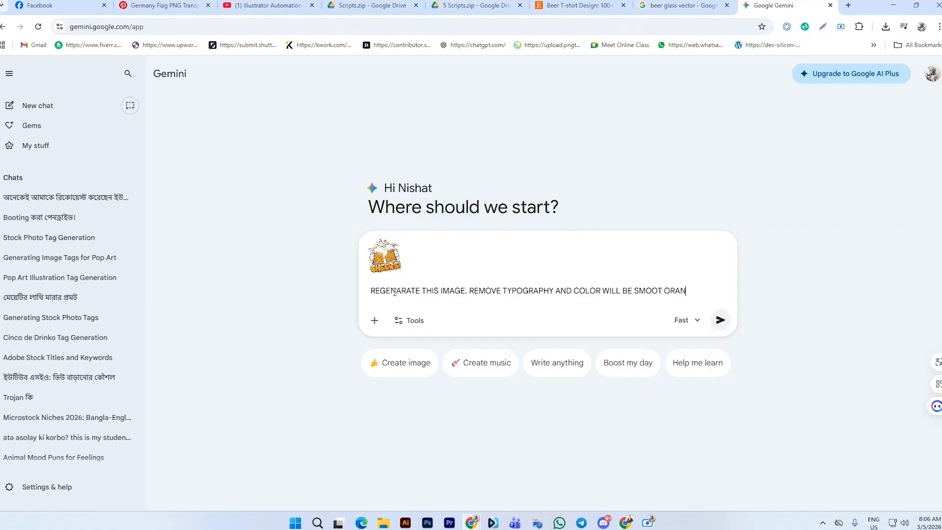
{"action": "type", "text": "GE+"}
Search Google for "ORANGE COLOR PALLETE" in a new browser tab
{"action": "left_click", "coordinate": [849, 6]}
{"action": "left_click", "coordinate": [323, 204]}
{"action": "type", "text": "O"}
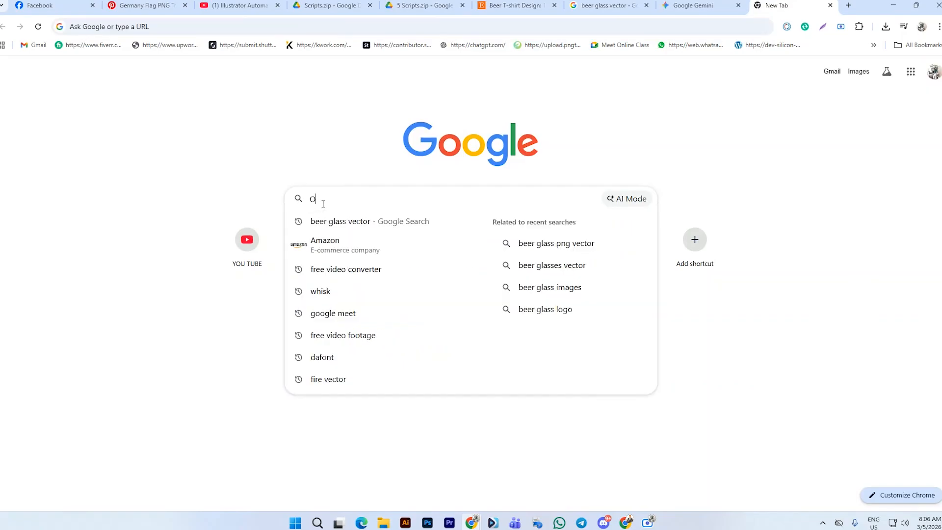
{"action": "type", "text": "RAN"}
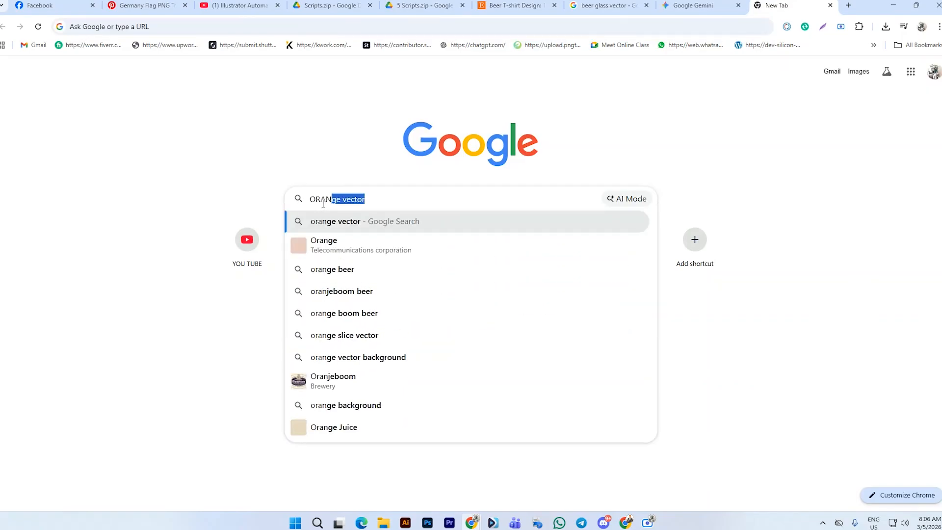
{"action": "type", "text": "GE CO"}
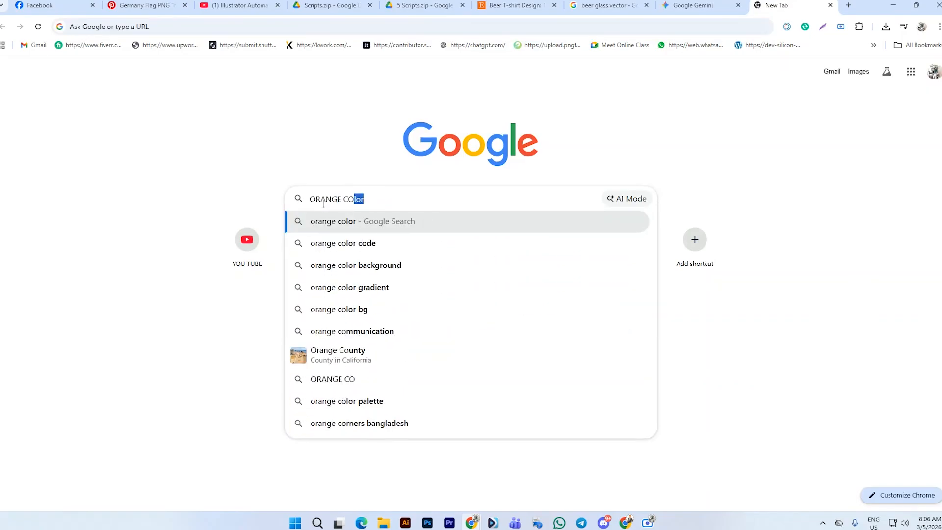
{"action": "type", "text": "LOR PA"}
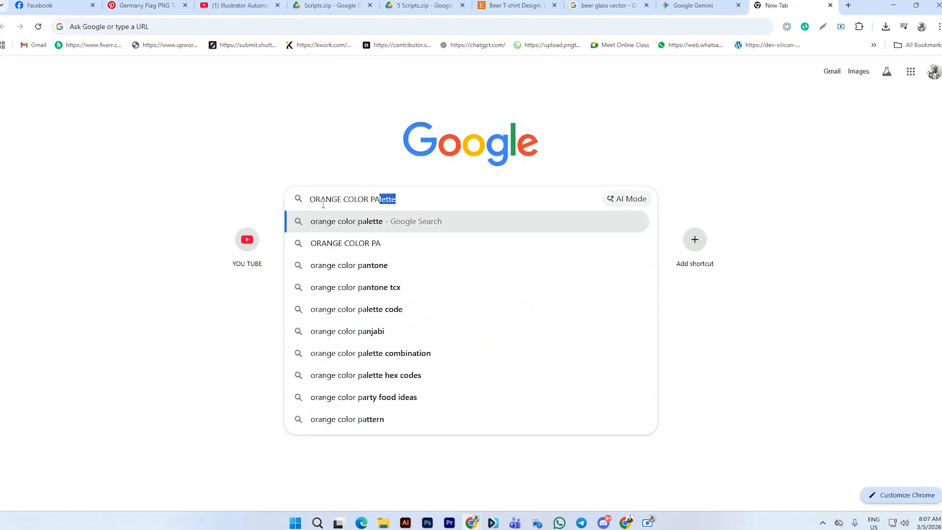
{"action": "type", "text": "LLETE"}
{"action": "key", "text": "Return"}
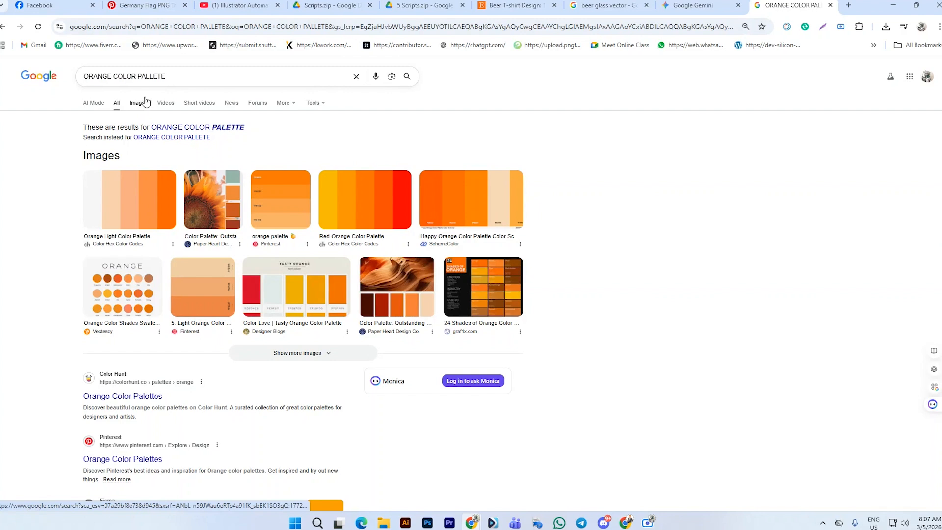
Search Google Images for "ORANGE COLOR CODE NAME" and open the Color Meanings chart of orange shades
{"action": "left_click", "coordinate": [158, 77]}
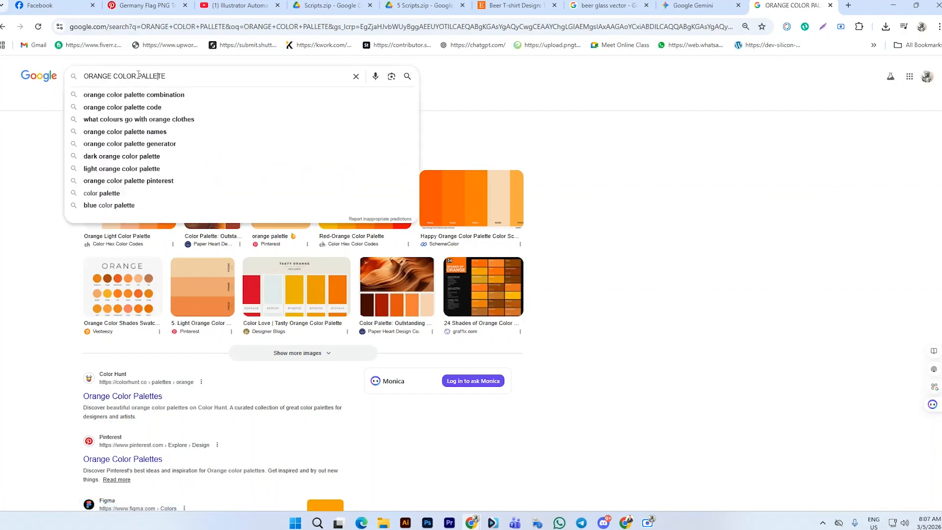
{"action": "left_click_drag", "start_coordinate": [139, 76], "coordinate": [185, 77]}
{"action": "type", "text": "CO"}
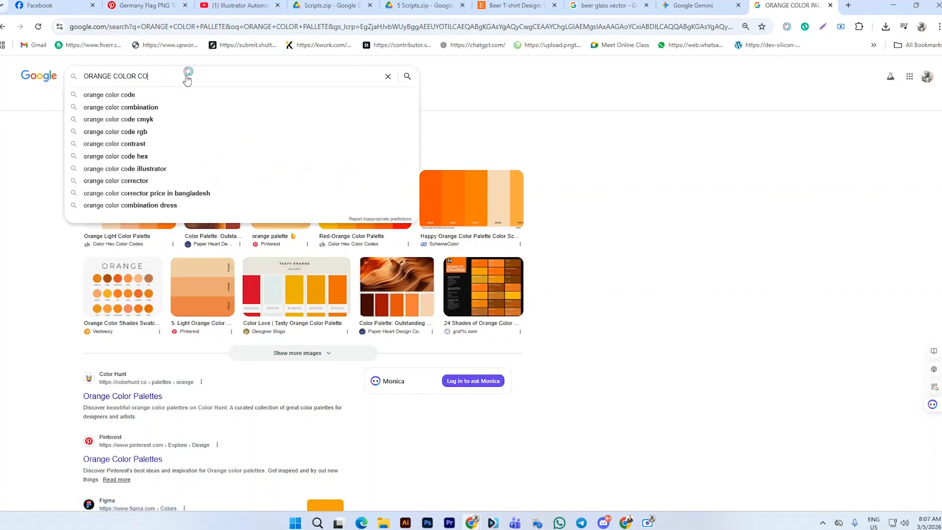
{"action": "type", "text": "DE"}
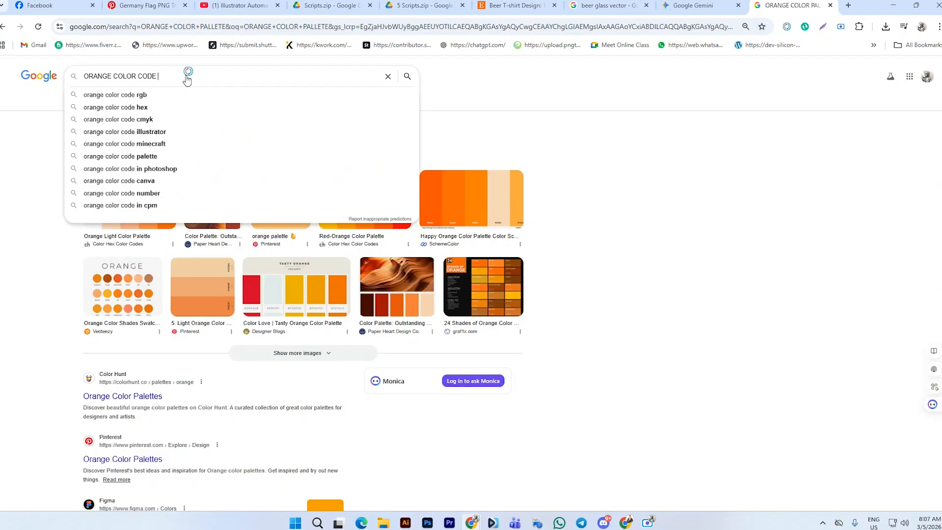
{"action": "type", "text": " NAME"}
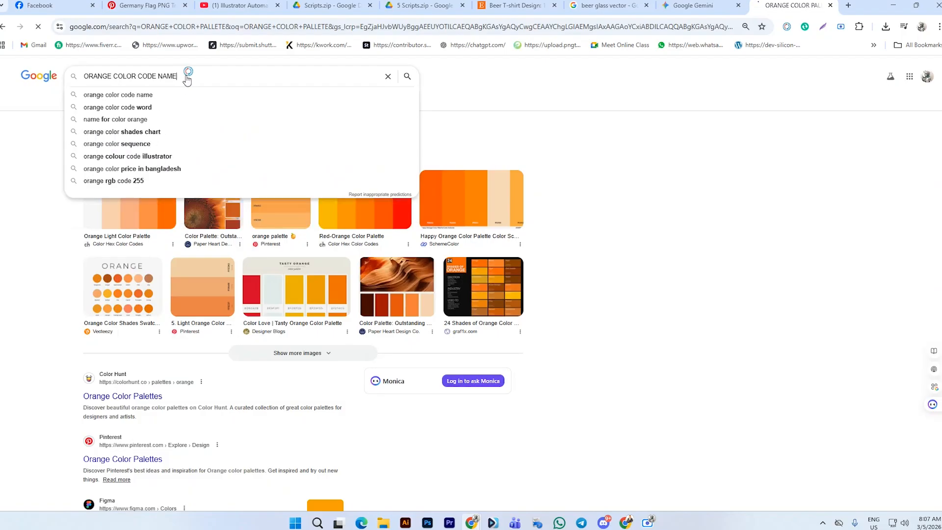
{"action": "key", "text": "Return"}
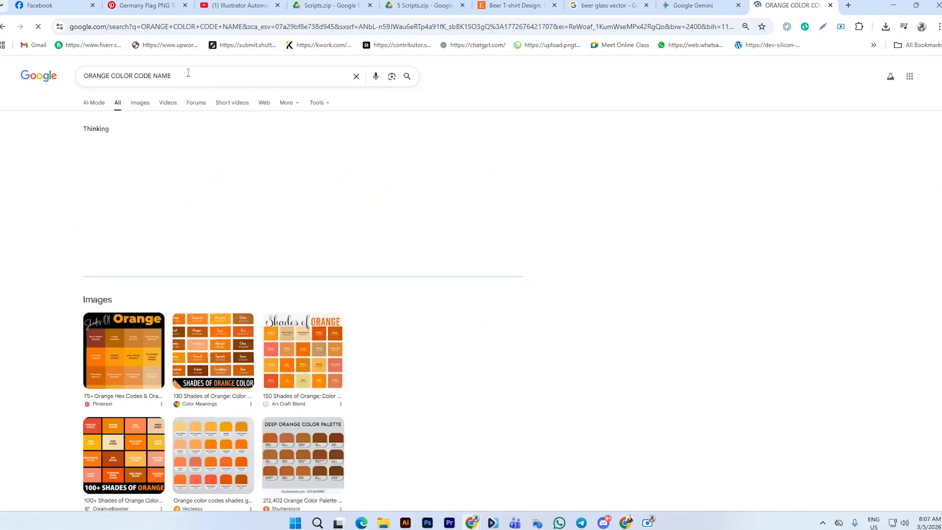
{"action": "left_click", "coordinate": [140, 104]}
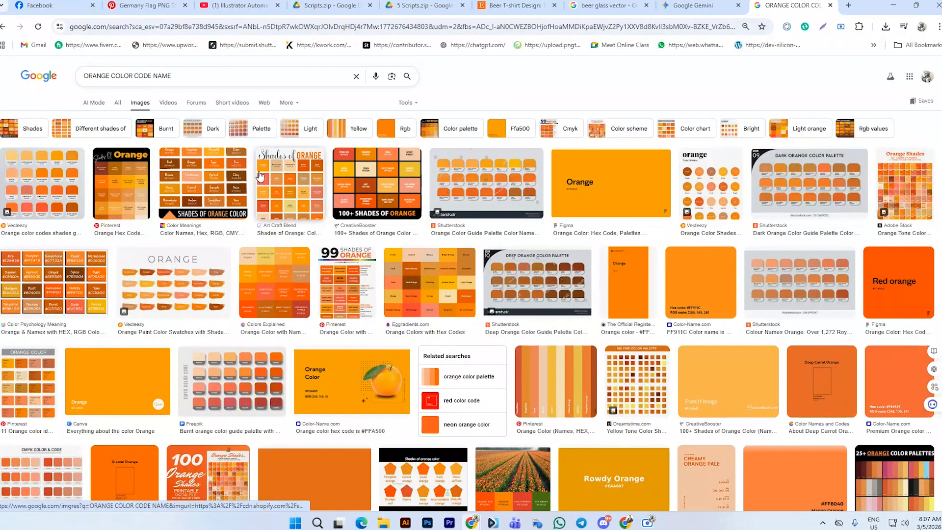
{"action": "left_click", "coordinate": [217, 182]}
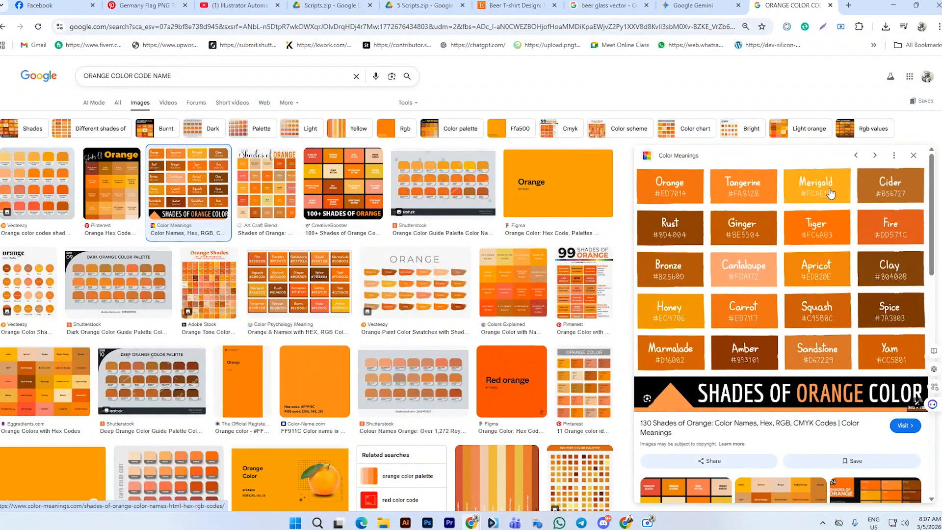
Add the chart shades "MERIGOLD+ TANGERINE" to the Gemini prompt's colors and correct "SMOOT" to "SMOOTH"
{"action": "left_click", "coordinate": [706, 6]}
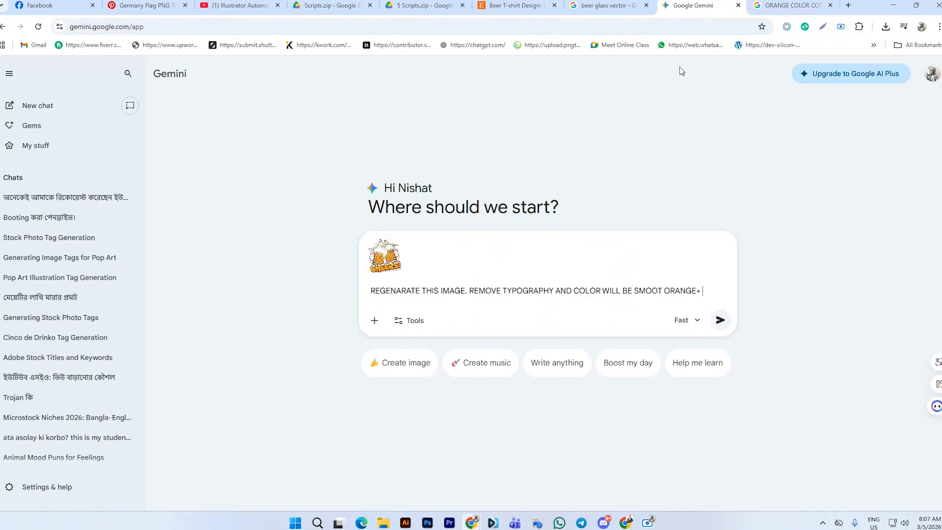
{"action": "type", "text": "MERIGOL"}
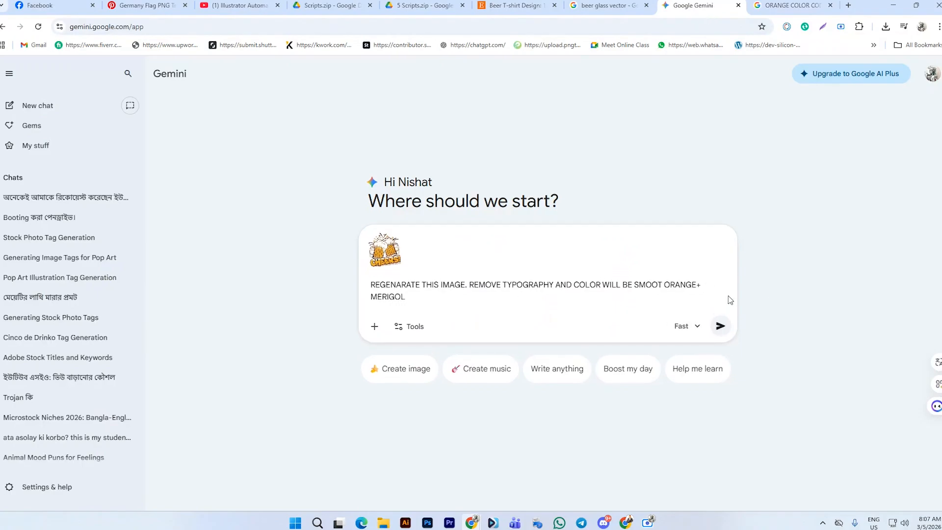
{"action": "type", "text": "D+"}
{"action": "left_click", "coordinate": [804, 8]}
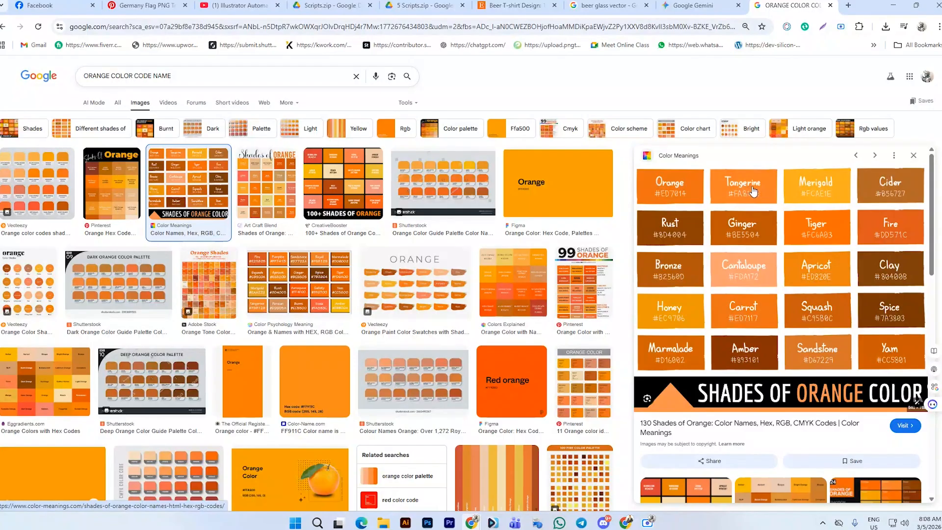
{"action": "left_click", "coordinate": [711, 6]}
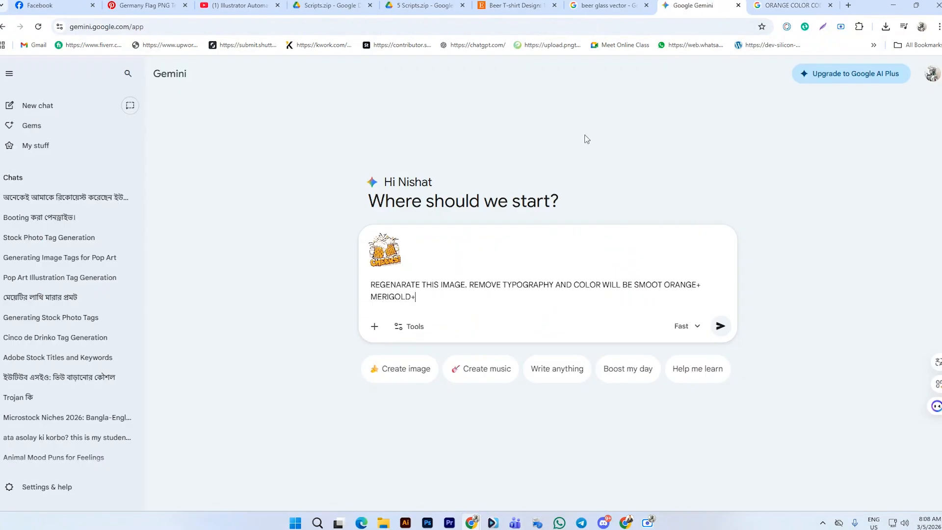
{"action": "left_click", "coordinate": [479, 308]}
{"action": "type", "text": "TANGERINE"}
{"action": "left_click", "coordinate": [662, 285]}
{"action": "type", "text": "H"}
Complete the prompt with "+ WHITE AND BLACK. BACKGROUND WILL BE WHITE. VECTOR WILL BE FLAT" and submit it
{"action": "left_click", "coordinate": [465, 298]}
{"action": "type", "text": "=+WHI"}
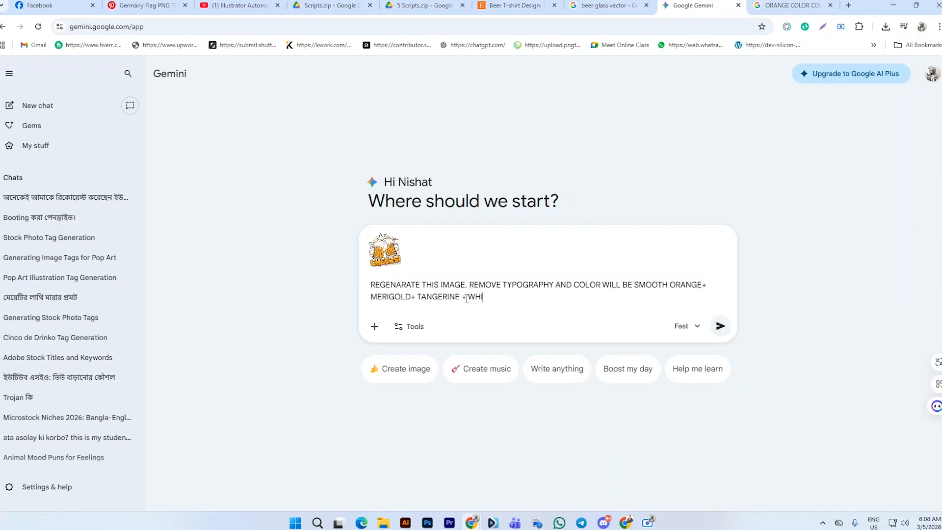
{"action": "type", "text": "TE AND BLACK. BACKGR"}
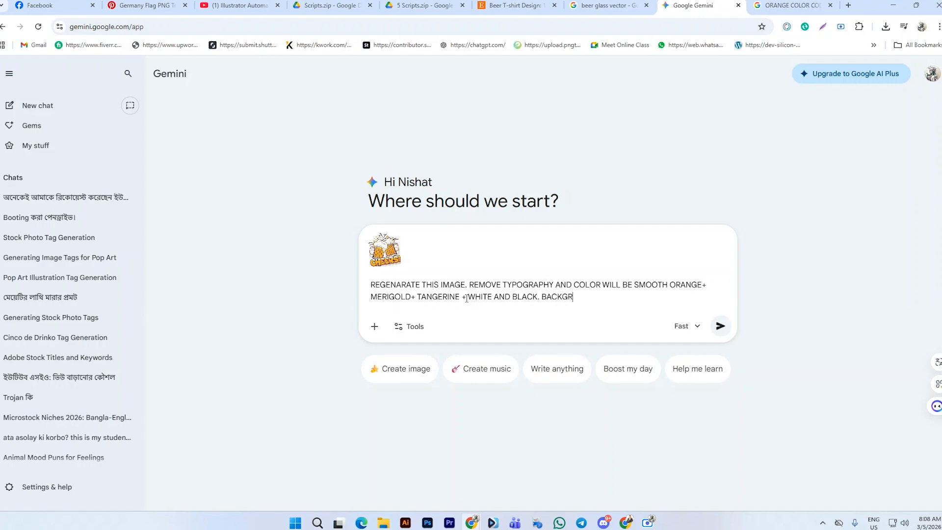
{"action": "type", "text": "OUND WILL BE WHITE. VECTO"}
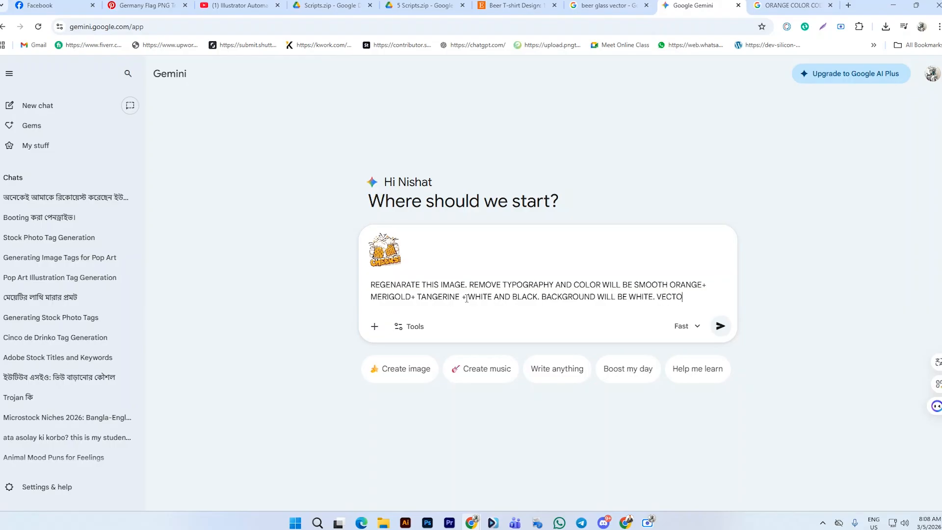
{"action": "type", "text": "R WILL BE "}
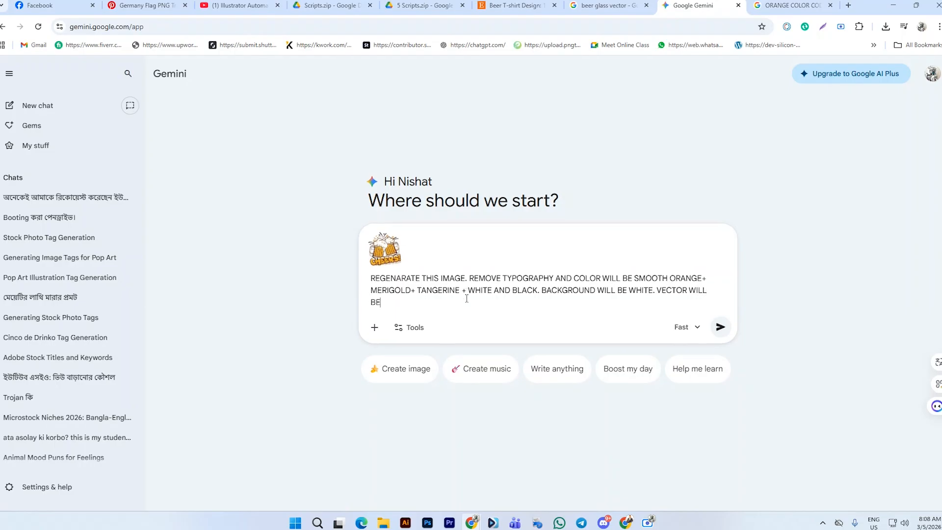
{"action": "type", "text": "F"}
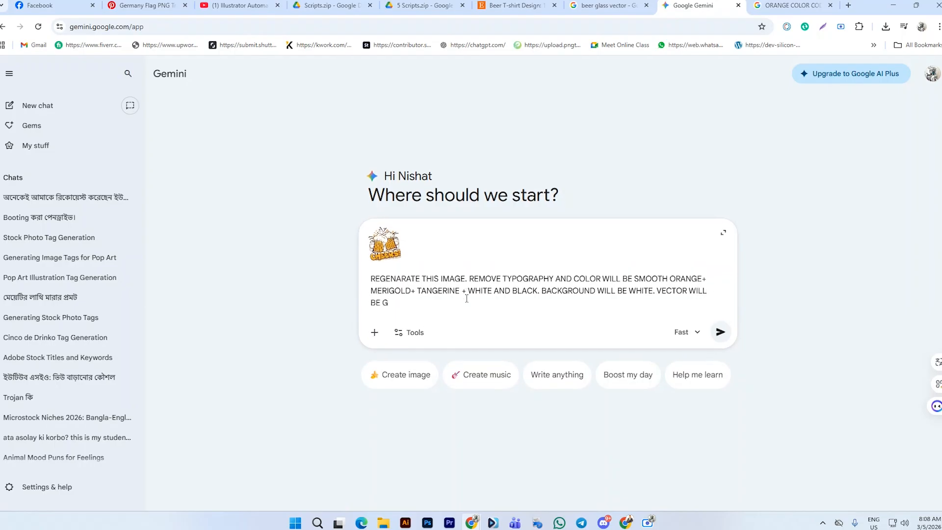
{"action": "type", "text": "LAT"}
{"action": "left_click", "coordinate": [720, 331]}
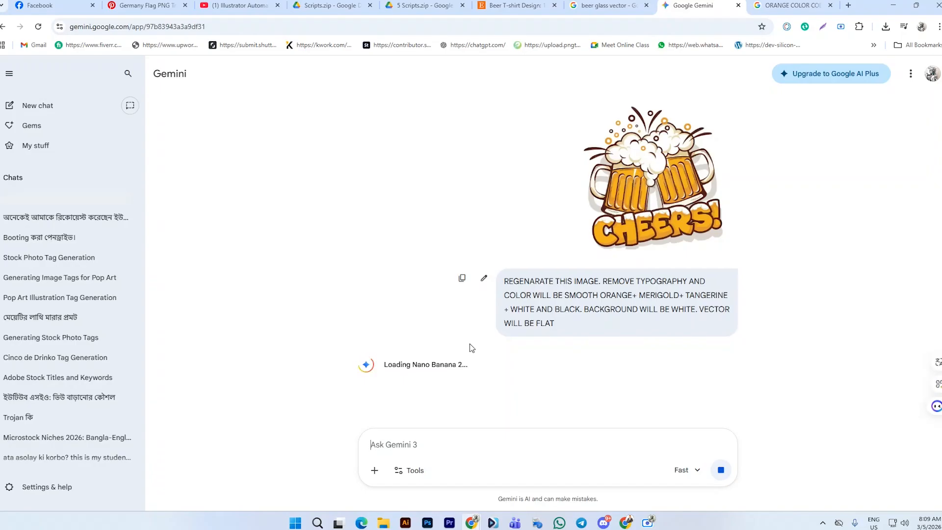
Switch to Illustrator and examine the bold "Das Bier gewinnt immer. – The beer always wins." slogan above the mugs artwork
{"action": "left_click", "coordinate": [405, 523]}
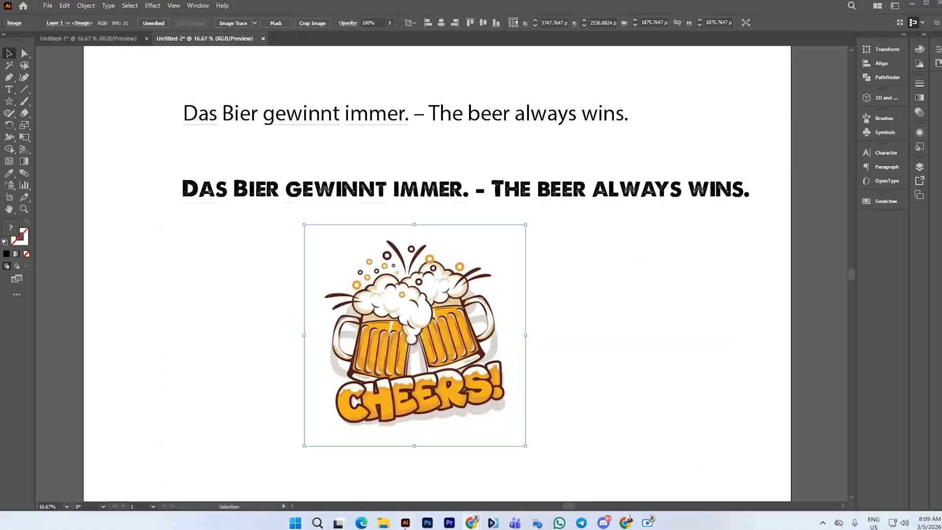
{"action": "left_click", "coordinate": [224, 199]}
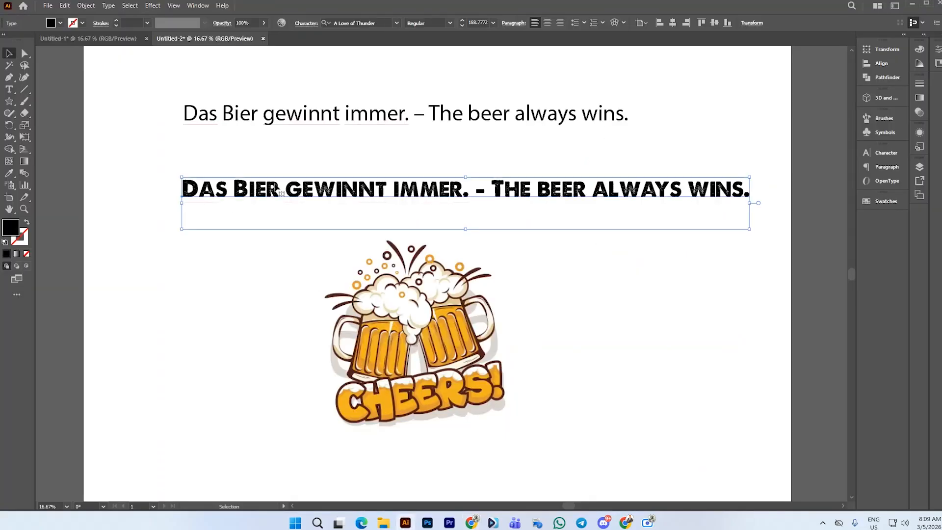
{"action": "left_click", "coordinate": [639, 272]}
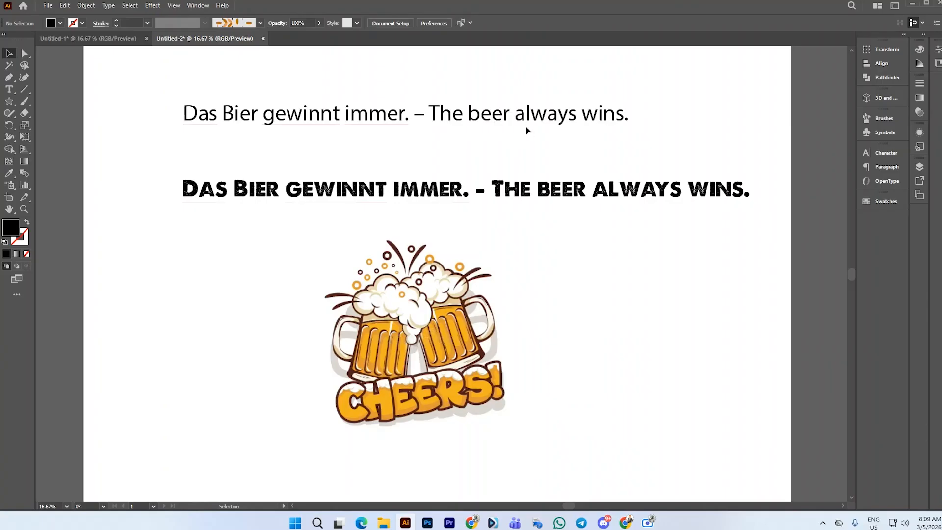
{"action": "left_click", "coordinate": [503, 191]}
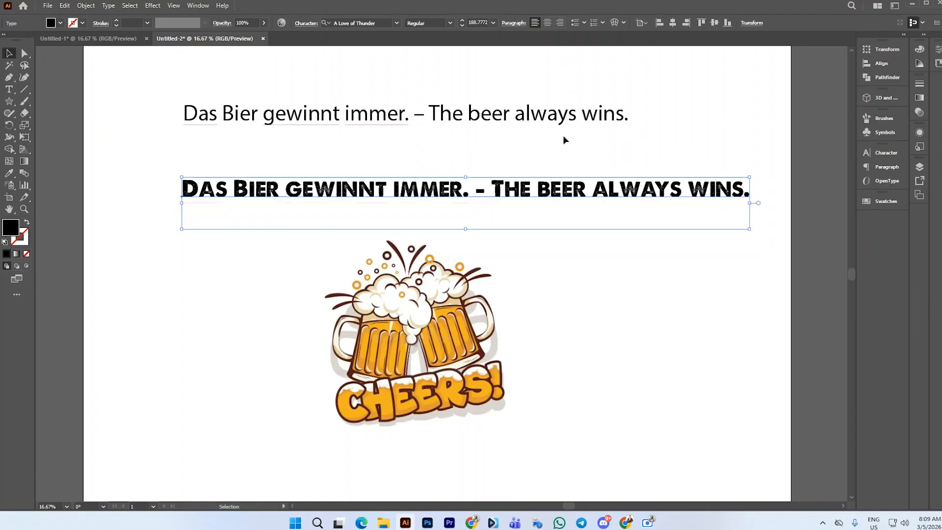
Switch back to the Gemini chat in Chrome and view the regenerated beer mugs image
{"action": "mouse_move", "coordinate": [474, 524]}
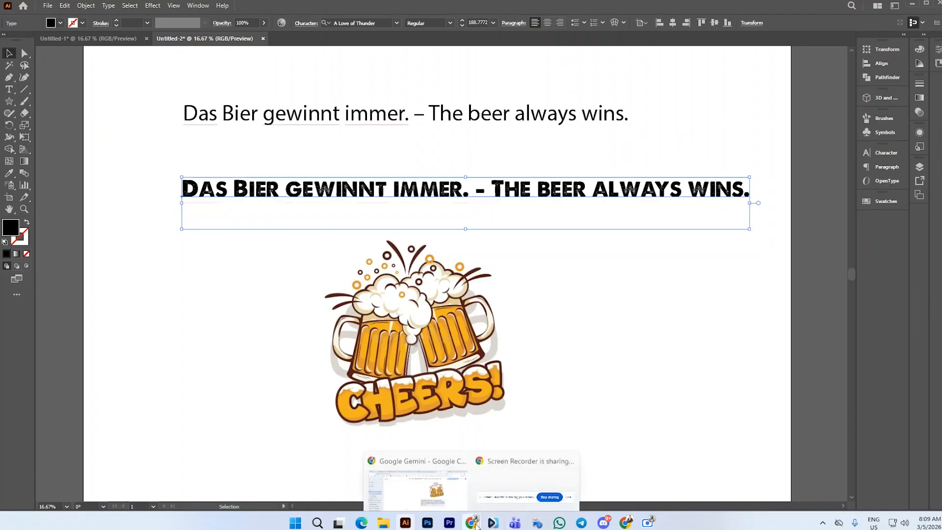
{"action": "left_click", "coordinate": [442, 485]}
{"action": "scroll", "coordinate": [584, 311], "scroll_direction": "down", "scroll_amount": 5}
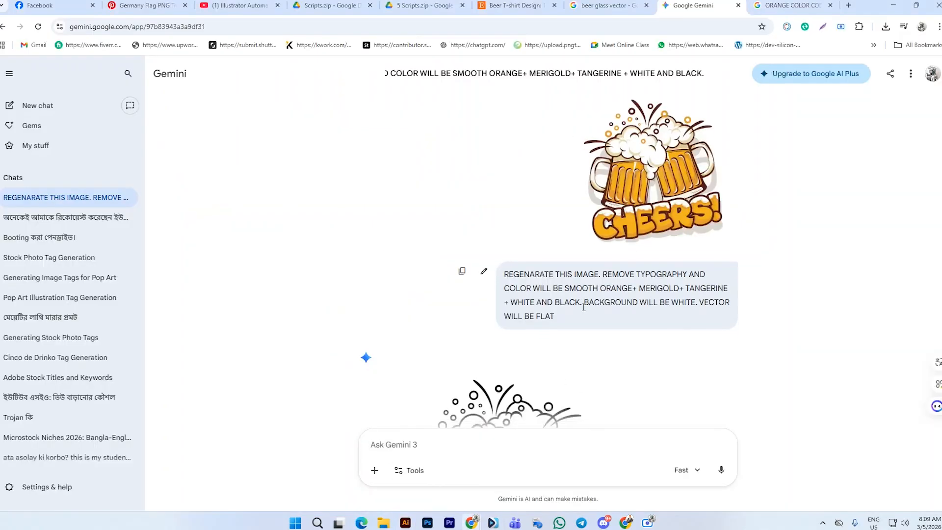
Copy the regenerated orange beer mugs image and attach it to a new Gemini prompt
{"action": "mouse_move", "coordinate": [548, 259]}
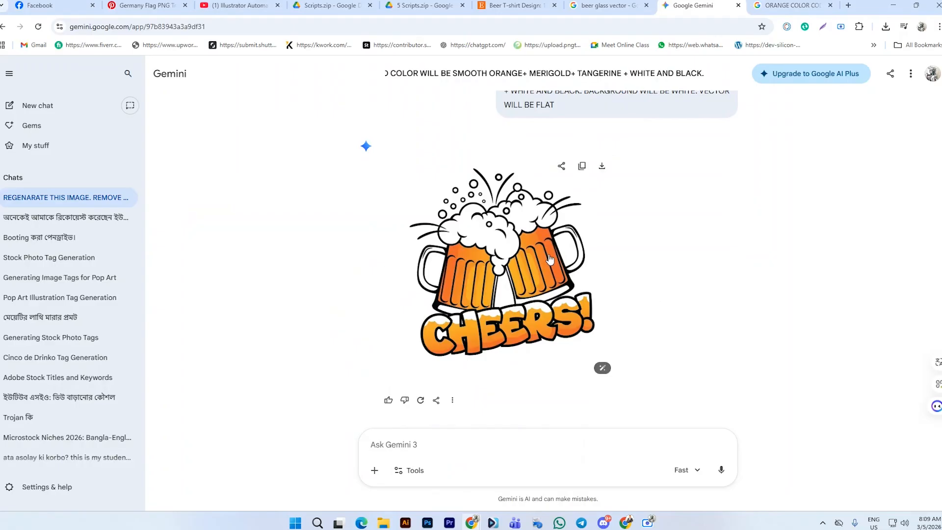
{"action": "right_click", "coordinate": [525, 285]}
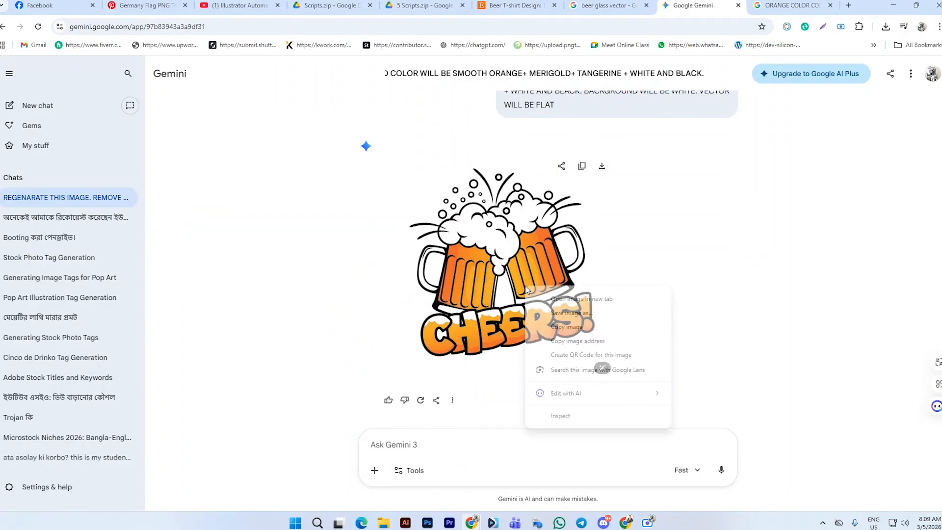
{"action": "left_click", "coordinate": [564, 327]}
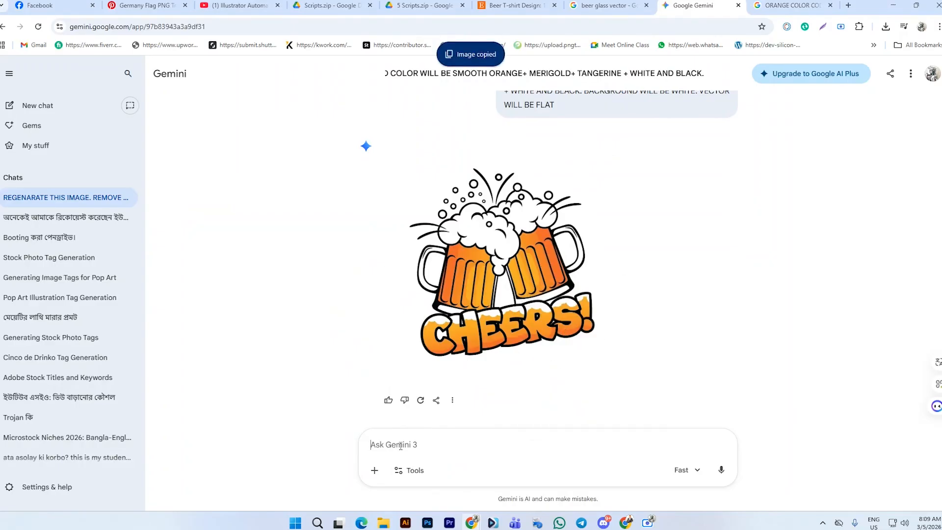
{"action": "key", "text": "ctrl+v"}
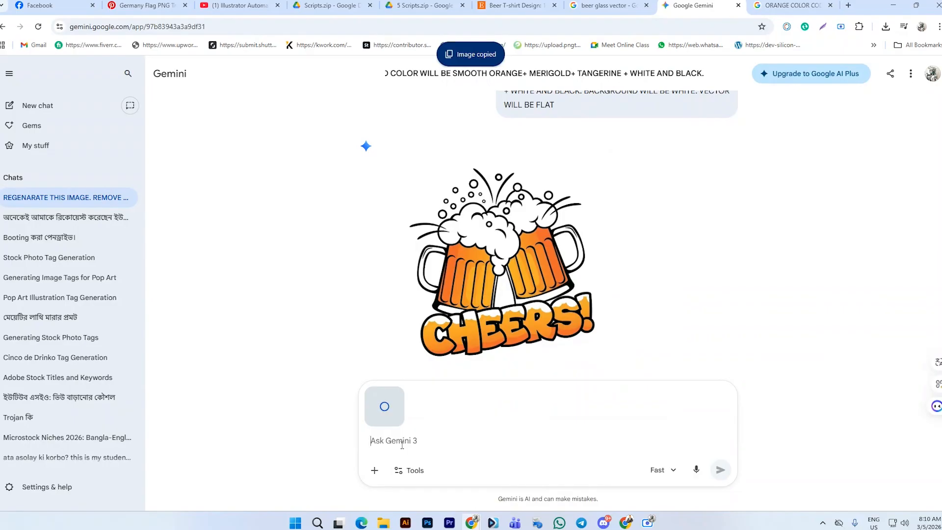
Enter the prompt "REMOMVE TEXT CHEERS!" for the attached mugs image and submit it
{"action": "type", "text": "R"}
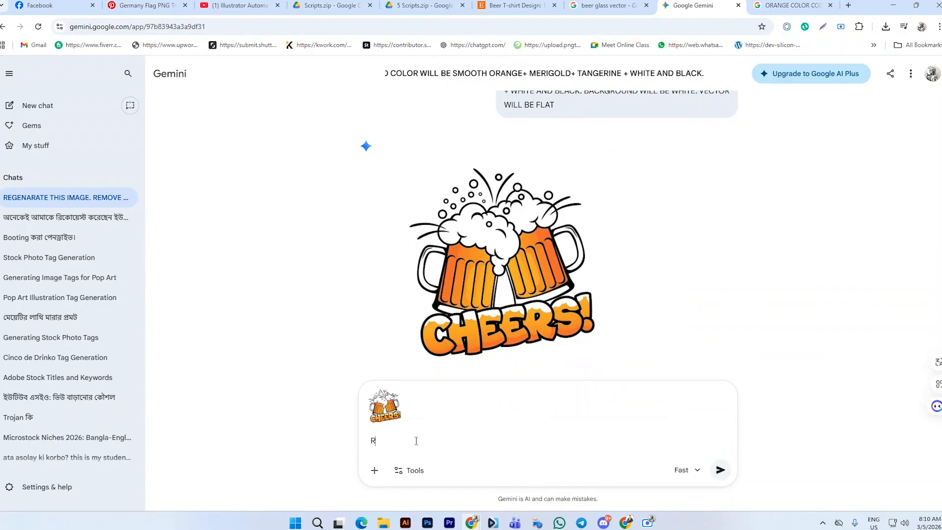
{"action": "type", "text": "EMOMVE TEXT CHEE"}
{"action": "type", "text": "RS!"}
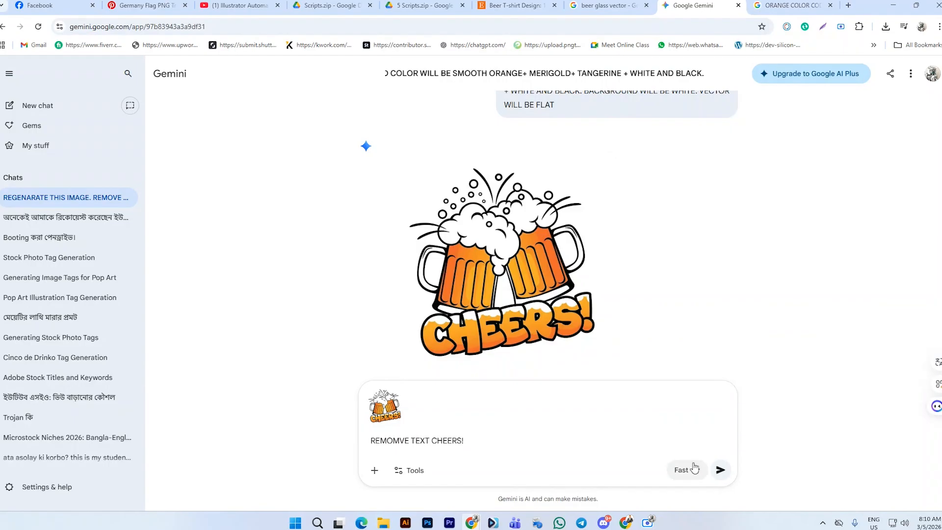
{"action": "left_click", "coordinate": [720, 470]}
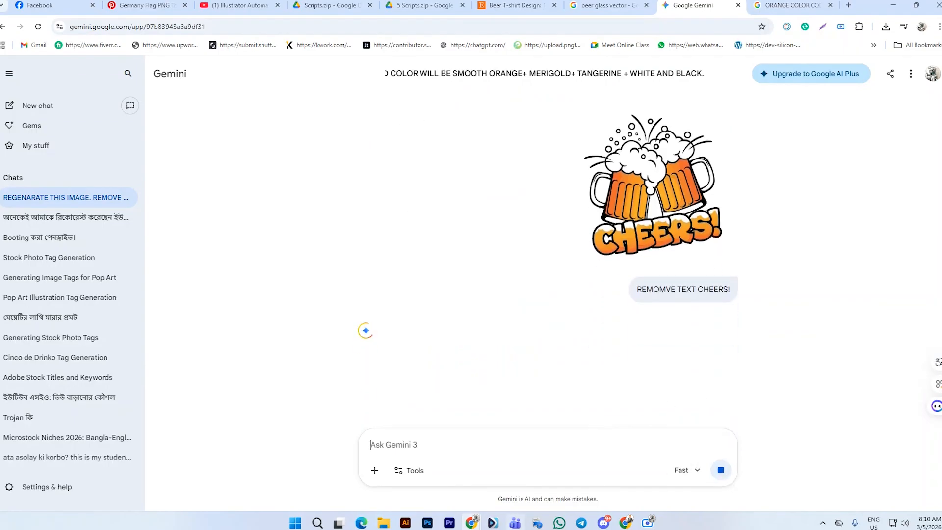
Switch to Illustrator and move the original "CHEERS!" mugs image off the artboard, to the right of the slogans
{"action": "left_click", "coordinate": [405, 523]}
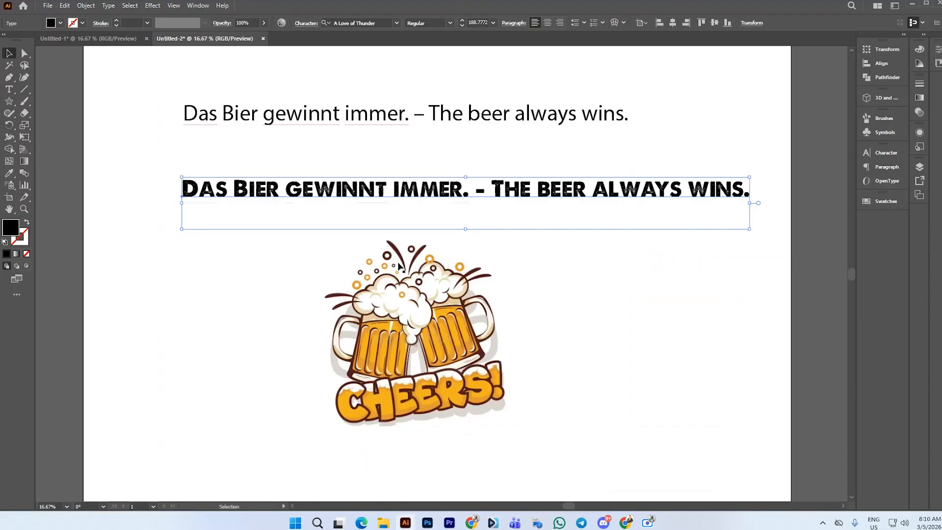
{"action": "left_click", "coordinate": [385, 298]}
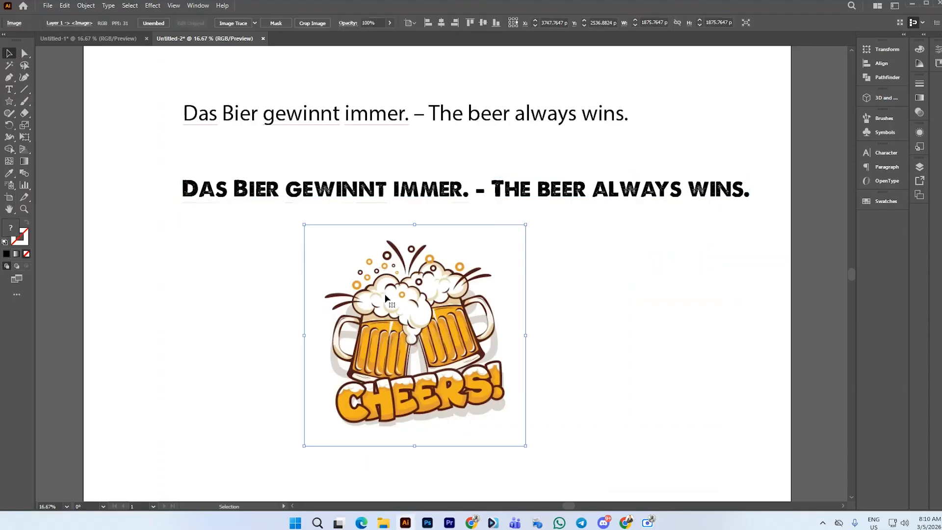
{"action": "scroll", "coordinate": [385, 298], "scroll_direction": "down", "scroll_amount": 1}
{"action": "left_click_drag", "start_coordinate": [385, 298], "coordinate": [761, 138]}
{"action": "scroll", "coordinate": [412, 237], "scroll_direction": "up", "scroll_amount": 1}
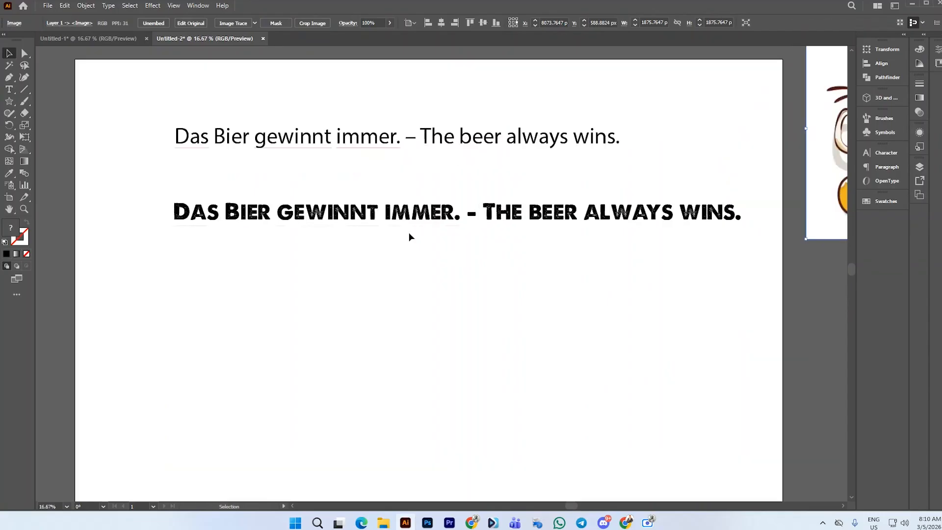
{"action": "scroll", "coordinate": [410, 237], "scroll_direction": "up", "scroll_amount": 1}
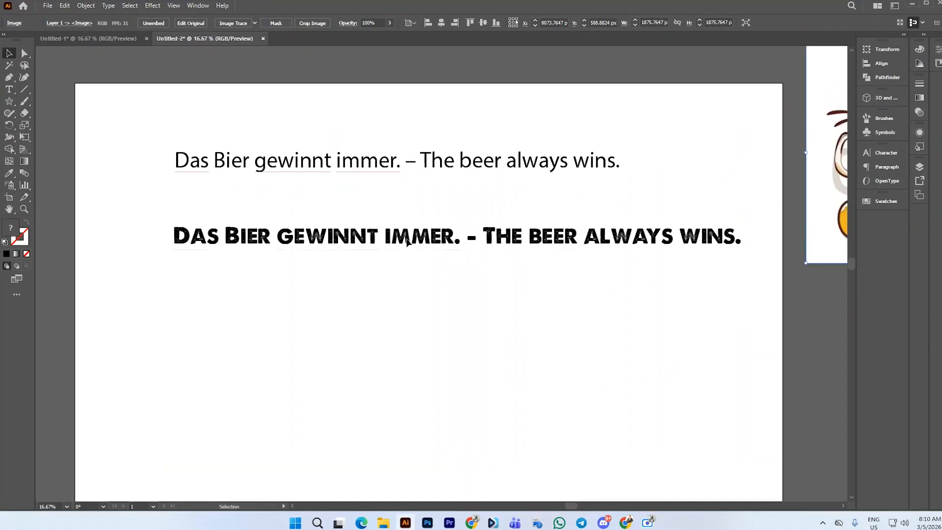
{"action": "left_click", "coordinate": [407, 241]}
{"action": "left_click", "coordinate": [444, 325]}
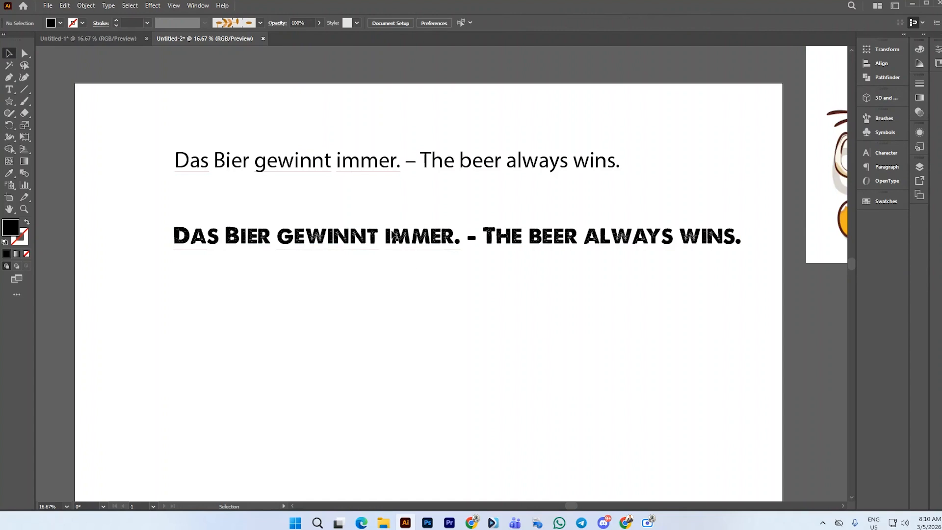
{"action": "left_click", "coordinate": [388, 231]}
{"action": "left_click", "coordinate": [283, 167]}
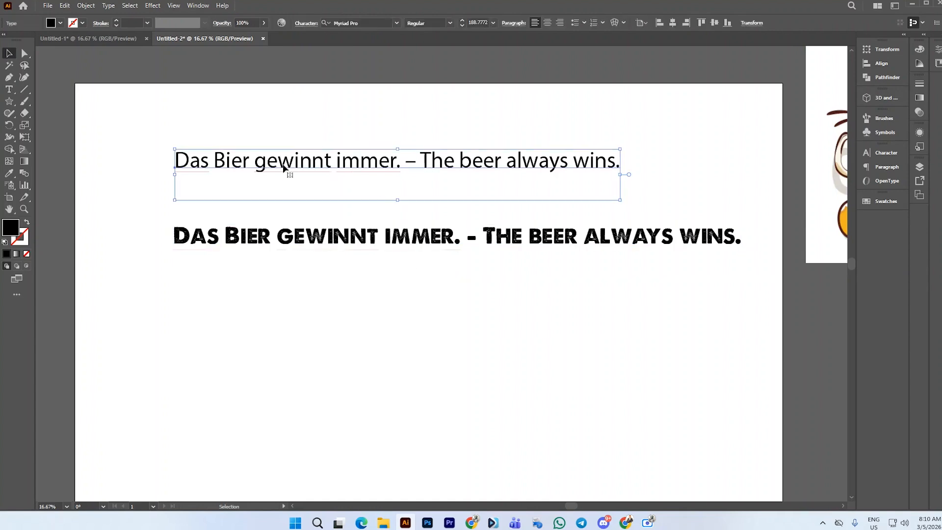
{"action": "left_click", "coordinate": [460, 249]}
{"action": "scroll", "coordinate": [487, 232], "scroll_direction": "down", "scroll_amount": 1, "text": "alt"}
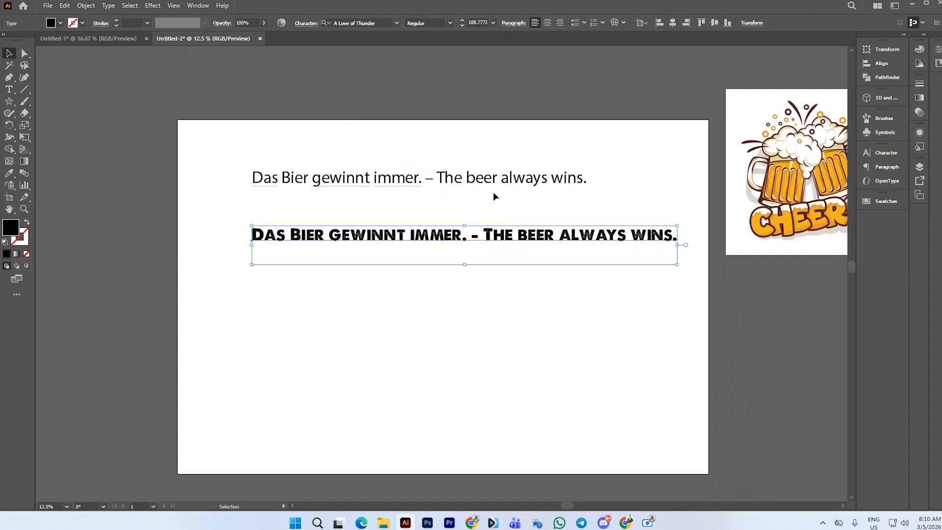
{"action": "left_click", "coordinate": [48, 5]}
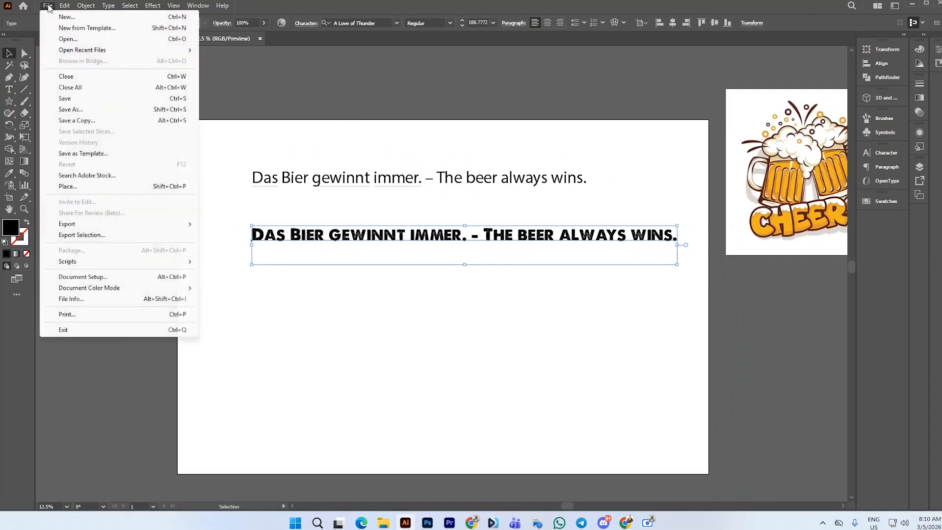
{"action": "left_click", "coordinate": [67, 16]}
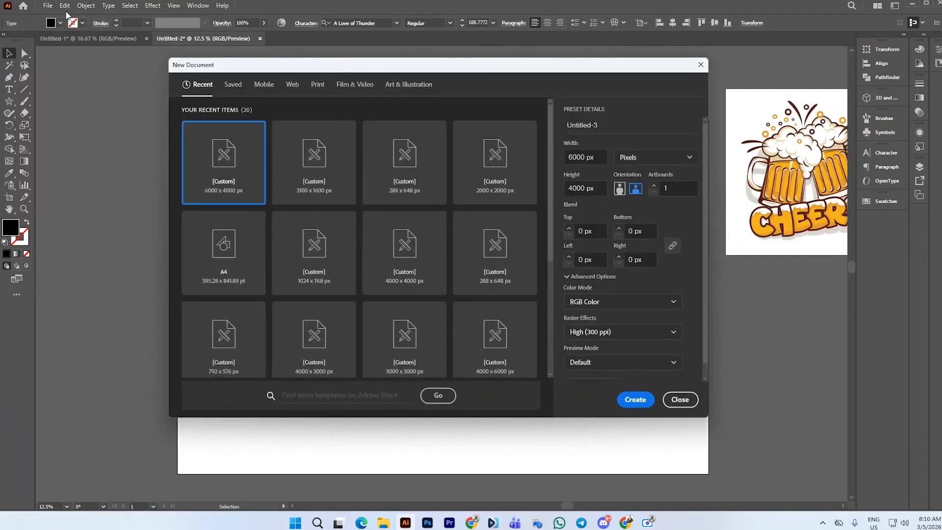
{"action": "left_click", "coordinate": [684, 396]}
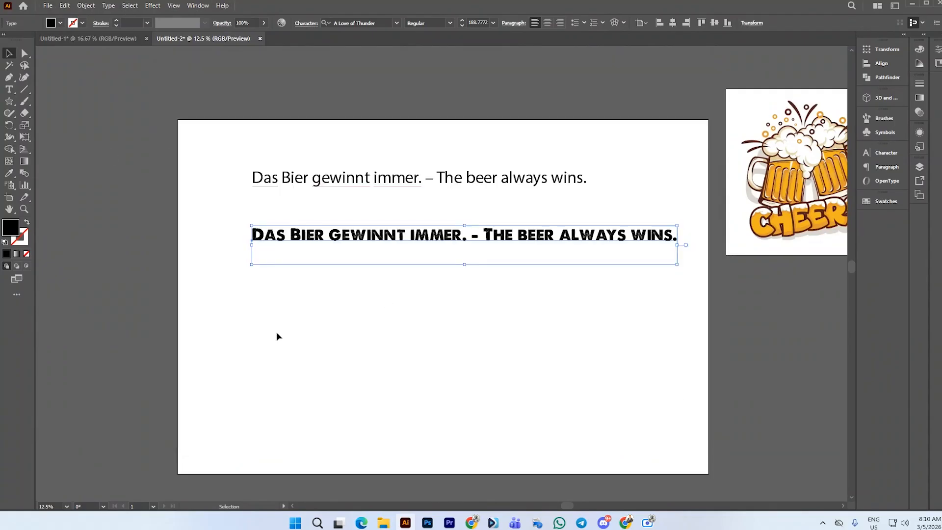
Create a new document from the recent 288 x 648 px preset with 9 px bleed
{"action": "left_click", "coordinate": [48, 7]}
{"action": "left_click", "coordinate": [61, 16]}
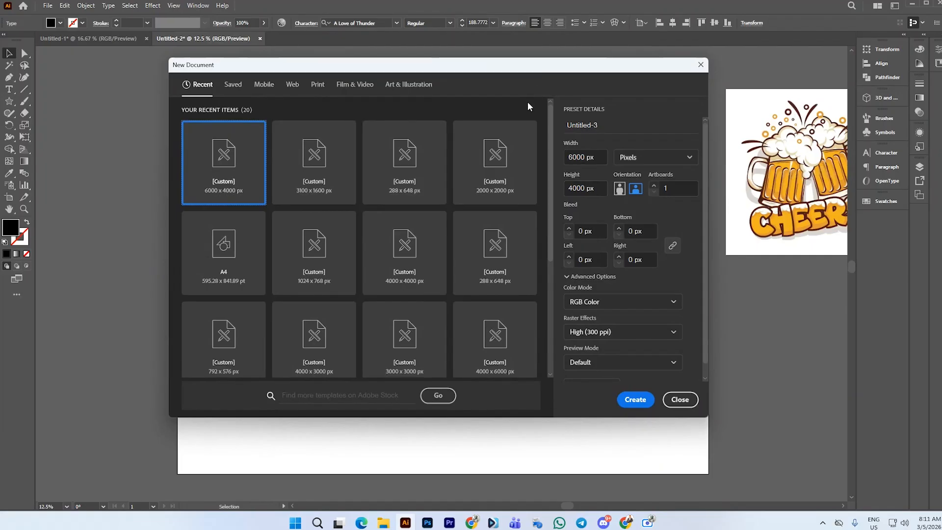
{"action": "left_click", "coordinate": [419, 184]}
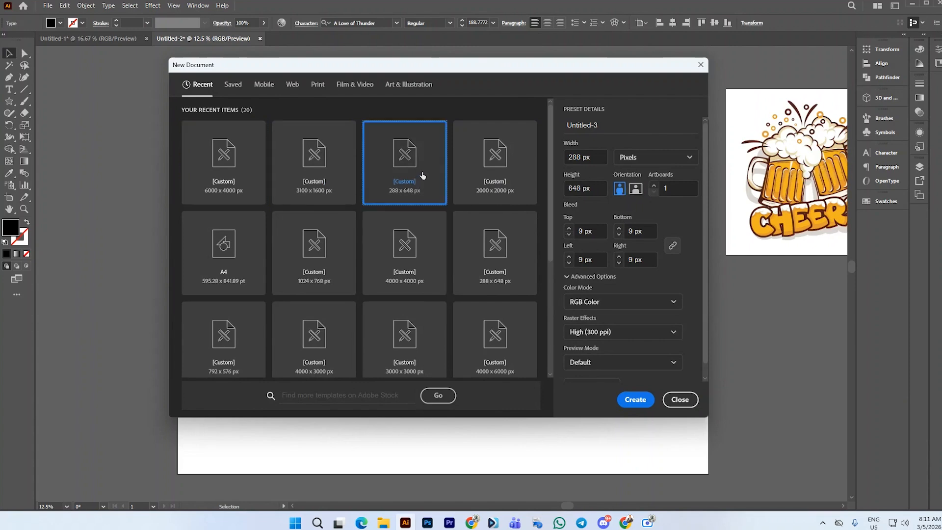
{"action": "left_click", "coordinate": [639, 398]}
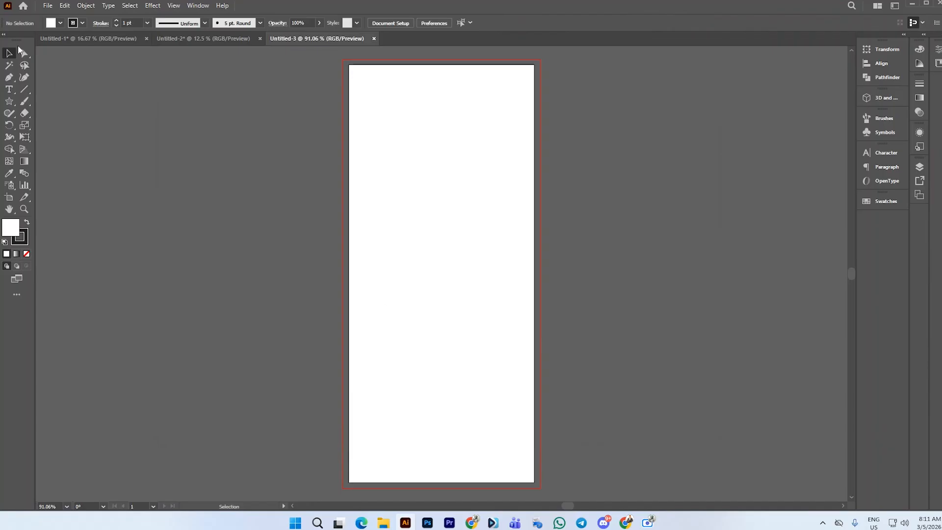
Set the stroke to none and create a 288 x 648 px rectangle with the Rectangle tool
{"action": "left_click", "coordinate": [83, 23]}
{"action": "left_click", "coordinate": [4, 39]}
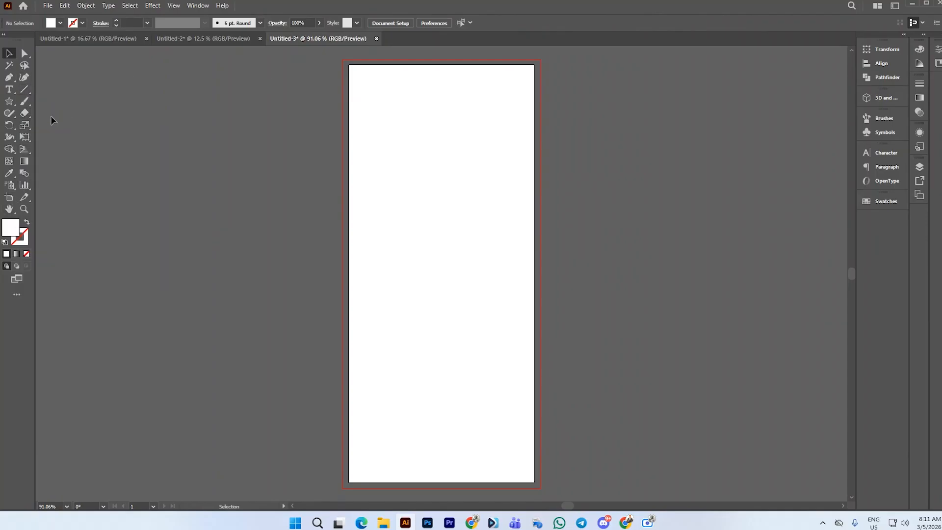
{"action": "left_click_drag", "start_coordinate": [9, 101], "coordinate": [45, 102]}
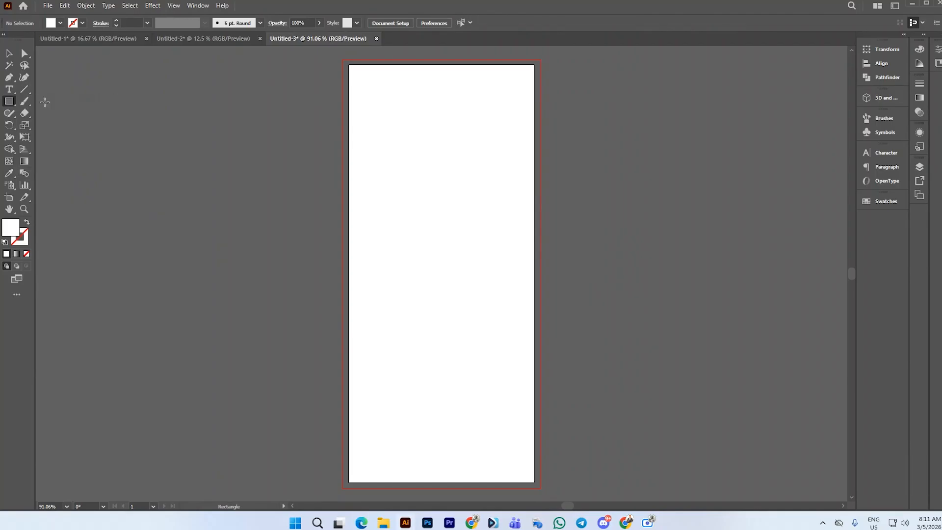
{"action": "left_click", "coordinate": [304, 199]}
{"action": "type", "text": "288"}
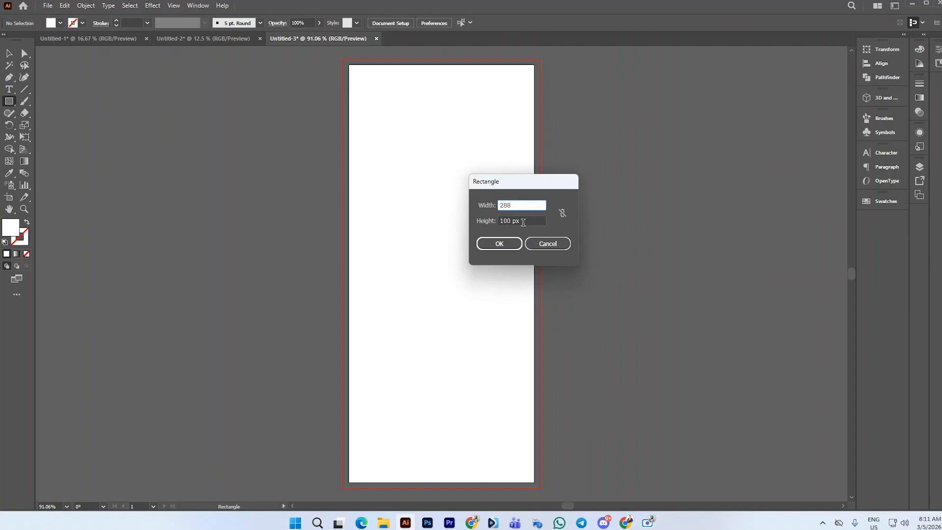
{"action": "key", "text": "Tab"}
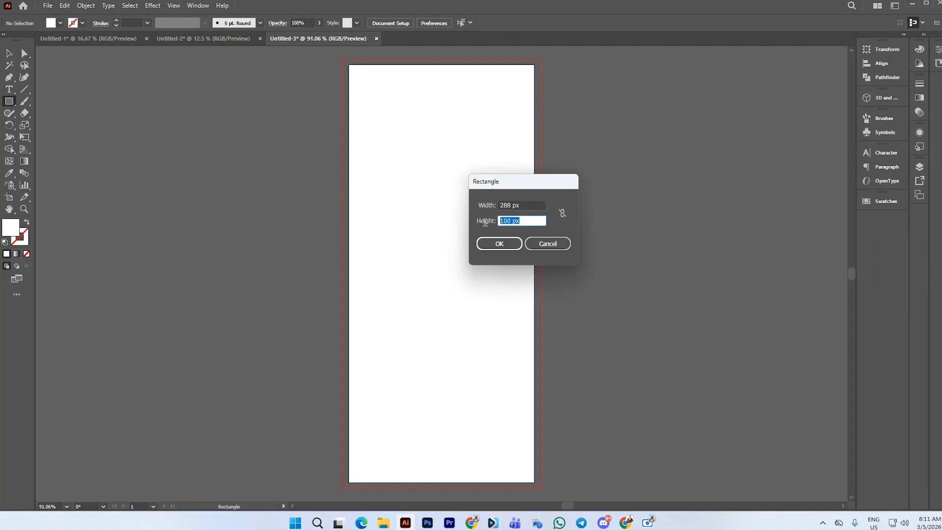
{"action": "type", "text": "648"}
{"action": "left_click", "coordinate": [501, 243]}
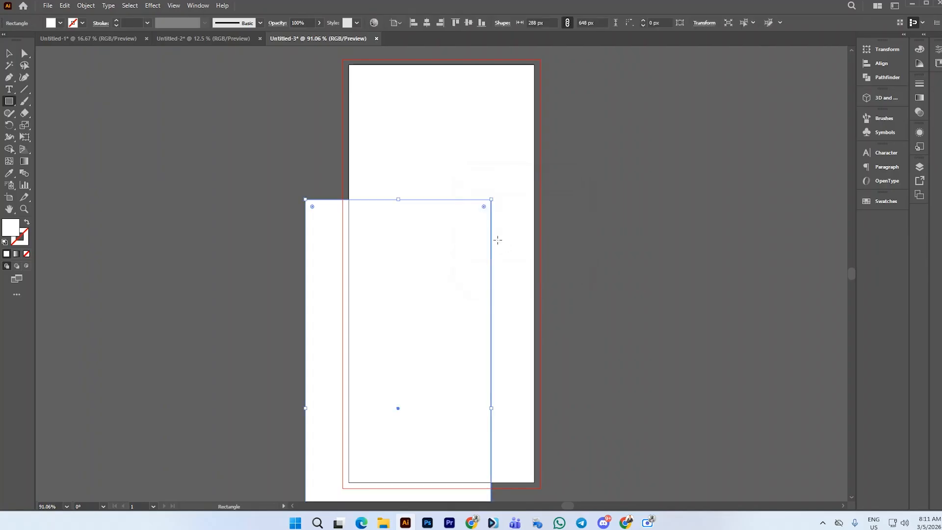
Fill the rectangle with black, center it horizontally and vertically on the artboard, and deselect it
{"action": "left_click", "coordinate": [61, 23]}
{"action": "left_click", "coordinate": [18, 39]}
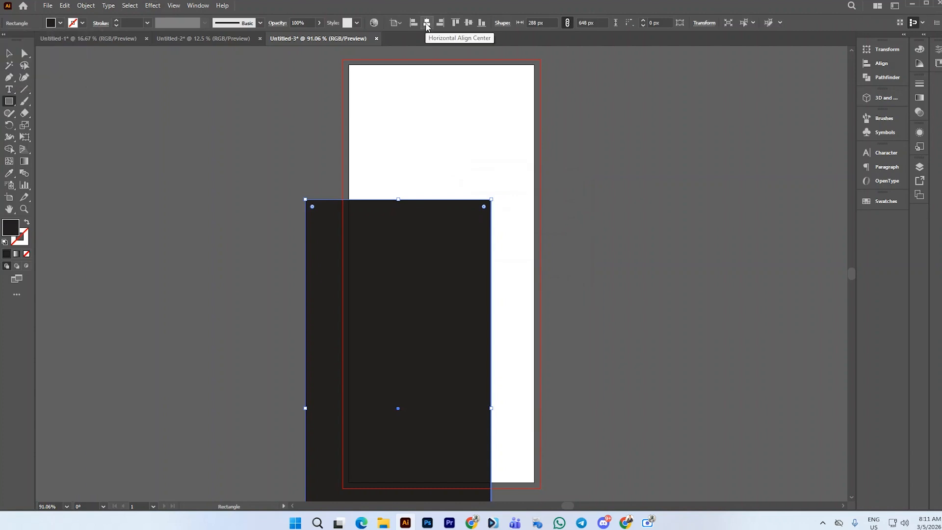
{"action": "left_click", "coordinate": [468, 24]}
{"action": "left_click", "coordinate": [426, 23]}
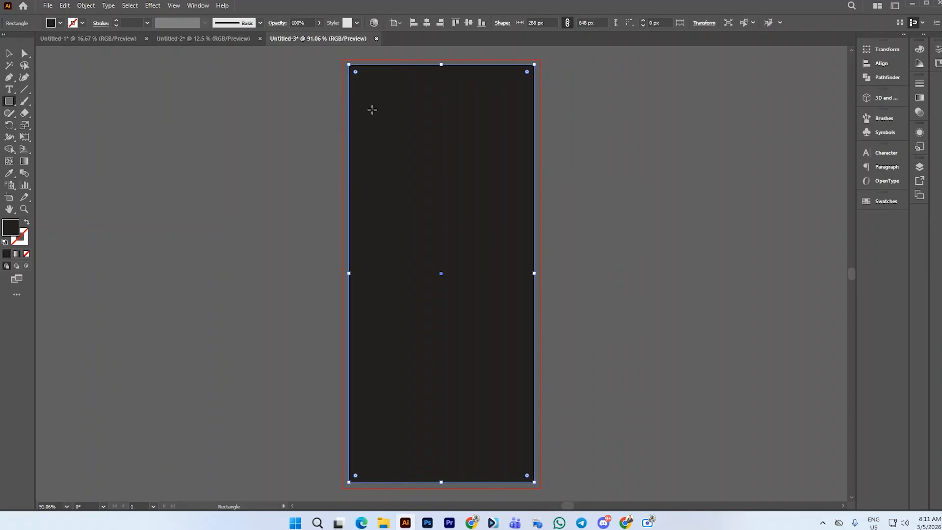
{"action": "key", "text": "ctrl+shift+a"}
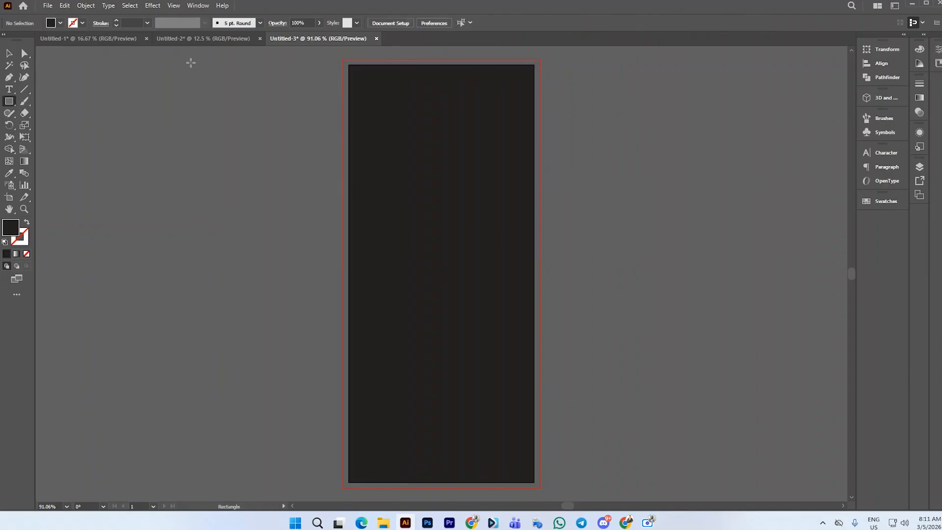
Copy the mugs image without lettering from the Gemini chat in Chrome and paste it into the Untitled-2 document in Illustrator
{"action": "left_click", "coordinate": [204, 35]}
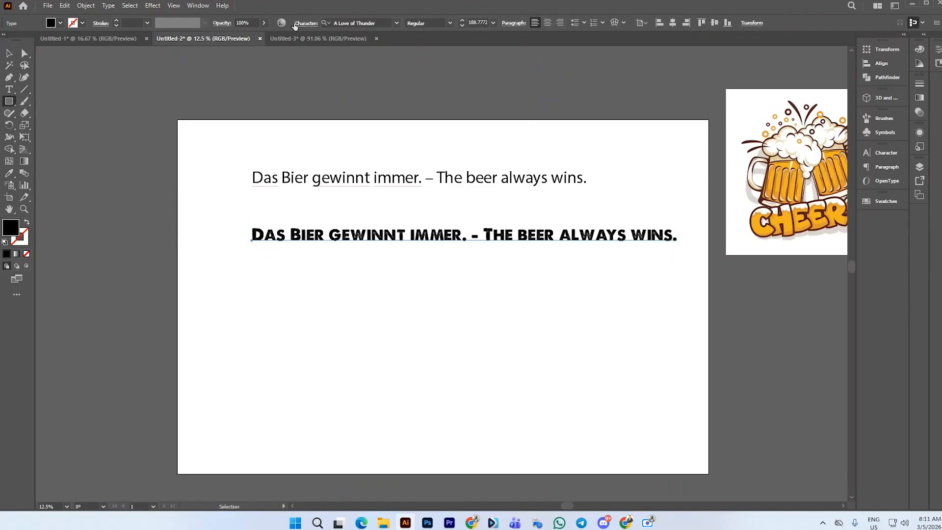
{"action": "mouse_move", "coordinate": [472, 522]}
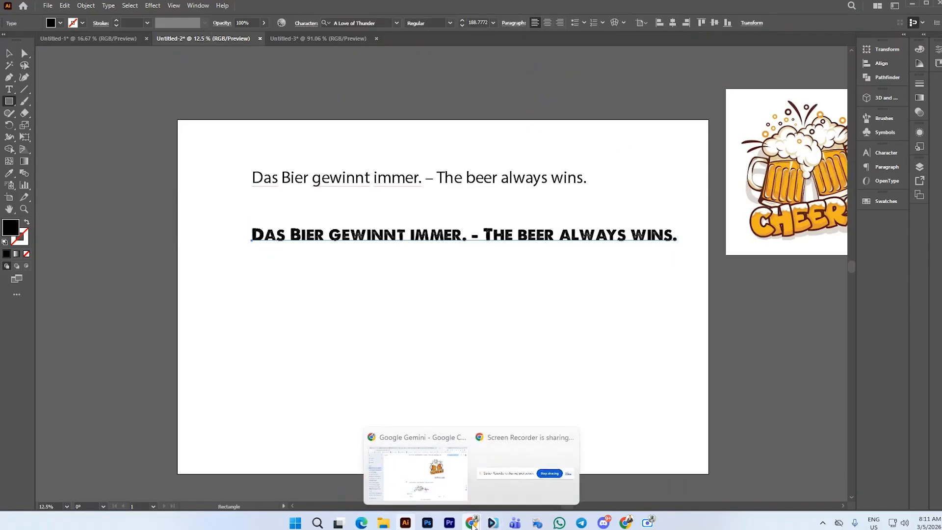
{"action": "left_click", "coordinate": [463, 496]}
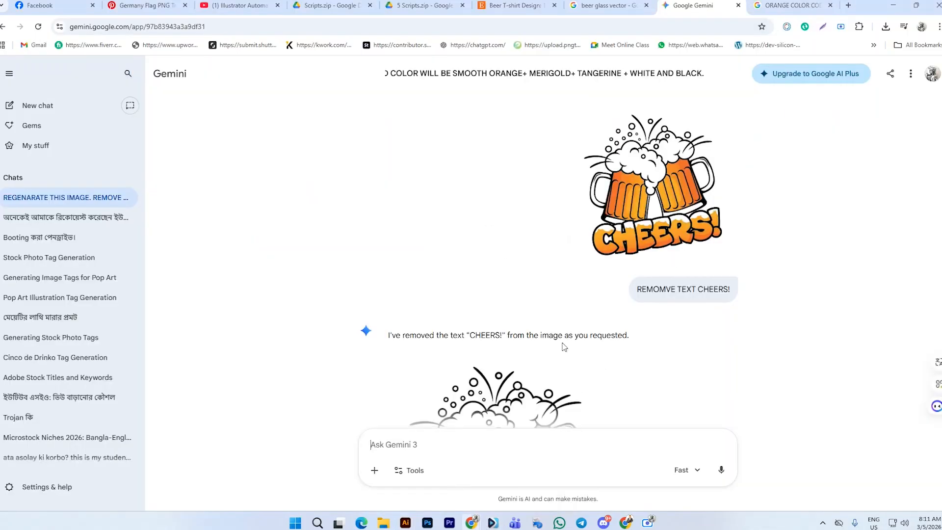
{"action": "scroll", "coordinate": [561, 343], "scroll_direction": "down", "scroll_amount": 4}
{"action": "scroll", "coordinate": [581, 293], "scroll_direction": "up", "scroll_amount": 4}
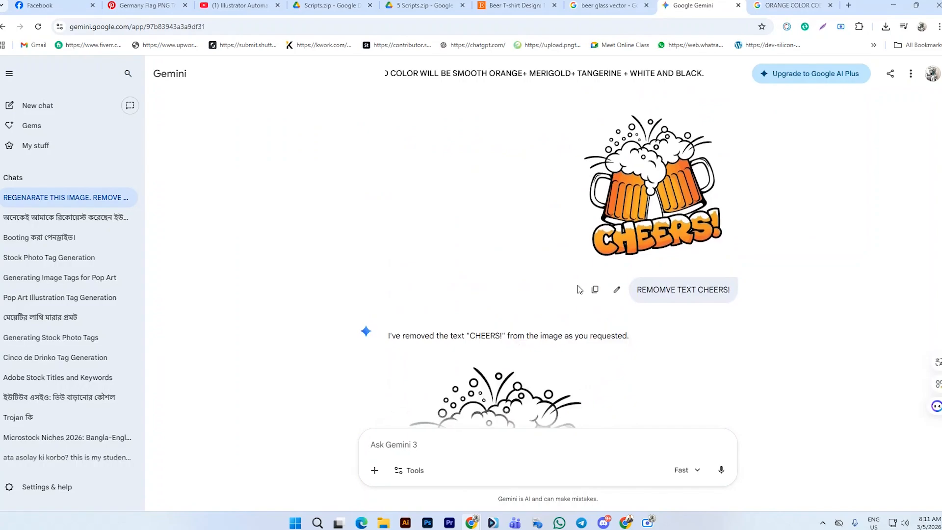
{"action": "scroll", "coordinate": [590, 290], "scroll_direction": "down", "scroll_amount": 4}
{"action": "right_click", "coordinate": [530, 234]}
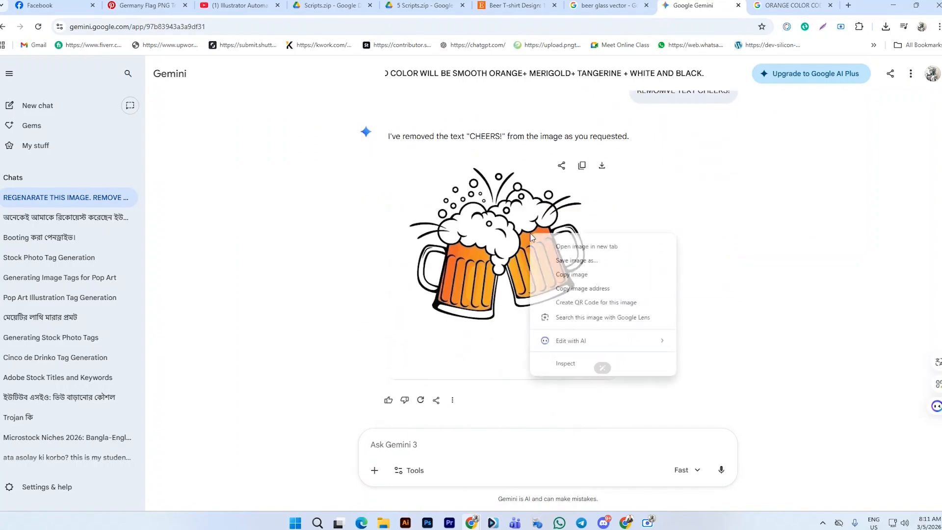
{"action": "left_click", "coordinate": [571, 275]}
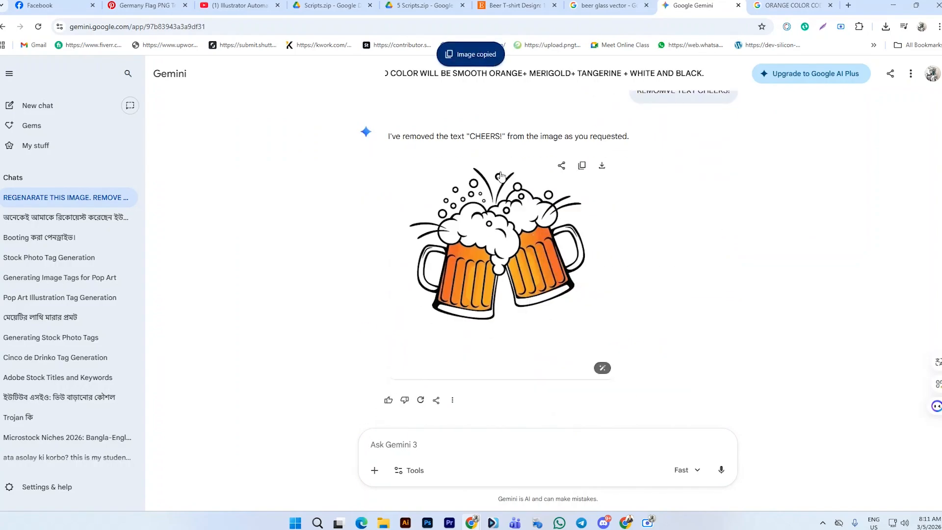
{"action": "left_click", "coordinate": [413, 511]}
{"action": "key", "text": "ctrl+v"}
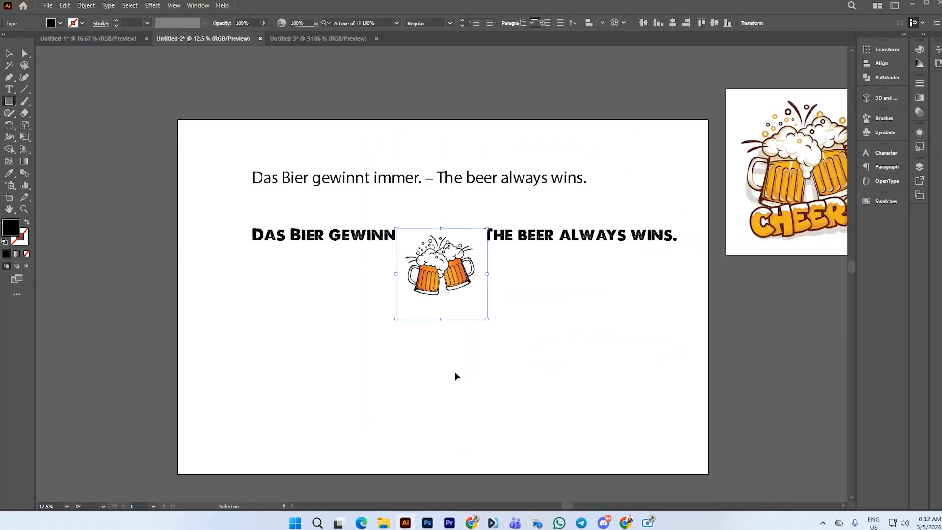
Move the pasted mugs image to the empty area of the artboard below the bold slogan
{"action": "key", "text": "v"}
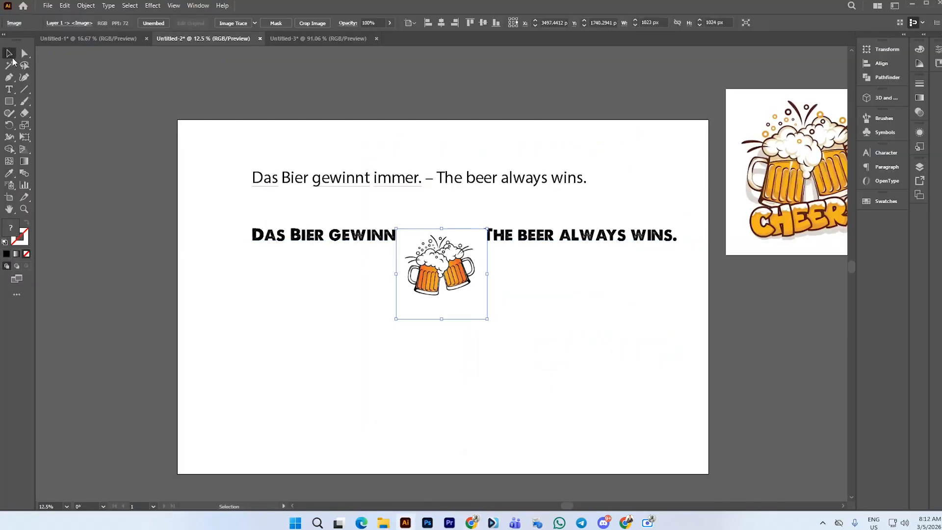
{"action": "scroll", "coordinate": [354, 187], "scroll_direction": "down", "scroll_amount": 2}
{"action": "left_click_drag", "start_coordinate": [412, 237], "coordinate": [419, 277]}
{"action": "scroll", "coordinate": [395, 280], "scroll_direction": "up", "scroll_amount": 2}
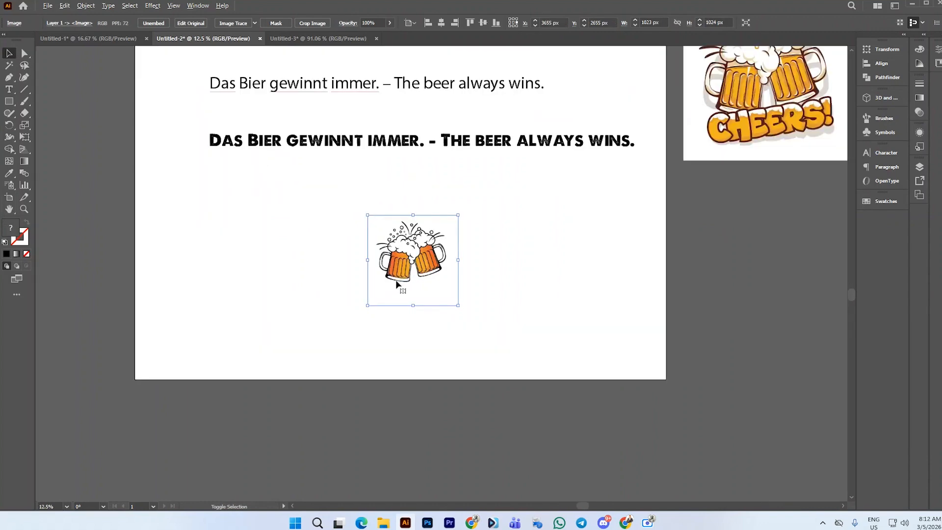
Trace the mugs image with the Low Fidelity Photo preset, expand the tracing and ungroup the paths
{"action": "left_click", "coordinate": [255, 22]}
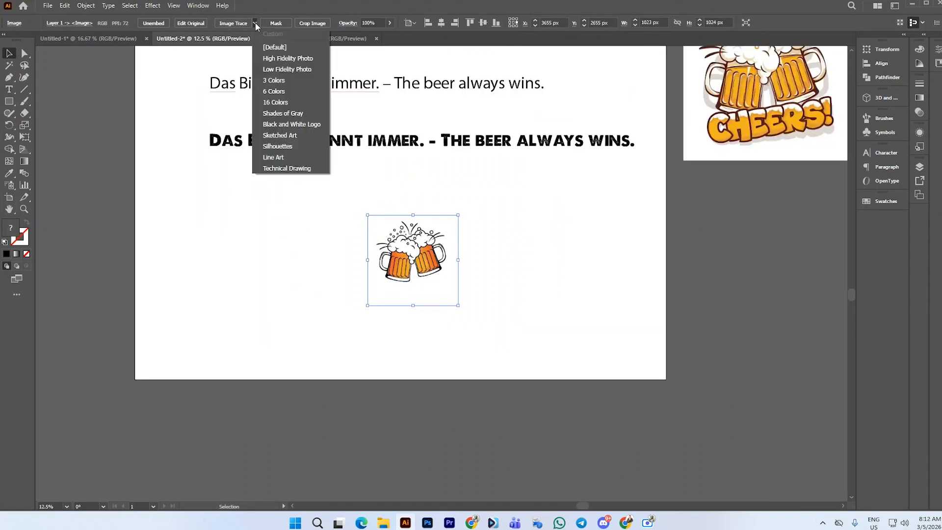
{"action": "left_click", "coordinate": [288, 69]}
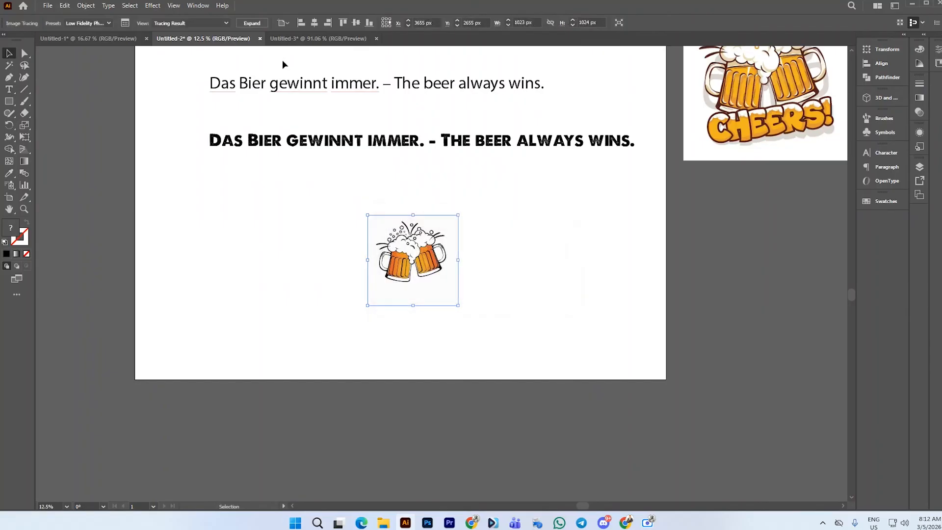
{"action": "left_click", "coordinate": [250, 23]}
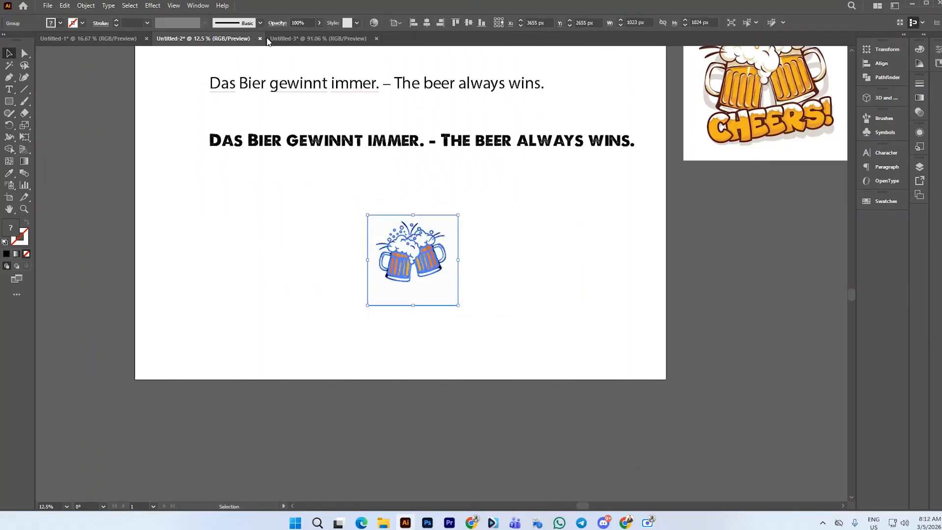
{"action": "right_click", "coordinate": [398, 273]}
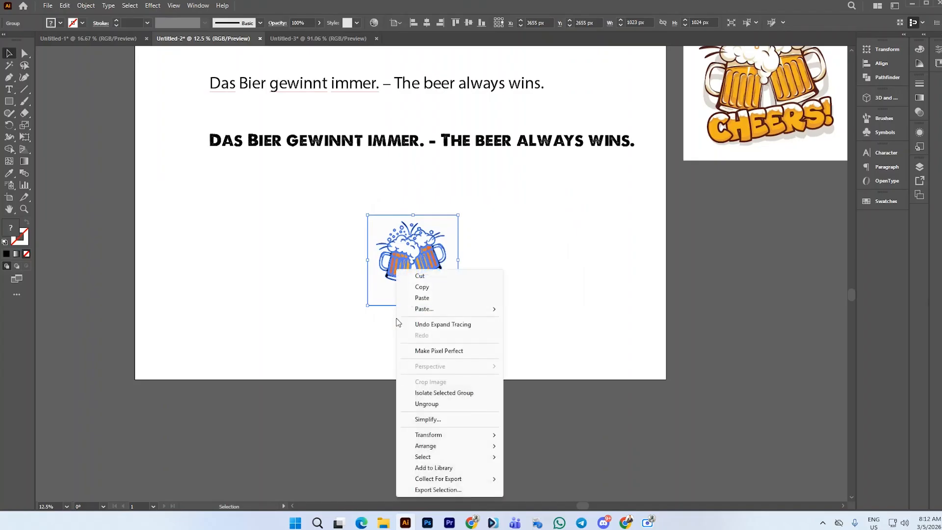
{"action": "left_click", "coordinate": [440, 404]}
Pull the traced background square and the thin strip away from the mugs and delete them
{"action": "left_click", "coordinate": [444, 316]}
{"action": "left_click", "coordinate": [437, 298]}
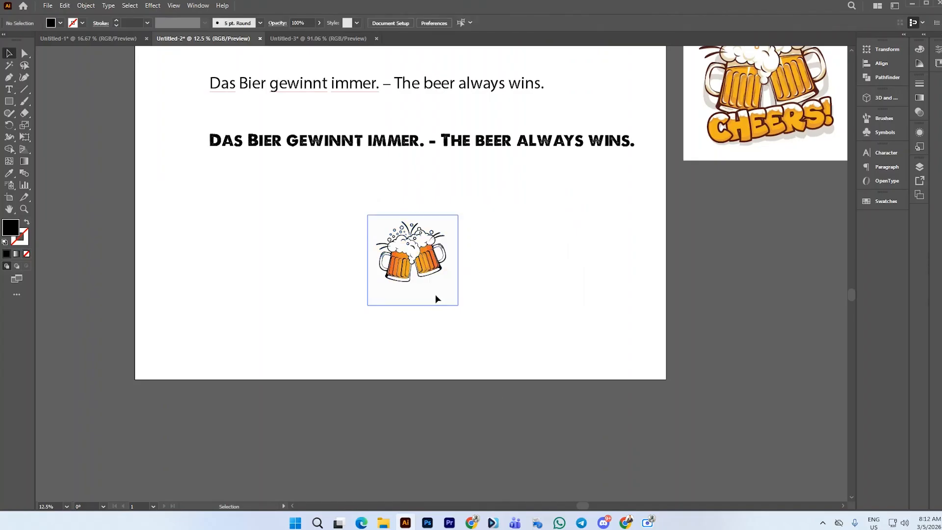
{"action": "left_click_drag", "start_coordinate": [437, 299], "coordinate": [590, 326]}
{"action": "left_click", "coordinate": [383, 304]}
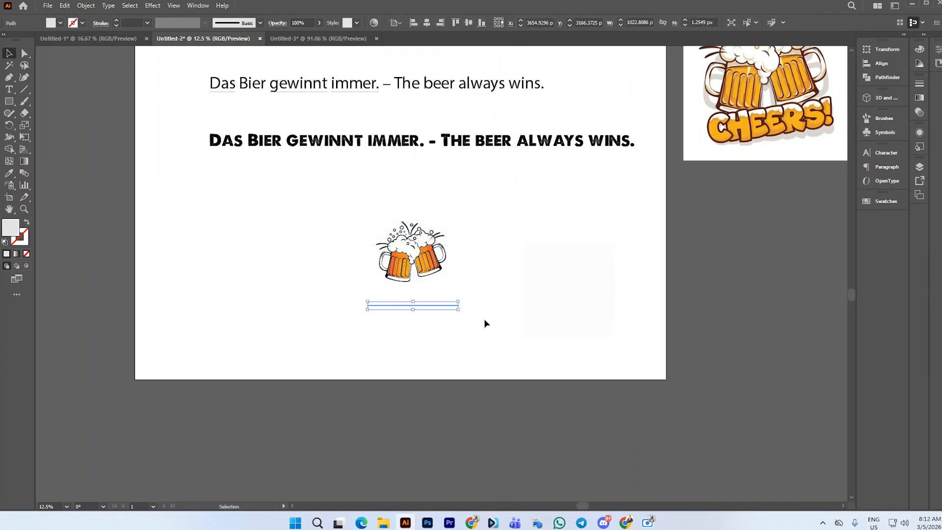
{"action": "key", "text": "Return"}
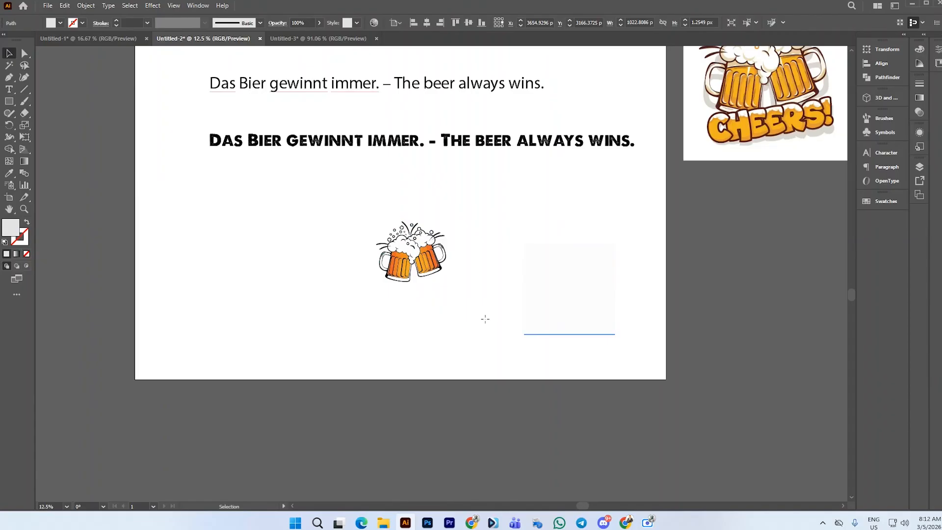
{"action": "left_click", "coordinate": [685, 338]}
{"action": "left_click", "coordinate": [641, 293]}
Group all the mug shapes, enlarge them to about 2291 x 1987 px and place them in the artboard's lower-left area
{"action": "left_click_drag", "start_coordinate": [304, 185], "coordinate": [502, 313]}
{"action": "key", "text": "a"}
{"action": "key", "text": "v"}
{"action": "scroll", "coordinate": [485, 309], "scroll_direction": "up", "scroll_amount": 3}
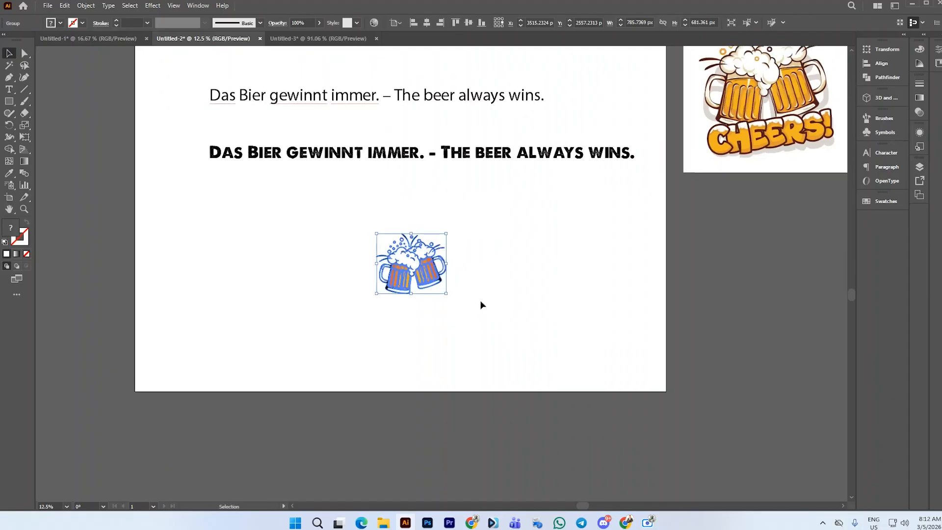
{"action": "left_click_drag", "start_coordinate": [446, 346], "coordinate": [531, 344]}
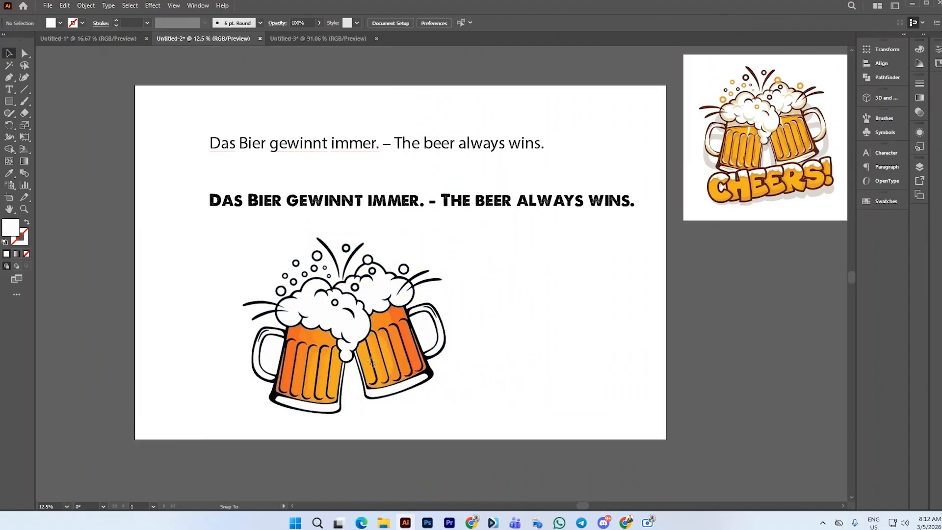
{"action": "left_click_drag", "start_coordinate": [372, 362], "coordinate": [302, 375]}
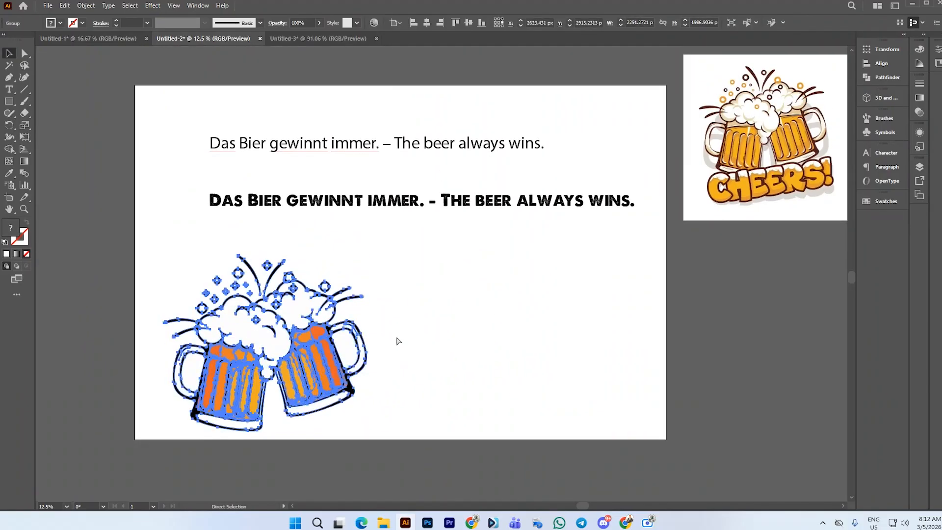
Cut the mugs group from Untitled-2 and paste it into the Untitled-3 document
{"action": "key", "text": "ctrl+x"}
{"action": "left_click", "coordinate": [318, 38]}
{"action": "key", "text": "ctrl+v"}
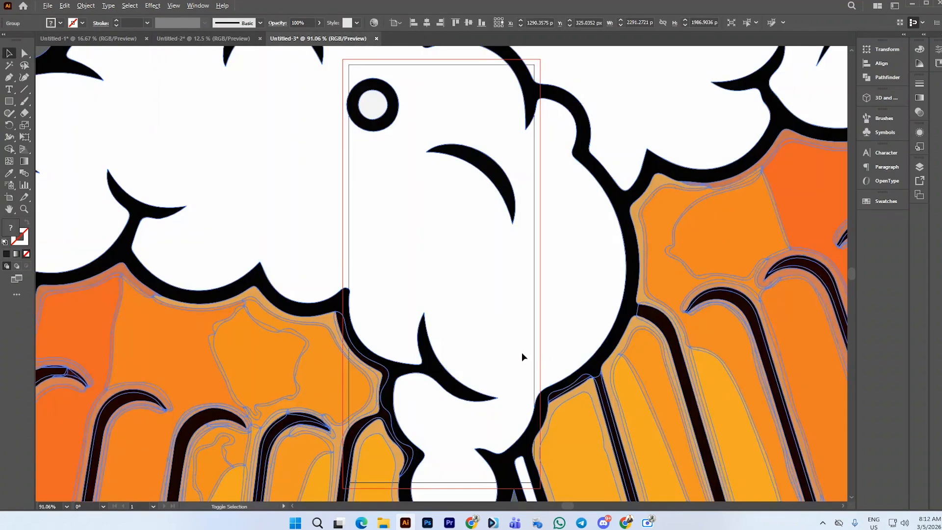
Scale the mugs down proportionally about their center to about 291 x 252 px, fitting the black artboard's width
{"action": "scroll", "coordinate": [522, 356], "scroll_direction": "down", "scroll_amount": 4}
{"action": "scroll", "coordinate": [522, 357], "scroll_direction": "down", "scroll_amount": 1}
{"action": "scroll", "coordinate": [787, 399], "scroll_direction": "down", "scroll_amount": 1}
{"action": "left_click", "coordinate": [704, 370]}
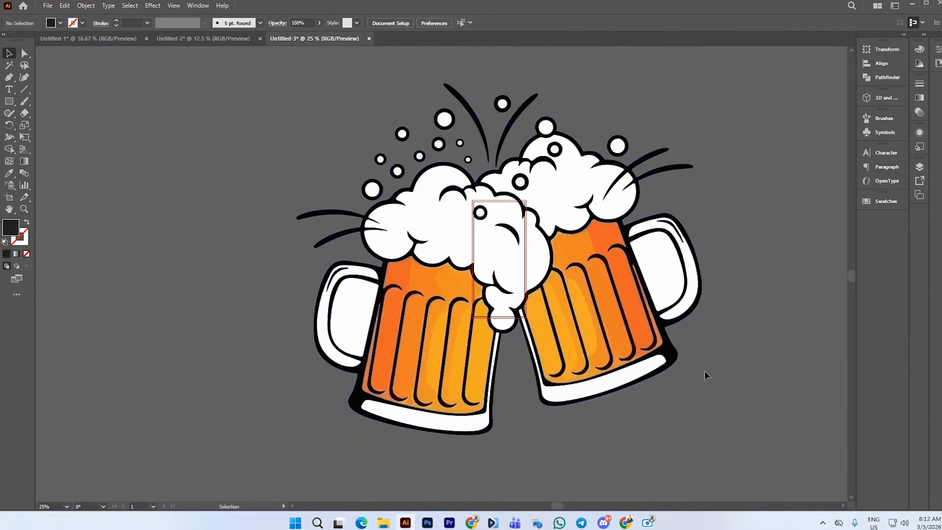
{"action": "left_click", "coordinate": [598, 346]}
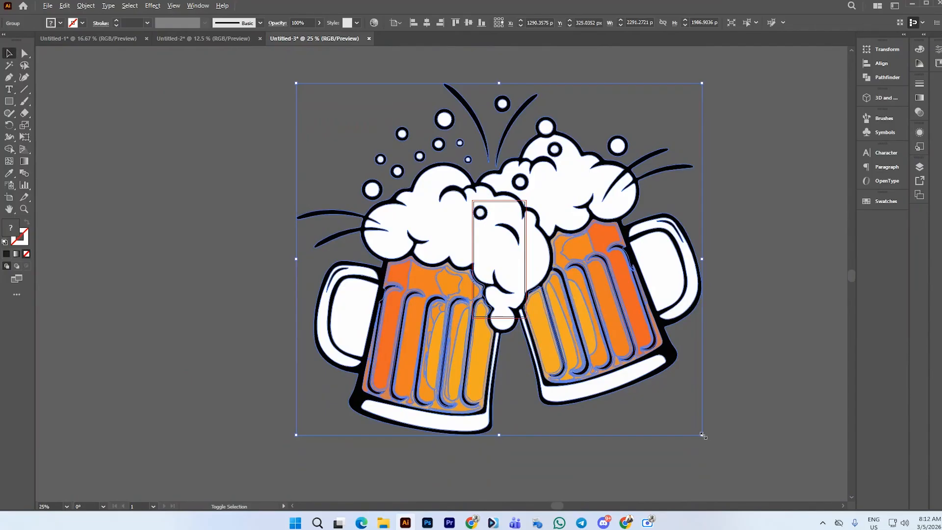
{"action": "left_click_drag", "start_coordinate": [703, 435], "coordinate": [519, 276]}
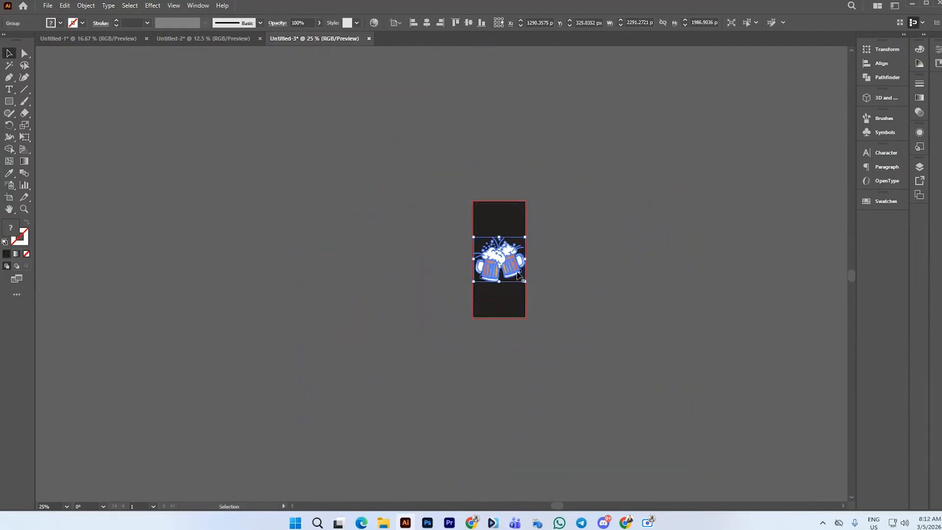
{"action": "scroll", "coordinate": [502, 263], "scroll_direction": "up", "scroll_amount": 5}
{"action": "left_click", "coordinate": [751, 237]}
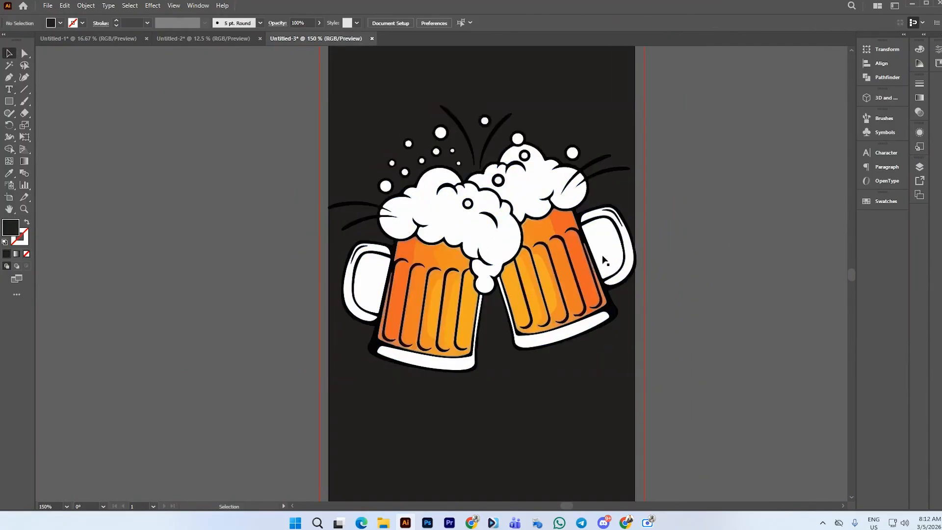
Remove the white areas enclosed by both mug handles with the Shape Builder tool and deselect the artwork
{"action": "left_click", "coordinate": [605, 260]}
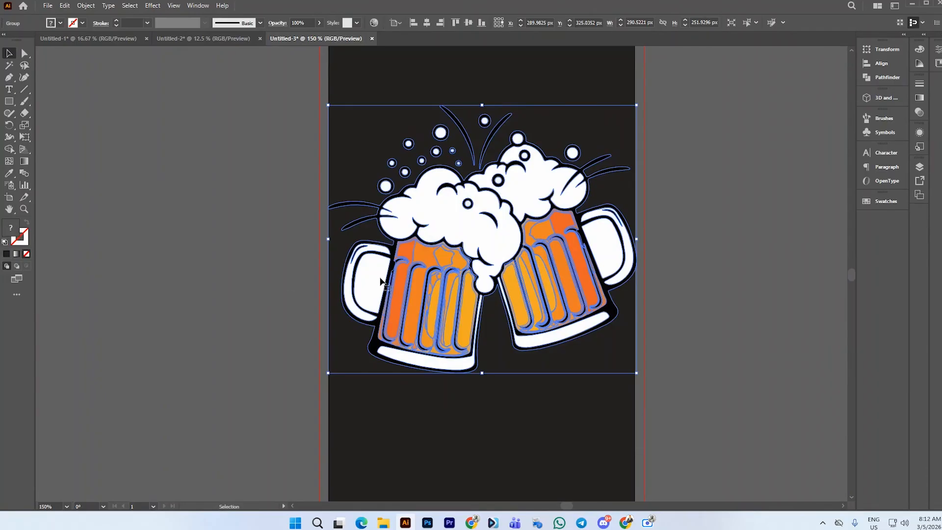
{"action": "left_click", "coordinate": [9, 150]}
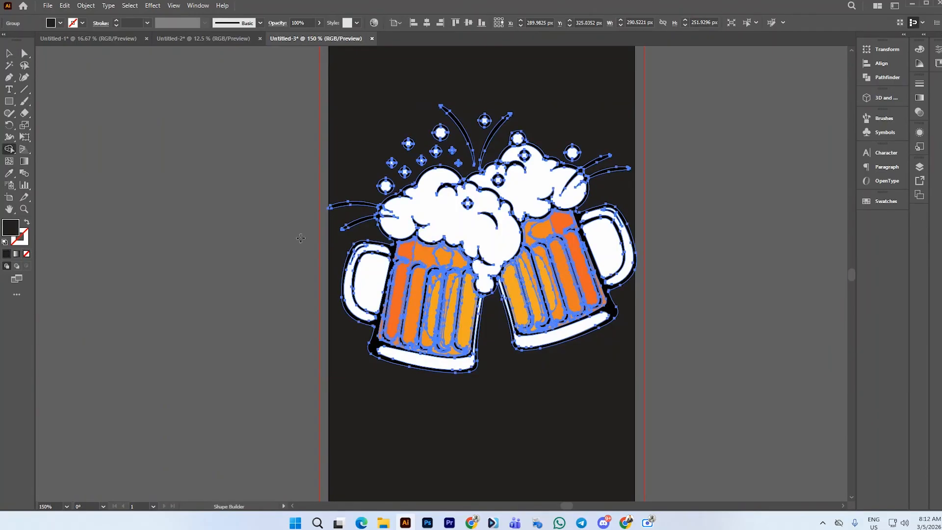
{"action": "left_click", "coordinate": [375, 275], "text": "alt"}
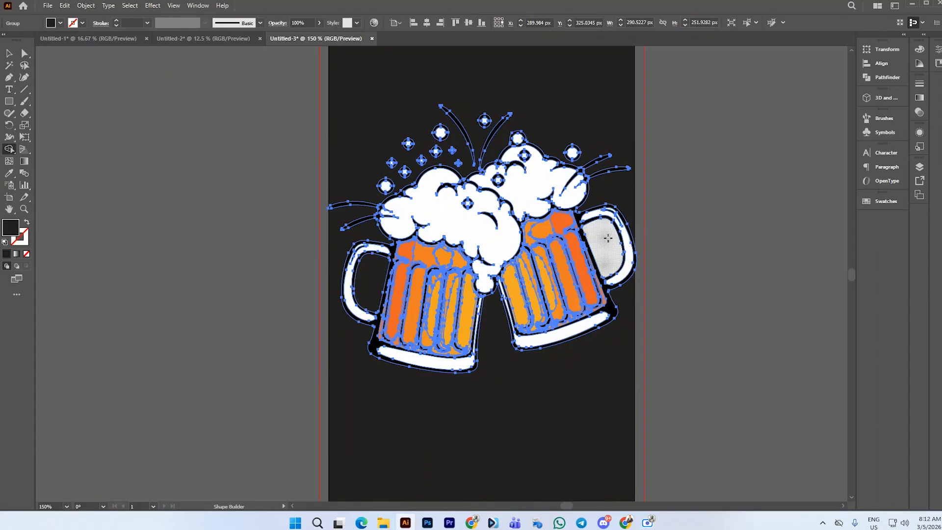
{"action": "left_click", "coordinate": [607, 239], "text": "alt"}
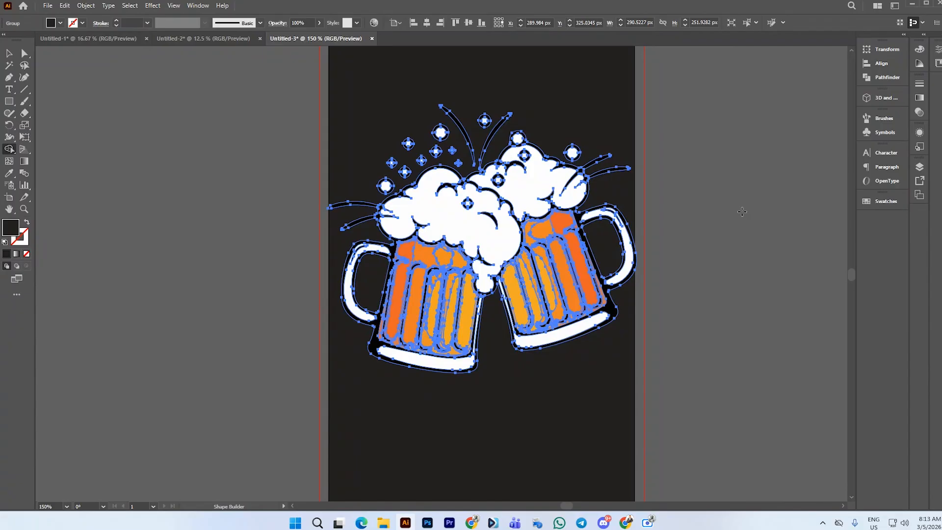
{"action": "left_click", "coordinate": [9, 53]}
{"action": "left_click", "coordinate": [190, 113]}
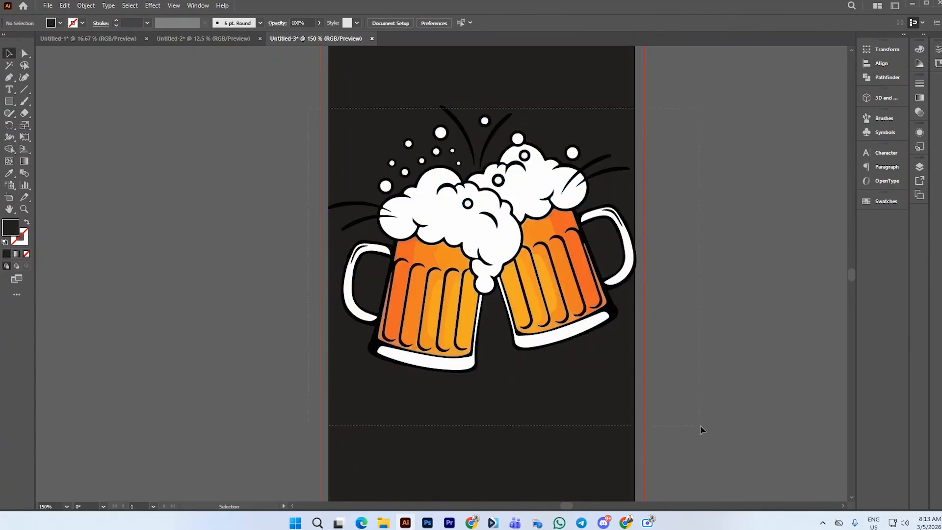
{"action": "key", "text": "ctrl+a"}
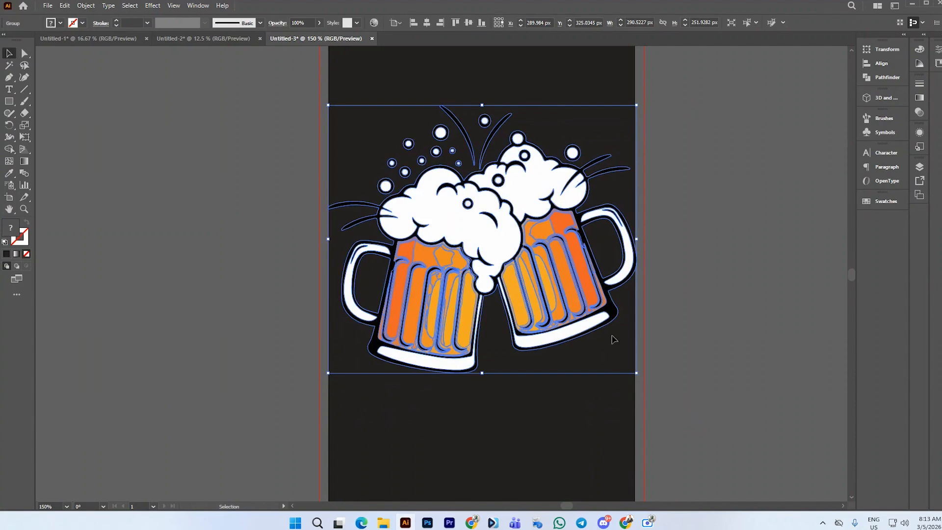
{"action": "scroll", "coordinate": [613, 339], "scroll_direction": "down", "scroll_amount": 2}
{"action": "left_click", "coordinate": [701, 288]}
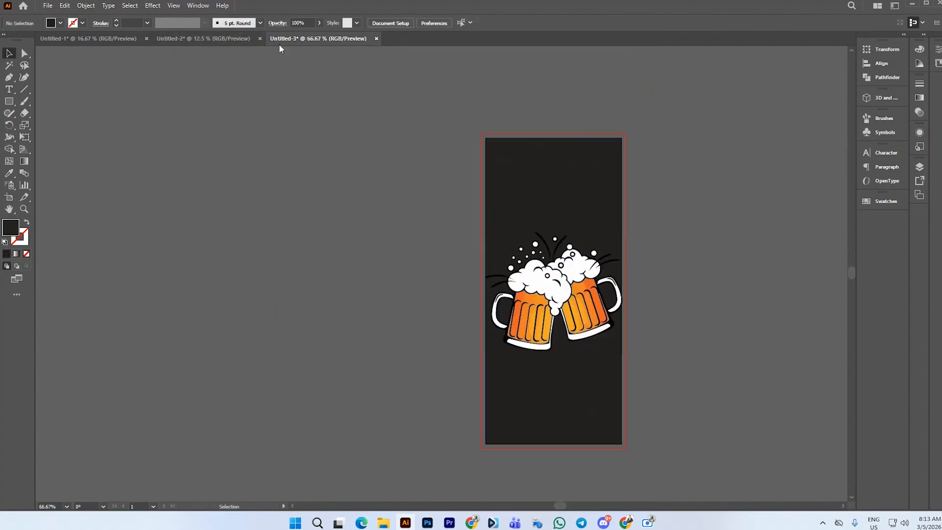
Change the bold slogan in the Untitled-2 document to UPPERCASE
{"action": "left_click", "coordinate": [230, 38]}
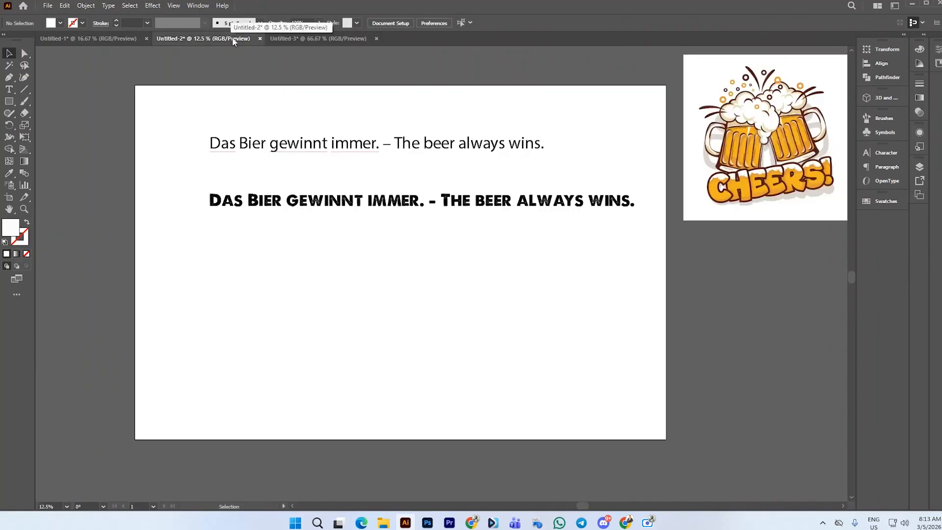
{"action": "left_click", "coordinate": [336, 199]}
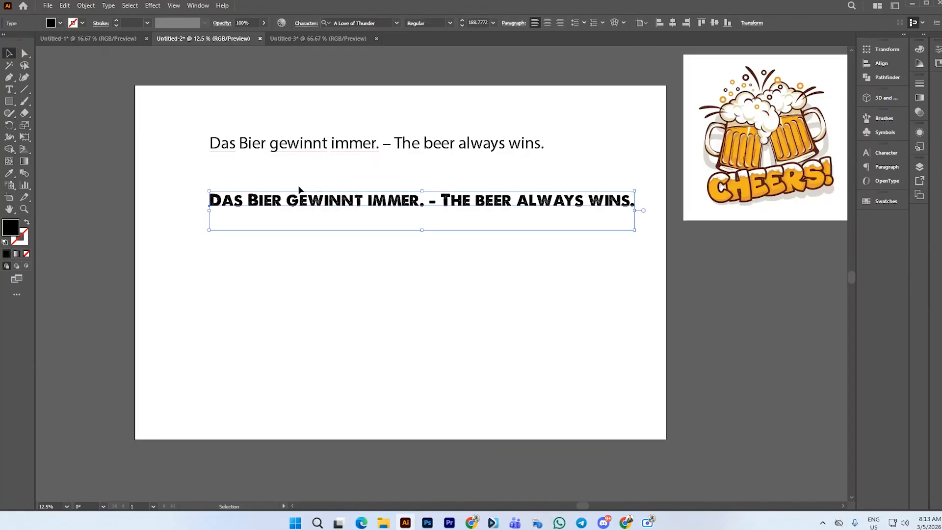
{"action": "left_click", "coordinate": [299, 190]}
{"action": "left_click", "coordinate": [300, 208]}
{"action": "left_click", "coordinate": [108, 5]}
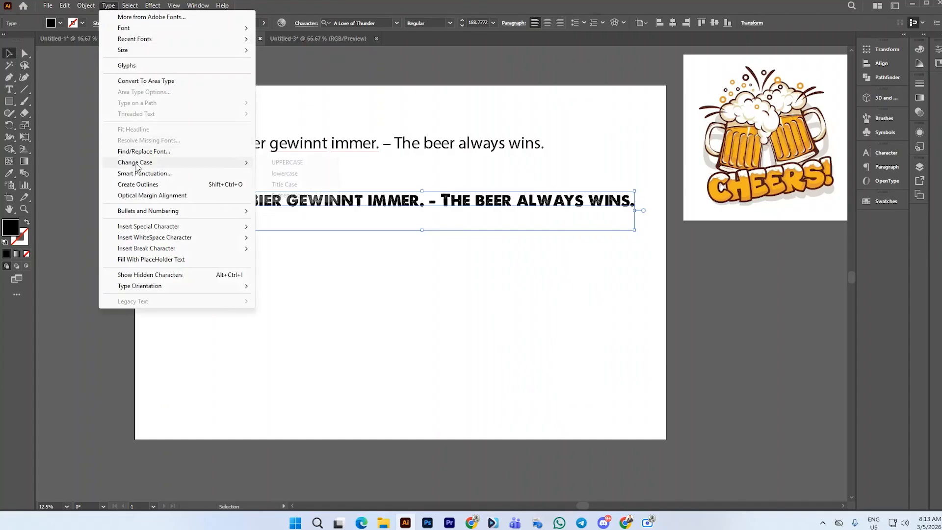
{"action": "mouse_move", "coordinate": [231, 162]}
{"action": "left_click", "coordinate": [287, 163]}
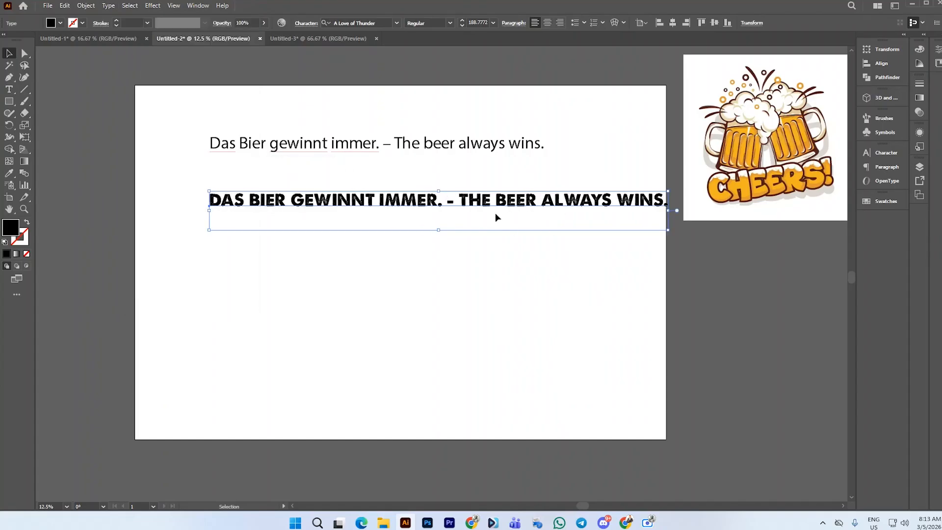
{"action": "left_click", "coordinate": [436, 163]}
{"action": "left_click", "coordinate": [405, 205]}
Switch to the GERMAN QUOTES document in Chrome and review its trend calendar and the beer-related and high-selling quote lists
{"action": "left_click", "coordinate": [625, 522]}
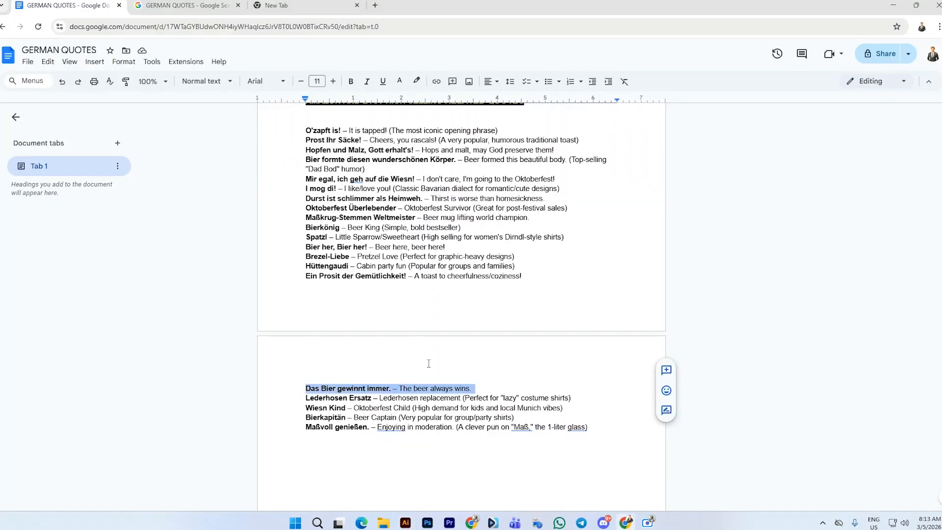
{"action": "scroll", "coordinate": [428, 363], "scroll_direction": "up", "scroll_amount": 20}
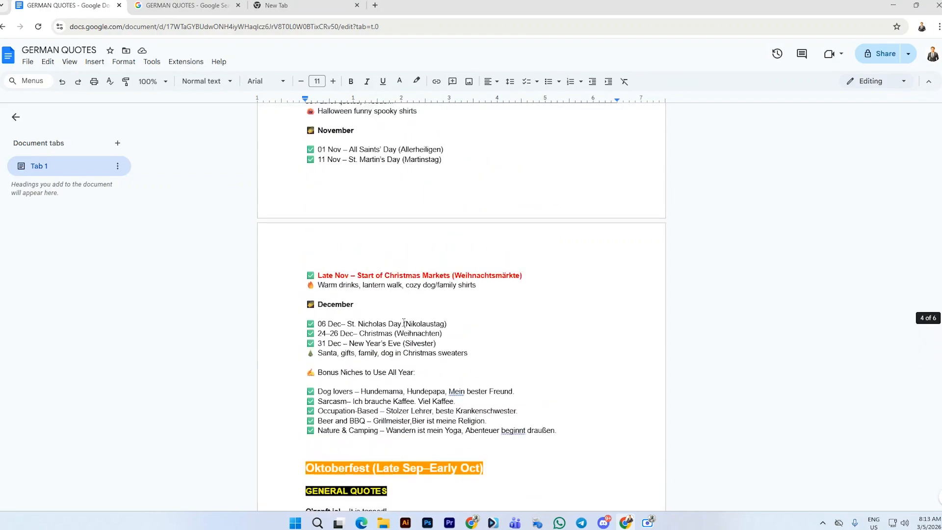
{"action": "scroll", "coordinate": [403, 322], "scroll_direction": "up", "scroll_amount": 20}
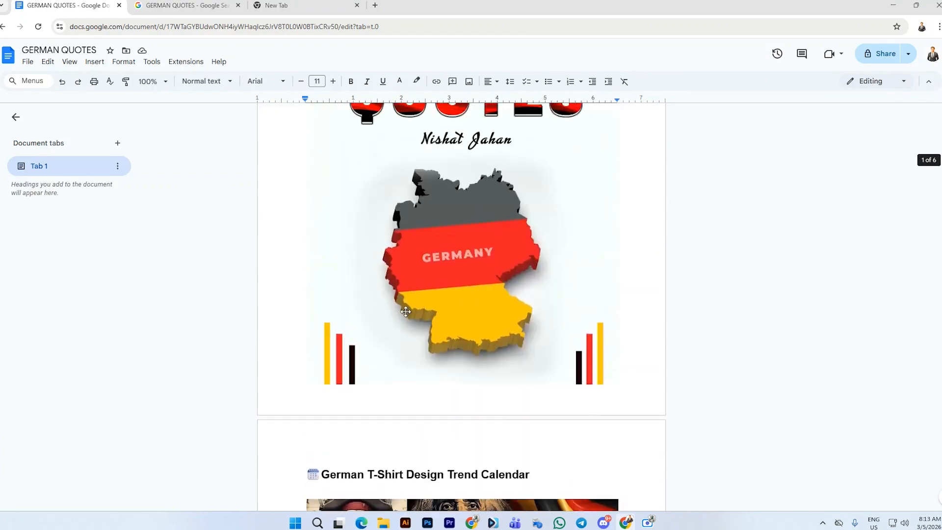
{"action": "scroll", "coordinate": [406, 311], "scroll_direction": "up", "scroll_amount": 4}
{"action": "scroll", "coordinate": [412, 314], "scroll_direction": "down", "scroll_amount": 20}
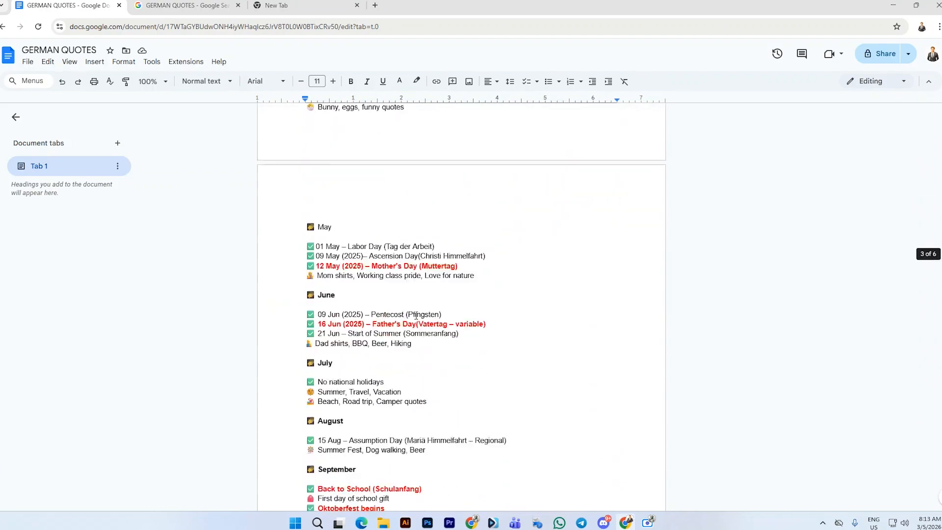
{"action": "scroll", "coordinate": [416, 315], "scroll_direction": "down", "scroll_amount": 20}
{"action": "scroll", "coordinate": [416, 316], "scroll_direction": "down", "scroll_amount": 4}
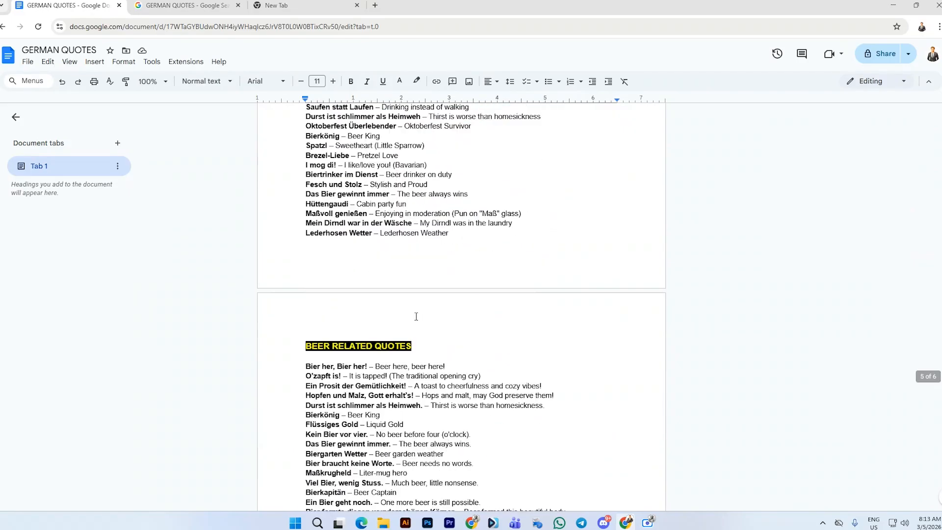
{"action": "scroll", "coordinate": [416, 316], "scroll_direction": "up", "scroll_amount": 4}
{"action": "scroll", "coordinate": [353, 210], "scroll_direction": "down", "scroll_amount": 9}
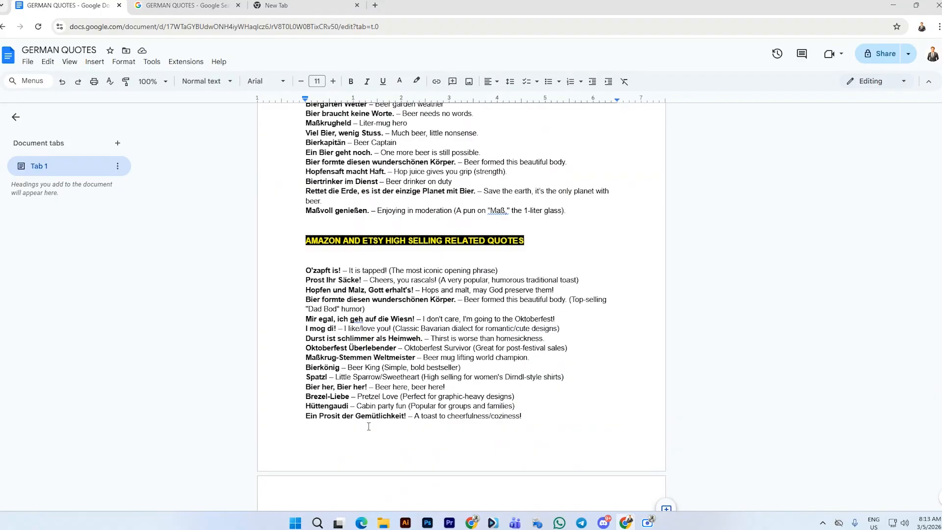
{"action": "scroll", "coordinate": [368, 427], "scroll_direction": "up", "scroll_amount": 4}
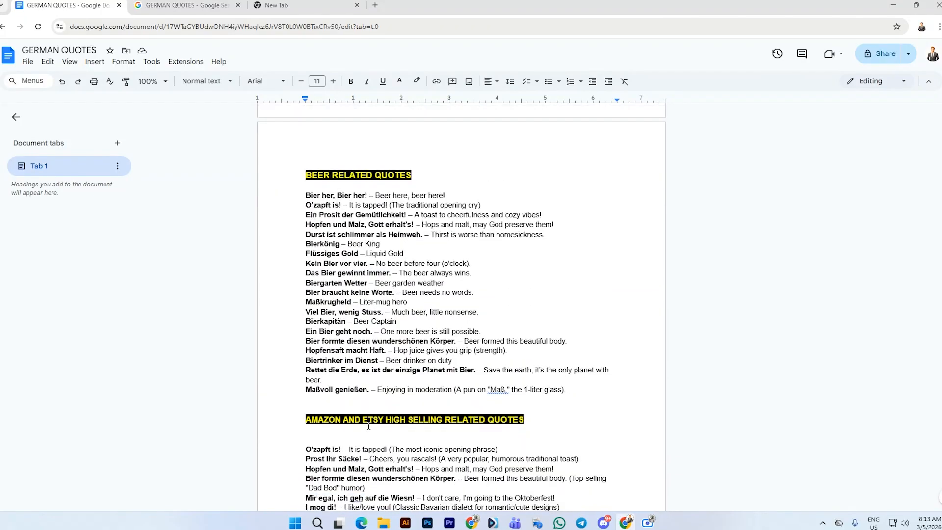
Review the rest of the German beer quotes document, focusing on the Amazon and Etsy high-selling list
{"action": "scroll", "coordinate": [368, 426], "scroll_direction": "down", "scroll_amount": 5}
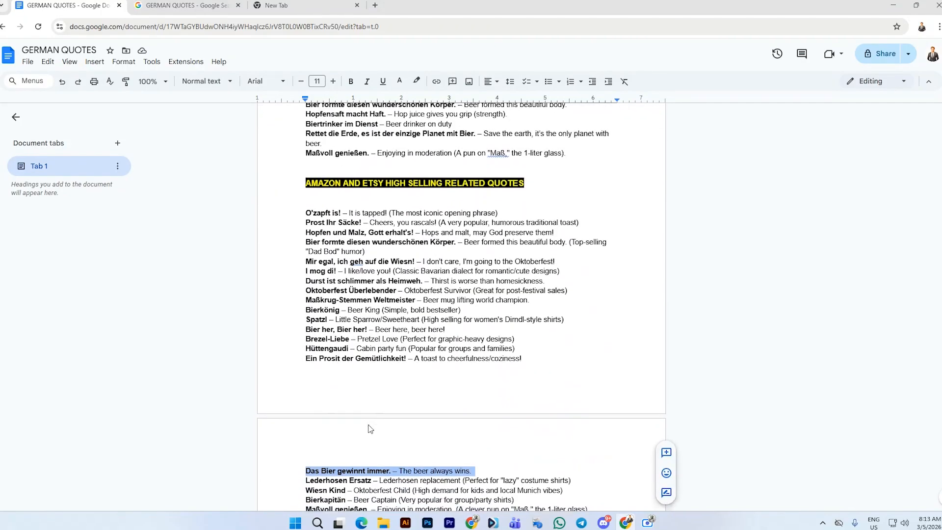
{"action": "scroll", "coordinate": [370, 429], "scroll_direction": "down", "scroll_amount": 4}
{"action": "scroll", "coordinate": [370, 426], "scroll_direction": "down", "scroll_amount": 6}
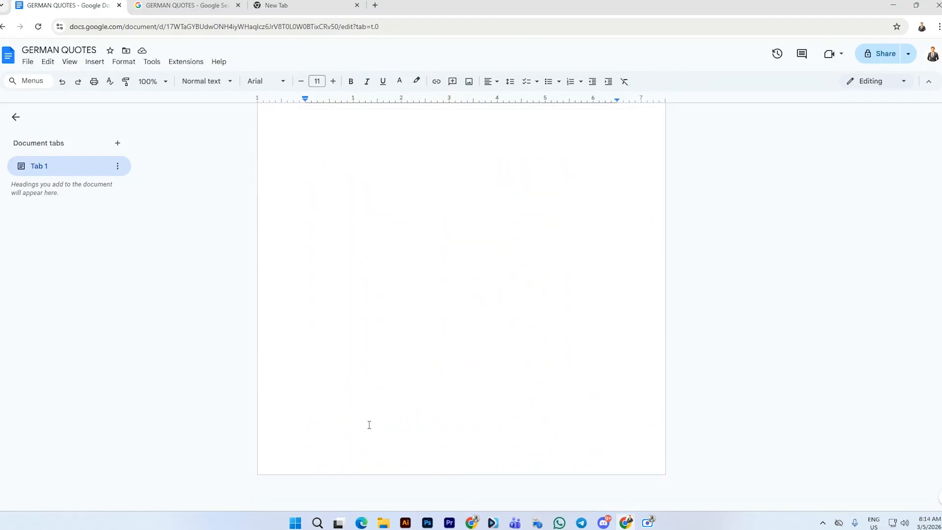
{"action": "scroll", "coordinate": [371, 393], "scroll_direction": "up", "scroll_amount": 5}
{"action": "scroll", "coordinate": [366, 224], "scroll_direction": "up", "scroll_amount": 5}
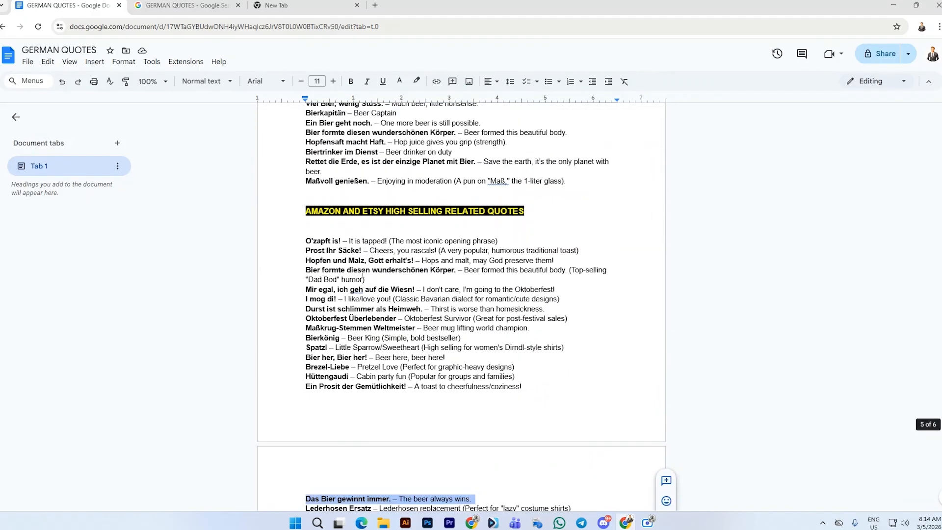
{"action": "scroll", "coordinate": [369, 336], "scroll_direction": "down", "scroll_amount": 2}
Switch to Illustrator and fill the bold uppercase slogan in the Untitled-2 document with red
{"action": "left_click", "coordinate": [406, 521]}
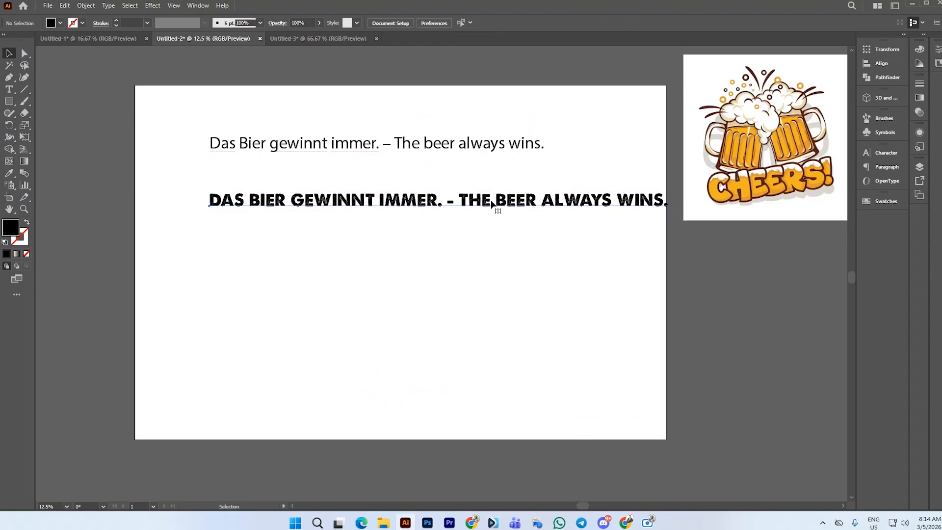
{"action": "scroll", "coordinate": [495, 203], "scroll_direction": "up", "scroll_amount": 1}
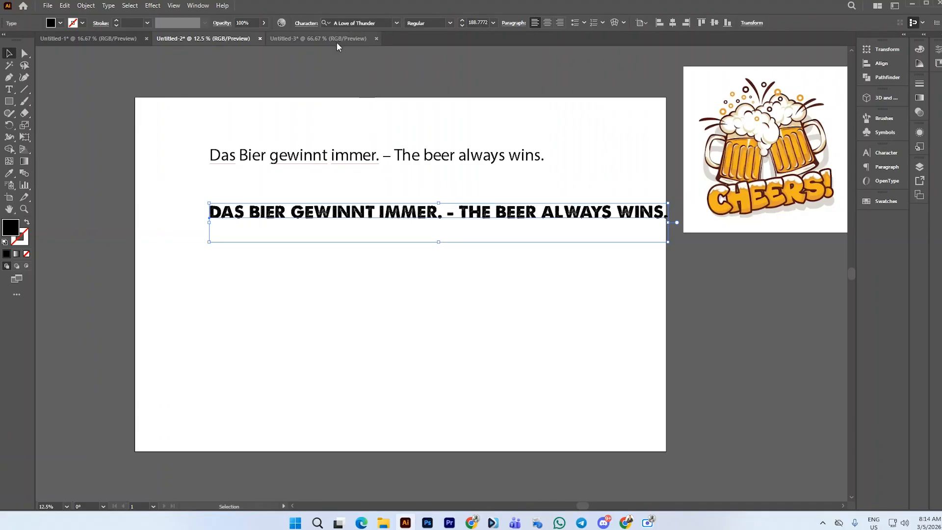
{"action": "left_click", "coordinate": [60, 22]}
{"action": "left_click", "coordinate": [11, 40]}
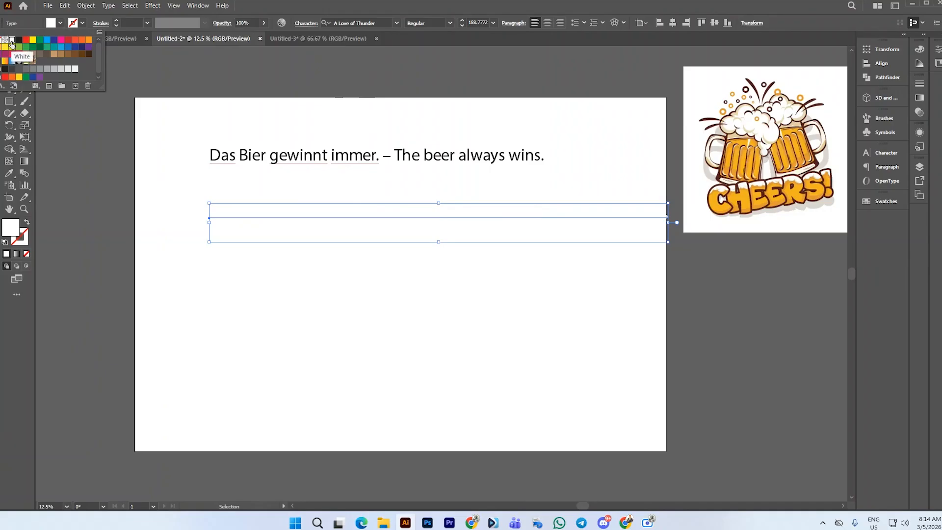
{"action": "left_click", "coordinate": [25, 40]}
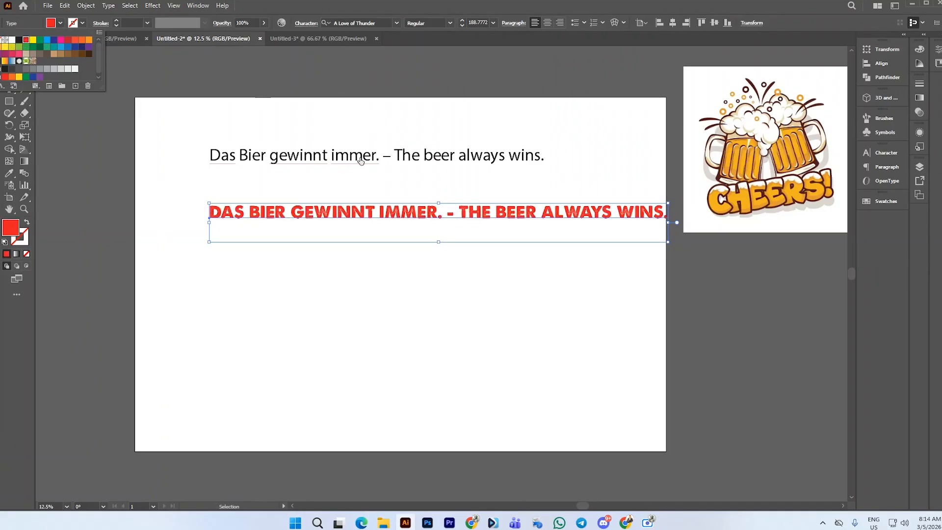
Place a copy of the red slogan above the beer mugs on the black artboard in Untitled-3 and deselect it
{"action": "left_click", "coordinate": [353, 214]}
{"action": "left_click_drag", "start_coordinate": [353, 213], "coordinate": [522, 183]}
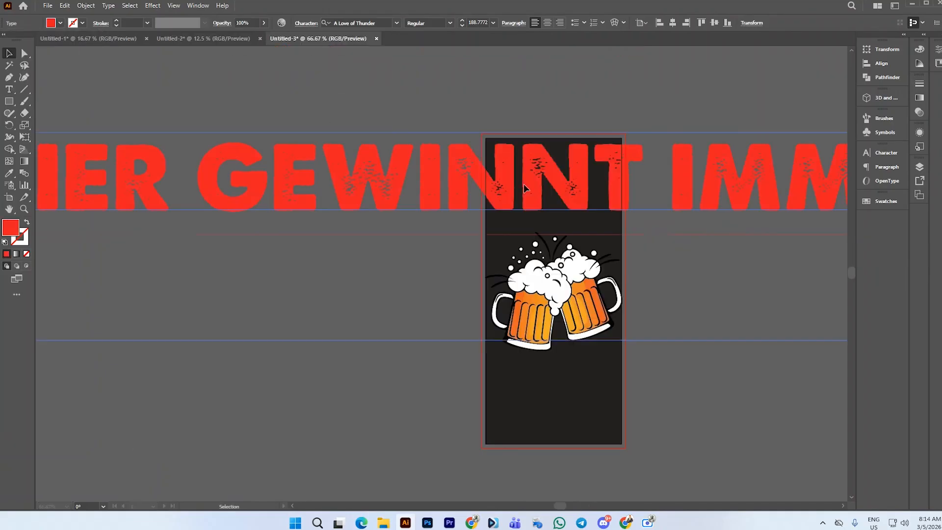
{"action": "left_click", "coordinate": [189, 39]}
{"action": "left_click", "coordinate": [344, 40]}
{"action": "left_click", "coordinate": [555, 179]}
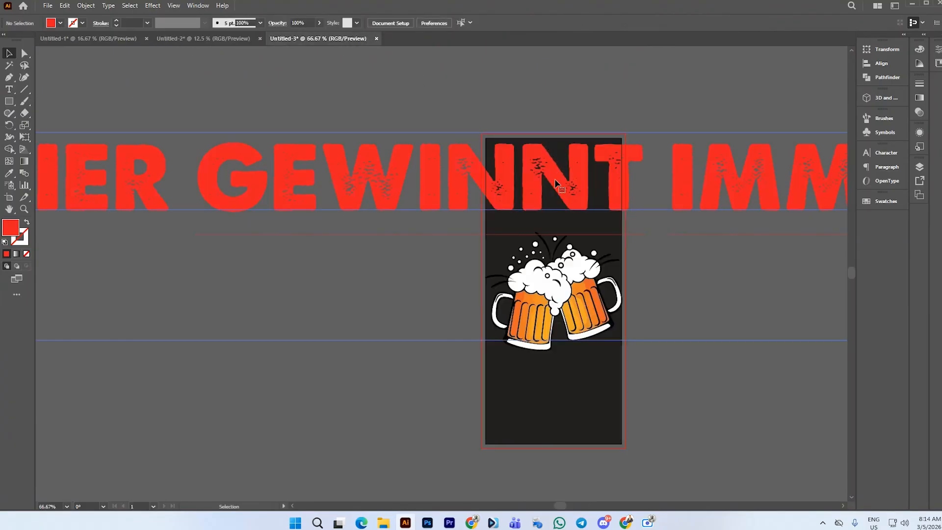
{"action": "left_click", "coordinate": [493, 82]}
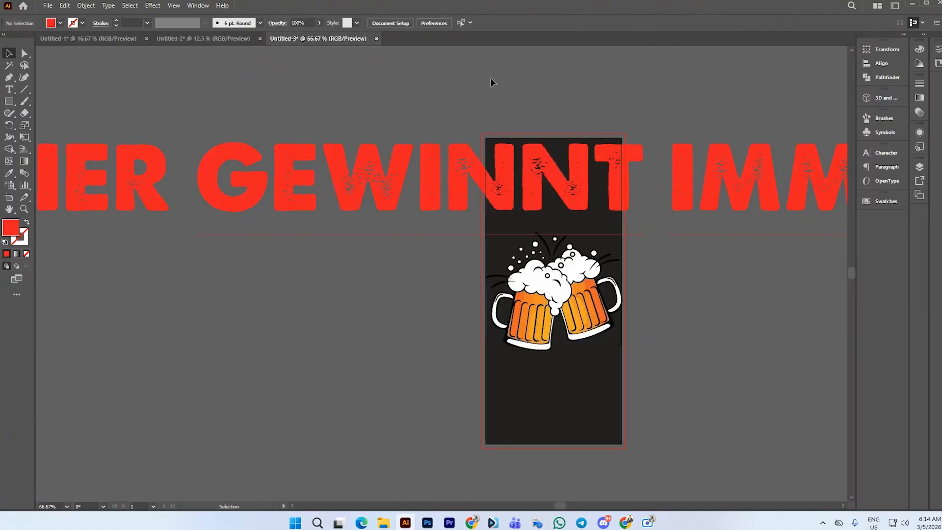
Move Untitled-2's red slogan to the artboard's upper edge and the CHEERS mug image down against the artboard's right edge
{"action": "left_click", "coordinate": [203, 39]}
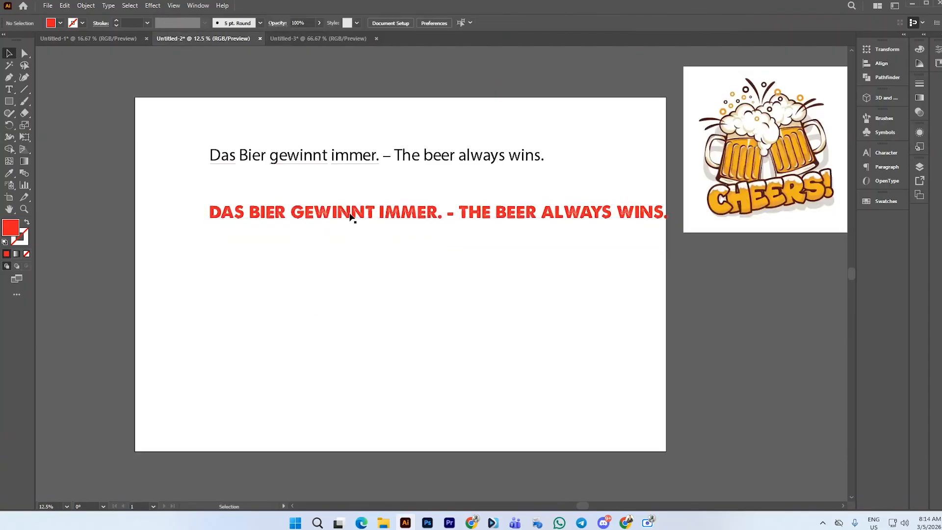
{"action": "left_click_drag", "start_coordinate": [351, 217], "coordinate": [349, 105]}
{"action": "left_click", "coordinate": [757, 161]}
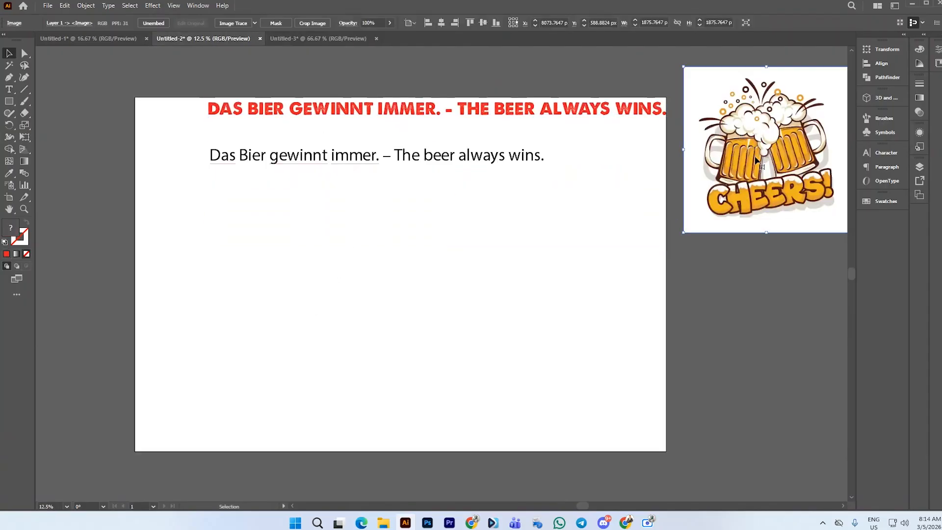
{"action": "left_click_drag", "start_coordinate": [757, 161], "coordinate": [713, 204]}
{"action": "left_click", "coordinate": [441, 226]}
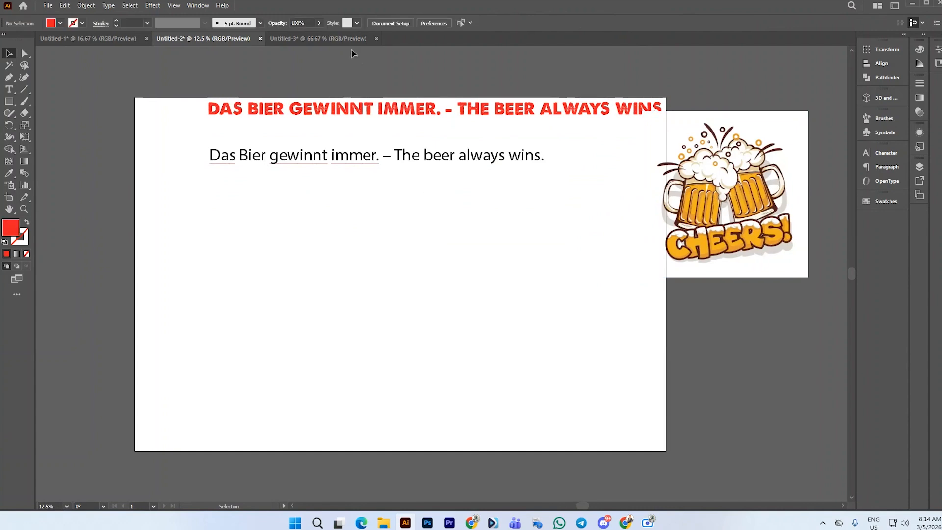
Undo the Untitled-2 edits back to the vectorized mugs and raised bold slogan, and move the mugs across the artboard's right edge
{"action": "key", "text": "ctrl+z"}
{"action": "key", "text": "ctrl+z"}
{"action": "key", "text": "ctrl+z"}
{"action": "key", "text": "ctrl+z"}
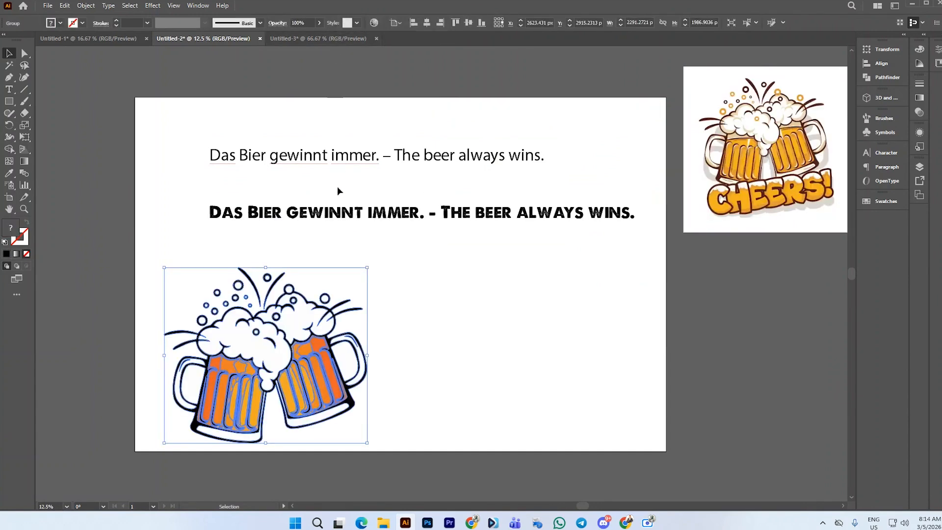
{"action": "key", "text": "ctrl+z"}
{"action": "key", "text": "ctrl+z"}
{"action": "key", "text": "ctrl+z"}
{"action": "key", "text": "ctrl+z"}
{"action": "key", "text": "ctrl+z"}
{"action": "key", "text": "ctrl+z"}
{"action": "key", "text": "ctrl+z"}
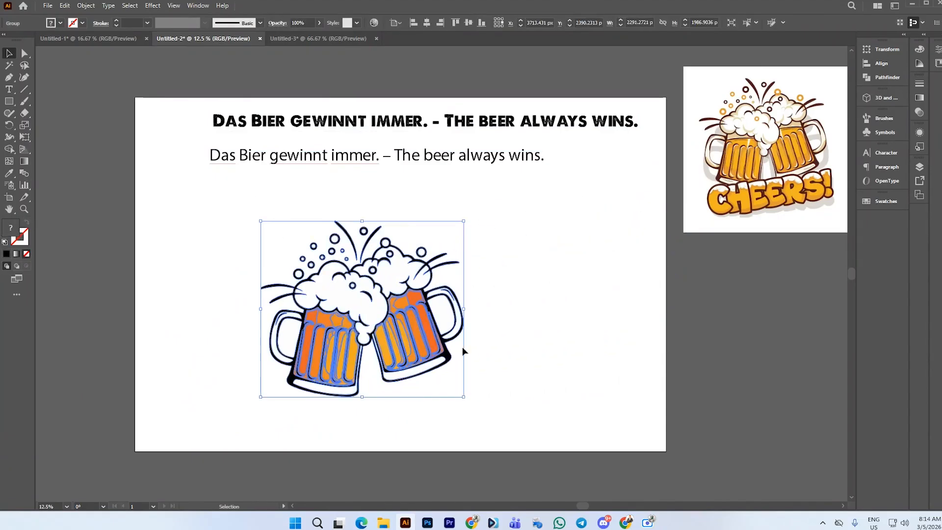
{"action": "left_click_drag", "start_coordinate": [325, 295], "coordinate": [591, 252]}
{"action": "left_click", "coordinate": [100, 198]}
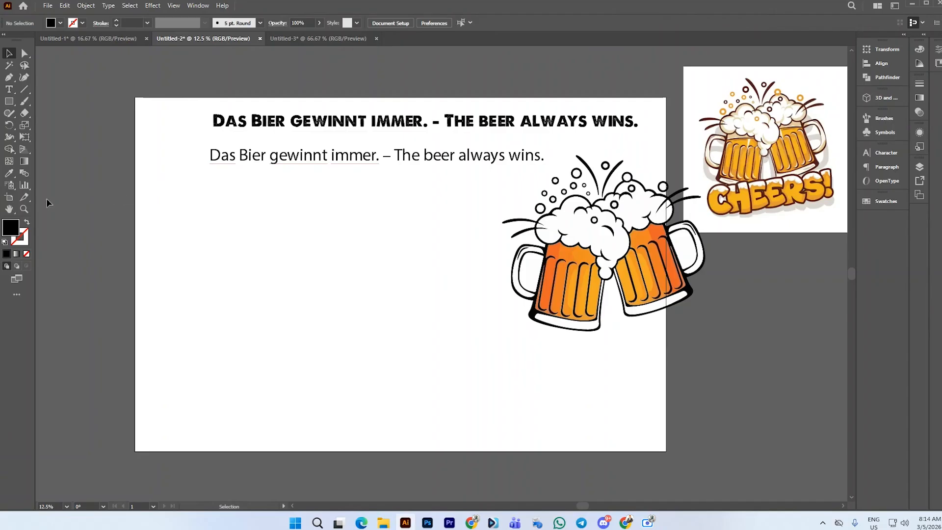
Activate the Symbol Sprayer and open the Dot Pattern Vector Pack symbol library
{"action": "left_click", "coordinate": [10, 189]}
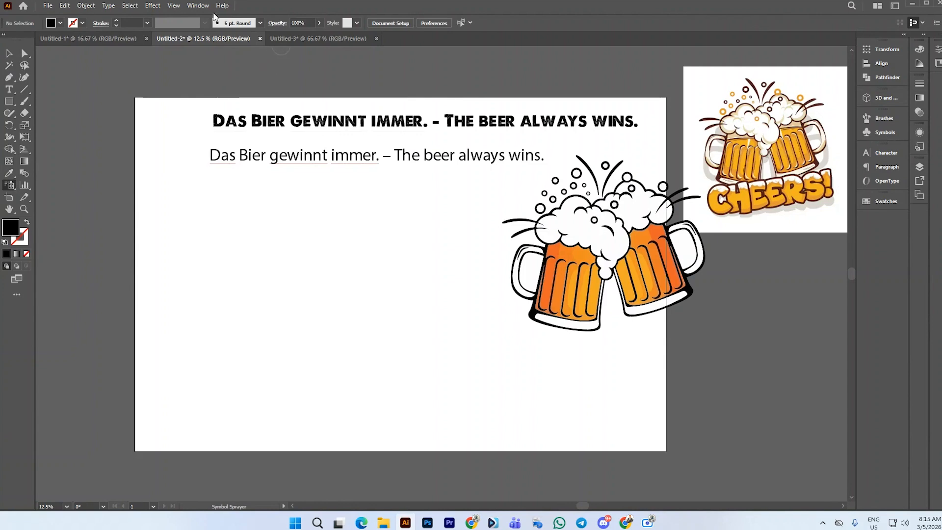
{"action": "left_click", "coordinate": [189, 6]}
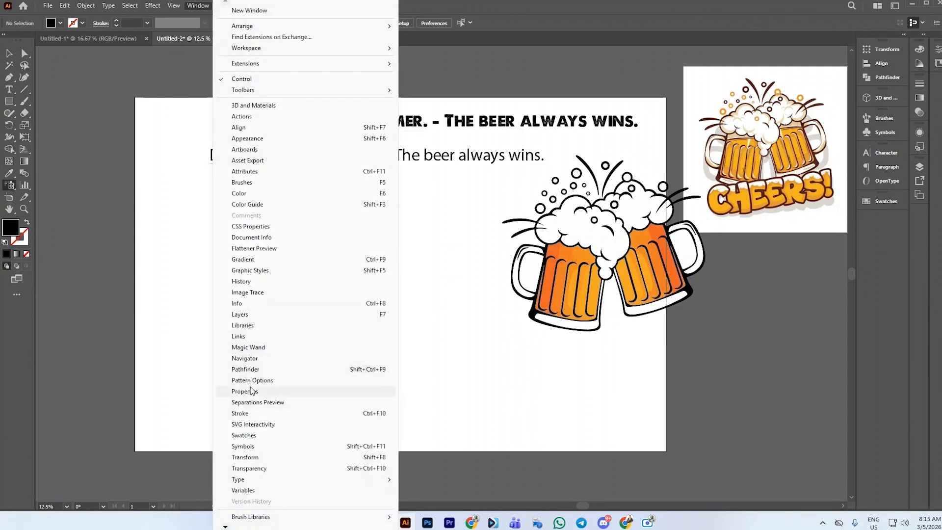
{"action": "left_click", "coordinate": [244, 445]}
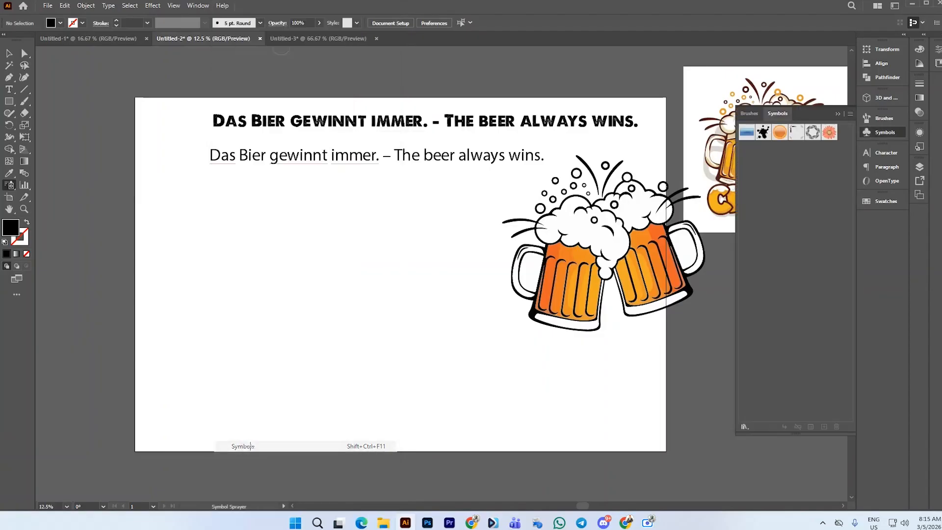
{"action": "left_click", "coordinate": [746, 428]}
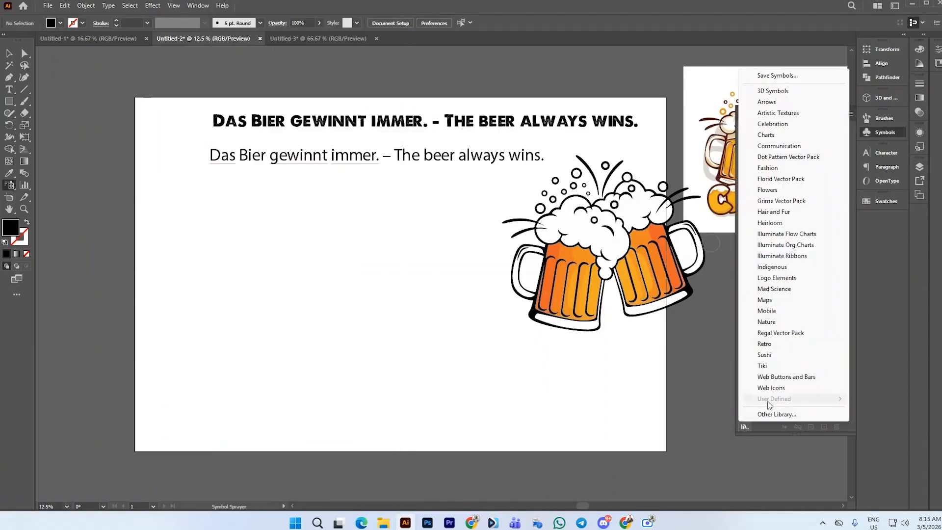
{"action": "left_click", "coordinate": [803, 157]}
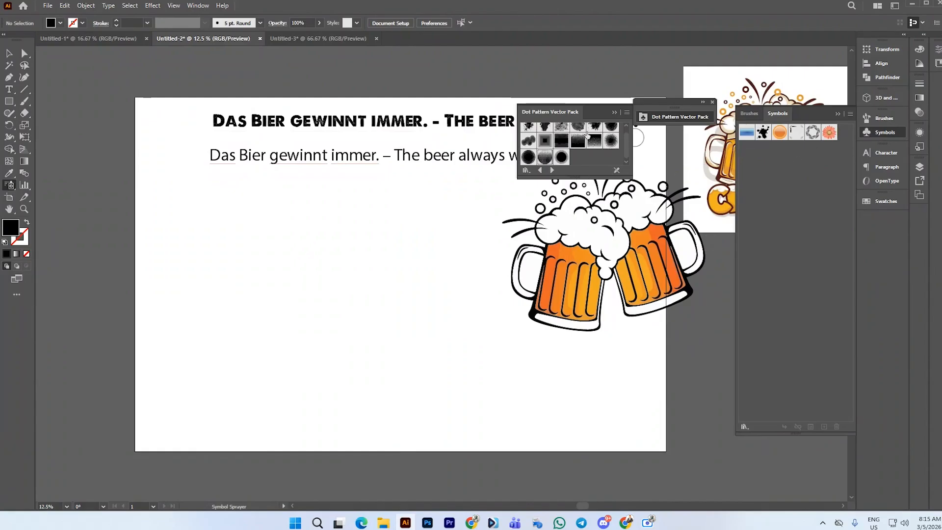
Place the last round dark-centred dot pattern on the artboard, enlarge it to about 2508 x 2508 px and shift it down
{"action": "left_click", "coordinate": [561, 157]}
{"action": "left_click", "coordinate": [313, 274]}
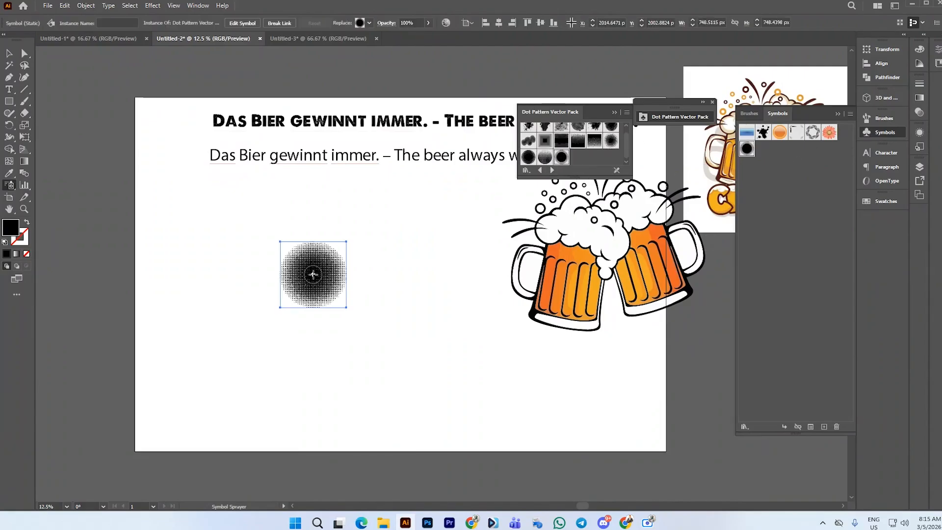
{"action": "left_click", "coordinate": [10, 54]}
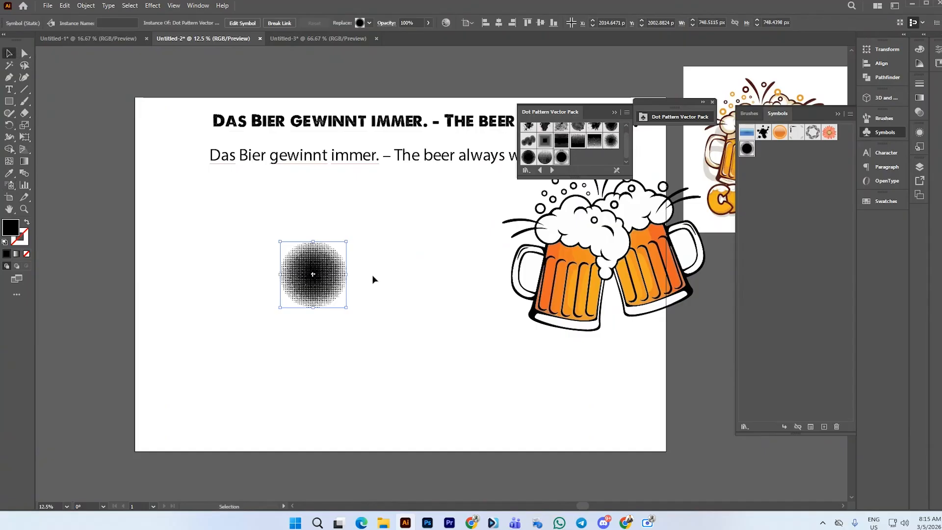
{"action": "left_click_drag", "start_coordinate": [346, 307], "coordinate": [431, 386]}
{"action": "left_click", "coordinate": [444, 335]}
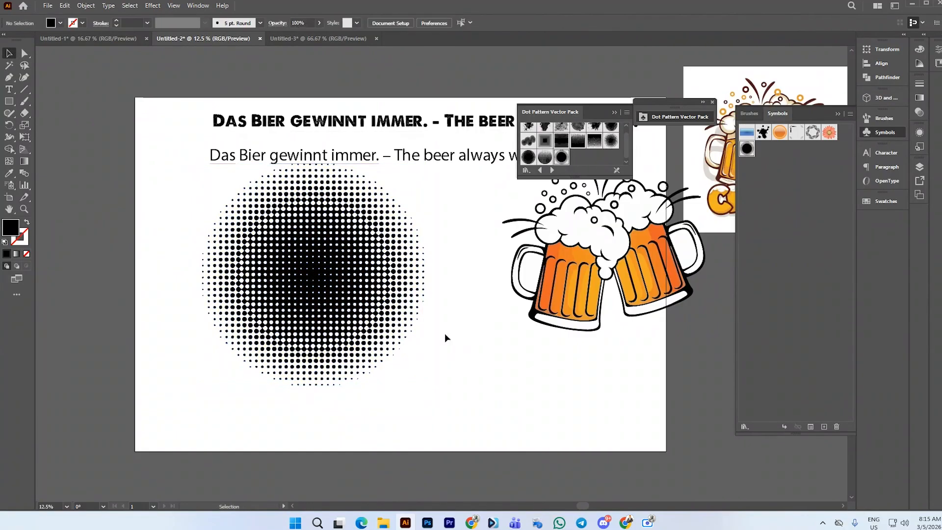
{"action": "left_click_drag", "start_coordinate": [380, 308], "coordinate": [373, 360]}
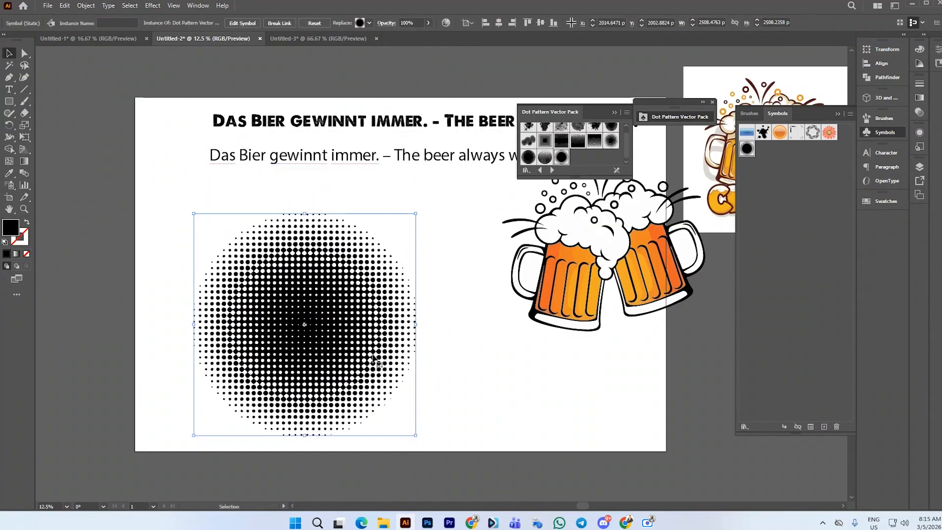
{"action": "left_click", "coordinate": [490, 271]}
Add the other two round dot patterns from the library's last row to the document symbols and delete the enlarged halftone
{"action": "left_click", "coordinate": [375, 285]}
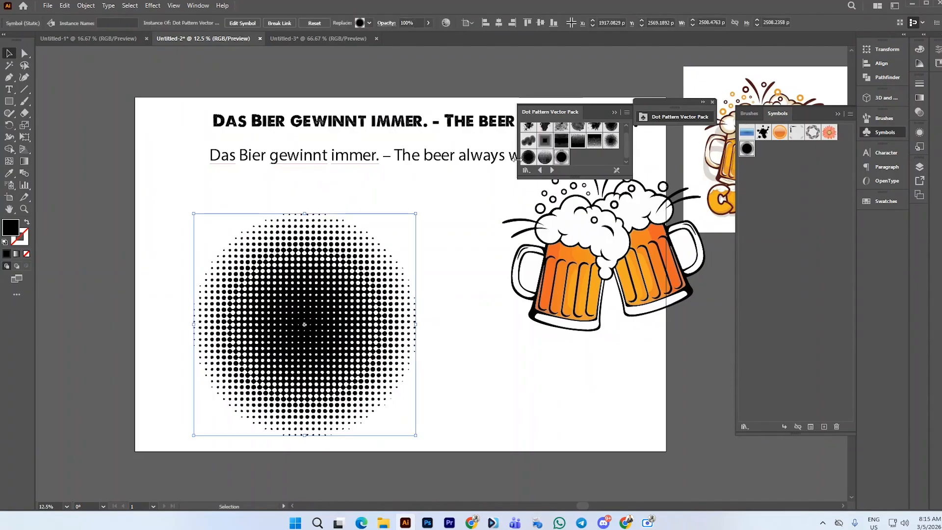
{"action": "left_click", "coordinate": [544, 157]}
{"action": "left_click", "coordinate": [529, 157]}
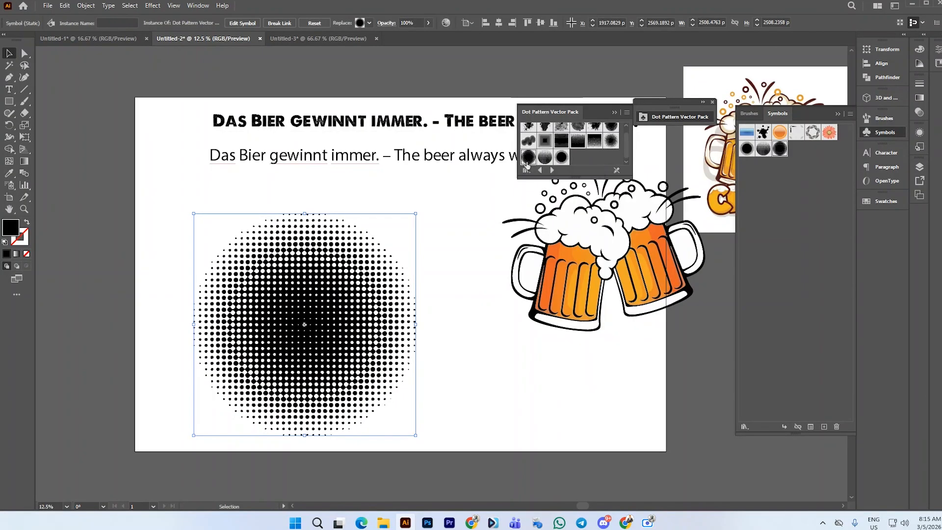
{"action": "key", "text": "Delete"}
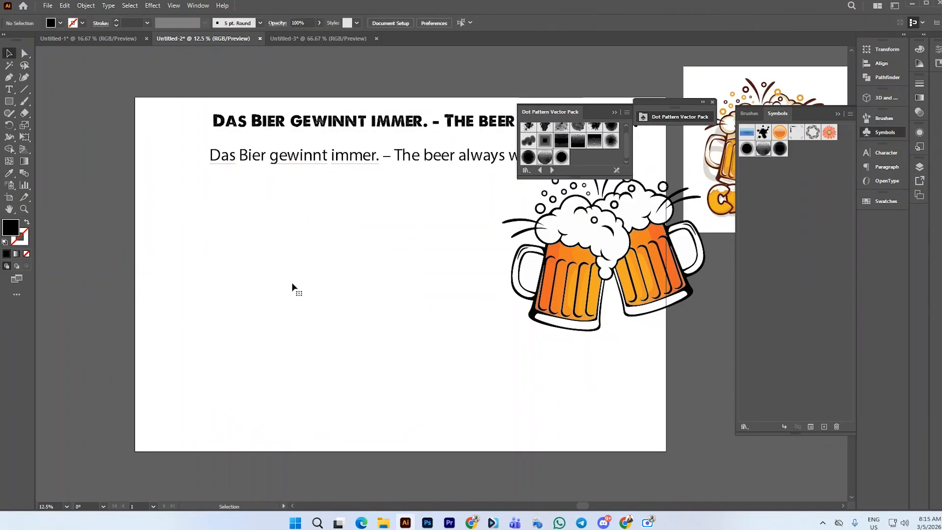
Try the soft-edged and the dense round dot patterns on the artboard with the Symbol Sprayer, undoing each placement
{"action": "left_click", "coordinate": [9, 185]}
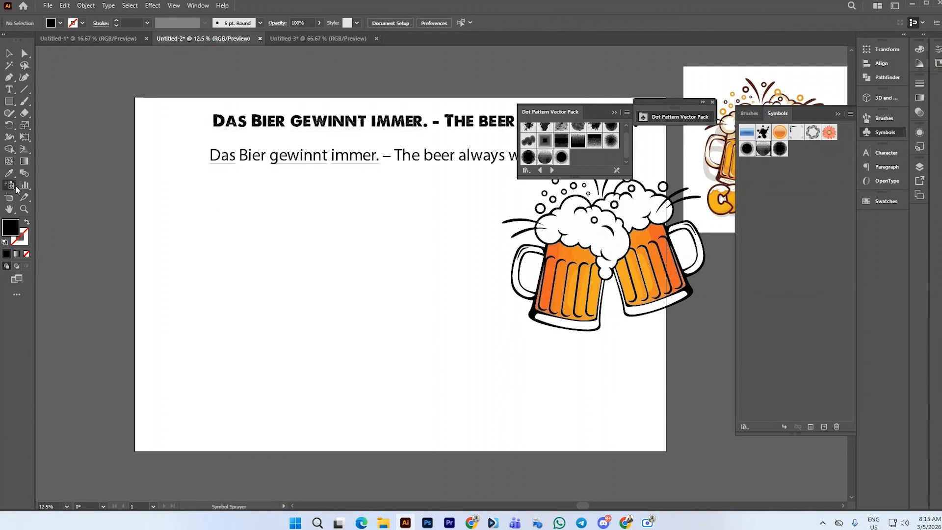
{"action": "left_click", "coordinate": [610, 141]}
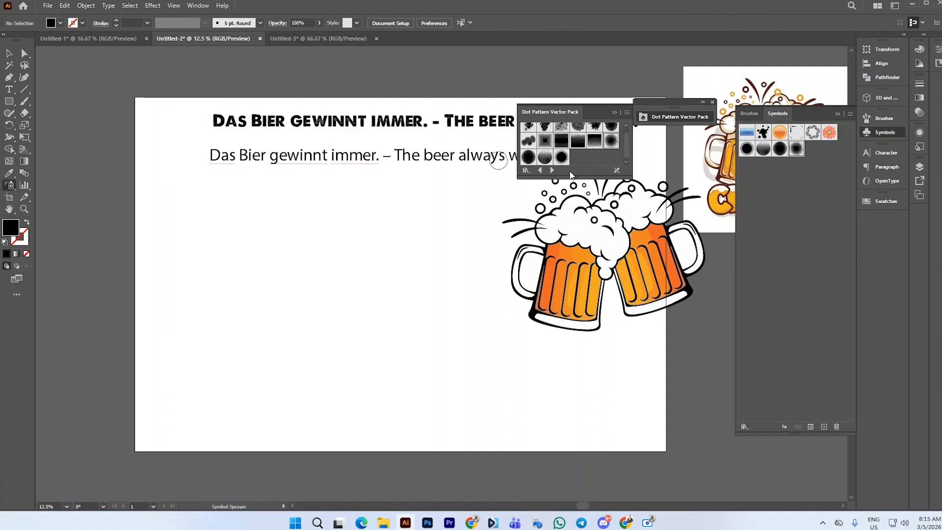
{"action": "left_click", "coordinate": [329, 285]}
{"action": "key", "text": "ctrl+z"}
{"action": "left_click", "coordinate": [528, 157]}
{"action": "left_click", "coordinate": [287, 296]}
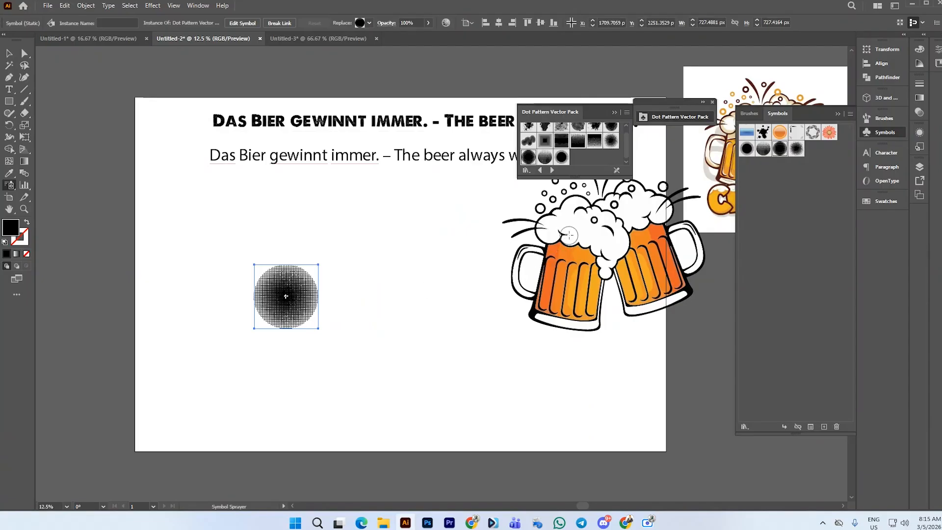
{"action": "key", "text": "ctrl+z"}
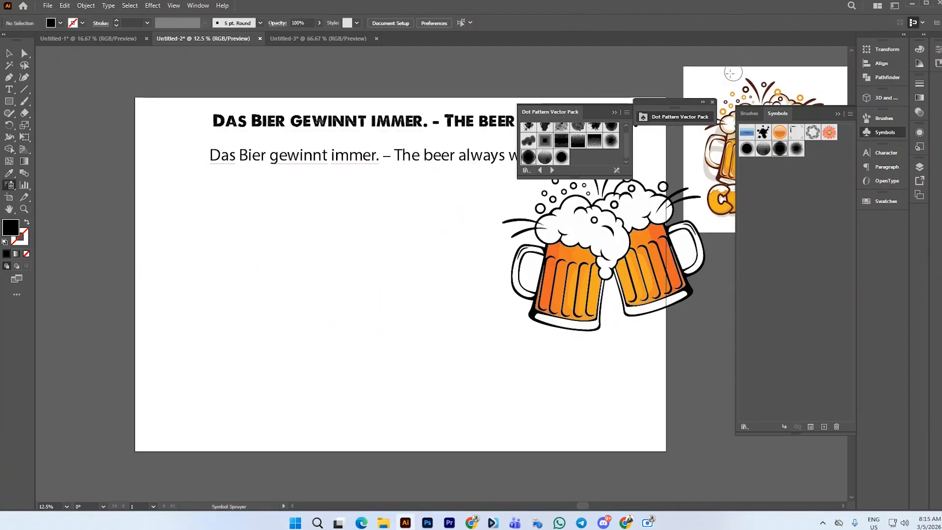
Place the circular dot pattern that fades toward its upper edge, enlarge it proportionally about its center and deselect it
{"action": "left_click", "coordinate": [545, 157]}
{"action": "left_click", "coordinate": [341, 297]}
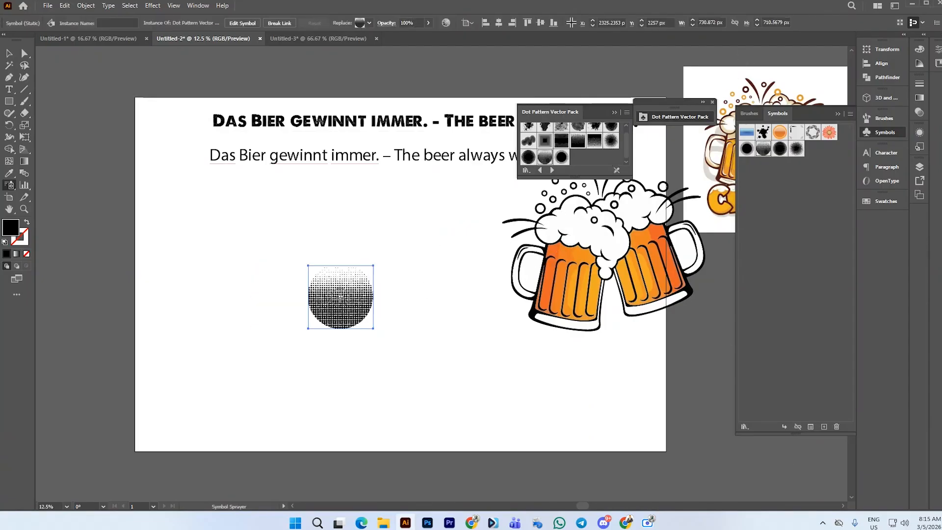
{"action": "left_click", "coordinate": [10, 54]}
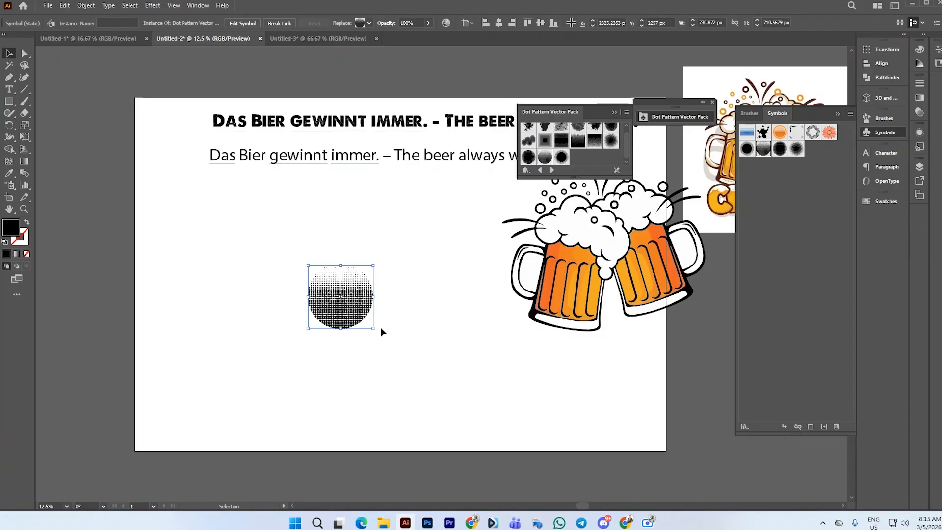
{"action": "left_click_drag", "start_coordinate": [373, 329], "coordinate": [446, 390]}
{"action": "left_click", "coordinate": [466, 363]}
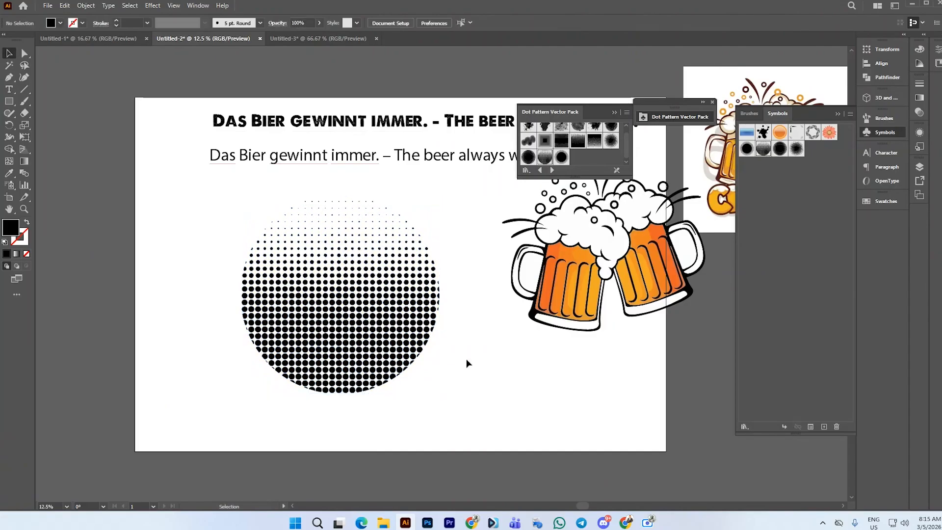
Move the round halftone slightly down and enlarge it to about 2441 x 2373 px
{"action": "scroll", "coordinate": [508, 336], "scroll_direction": "down", "scroll_amount": 1}
{"action": "scroll", "coordinate": [424, 333], "scroll_direction": "up", "scroll_amount": 1}
{"action": "left_click_drag", "start_coordinate": [431, 327], "coordinate": [416, 335]}
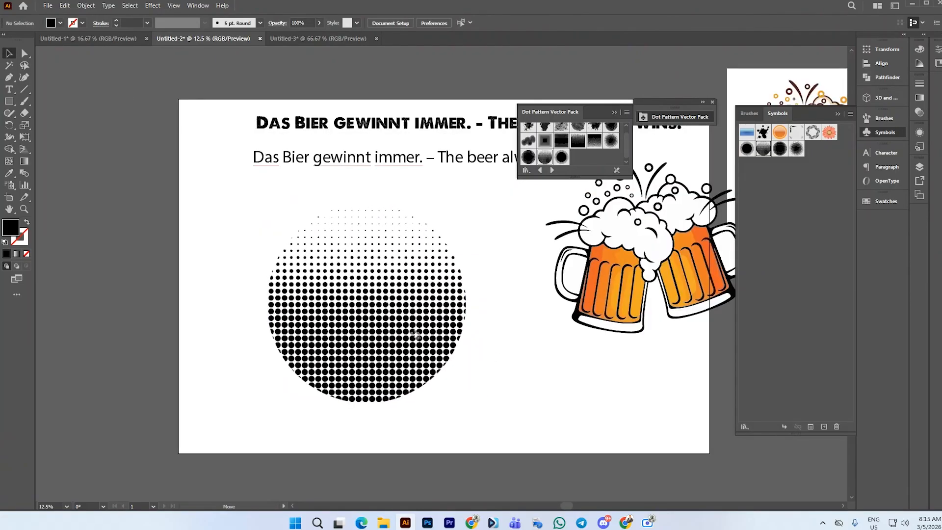
{"action": "left_click", "coordinate": [416, 335]}
{"action": "left_click_drag", "start_coordinate": [466, 403], "coordinate": [473, 418]}
{"action": "left_click", "coordinate": [514, 376]}
{"action": "left_click_drag", "start_coordinate": [437, 345], "coordinate": [455, 353]}
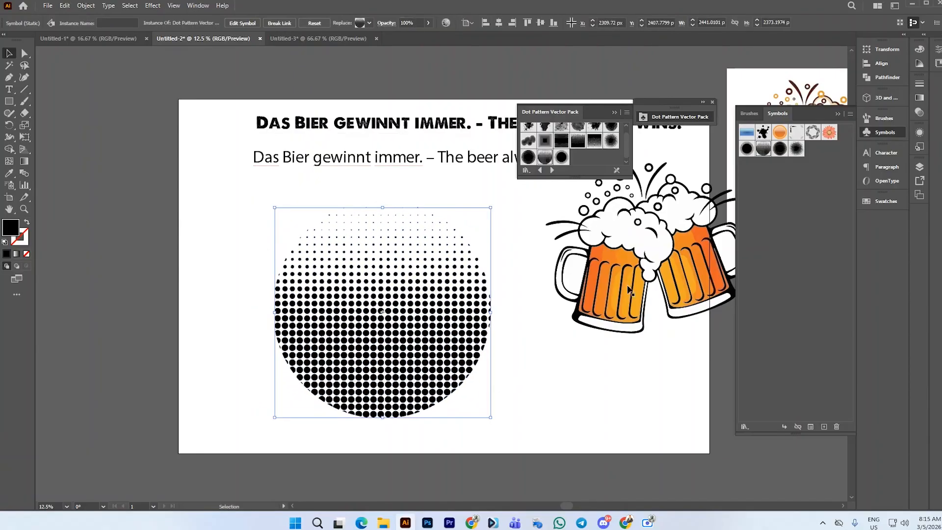
Move the beer mugs onto the halftone circle and bring them to the front
{"action": "left_click_drag", "start_coordinate": [617, 290], "coordinate": [363, 339]}
{"action": "right_click", "coordinate": [363, 339]}
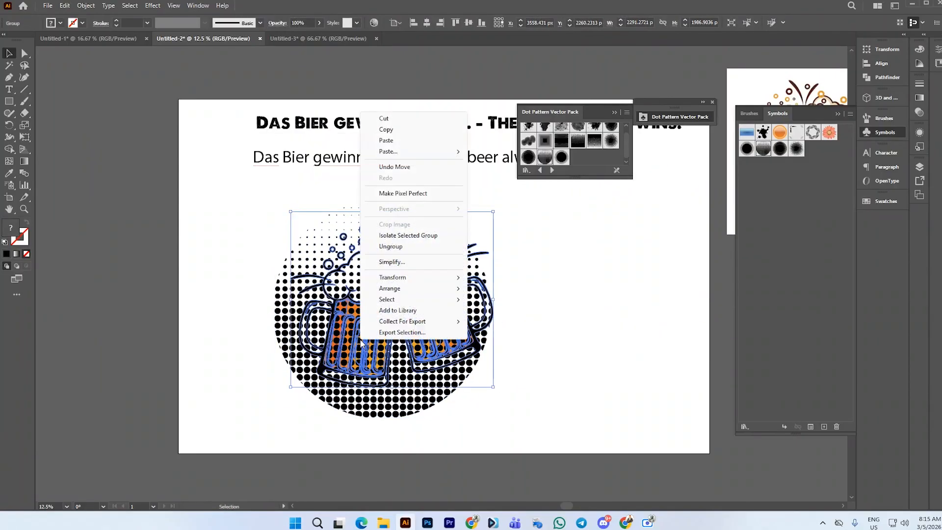
{"action": "left_click", "coordinate": [515, 288]}
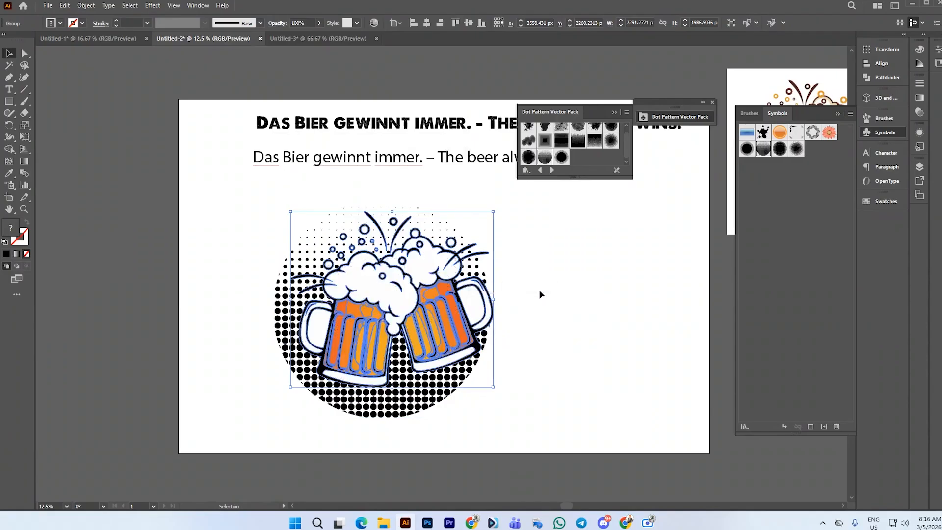
{"action": "left_click", "coordinate": [543, 294]}
Move the beer mugs back beside the halftone circle and select the halftone
{"action": "left_click_drag", "start_coordinate": [464, 319], "coordinate": [667, 285]}
{"action": "left_click", "coordinate": [493, 314]}
{"action": "left_click", "coordinate": [443, 337]}
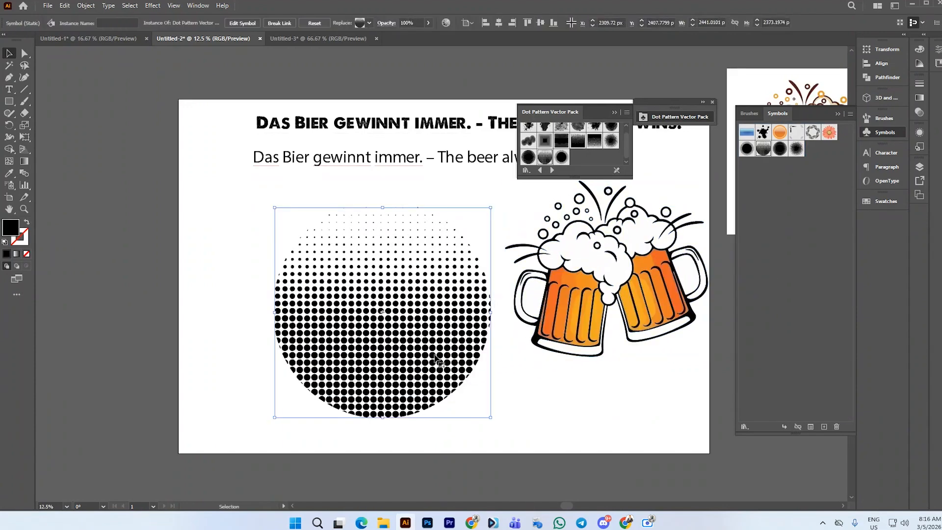
Switch to Chrome and search Google in a new tab for OKTOBERFEST COLOR PALLETE
{"action": "mouse_move", "coordinate": [476, 522]}
{"action": "left_click", "coordinate": [417, 474]}
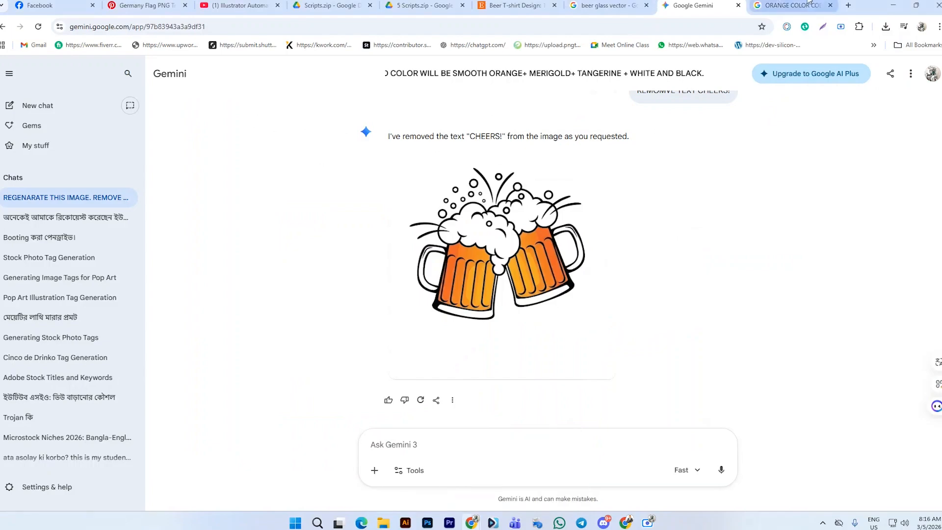
{"action": "left_click", "coordinate": [848, 6]}
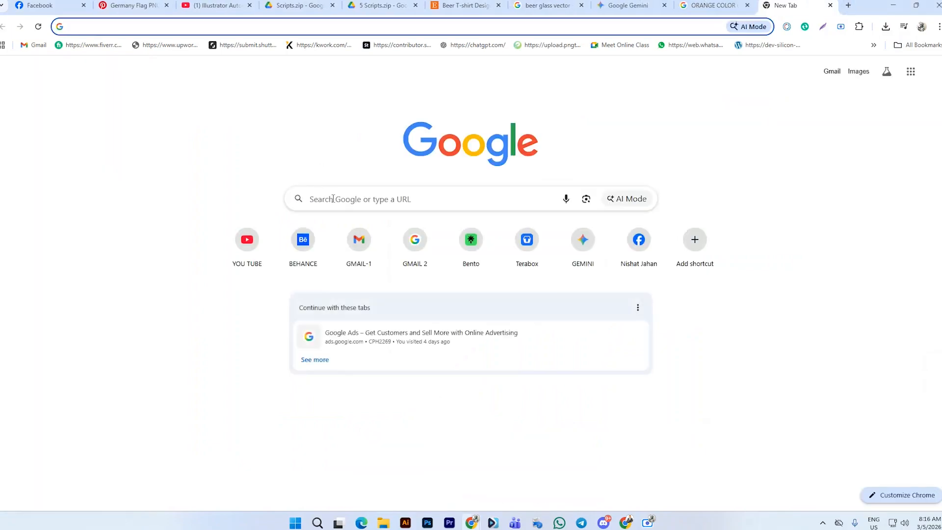
{"action": "left_click", "coordinate": [333, 198]}
{"action": "type", "text": "O"}
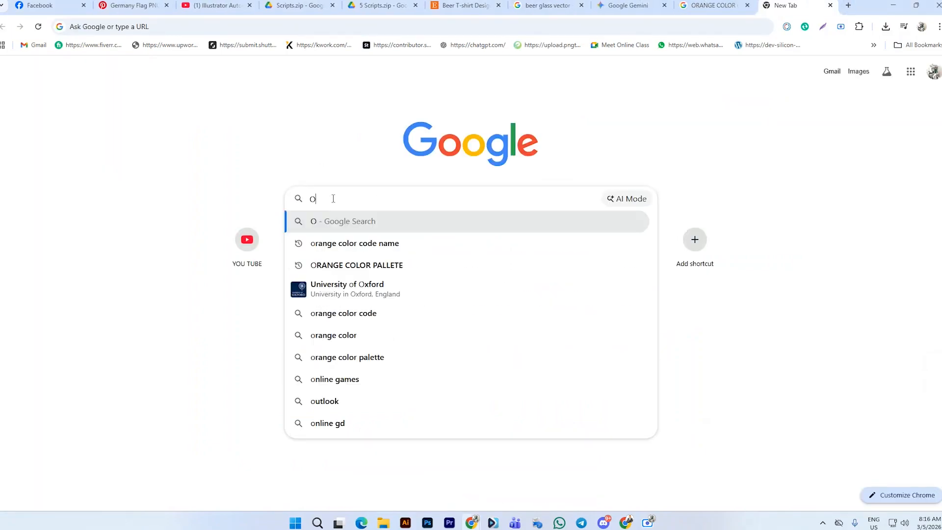
{"action": "type", "text": "KT"}
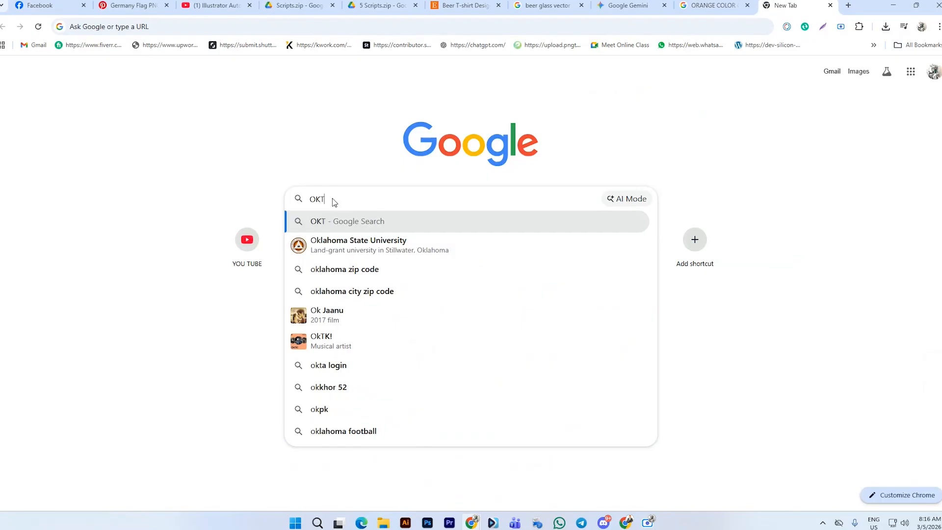
{"action": "type", "text": "OBER"}
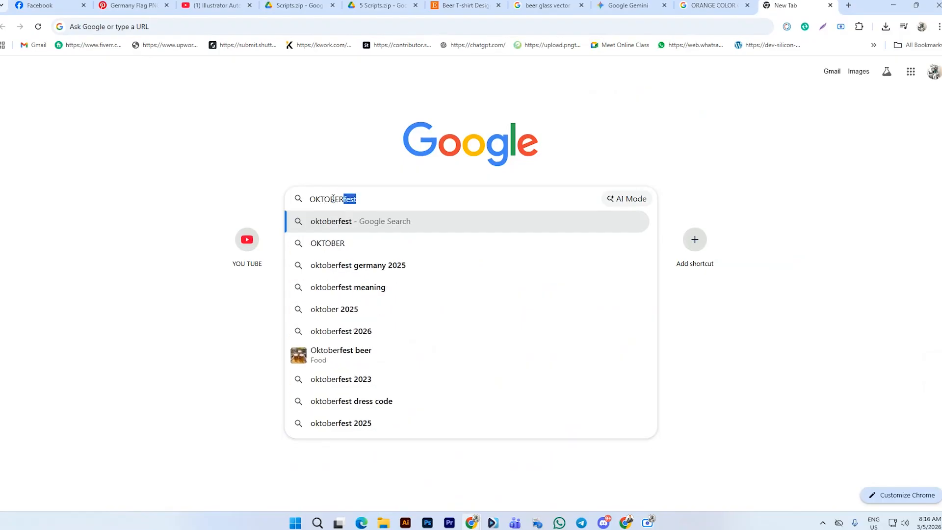
{"action": "type", "text": "F"}
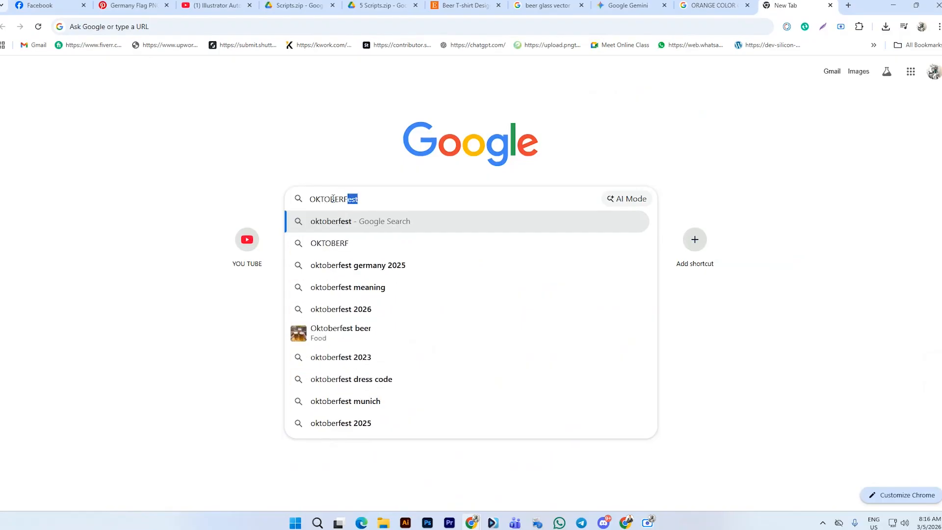
{"action": "type", "text": "EST "}
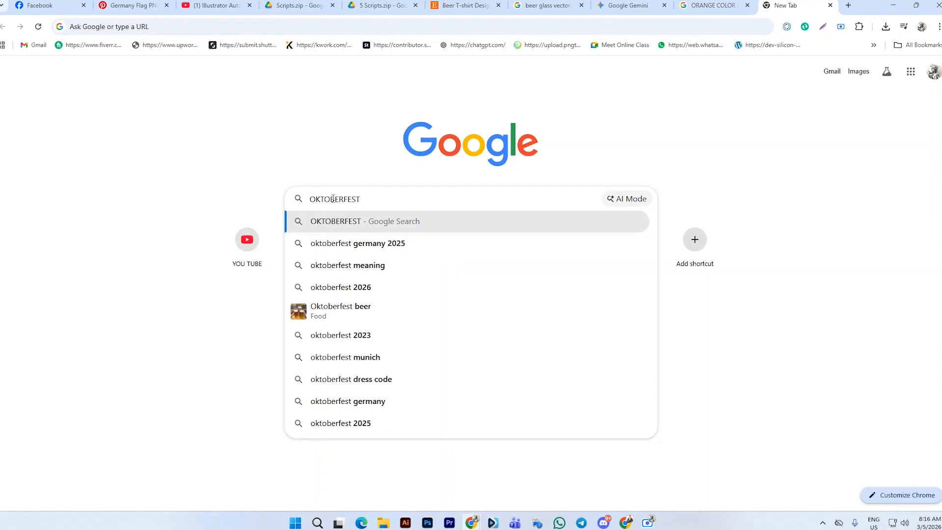
{"action": "type", "text": "COLOR "}
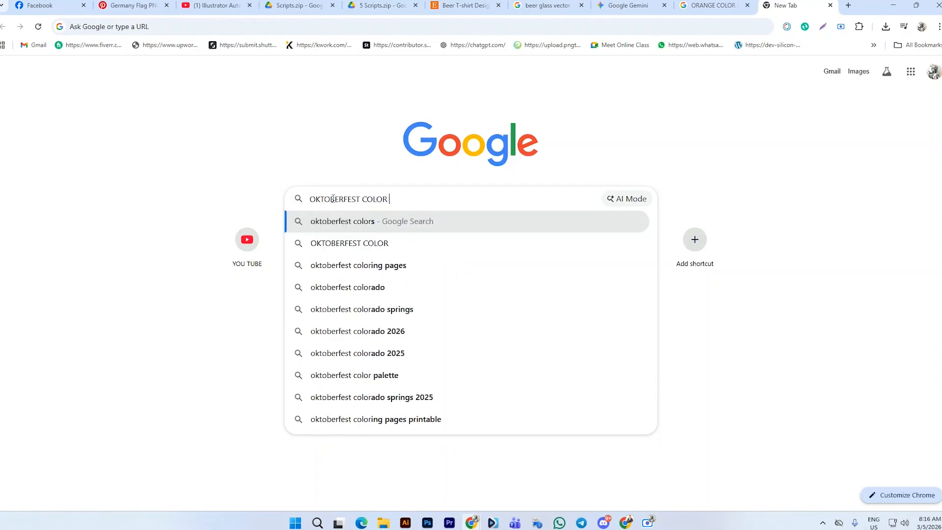
{"action": "type", "text": "PALL"}
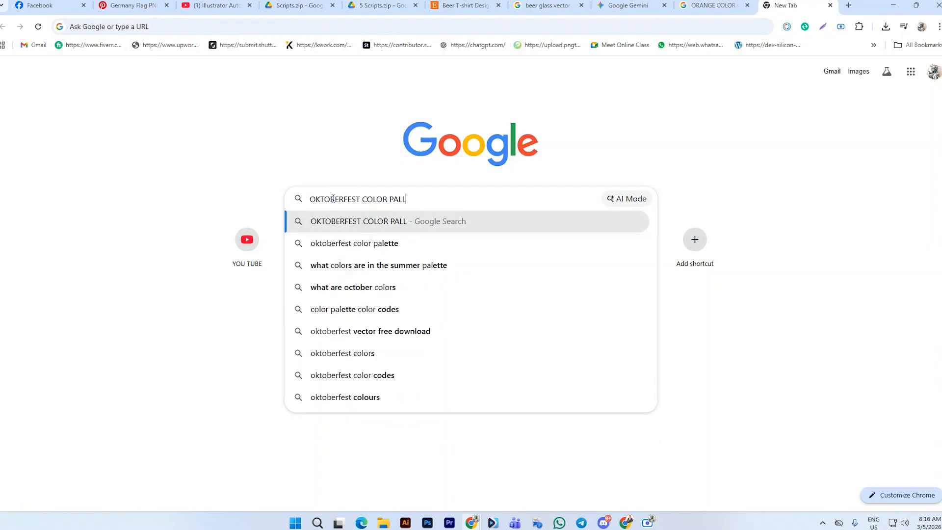
{"action": "type", "text": "ETE"}
{"action": "key", "text": "Return"}
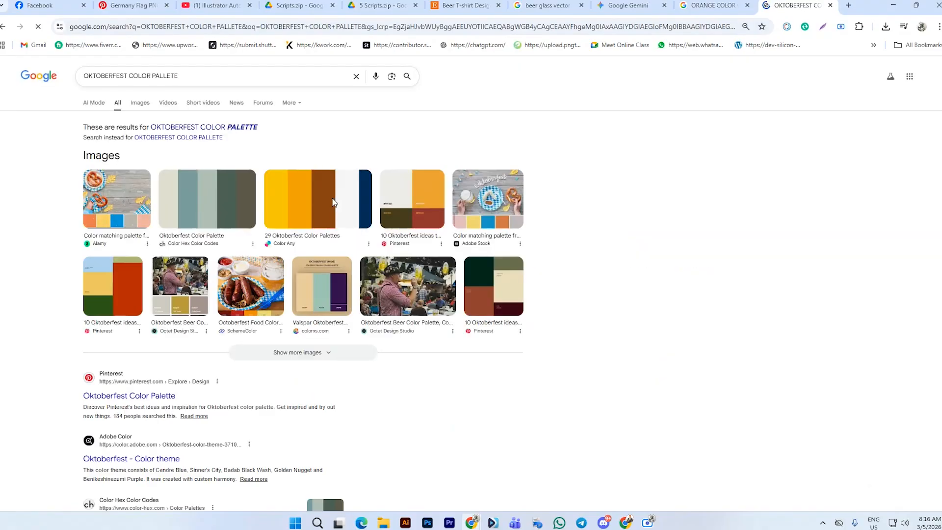
Find the five-stripe red-to-orange palette OK STOP OH MY GO among the image results and copy its image
{"action": "left_click", "coordinate": [139, 103]}
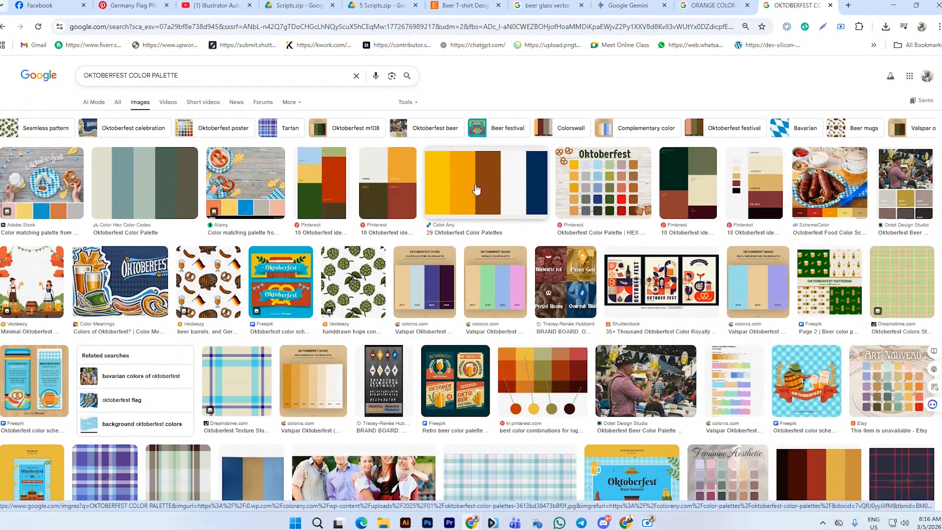
{"action": "scroll", "coordinate": [476, 188], "scroll_direction": "down", "scroll_amount": 2}
{"action": "scroll", "coordinate": [475, 189], "scroll_direction": "down", "scroll_amount": 6}
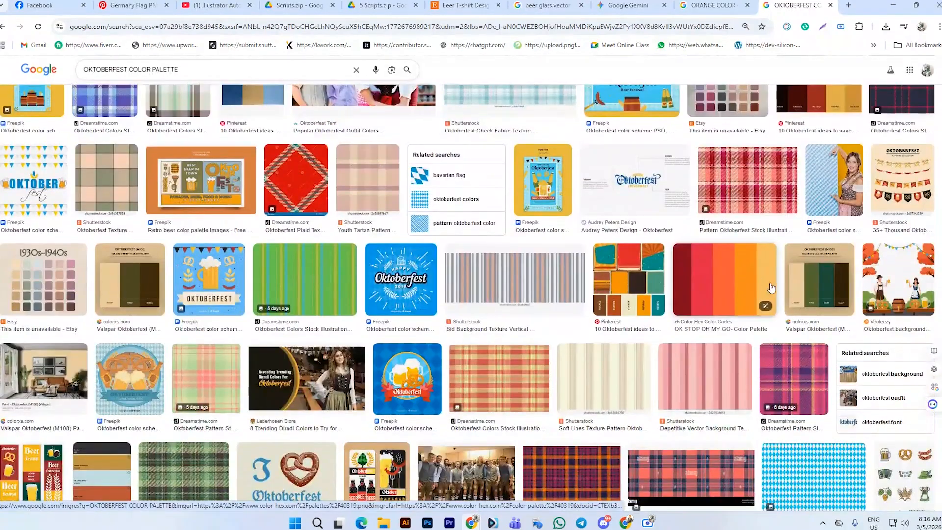
{"action": "left_click", "coordinate": [770, 288]}
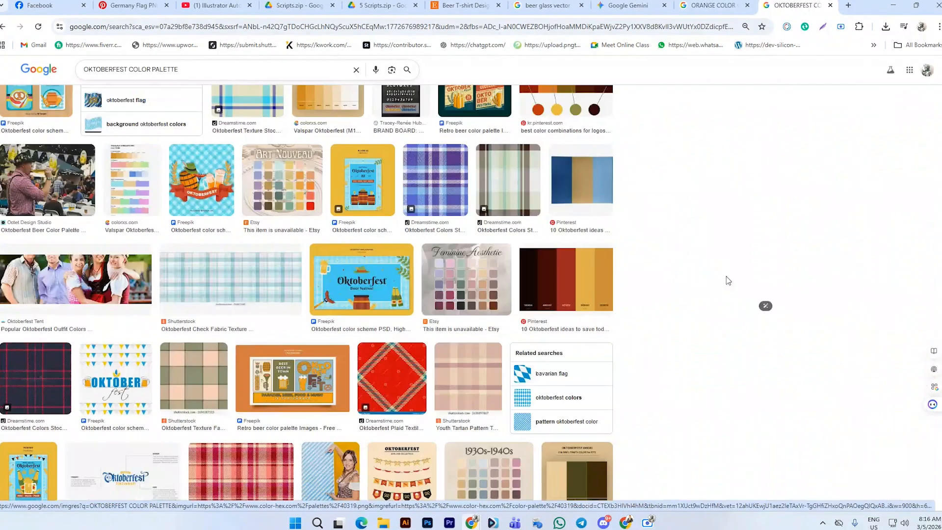
{"action": "scroll", "coordinate": [840, 202], "scroll_direction": "down", "scroll_amount": 2}
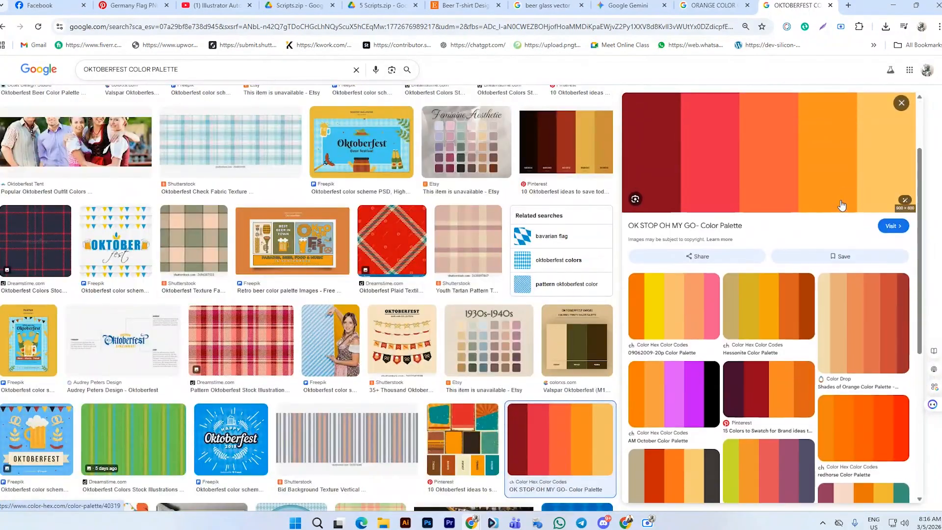
{"action": "scroll", "coordinate": [840, 203], "scroll_direction": "up", "scroll_amount": 2}
{"action": "scroll", "coordinate": [834, 206], "scroll_direction": "down", "scroll_amount": 1}
{"action": "scroll", "coordinate": [853, 202], "scroll_direction": "up", "scroll_amount": 1}
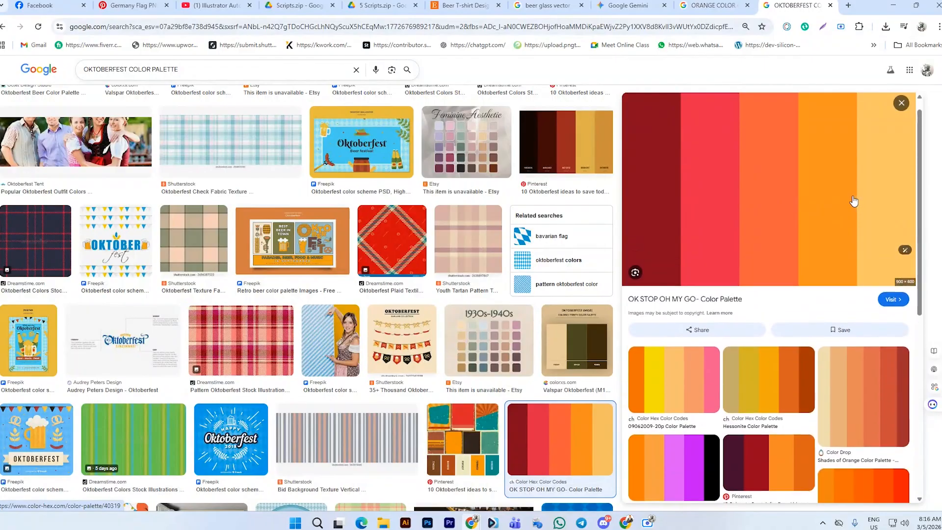
{"action": "scroll", "coordinate": [775, 213], "scroll_direction": "down", "scroll_amount": 2}
{"action": "scroll", "coordinate": [774, 216], "scroll_direction": "up", "scroll_amount": 2}
{"action": "right_click", "coordinate": [774, 215]}
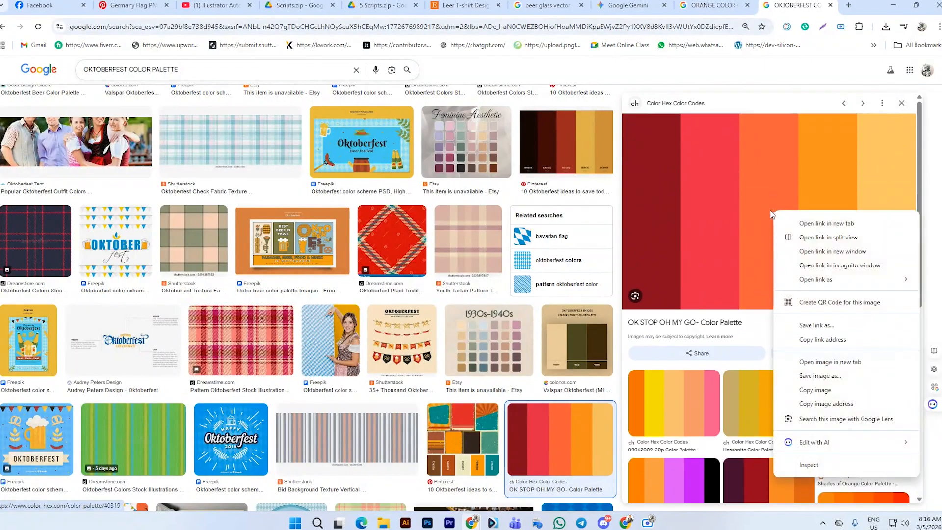
{"action": "left_click", "coordinate": [819, 390]}
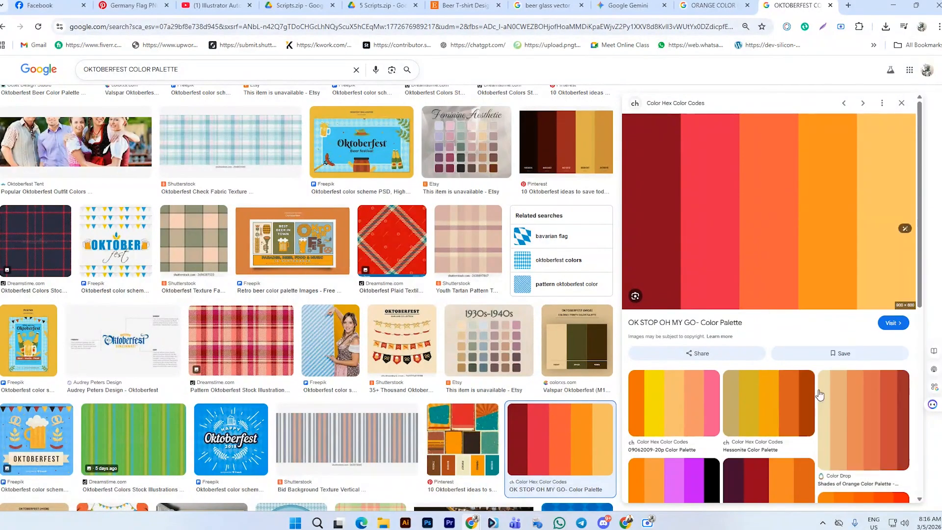
Switch to Illustrator, paste the palette image and place it across the artboard's left edge, clear of the halftone
{"action": "left_click", "coordinate": [405, 523]}
{"action": "key", "text": "ctrl+v"}
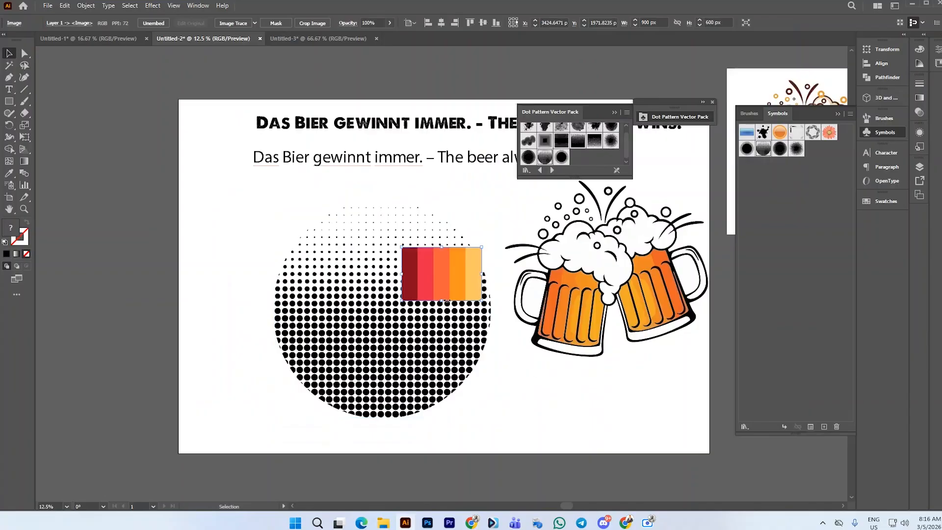
{"action": "left_click_drag", "start_coordinate": [448, 293], "coordinate": [177, 225]}
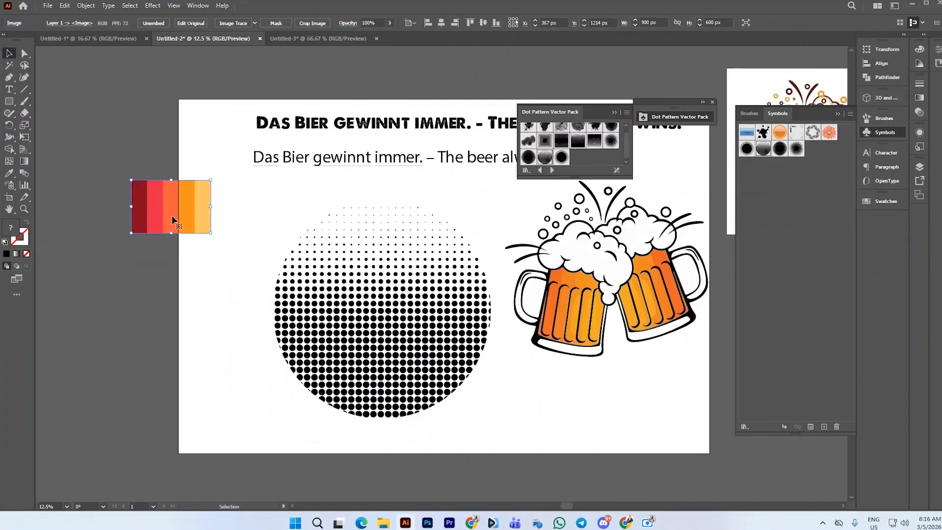
{"action": "left_click", "coordinate": [281, 196]}
Draw a rectangle about 988 x 300 px below the palette image and split it into one row of five columns with 0 px gutter
{"action": "left_click", "coordinate": [9, 101]}
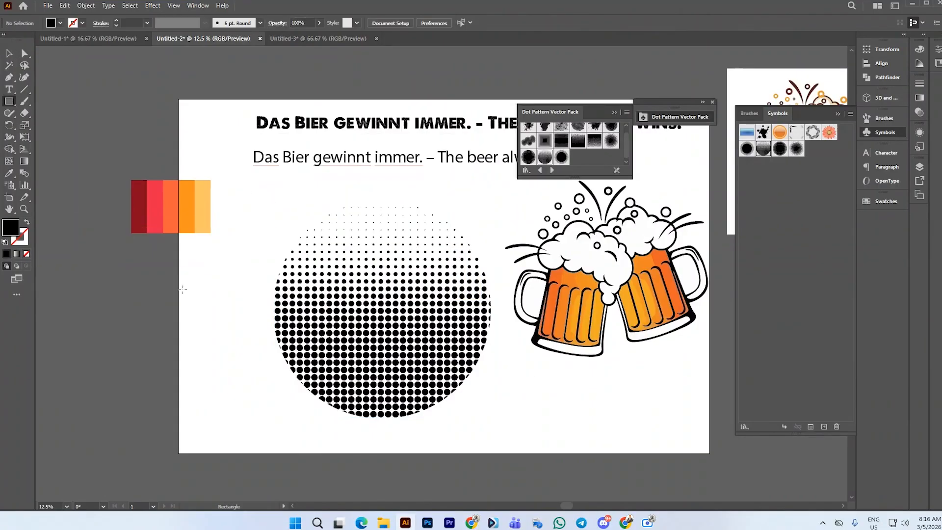
{"action": "left_click_drag", "start_coordinate": [127, 249], "coordinate": [214, 275]}
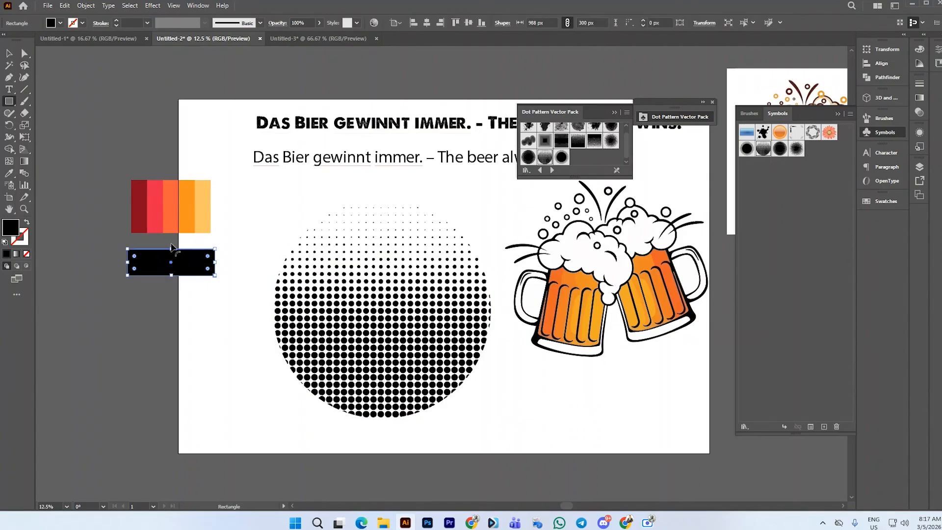
{"action": "left_click", "coordinate": [86, 5]}
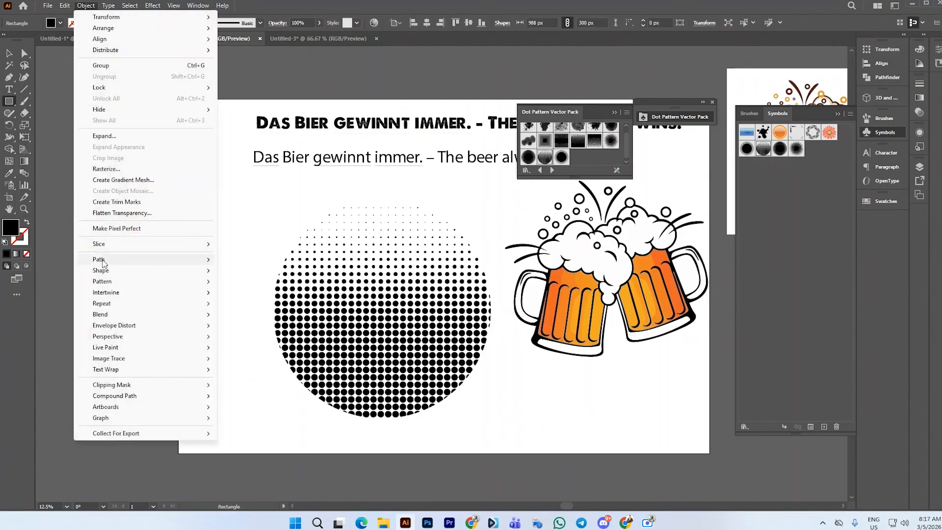
{"action": "mouse_move", "coordinate": [162, 260]}
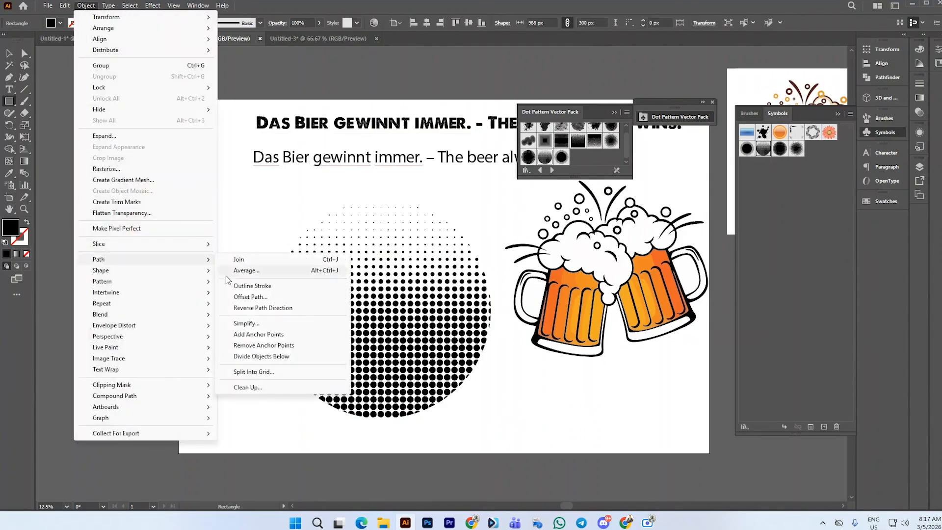
{"action": "left_click", "coordinate": [263, 373]}
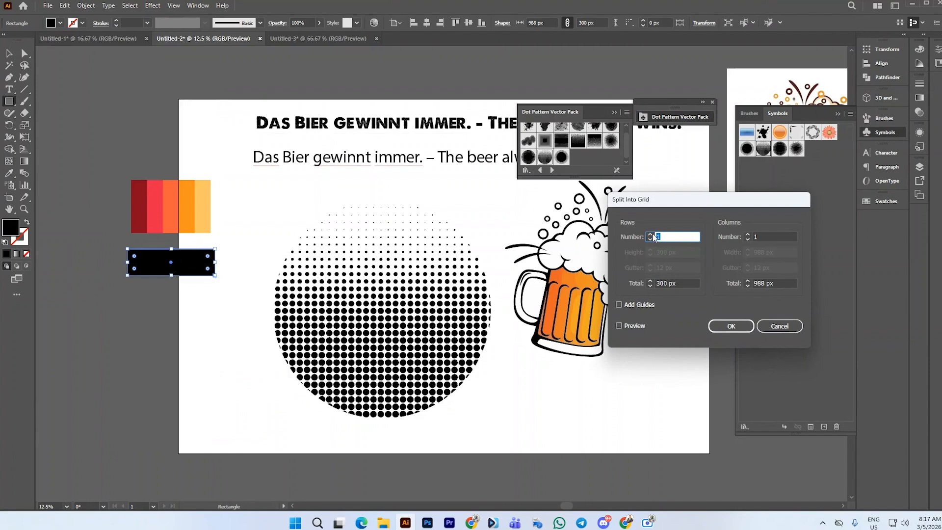
{"action": "left_click", "coordinate": [618, 325]}
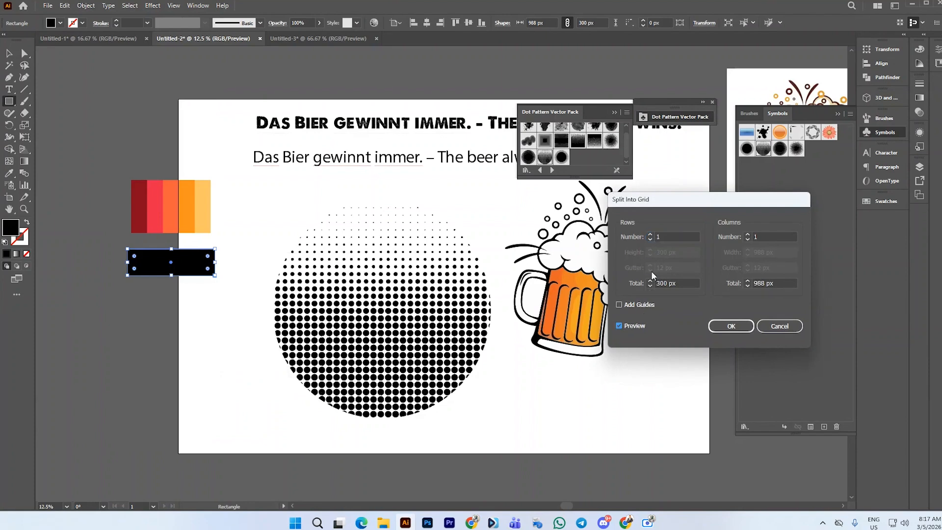
{"action": "left_click", "coordinate": [651, 238]}
{"action": "double_click", "coordinate": [747, 235]}
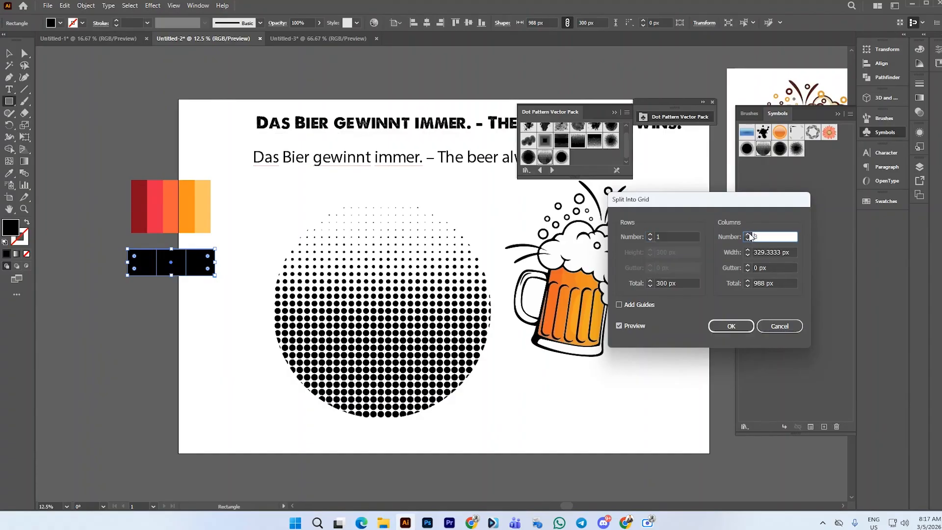
{"action": "left_click", "coordinate": [747, 234]}
{"action": "left_click", "coordinate": [747, 235]}
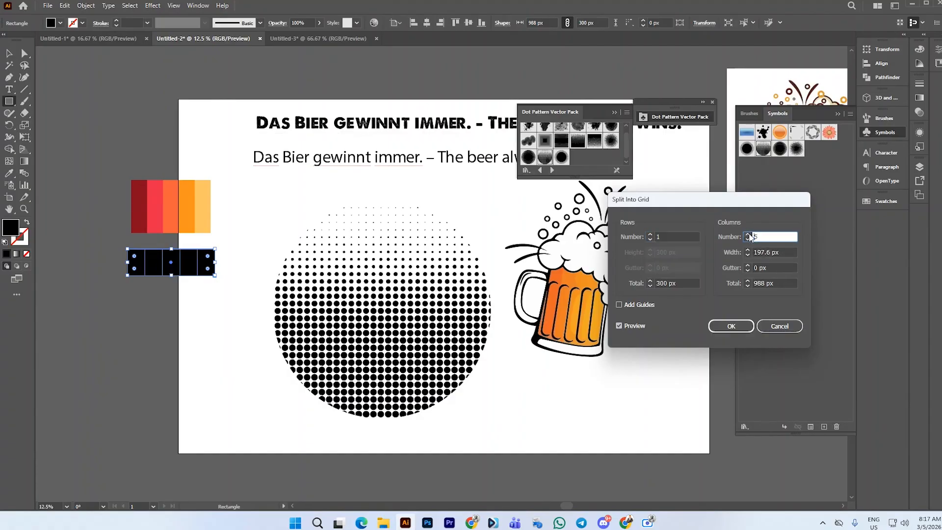
{"action": "left_click", "coordinate": [740, 328]}
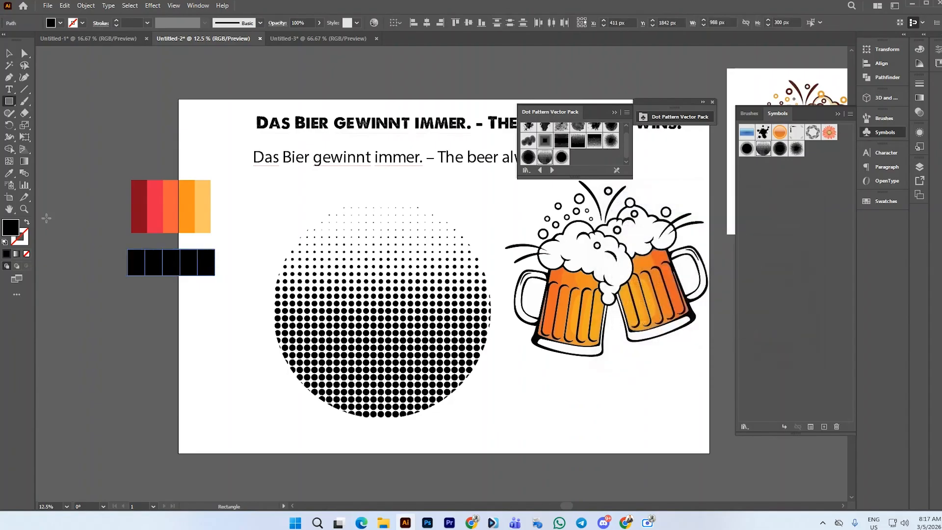
Fill the leftmost of the five rectangles with the palette's second stripe, the bright red, using the Eyedropper
{"action": "key", "text": "v"}
{"action": "left_click", "coordinate": [114, 268]}
{"action": "left_click", "coordinate": [130, 265]}
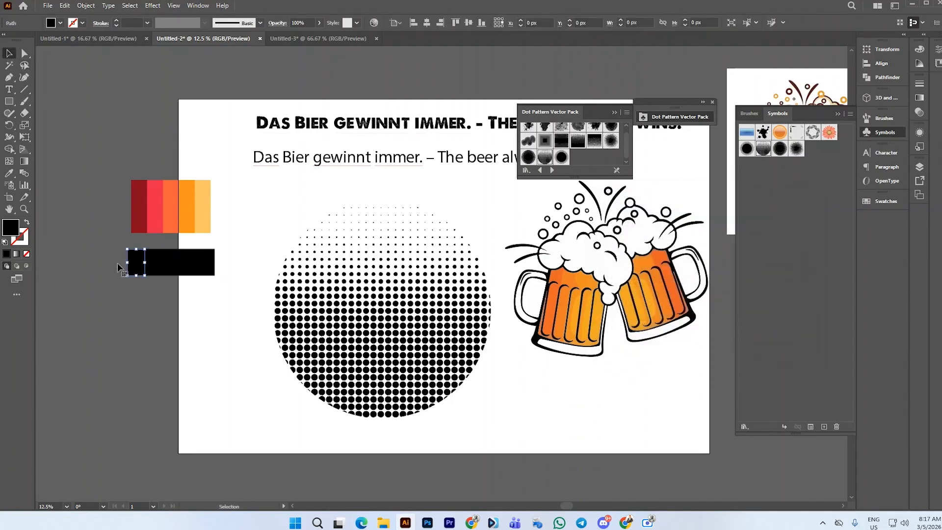
{"action": "left_click", "coordinate": [8, 172]}
{"action": "left_click", "coordinate": [155, 183]}
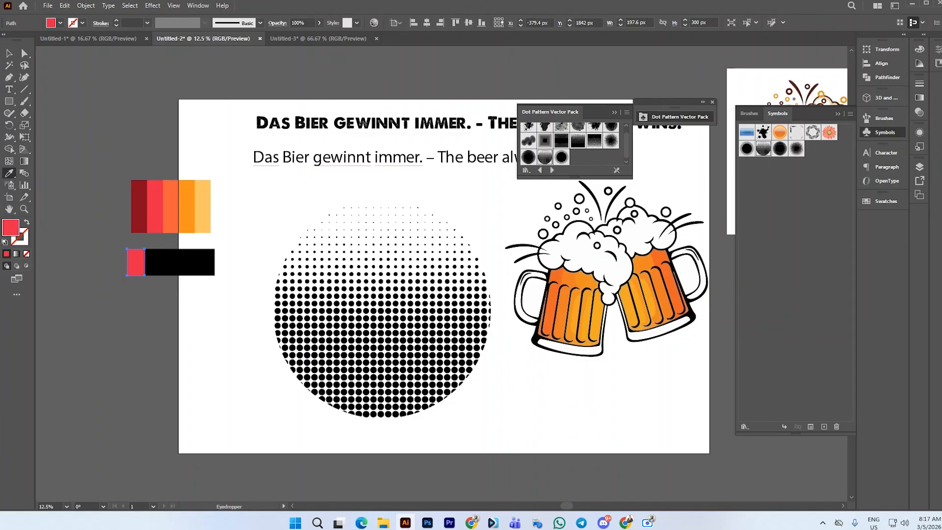
Fill the second of the five rectangles with the palette's third stripe, the orange-red, using the Eyedropper
{"action": "left_click", "coordinate": [24, 125]}
{"action": "left_click", "coordinate": [9, 53]}
{"action": "left_click", "coordinate": [156, 263]}
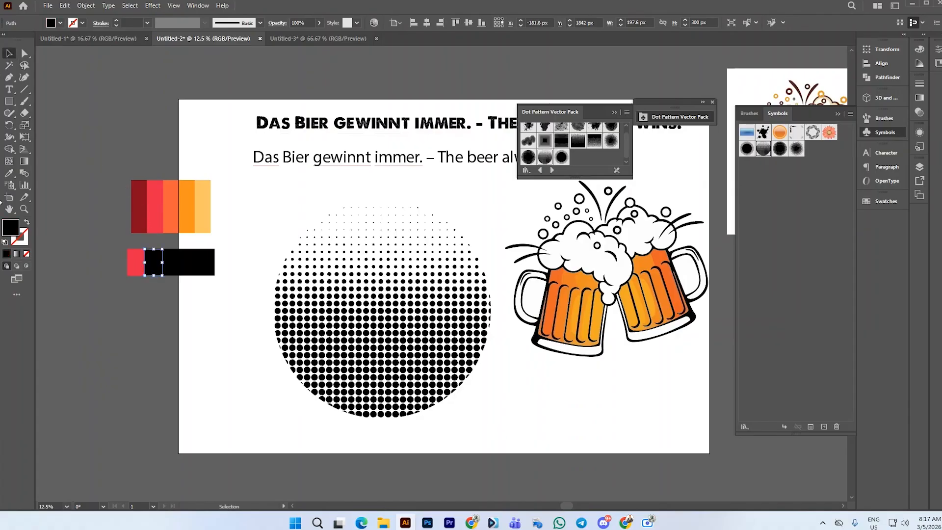
{"action": "left_click", "coordinate": [9, 173]}
{"action": "left_click", "coordinate": [167, 188]}
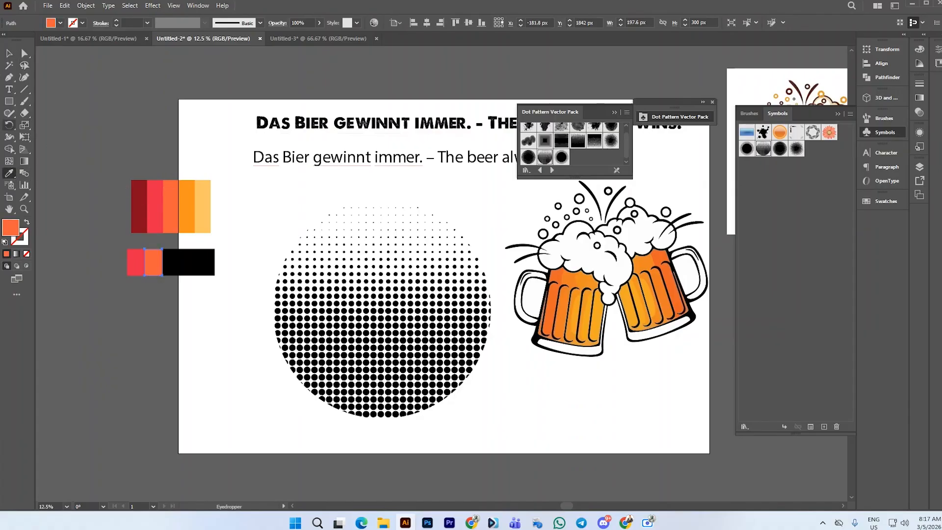
Fill the middle rectangle with the palette's fourth stripe, the orange, using the Eyedropper
{"action": "left_click", "coordinate": [9, 53]}
{"action": "left_click", "coordinate": [174, 261]}
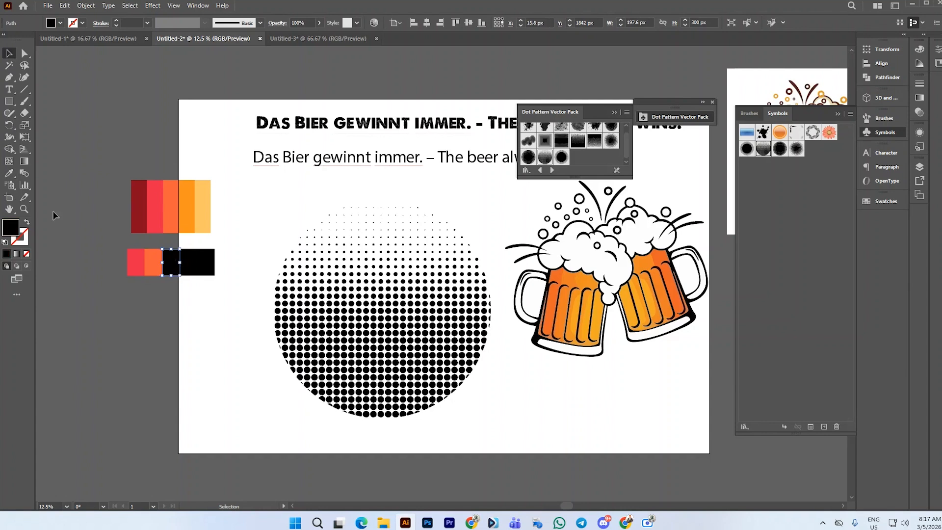
{"action": "left_click", "coordinate": [10, 172]}
{"action": "left_click", "coordinate": [184, 187]}
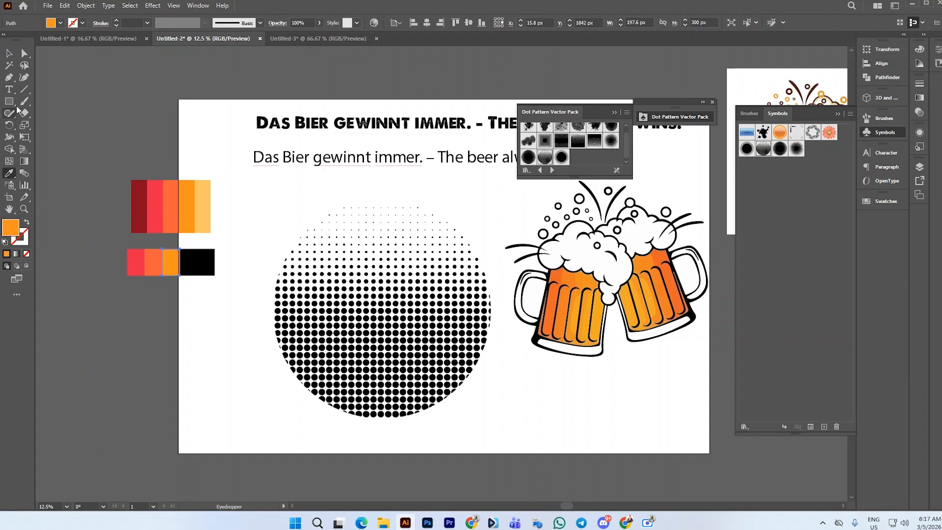
Fill the fourth rectangle with the palette's last stripe, the light orange, using the Eyedropper
{"action": "left_click", "coordinate": [10, 53]}
{"action": "left_click", "coordinate": [205, 269]}
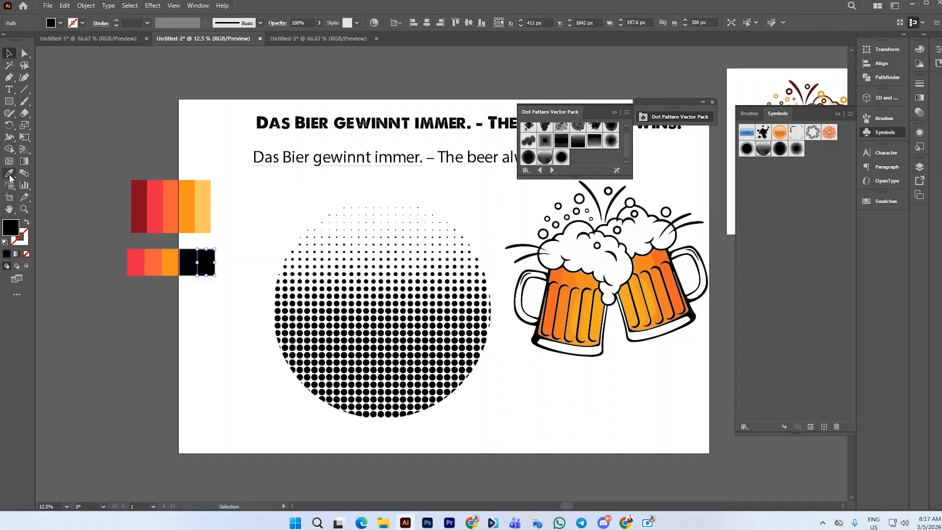
{"action": "left_click", "coordinate": [190, 273]}
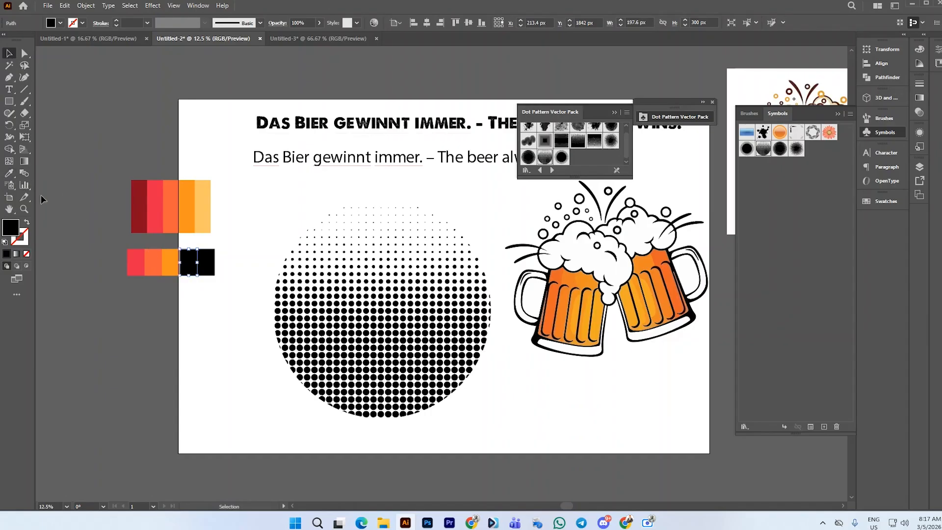
{"action": "left_click", "coordinate": [10, 172]}
{"action": "left_click", "coordinate": [202, 206]}
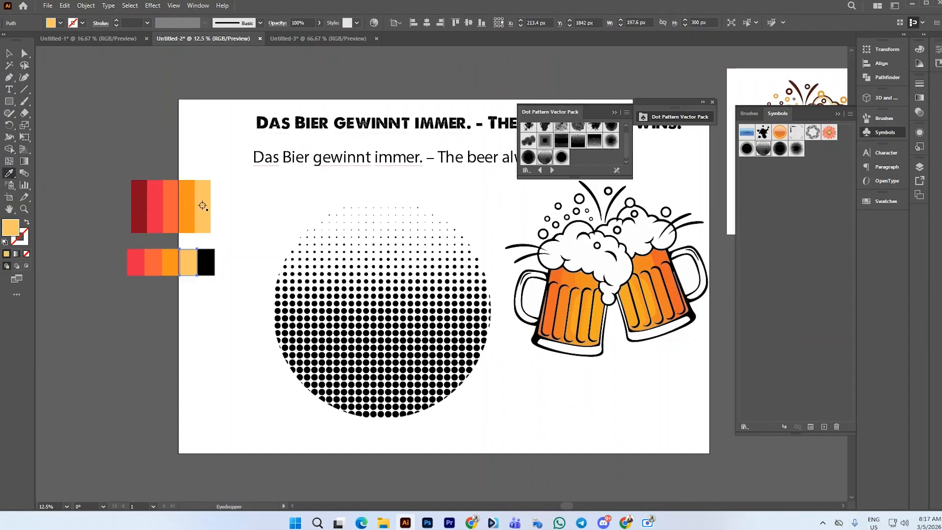
Fill the last rectangle with white sampled from the blank artboard using the Eyedropper, and deselect it
{"action": "left_click", "coordinate": [9, 52]}
{"action": "left_click", "coordinate": [206, 262]}
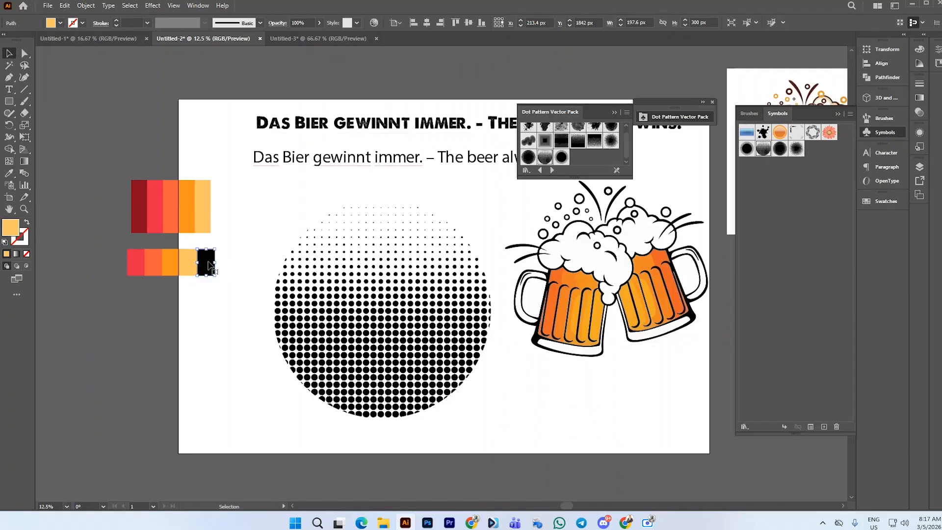
{"action": "left_click", "coordinate": [9, 173]}
{"action": "left_click", "coordinate": [241, 230]}
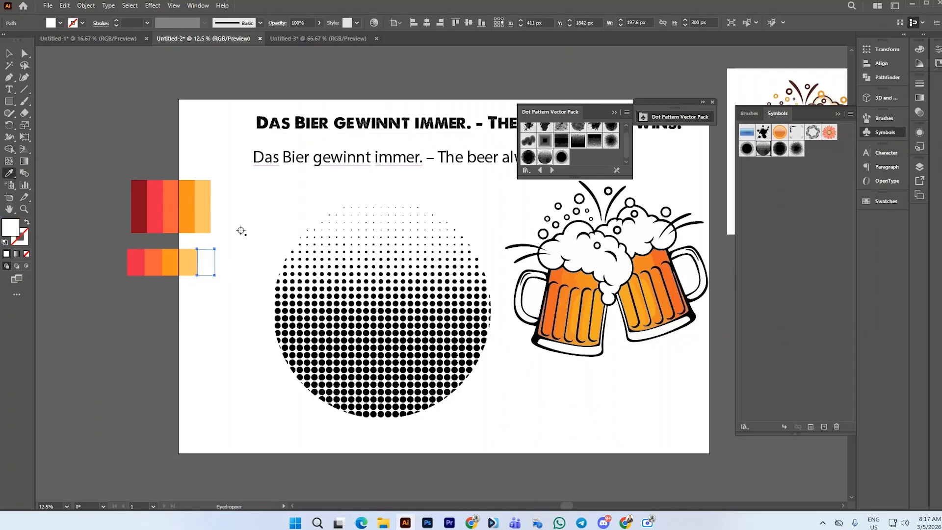
{"action": "left_click", "coordinate": [9, 52]}
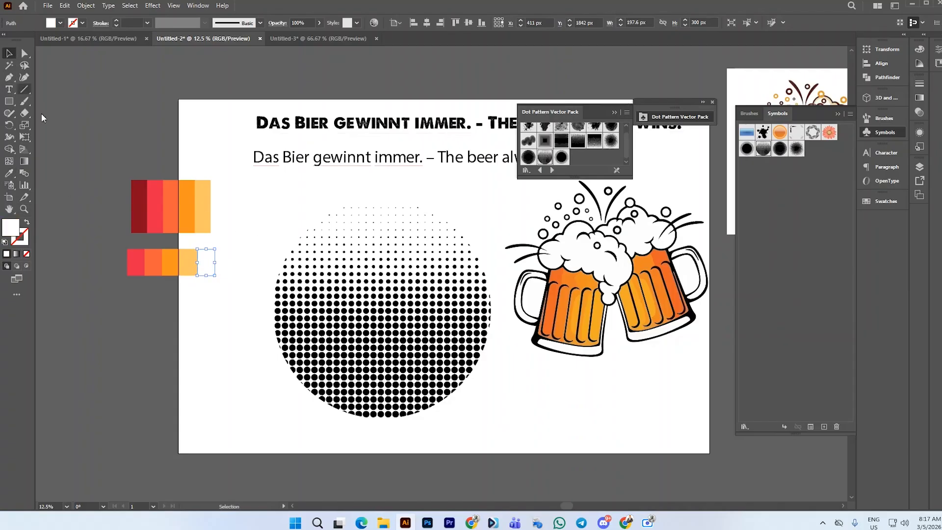
{"action": "left_click", "coordinate": [224, 272]}
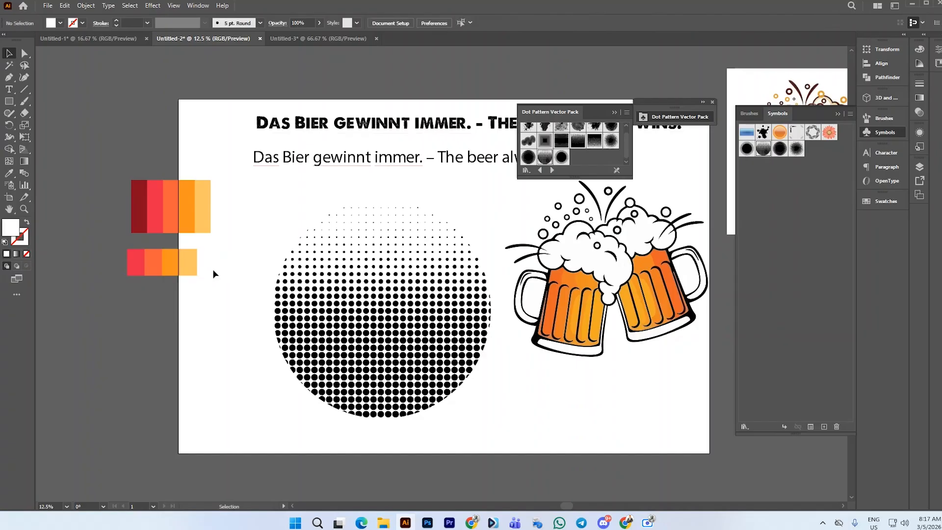
Add the bright red and orange-red fills of the first two rectangles to the document's swatches
{"action": "left_click", "coordinate": [132, 268]}
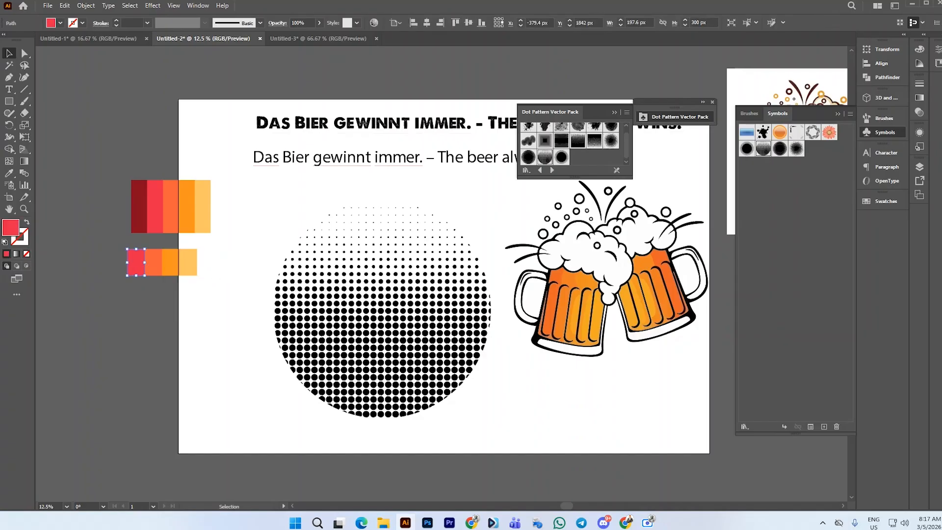
{"action": "left_click", "coordinate": [885, 202]}
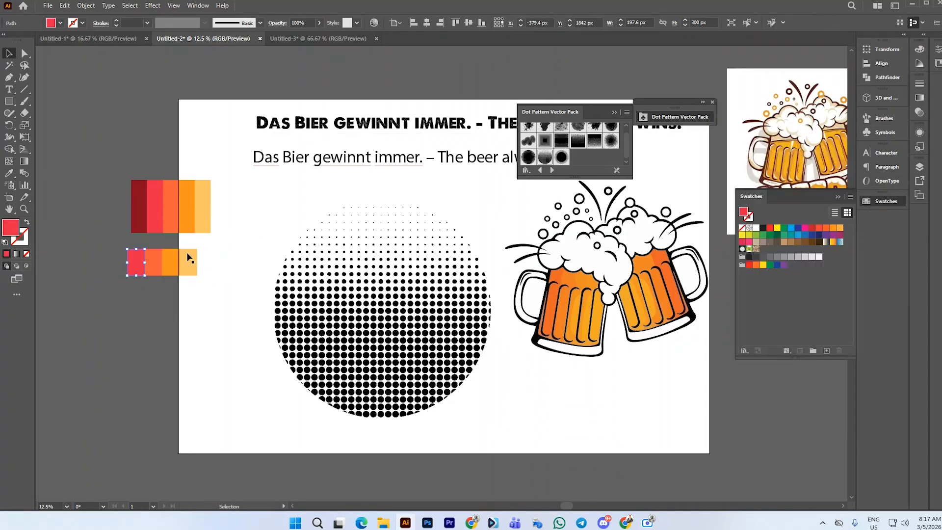
{"action": "left_click_drag", "start_coordinate": [136, 256], "coordinate": [768, 256]}
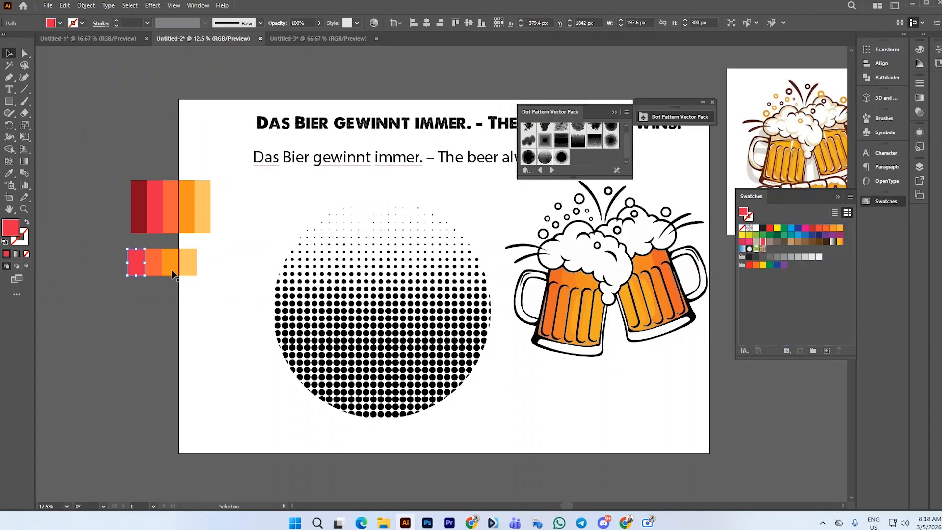
{"action": "left_click_drag", "start_coordinate": [173, 275], "coordinate": [163, 264]}
{"action": "key", "text": "ctrl+z"}
{"action": "left_click", "coordinate": [153, 266]}
{"action": "left_click_drag", "start_coordinate": [152, 264], "coordinate": [769, 243]}
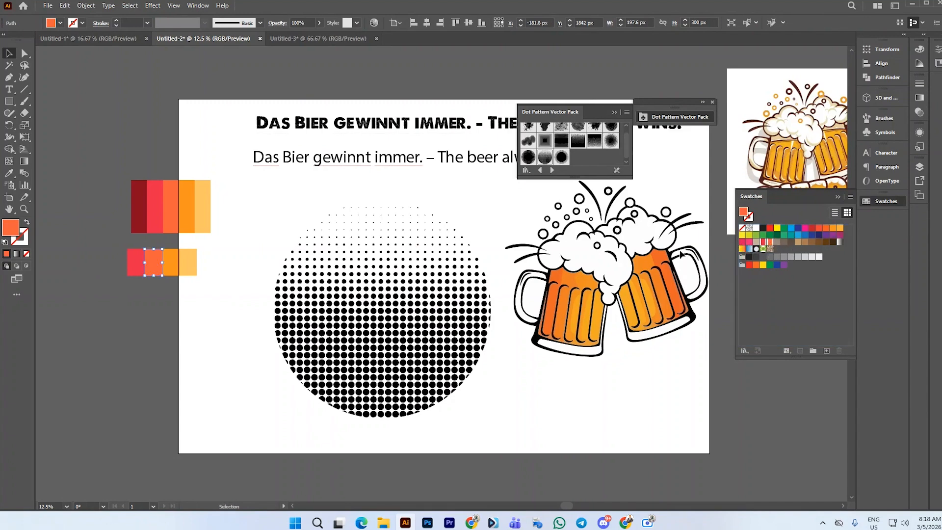
Add the orange, light orange and white fills of the other three rectangles to the document's swatches
{"action": "left_click_drag", "start_coordinate": [178, 262], "coordinate": [777, 246]}
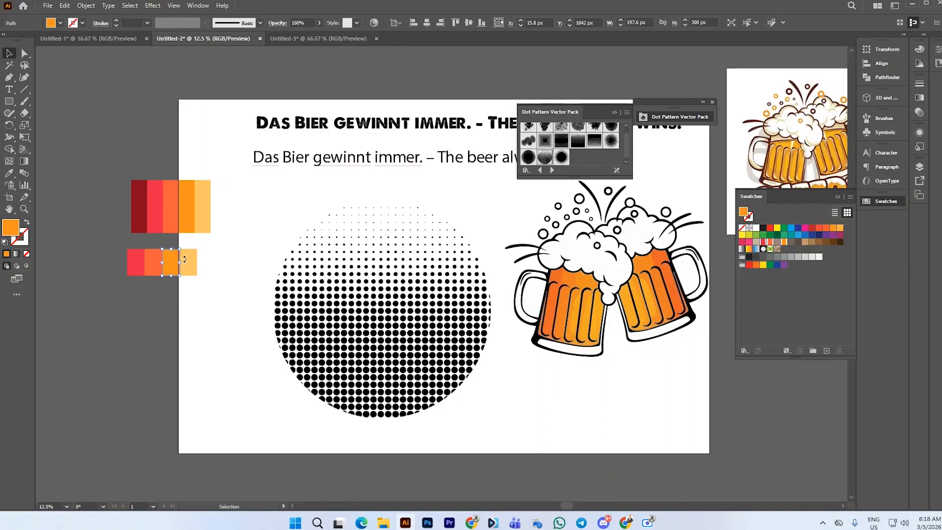
{"action": "left_click_drag", "start_coordinate": [191, 260], "coordinate": [777, 242]}
{"action": "left_click", "coordinate": [212, 263]}
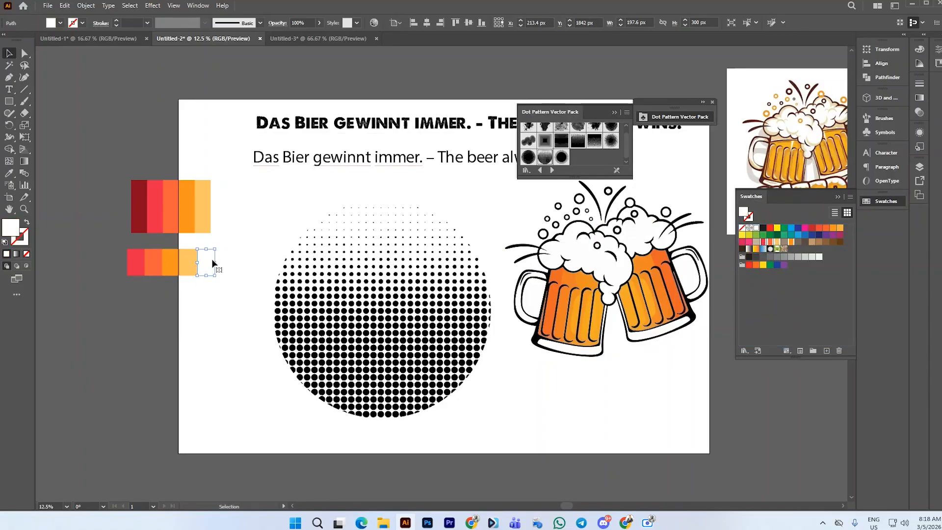
{"action": "left_click_drag", "start_coordinate": [208, 262], "coordinate": [787, 247]}
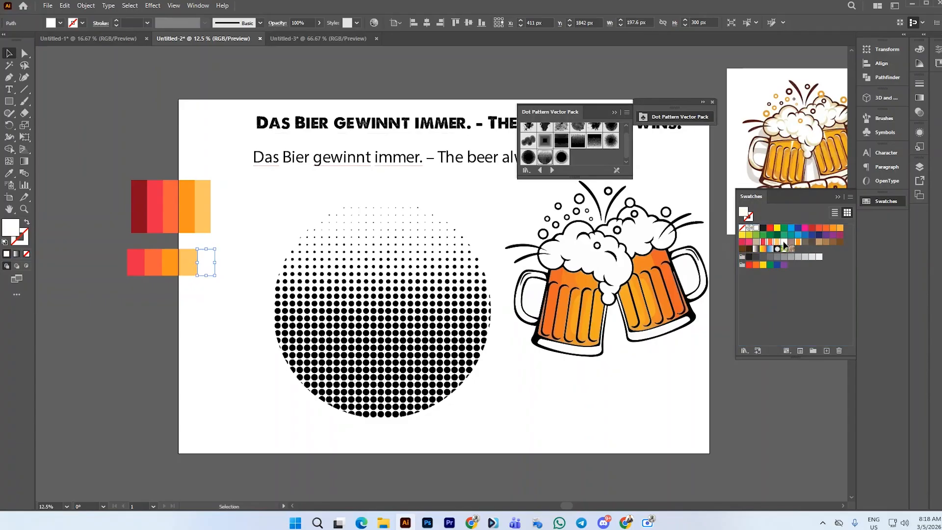
Fill the last rectangle with the brown swatch C=40 M=45 Y=50 K=5 and move the neighbouring orange swatch ahead of the brown one
{"action": "left_click", "coordinate": [792, 243]}
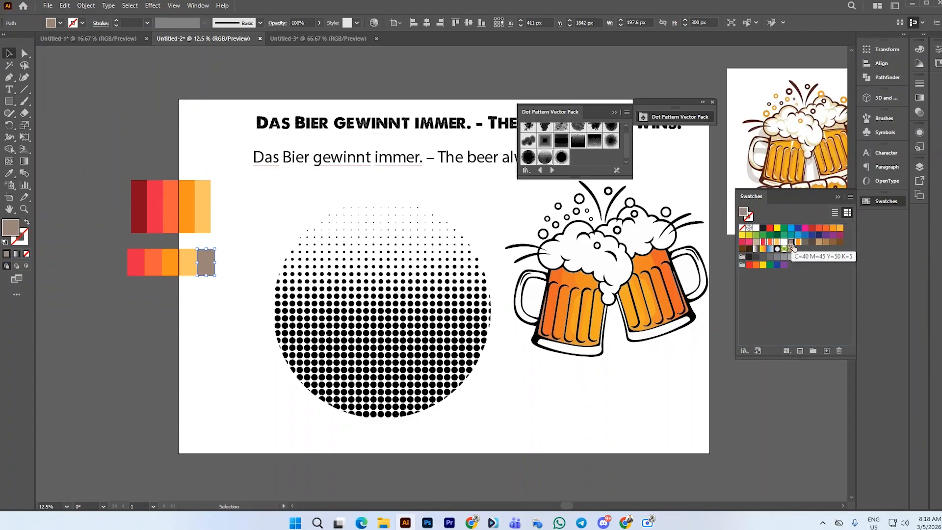
{"action": "double_click", "coordinate": [792, 242]}
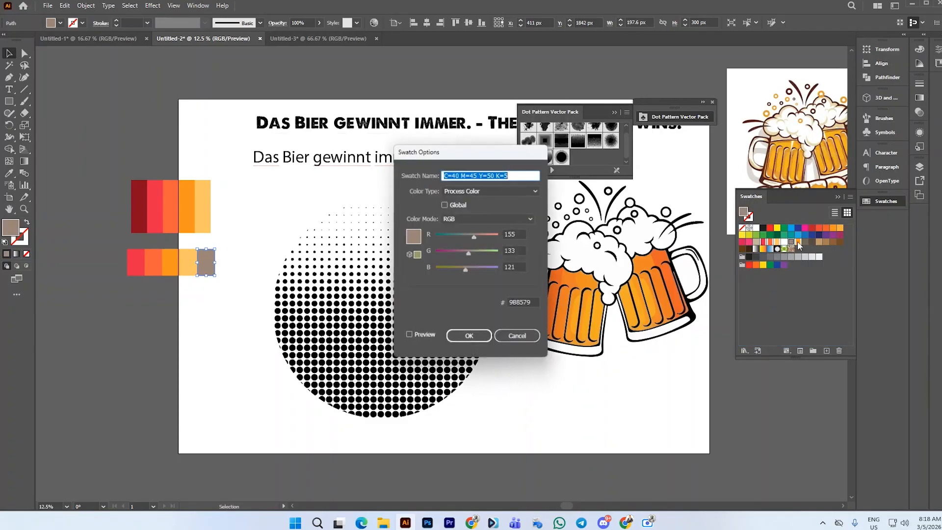
{"action": "left_click", "coordinate": [518, 337]}
{"action": "left_click_drag", "start_coordinate": [798, 244], "coordinate": [790, 245]}
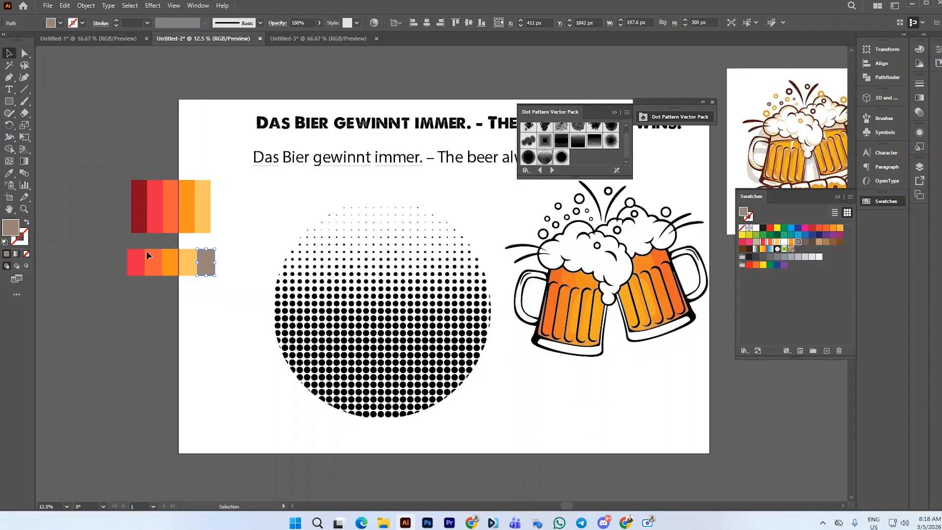
Group the palette image with the five rectangles and move the group off the artboard, beyond its upper-left corner
{"action": "left_click", "coordinate": [208, 273]}
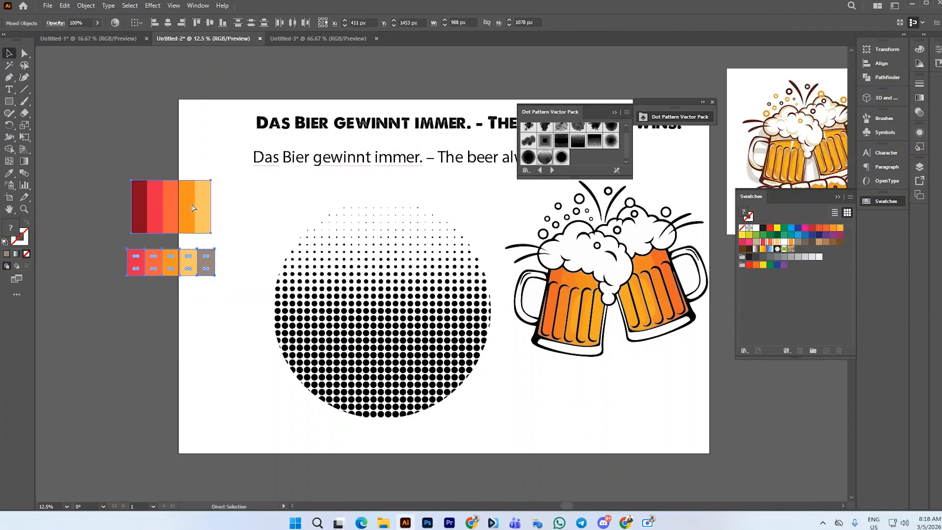
{"action": "key", "text": "ctrl+g"}
{"action": "left_click_drag", "start_coordinate": [193, 207], "coordinate": [151, 79]}
{"action": "left_click", "coordinate": [156, 177]}
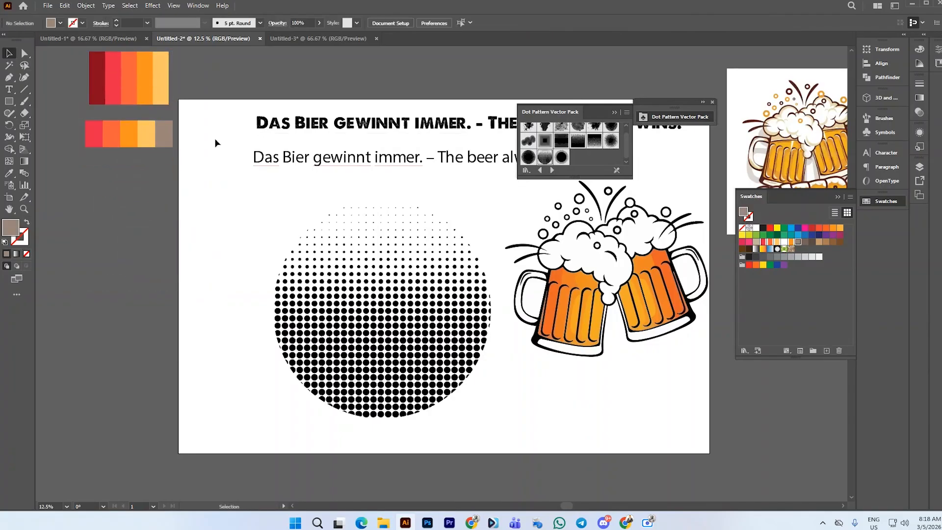
Expand the round halftone symbol with Object and Fill enabled, and deselect it
{"action": "left_click", "coordinate": [336, 277]}
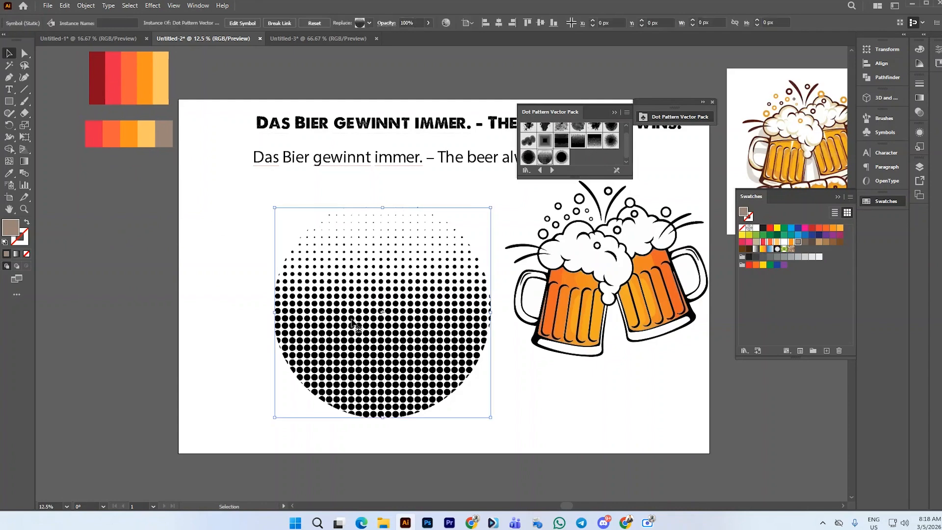
{"action": "left_click", "coordinate": [86, 6]}
{"action": "left_click", "coordinate": [115, 136]}
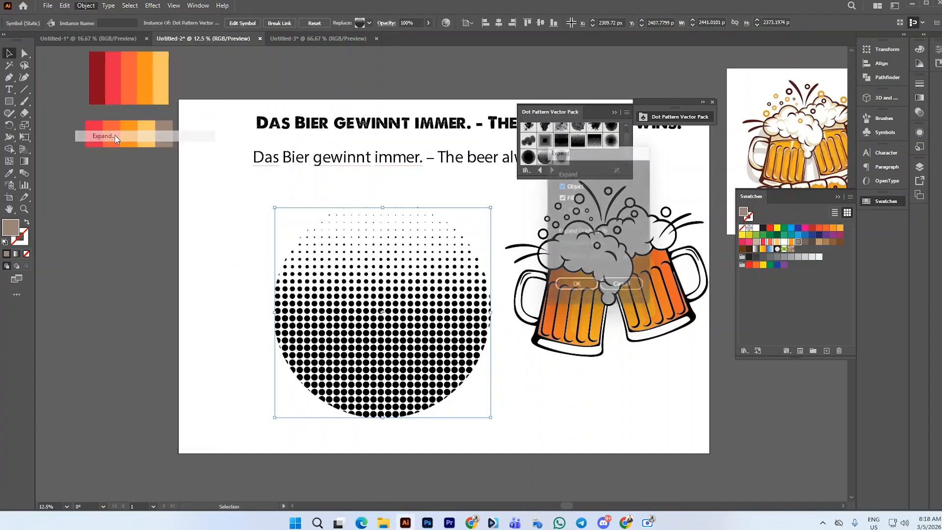
{"action": "left_click", "coordinate": [581, 284]}
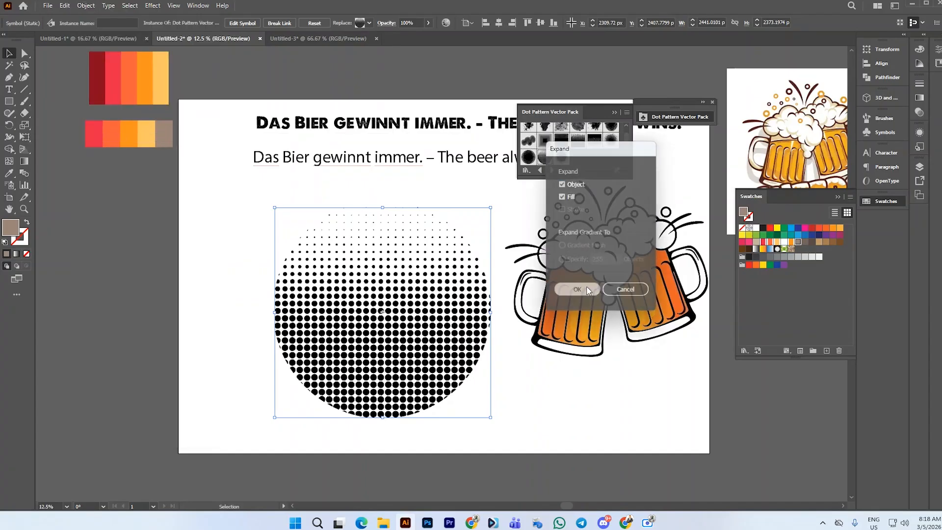
{"action": "left_click", "coordinate": [295, 281]}
{"action": "left_click", "coordinate": [425, 311]}
{"action": "left_click", "coordinate": [244, 262]}
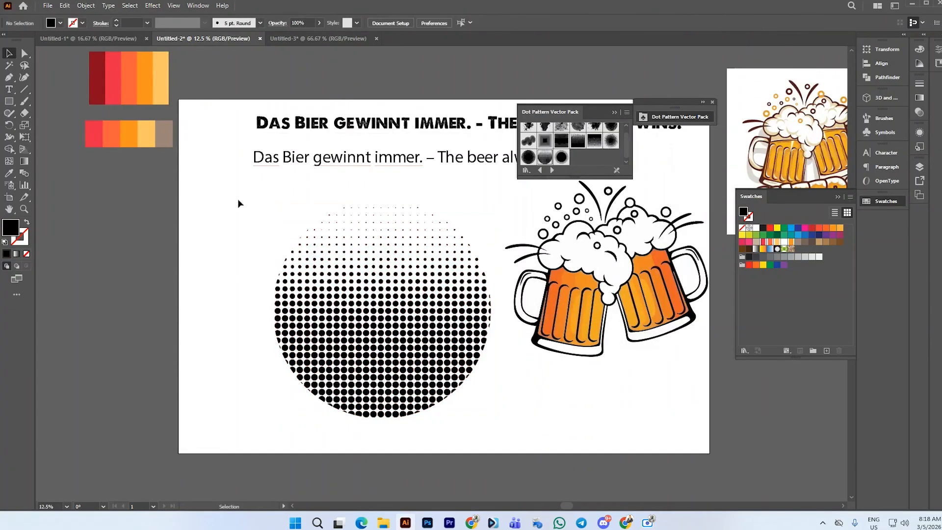
Move the beer mugs away from the halftone circle so they extend past the artboard's right edge
{"action": "left_click_drag", "start_coordinate": [286, 186], "coordinate": [499, 428]}
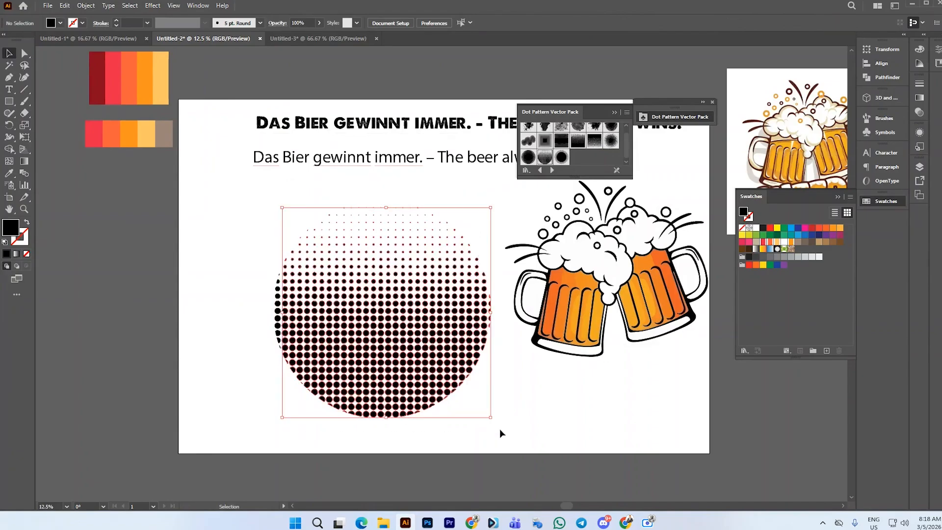
{"action": "left_click", "coordinate": [504, 399]}
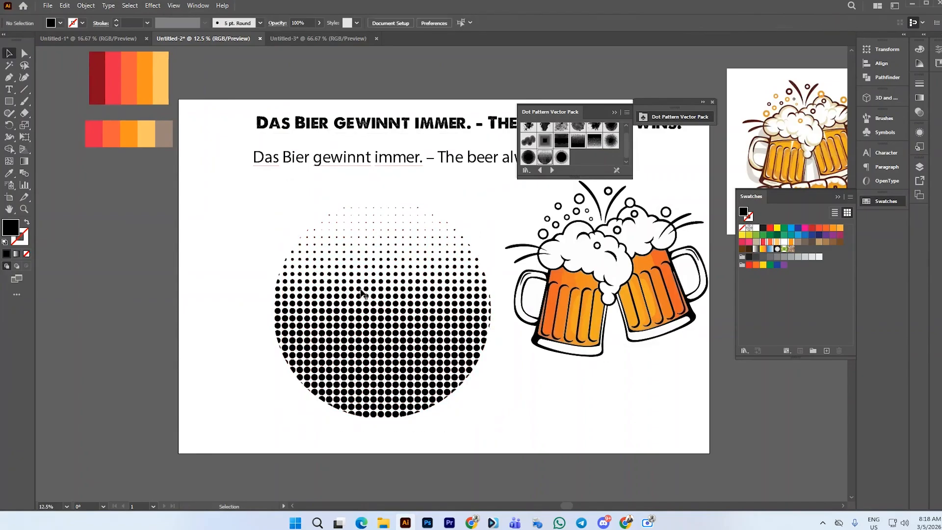
{"action": "left_click_drag", "start_coordinate": [566, 309], "coordinate": [684, 306]}
Select every dot of the round halftone without the slogan text and group them
{"action": "left_click_drag", "start_coordinate": [217, 189], "coordinate": [511, 433]}
{"action": "right_click", "coordinate": [446, 354]}
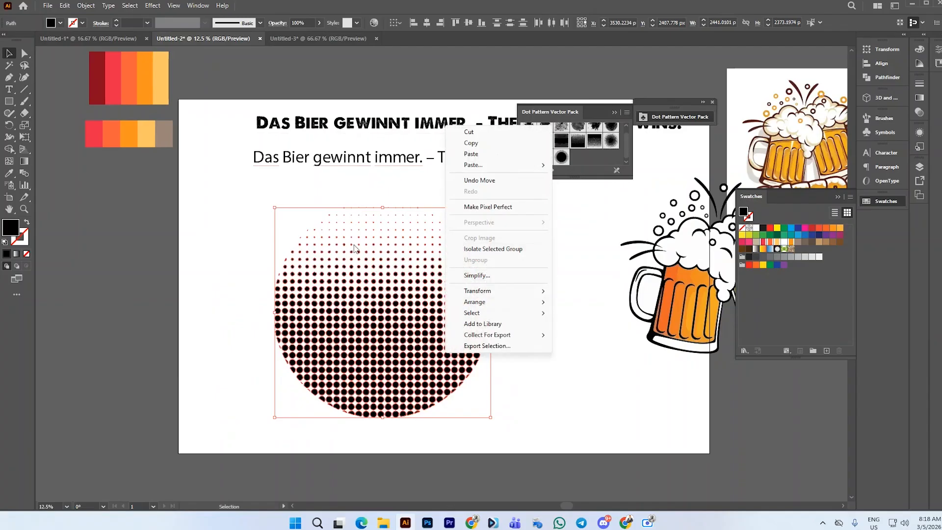
{"action": "left_click", "coordinate": [233, 210]}
{"action": "left_click_drag", "start_coordinate": [233, 210], "coordinate": [554, 425]}
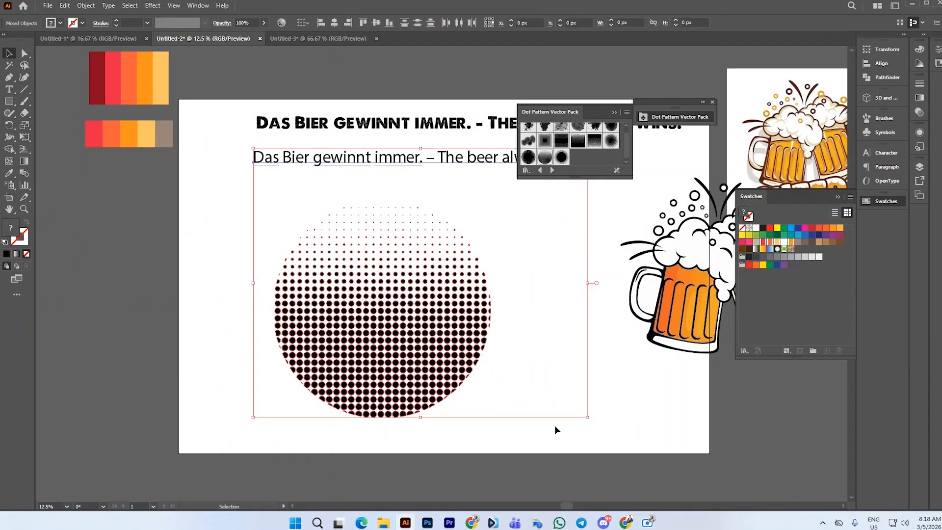
{"action": "left_click", "coordinate": [555, 342]}
{"action": "left_click_drag", "start_coordinate": [261, 203], "coordinate": [515, 434]}
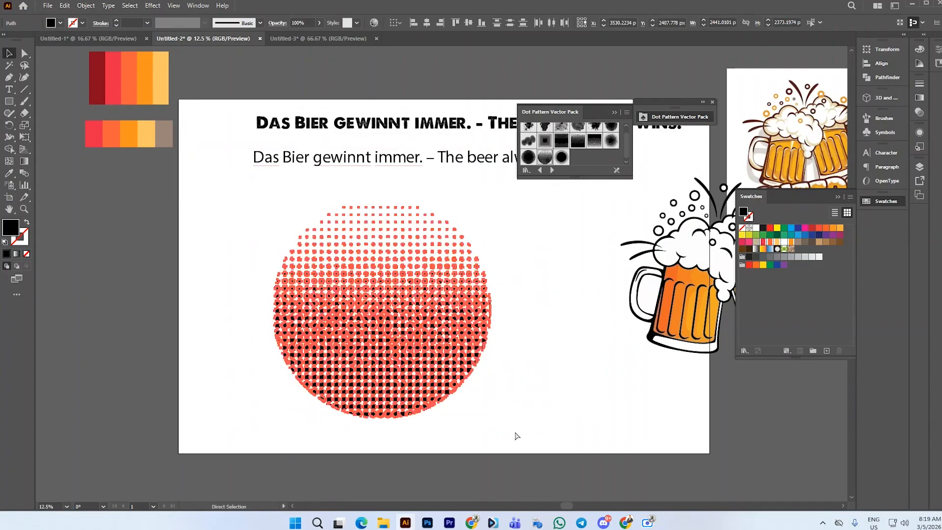
{"action": "left_click", "coordinate": [522, 310]}
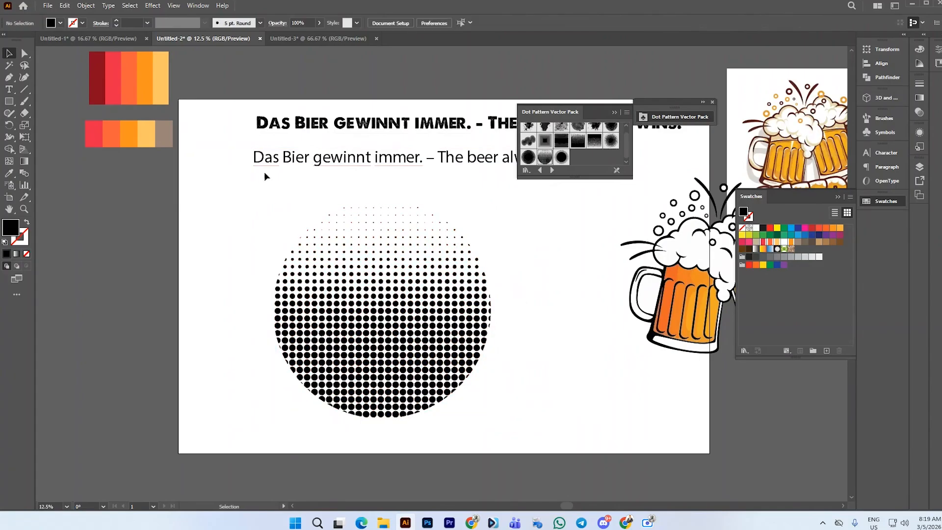
{"action": "left_click_drag", "start_coordinate": [248, 192], "coordinate": [511, 410]}
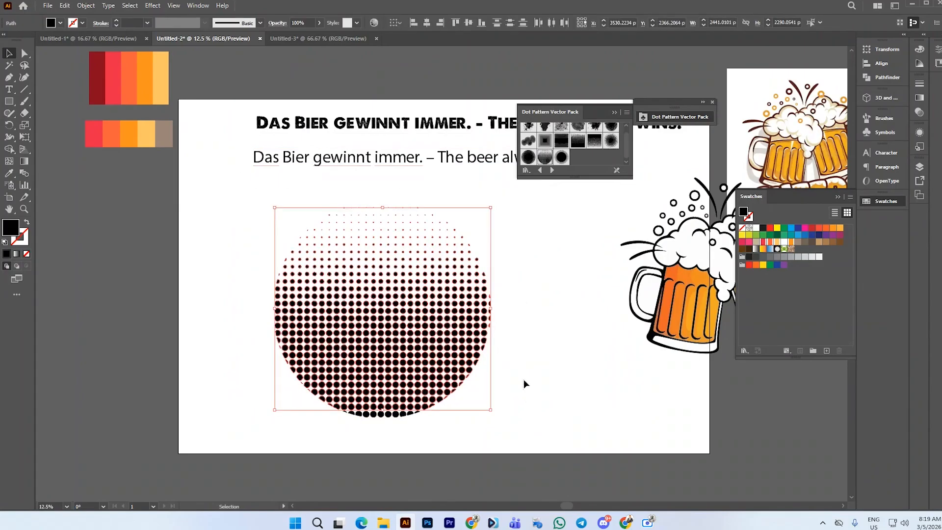
{"action": "left_click", "coordinate": [288, 201]}
{"action": "left_click_drag", "start_coordinate": [254, 187], "coordinate": [505, 425]}
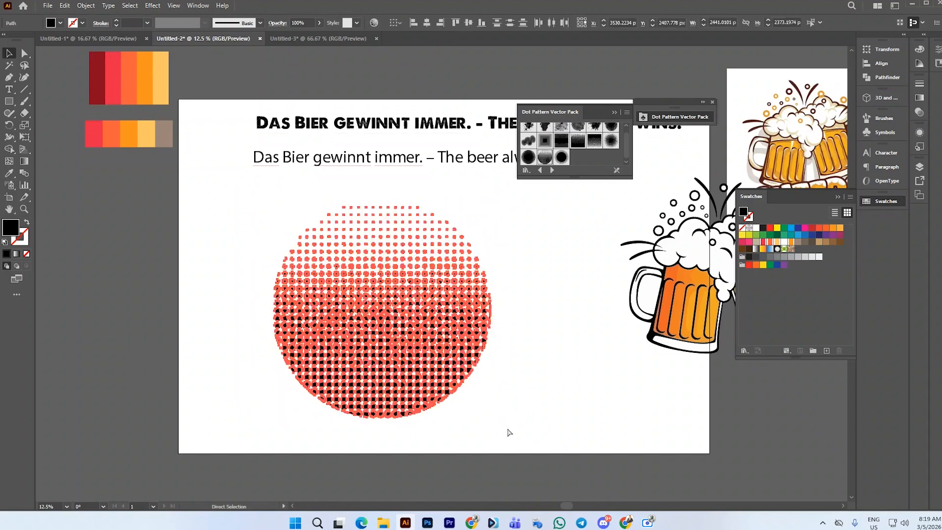
{"action": "key", "text": "ctrl+g"}
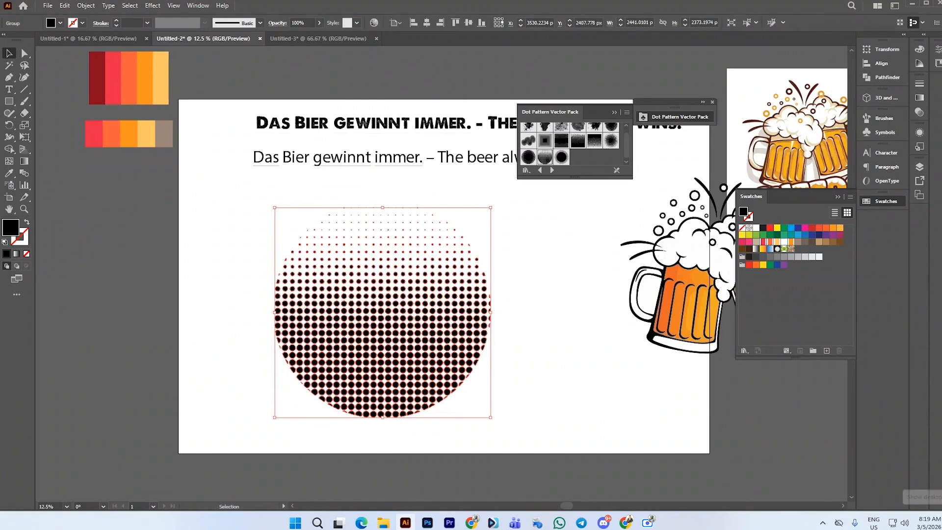
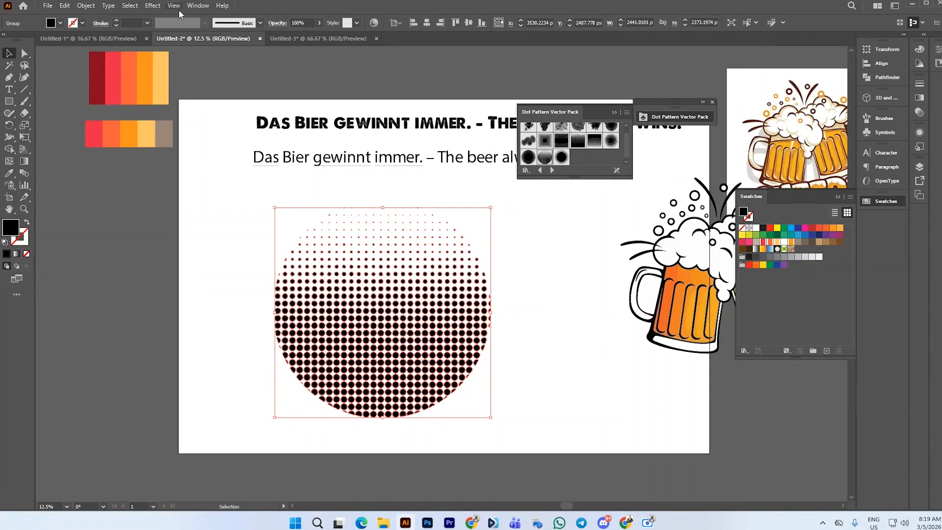
Switch to Chrome, search Google Images for "COLOR HALFTON" and examine the results for a coloured halftone reference
{"action": "left_click", "coordinate": [224, 202]}
{"action": "left_click", "coordinate": [362, 269]}
{"action": "mouse_move", "coordinate": [472, 523]}
{"action": "left_click", "coordinate": [443, 496]}
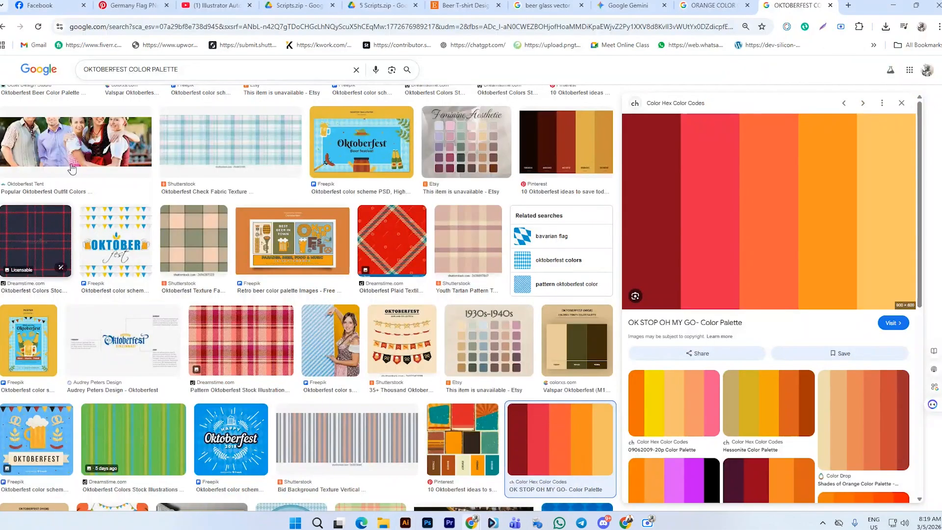
{"action": "left_click_drag", "start_coordinate": [177, 69], "coordinate": [81, 70]}
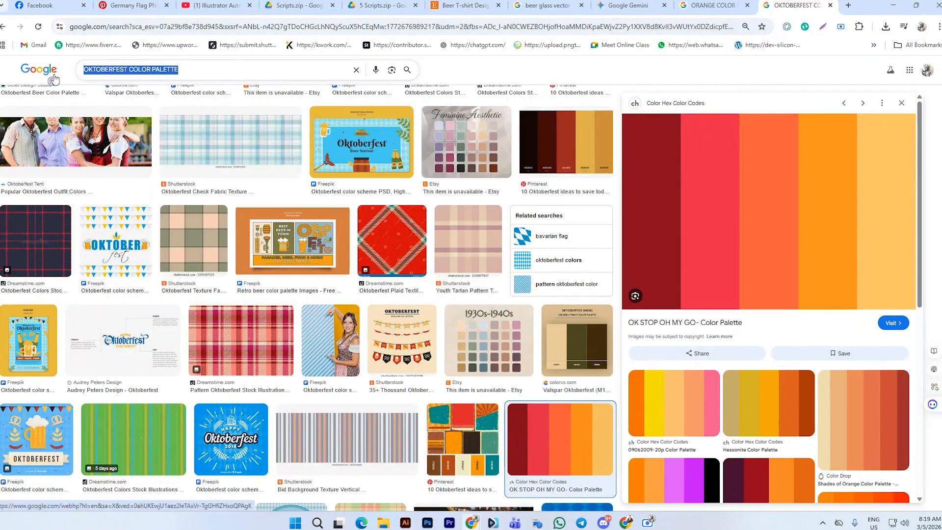
{"action": "type", "text": "COLOR HA"}
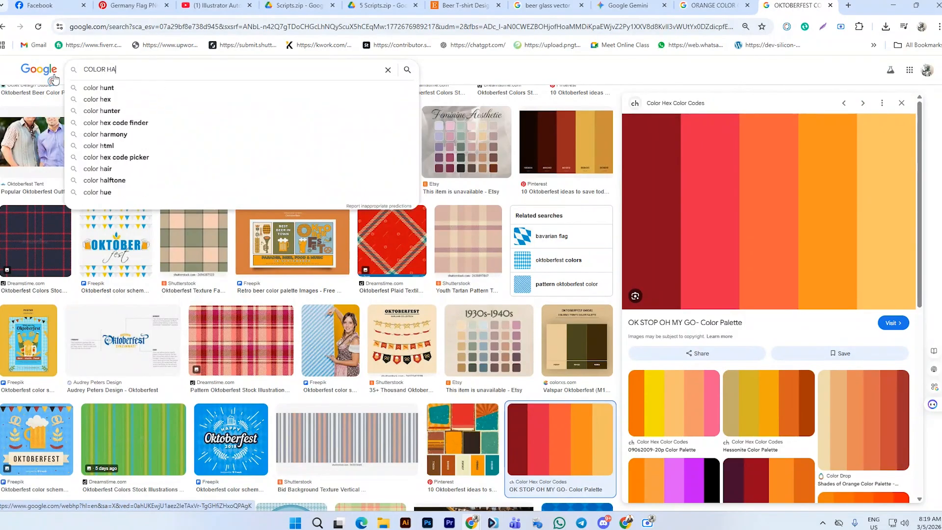
{"action": "type", "text": "LFTON"}
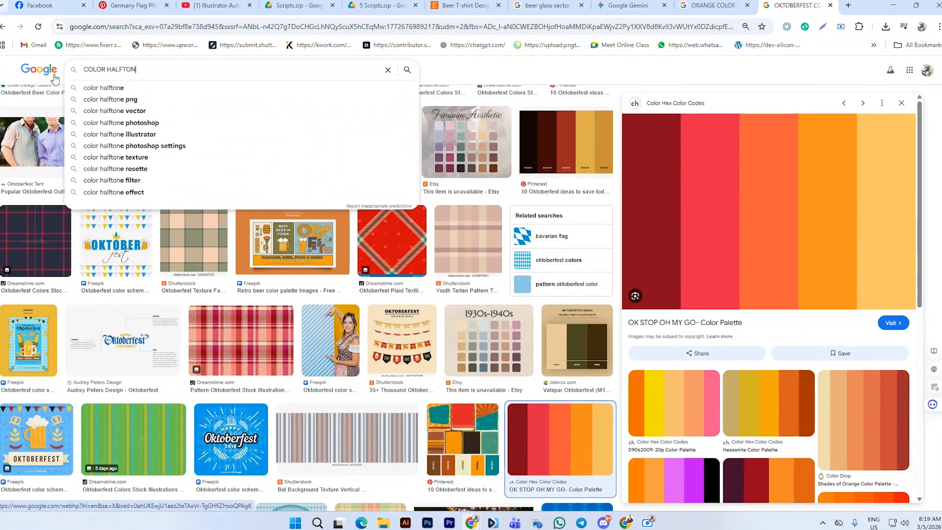
{"action": "key", "text": "Return"}
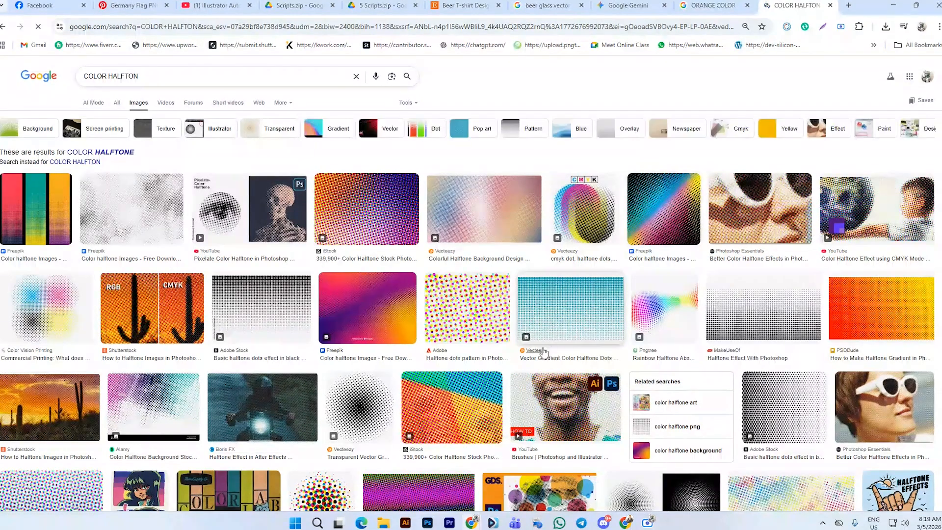
{"action": "scroll", "coordinate": [484, 304], "scroll_direction": "down", "scroll_amount": 4}
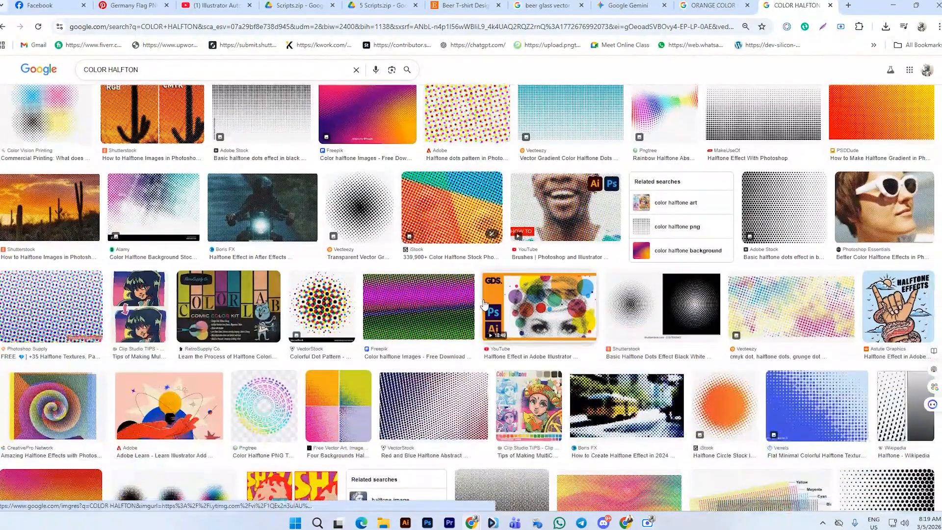
{"action": "scroll", "coordinate": [483, 304], "scroll_direction": "down", "scroll_amount": 6}
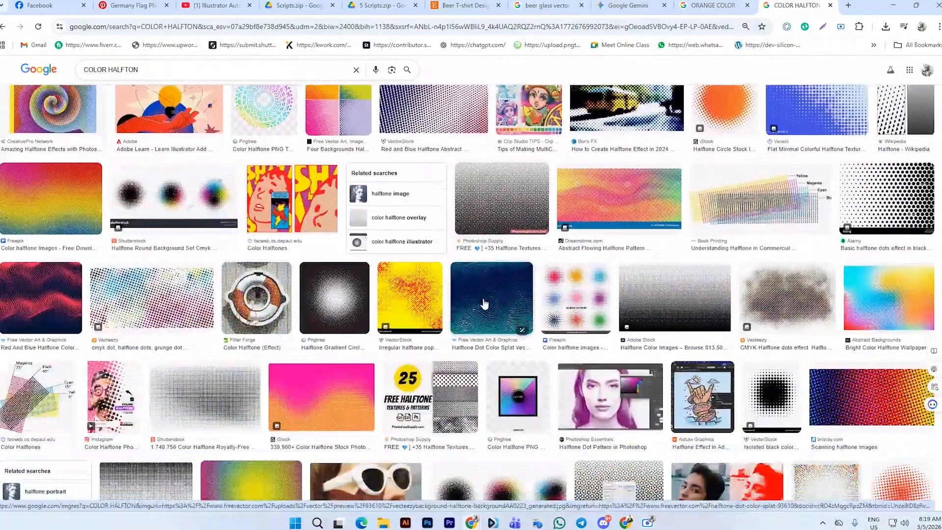
{"action": "scroll", "coordinate": [484, 304], "scroll_direction": "down", "scroll_amount": 2}
{"action": "scroll", "coordinate": [192, 111], "scroll_direction": "up", "scroll_amount": 5}
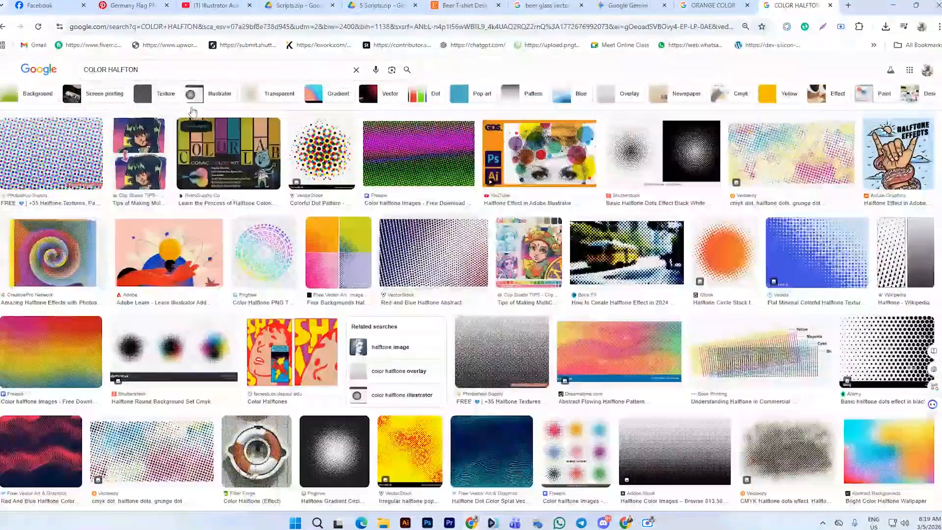
Search Google Images for "OCTOBERFAST LEAF VECTOR"
{"action": "triple_click", "coordinate": [135, 68]}
{"action": "type", "text": "O"}
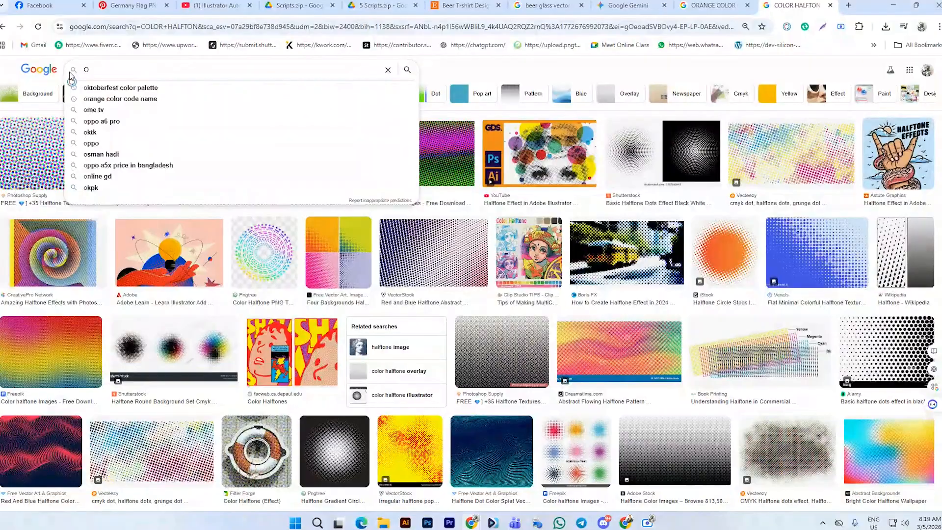
{"action": "type", "text": "CTOBE"}
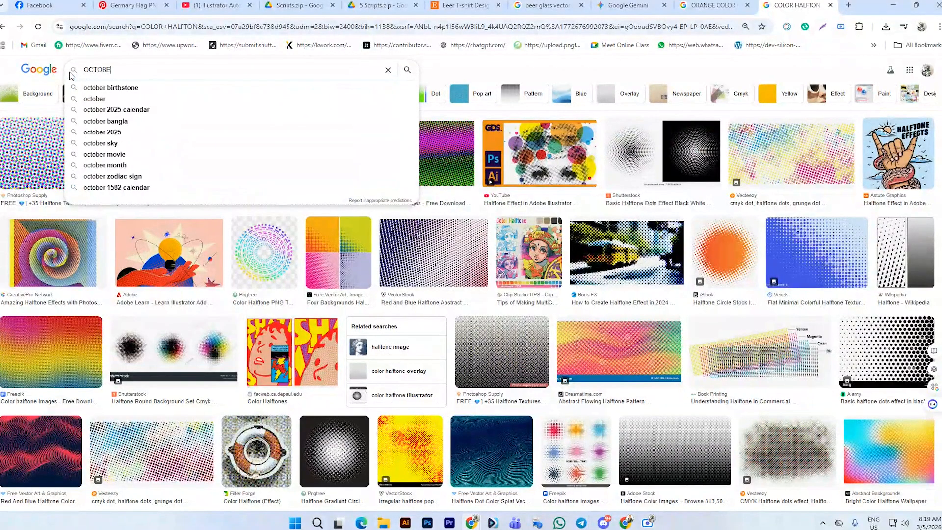
{"action": "type", "text": "RFAST"}
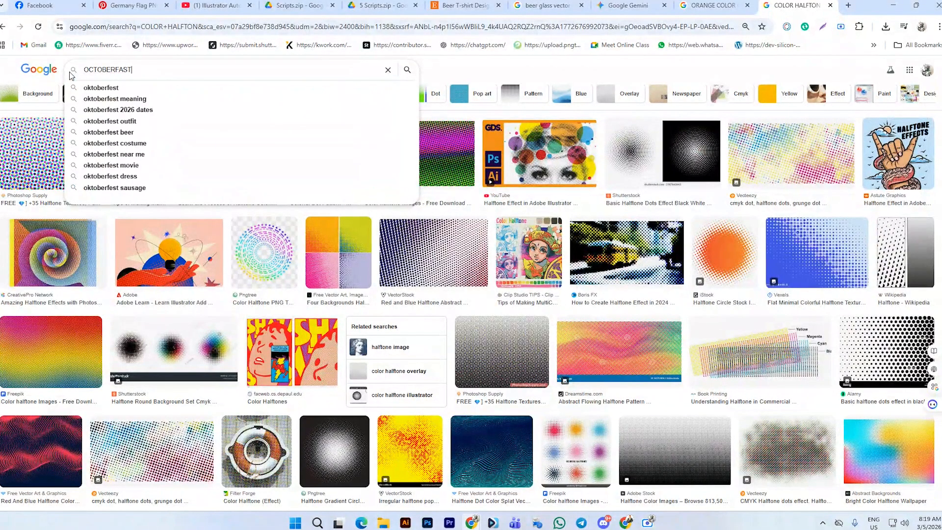
{"action": "type", "text": "R"}
{"action": "type", "text": " LEAF VECTOR"}
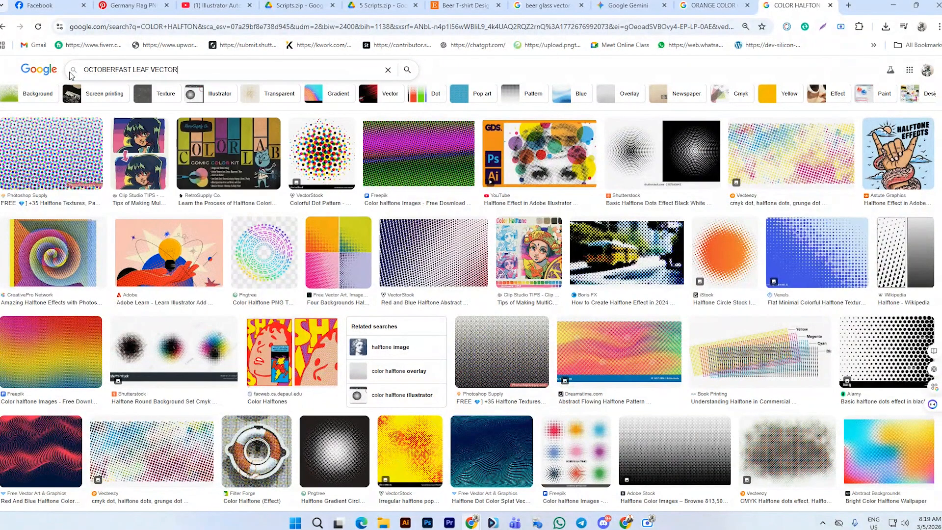
{"action": "key", "text": "Return"}
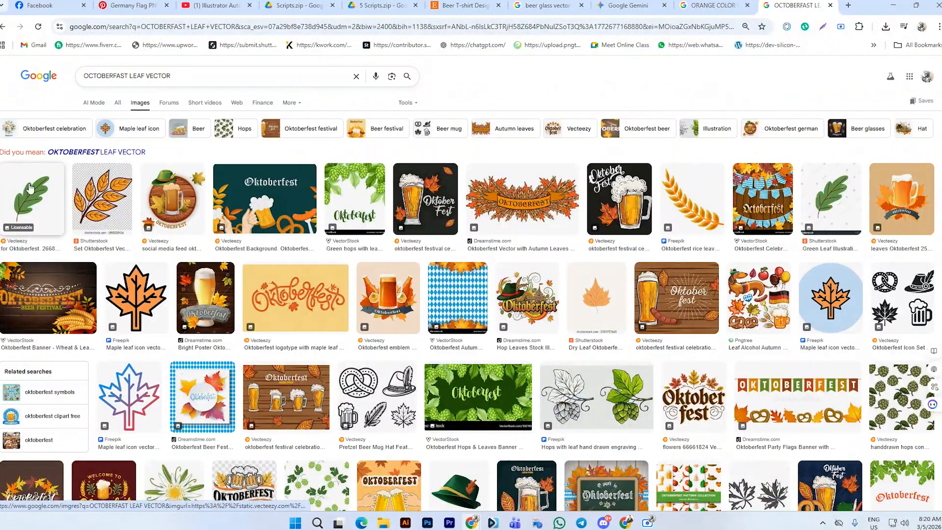
Open the Vecteezy green leaf illustration for Oktoberfest, look through its related leaves, and copy the main leaf image
{"action": "left_click", "coordinate": [45, 200]}
{"action": "scroll", "coordinate": [732, 236], "scroll_direction": "down", "scroll_amount": 2}
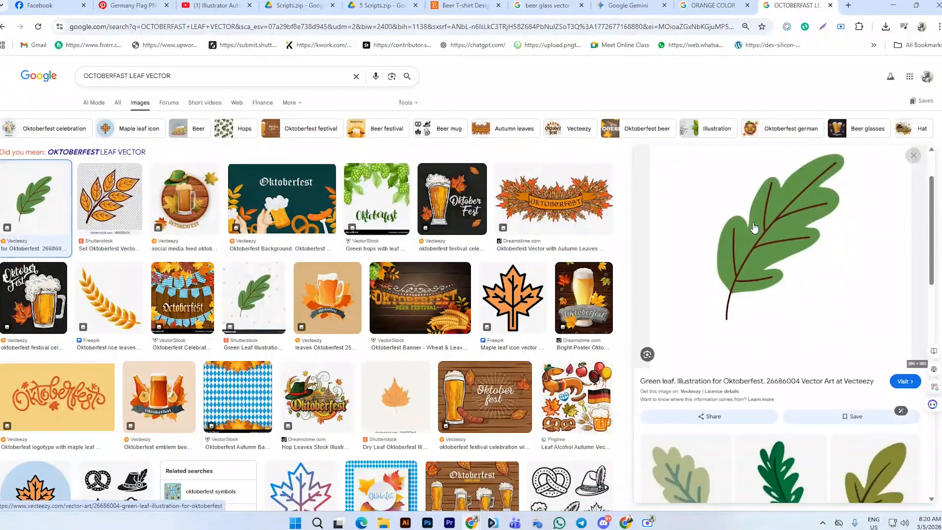
{"action": "scroll", "coordinate": [754, 224], "scroll_direction": "down", "scroll_amount": 8}
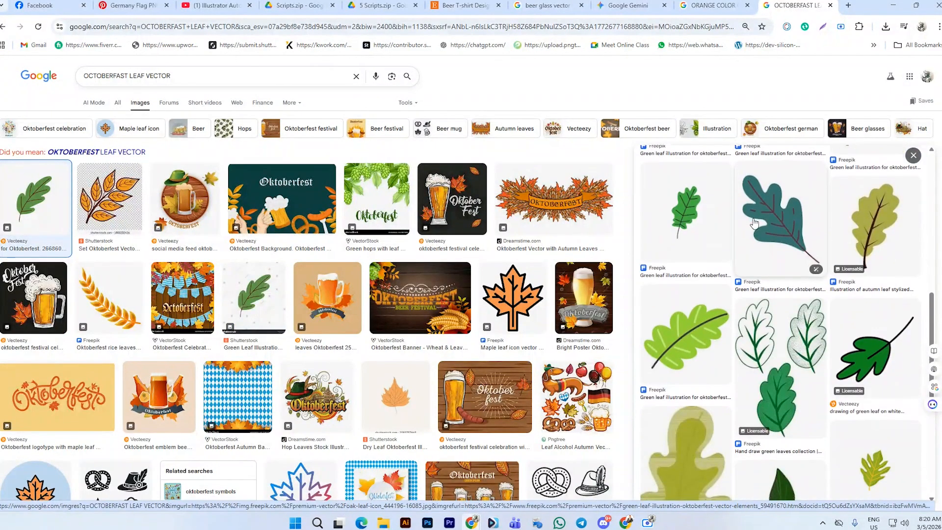
{"action": "scroll", "coordinate": [754, 224], "scroll_direction": "up", "scroll_amount": 10}
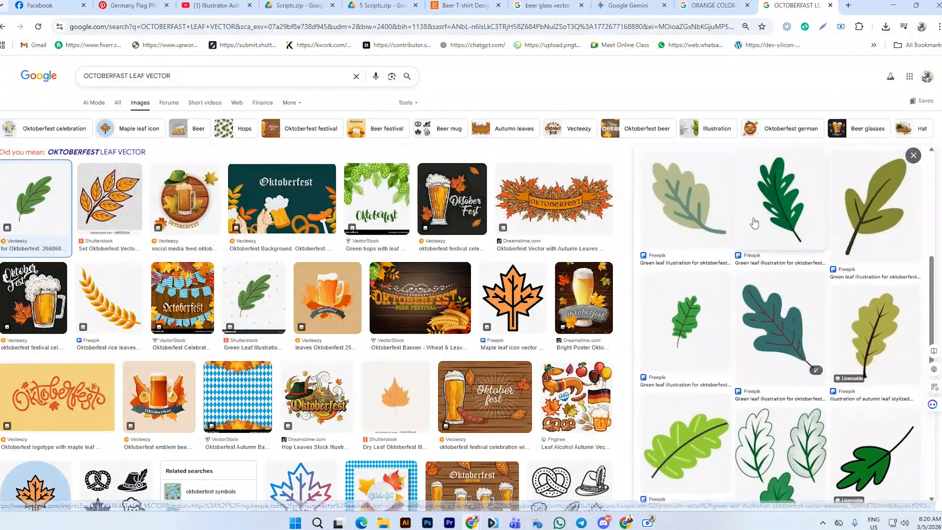
{"action": "scroll", "coordinate": [754, 224], "scroll_direction": "up", "scroll_amount": 2}
{"action": "right_click", "coordinate": [715, 285]}
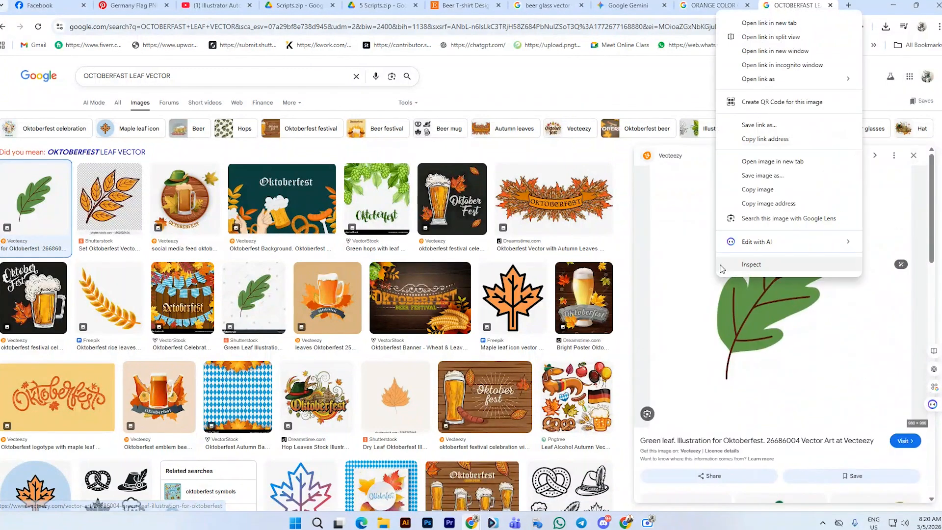
{"action": "left_click", "coordinate": [775, 192]}
Switch back to Illustrator, paste the leaf image and move it off the artboard, below the palette swatches
{"action": "left_click", "coordinate": [405, 523]}
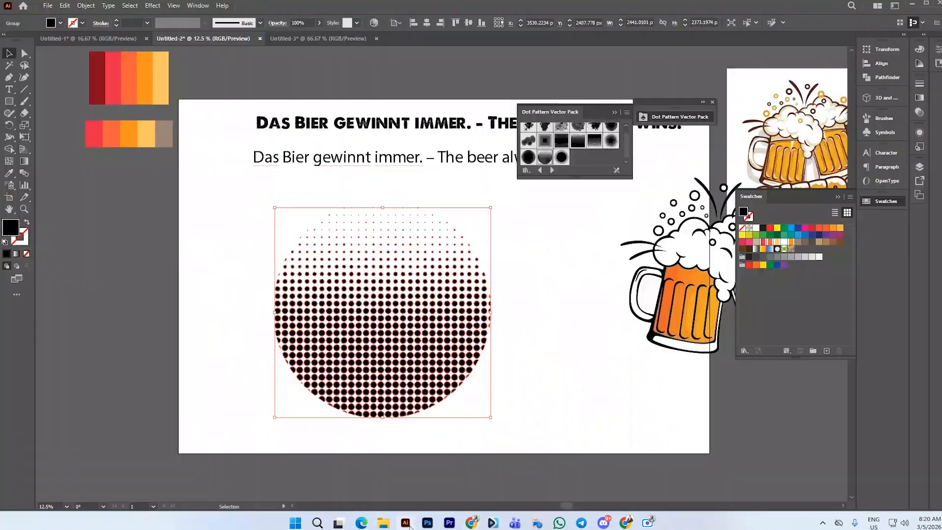
{"action": "left_click", "coordinate": [254, 314]}
{"action": "key", "text": "ctrl+v"}
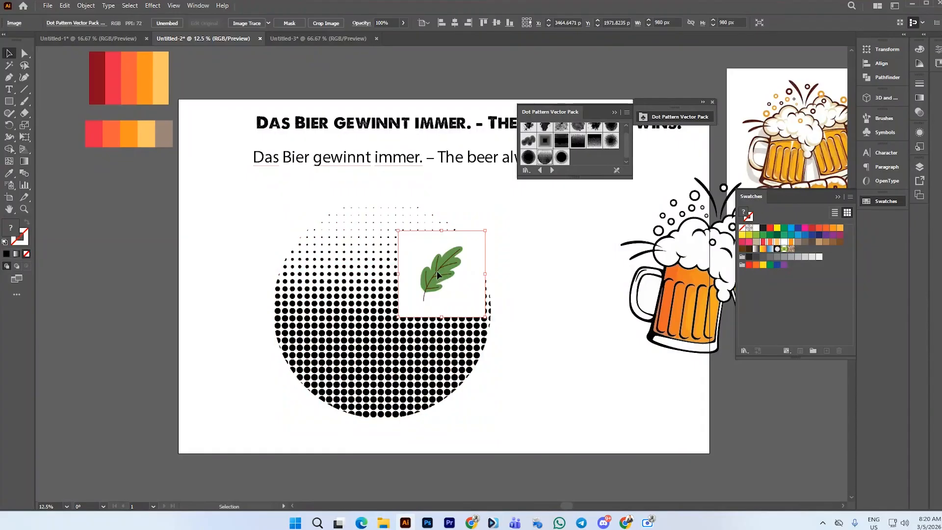
{"action": "left_click_drag", "start_coordinate": [437, 270], "coordinate": [126, 267]}
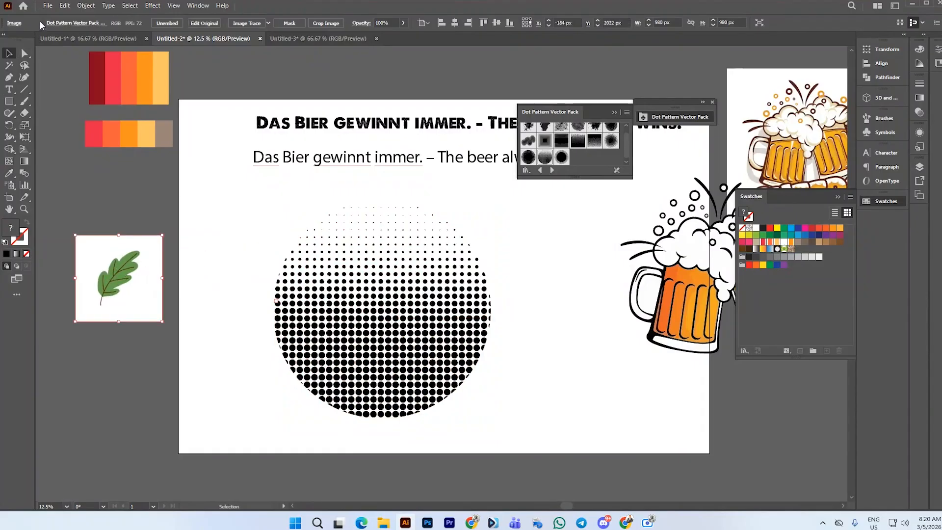
Image-trace the leaf with the Low Fidelity Photo preset and expand the result into paths
{"action": "left_click", "coordinate": [270, 22]}
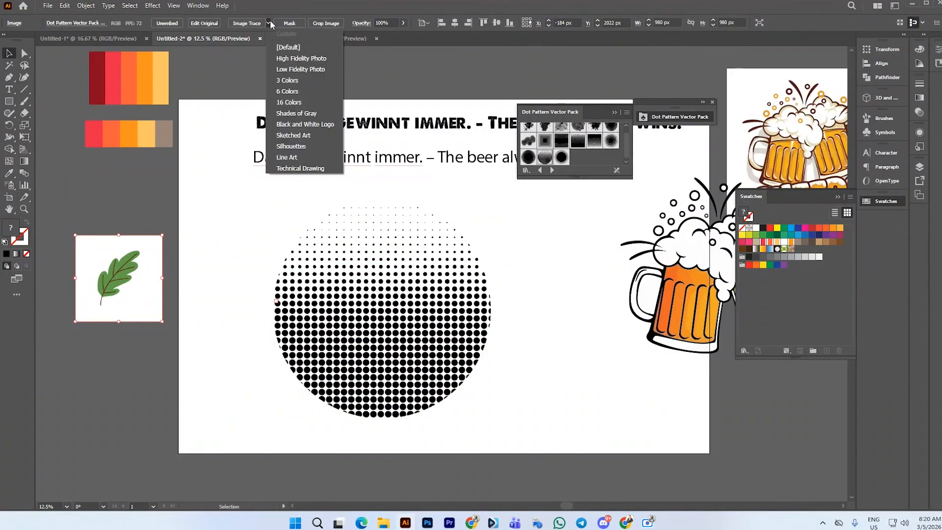
{"action": "left_click", "coordinate": [306, 69]}
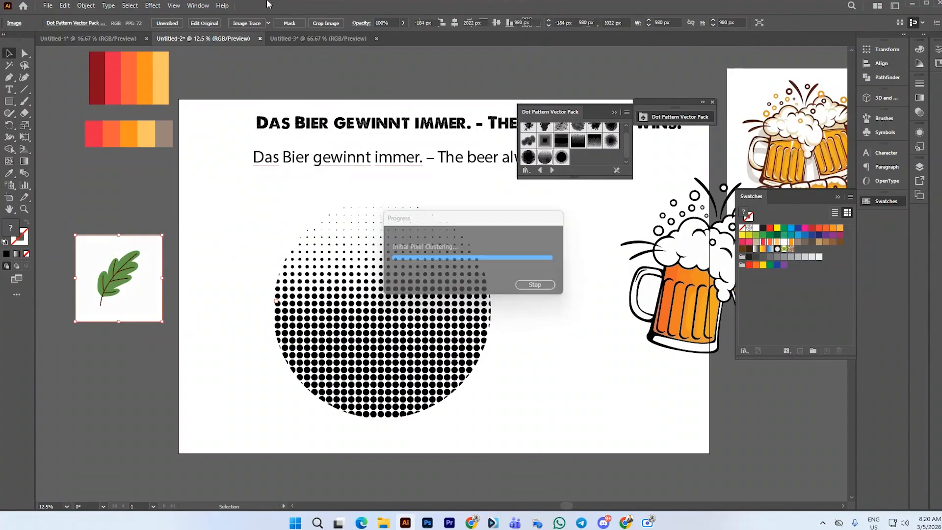
{"action": "left_click", "coordinate": [259, 25]}
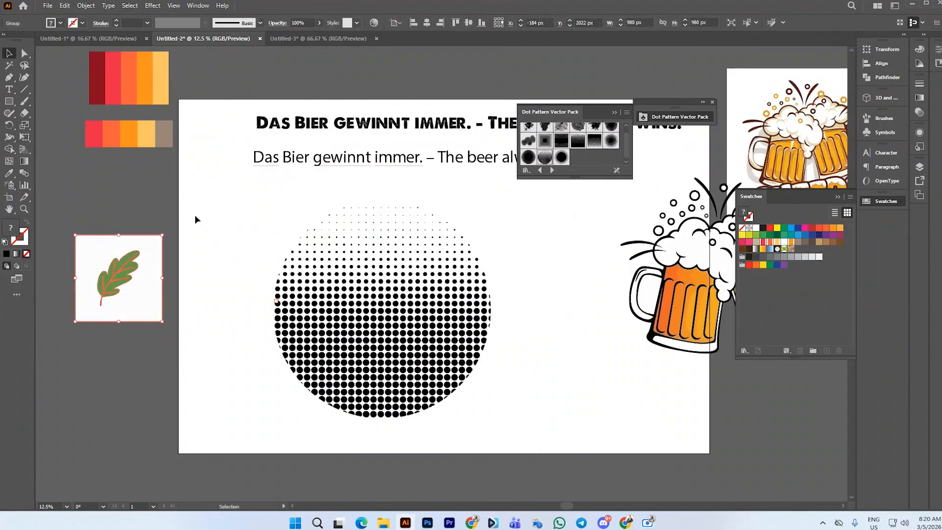
Ungroup the traced leaf and delete its white background
{"action": "right_click", "coordinate": [196, 221]}
{"action": "left_click", "coordinate": [218, 362]}
{"action": "left_click", "coordinate": [173, 255]}
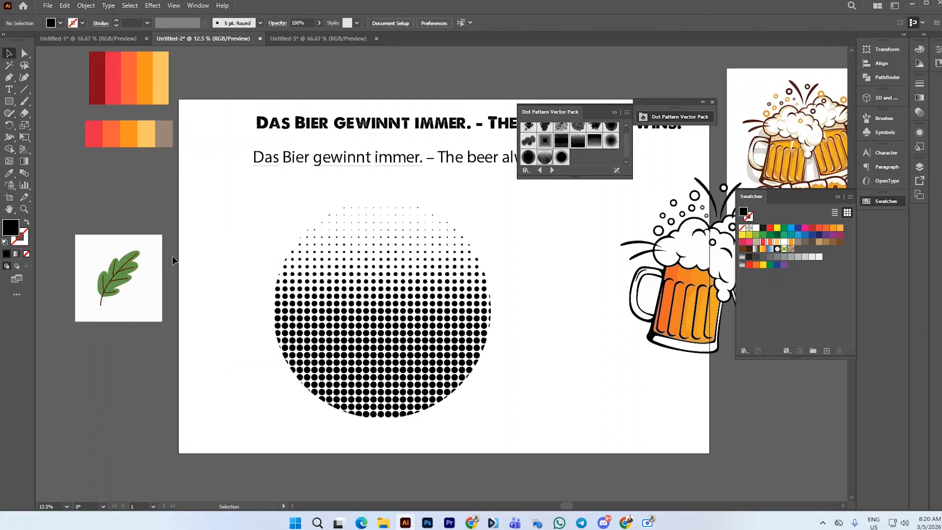
{"action": "left_click", "coordinate": [154, 282]}
{"action": "key", "text": "Delete"}
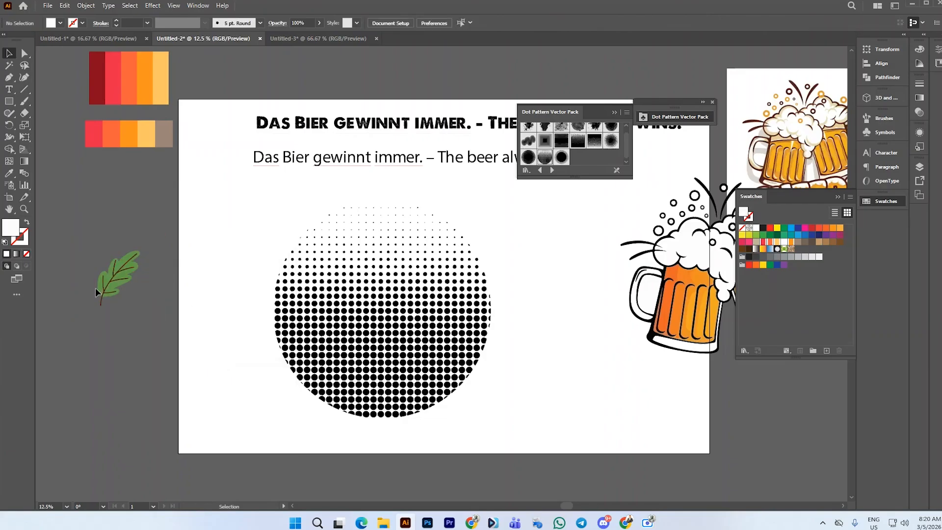
Cut the veins and stem out of the green leaf shape with Pathfinder Minus Front
{"action": "scroll", "coordinate": [95, 290], "scroll_direction": "up", "scroll_amount": 3}
{"action": "left_click", "coordinate": [122, 282]}
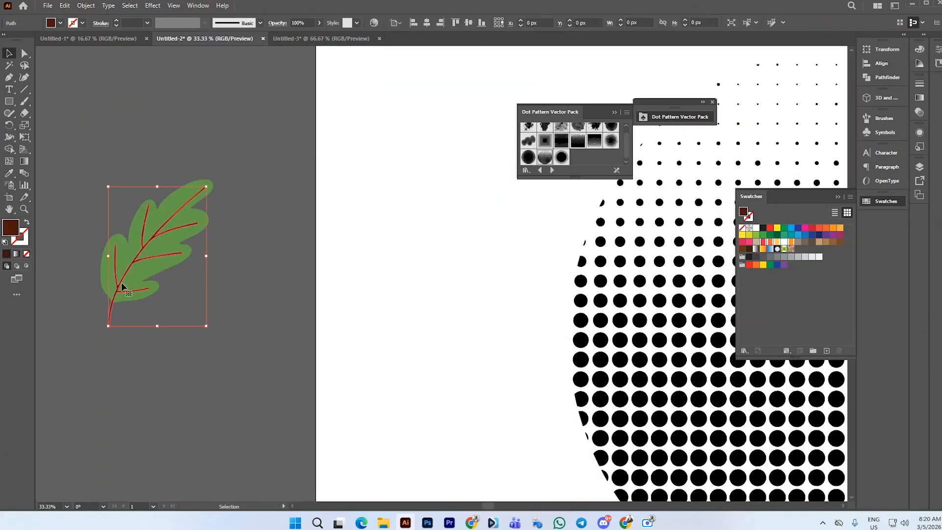
{"action": "left_click", "coordinate": [163, 266], "text": "shift"}
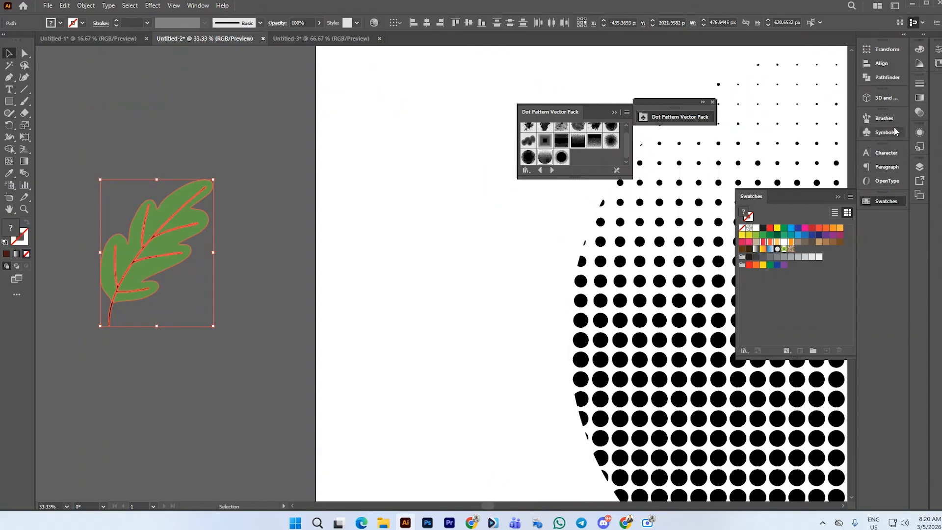
{"action": "left_click", "coordinate": [886, 77]}
{"action": "left_click", "coordinate": [769, 72]}
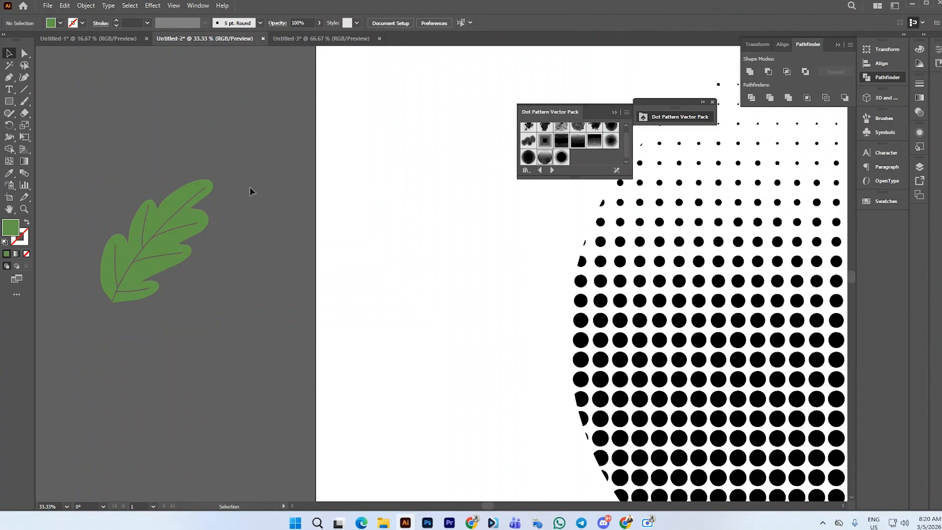
Move the green leaf onto the artboard, just beside the halftone circle
{"action": "scroll", "coordinate": [195, 207], "scroll_direction": "down", "scroll_amount": 2, "text": "alt"}
{"action": "left_click_drag", "start_coordinate": [195, 207], "coordinate": [343, 205]}
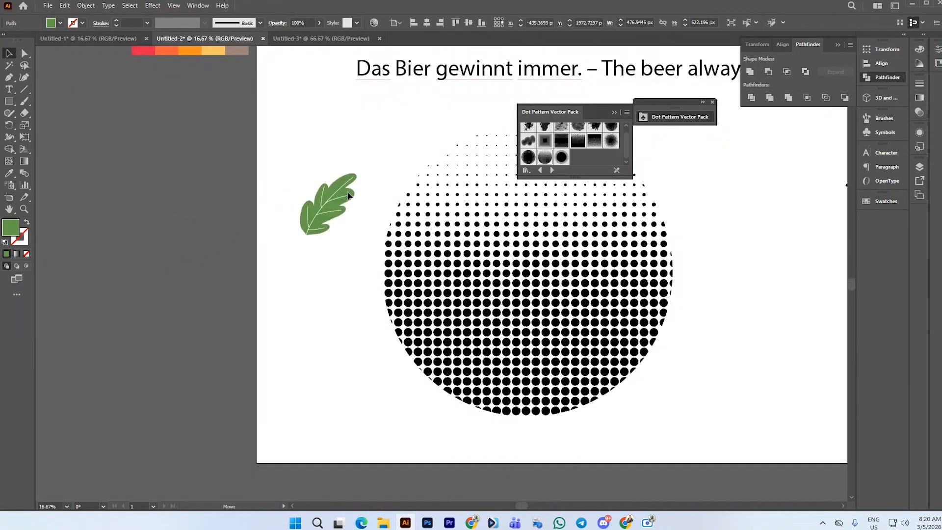
{"action": "scroll", "coordinate": [256, 237], "scroll_direction": "down", "scroll_amount": 1, "text": "alt"}
{"action": "scroll", "coordinate": [338, 224], "scroll_direction": "up", "scroll_amount": 1, "text": "alt"}
Replace the halftone dots with the leaf using the replaceItems script, with Top object, 100 %, Replace items in a group and Fit to element size
{"action": "left_click", "coordinate": [344, 219], "text": "shift"}
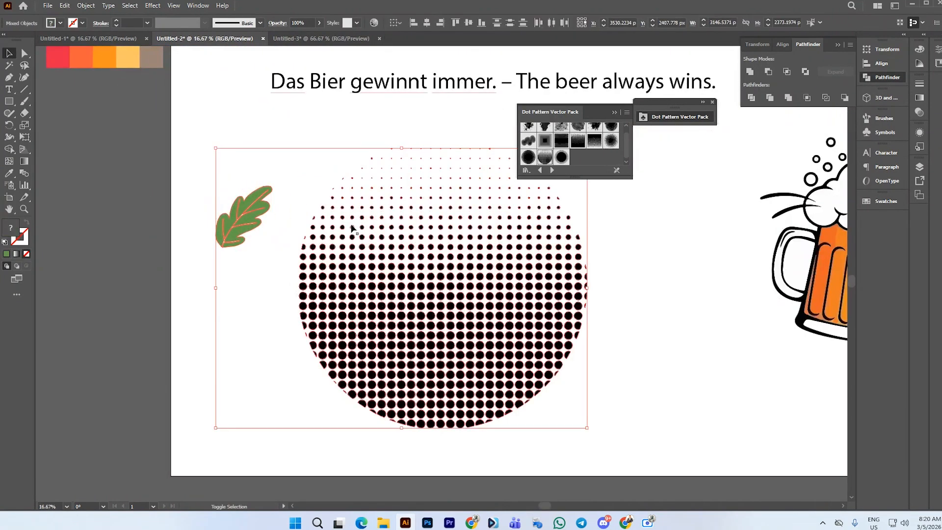
{"action": "left_click", "coordinate": [47, 6]}
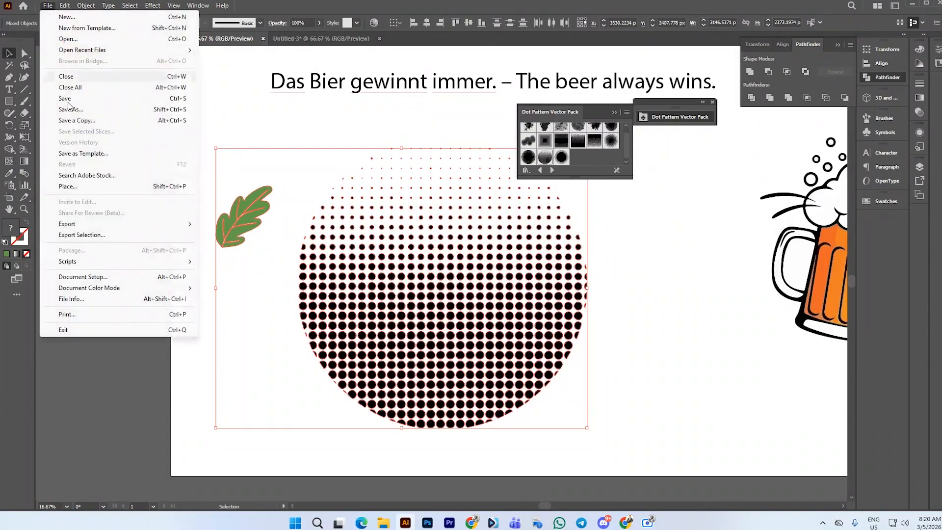
{"action": "mouse_move", "coordinate": [88, 266]}
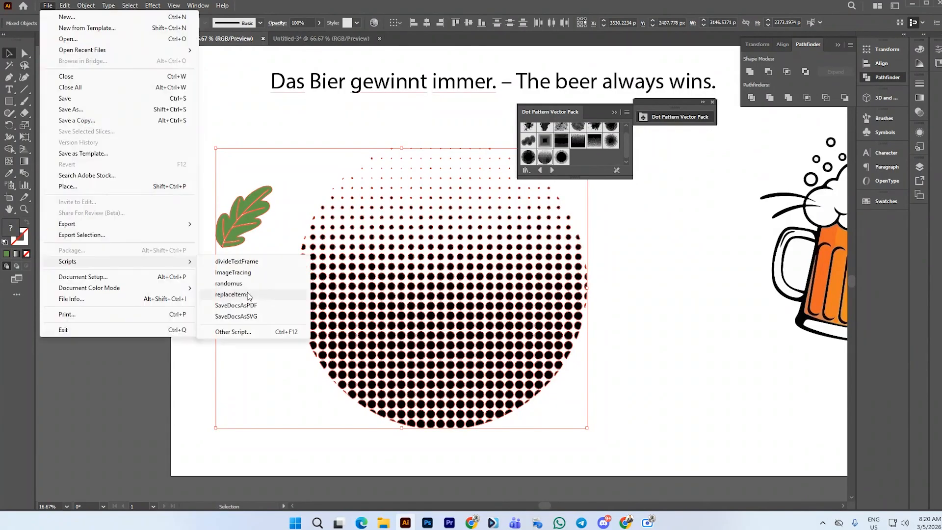
{"action": "left_click", "coordinate": [230, 295]}
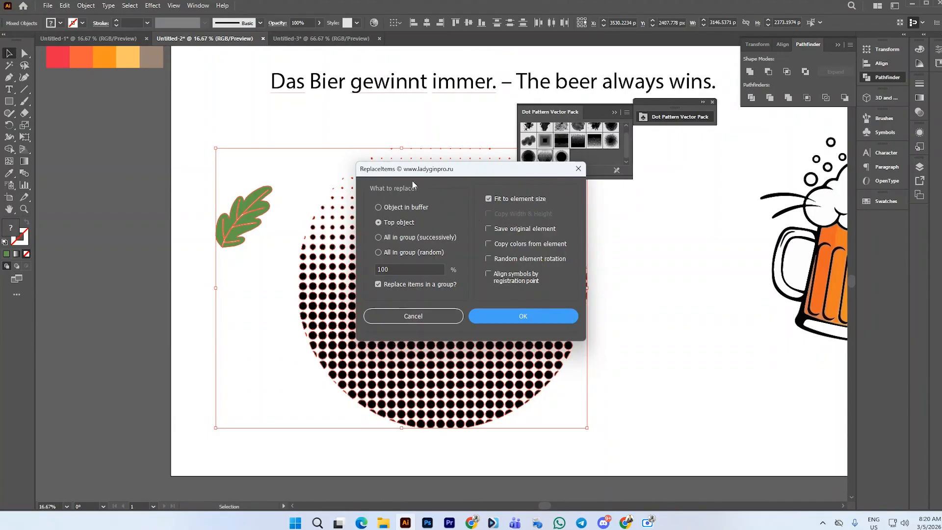
{"action": "left_click", "coordinate": [378, 207]}
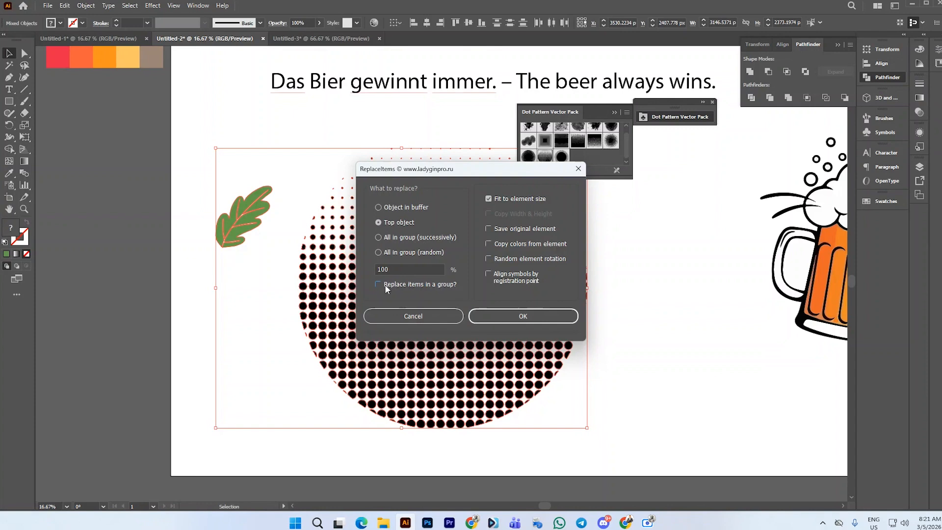
{"action": "left_click", "coordinate": [489, 198]}
{"action": "left_click_drag", "start_coordinate": [503, 173], "coordinate": [595, 177]}
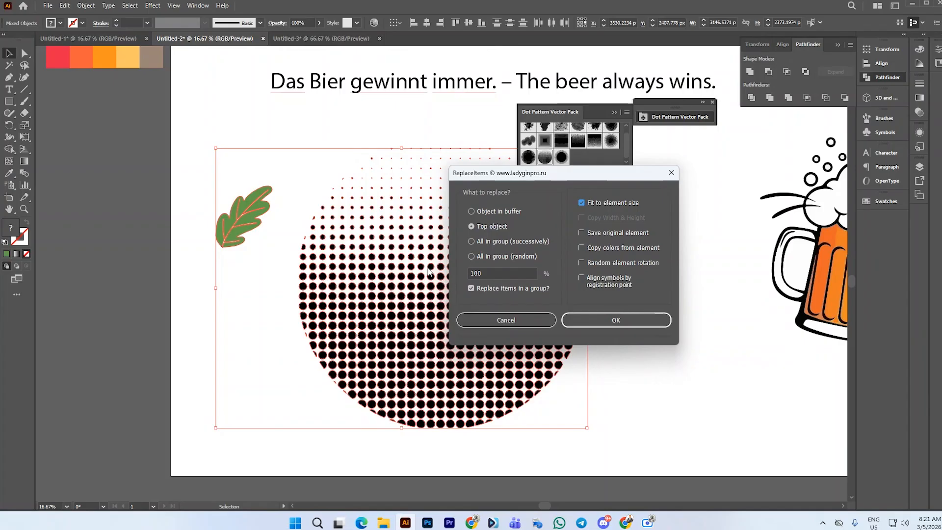
{"action": "left_click", "coordinate": [606, 322]}
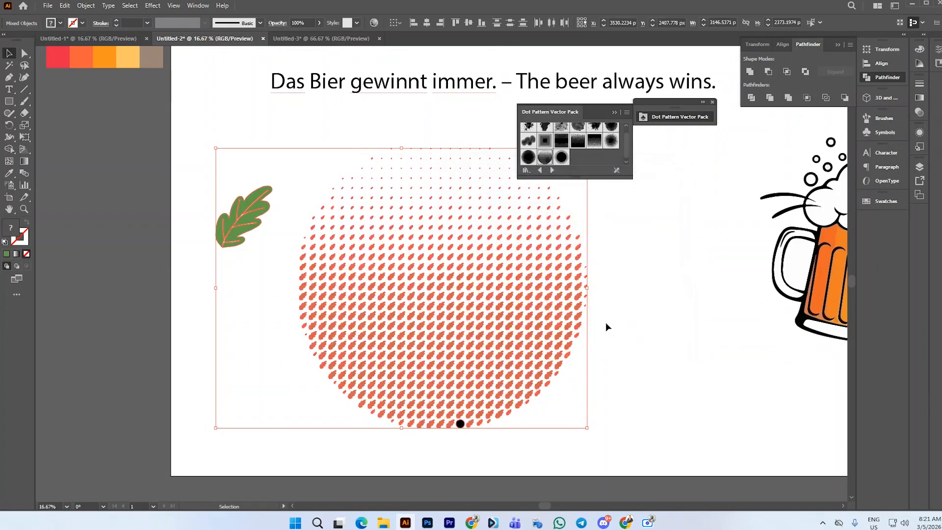
{"action": "left_click", "coordinate": [634, 319]}
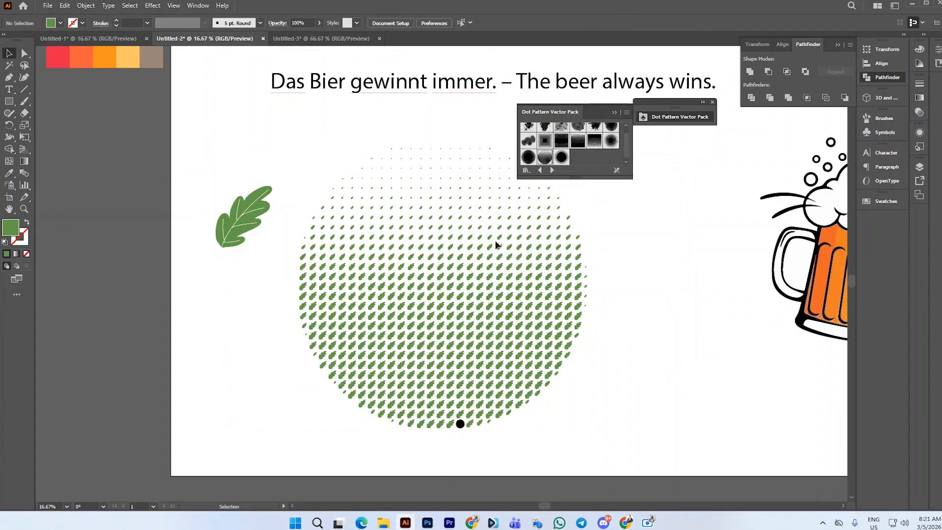
Ungroup the leaf halftone so its individual leaves and the leftover black dot can be edited
{"action": "left_click", "coordinate": [529, 275]}
{"action": "left_click", "coordinate": [657, 274]}
{"action": "scroll", "coordinate": [484, 411], "scroll_direction": "up", "scroll_amount": 2}
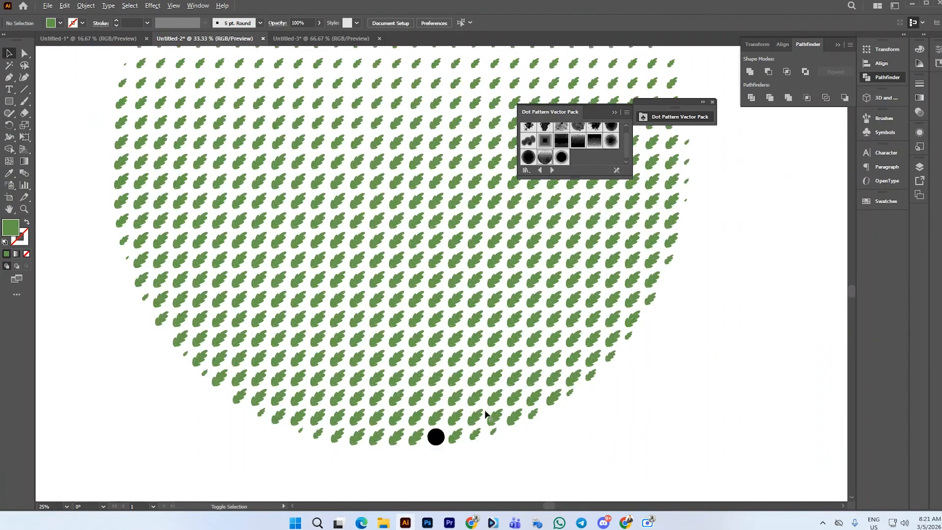
{"action": "scroll", "coordinate": [441, 408], "scroll_direction": "down", "scroll_amount": 2}
{"action": "left_click", "coordinate": [438, 422]}
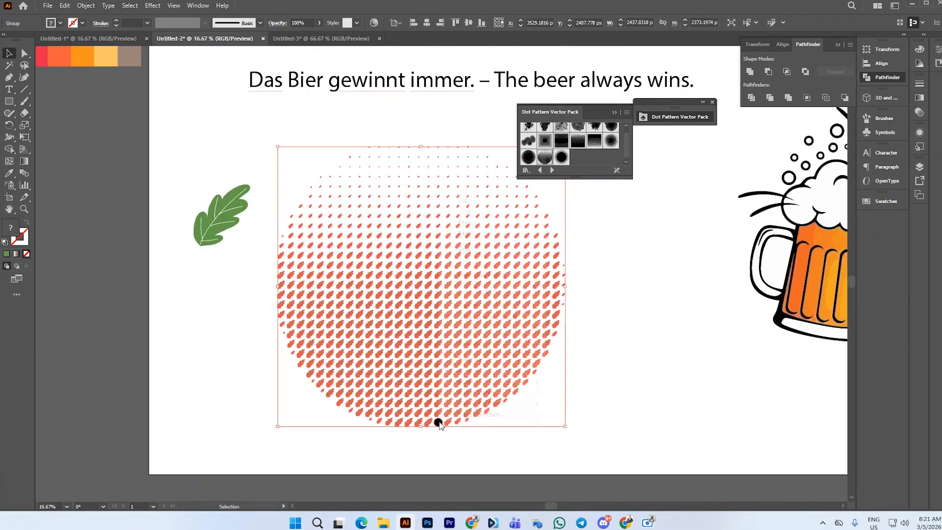
{"action": "right_click", "coordinate": [438, 422]}
{"action": "left_click", "coordinate": [463, 328]}
{"action": "left_click", "coordinate": [616, 360]}
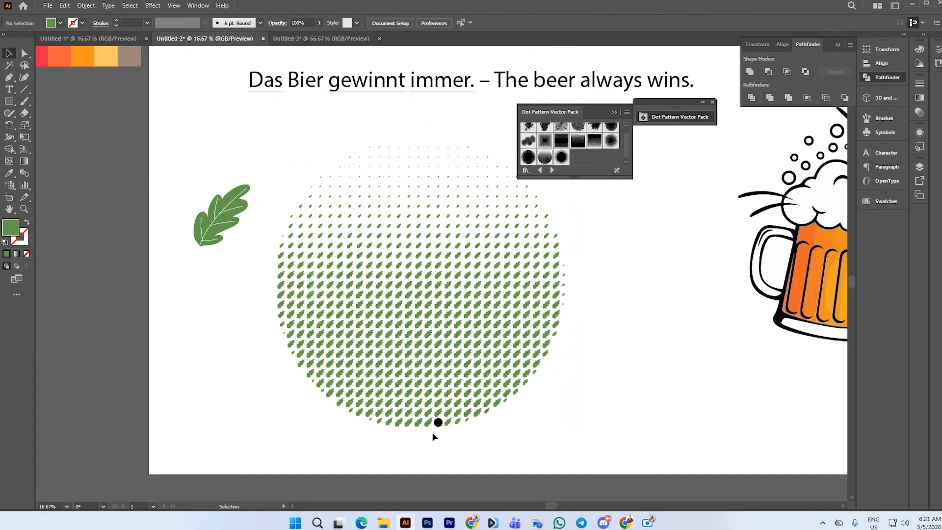
Move the leftover black dot below the circle and fill its gap with a copy of the neighbouring small leaf
{"action": "left_click_drag", "start_coordinate": [437, 421], "coordinate": [492, 449]}
{"action": "scroll", "coordinate": [423, 446], "scroll_direction": "up", "scroll_amount": 2}
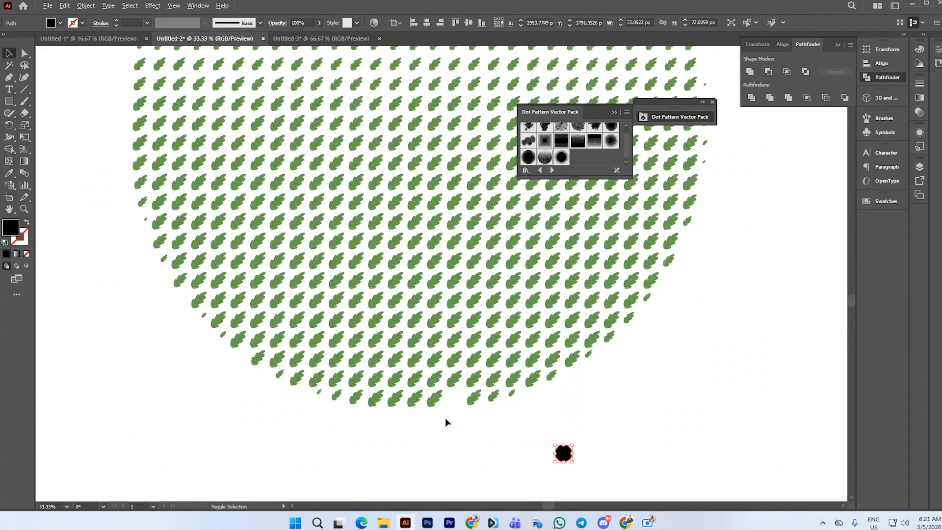
{"action": "left_click_drag", "start_coordinate": [441, 400], "coordinate": [460, 404]}
{"action": "scroll", "coordinate": [455, 434], "scroll_direction": "down", "scroll_amount": 1}
{"action": "scroll", "coordinate": [455, 436], "scroll_direction": "down", "scroll_amount": 1}
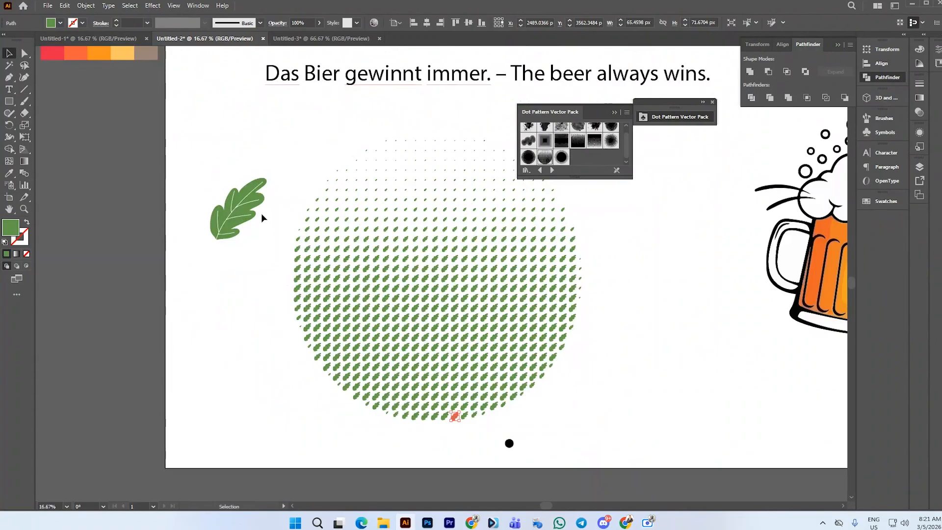
Collapse the dot pattern library and move the large leaf and the black dot to the artboard's lower-right corner
{"action": "left_click_drag", "start_coordinate": [261, 212], "coordinate": [673, 294]}
{"action": "scroll", "coordinate": [382, 331], "scroll_direction": "down", "scroll_amount": 1}
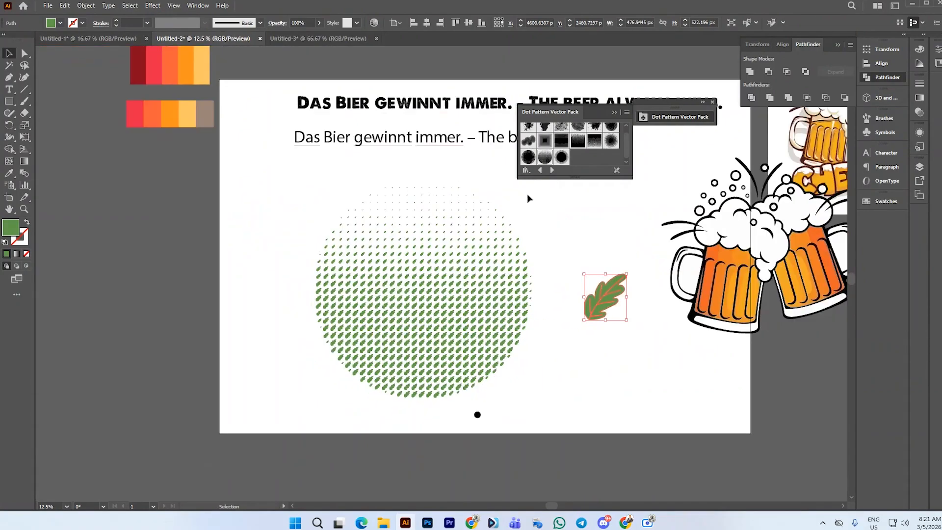
{"action": "left_click", "coordinate": [614, 113]}
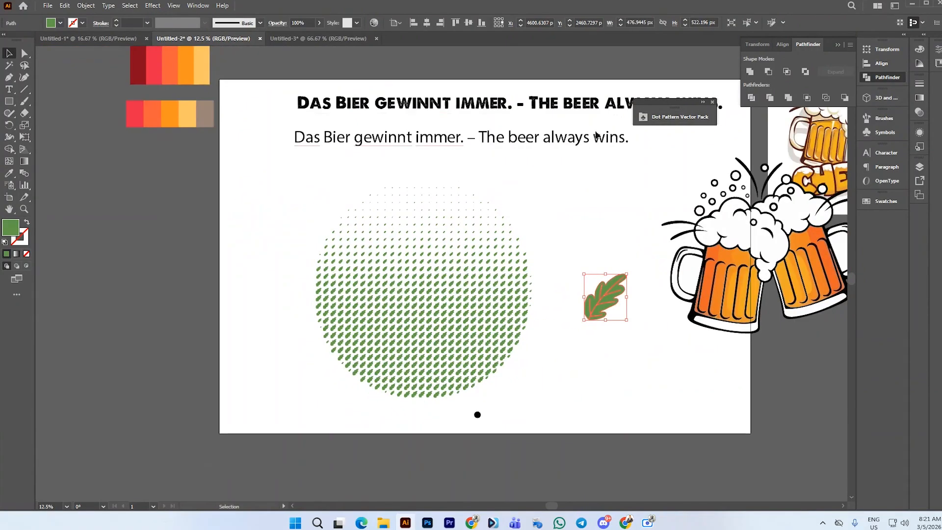
{"action": "left_click_drag", "start_coordinate": [614, 303], "coordinate": [701, 435]}
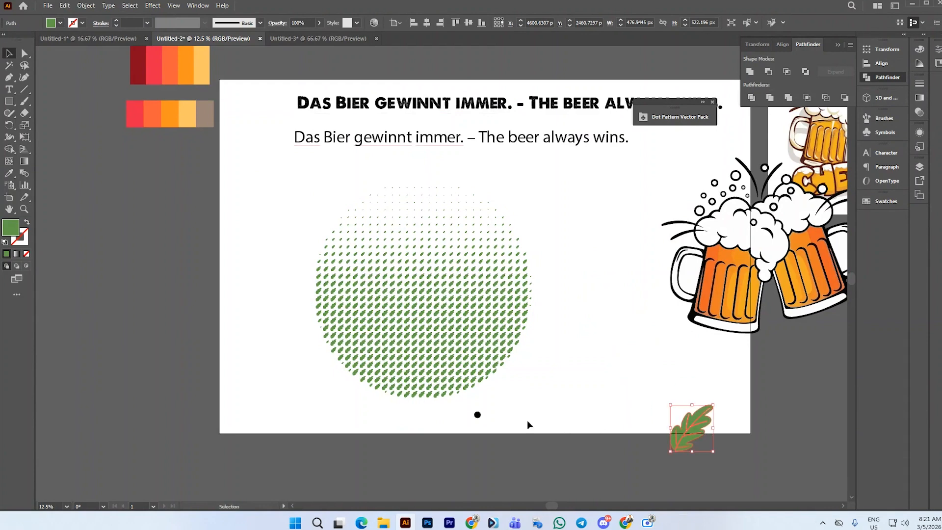
{"action": "left_click_drag", "start_coordinate": [478, 415], "coordinate": [742, 412]}
{"action": "left_click", "coordinate": [687, 379]}
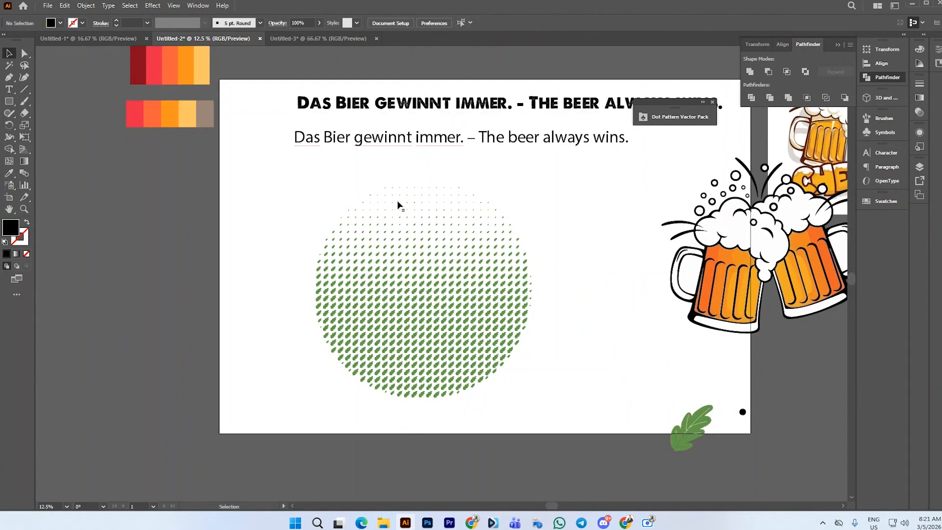
Select all the small leaves of the halftone circle without the slogan text and group them
{"action": "left_click_drag", "start_coordinate": [276, 162], "coordinate": [551, 399]}
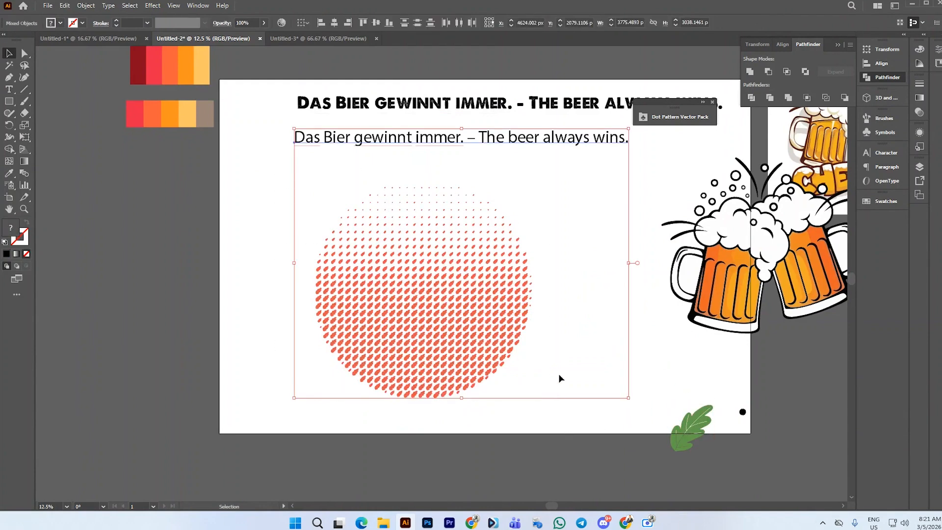
{"action": "left_click", "coordinate": [419, 184]}
{"action": "left_click_drag", "start_coordinate": [303, 172], "coordinate": [547, 415]}
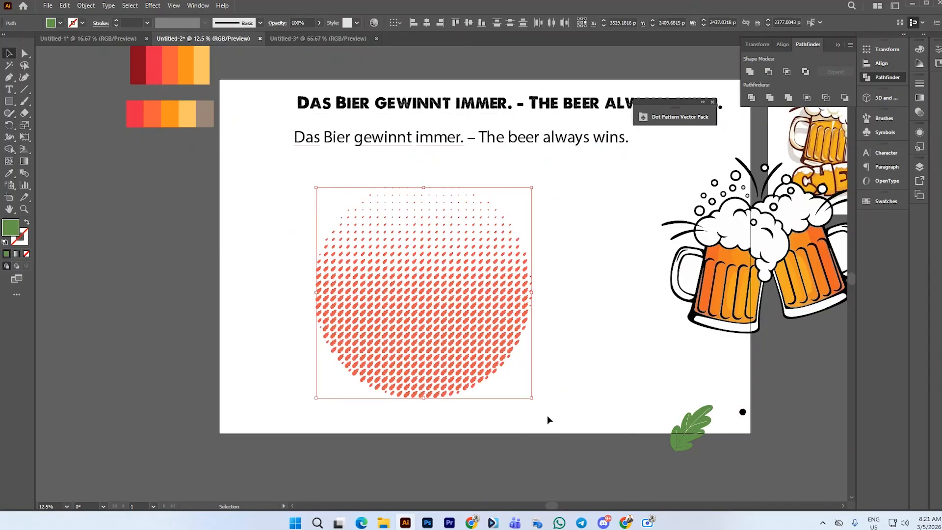
{"action": "left_click", "coordinate": [542, 340]}
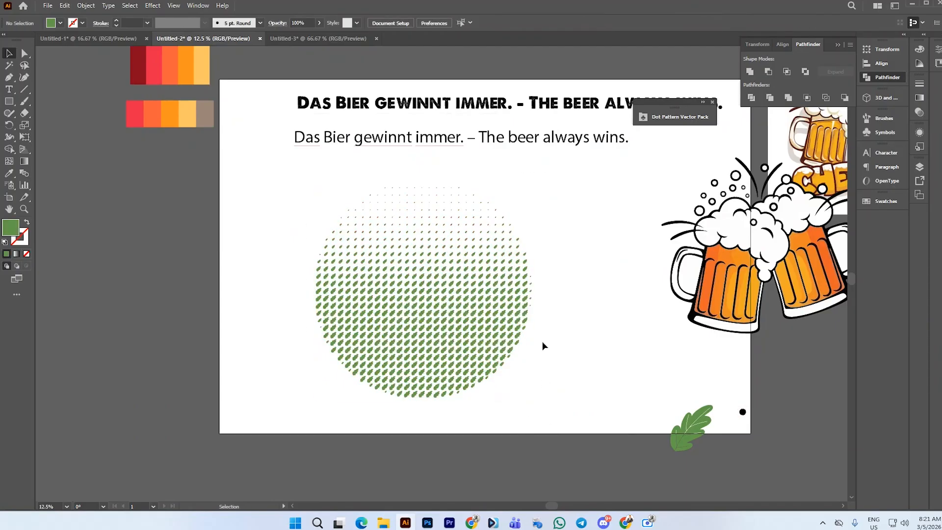
{"action": "scroll", "coordinate": [410, 294], "scroll_direction": "up", "scroll_amount": 1}
{"action": "left_click", "coordinate": [413, 288]}
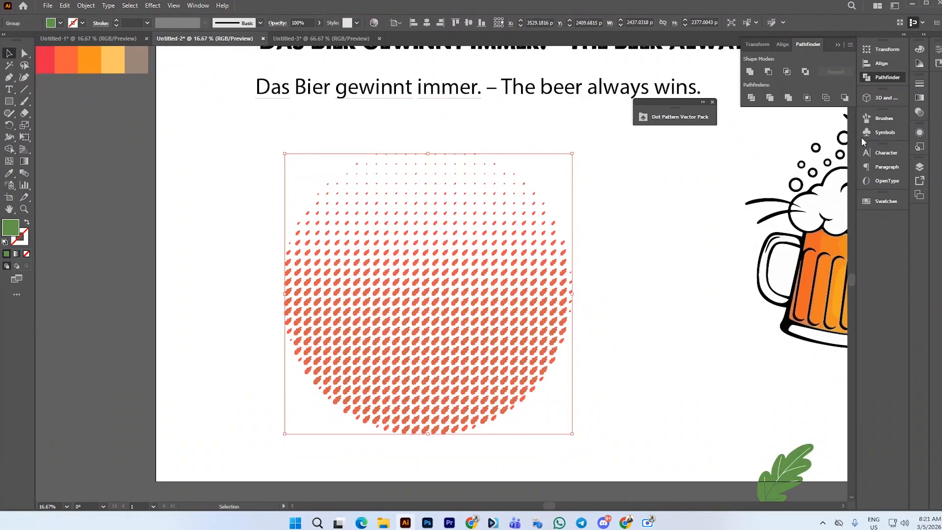
{"action": "left_click", "coordinate": [700, 206]}
{"action": "left_click", "coordinate": [539, 273]}
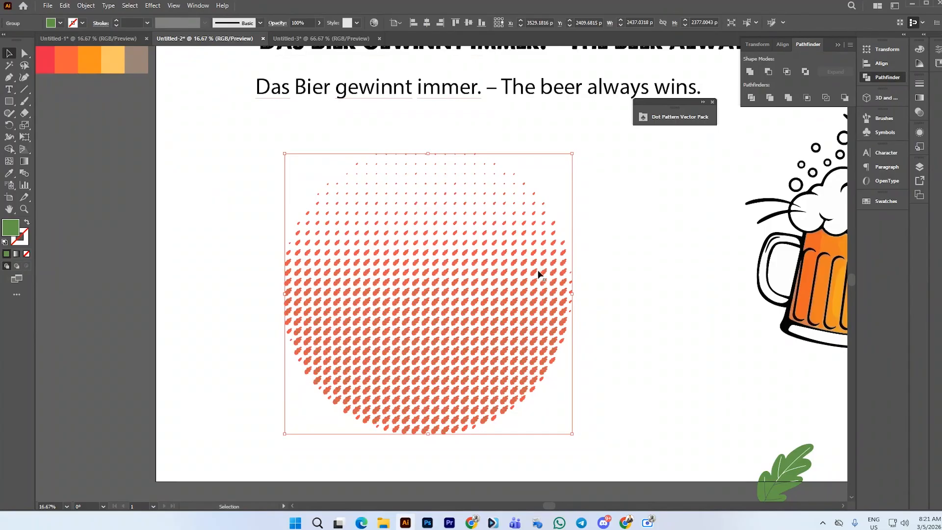
{"action": "left_click", "coordinate": [638, 240]}
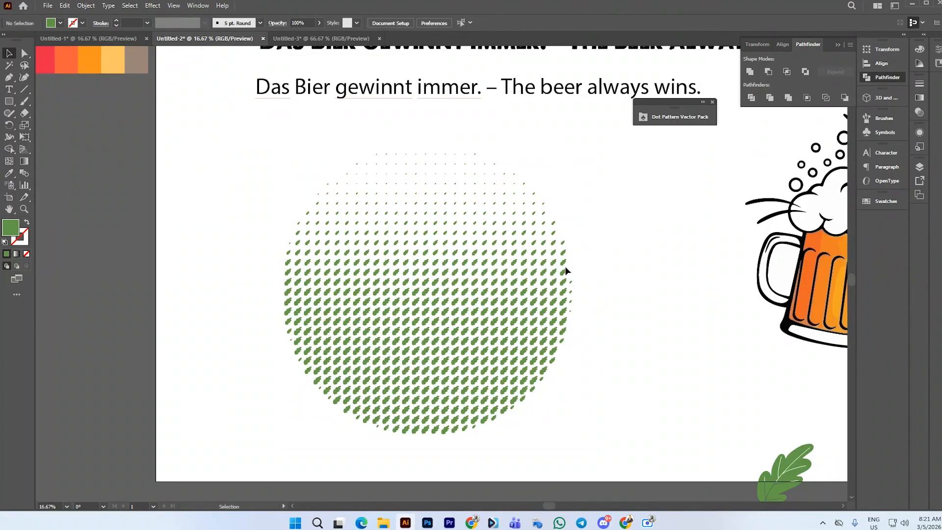
Open the swatches and examine the saved red, orange and pattern swatches for colouring the leaf halftone
{"action": "left_click", "coordinate": [455, 272]}
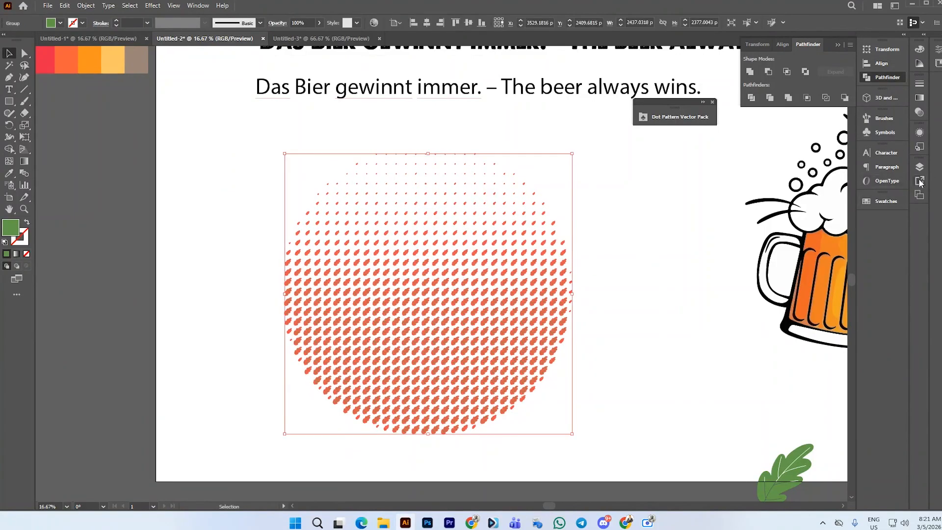
{"action": "left_click", "coordinate": [884, 202]}
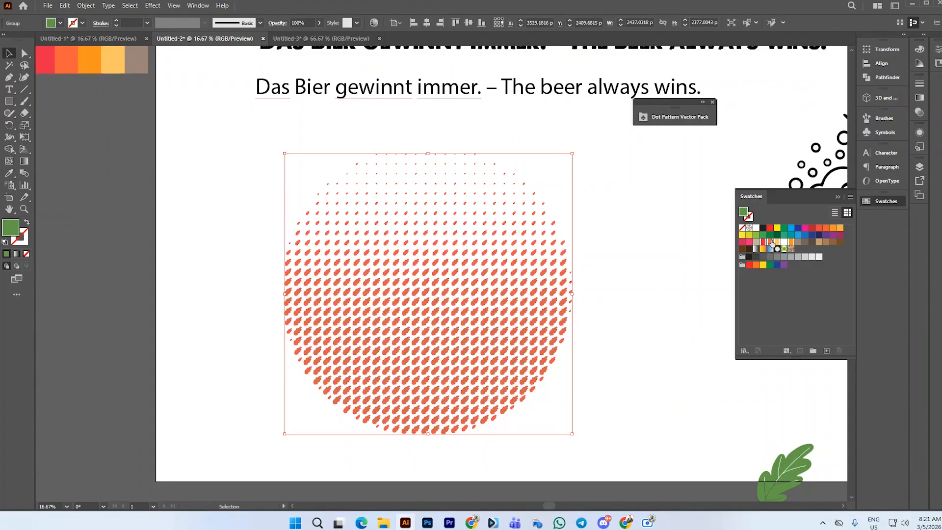
{"action": "left_click", "coordinate": [690, 244]}
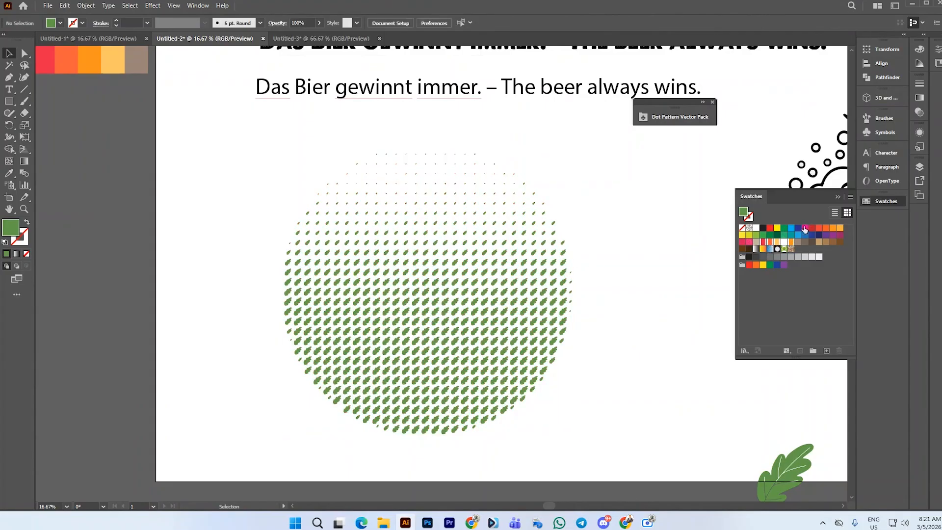
{"action": "left_click", "coordinate": [763, 242]}
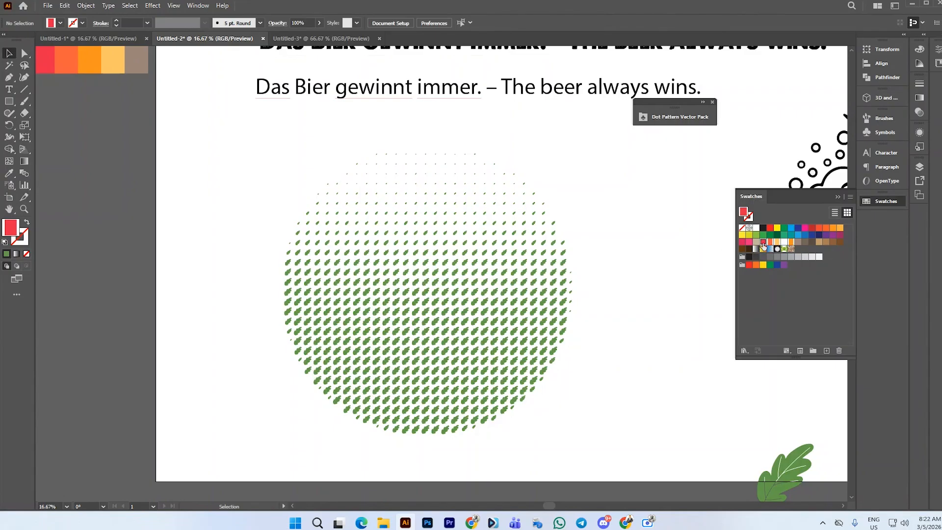
{"action": "left_click", "coordinate": [790, 242]}
{"action": "left_click", "coordinate": [763, 242]}
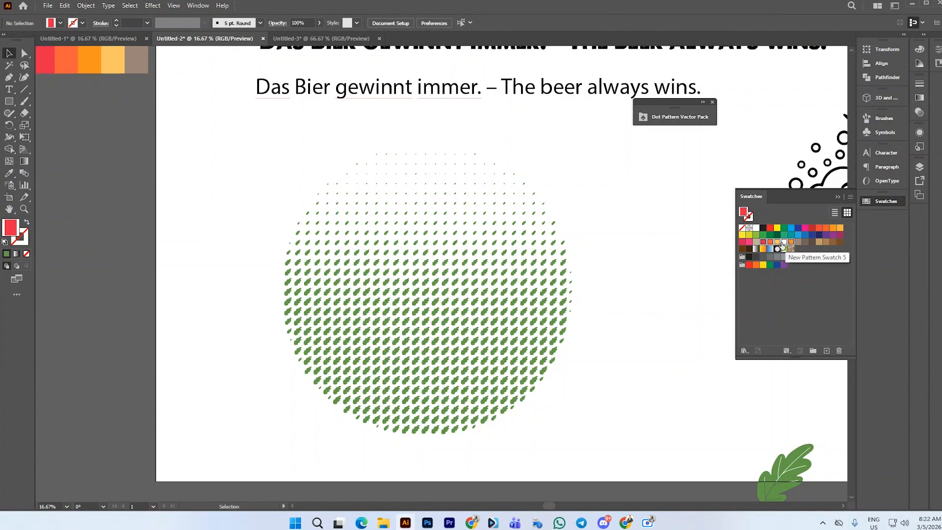
{"action": "left_click", "coordinate": [565, 271]}
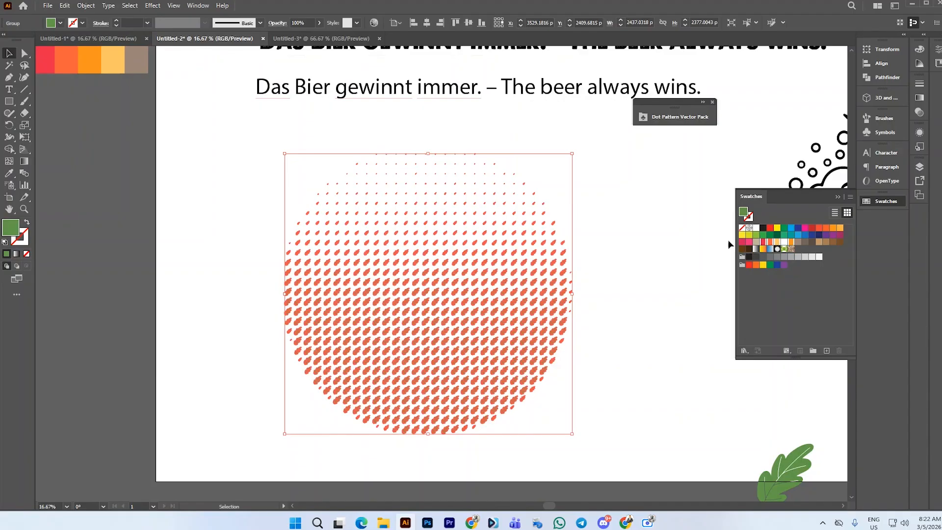
{"action": "left_click", "coordinate": [593, 262]}
{"action": "left_click", "coordinate": [545, 267]}
{"action": "left_click", "coordinate": [585, 289]}
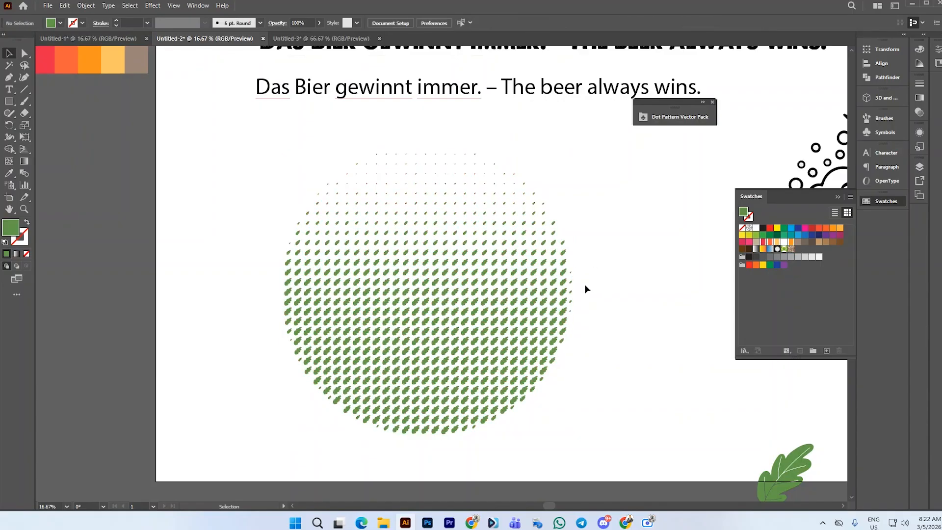
{"action": "left_click", "coordinate": [547, 293]}
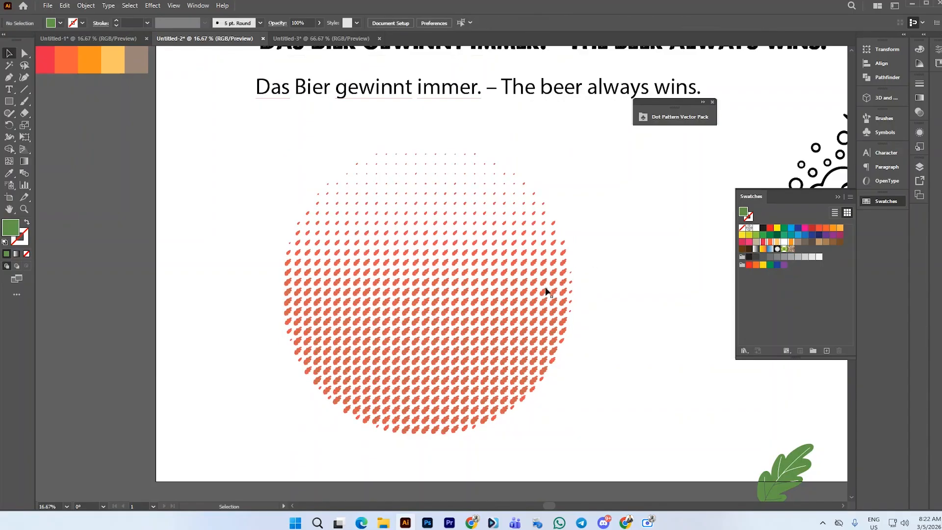
Select the leaf halftone group and the consecutive run of saved palette swatches starting with the red one
{"action": "left_click", "coordinate": [658, 256]}
{"action": "left_click", "coordinate": [515, 295]}
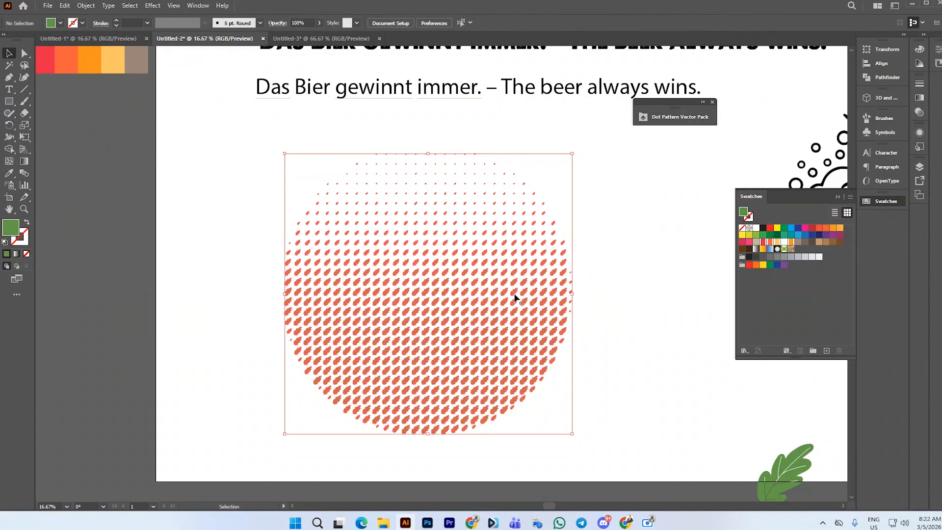
{"action": "left_click", "coordinate": [763, 243]}
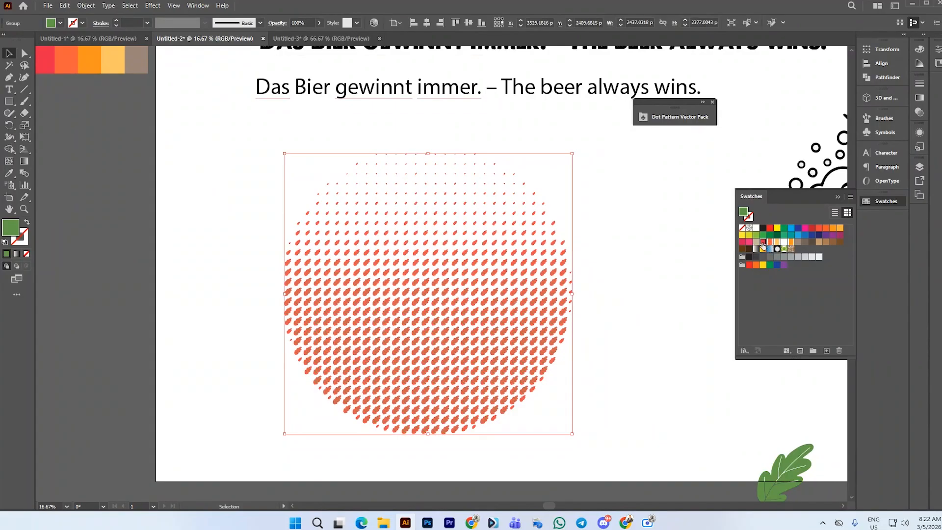
{"action": "left_click", "coordinate": [791, 243], "text": "shift"}
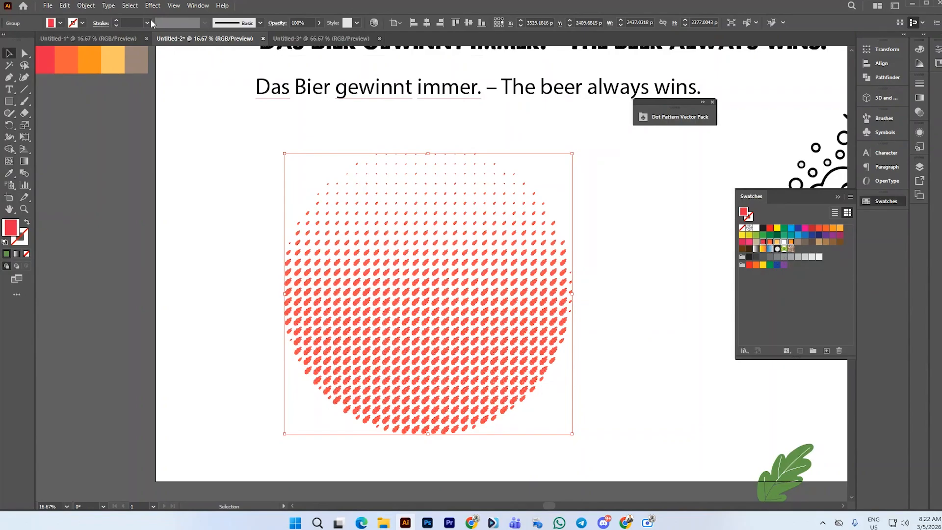
Run the randomus script with a minimum scale of 50 and randomly fill the halftone leaves from the selected swatches
{"action": "left_click", "coordinate": [49, 7]}
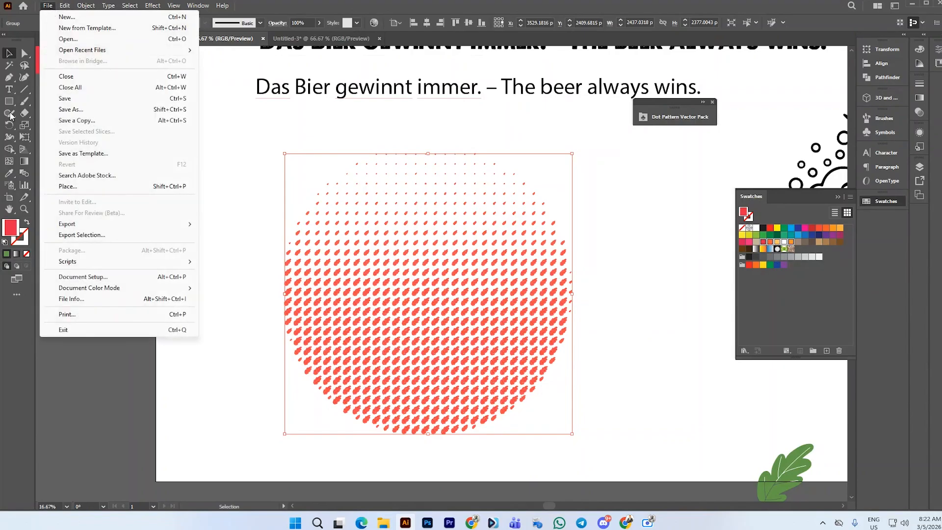
{"action": "mouse_move", "coordinate": [65, 264]}
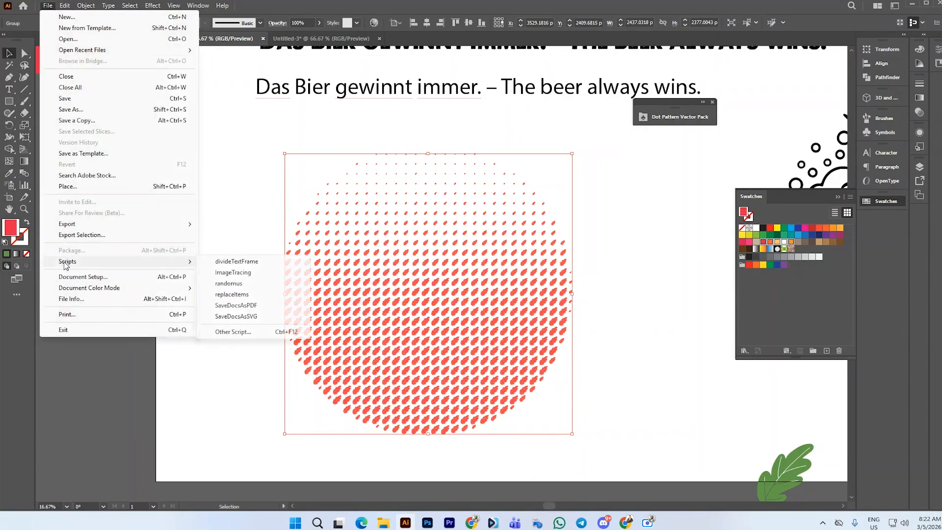
{"action": "left_click", "coordinate": [234, 285]}
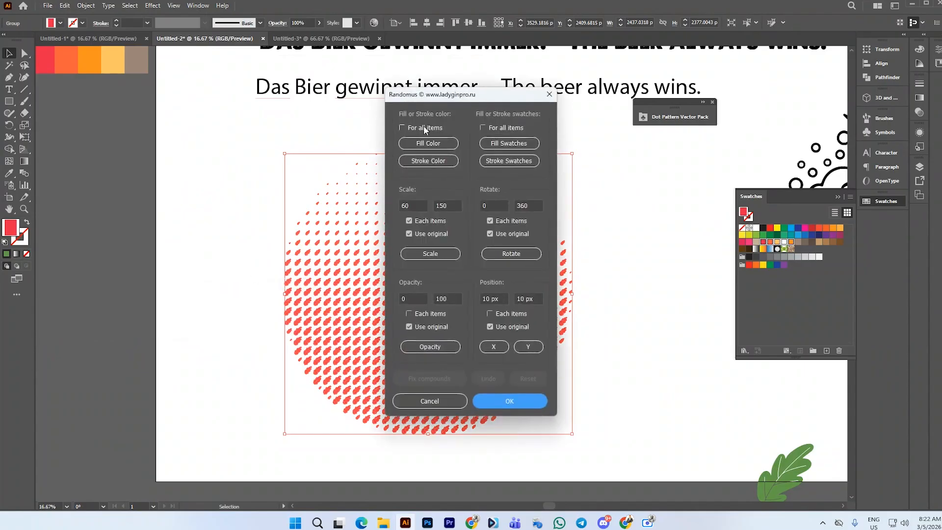
{"action": "left_click_drag", "start_coordinate": [492, 99], "coordinate": [623, 105]}
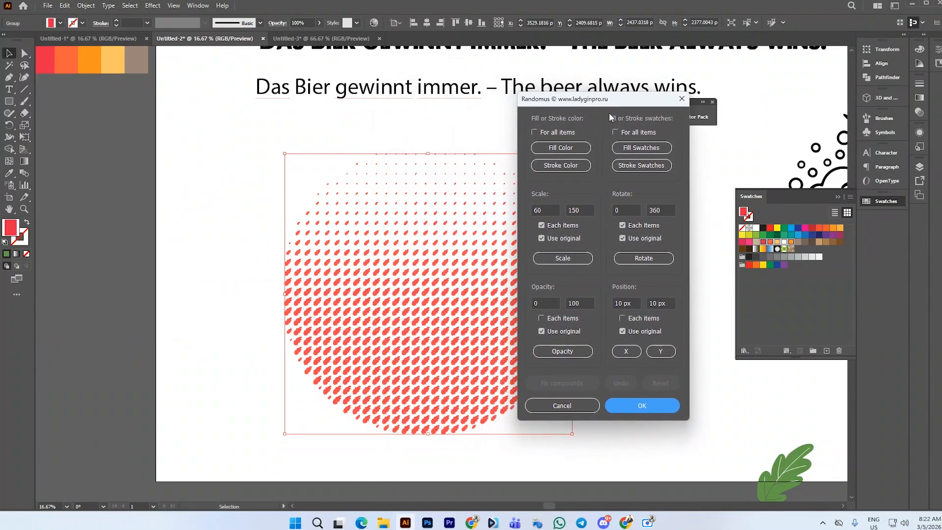
{"action": "double_click", "coordinate": [553, 212]}
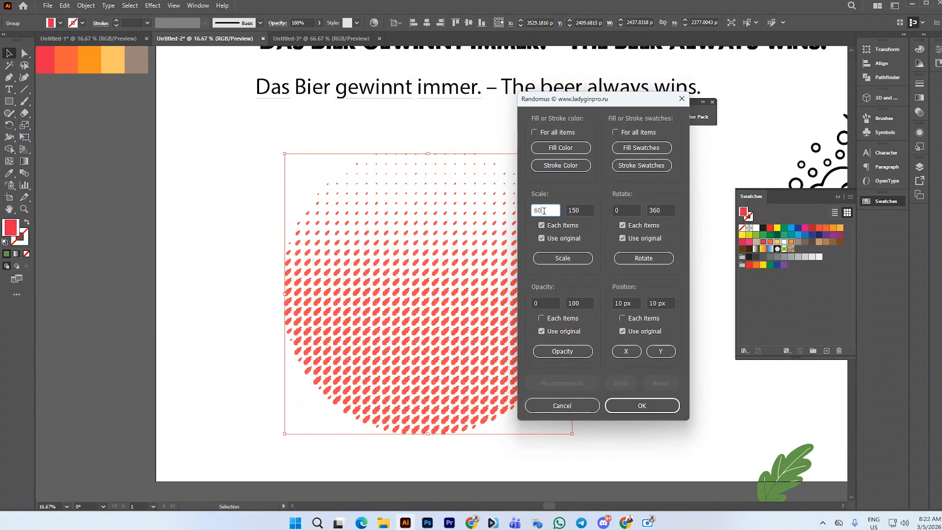
{"action": "type", "text": "50"}
{"action": "left_click", "coordinate": [635, 152]}
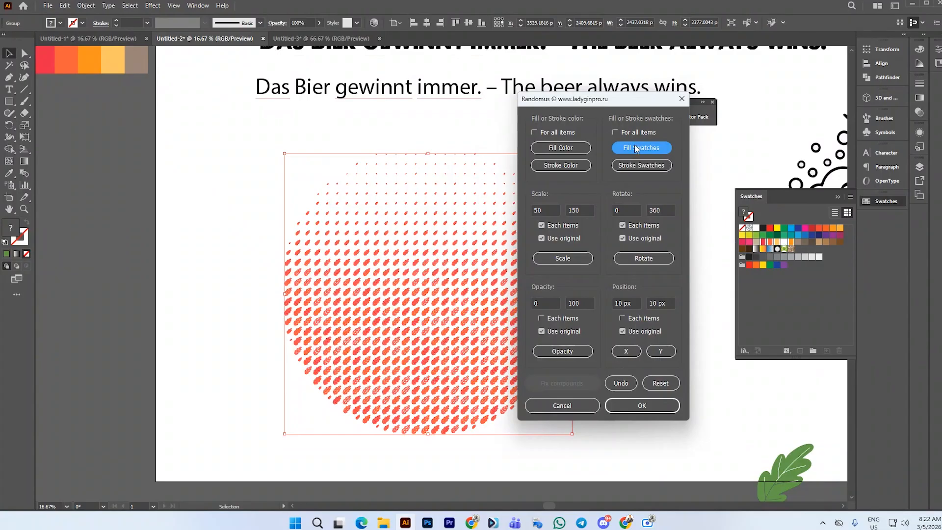
{"action": "left_click", "coordinate": [651, 405]}
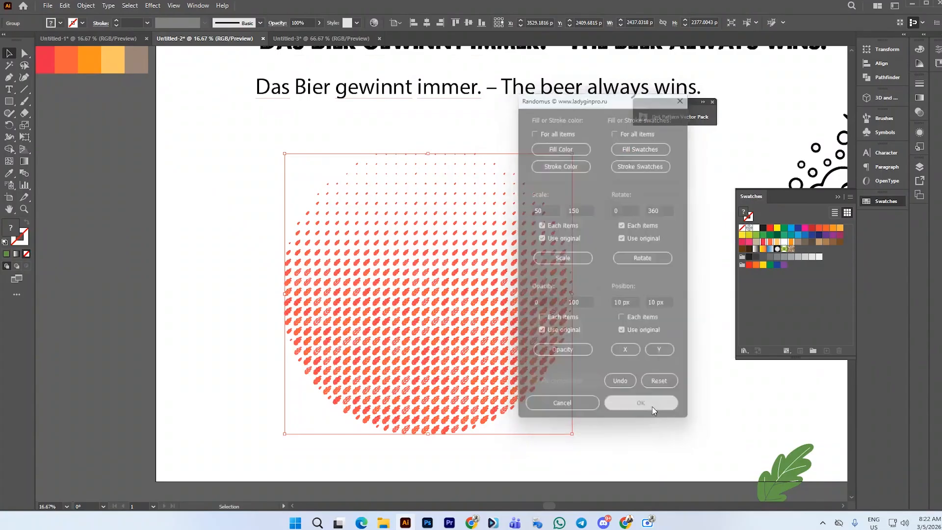
{"action": "left_click", "coordinate": [634, 335]}
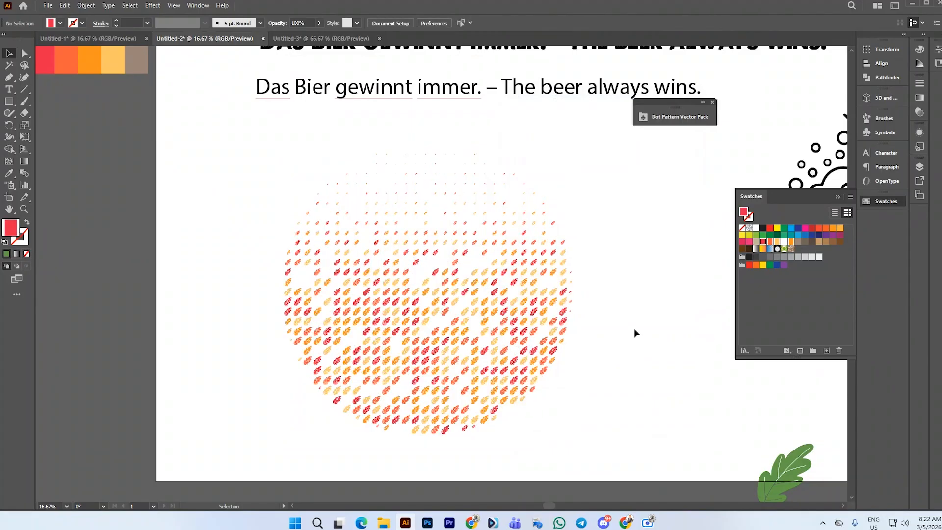
Examine the recoloured leaf halftone against the grey canvas beside the artboard and return it to the artboard
{"action": "left_click", "coordinate": [422, 380]}
{"action": "left_click", "coordinate": [618, 349]}
{"action": "scroll", "coordinate": [423, 377], "scroll_direction": "up", "scroll_amount": 1}
{"action": "scroll", "coordinate": [473, 353], "scroll_direction": "down", "scroll_amount": 2}
{"action": "left_click", "coordinate": [488, 336]}
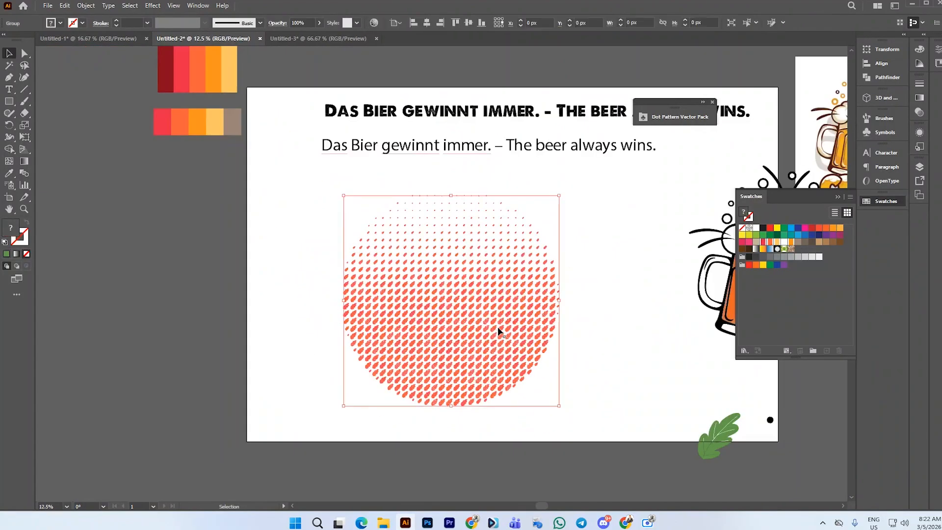
{"action": "left_click_drag", "start_coordinate": [498, 330], "coordinate": [142, 293]}
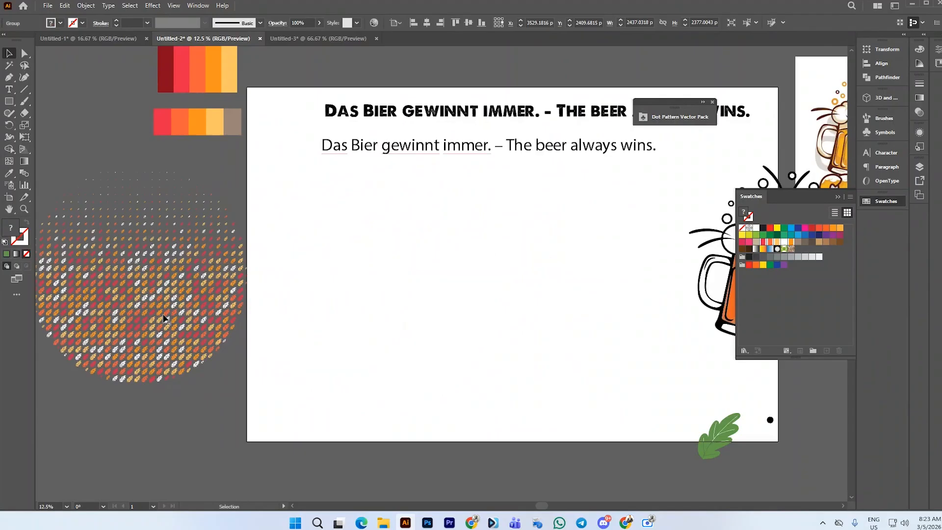
{"action": "scroll", "coordinate": [66, 314], "scroll_direction": "up", "scroll_amount": 3}
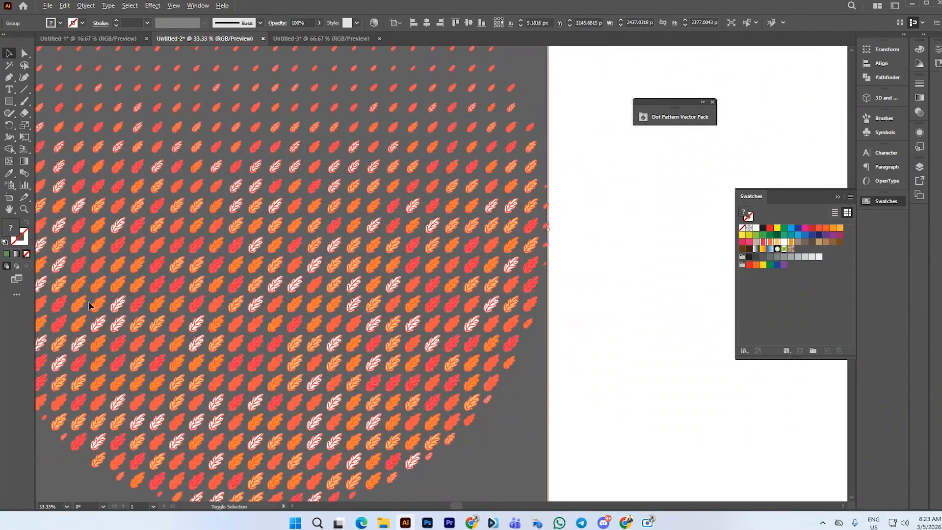
{"action": "left_click", "coordinate": [660, 256]}
{"action": "scroll", "coordinate": [308, 294], "scroll_direction": "down", "scroll_amount": 1}
{"action": "scroll", "coordinate": [282, 294], "scroll_direction": "down", "scroll_amount": 2}
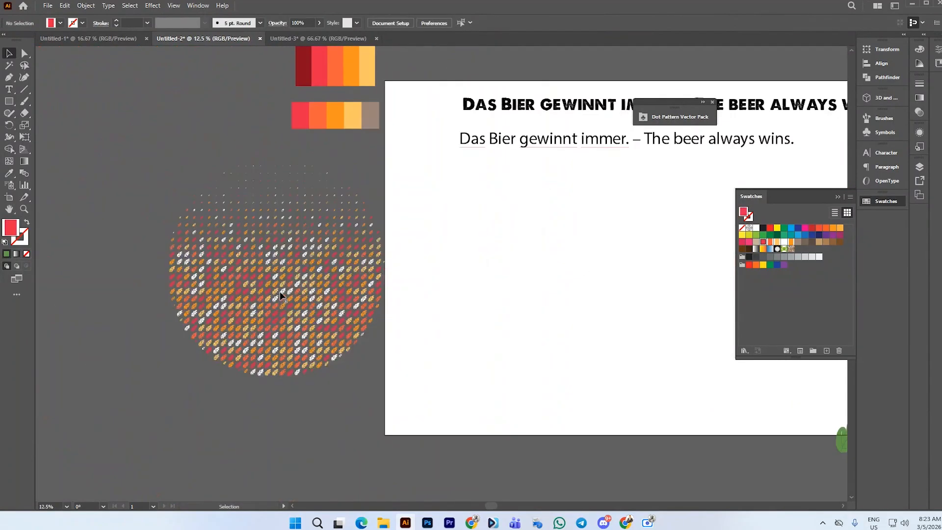
{"action": "left_click_drag", "start_coordinate": [281, 295], "coordinate": [540, 309]}
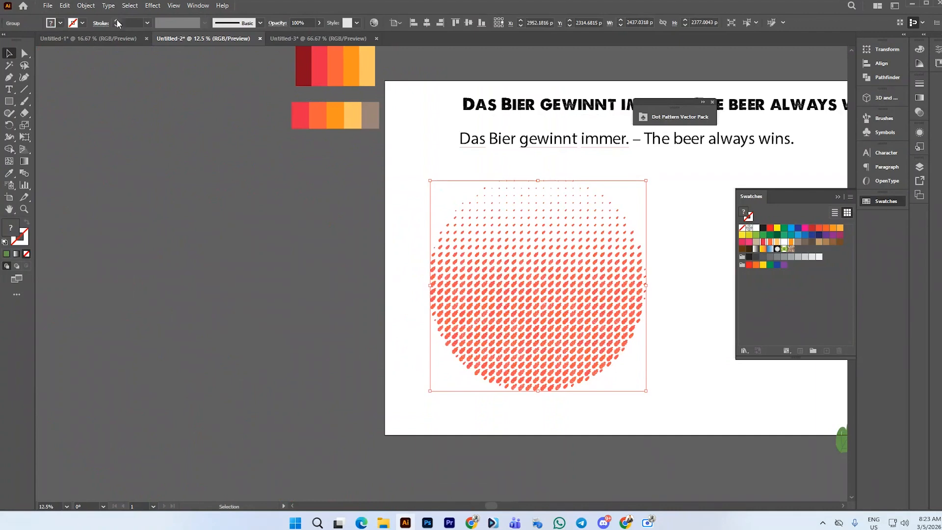
Expand the leaf halftone group with only its fill included
{"action": "left_click", "coordinate": [86, 6]}
{"action": "left_click", "coordinate": [116, 136]}
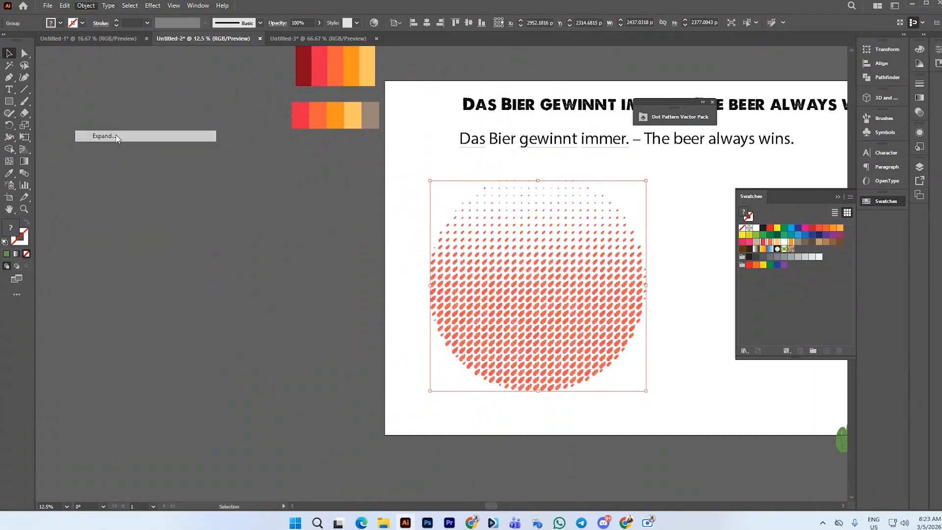
{"action": "left_click", "coordinate": [573, 287]}
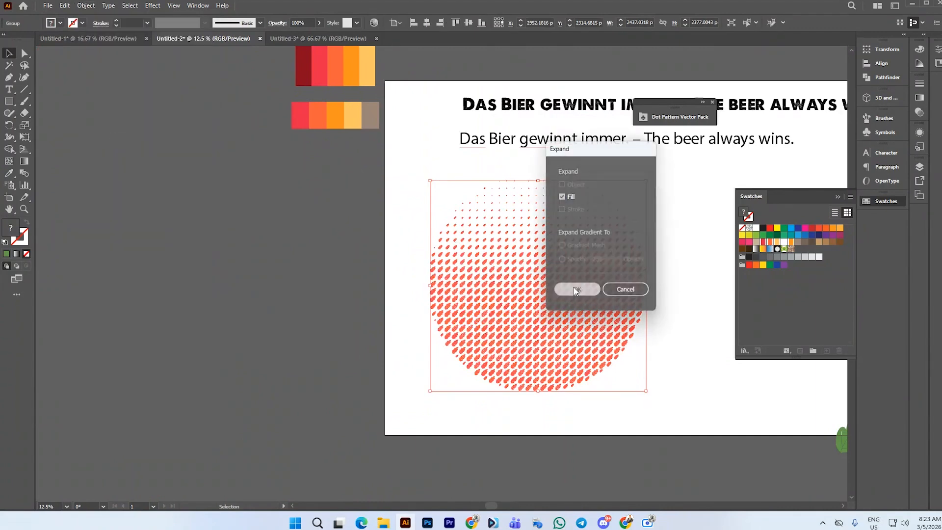
{"action": "left_click", "coordinate": [395, 211]}
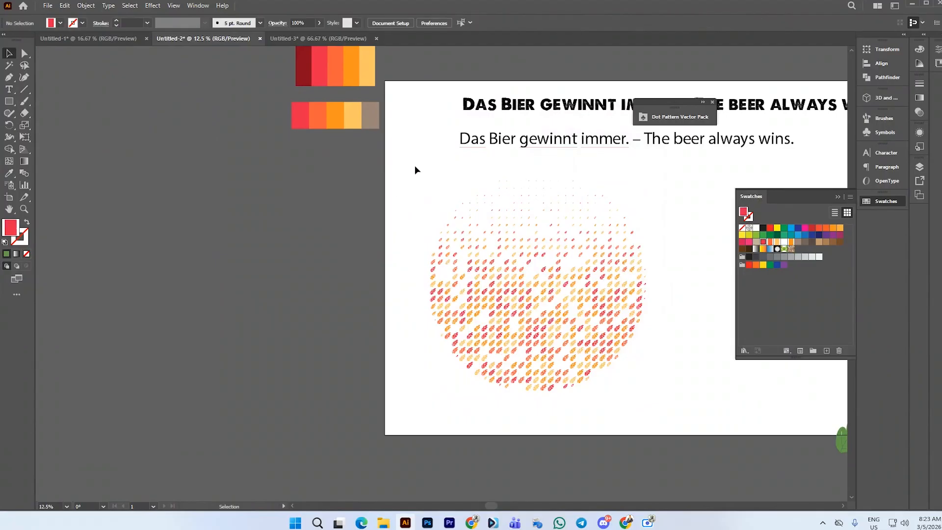
Move the thin, plain-font slogan off the artboard to just above its upper edge
{"action": "left_click_drag", "start_coordinate": [414, 165], "coordinate": [667, 408]}
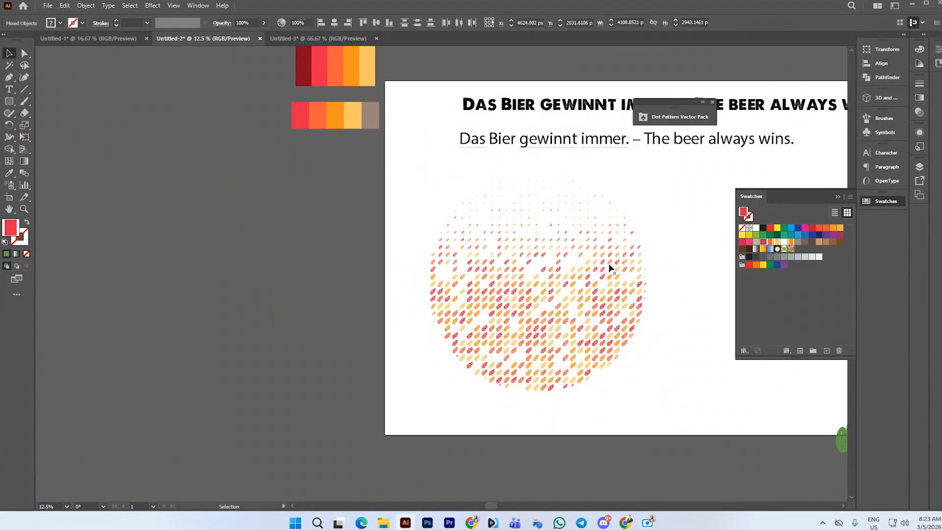
{"action": "left_click_drag", "start_coordinate": [422, 160], "coordinate": [656, 406]}
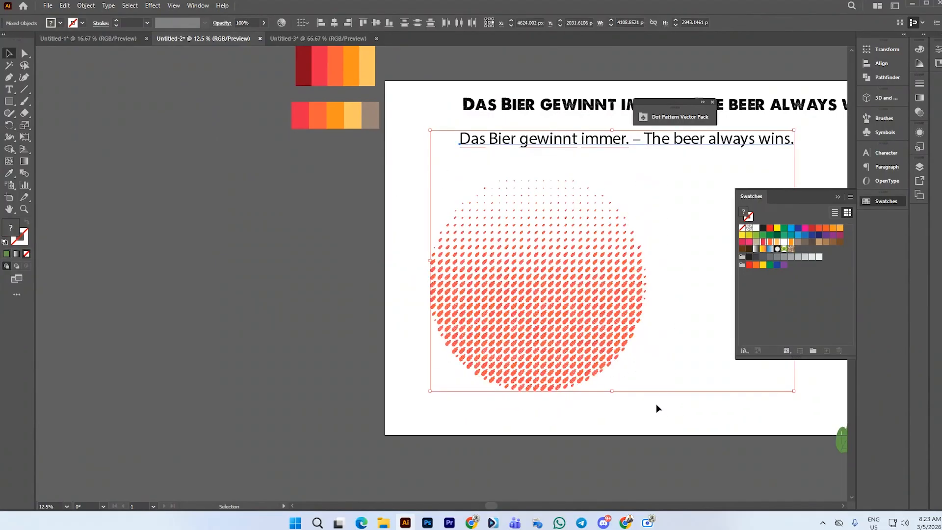
{"action": "left_click", "coordinate": [656, 404]}
{"action": "left_click_drag", "start_coordinate": [535, 143], "coordinate": [536, 72]}
Select the whole leaf halftone and move it into the Untitled-3 document with the red slogan and beer mugs
{"action": "left_click_drag", "start_coordinate": [425, 163], "coordinate": [662, 418]}
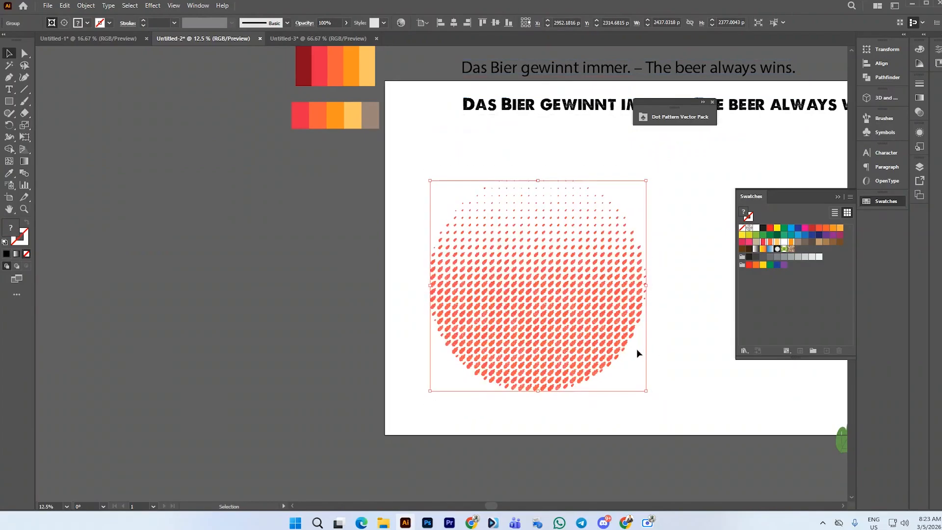
{"action": "scroll", "coordinate": [207, 241], "scroll_direction": "down", "scroll_amount": 1}
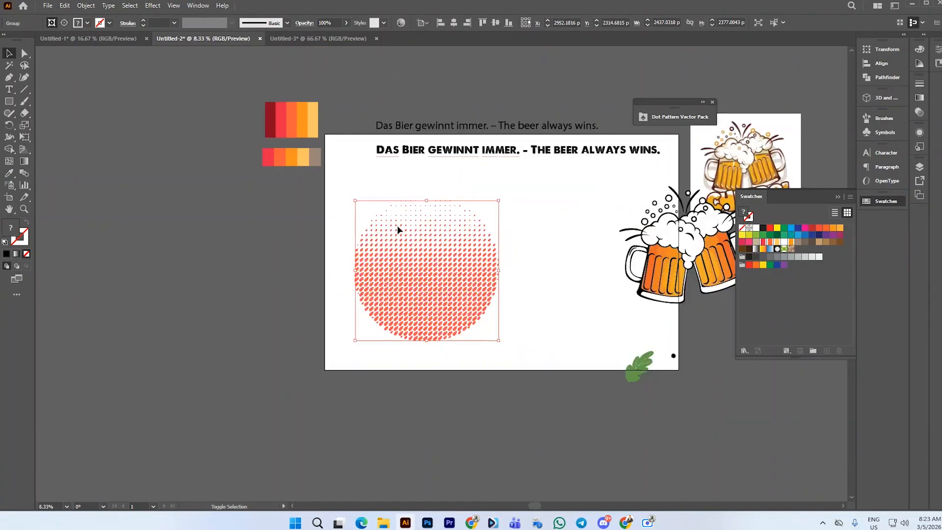
{"action": "scroll", "coordinate": [398, 226], "scroll_direction": "up", "scroll_amount": 1}
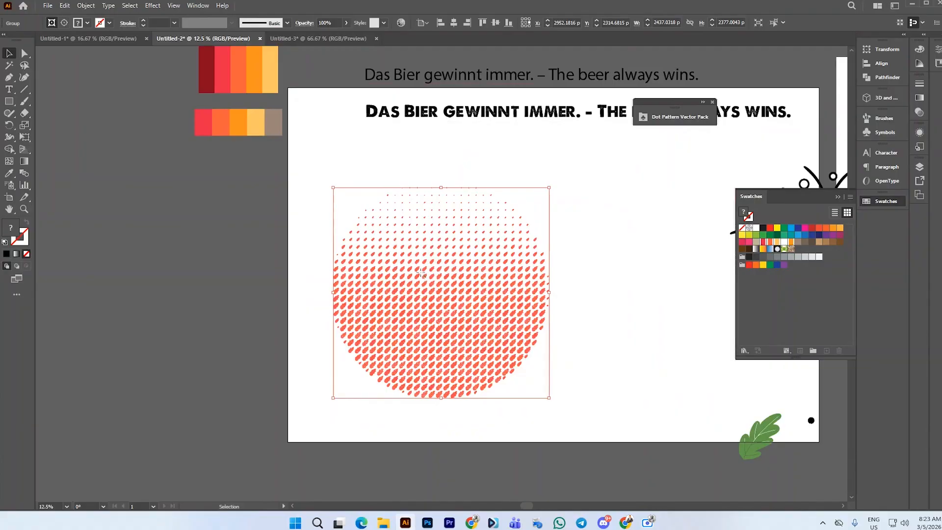
{"action": "left_click_drag", "start_coordinate": [421, 273], "coordinate": [339, 62]}
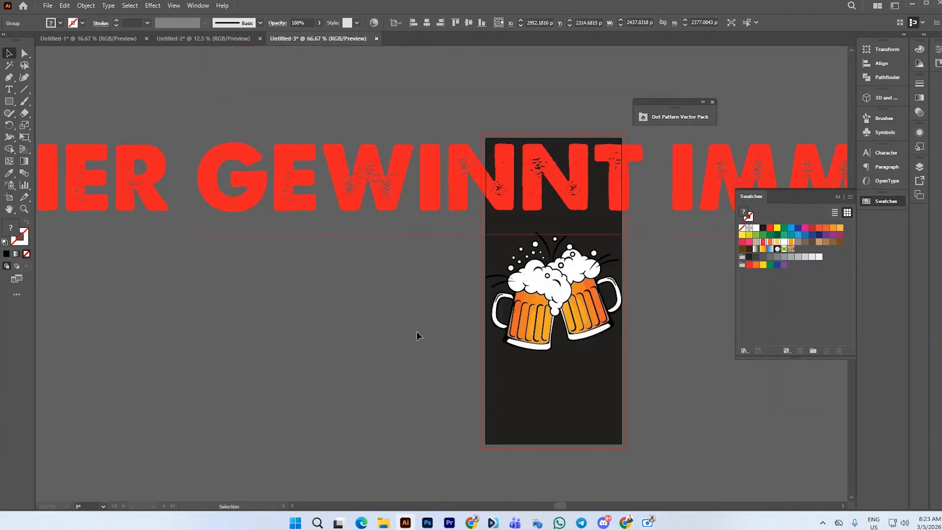
{"action": "left_click_drag", "start_coordinate": [417, 331], "coordinate": [419, 330]}
Scale the leaf halftone down proportionally to about 280 × 273 px and place it beside the dark artboard
{"action": "scroll", "coordinate": [445, 305], "scroll_direction": "down", "scroll_amount": 3}
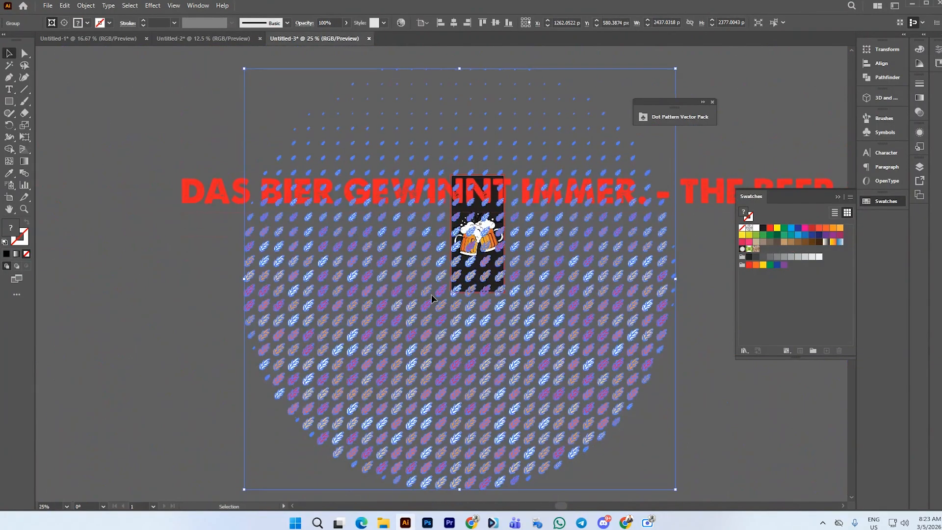
{"action": "scroll", "coordinate": [434, 304], "scroll_direction": "down", "scroll_amount": 2}
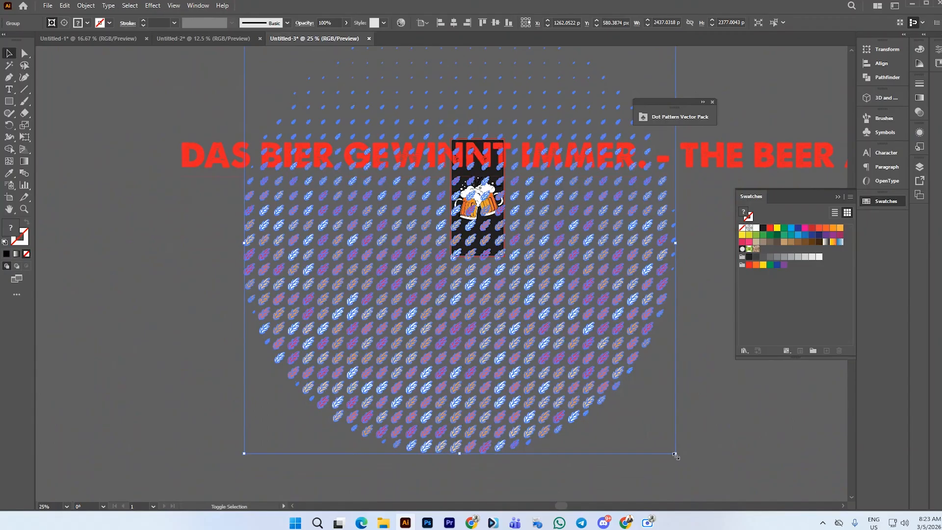
{"action": "left_click_drag", "start_coordinate": [669, 447], "coordinate": [510, 267]}
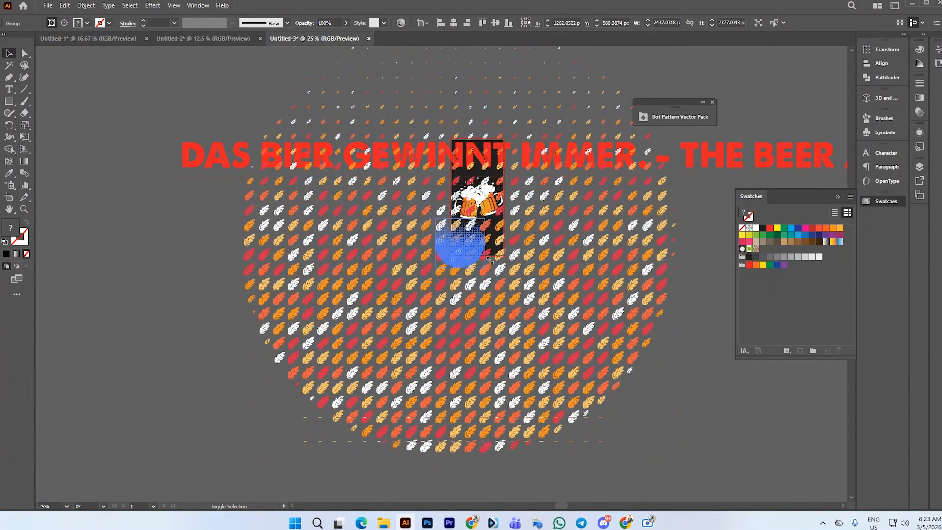
{"action": "scroll", "coordinate": [452, 235], "scroll_direction": "up", "scroll_amount": 2}
{"action": "scroll", "coordinate": [452, 235], "scroll_direction": "up", "scroll_amount": 3}
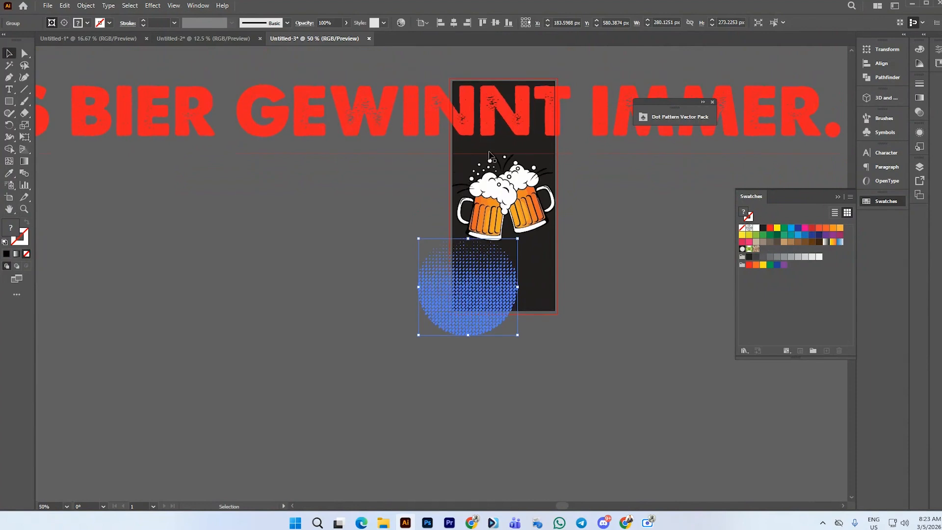
{"action": "left_click", "coordinate": [395, 259]}
{"action": "left_click_drag", "start_coordinate": [461, 277], "coordinate": [369, 274]}
Move the beer mugs onto the leaf halftone, bring them to the front and centre them over the circle
{"action": "left_click", "coordinate": [506, 206]}
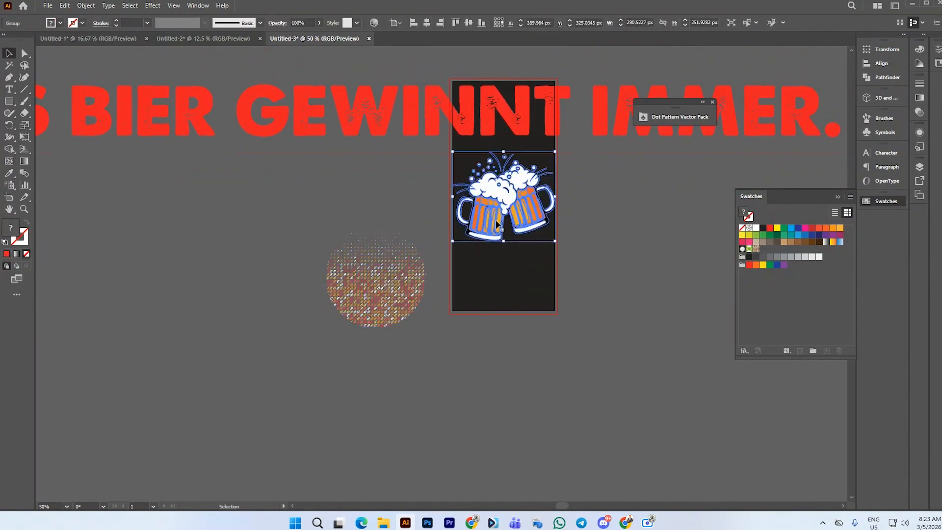
{"action": "left_click_drag", "start_coordinate": [505, 206], "coordinate": [430, 259]}
{"action": "right_click", "coordinate": [456, 268]}
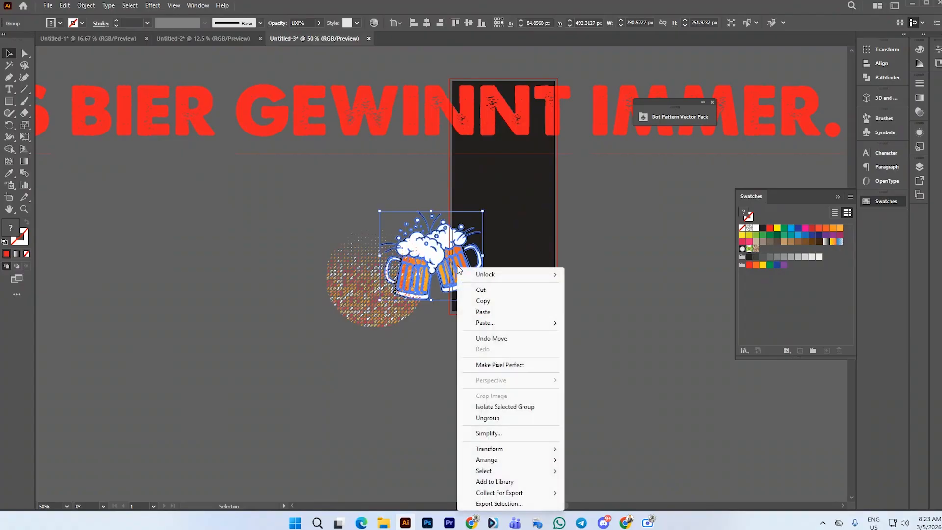
{"action": "mouse_move", "coordinate": [498, 461]}
{"action": "left_click", "coordinate": [610, 460]}
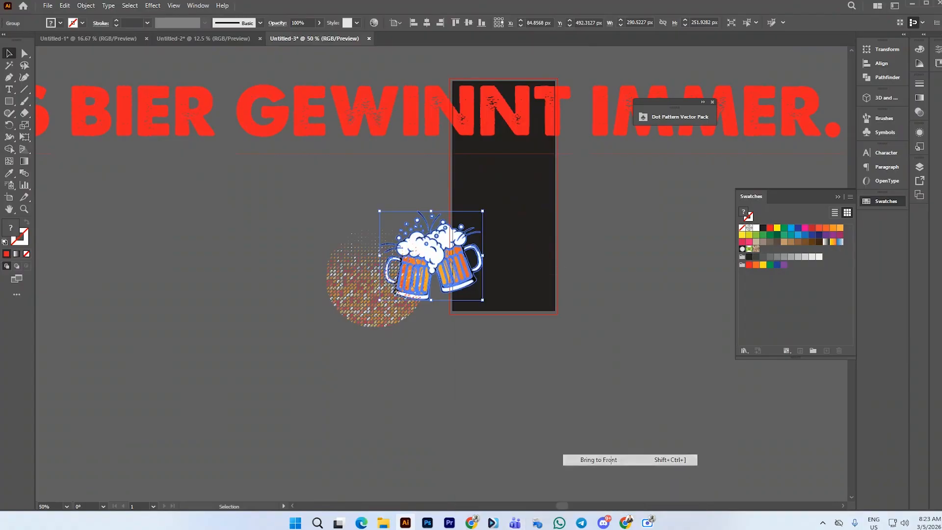
{"action": "key", "text": "ctrl+plus"}
{"action": "key", "text": "ctrl+plus"}
{"action": "left_click_drag", "start_coordinate": [498, 275], "coordinate": [382, 313]}
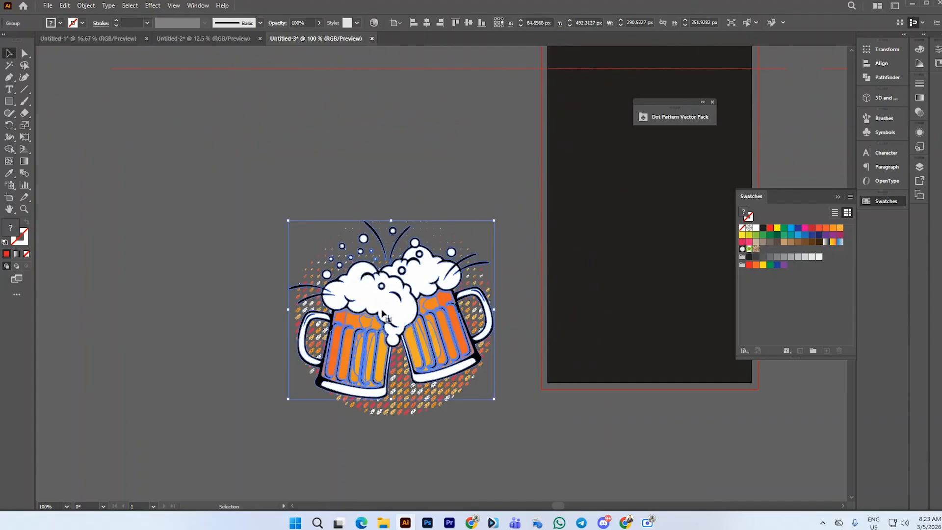
Select the beer mugs with the leaf halftone, scale both down to about 231 × 219 px and place them on the dark artboard
{"action": "left_click_drag", "start_coordinate": [301, 189], "coordinate": [431, 330]}
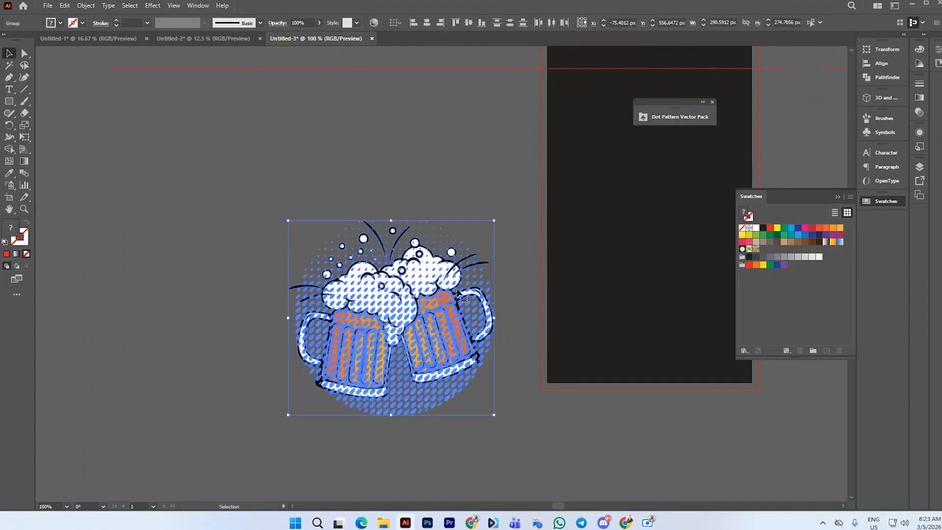
{"action": "scroll", "coordinate": [450, 306], "scroll_direction": "down", "scroll_amount": 1}
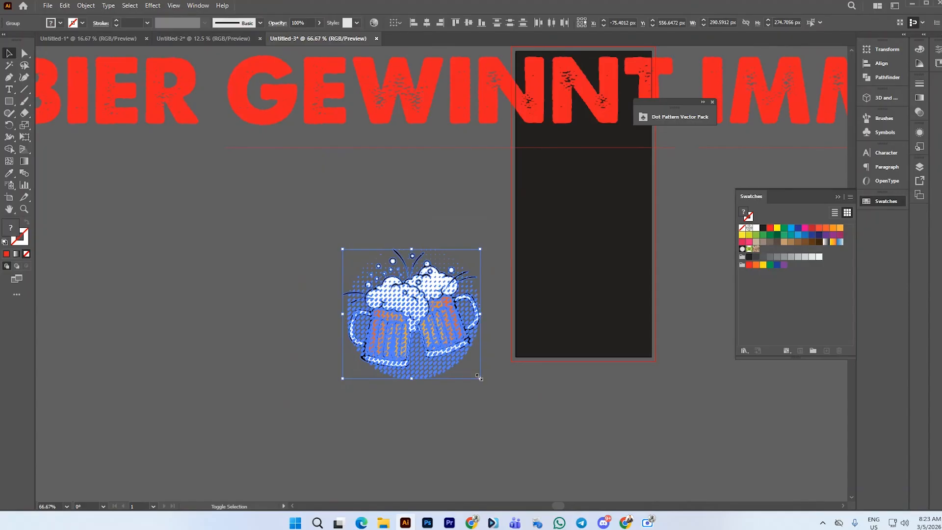
{"action": "left_click_drag", "start_coordinate": [479, 379], "coordinate": [615, 239]}
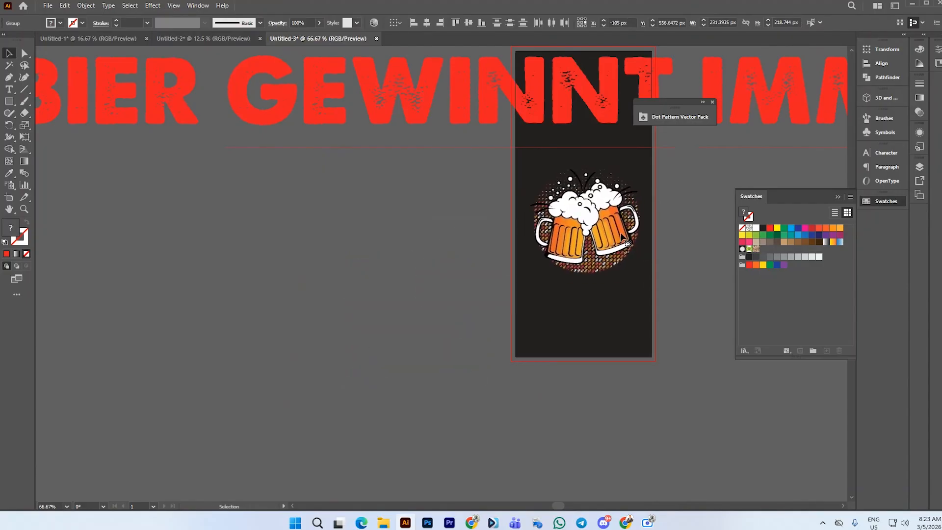
{"action": "left_click", "coordinate": [686, 224]}
{"action": "scroll", "coordinate": [673, 225], "scroll_direction": "up", "scroll_amount": 1}
{"action": "scroll", "coordinate": [673, 225], "scroll_direction": "up", "scroll_amount": 1}
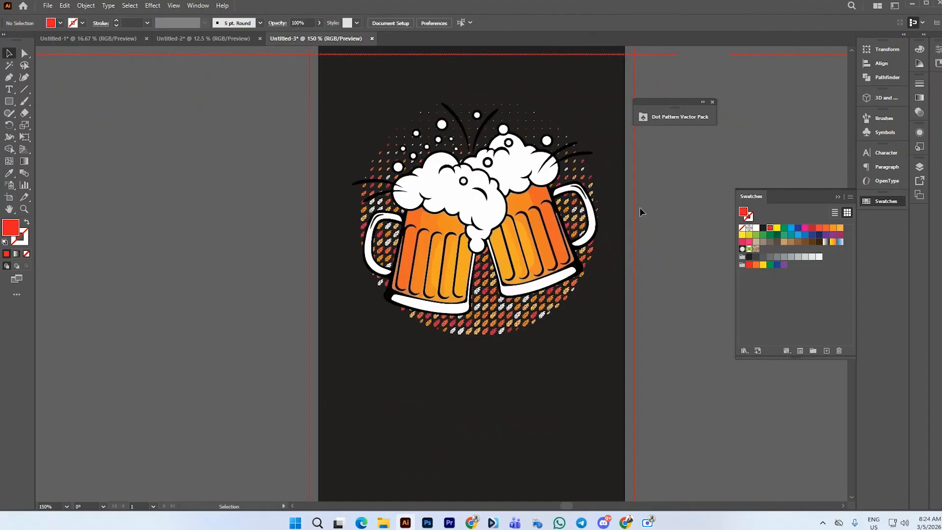
Switch to the Untitled-2 document and move its beer mugs onto the round leaf halftone
{"action": "left_click", "coordinate": [233, 38]}
{"action": "left_click", "coordinate": [579, 218]}
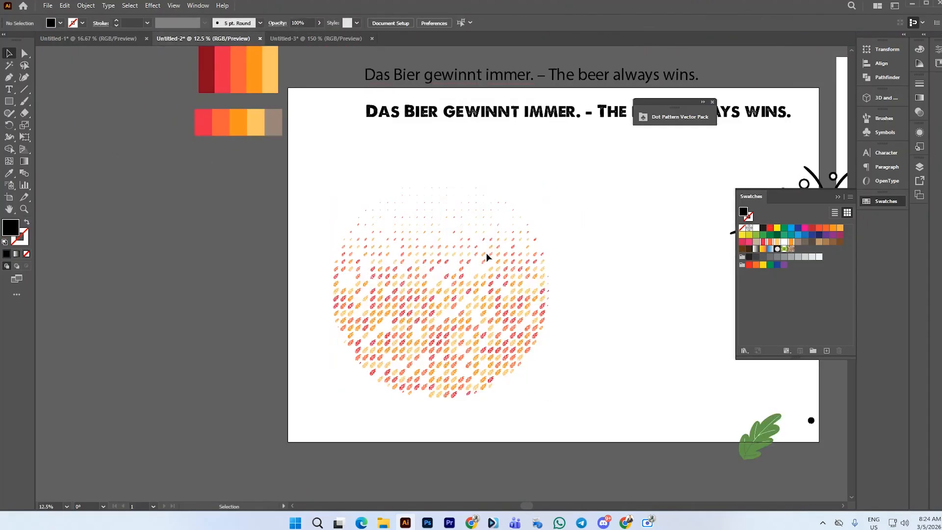
{"action": "scroll", "coordinate": [528, 231], "scroll_direction": "down", "scroll_amount": 1}
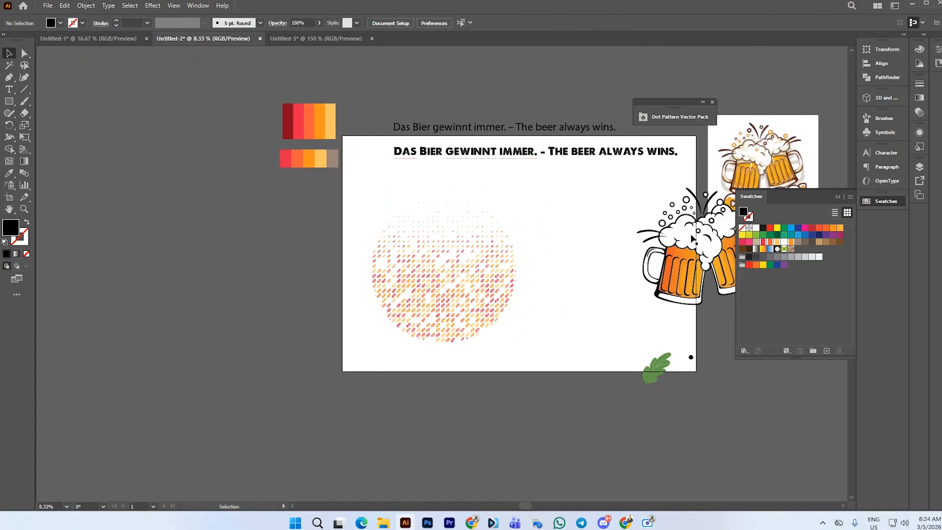
{"action": "left_click_drag", "start_coordinate": [691, 239], "coordinate": [432, 273]}
{"action": "left_click", "coordinate": [551, 253]}
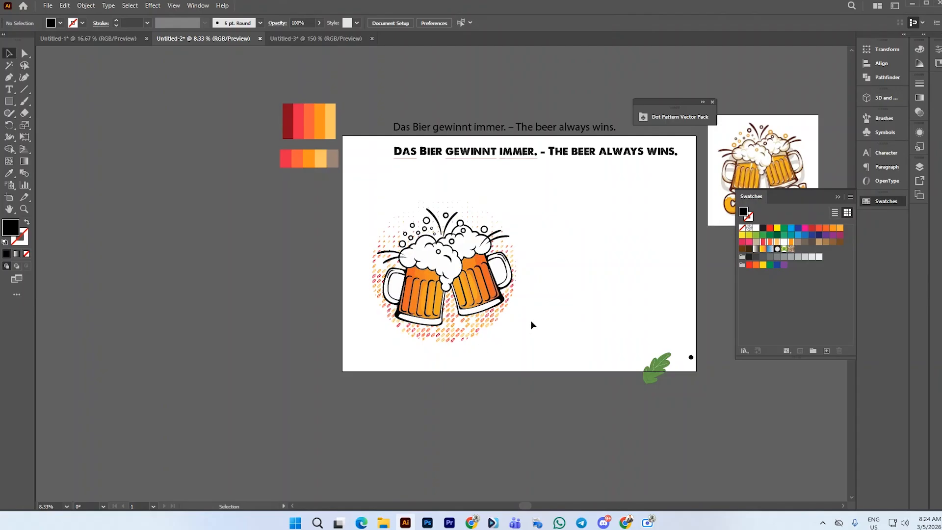
Move the green leaf off the artboard below the colour palettes and scale it down to about 196 × 214 px
{"action": "left_click", "coordinate": [656, 360]}
{"action": "left_click", "coordinate": [565, 294]}
{"action": "left_click", "coordinate": [651, 368]}
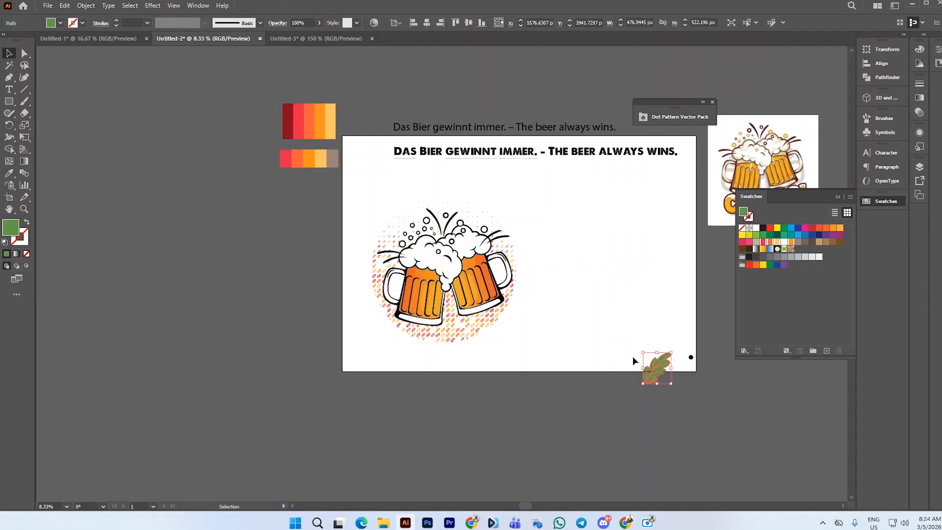
{"action": "left_click_drag", "start_coordinate": [652, 368], "coordinate": [319, 222]}
{"action": "key", "text": "ctrl+plus"}
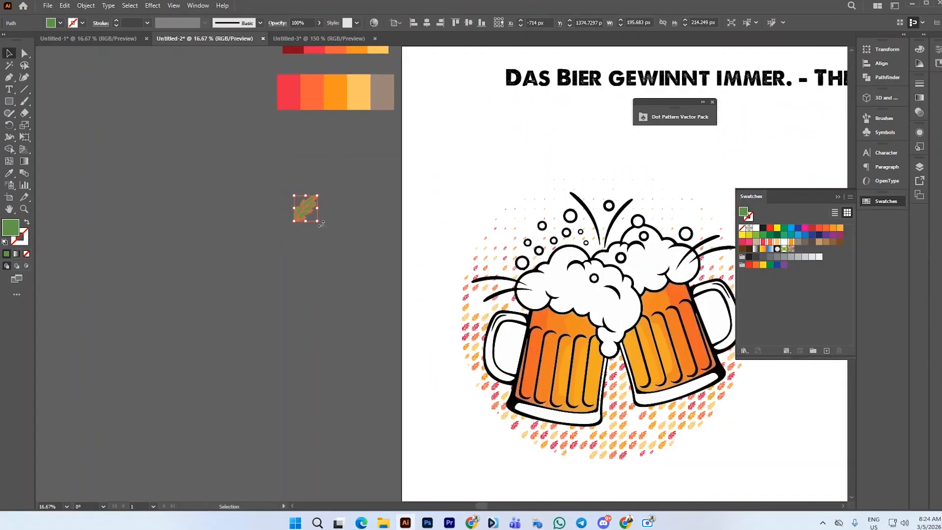
{"action": "key", "text": "ctrl+plus"}
Paste a copy of the green leaf in front of the original and reflect it left to right
{"action": "right_click", "coordinate": [305, 210]}
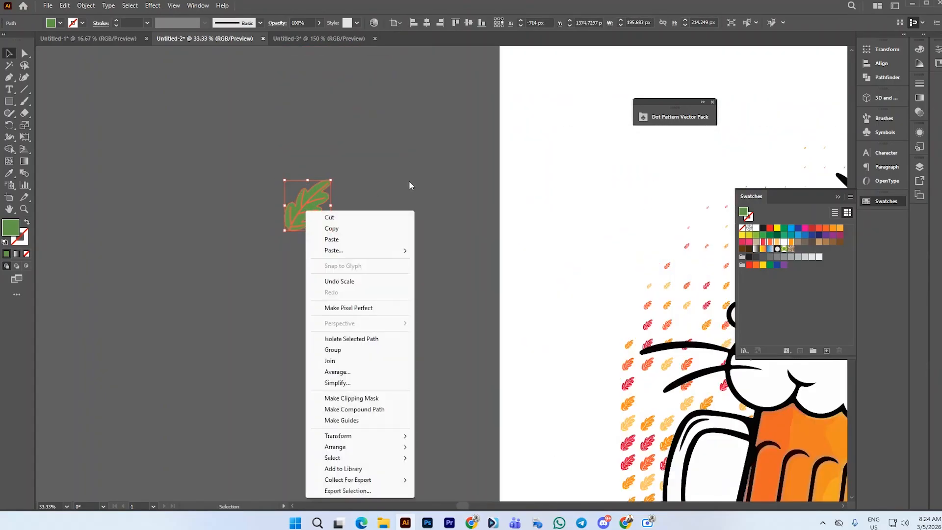
{"action": "key", "text": "Escape"}
{"action": "key", "text": "a"}
{"action": "key", "text": "ctrl+a"}
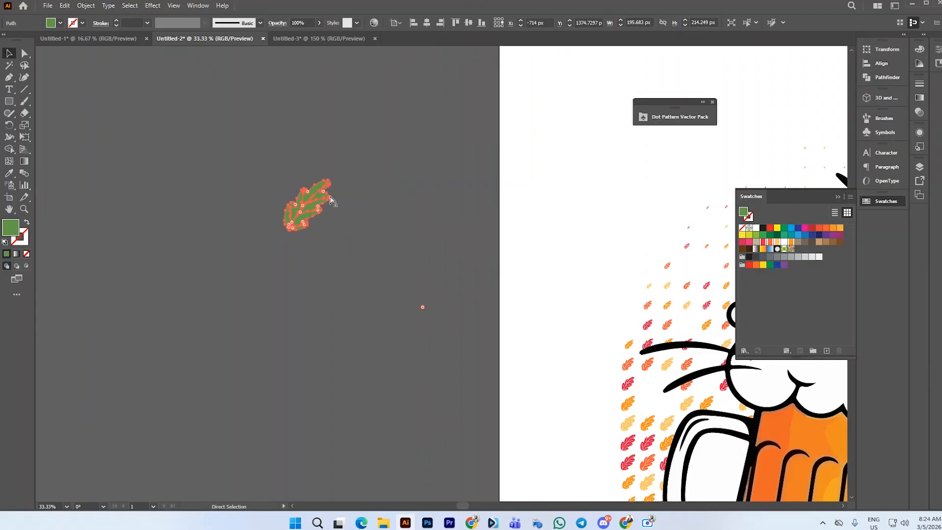
{"action": "key", "text": "v"}
{"action": "right_click", "coordinate": [312, 205]}
{"action": "mouse_move", "coordinate": [361, 443]}
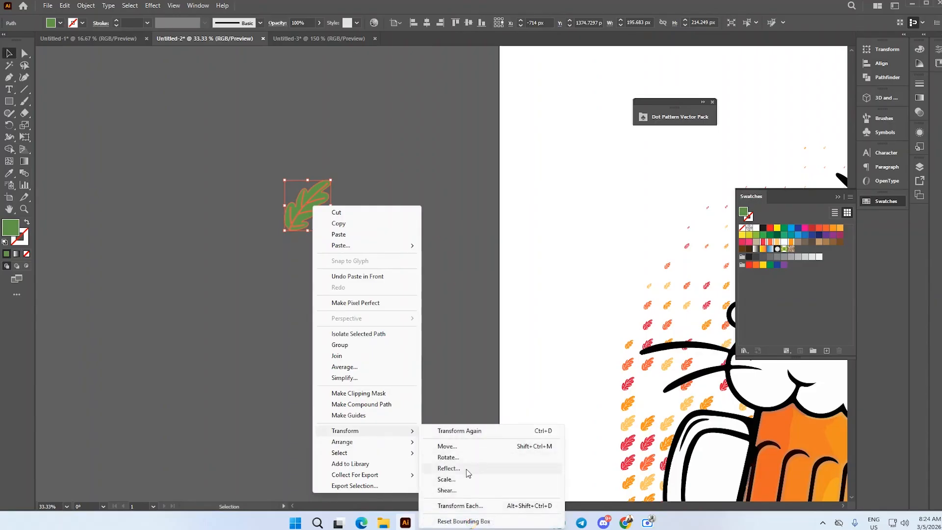
{"action": "left_click", "coordinate": [466, 469]}
{"action": "left_click", "coordinate": [737, 293]}
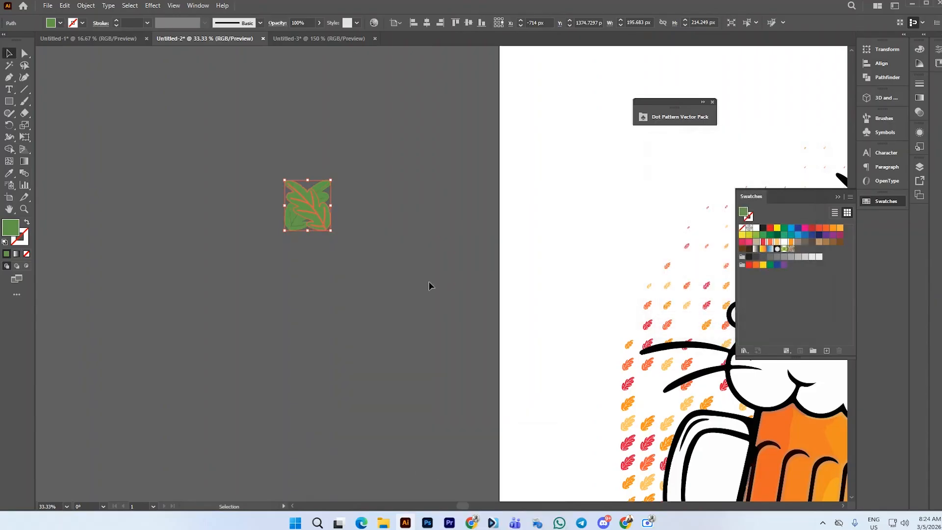
Move the mirrored leaf beside the original to form a symmetrical pair and align the two leaves by their vertical centres
{"action": "left_click", "coordinate": [238, 167]}
{"action": "scroll", "coordinate": [249, 167], "scroll_direction": "up", "scroll_amount": 2}
{"action": "left_click_drag", "start_coordinate": [390, 278], "coordinate": [301, 282]}
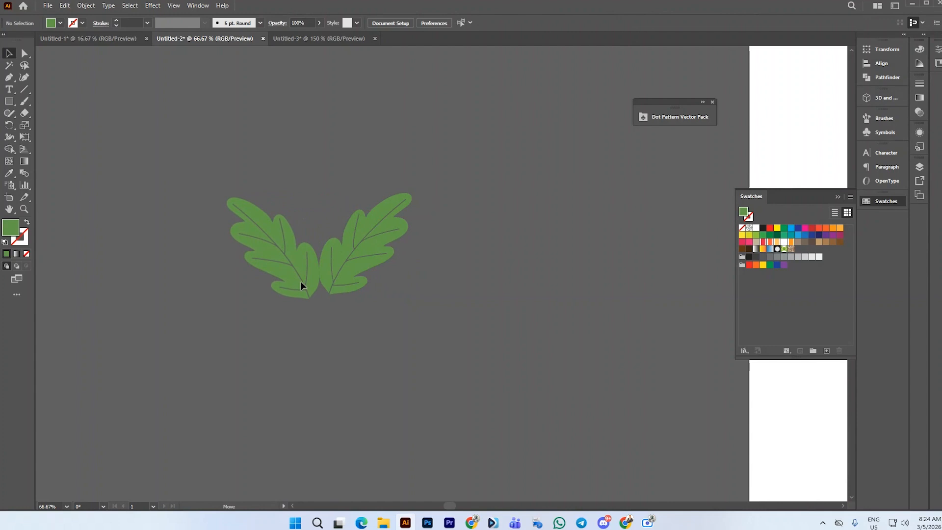
{"action": "left_click", "coordinate": [300, 281]}
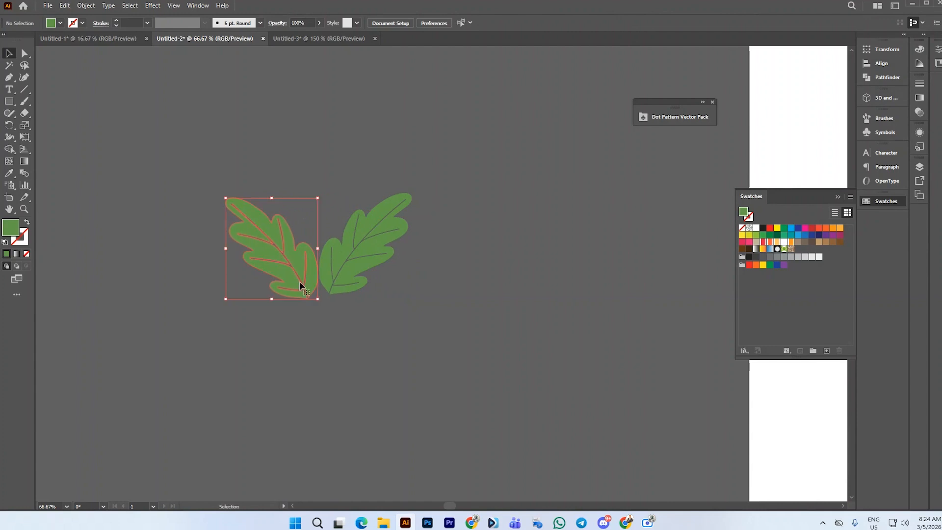
{"action": "left_click", "coordinate": [359, 267], "text": "shift"}
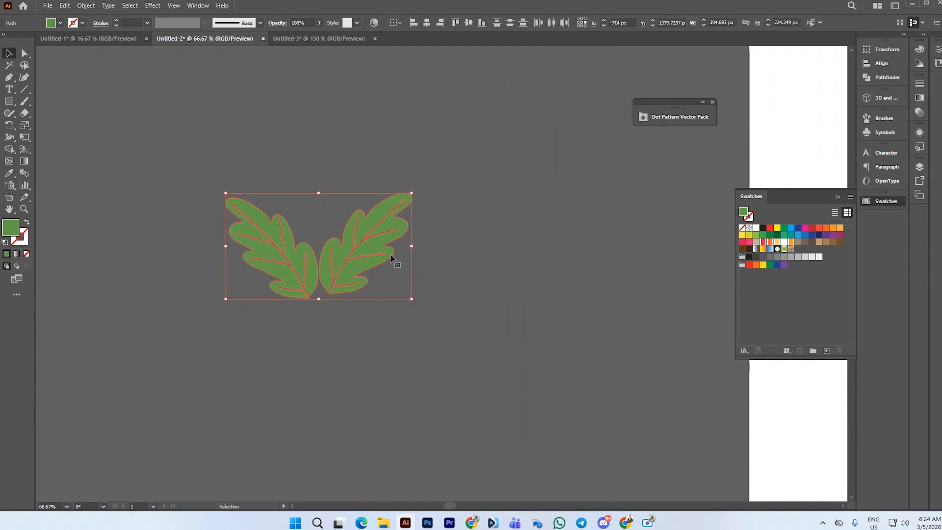
{"action": "left_click", "coordinate": [469, 23]}
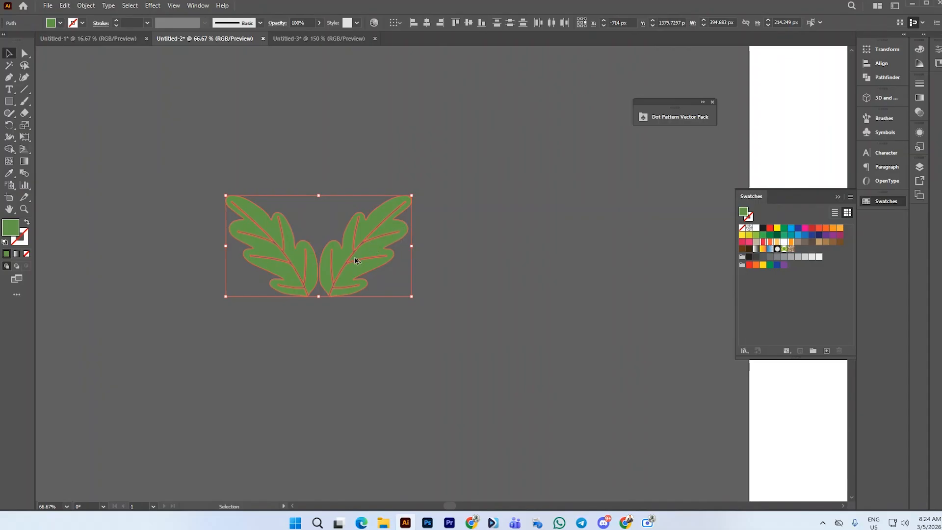
Duplicate the leaf pair directly above itself and scale the copy down to about 313 × 170 px
{"action": "left_click_drag", "start_coordinate": [355, 260], "coordinate": [357, 180]}
{"action": "left_click_drag", "start_coordinate": [411, 213], "coordinate": [348, 202]}
{"action": "scroll", "coordinate": [363, 204], "scroll_direction": "up", "scroll_amount": 1}
{"action": "scroll", "coordinate": [361, 202], "scroll_direction": "down", "scroll_amount": 3}
{"action": "left_click", "coordinate": [422, 177]}
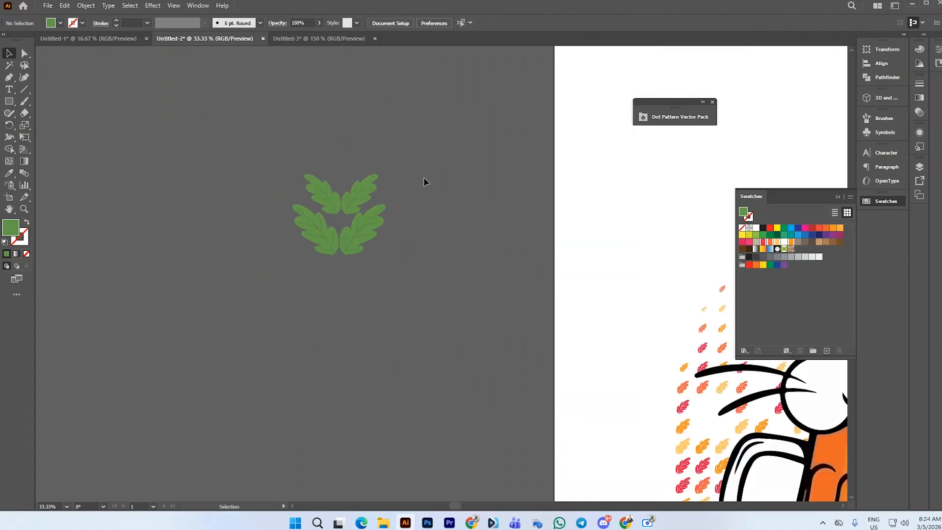
Select all four green leaves and move the cluster onto the white artboard, to the right of the beer mugs
{"action": "scroll", "coordinate": [408, 184], "scroll_direction": "down", "scroll_amount": 2}
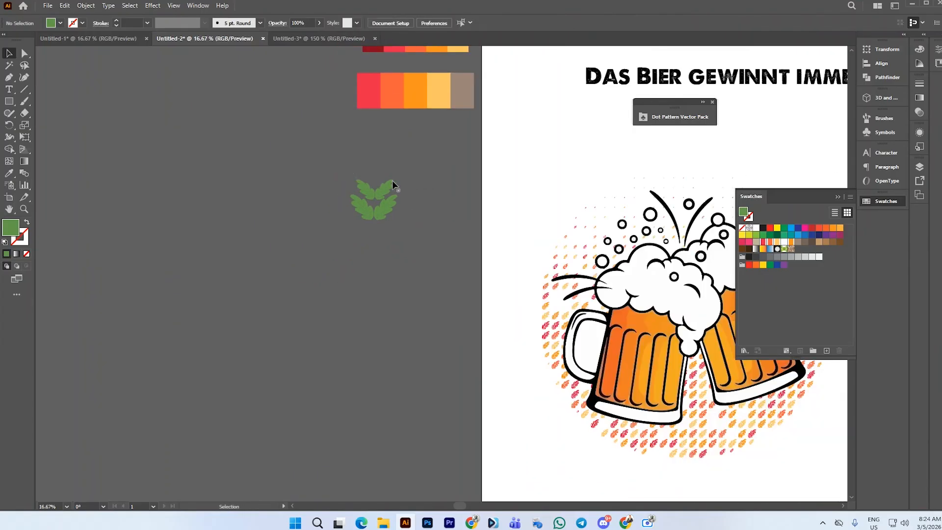
{"action": "scroll", "coordinate": [391, 180], "scroll_direction": "up", "scroll_amount": 2}
{"action": "left_click_drag", "start_coordinate": [321, 172], "coordinate": [374, 200]}
{"action": "left_click_drag", "start_coordinate": [307, 179], "coordinate": [416, 254]}
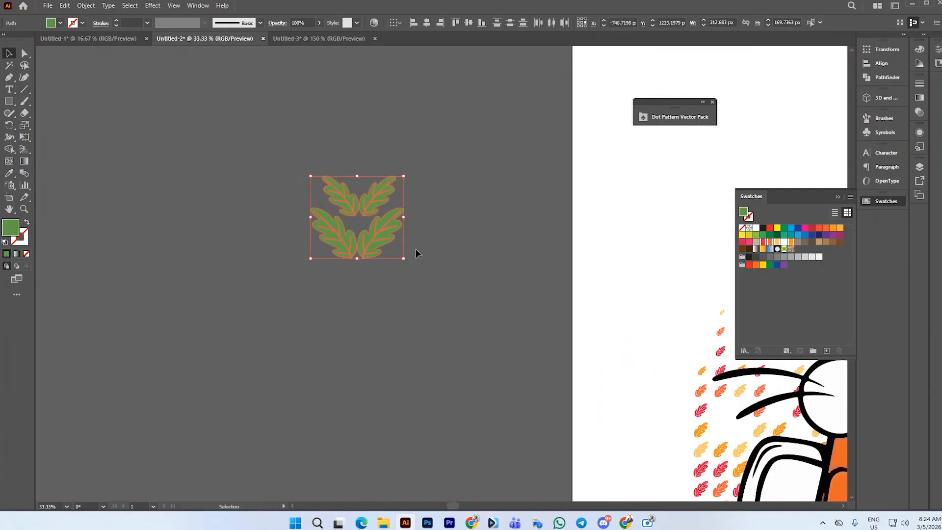
{"action": "left_click", "coordinate": [420, 249]}
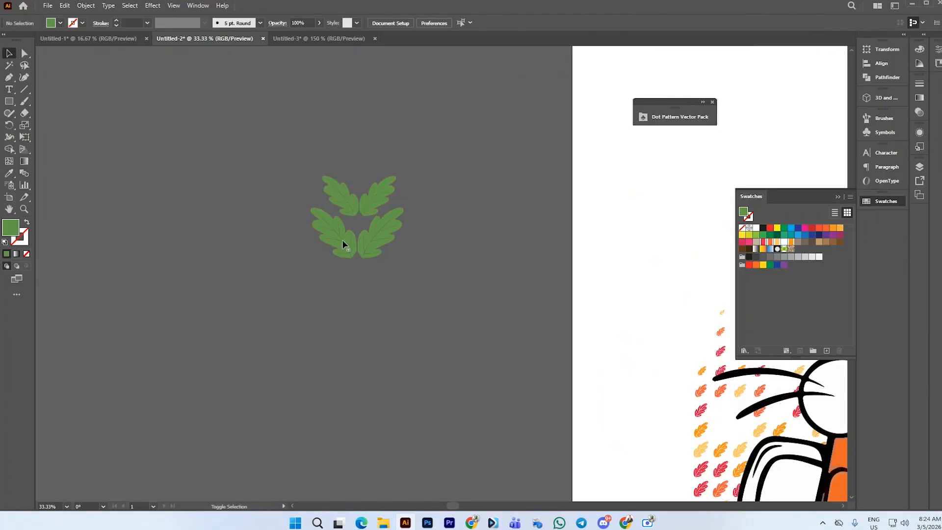
{"action": "scroll", "coordinate": [343, 241], "scroll_direction": "down", "scroll_amount": 2}
{"action": "left_click_drag", "start_coordinate": [377, 252], "coordinate": [314, 199]}
{"action": "scroll", "coordinate": [227, 240], "scroll_direction": "down", "scroll_amount": 2}
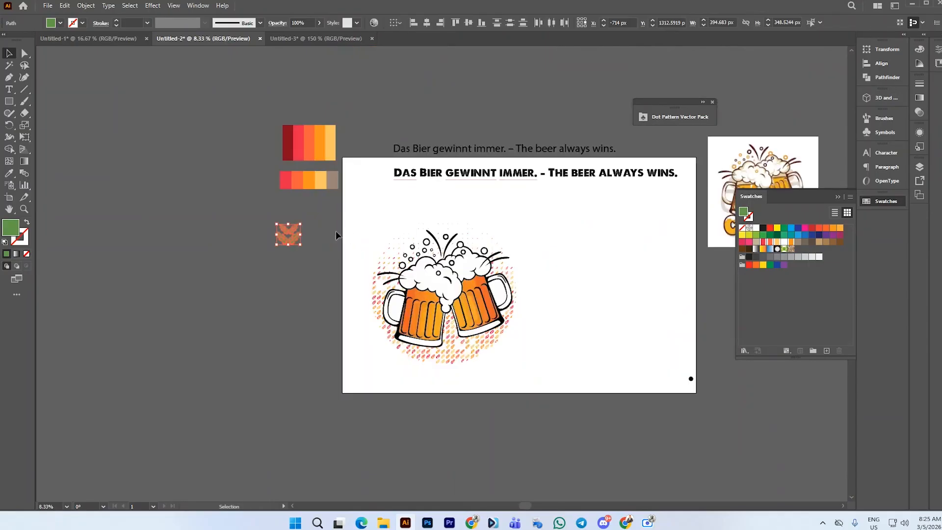
{"action": "left_click_drag", "start_coordinate": [286, 233], "coordinate": [581, 245]}
{"action": "left_click", "coordinate": [542, 298]}
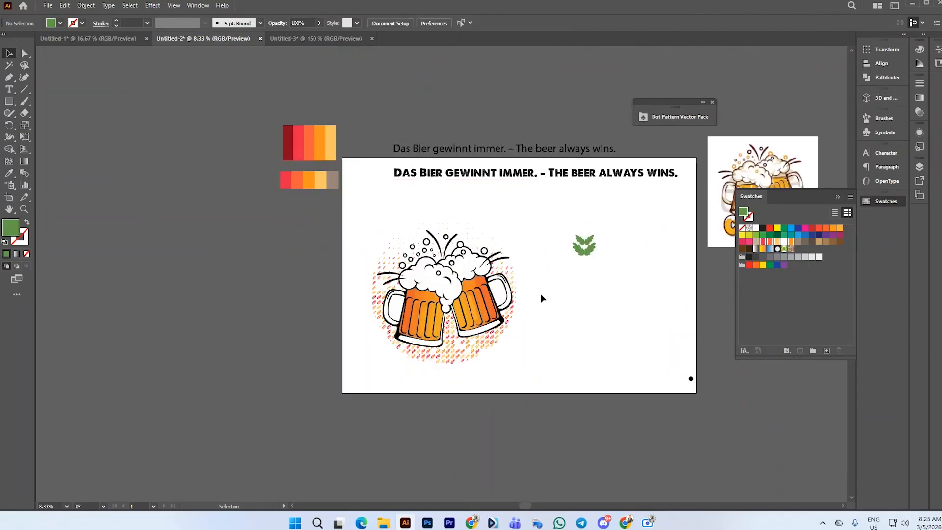
Draw a slanted straight line about 221 px wide and 960 px high to the left of the white artboard
{"action": "scroll", "coordinate": [543, 298], "scroll_direction": "up", "scroll_amount": 1}
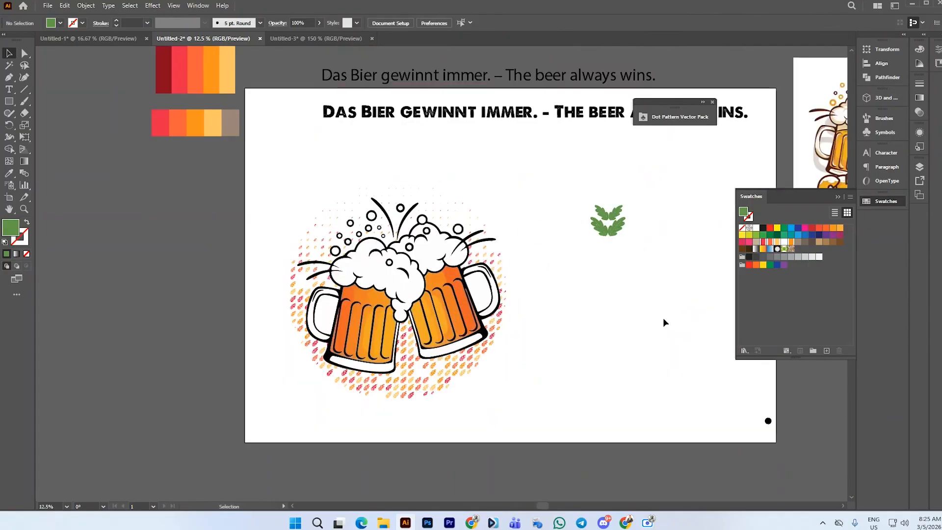
{"action": "left_click", "coordinate": [24, 88]}
{"action": "left_click_drag", "start_coordinate": [156, 251], "coordinate": [175, 335]}
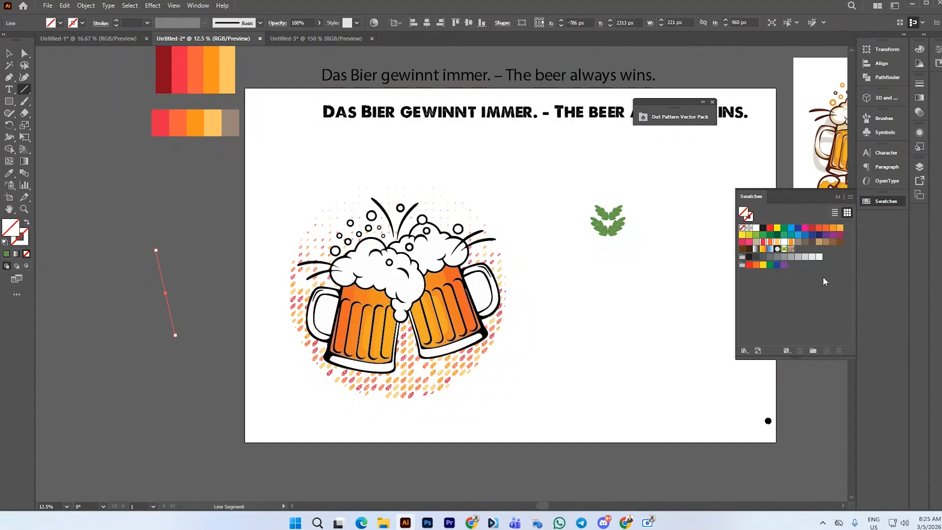
Open the Borders_Novelty brush library and look through its border brushes for the drawn line
{"action": "left_click", "coordinate": [744, 351]}
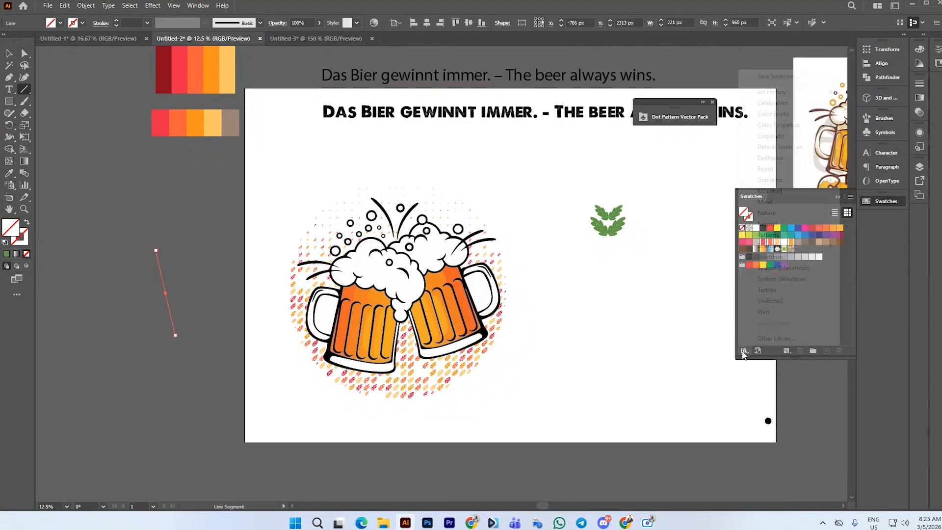
{"action": "left_click", "coordinate": [858, 320]}
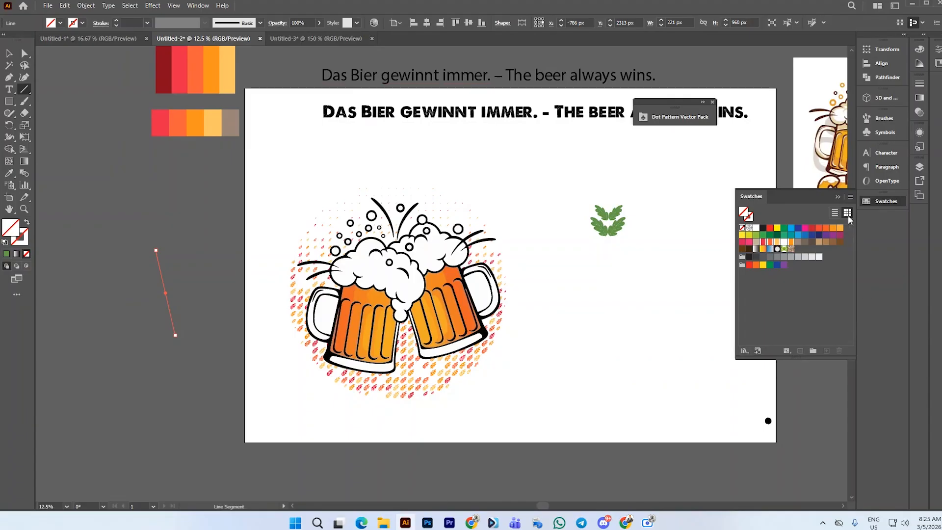
{"action": "left_click", "coordinate": [839, 195]}
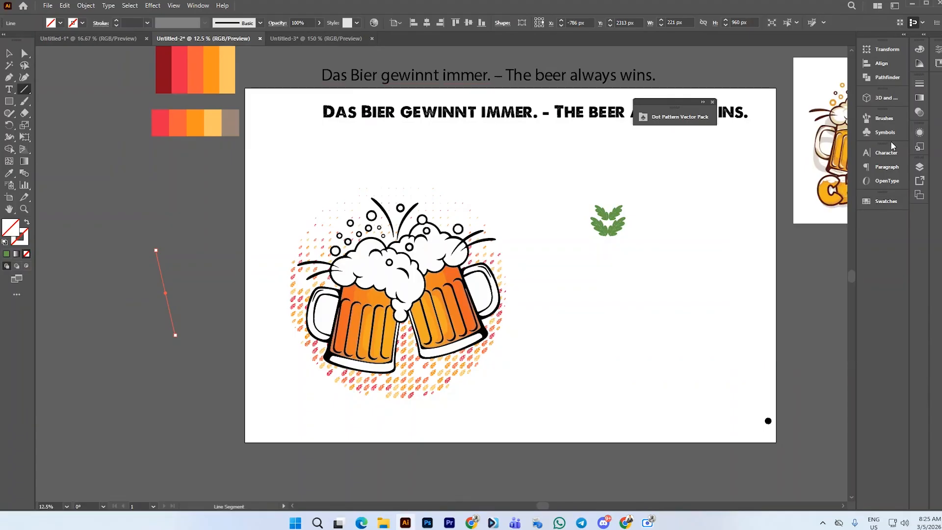
{"action": "left_click", "coordinate": [892, 118]}
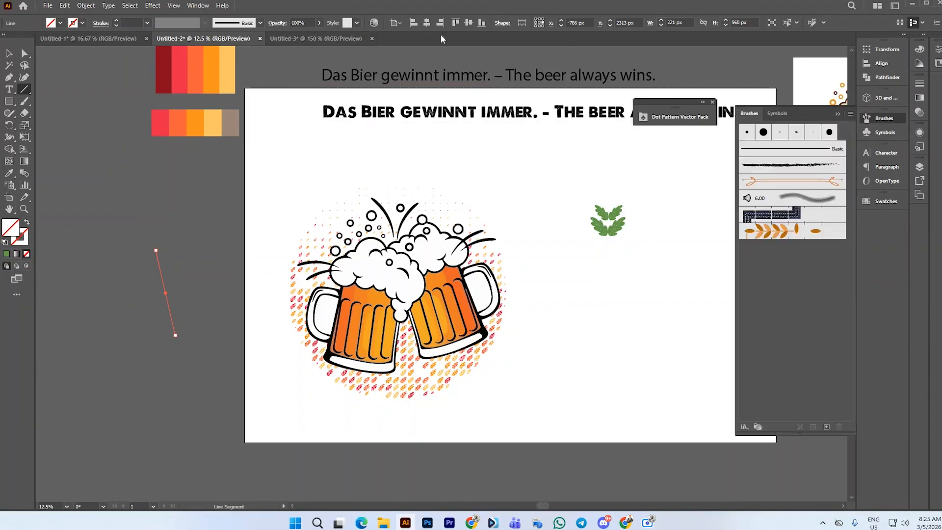
{"action": "left_click", "coordinate": [197, 5]}
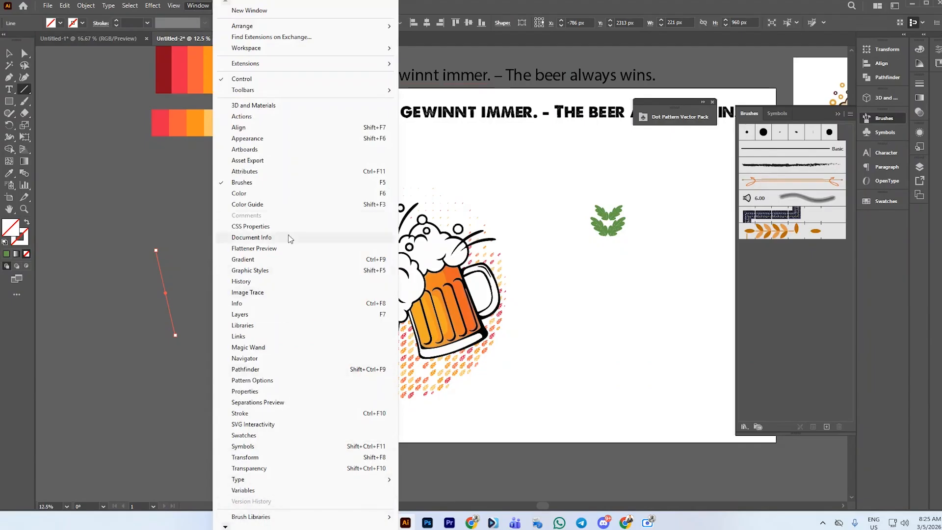
{"action": "left_click", "coordinate": [288, 181]}
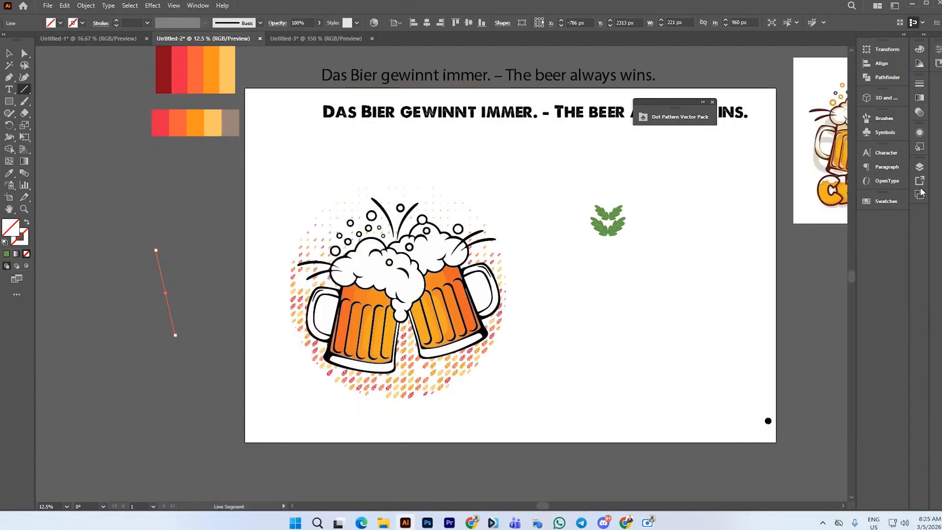
{"action": "left_click", "coordinate": [898, 119]}
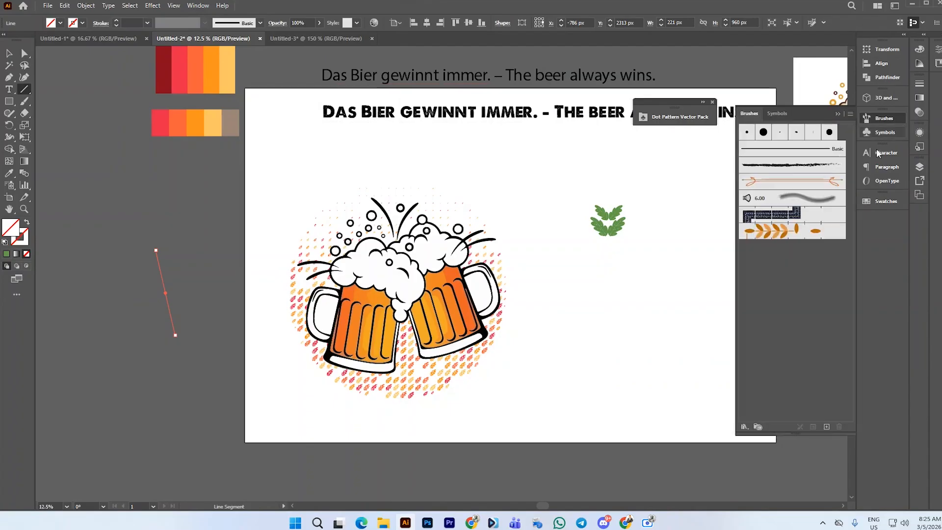
{"action": "left_click", "coordinate": [744, 426]}
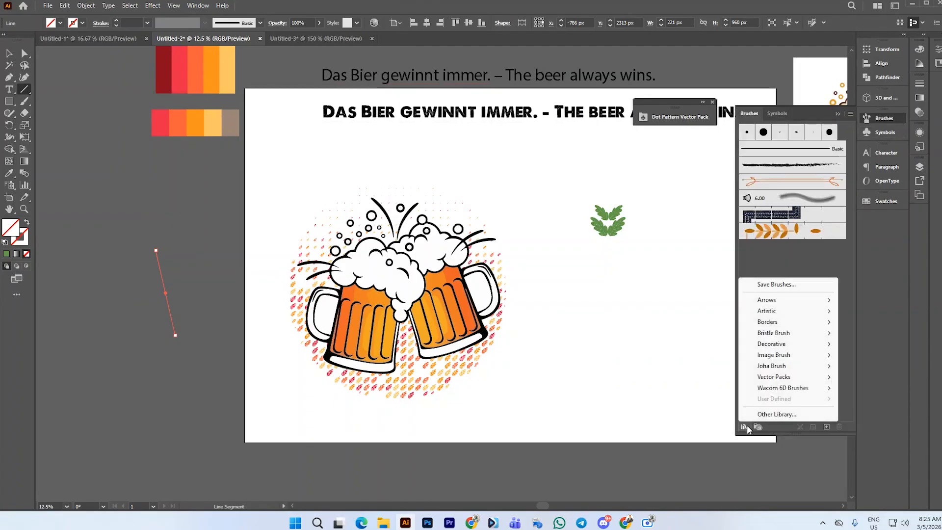
{"action": "mouse_move", "coordinate": [784, 325]}
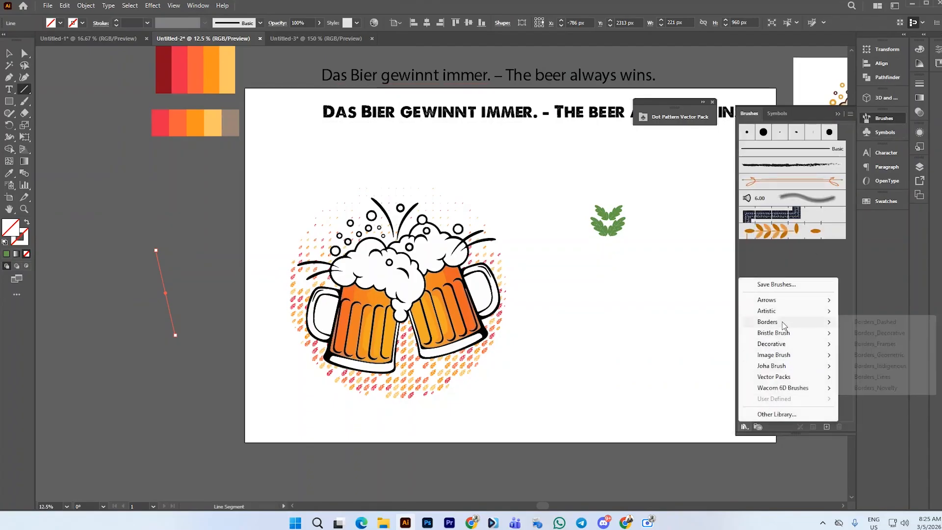
{"action": "left_click", "coordinate": [907, 388]}
{"action": "scroll", "coordinate": [657, 373], "scroll_direction": "down", "scroll_amount": 3}
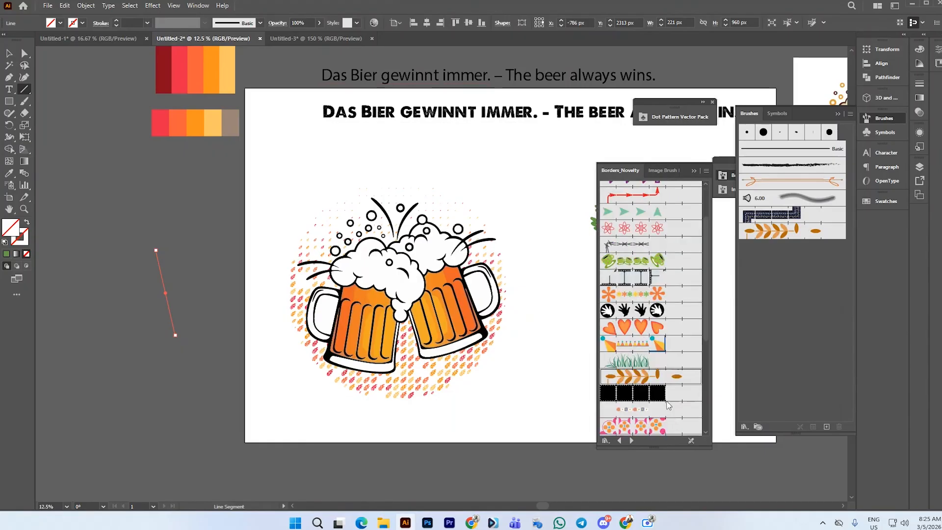
Apply the brown leaf-branch brush from Borders_Novelty to the slanted line and deselect it
{"action": "left_click", "coordinate": [661, 377]}
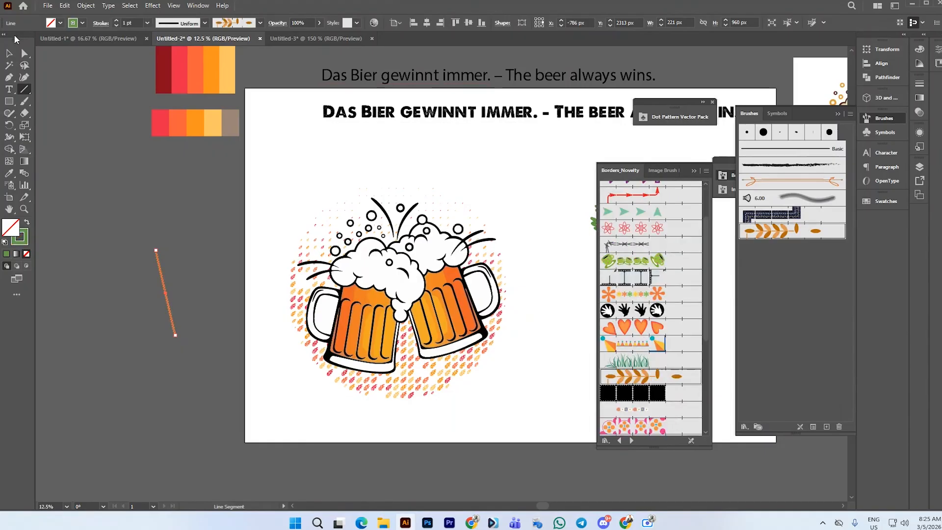
{"action": "left_click", "coordinate": [7, 54]}
{"action": "left_click", "coordinate": [25, 53]}
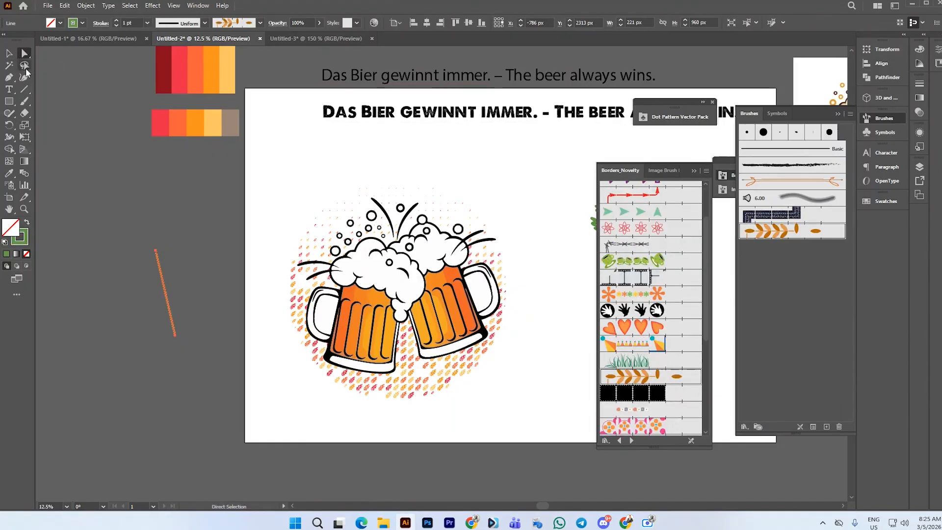
{"action": "left_click", "coordinate": [197, 267]}
Draw a second slanted line with the leaf-branch brush beside the first and lengthen it to about 151 × 1110 px
{"action": "left_click", "coordinate": [24, 90]}
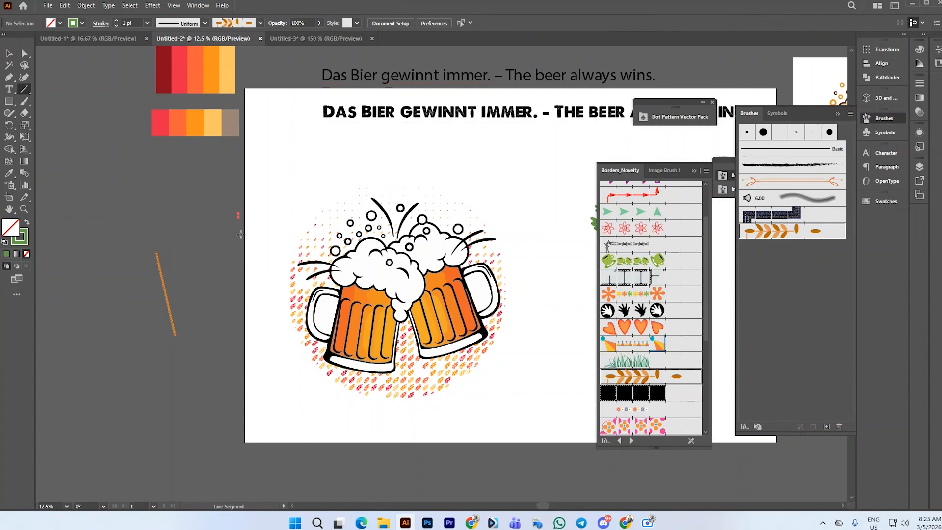
{"action": "left_click_drag", "start_coordinate": [240, 234], "coordinate": [249, 305]}
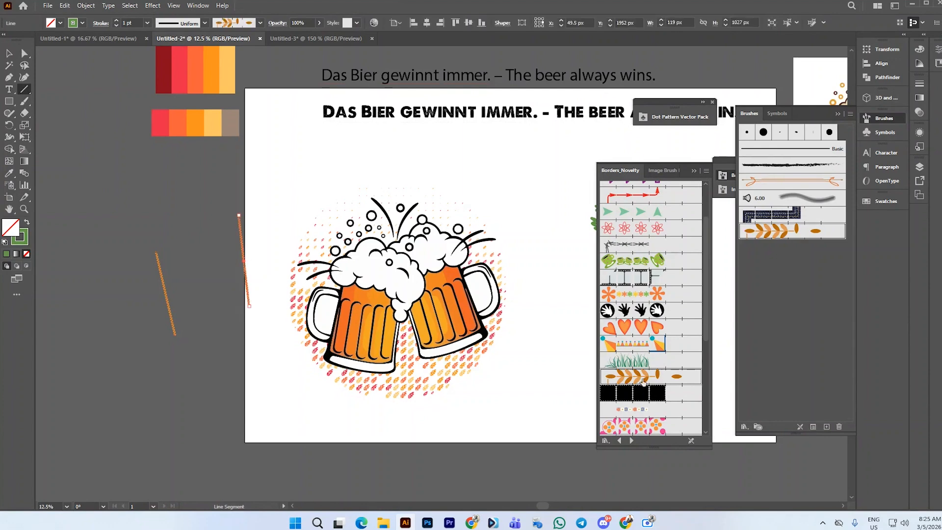
{"action": "left_click", "coordinate": [9, 53]}
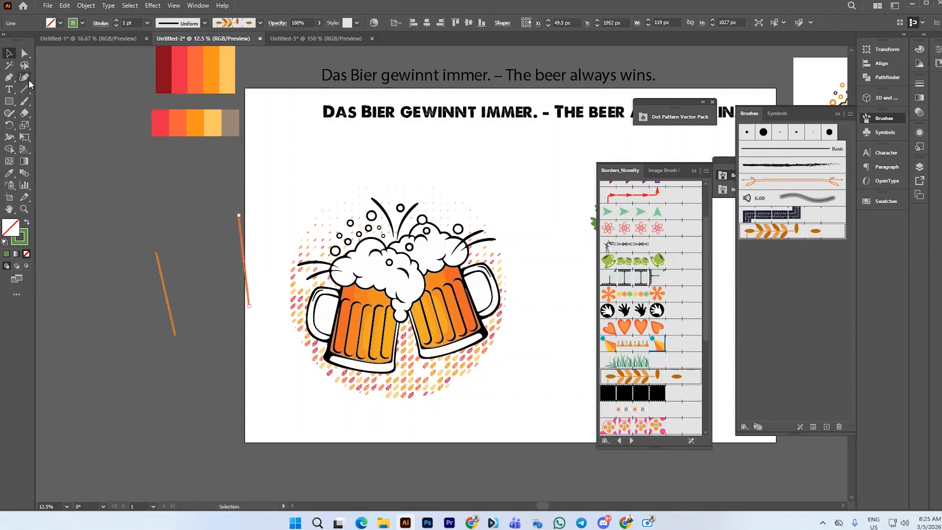
{"action": "scroll", "coordinate": [200, 233], "scroll_direction": "up", "scroll_amount": 3}
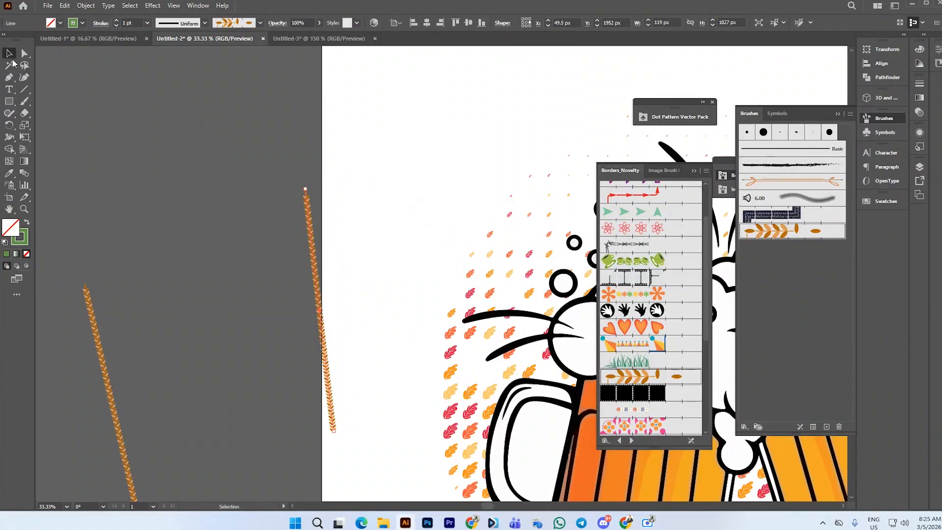
{"action": "left_click_drag", "start_coordinate": [336, 430], "coordinate": [341, 450]}
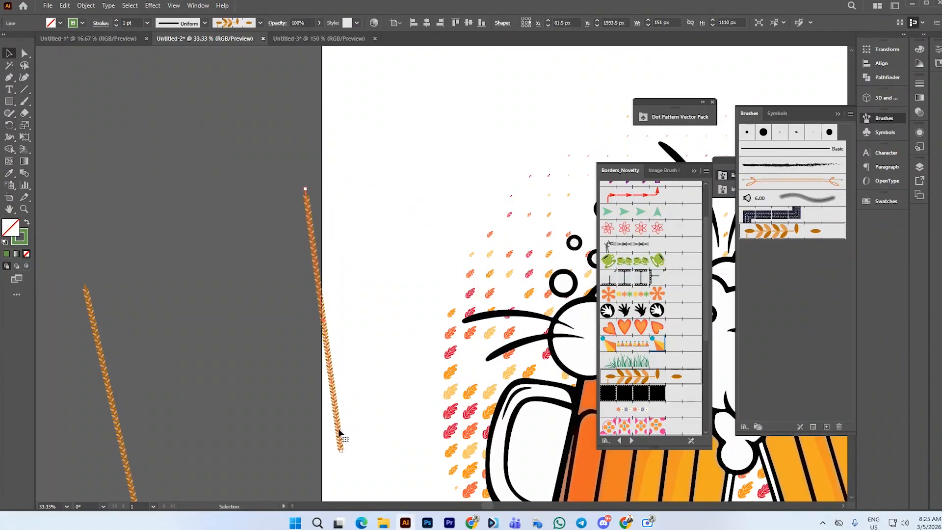
Move the second branch line off the white artboard toward the first line and set its stroke to 9 pt
{"action": "scroll", "coordinate": [337, 436], "scroll_direction": "up", "scroll_amount": 2}
{"action": "scroll", "coordinate": [336, 342], "scroll_direction": "down", "scroll_amount": 3}
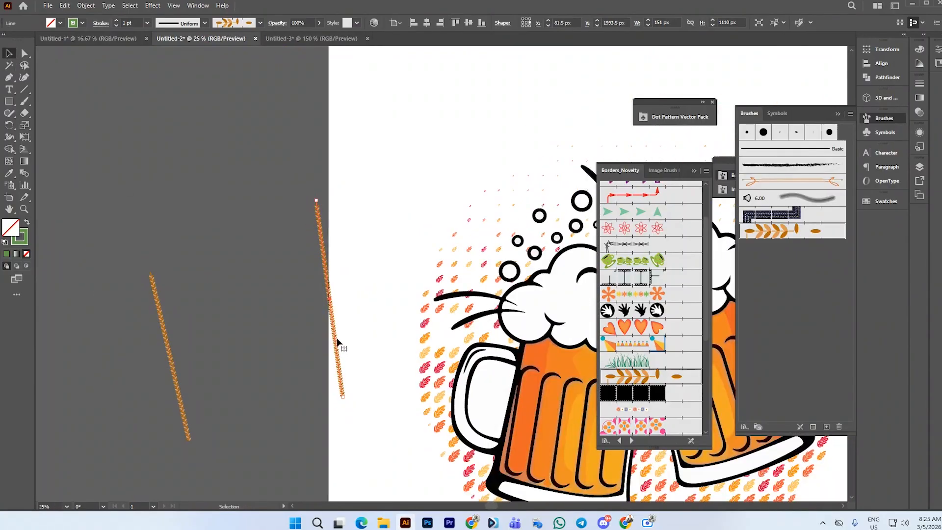
{"action": "left_click_drag", "start_coordinate": [334, 342], "coordinate": [251, 335]}
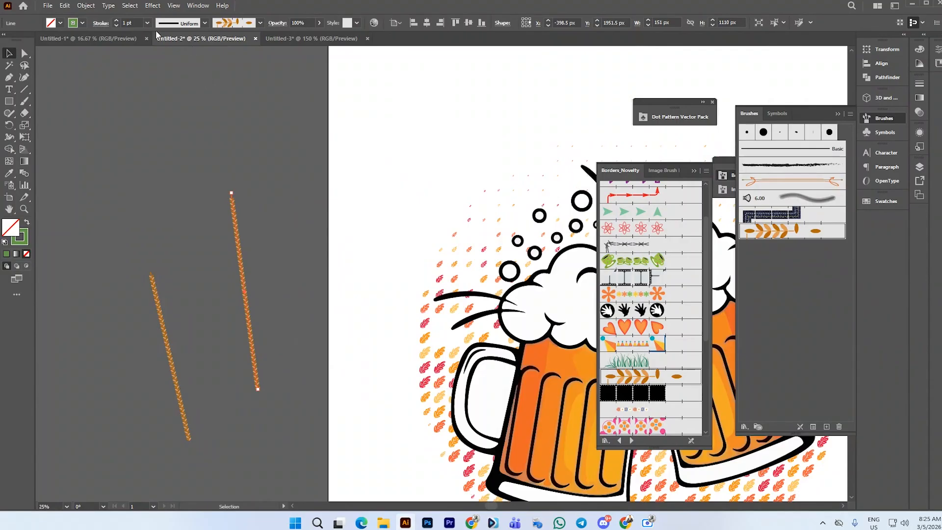
{"action": "left_click", "coordinate": [117, 21]}
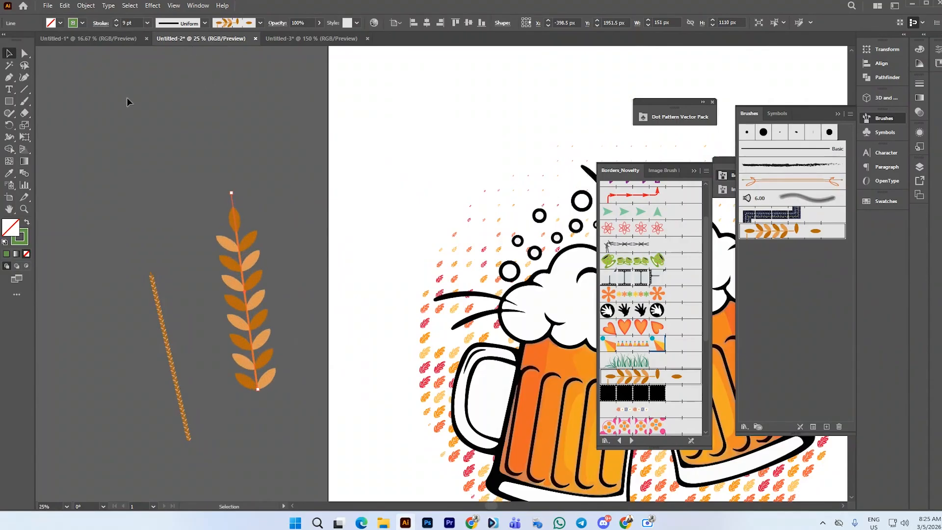
Delete the first thin branch line and select the remaining thick leaf branch
{"action": "key", "text": "Delete"}
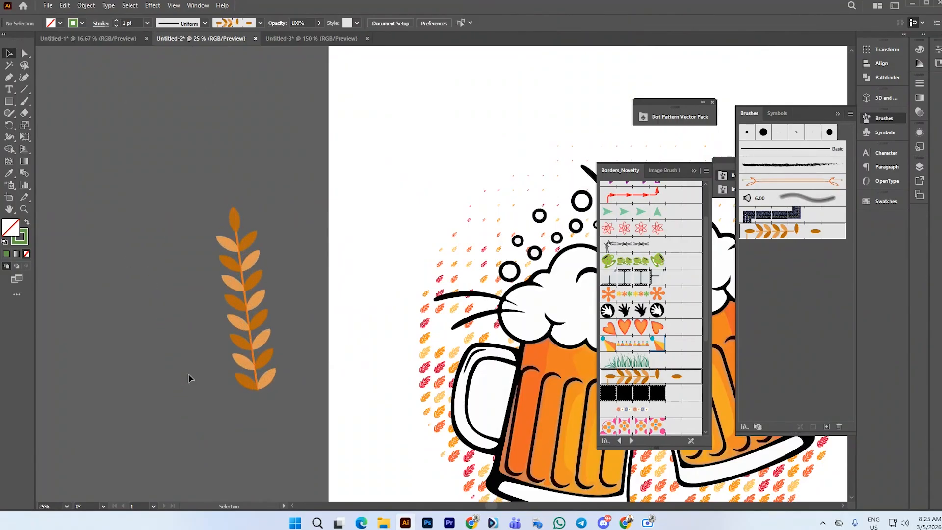
{"action": "left_click", "coordinate": [251, 336]}
{"action": "scroll", "coordinate": [251, 336], "scroll_direction": "down", "scroll_amount": 4}
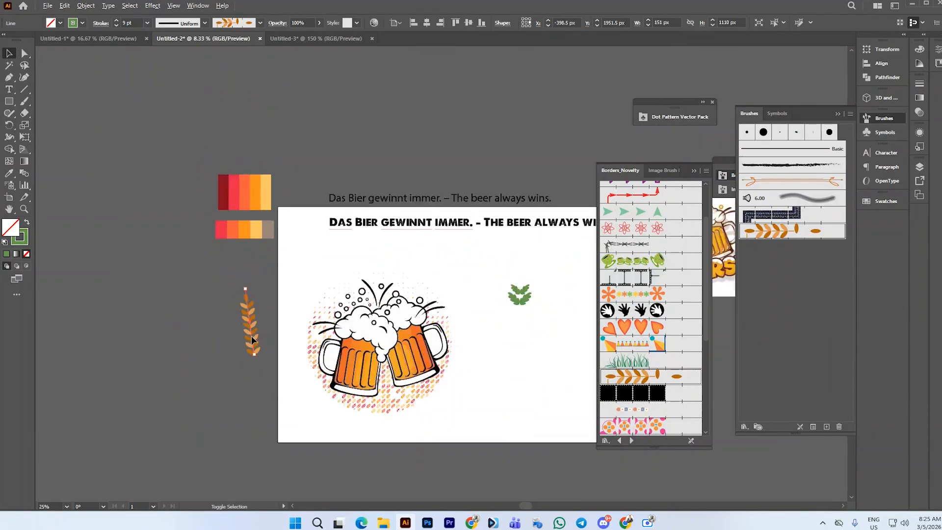
{"action": "left_click_drag", "start_coordinate": [293, 350], "coordinate": [301, 372]}
{"action": "scroll", "coordinate": [412, 375], "scroll_direction": "up", "scroll_amount": 2}
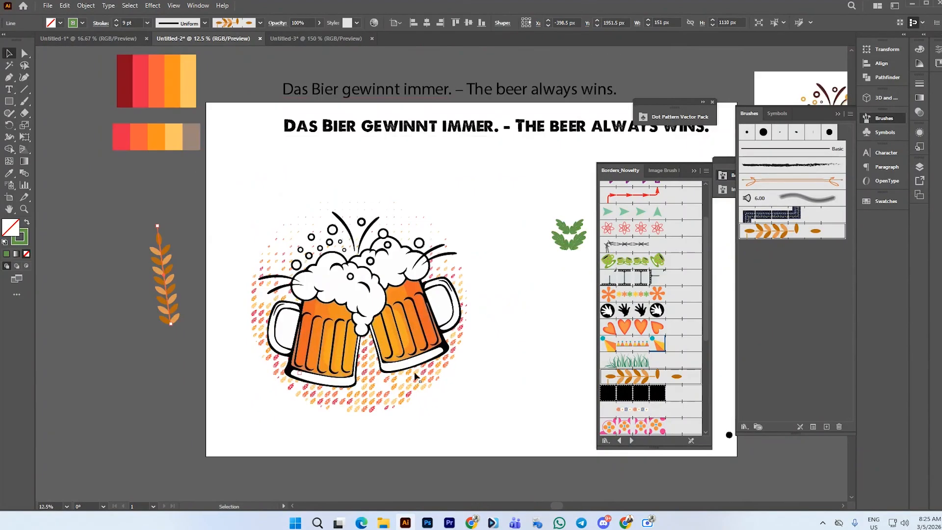
Switch to the Untitled-3 document and draw a circle about 242 px in diameter over the beer mugs with the Ellipse tool
{"action": "left_click", "coordinate": [8, 103]}
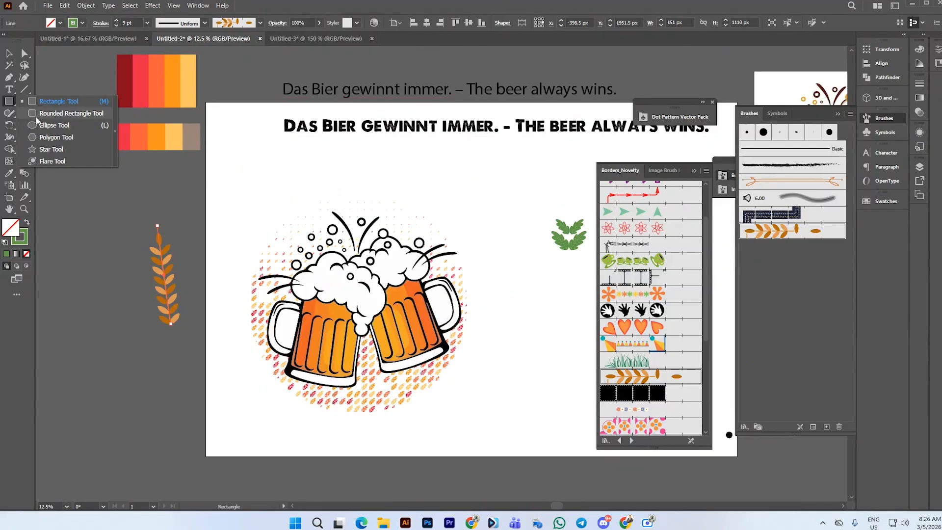
{"action": "left_click", "coordinate": [51, 118]}
{"action": "left_click", "coordinate": [312, 38]}
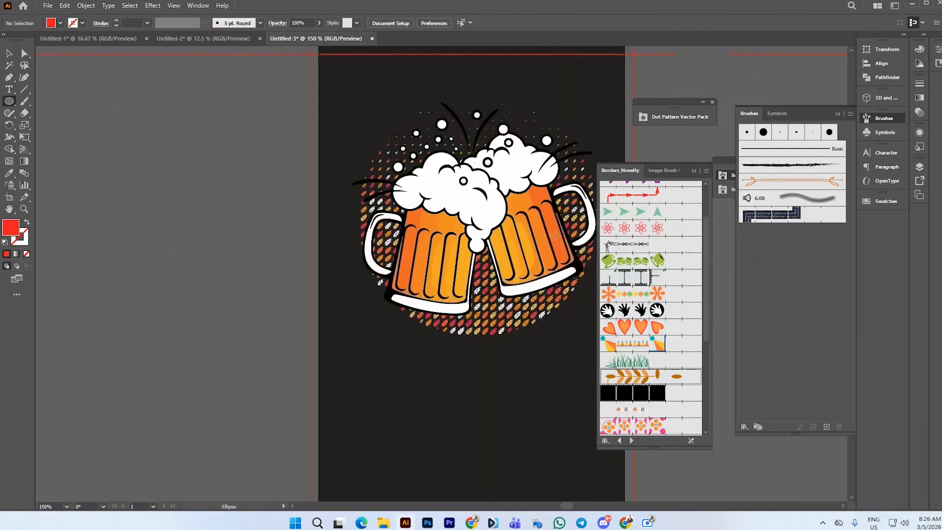
{"action": "scroll", "coordinate": [244, 223], "scroll_direction": "down", "scroll_amount": 1}
{"action": "scroll", "coordinate": [482, 224], "scroll_direction": "up", "scroll_amount": 1}
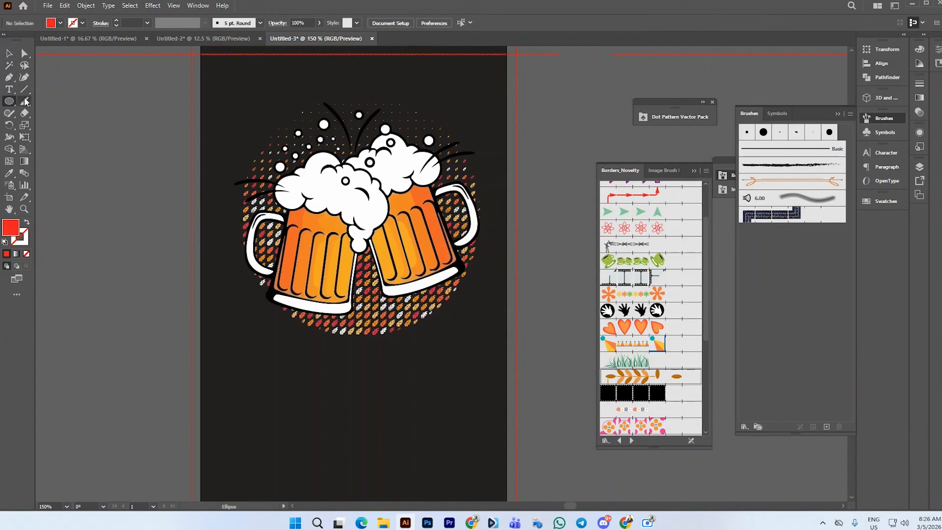
{"action": "left_click_drag", "start_coordinate": [355, 230], "coordinate": [456, 361]}
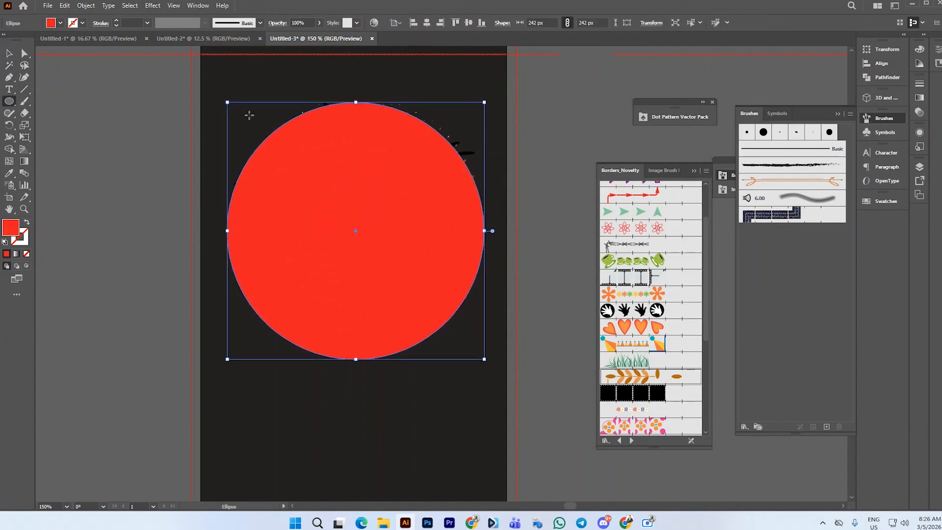
Give the circle a 7 pt green stroke and set its fill to none
{"action": "left_click", "coordinate": [117, 21]}
{"action": "left_click", "coordinate": [117, 21]}
{"action": "left_click", "coordinate": [116, 20]}
{"action": "left_click", "coordinate": [116, 20]}
{"action": "left_click", "coordinate": [117, 20]}
{"action": "left_click", "coordinate": [116, 20]}
{"action": "left_click", "coordinate": [116, 21]}
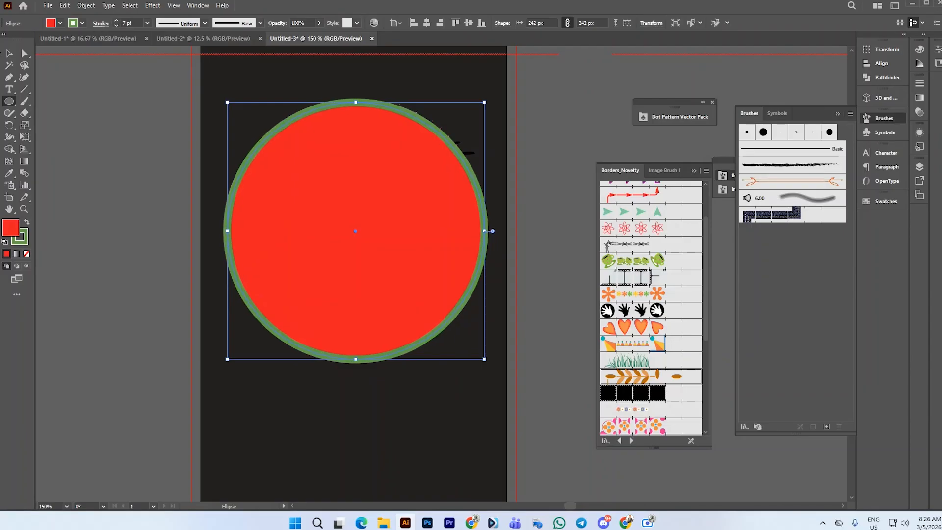
{"action": "left_click", "coordinate": [8, 54]}
{"action": "left_click", "coordinate": [60, 23]}
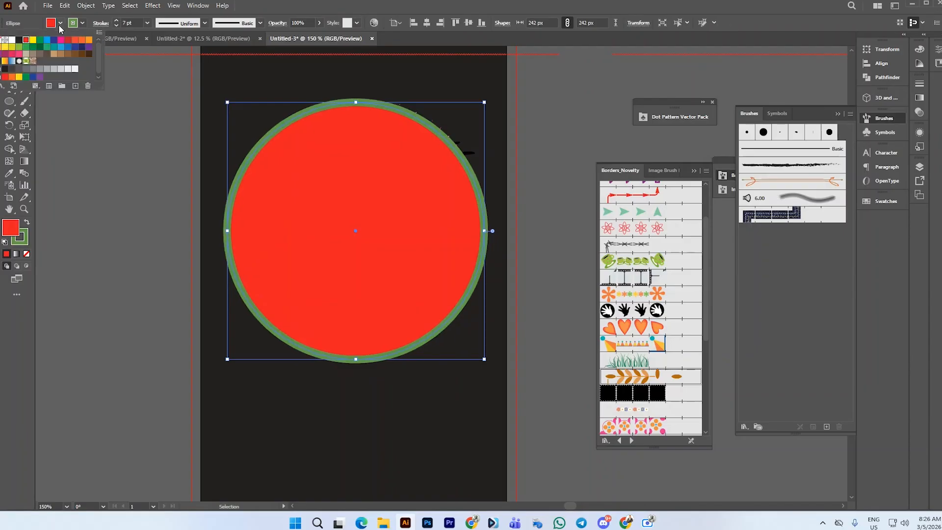
{"action": "left_click", "coordinate": [4, 41]}
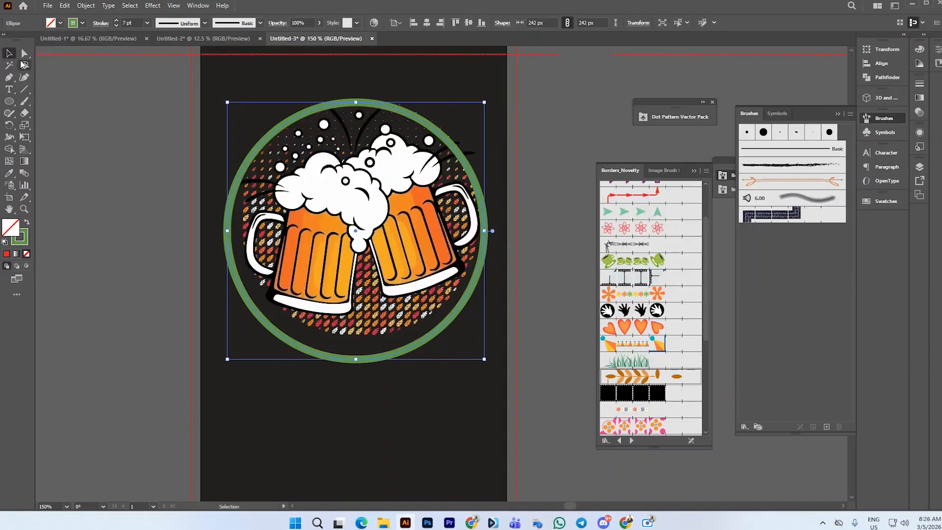
Move the circle up around the mugs and centre-align it with the leaf halftone
{"action": "left_click", "coordinate": [78, 97]}
{"action": "left_click_drag", "start_coordinate": [285, 126], "coordinate": [290, 110]}
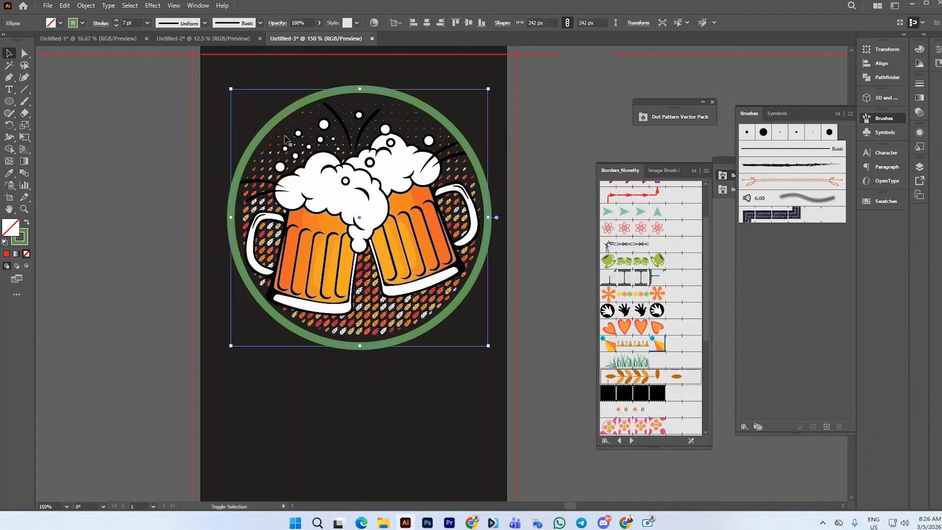
{"action": "left_click", "coordinate": [402, 328], "text": "shift"}
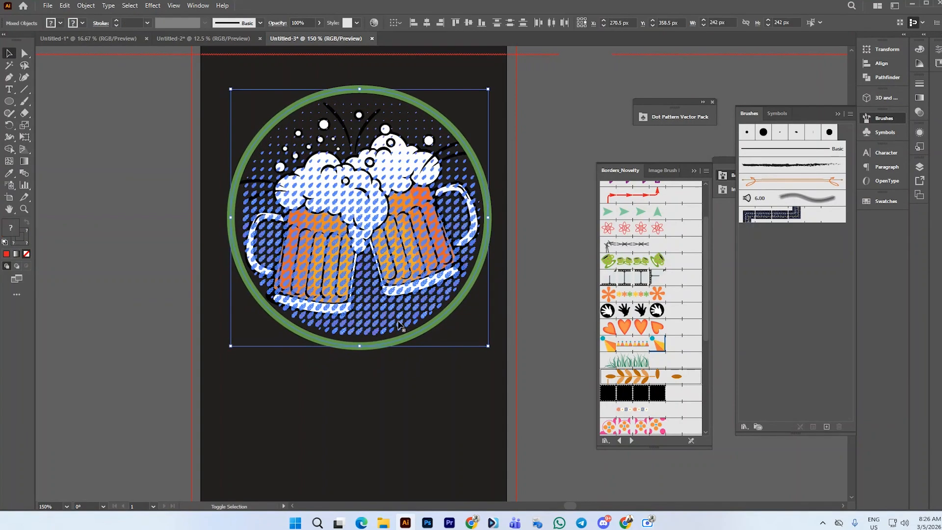
{"action": "left_click", "coordinate": [430, 23]}
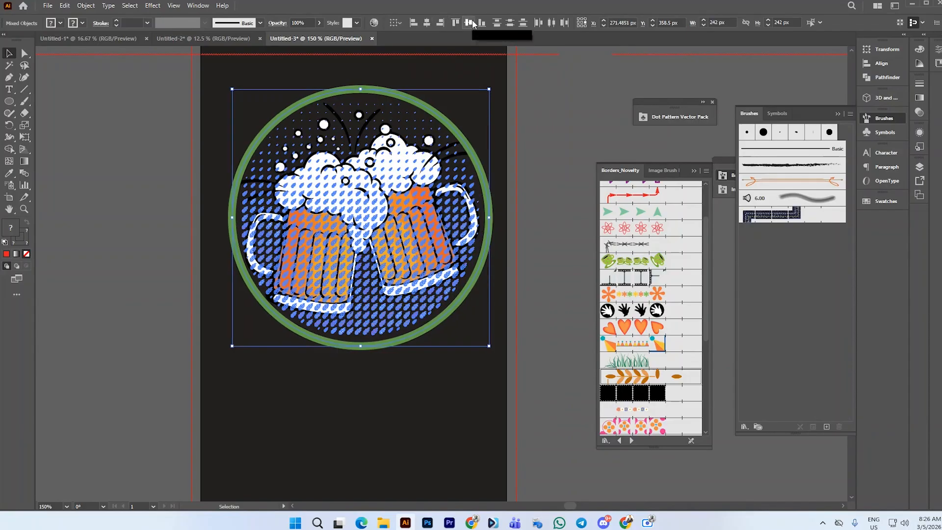
{"action": "left_click", "coordinate": [503, 262]}
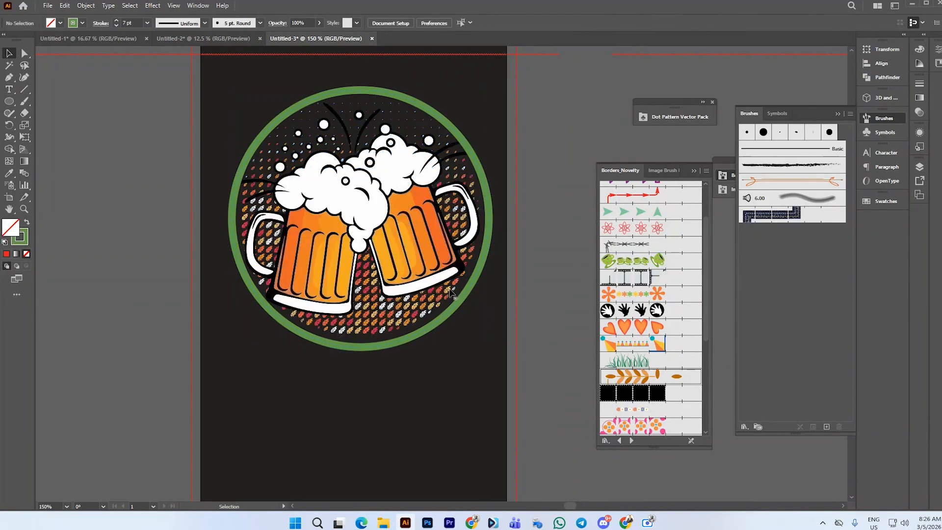
Reposition and slightly enlarge the leaf halftone so that it fills the inside of the green circle
{"action": "left_click", "coordinate": [431, 309]}
{"action": "left_click_drag", "start_coordinate": [431, 312], "coordinate": [431, 309]}
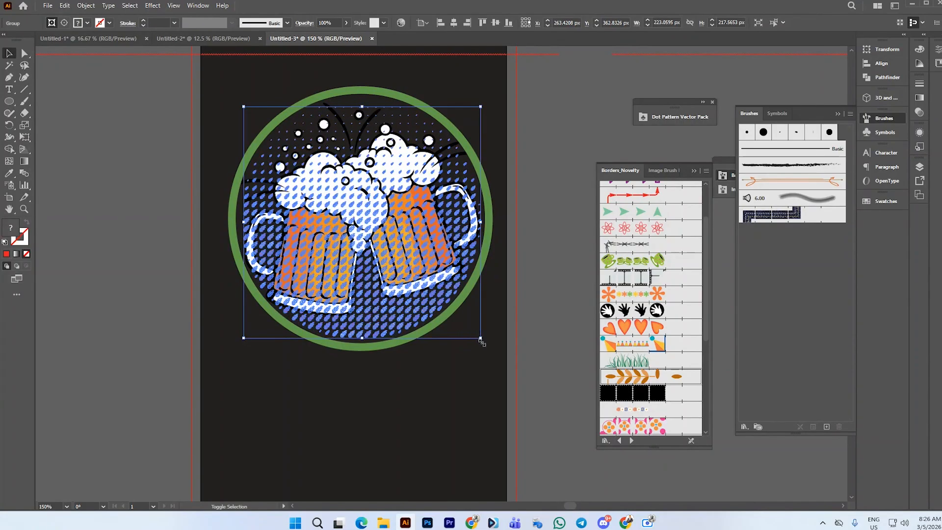
{"action": "left_click", "coordinate": [542, 323]}
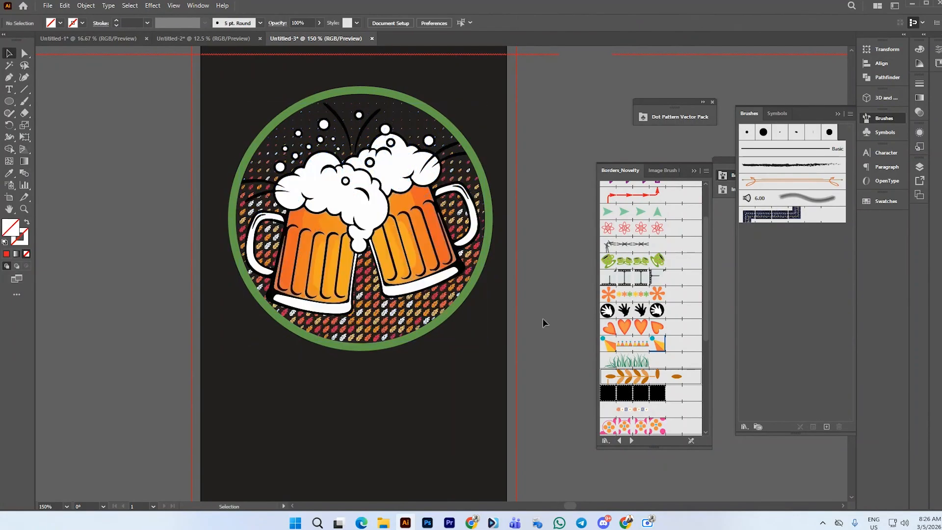
Reduce the circle's stroke to 4 pt and apply the brown leaf-branch Borders_Novelty brush to it
{"action": "left_click", "coordinate": [430, 332]}
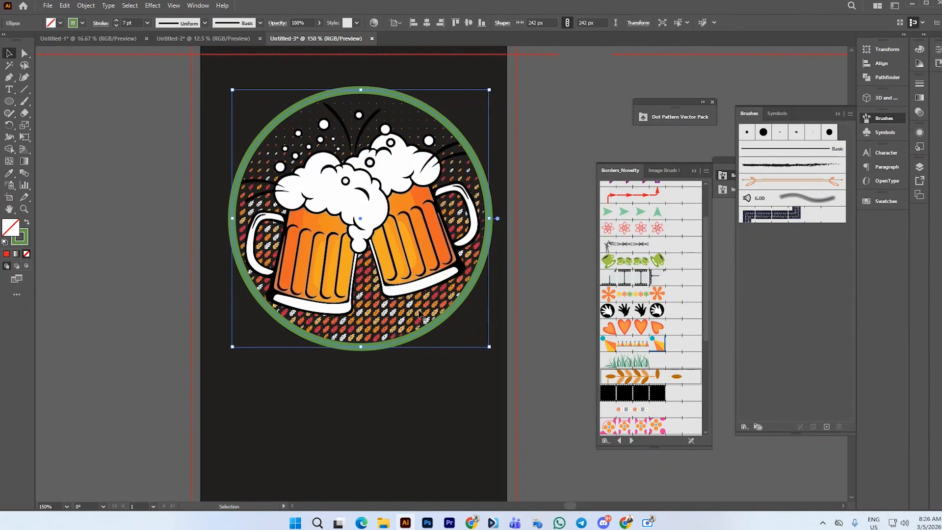
{"action": "left_click", "coordinate": [116, 26]}
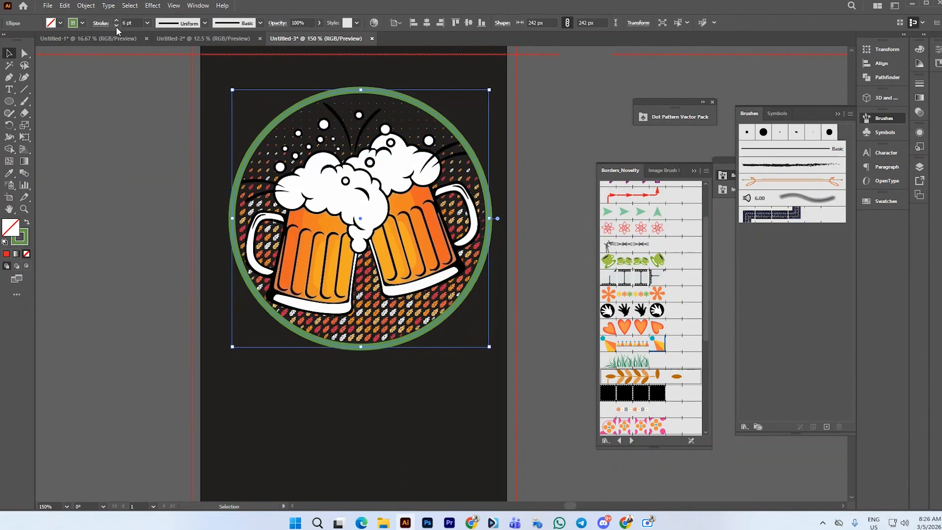
{"action": "left_click", "coordinate": [116, 26]}
{"action": "left_click", "coordinate": [116, 26]}
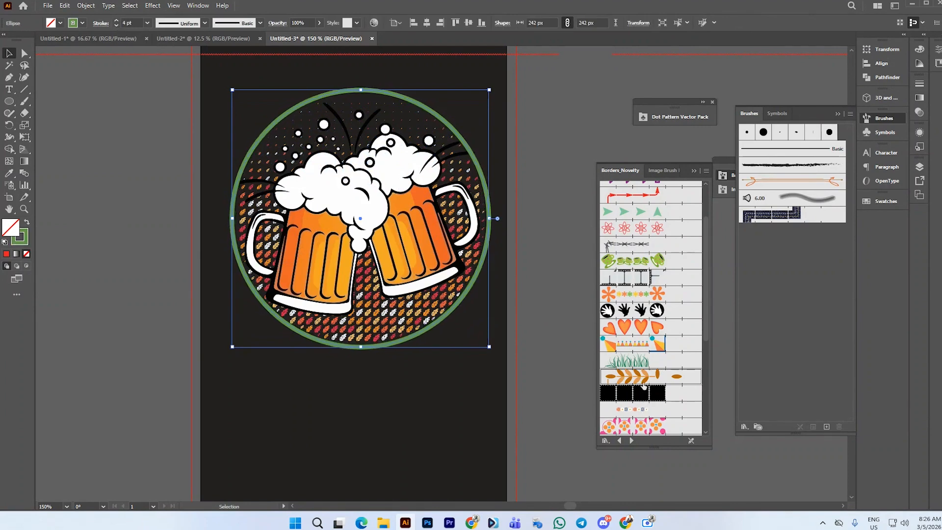
{"action": "left_click", "coordinate": [643, 377]}
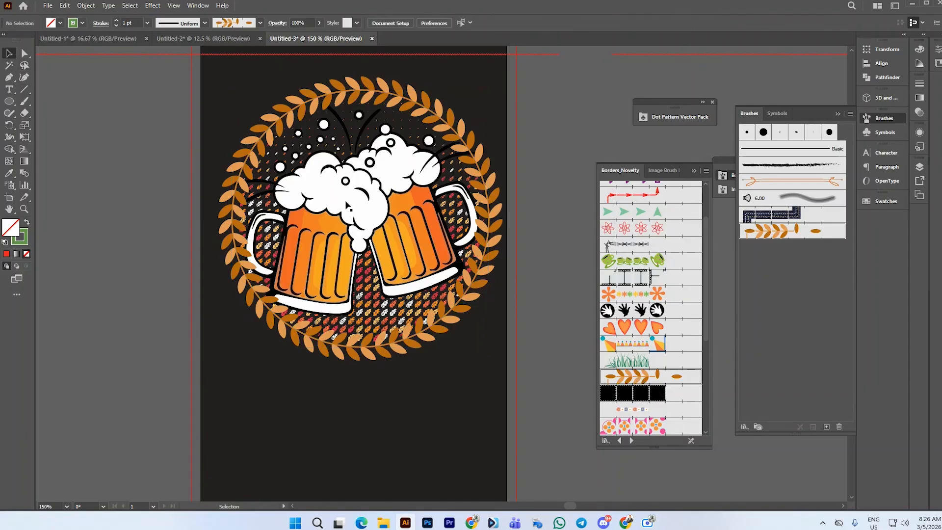
Bring the beer mugs group to the front, above the leaf wreath
{"action": "right_click", "coordinate": [345, 201]}
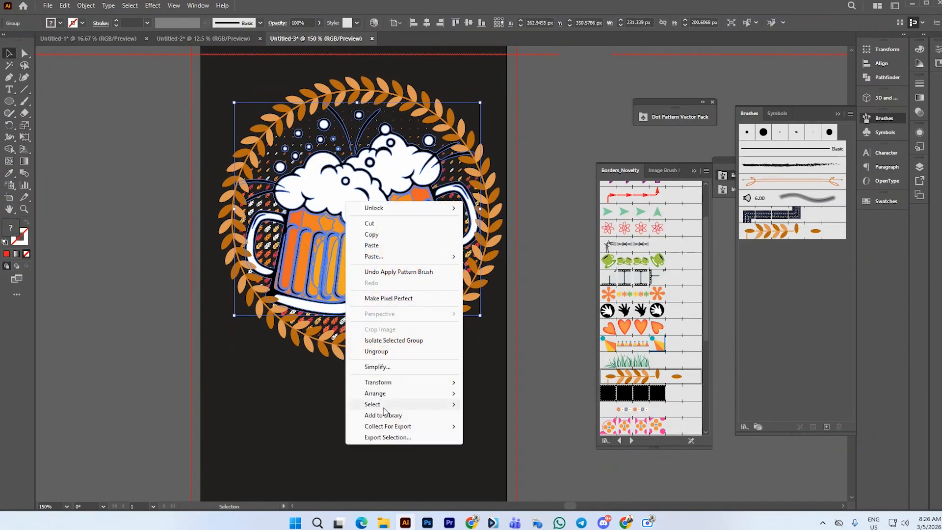
{"action": "mouse_move", "coordinate": [383, 393]}
{"action": "left_click", "coordinate": [483, 393]}
{"action": "left_click", "coordinate": [517, 332]}
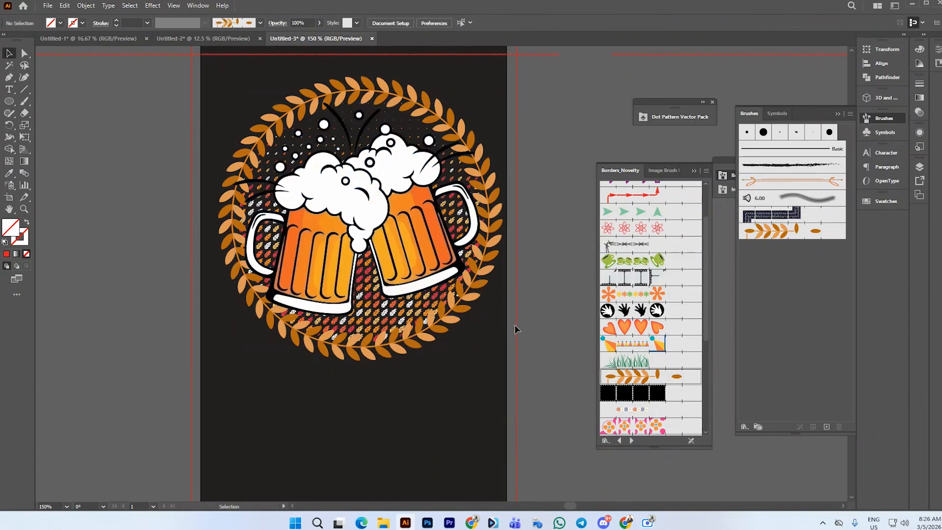
Cut the leaf wreath circle with the Scissors tool at its upper left, upper right and bottom centre
{"action": "scroll", "coordinate": [510, 326], "scroll_direction": "up", "scroll_amount": 2}
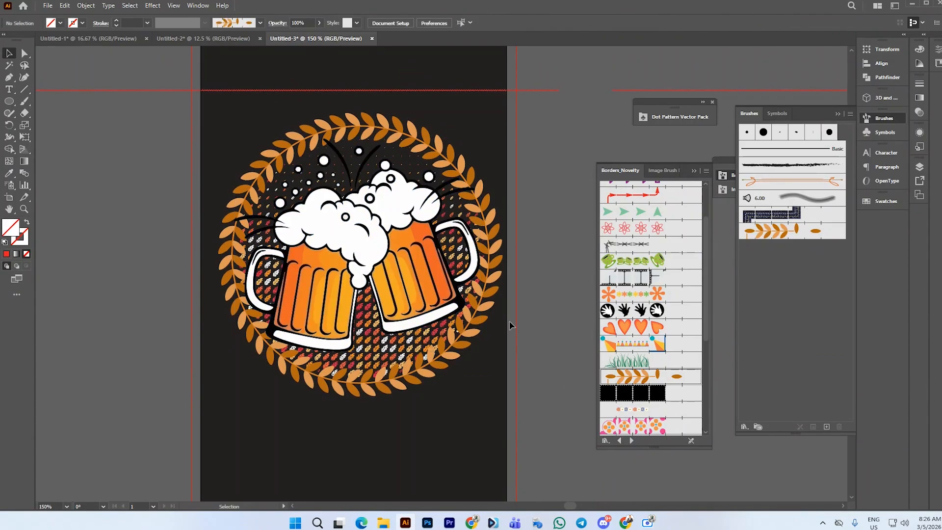
{"action": "left_click", "coordinate": [447, 351]}
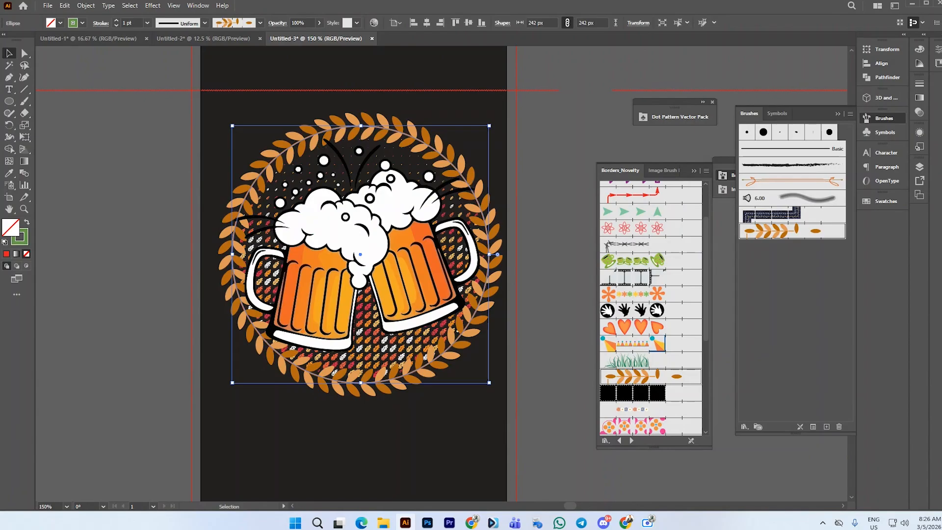
{"action": "left_click_drag", "start_coordinate": [24, 113], "coordinate": [73, 114]}
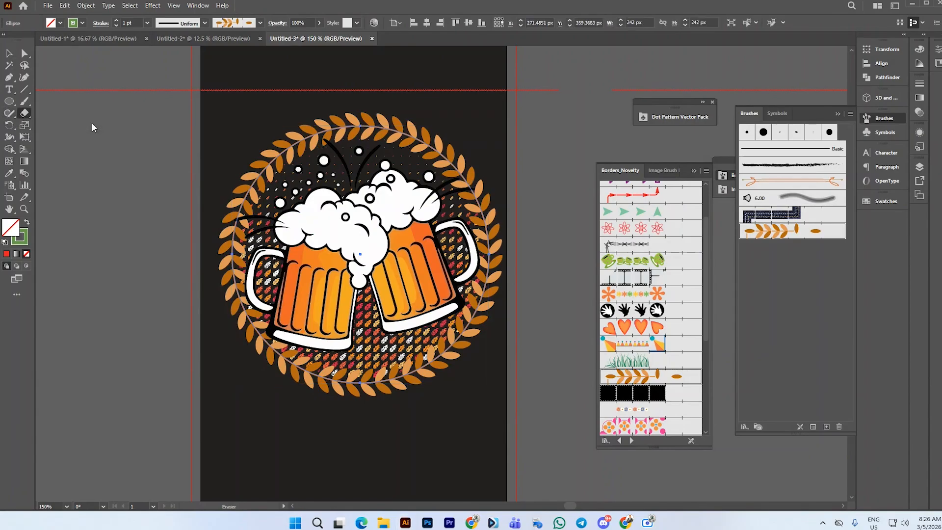
{"action": "key", "text": "c"}
{"action": "left_click", "coordinate": [255, 182]}
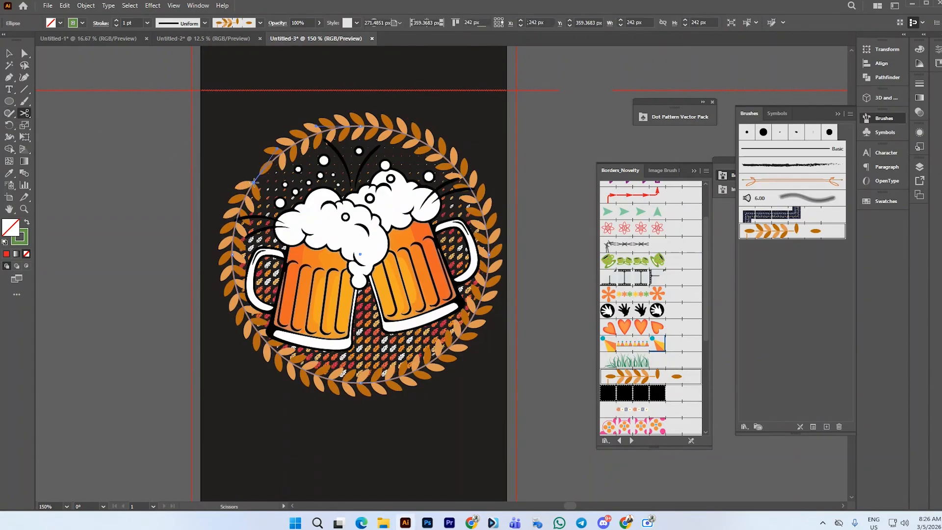
{"action": "left_click", "coordinate": [467, 182]}
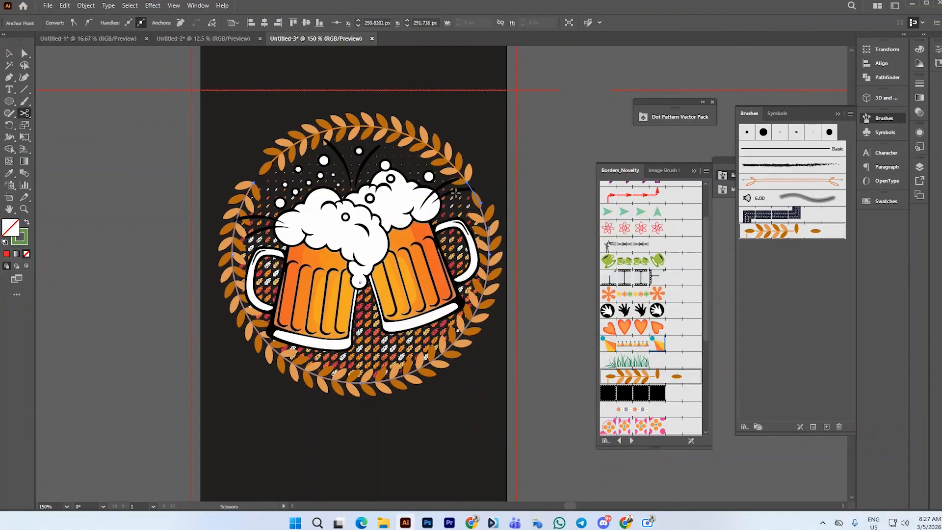
{"action": "left_click", "coordinate": [361, 386]}
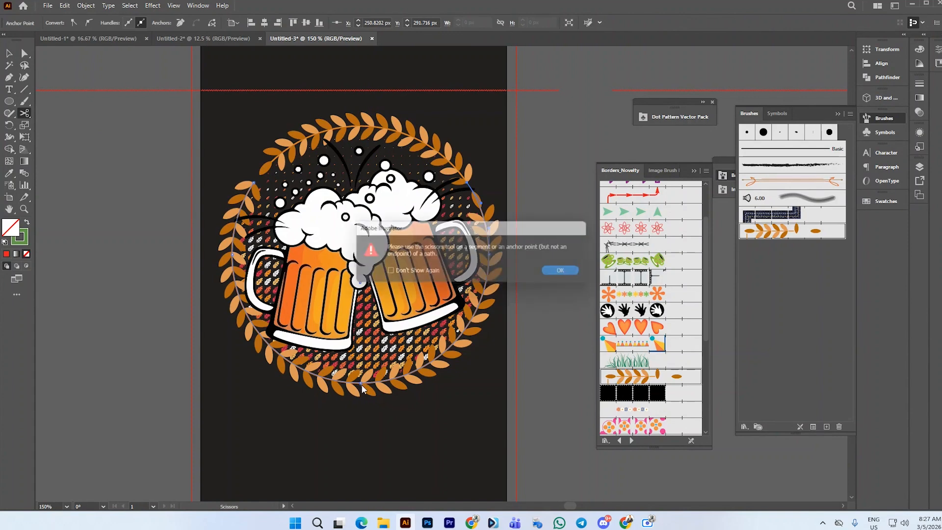
{"action": "left_click", "coordinate": [573, 274]}
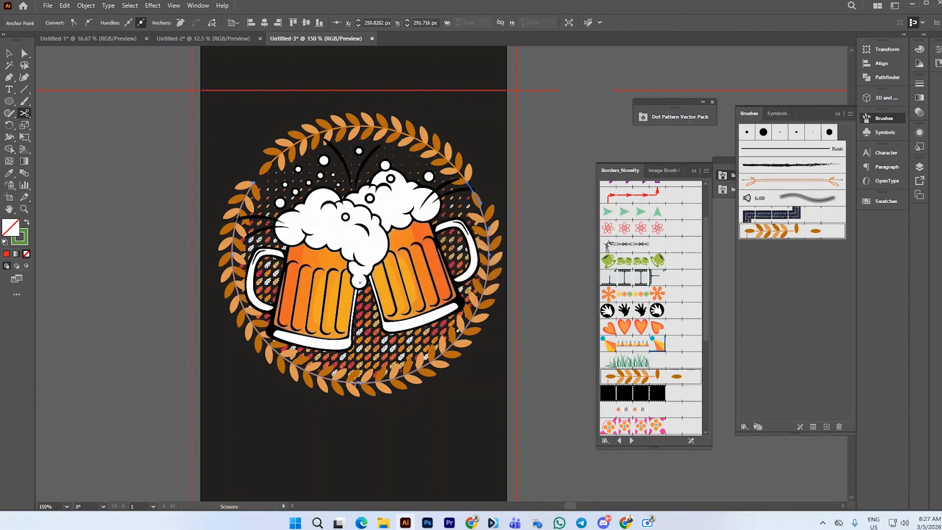
{"action": "left_click", "coordinate": [361, 385]}
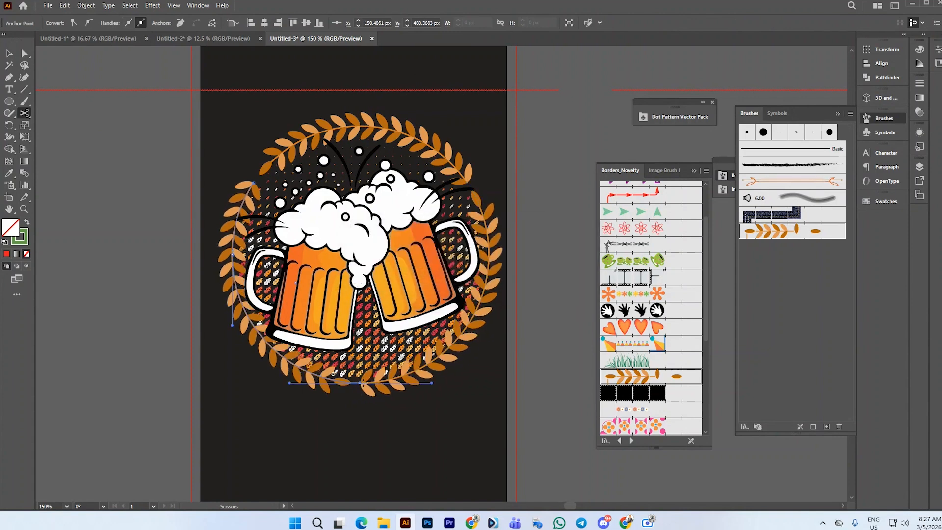
Delete the top arc of the cut leaf wreath, leaving the left and right branches around the mugs
{"action": "left_click", "coordinate": [12, 54]}
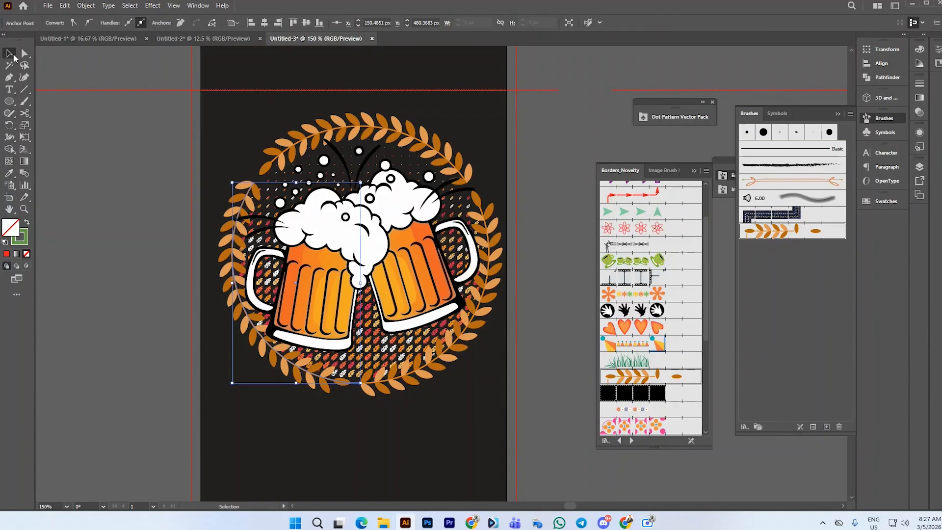
{"action": "left_click", "coordinate": [113, 157]}
{"action": "left_click", "coordinate": [337, 130]}
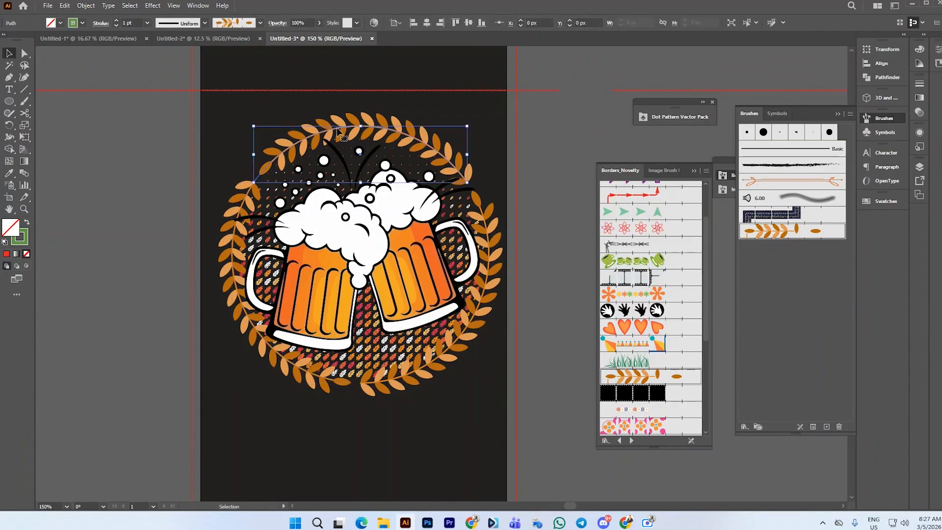
{"action": "key", "text": "Delete"}
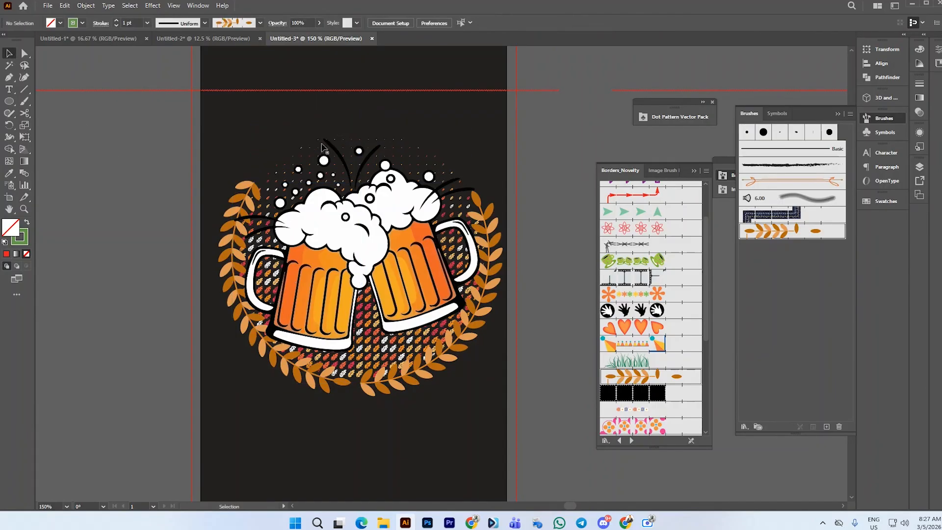
Try a horizontal flip on the left wreath branch, undo it, and flip the branch vertically instead
{"action": "left_click", "coordinate": [247, 190]}
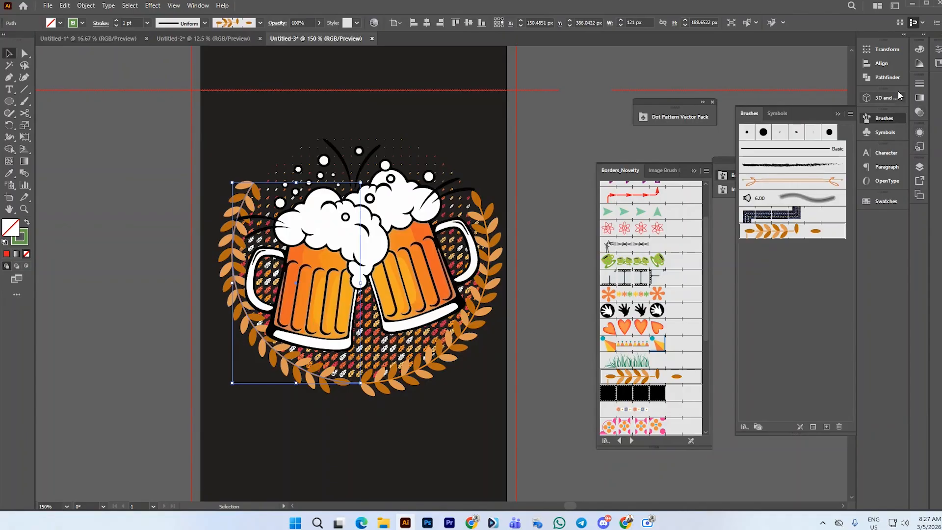
{"action": "left_click", "coordinate": [198, 6]}
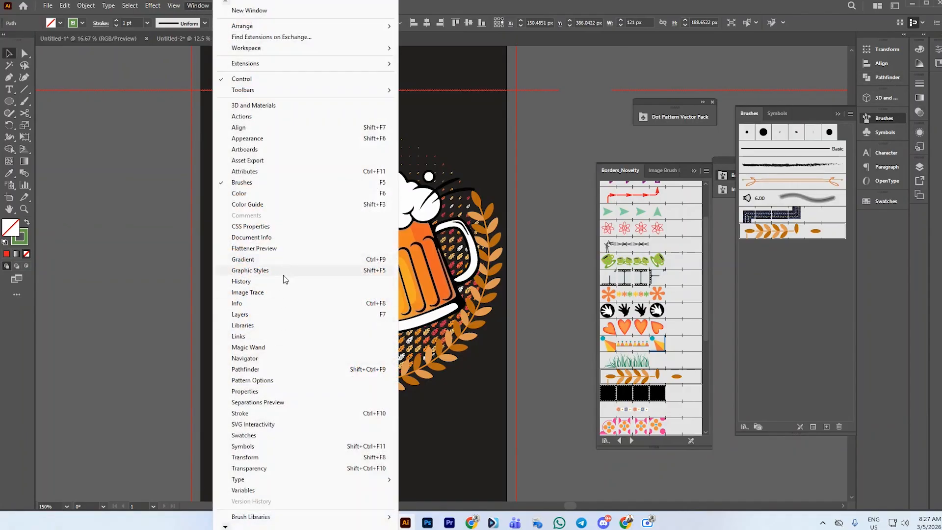
{"action": "left_click", "coordinate": [276, 391]}
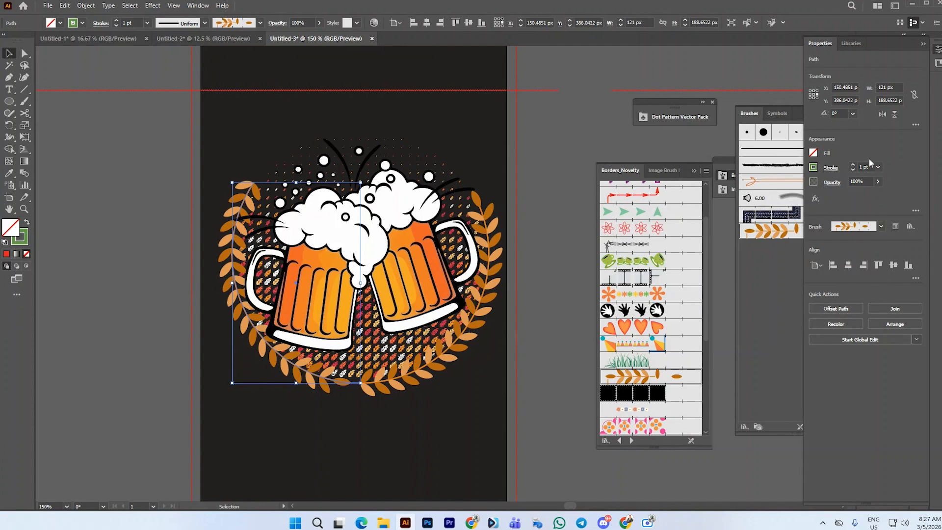
{"action": "left_click", "coordinate": [883, 114]}
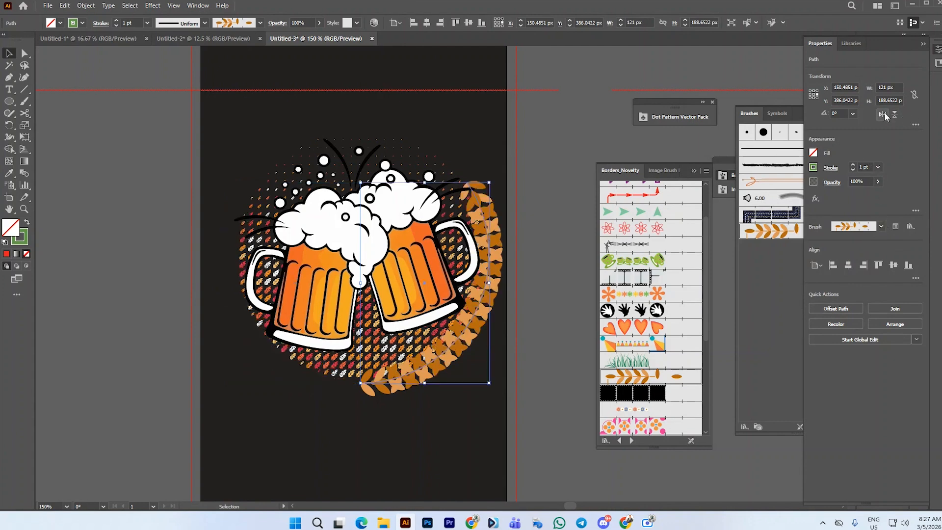
{"action": "key", "text": "ctrl+z"}
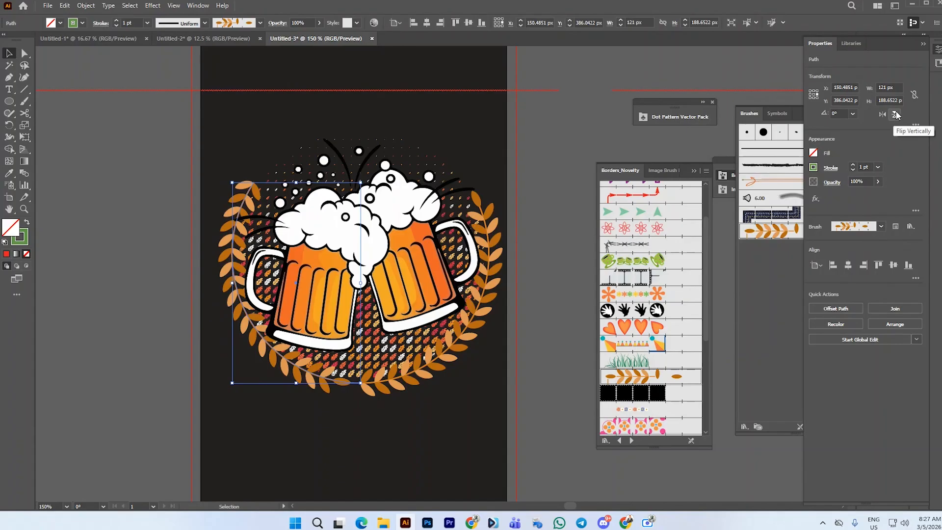
{"action": "left_click", "coordinate": [895, 114]}
{"action": "key", "text": "ctrl+z"}
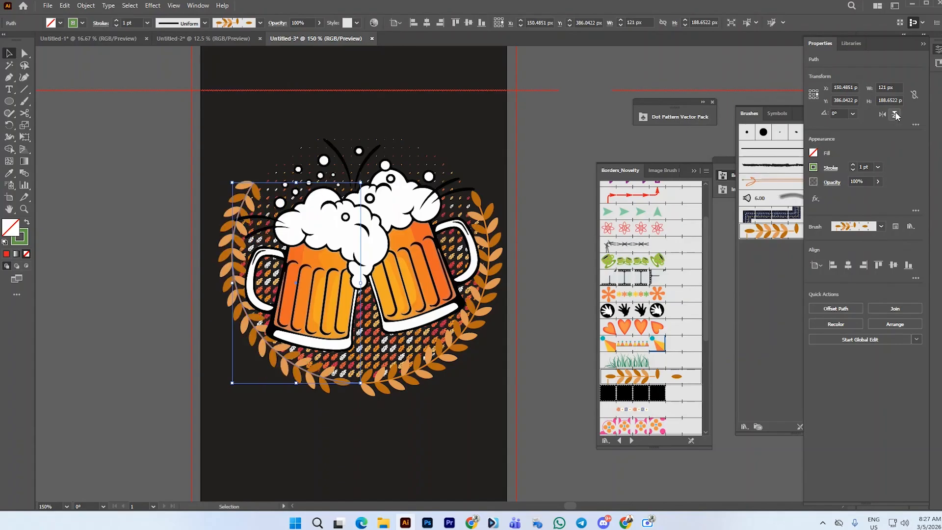
{"action": "left_click", "coordinate": [895, 115]}
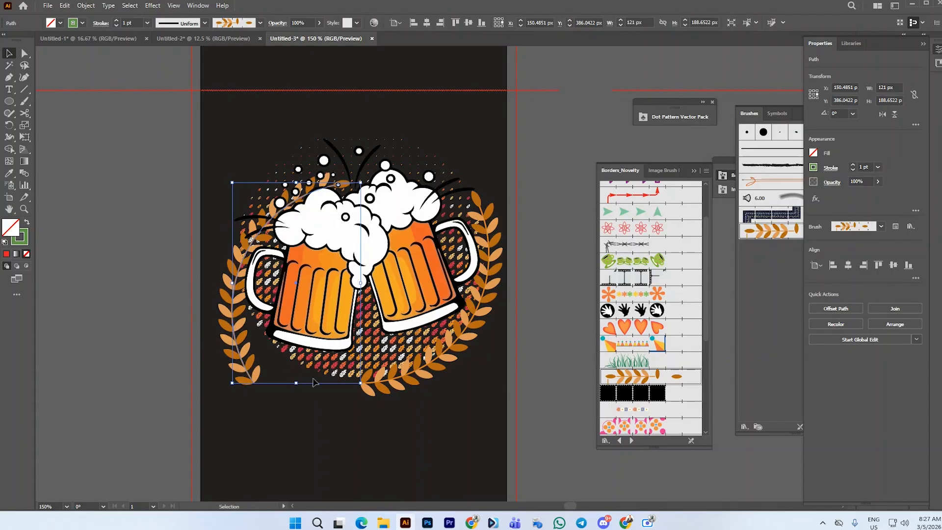
Rotate the left leaf branch by about 46° so it curves around the mugs, and shift it slightly outward
{"action": "left_click_drag", "start_coordinate": [373, 380], "coordinate": [377, 298]}
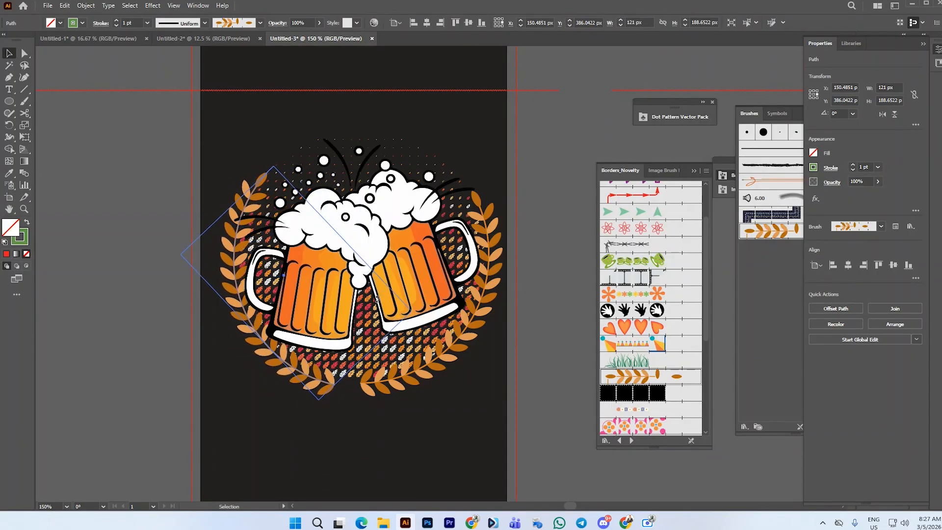
{"action": "left_click_drag", "start_coordinate": [377, 298], "coordinate": [377, 293]}
{"action": "left_click", "coordinate": [414, 425]}
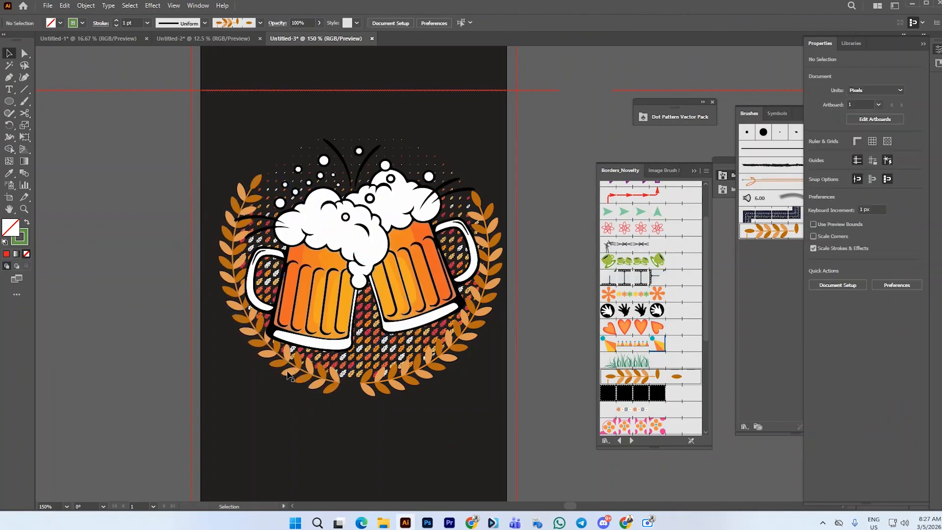
{"action": "left_click_drag", "start_coordinate": [290, 377], "coordinate": [279, 376]}
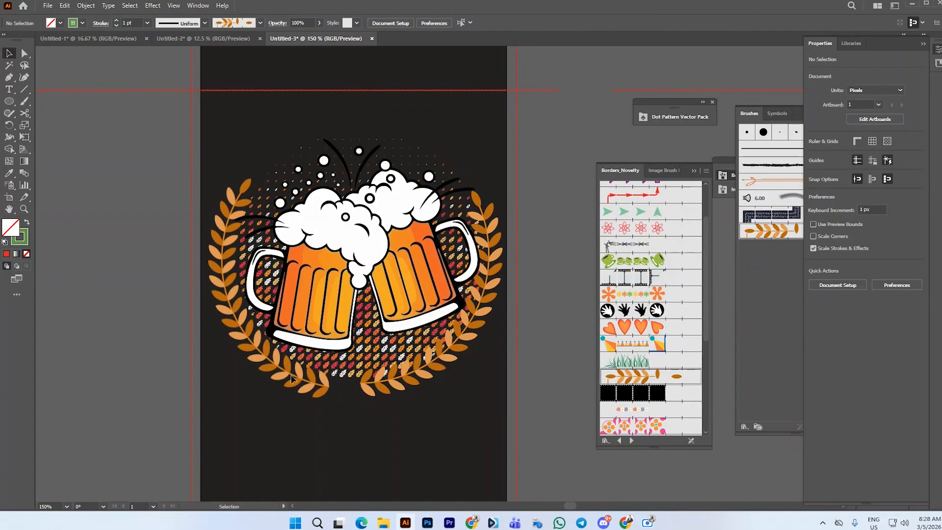
Reposition the right leaf branch along the dot pattern's right edge and rotate it about 3° to match the left branch
{"action": "left_click_drag", "start_coordinate": [425, 381], "coordinate": [441, 382]}
{"action": "scroll", "coordinate": [473, 382], "scroll_direction": "up", "scroll_amount": 2}
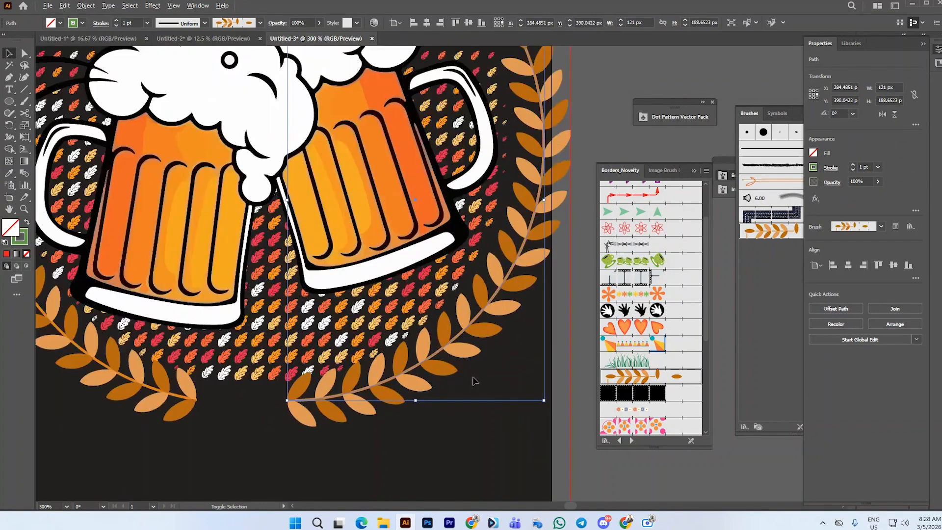
{"action": "scroll", "coordinate": [473, 381], "scroll_direction": "down", "scroll_amount": 2}
{"action": "left_click_drag", "start_coordinate": [500, 315], "coordinate": [496, 313]}
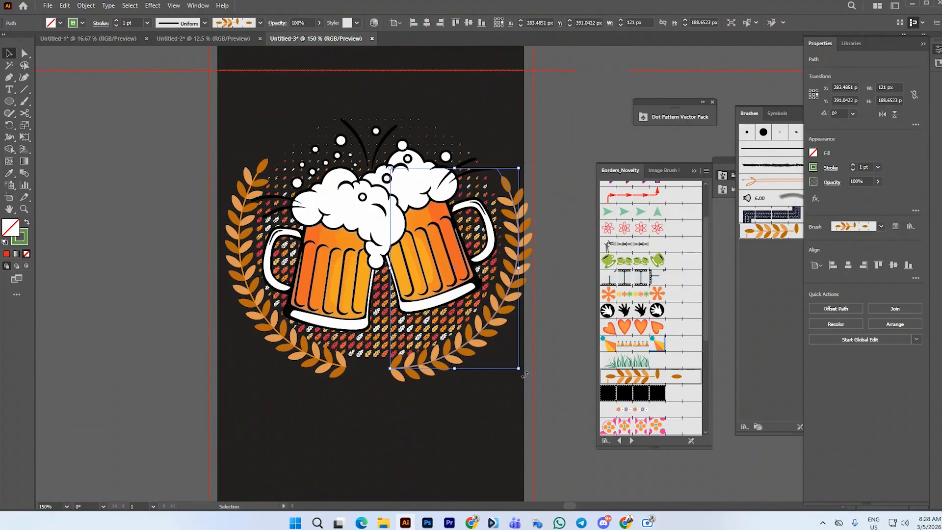
{"action": "left_click_drag", "start_coordinate": [525, 375], "coordinate": [523, 361]}
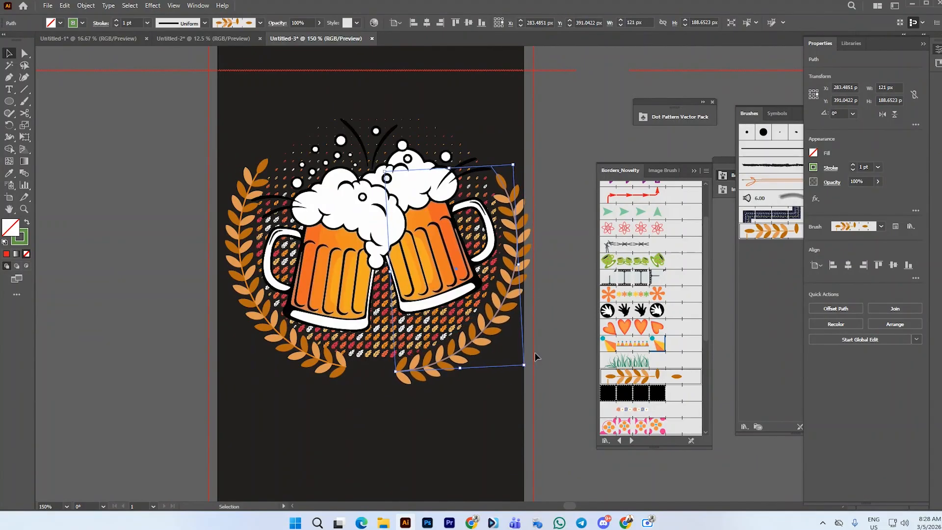
{"action": "left_click", "coordinate": [534, 358]}
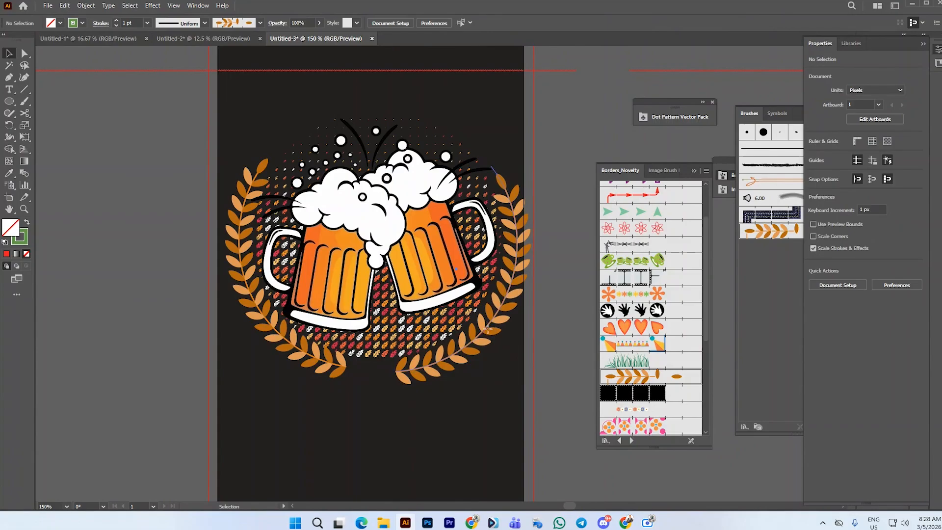
{"action": "left_click_drag", "start_coordinate": [488, 329], "coordinate": [487, 327]}
Shift the left and right leaf branches slightly downward to even out their positions around the mugs
{"action": "left_click", "coordinate": [334, 372]}
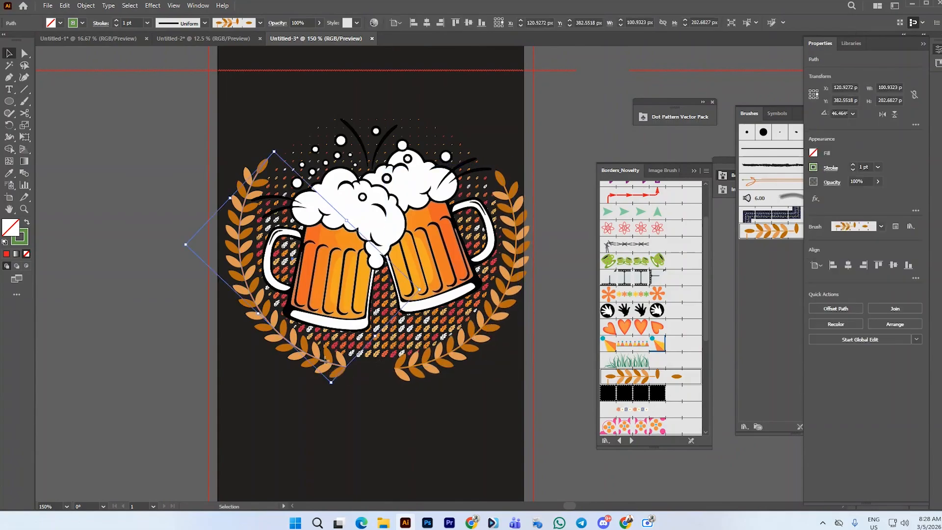
{"action": "left_click_drag", "start_coordinate": [325, 361], "coordinate": [324, 365]}
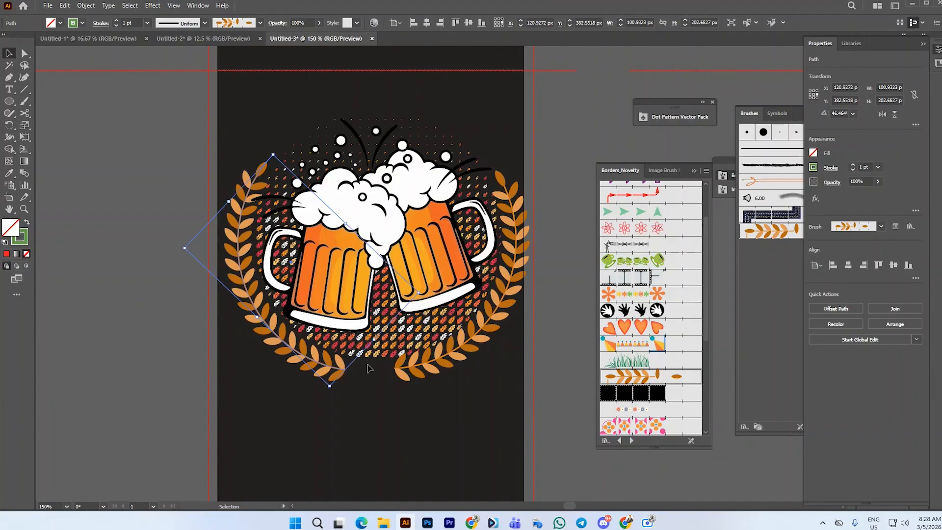
{"action": "left_click", "coordinate": [464, 352]}
{"action": "left_click_drag", "start_coordinate": [458, 346], "coordinate": [462, 349]}
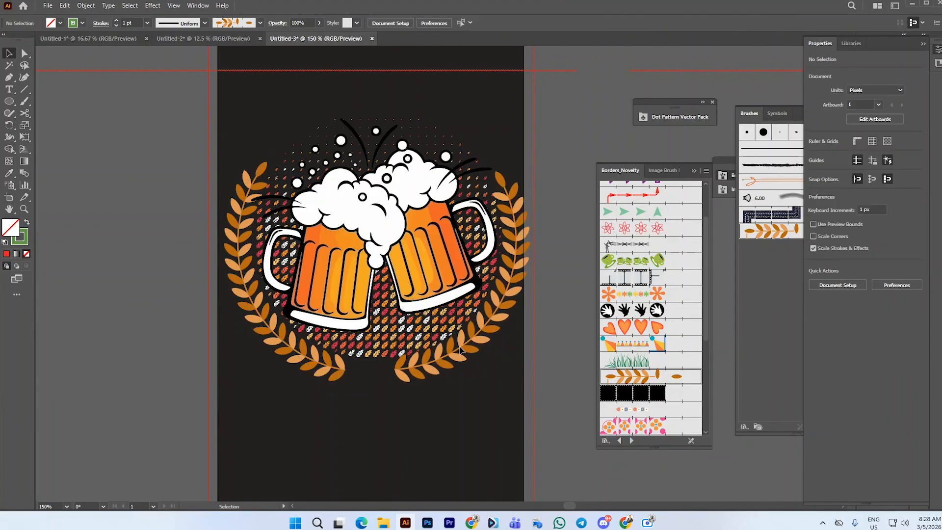
{"action": "left_click", "coordinate": [459, 347]}
Rotate the left leaf branch to about 48° and adjust the right branch's height to balance the wreath
{"action": "left_click", "coordinate": [314, 368]}
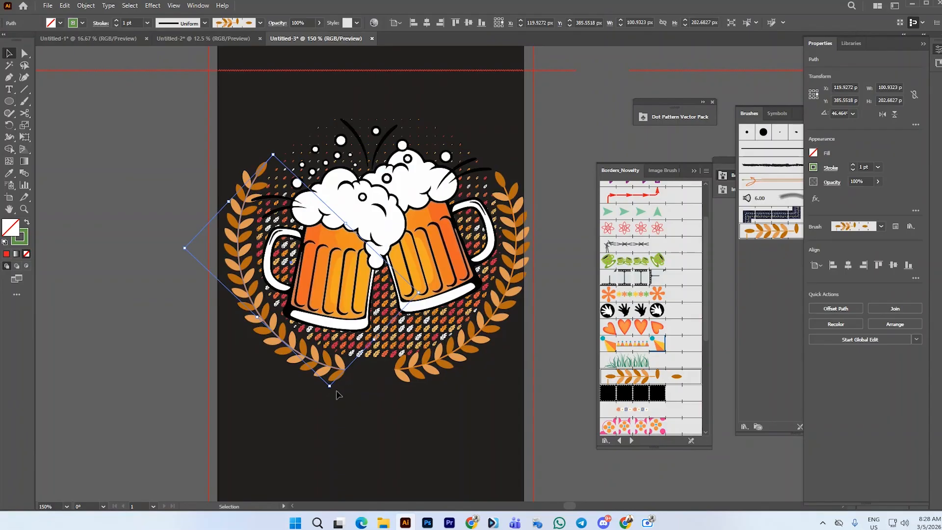
{"action": "left_click_drag", "start_coordinate": [330, 387], "coordinate": [340, 391]}
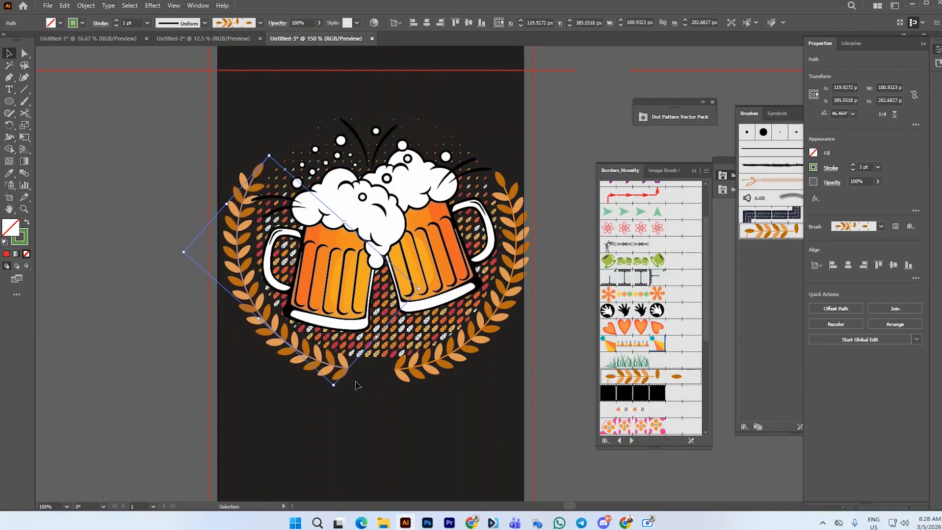
{"action": "left_click_drag", "start_coordinate": [407, 368], "coordinate": [408, 374]}
{"action": "left_click", "coordinate": [316, 366]}
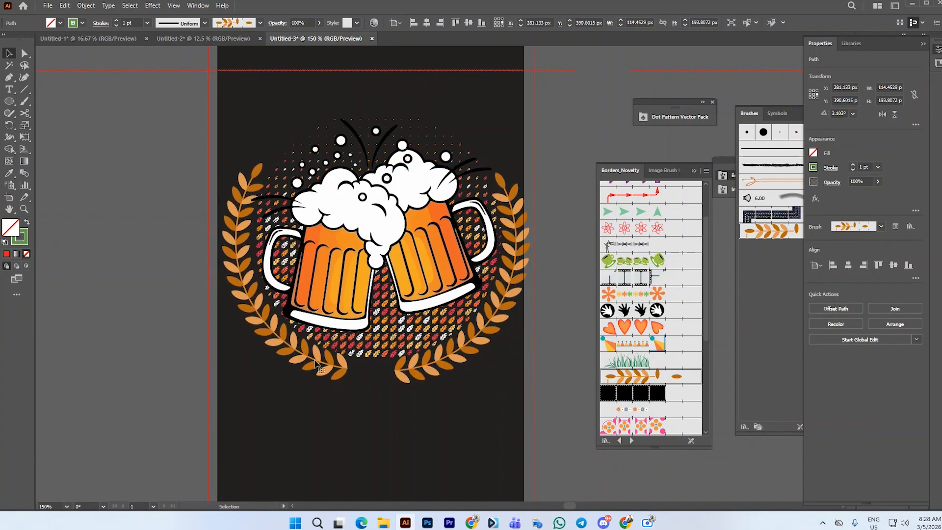
{"action": "left_click", "coordinate": [325, 379]}
Select both leaf branches and expand their brush appearance into shapes
{"action": "scroll", "coordinate": [391, 384], "scroll_direction": "down", "scroll_amount": 1}
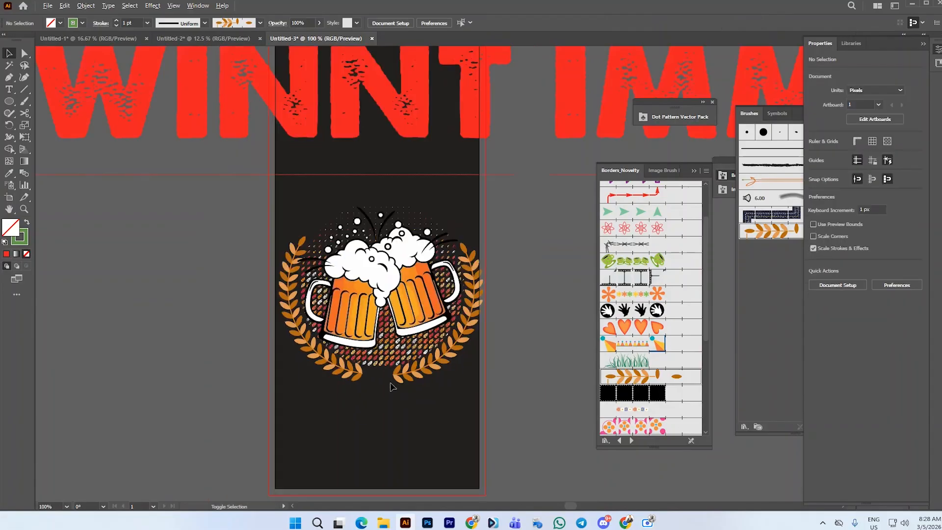
{"action": "scroll", "coordinate": [362, 381], "scroll_direction": "up", "scroll_amount": 1}
{"action": "scroll", "coordinate": [360, 383], "scroll_direction": "down", "scroll_amount": 1}
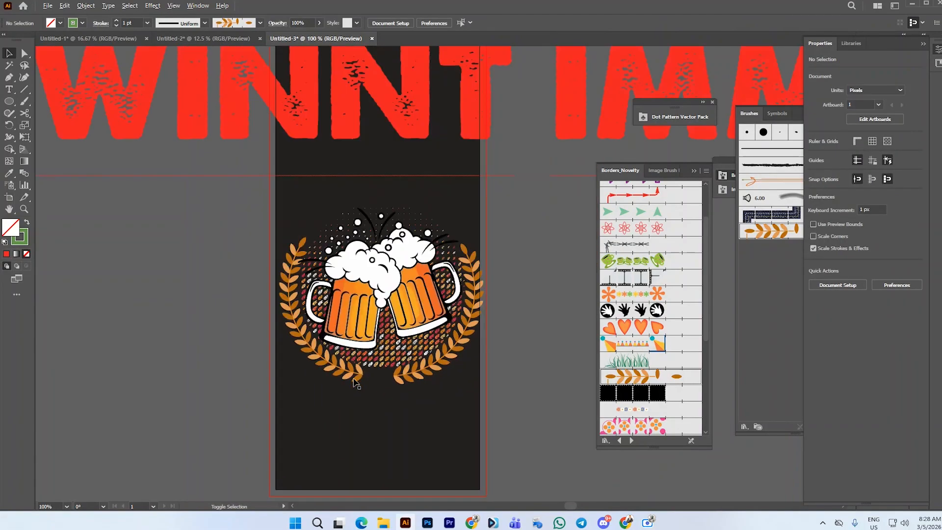
{"action": "left_click", "coordinate": [344, 376]}
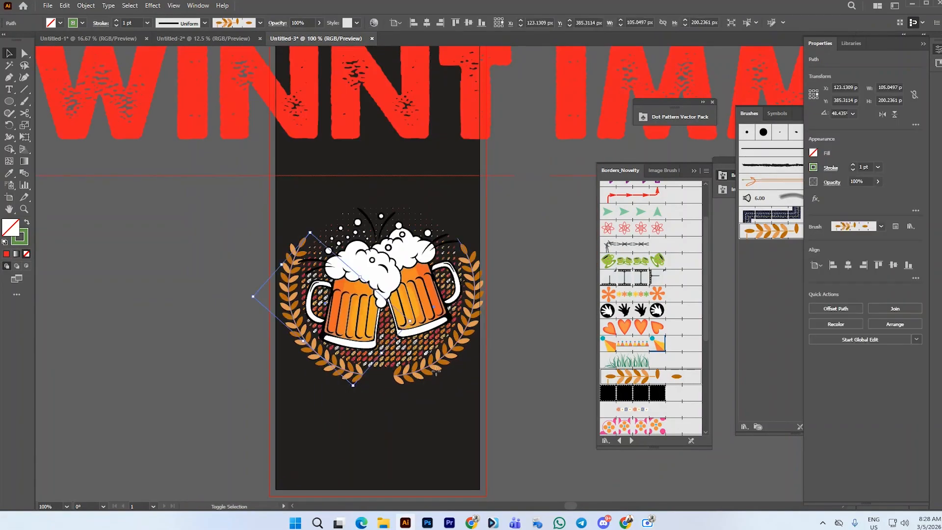
{"action": "left_click", "coordinate": [86, 6]}
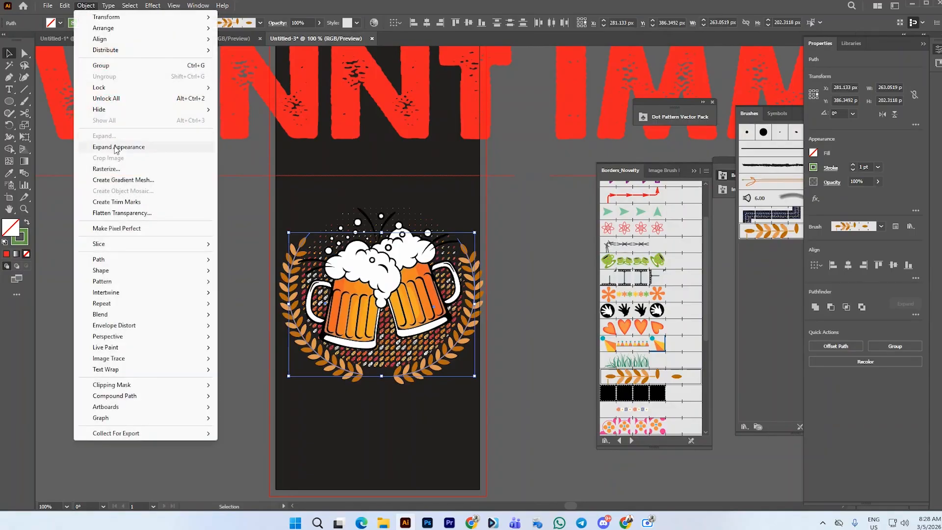
{"action": "left_click", "coordinate": [117, 148]}
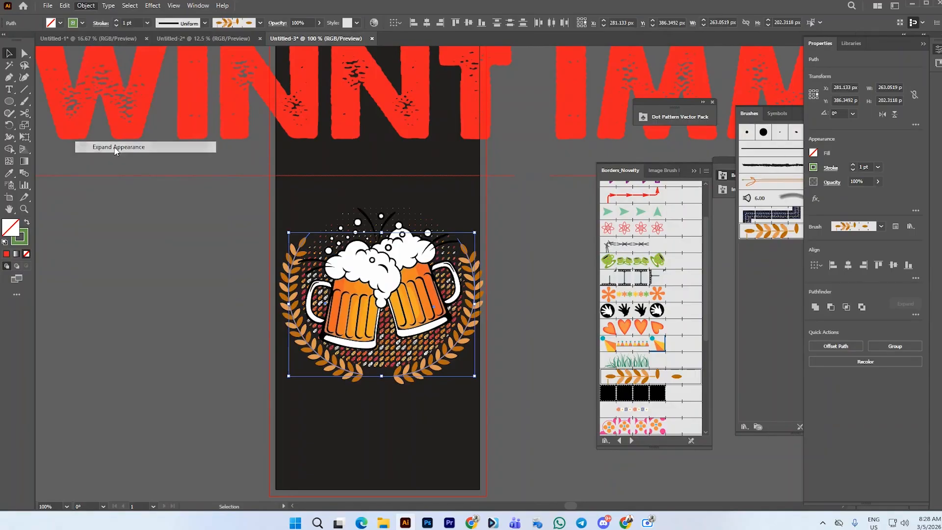
Recolor both expanded leaf branches white by sampling the beer foam with the Eyedropper
{"action": "left_click", "coordinate": [10, 173]}
{"action": "left_click", "coordinate": [359, 287]}
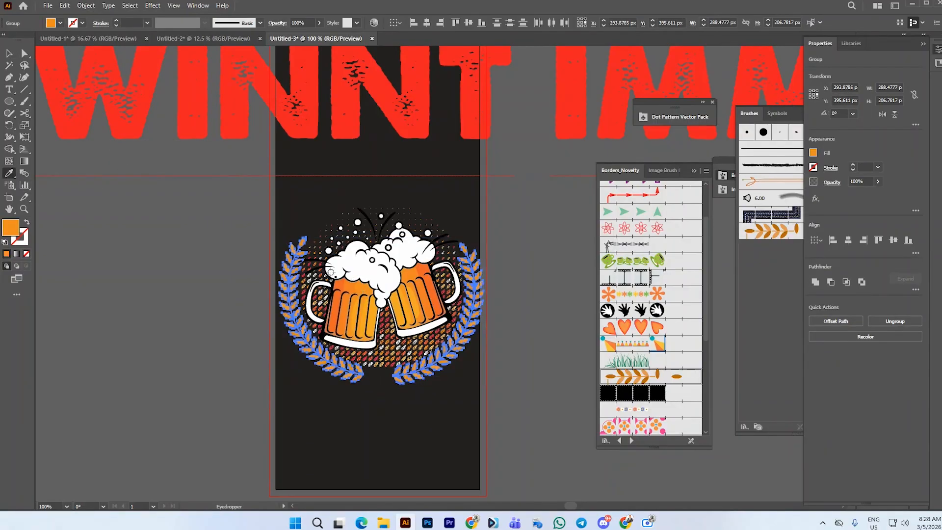
{"action": "left_click", "coordinate": [357, 257]}
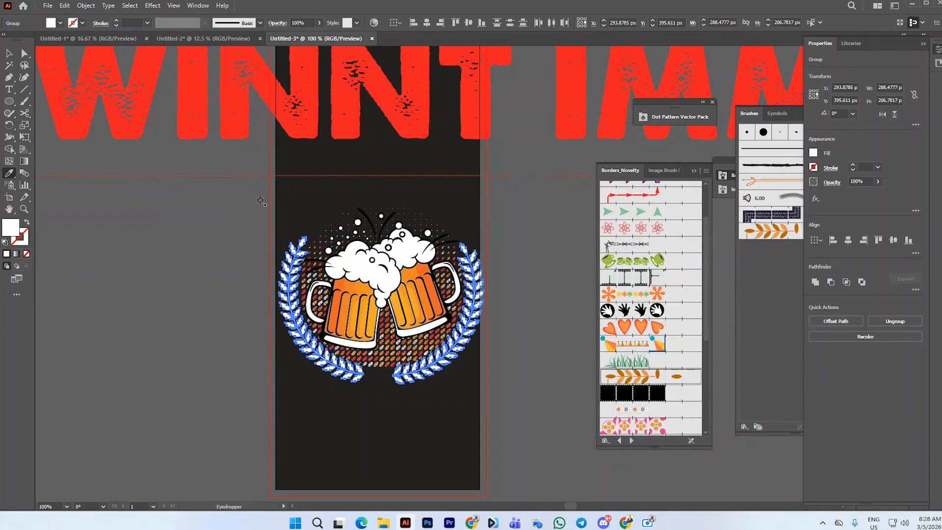
{"action": "left_click", "coordinate": [8, 53]}
{"action": "left_click", "coordinate": [190, 232]}
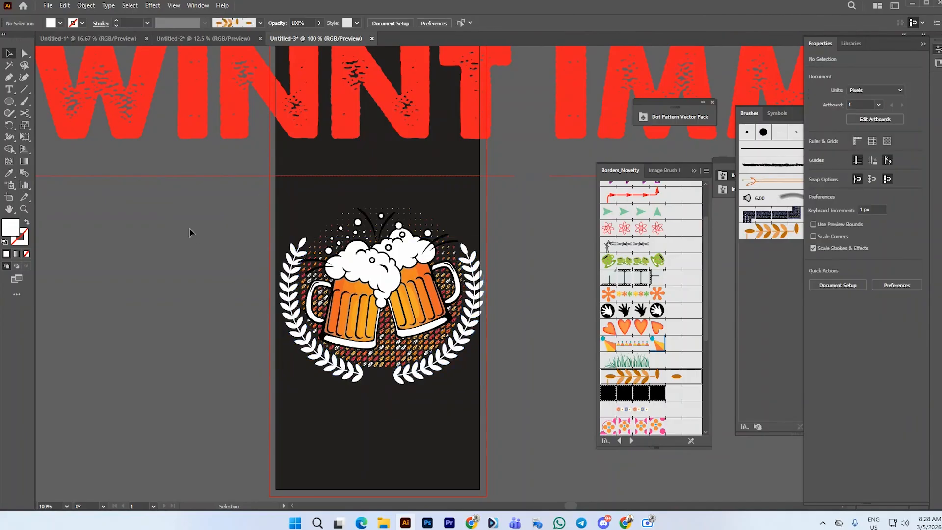
Group the left leaf branch with the leaf dot pattern behind the mugs
{"action": "scroll", "coordinate": [334, 358], "scroll_direction": "up", "scroll_amount": 2}
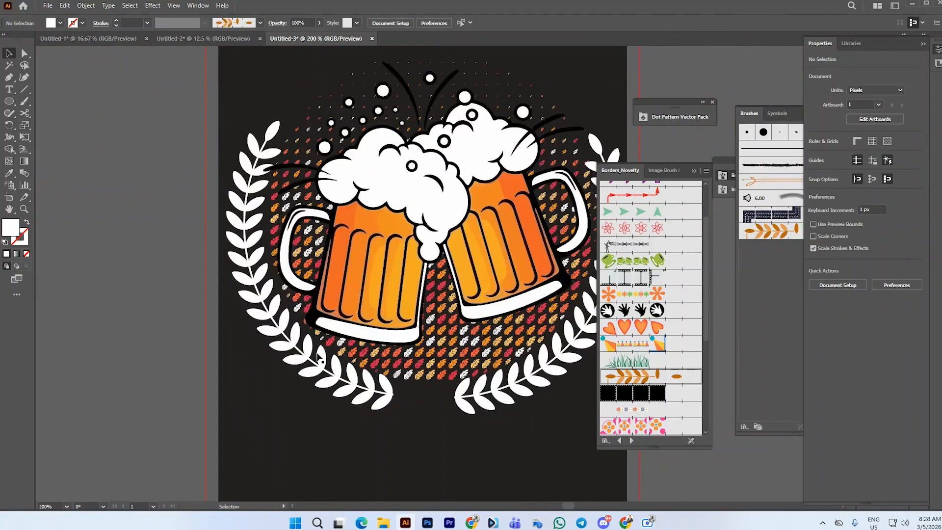
{"action": "left_click", "coordinate": [312, 377], "text": "shift"}
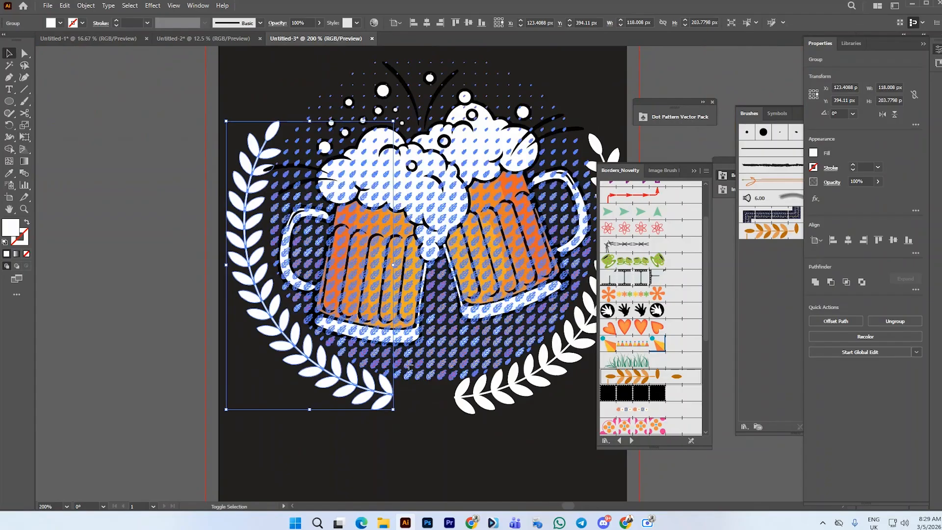
{"action": "left_click", "coordinate": [485, 388], "text": "shift"}
{"action": "scroll", "coordinate": [385, 343], "scroll_direction": "down", "scroll_amount": 2}
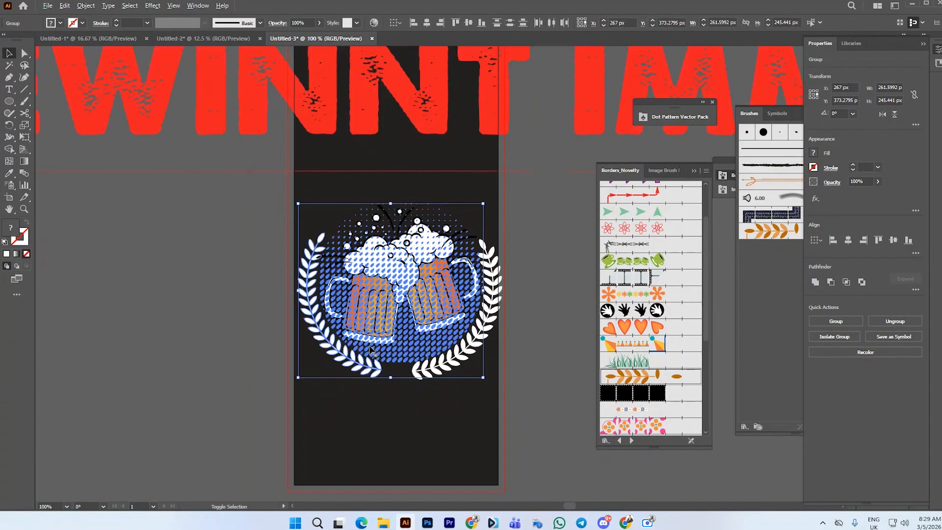
{"action": "left_click", "coordinate": [398, 338], "text": "shift"}
{"action": "key", "text": "ctrl+g"}
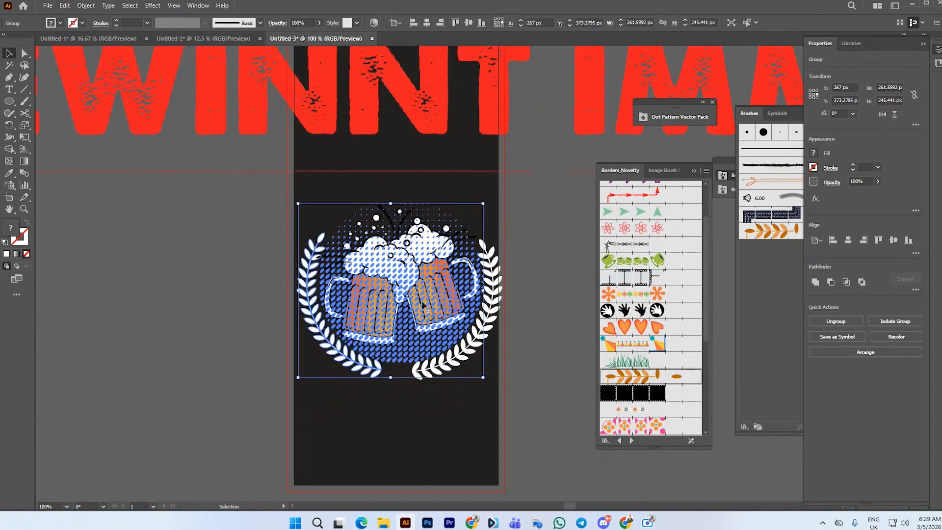
Move the red DAS BIER GEWINNT IMMER slogan off the artboard to the area below it and scale it down
{"action": "scroll", "coordinate": [422, 306], "scroll_direction": "up", "scroll_amount": 2}
{"action": "scroll", "coordinate": [379, 317], "scroll_direction": "down", "scroll_amount": 2}
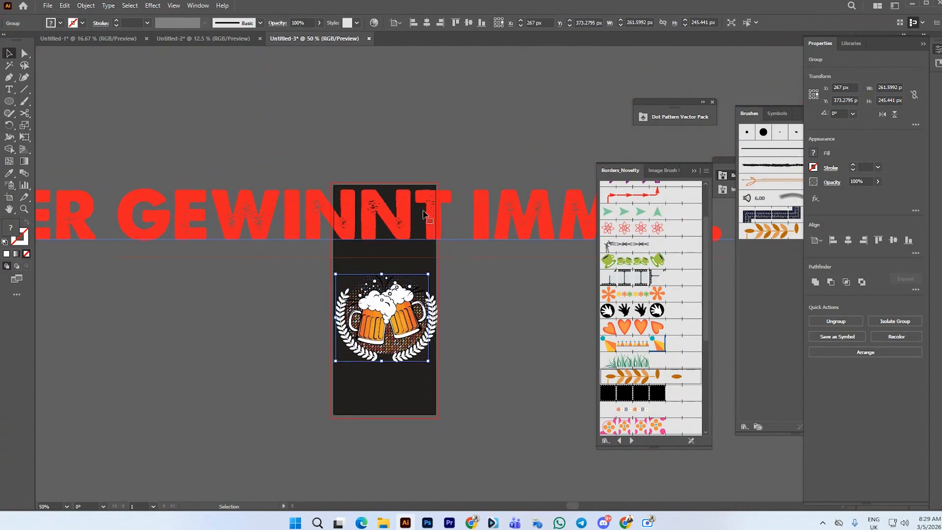
{"action": "left_click", "coordinate": [411, 250]}
{"action": "scroll", "coordinate": [411, 249], "scroll_direction": "down", "scroll_amount": 3}
{"action": "left_click_drag", "start_coordinate": [456, 234], "coordinate": [369, 348]}
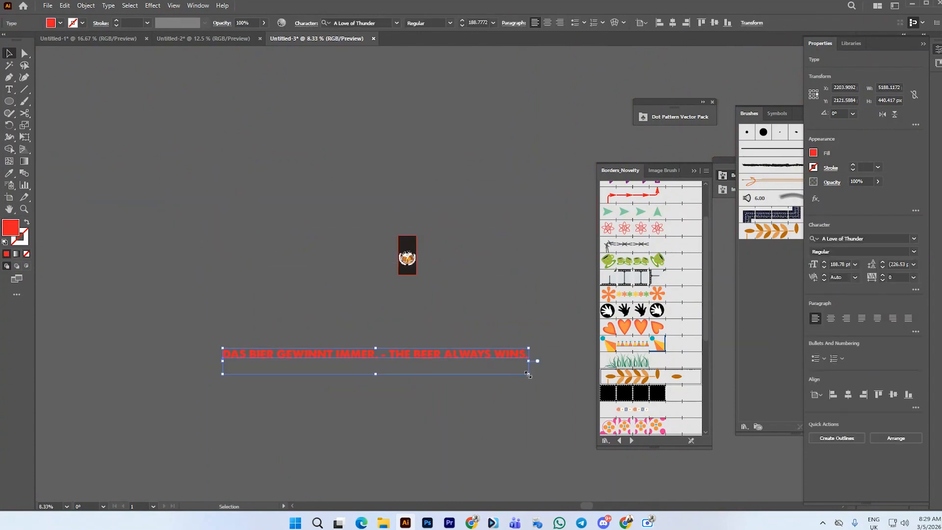
{"action": "left_click_drag", "start_coordinate": [527, 374], "coordinate": [473, 375]}
{"action": "left_click", "coordinate": [469, 298]}
{"action": "scroll", "coordinate": [411, 223], "scroll_direction": "up", "scroll_amount": 5}
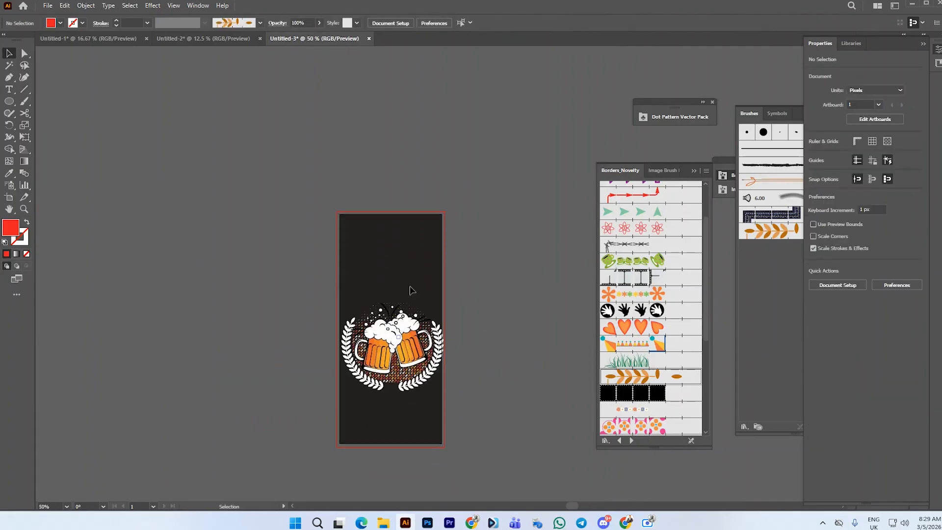
Move the beer mugs off the artboard to the empty area on its right, leaving the wreath and dot pattern
{"action": "left_click_drag", "start_coordinate": [406, 339], "coordinate": [515, 277]}
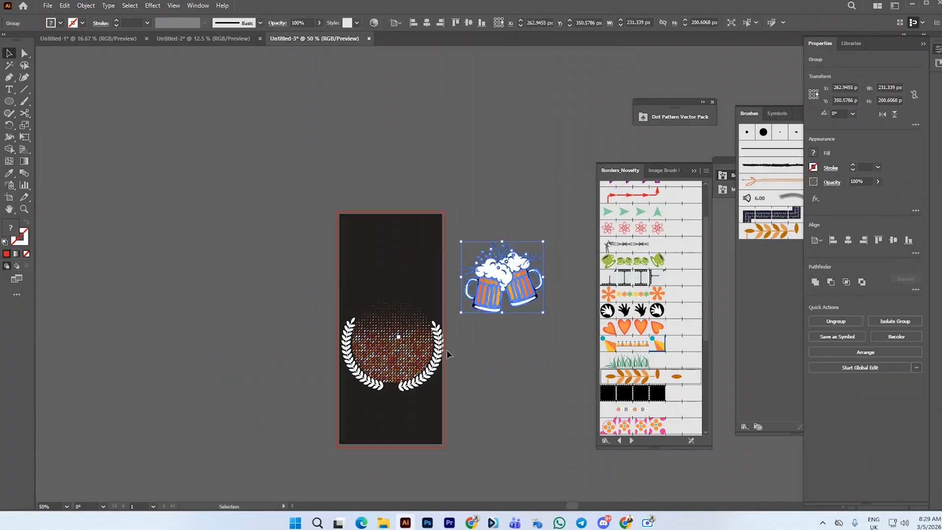
{"action": "left_click", "coordinate": [440, 349]}
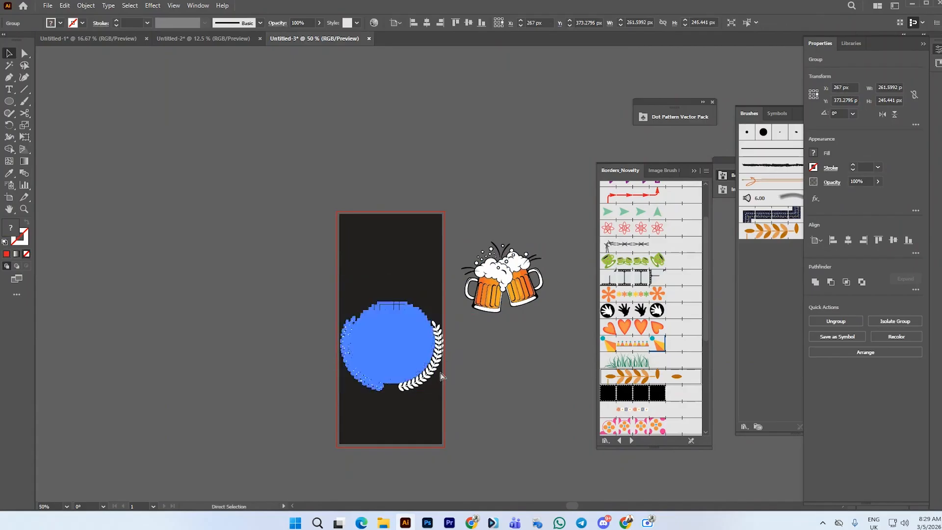
{"action": "key", "text": "ctrl+z"}
{"action": "key", "text": "ctrl+shift+z"}
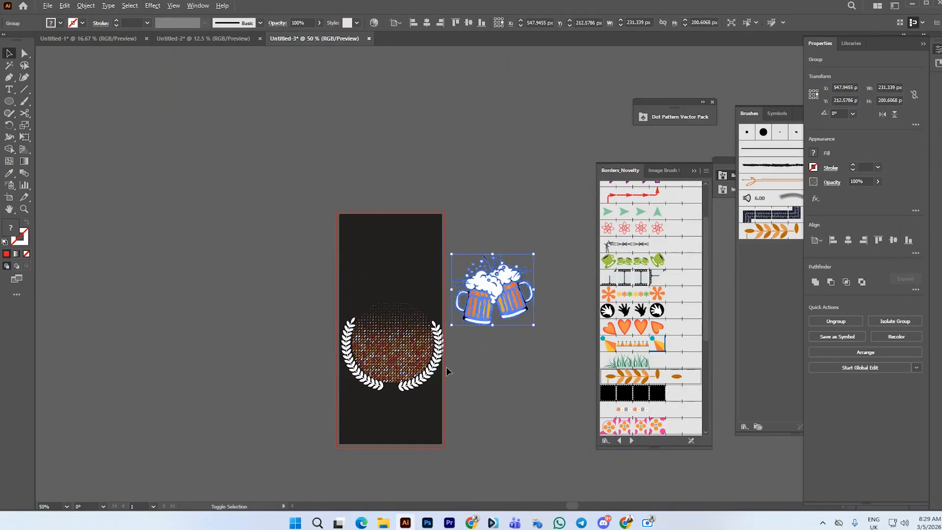
Nudge the right leaf branch into line with the left one, at about X 295.9 px and Y 400.1 px
{"action": "scroll", "coordinate": [445, 366], "scroll_direction": "up", "scroll_amount": 3}
{"action": "left_click", "coordinate": [432, 294]}
{"action": "key", "text": "Right"}
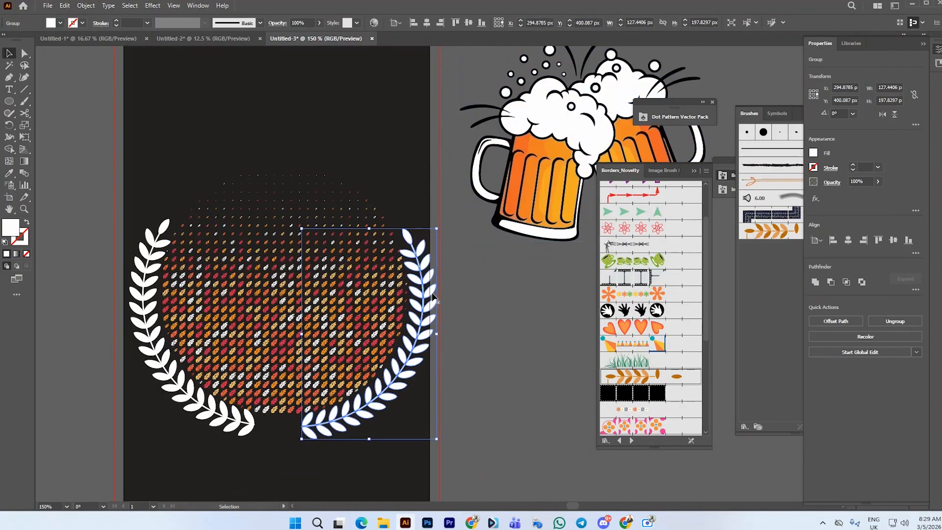
{"action": "key", "text": "Up"}
{"action": "key", "text": "Up"}
{"action": "key", "text": "Up"}
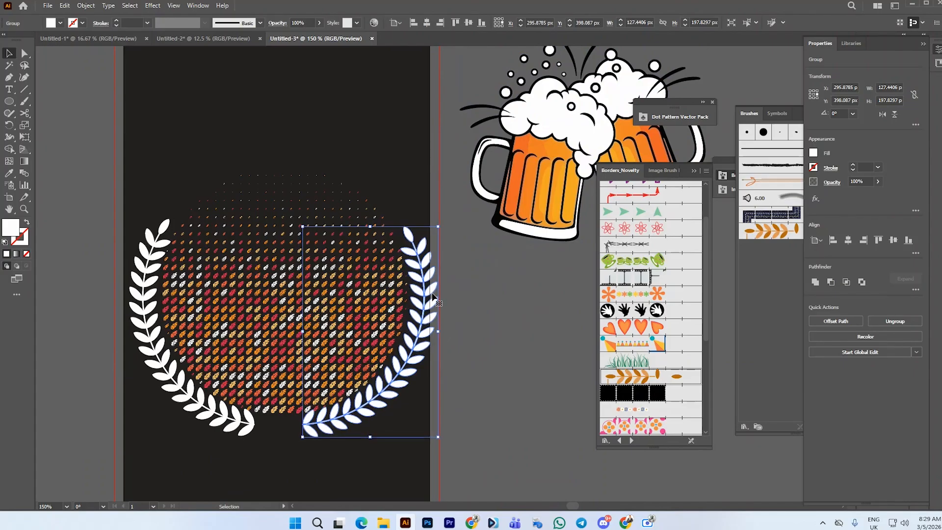
{"action": "key", "text": "Right"}
{"action": "key", "text": "Right"}
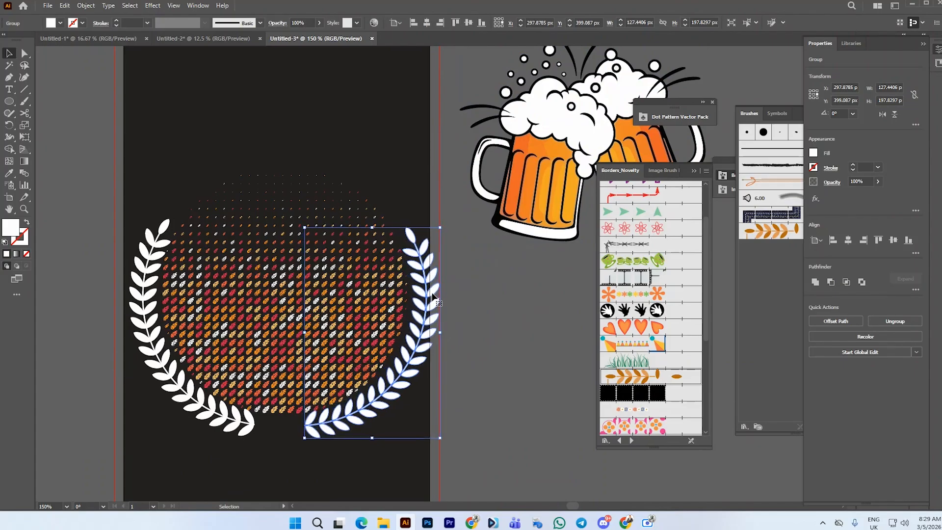
{"action": "key", "text": "Down"}
{"action": "key", "text": "Down"}
{"action": "key", "text": "Left"}
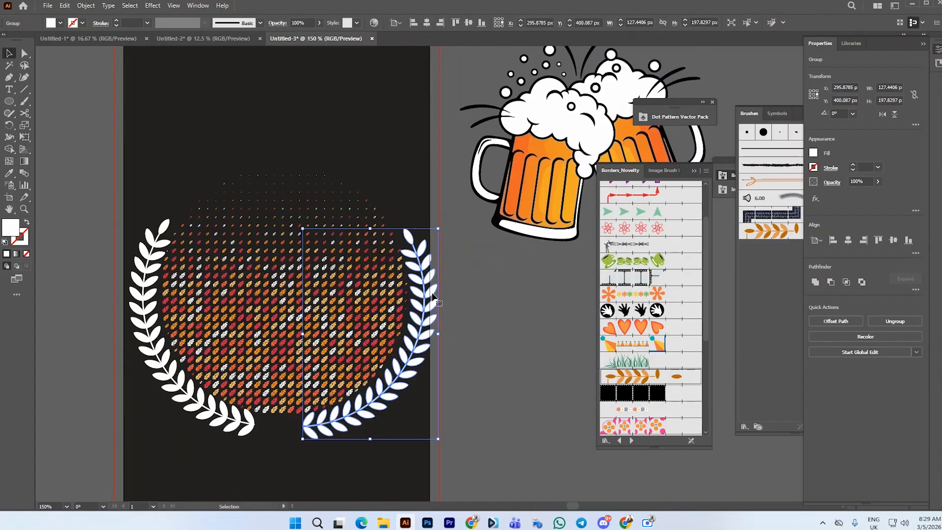
Nudge the right leaf branch to about X 294.9 px, Y 399.1 px, and ungroup the left branch from the dot pattern
{"action": "key", "text": "Left"}
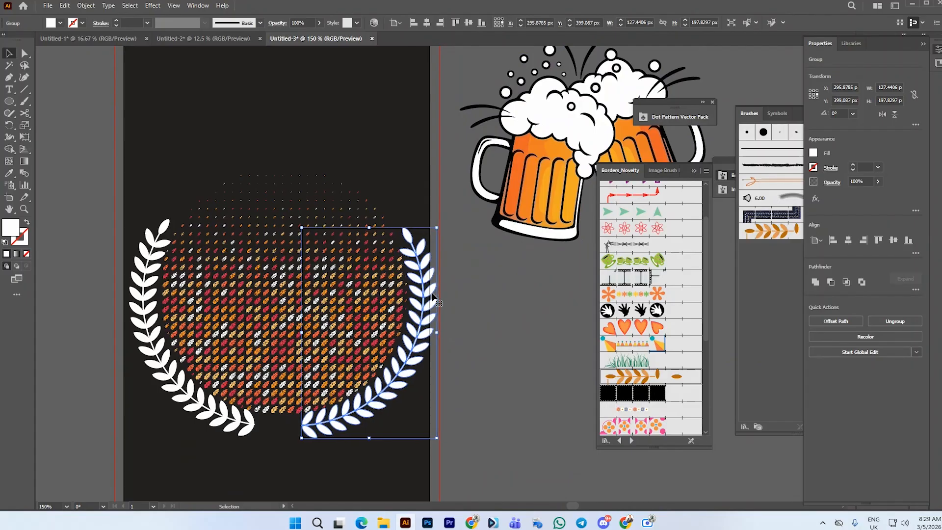
{"action": "key", "text": "Up"}
{"action": "left_click", "coordinate": [175, 229]}
{"action": "right_click", "coordinate": [175, 231]}
{"action": "left_click", "coordinate": [208, 383]}
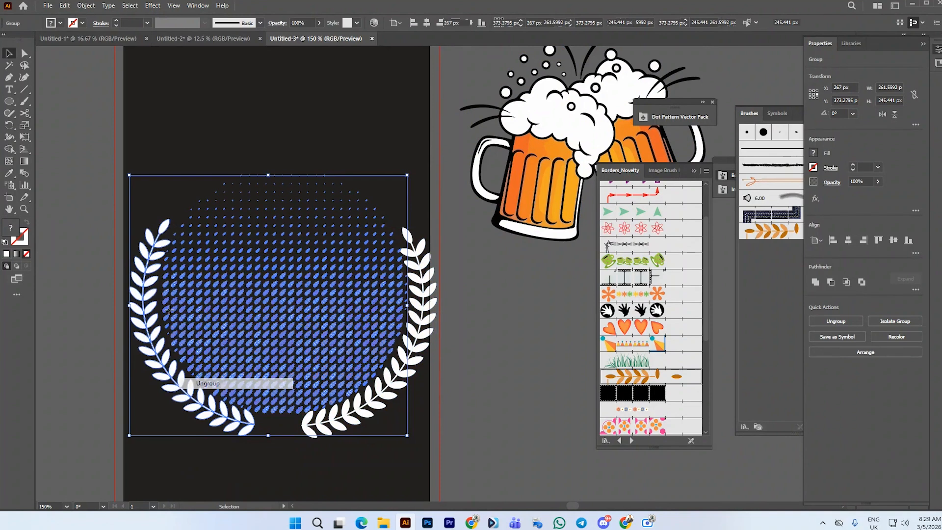
Align the top edges of the left and right leaf branches
{"action": "left_click", "coordinate": [135, 215]}
{"action": "left_click", "coordinate": [150, 237]}
{"action": "left_click", "coordinate": [417, 242], "text": "shift"}
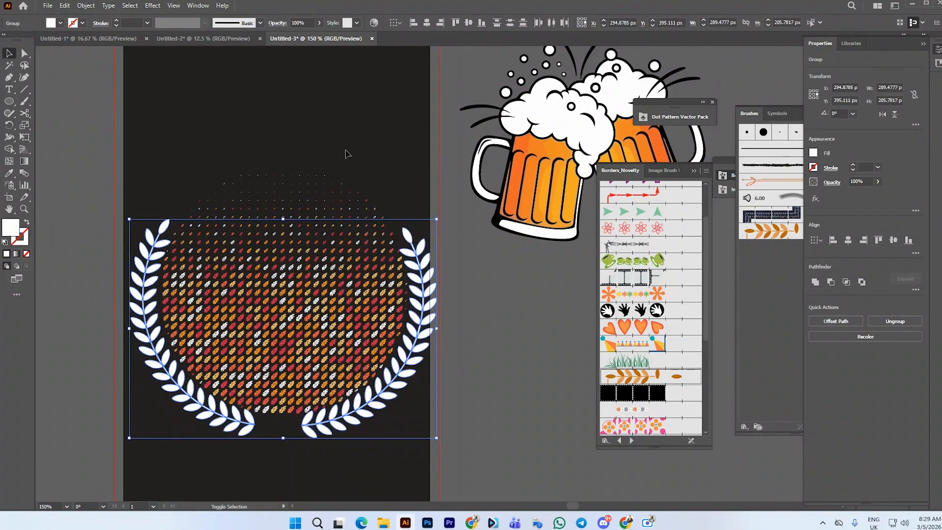
{"action": "left_click", "coordinate": [456, 23]}
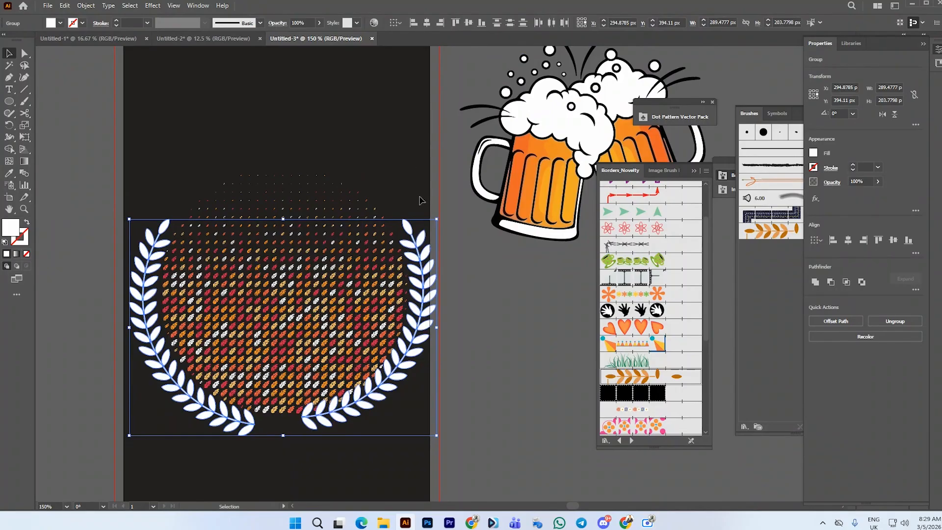
Align the left and right leaf branches with each other by their vertical centres, leaving the dot pattern out
{"action": "left_click", "coordinate": [464, 255]}
{"action": "left_click", "coordinate": [286, 309]}
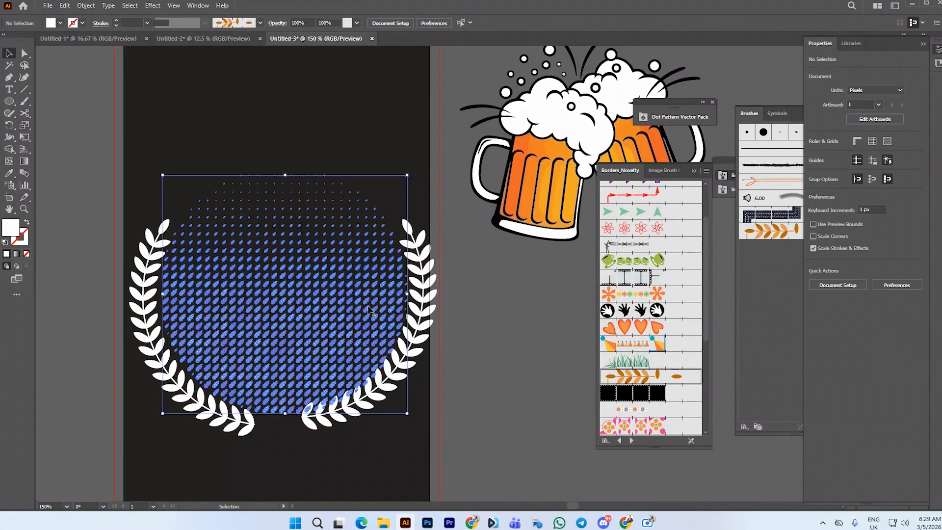
{"action": "left_click", "coordinate": [188, 316]}
{"action": "left_click", "coordinate": [146, 327]}
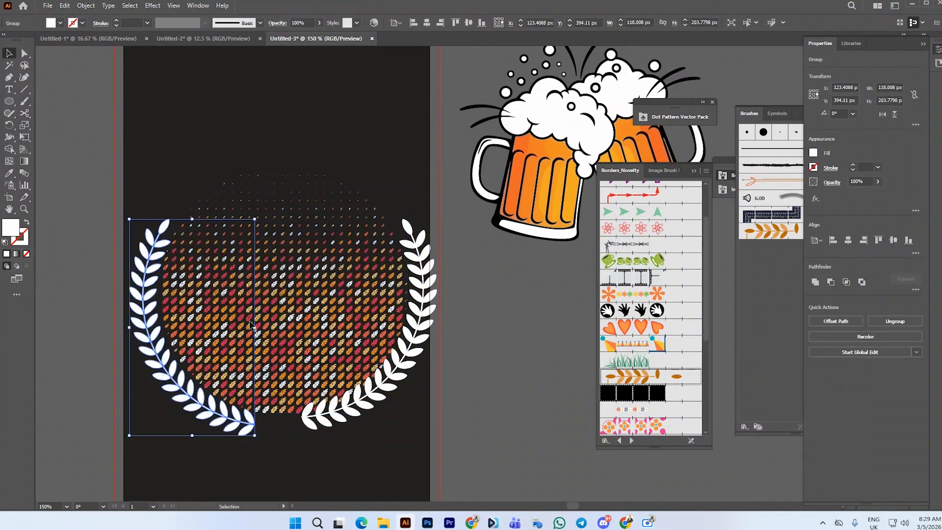
{"action": "left_click", "coordinate": [417, 342], "text": "shift"}
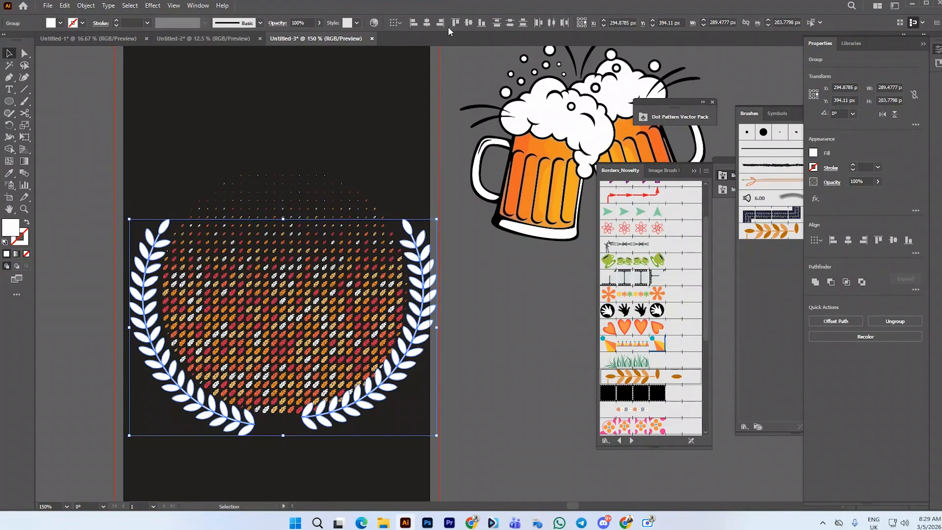
{"action": "left_click", "coordinate": [470, 23]}
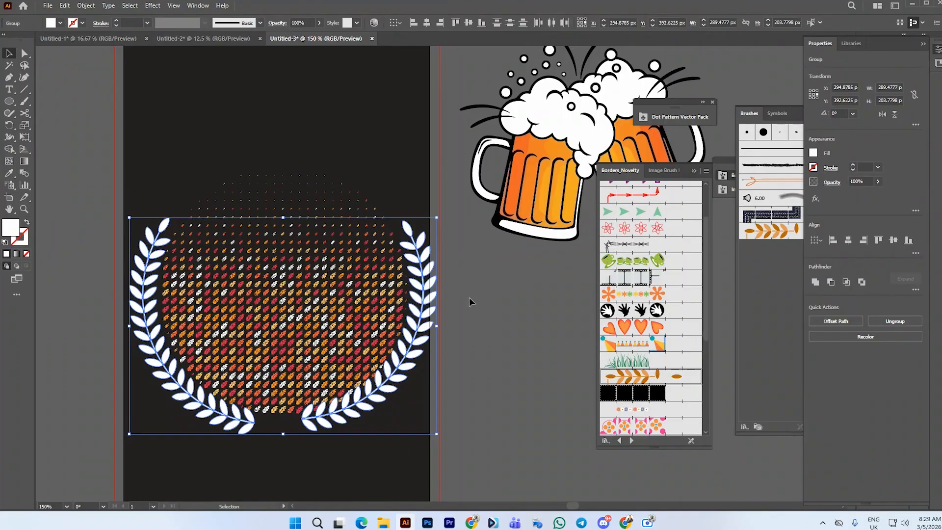
Enlarge the right leaf branch slightly to match the left one's height, and group both branches as one wreath
{"action": "left_click_drag", "start_coordinate": [469, 296], "coordinate": [440, 435]}
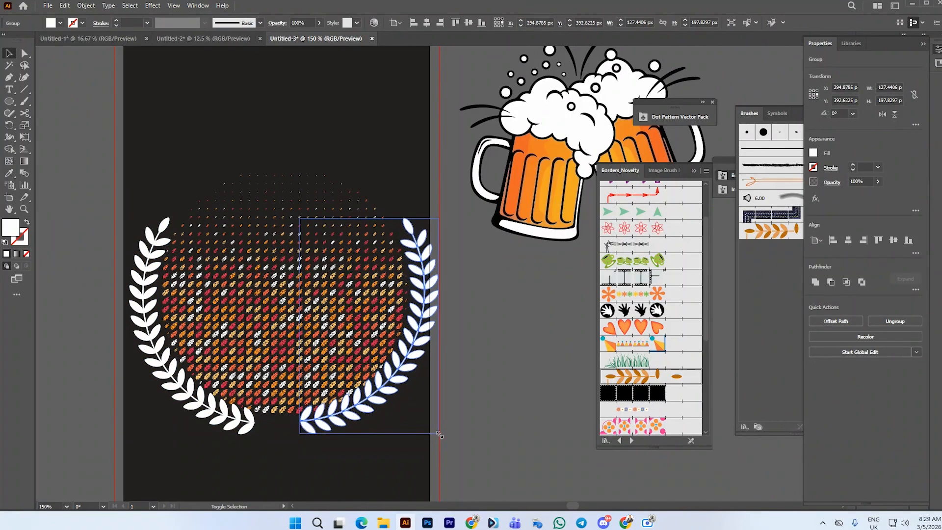
{"action": "left_click", "coordinate": [247, 423], "text": "shift"}
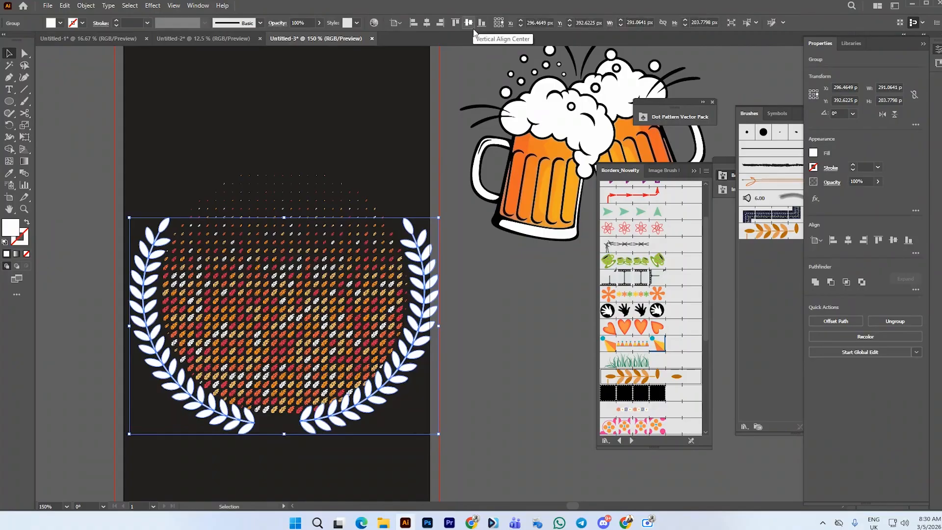
{"action": "left_click", "coordinate": [467, 286]}
Centre the leaf dot pattern and the wreath on each other horizontally
{"action": "left_click", "coordinate": [387, 353]}
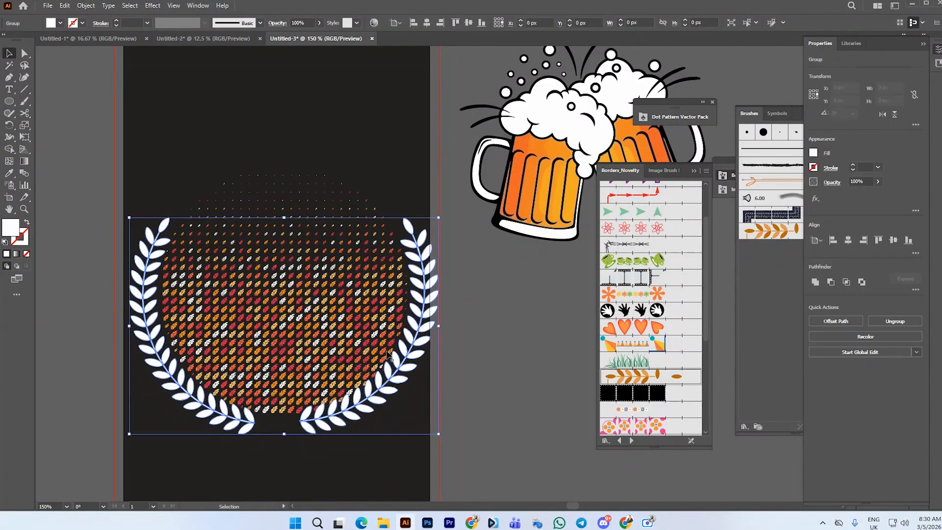
{"action": "left_click", "coordinate": [388, 354], "text": "shift"}
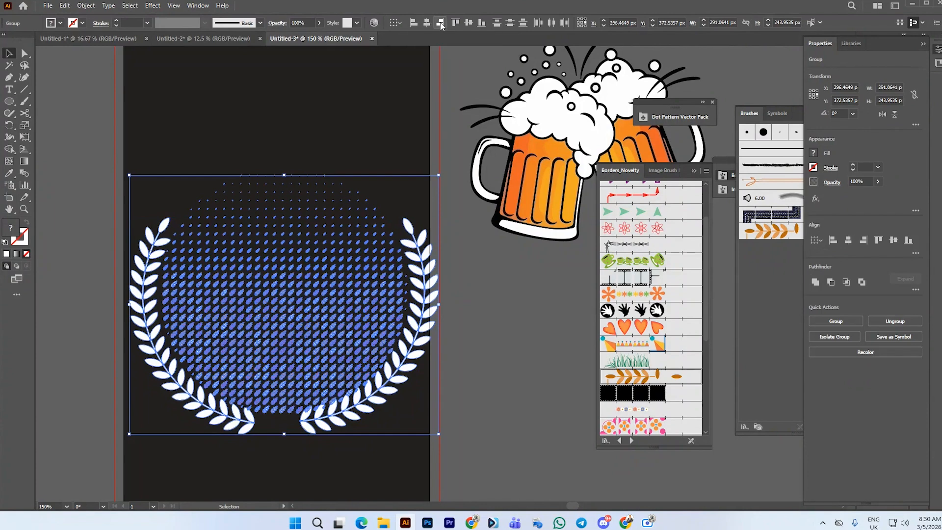
{"action": "left_click", "coordinate": [426, 22]}
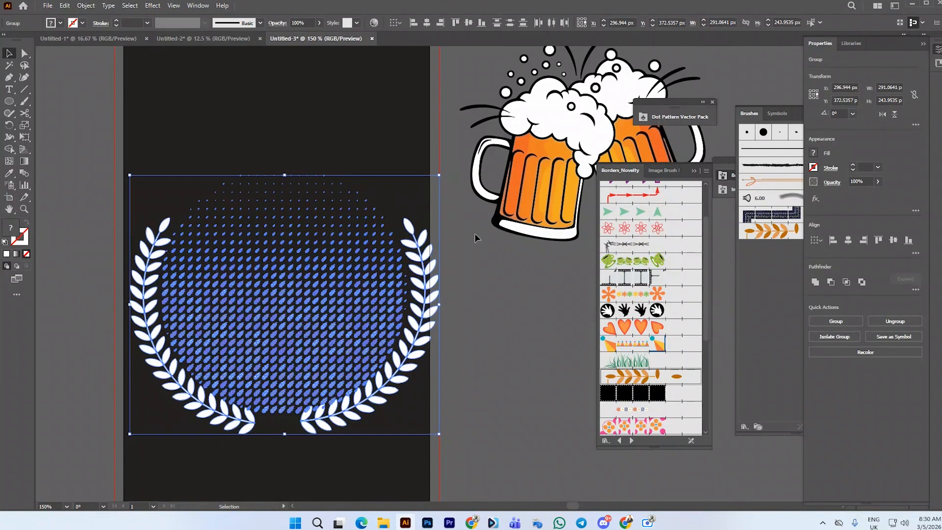
{"action": "left_click", "coordinate": [475, 277]}
Scale the leaf dot pattern down slightly inside the wreath and group the pattern with the wreath
{"action": "left_click", "coordinate": [391, 315]}
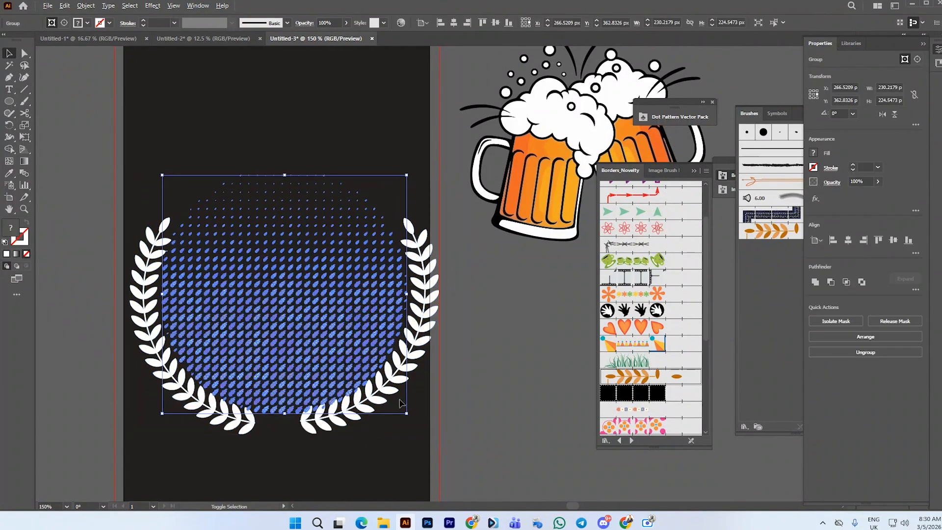
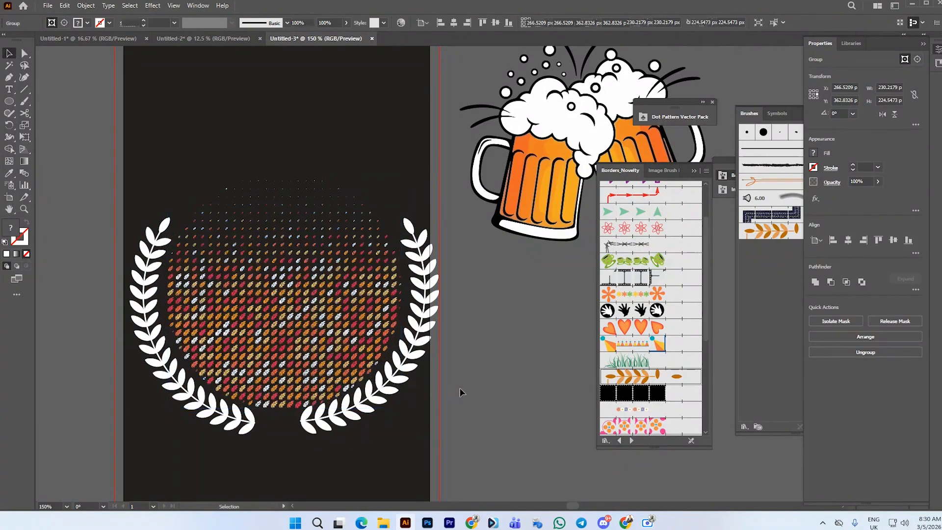
{"action": "left_click", "coordinate": [412, 352]}
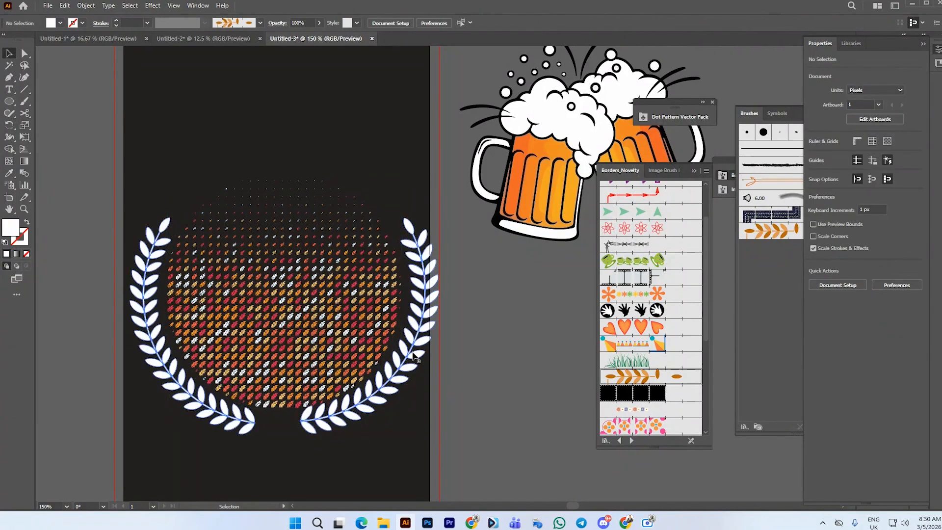
{"action": "left_click", "coordinate": [373, 332], "text": "shift"}
{"action": "key", "text": "ctrl+g"}
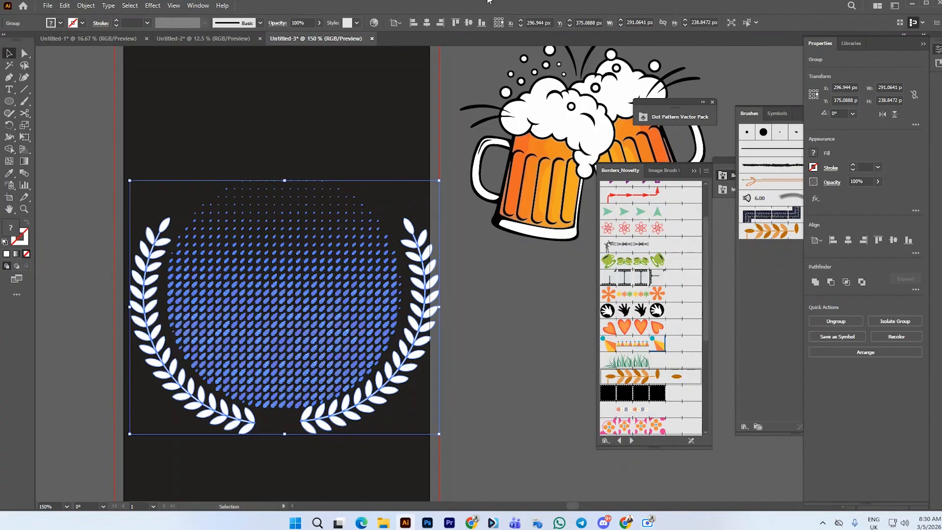
Centre the wreath and dot pattern group horizontally and vertically on the artboard
{"action": "left_click", "coordinate": [429, 23]}
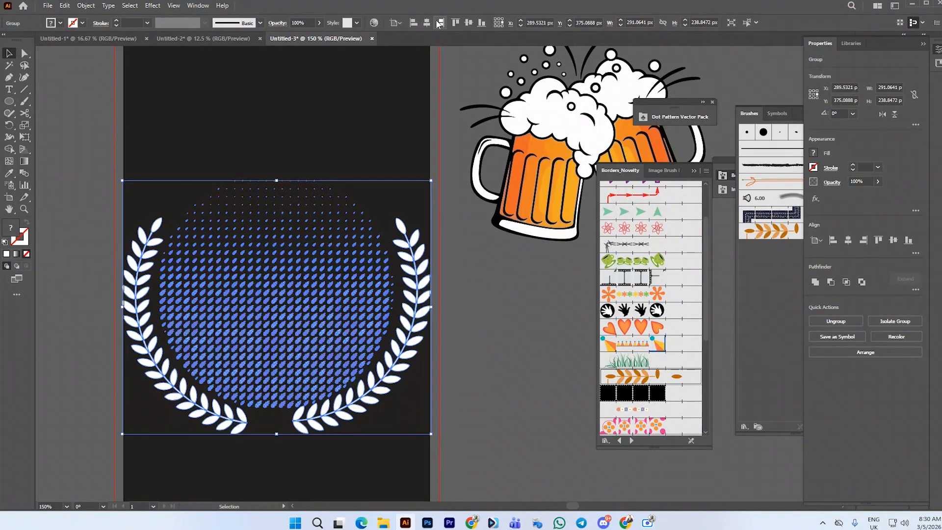
{"action": "left_click", "coordinate": [468, 22]}
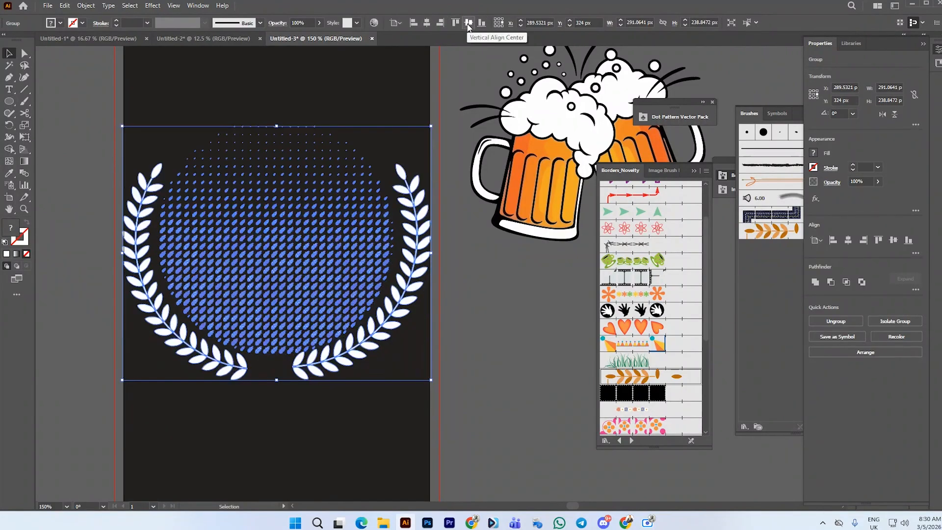
{"action": "left_click", "coordinate": [470, 255]}
{"action": "scroll", "coordinate": [469, 254], "scroll_direction": "down", "scroll_amount": 2, "text": "alt"}
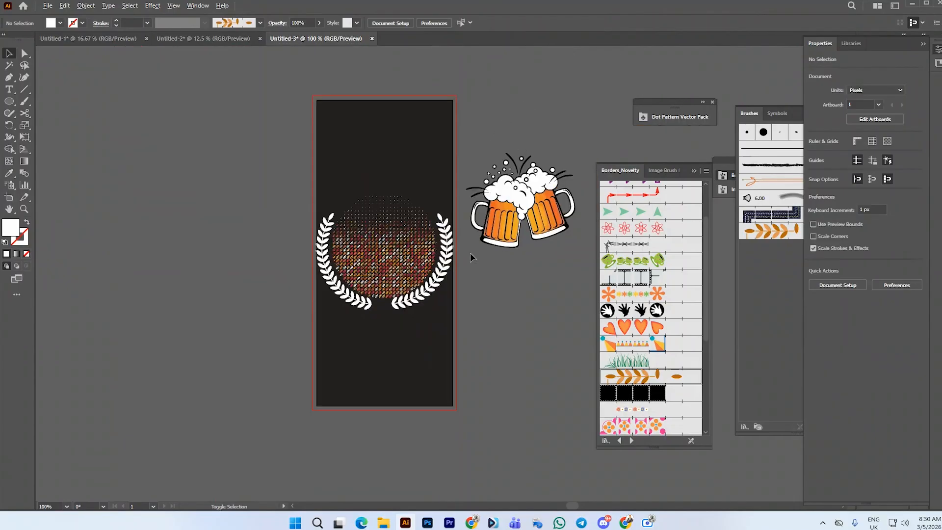
{"action": "scroll", "coordinate": [396, 252], "scroll_direction": "up", "scroll_amount": 2, "text": "alt"}
Scale the wreath and dot pattern group down very slightly so its width fits the artboard
{"action": "left_click", "coordinate": [488, 279]}
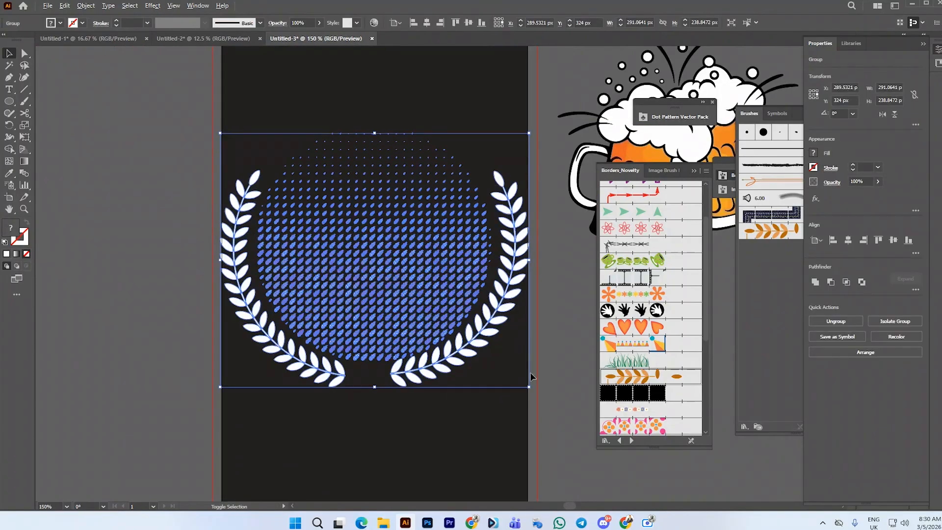
{"action": "left_click_drag", "start_coordinate": [530, 387], "coordinate": [530, 388]}
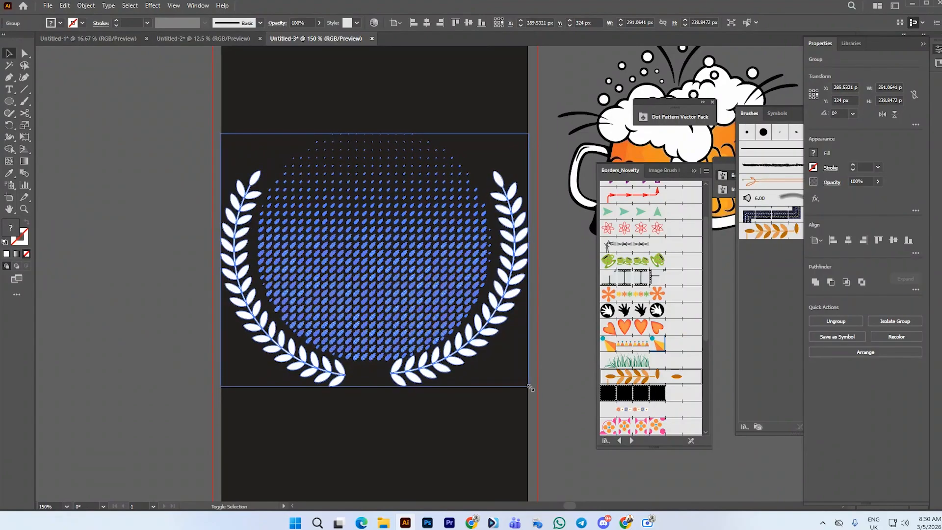
{"action": "left_click", "coordinate": [363, 121]}
{"action": "scroll", "coordinate": [326, 120], "scroll_direction": "down", "scroll_amount": 2}
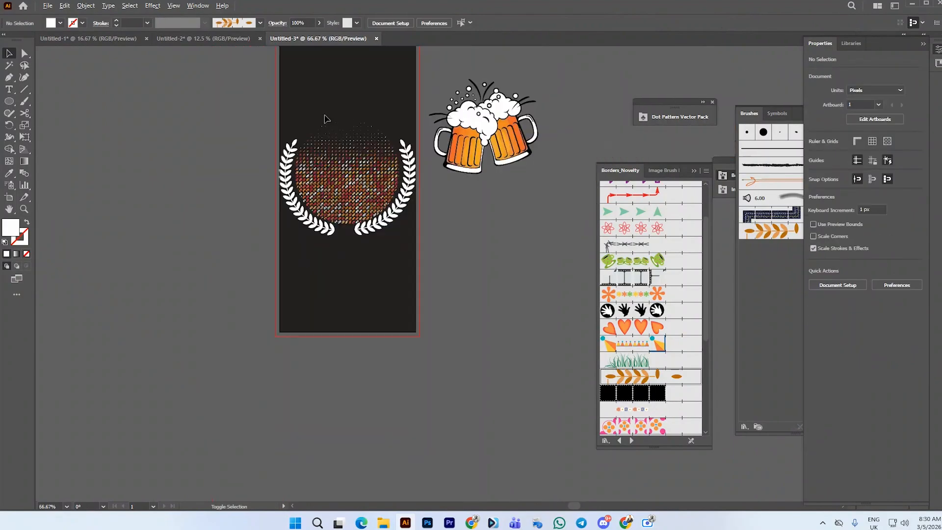
{"action": "scroll", "coordinate": [415, 162], "scroll_direction": "up", "scroll_amount": 1}
{"action": "scroll", "coordinate": [415, 157], "scroll_direction": "up", "scroll_amount": 1}
Move the beer mugs back onto the artboard, over the leaf dot pattern inside the wreath
{"action": "left_click", "coordinate": [392, 241]}
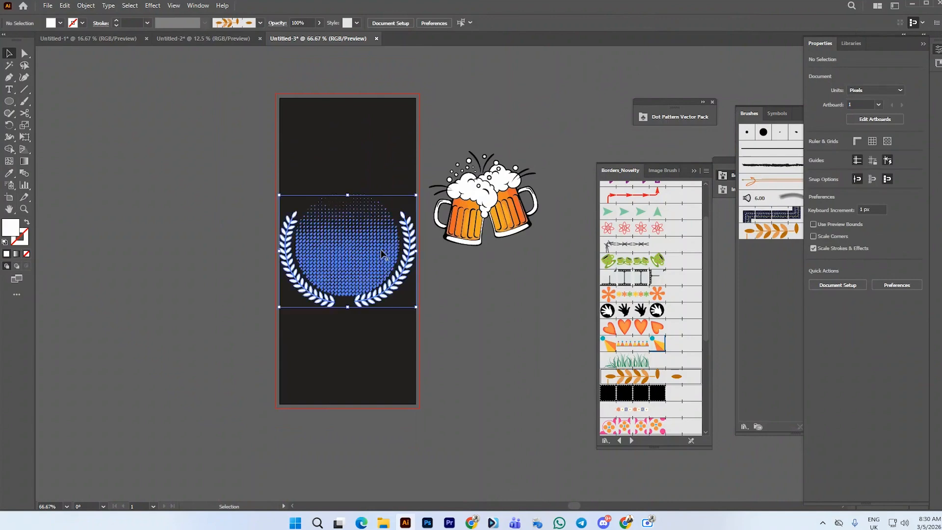
{"action": "left_click", "coordinate": [481, 88]}
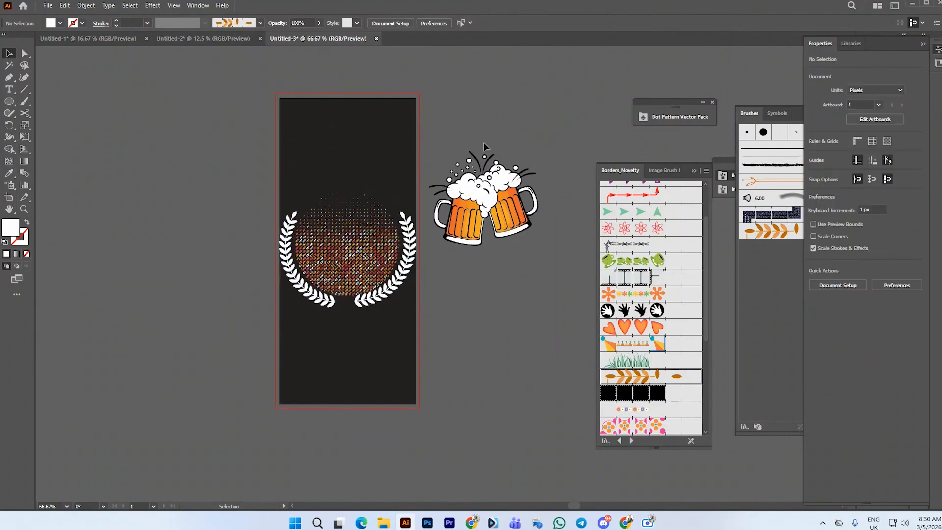
{"action": "left_click_drag", "start_coordinate": [490, 194], "coordinate": [349, 234]}
{"action": "left_click", "coordinate": [348, 233]}
{"action": "key", "text": "ctrl+equal"}
{"action": "key", "text": "ctrl+equal"}
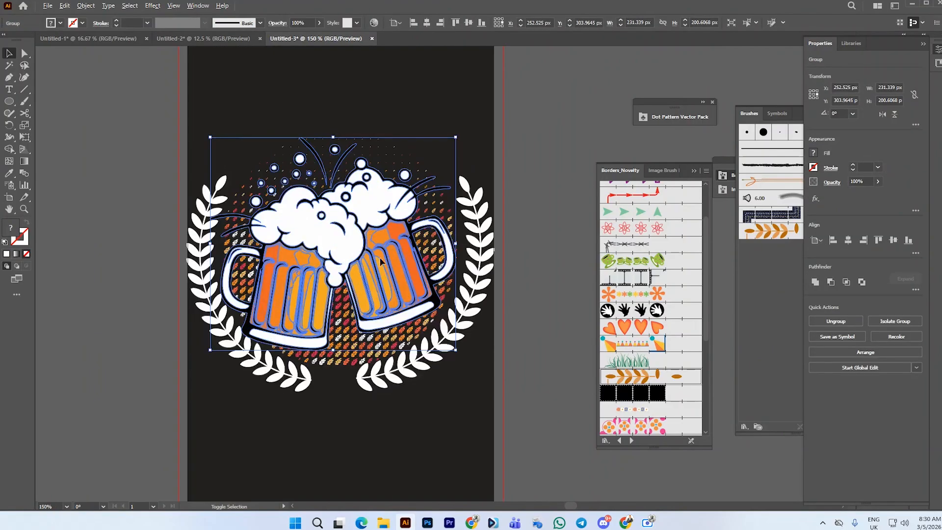
{"action": "left_click", "coordinate": [495, 241]}
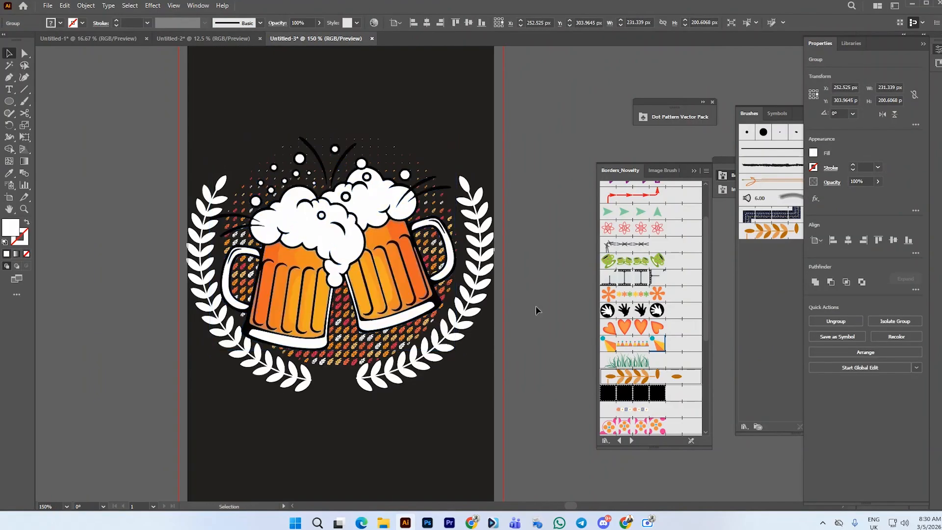
Fill the two curved splash lines above the beer mugs with white using the Shape Builder tool
{"action": "left_click", "coordinate": [342, 167]}
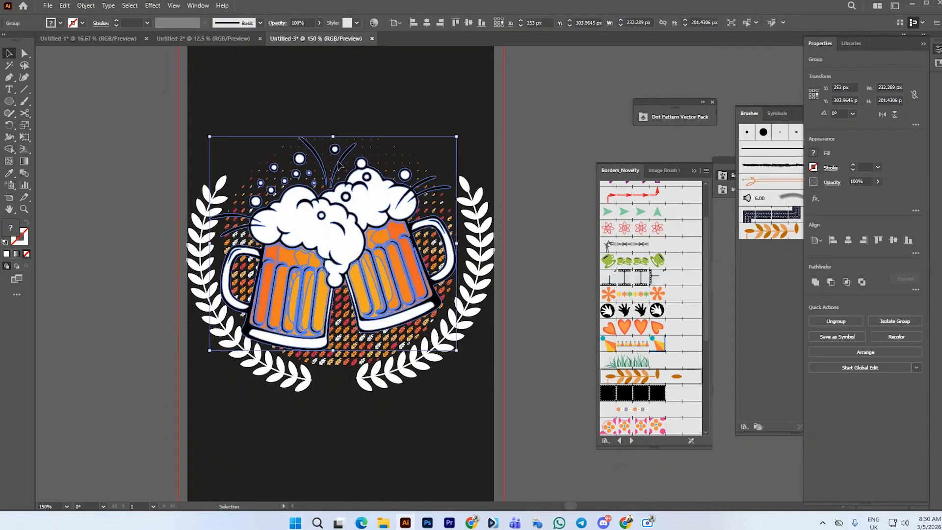
{"action": "scroll", "coordinate": [341, 168], "scroll_direction": "up", "scroll_amount": 2}
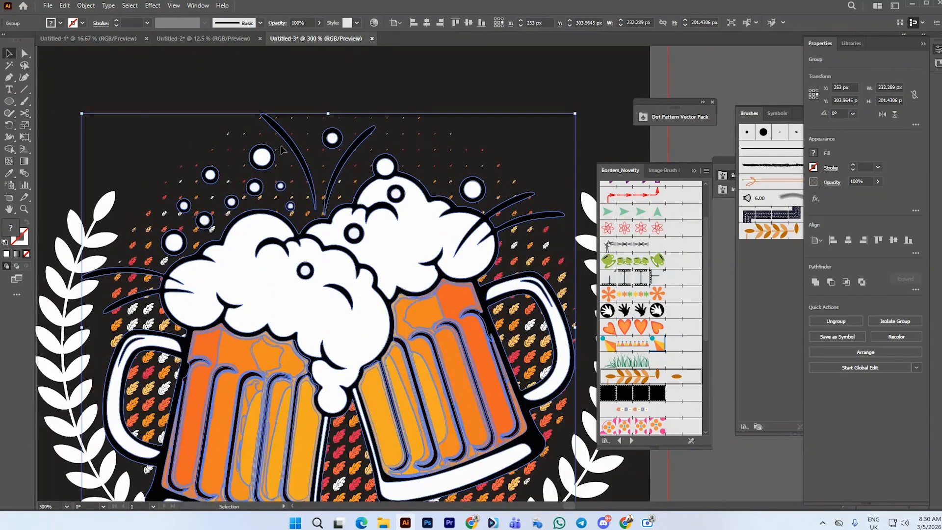
{"action": "left_click", "coordinate": [12, 149]}
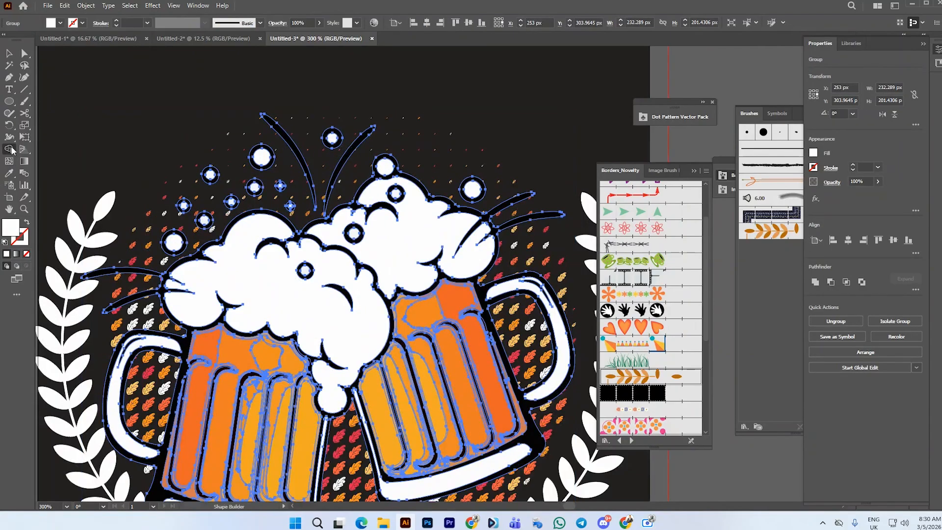
{"action": "left_click", "coordinate": [290, 144]}
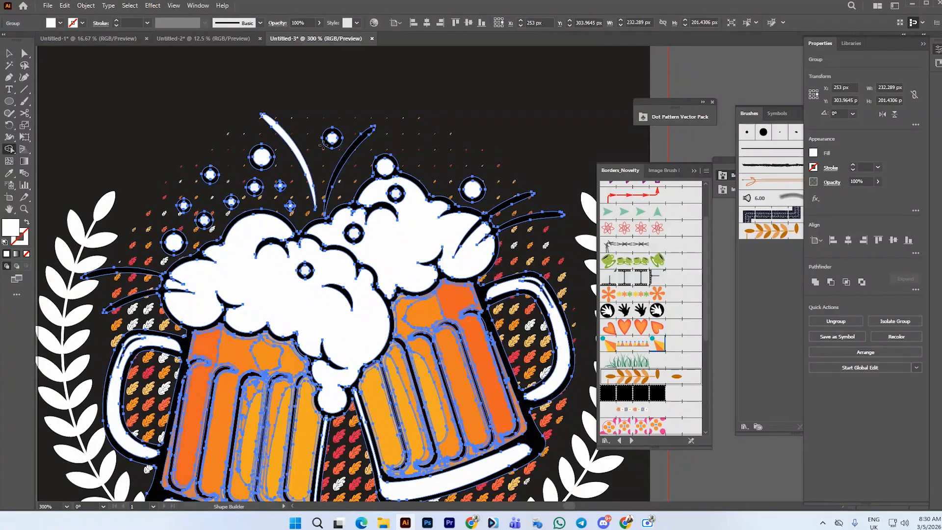
{"action": "left_click", "coordinate": [349, 149]}
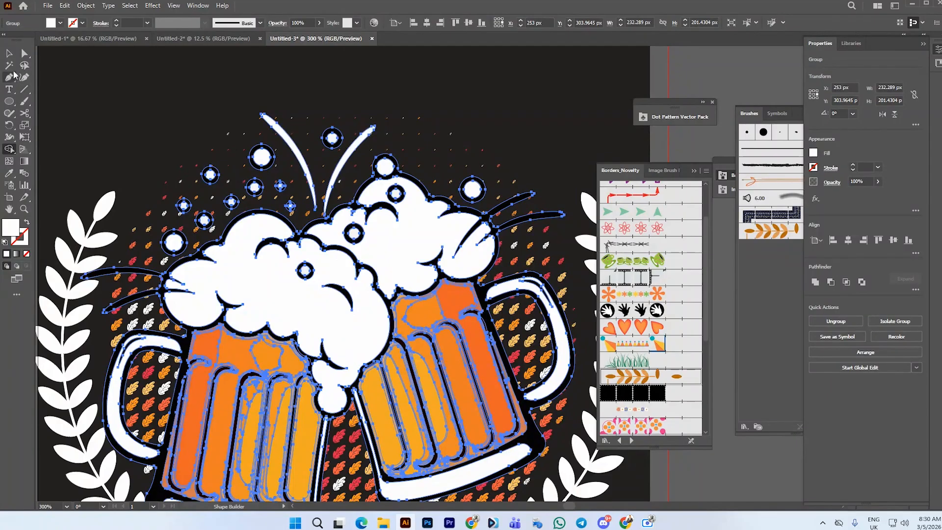
{"action": "left_click", "coordinate": [9, 53]}
{"action": "left_click", "coordinate": [153, 82]}
Fill the two curved splash lines above the beer mugs with orange using the Shape Builder tool
{"action": "left_click", "coordinate": [302, 170]}
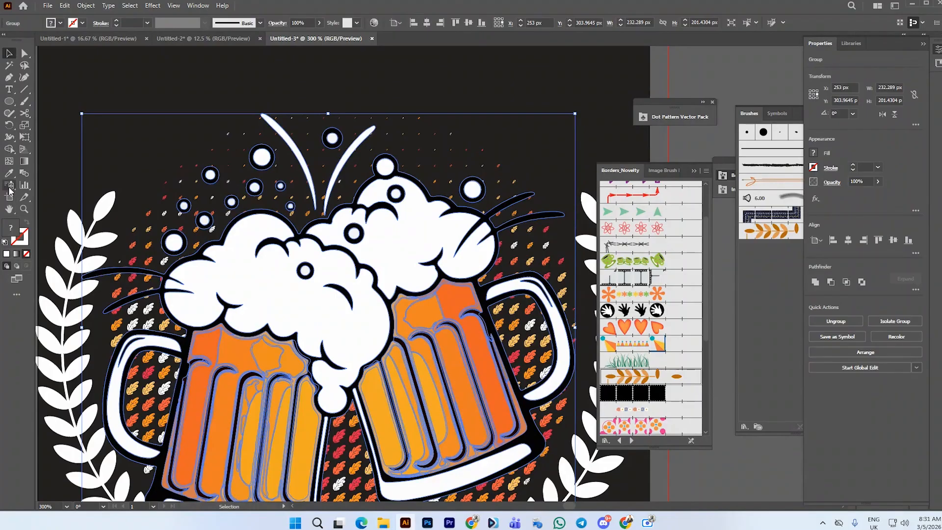
{"action": "left_click", "coordinate": [8, 150]}
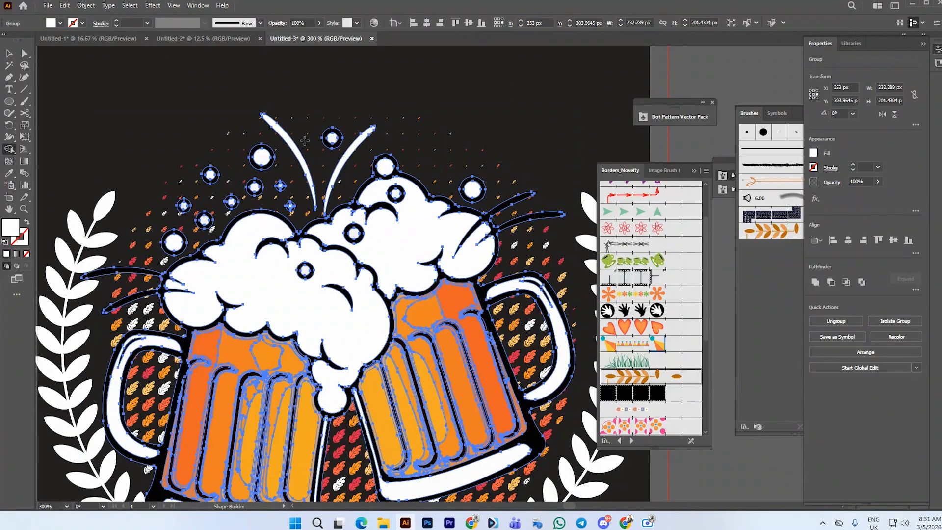
{"action": "left_click", "coordinate": [60, 23]}
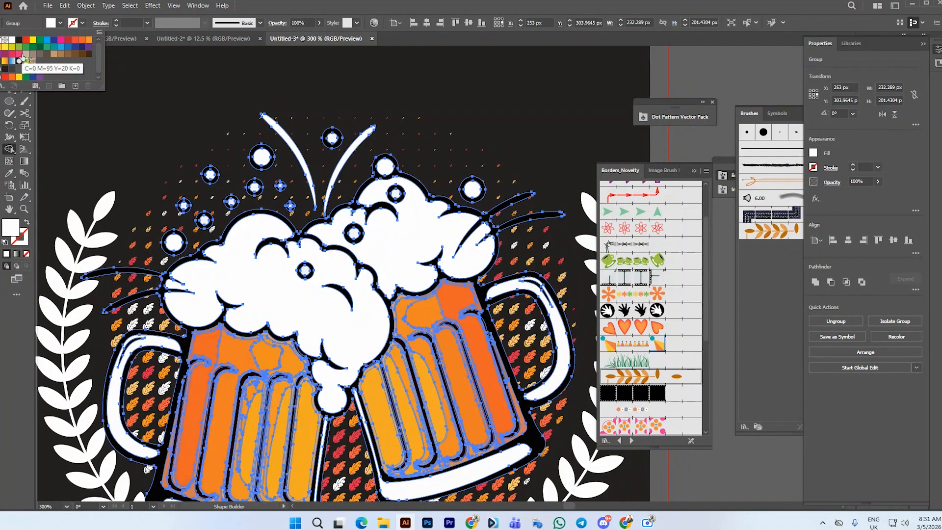
{"action": "left_click", "coordinate": [88, 40]}
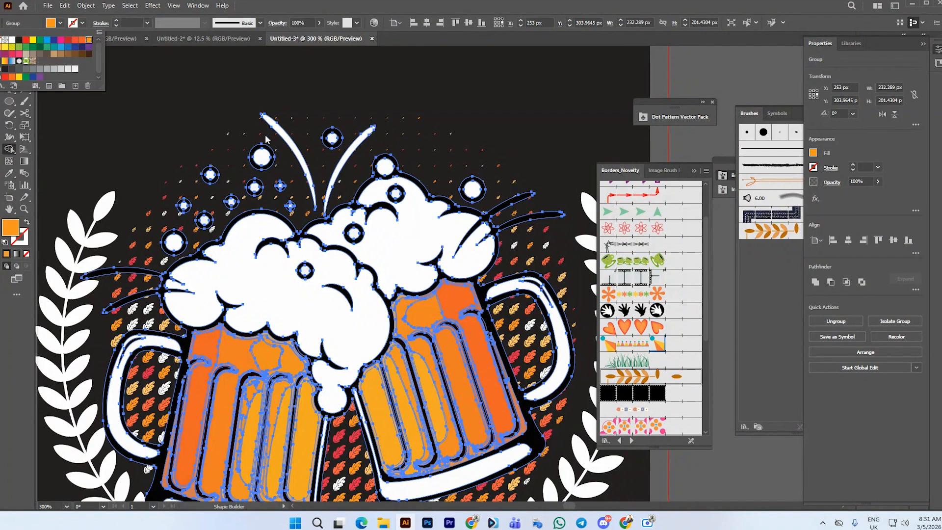
{"action": "left_click", "coordinate": [76, 154]}
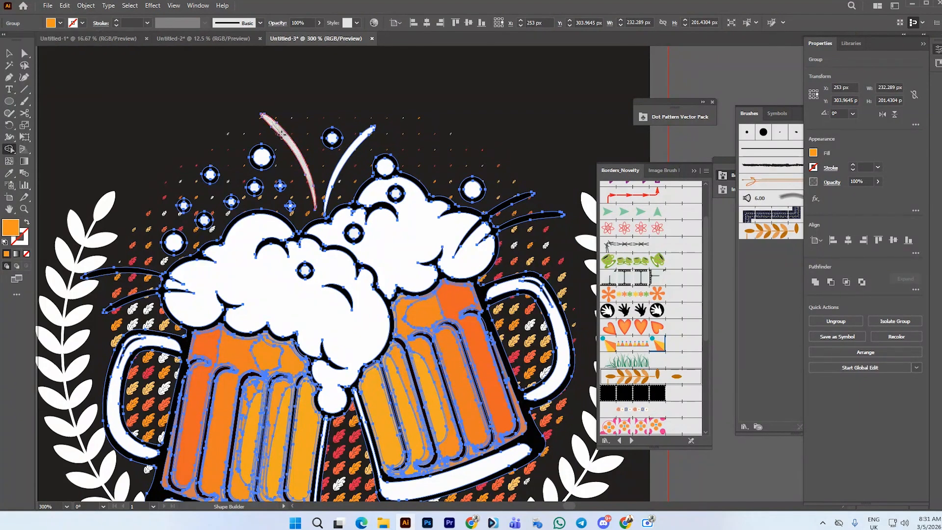
{"action": "left_click", "coordinate": [280, 134]}
{"action": "left_click", "coordinate": [357, 142]}
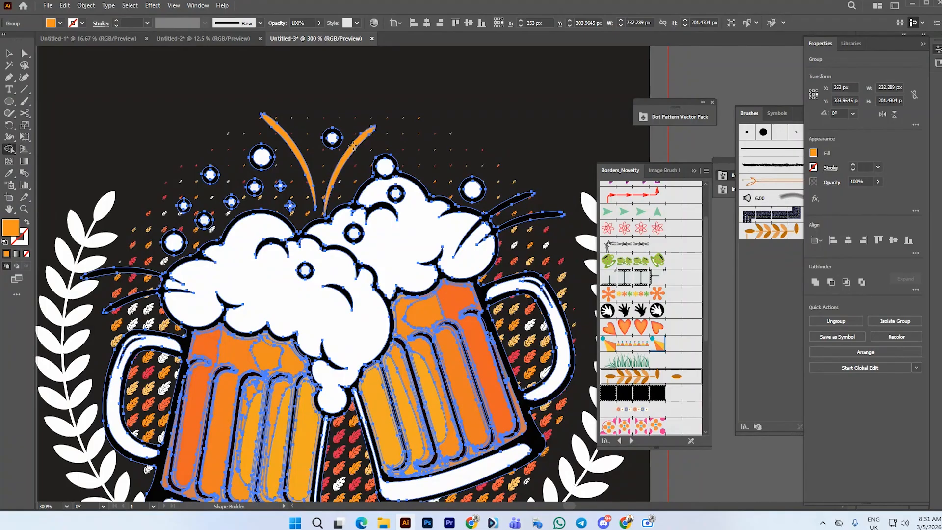
{"action": "left_click", "coordinate": [337, 131]}
{"action": "key", "text": "ctrl"}
{"action": "key", "text": "ctrl"}
{"action": "key", "text": "ctrl+z"}
Fill the rings of four bubbles around the curved splash lines with red-orange using the Shape Builder tool
{"action": "left_click", "coordinate": [61, 24]}
{"action": "left_click", "coordinate": [76, 39]}
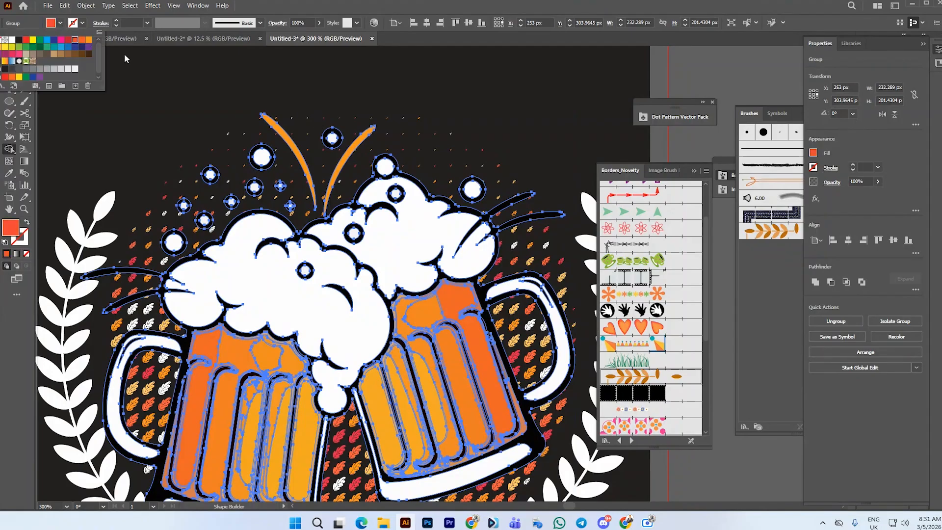
{"action": "key", "text": "Escape"}
{"action": "left_click", "coordinate": [335, 135]}
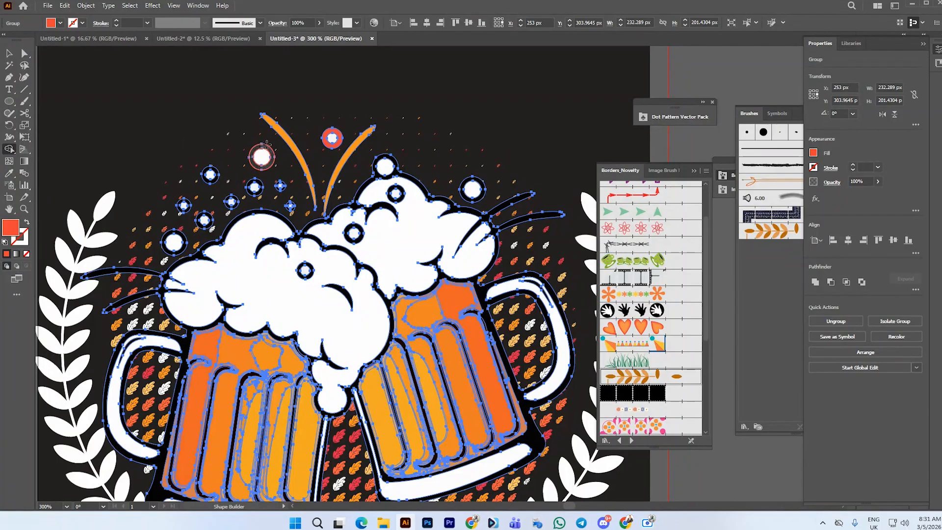
{"action": "left_click", "coordinate": [266, 145]}
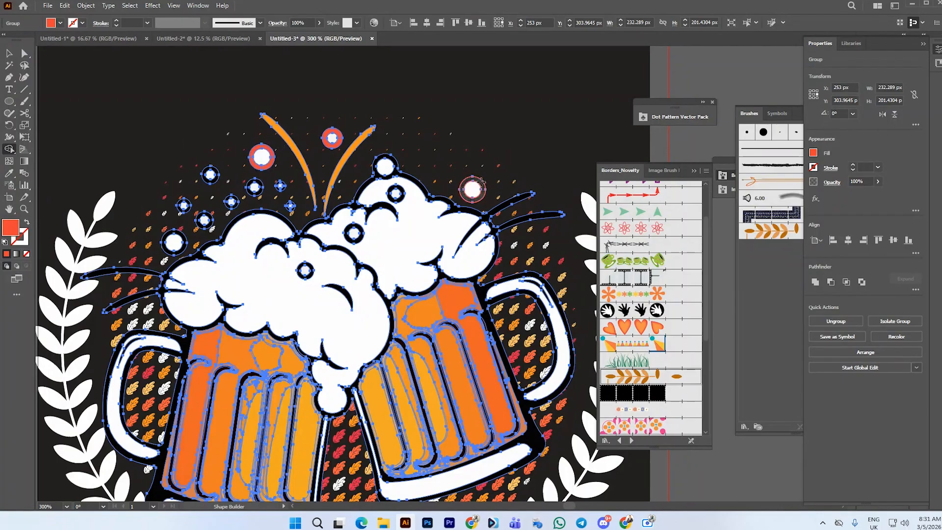
{"action": "left_click", "coordinate": [481, 181]}
{"action": "left_click", "coordinate": [210, 174]}
{"action": "left_click", "coordinate": [259, 189]}
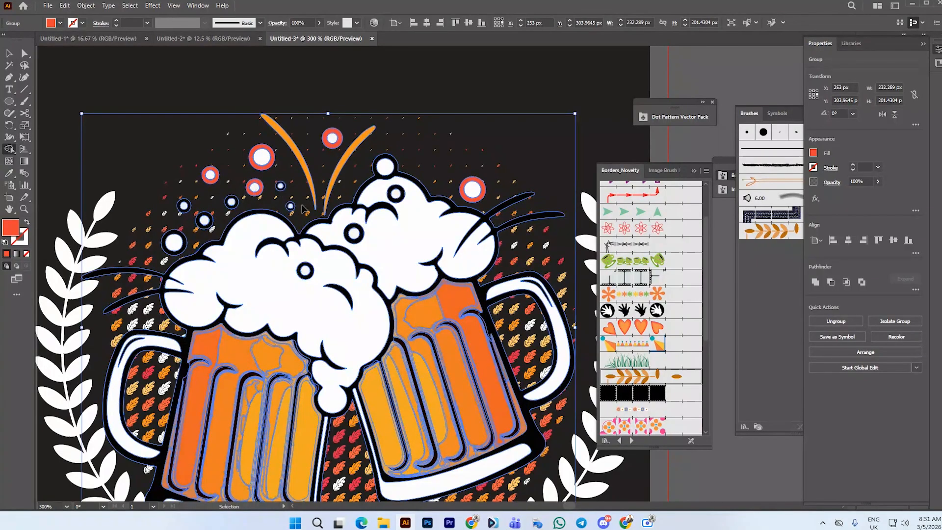
{"action": "key", "text": "ctrl+z"}
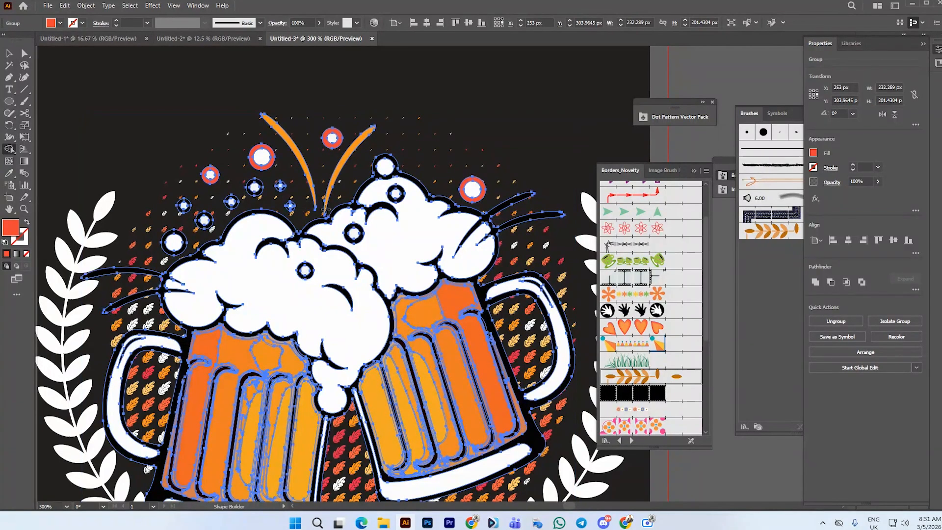
Fill the rings of six more bubbles above the left mug's foam with the same red-orange
{"action": "left_click", "coordinate": [184, 206]}
{"action": "left_click", "coordinate": [184, 241]}
{"action": "left_click", "coordinate": [211, 220]}
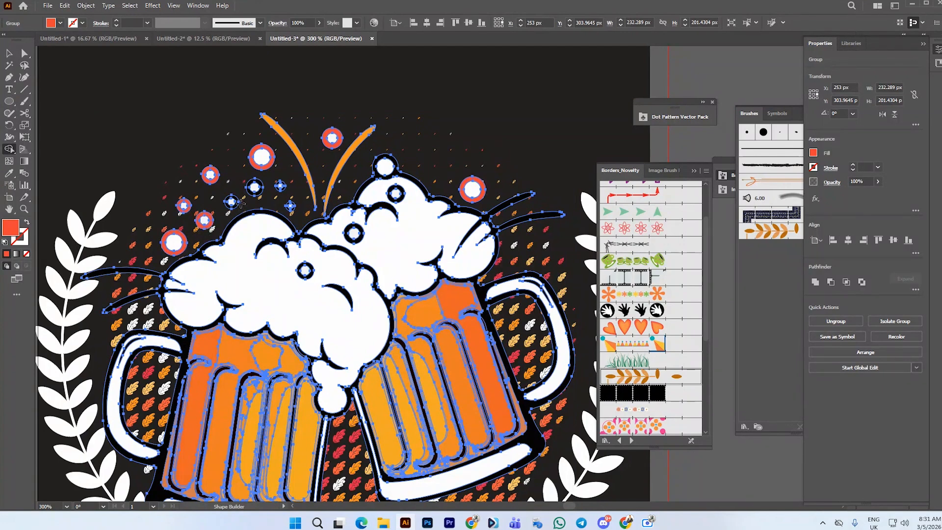
{"action": "left_click", "coordinate": [235, 203]}
{"action": "left_click", "coordinate": [257, 192]}
{"action": "left_click", "coordinate": [282, 188]}
{"action": "scroll", "coordinate": [473, 225], "scroll_direction": "down", "scroll_amount": 2}
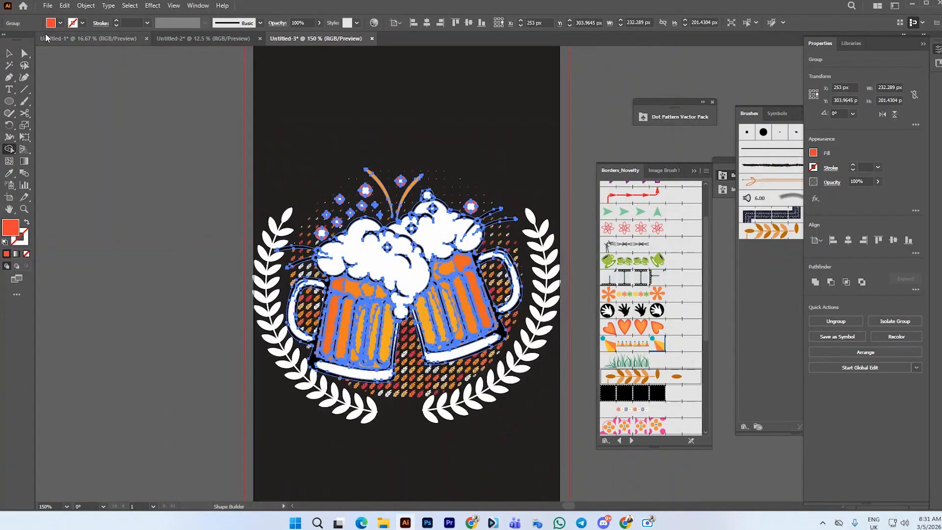
Change the fill colour to orange and try it on the upper dark splash line beside the left mug's foam
{"action": "left_click", "coordinate": [61, 23]}
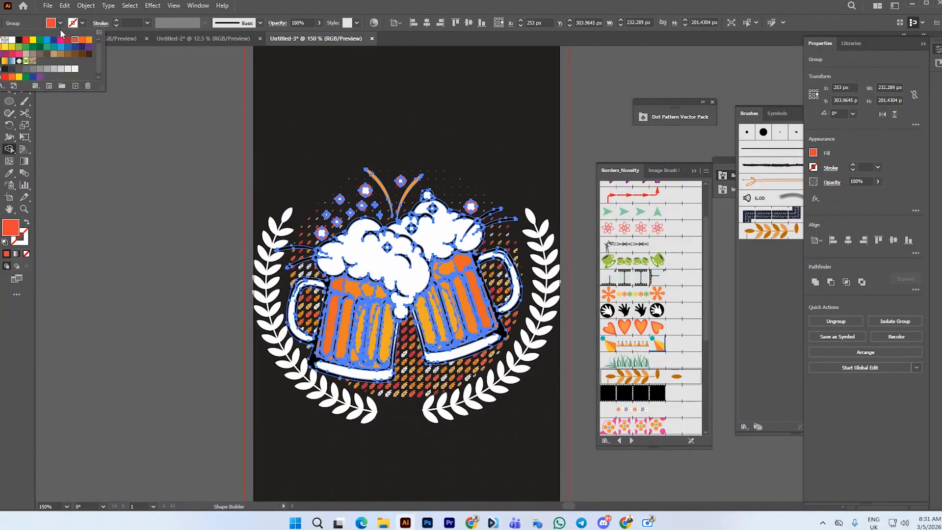
{"action": "left_click", "coordinate": [89, 40]}
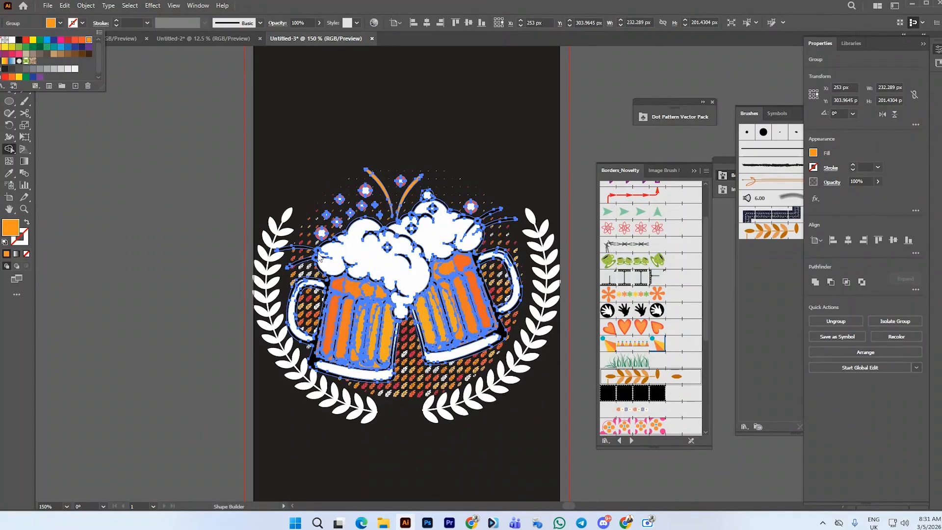
{"action": "scroll", "coordinate": [326, 310], "scroll_direction": "up", "scroll_amount": 2}
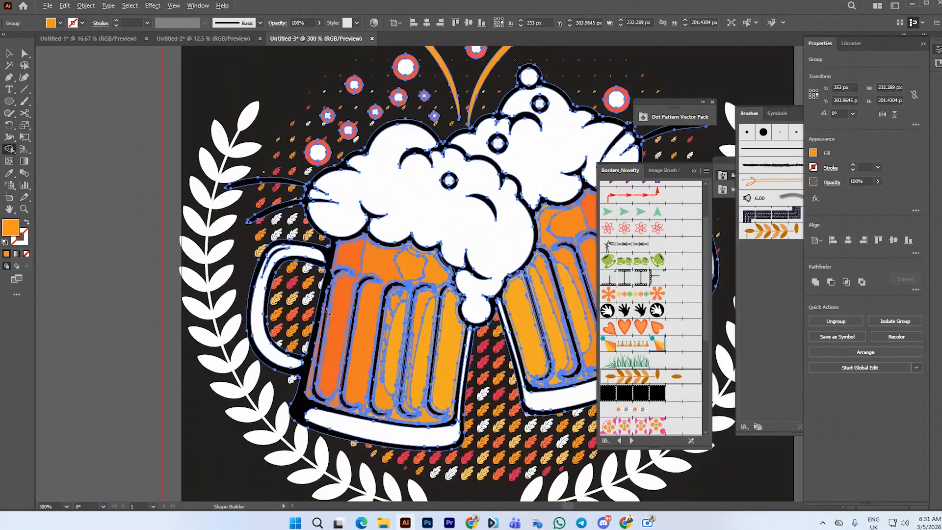
{"action": "left_click", "coordinate": [286, 181]}
{"action": "key", "text": "ctrl+z"}
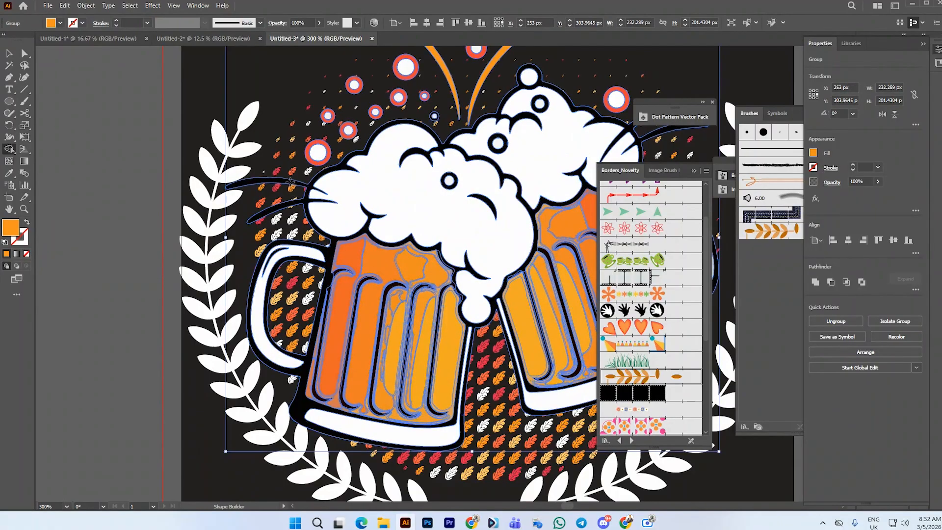
{"action": "scroll", "coordinate": [326, 184], "scroll_direction": "up", "scroll_amount": 2}
{"action": "scroll", "coordinate": [233, 181], "scroll_direction": "down", "scroll_amount": 3}
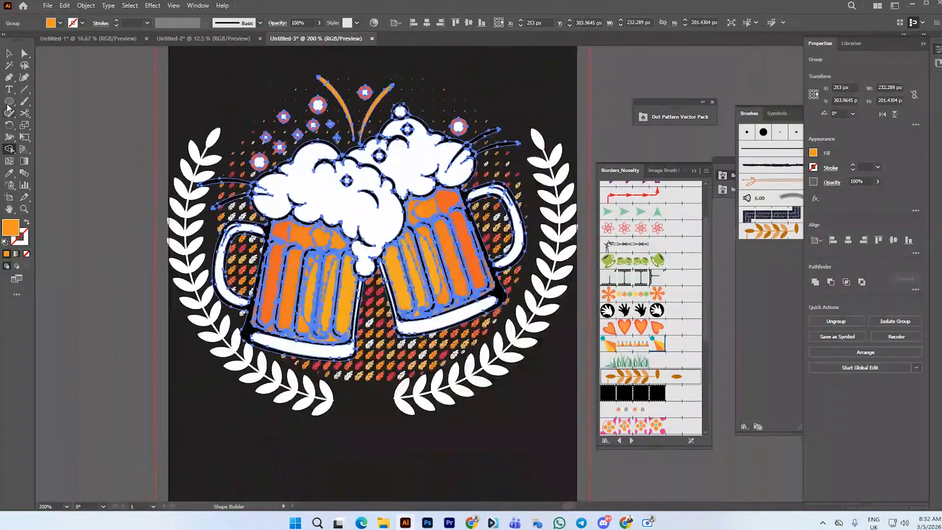
Deselect the beer mugs and check the bubble and splash colours against the whole artboard
{"action": "left_click", "coordinate": [9, 53]}
{"action": "left_click", "coordinate": [129, 106]}
{"action": "scroll", "coordinate": [128, 105], "scroll_direction": "up", "scroll_amount": 2}
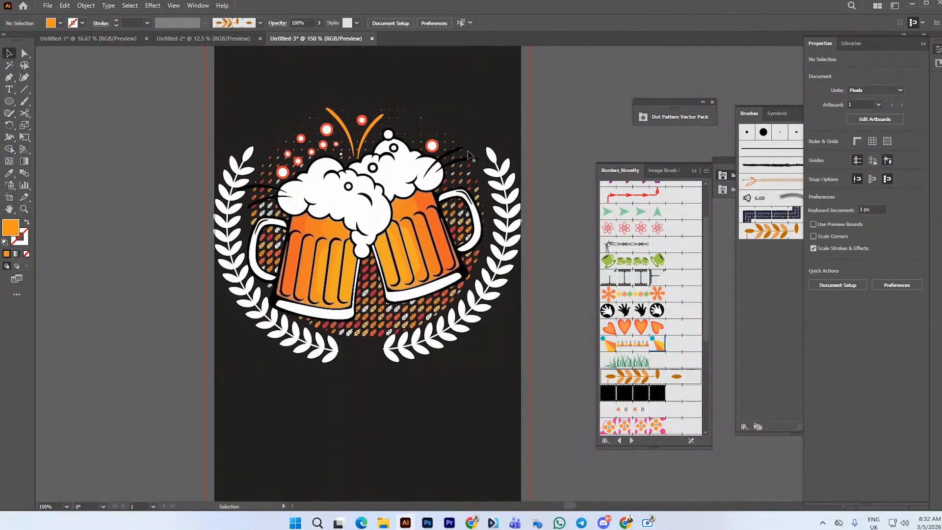
{"action": "scroll", "coordinate": [397, 132], "scroll_direction": "up", "scroll_amount": 1}
{"action": "scroll", "coordinate": [396, 131], "scroll_direction": "down", "scroll_amount": 4}
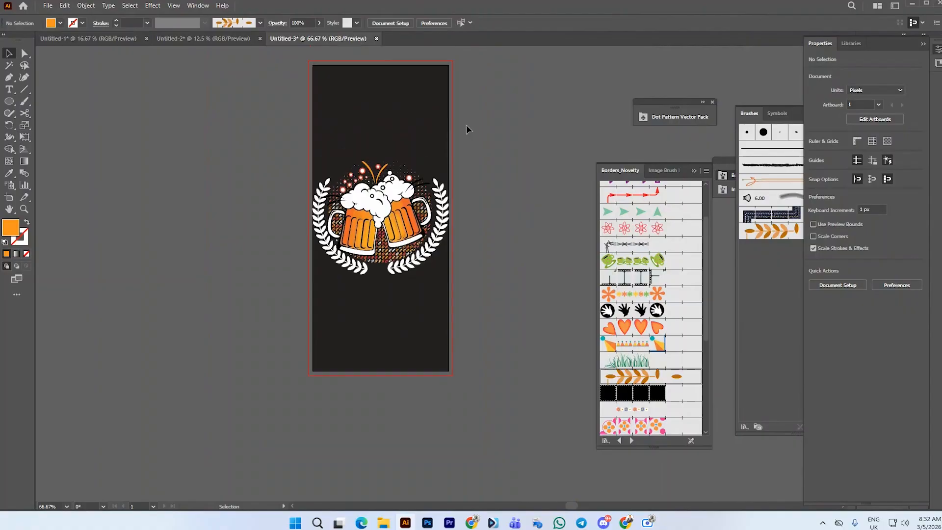
{"action": "scroll", "coordinate": [427, 130], "scroll_direction": "up", "scroll_amount": 1}
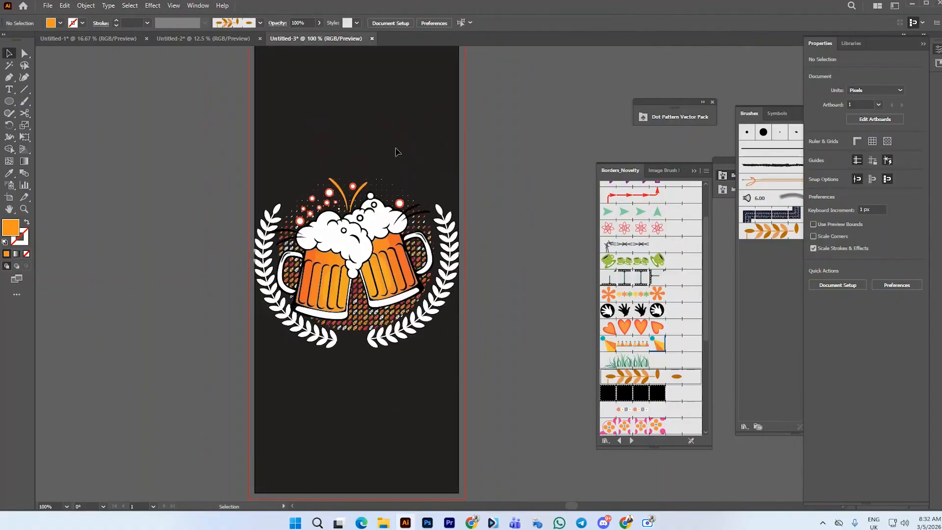
{"action": "scroll", "coordinate": [314, 226], "scroll_direction": "up", "scroll_amount": 2}
Select the beer mugs and recolour the rings of seven bubbles above the left mug's foam orange with the Shape Builder tool
{"action": "left_click", "coordinate": [287, 216]}
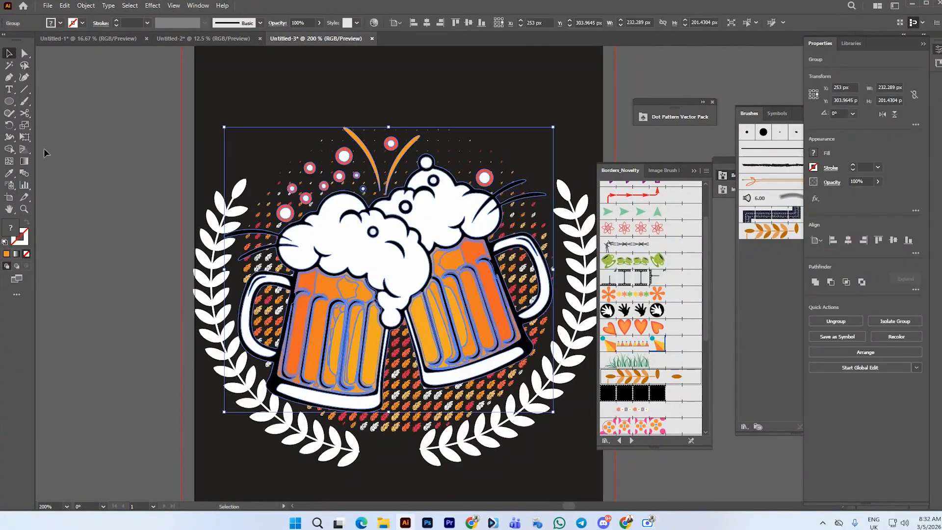
{"action": "left_click", "coordinate": [59, 23]}
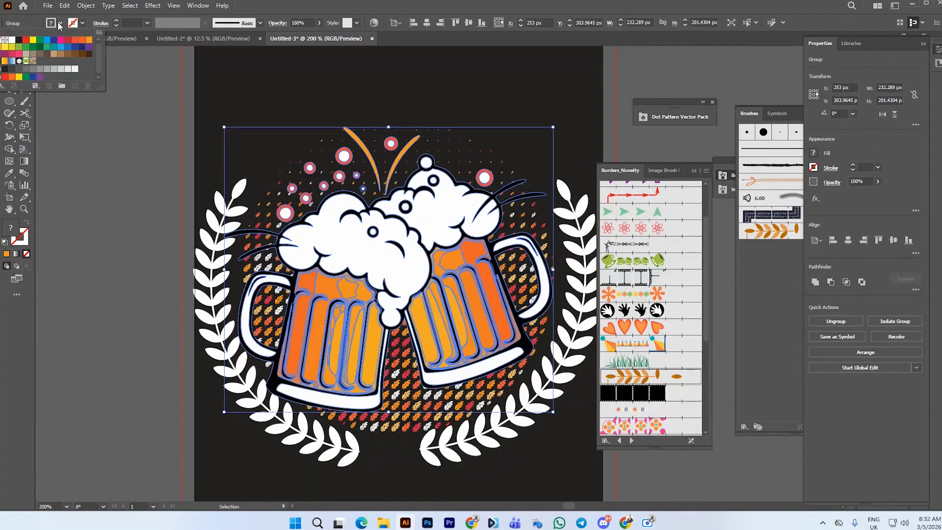
{"action": "left_click", "coordinate": [81, 45]}
{"action": "key", "text": "ctrl+z"}
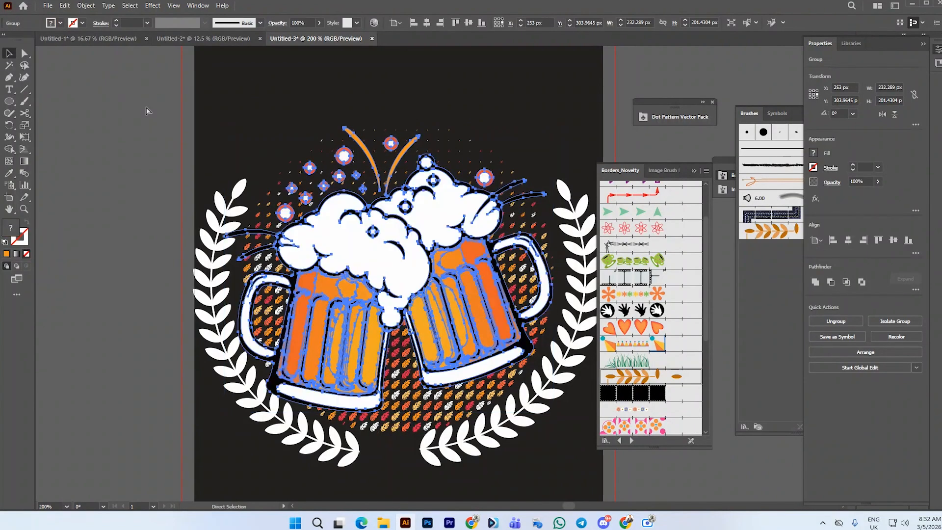
{"action": "left_click", "coordinate": [9, 149]}
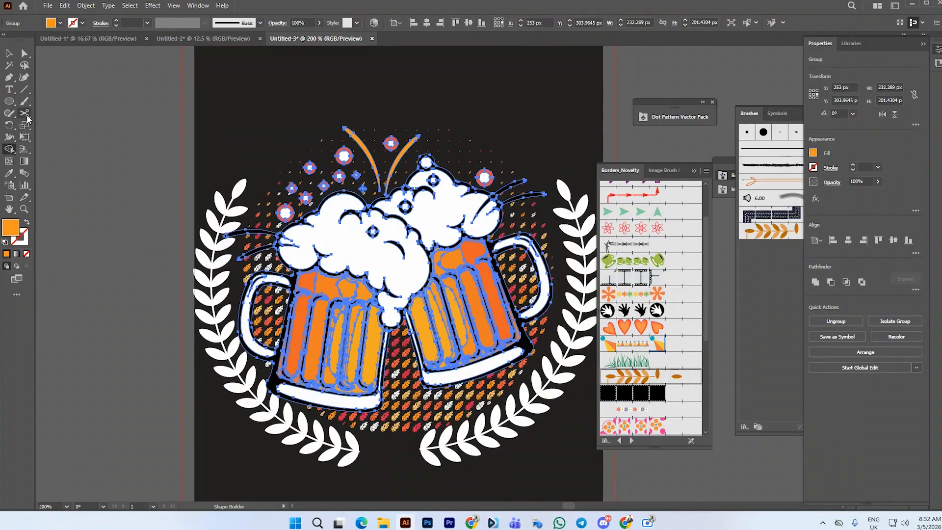
{"action": "scroll", "coordinate": [297, 190], "scroll_direction": "up", "scroll_amount": 2}
{"action": "left_click", "coordinate": [286, 186]}
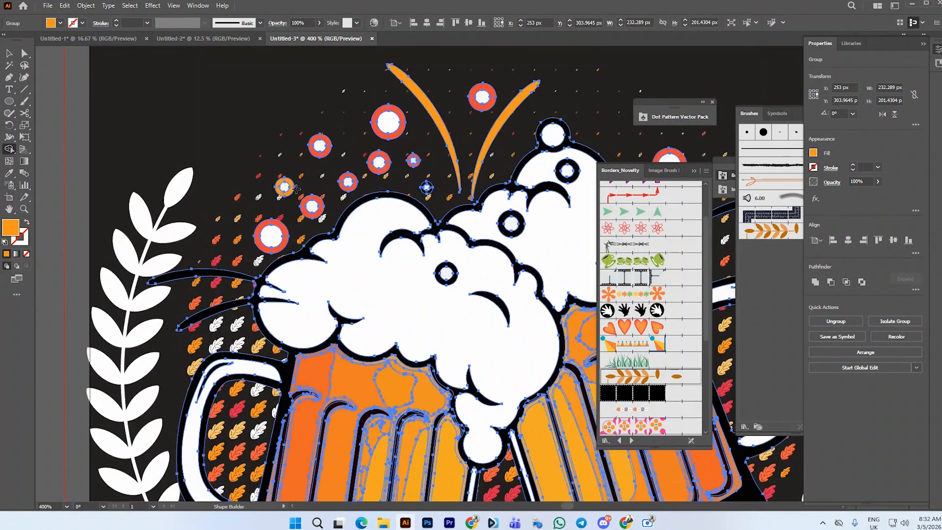
{"action": "left_click", "coordinate": [324, 134]}
{"action": "left_click", "coordinate": [378, 112]}
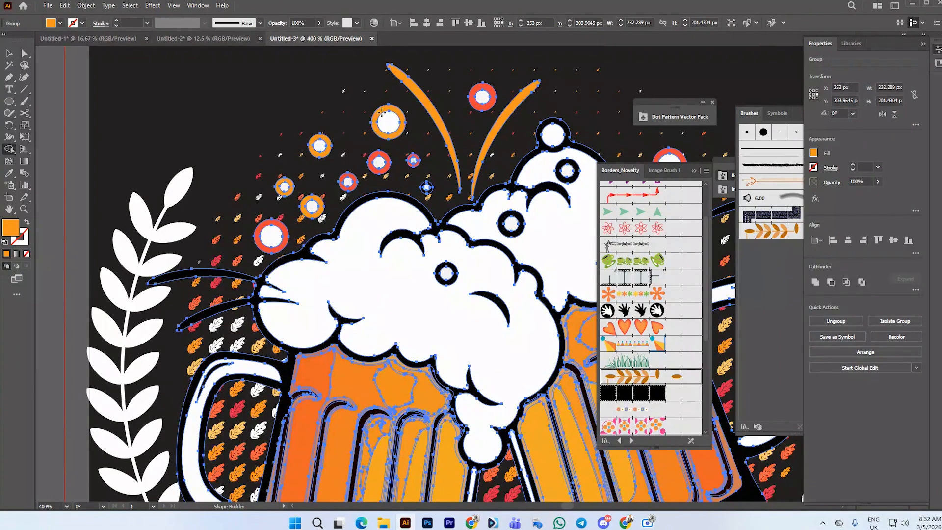
{"action": "left_click", "coordinate": [376, 154]}
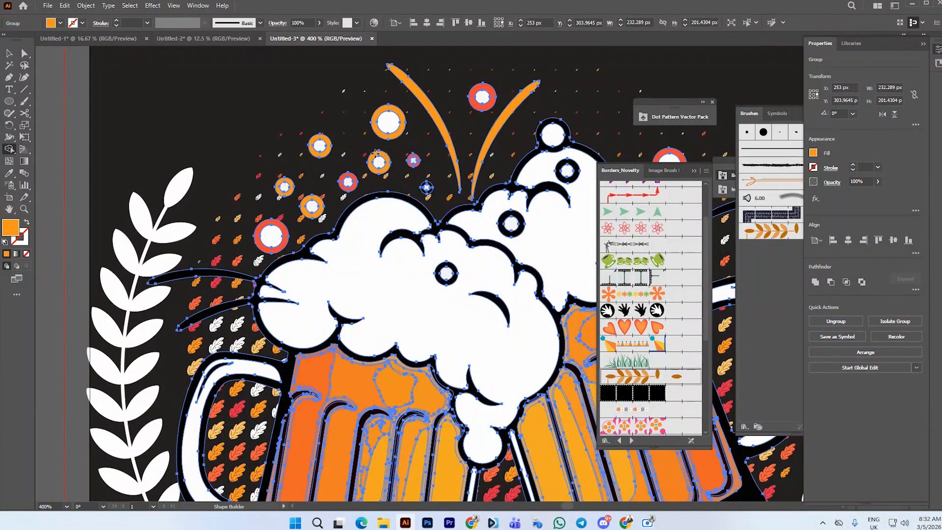
{"action": "left_click", "coordinate": [415, 160]}
{"action": "left_click", "coordinate": [267, 229]}
Recolour the ring of the bubble above the right mug's foam orange and deselect the mugs
{"action": "scroll", "coordinate": [259, 235], "scroll_direction": "down", "scroll_amount": 1}
{"action": "scroll", "coordinate": [472, 158], "scroll_direction": "up", "scroll_amount": 1}
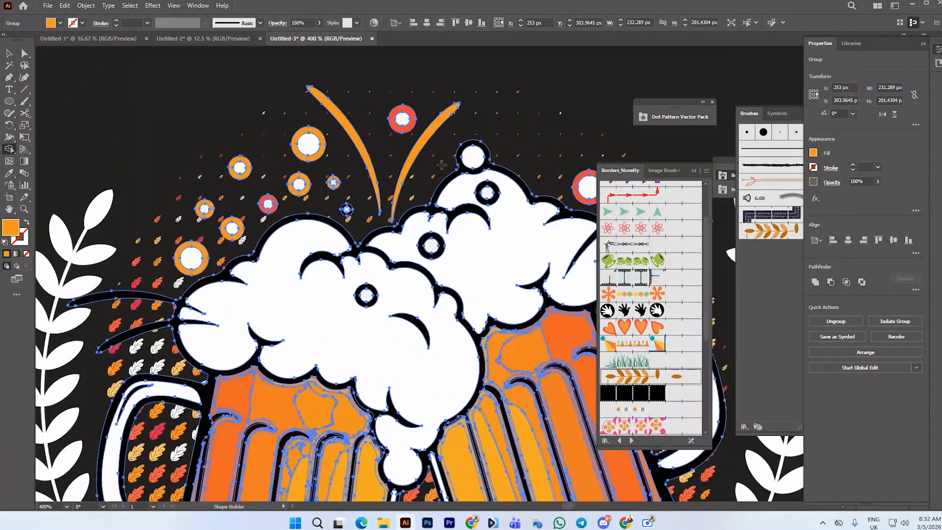
{"action": "scroll", "coordinate": [359, 190], "scroll_direction": "down", "scroll_amount": 1}
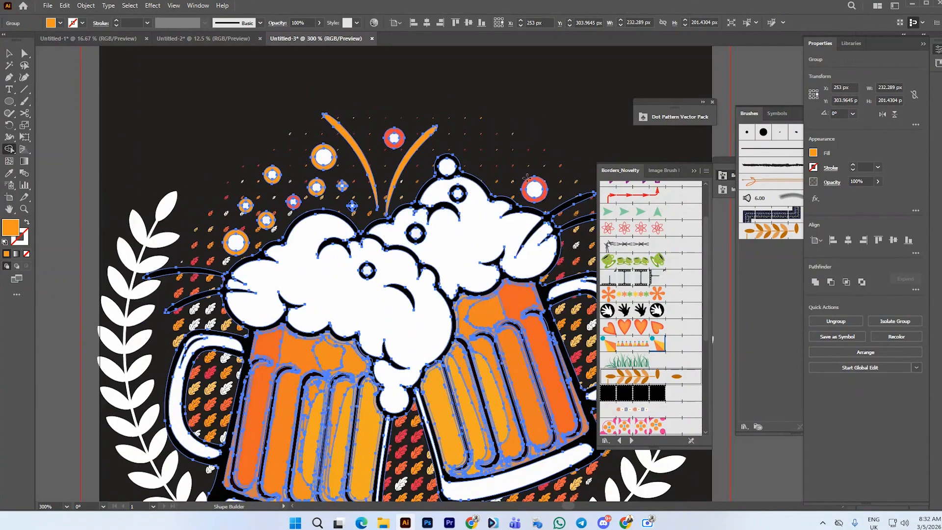
{"action": "scroll", "coordinate": [517, 189], "scroll_direction": "down", "scroll_amount": 1}
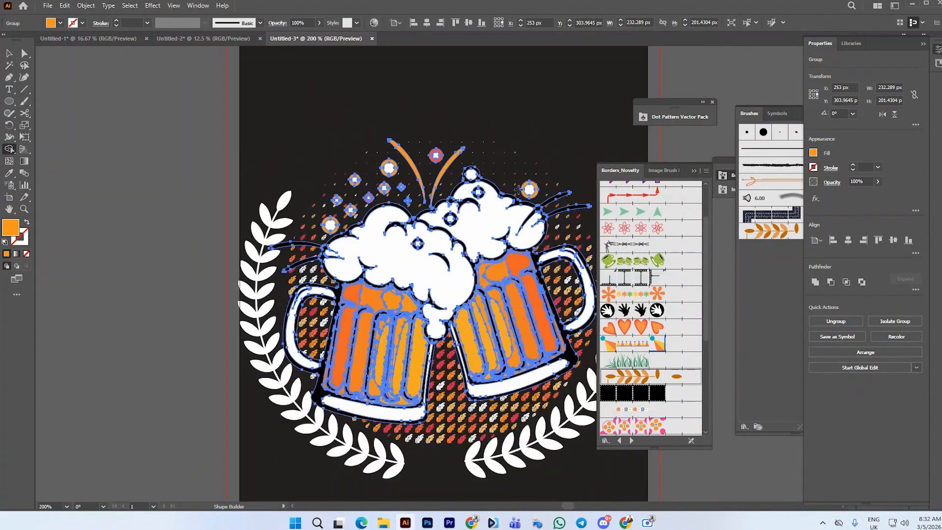
{"action": "key", "text": "v"}
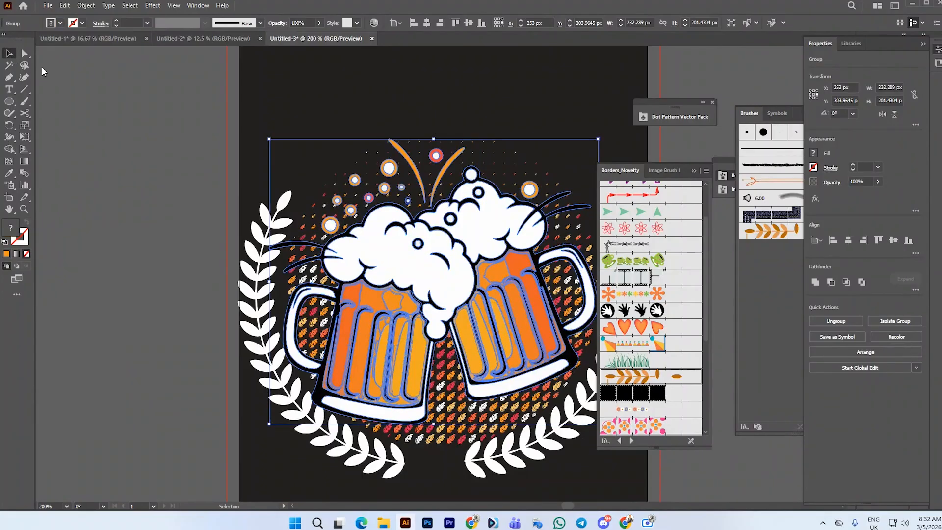
{"action": "left_click", "coordinate": [149, 105]}
Shift the beer mugs slightly right and up inside the wreath, to about X 257 px and Y 303 px, and deselect them
{"action": "scroll", "coordinate": [148, 105], "scroll_direction": "down", "scroll_amount": 1}
{"action": "left_click_drag", "start_coordinate": [376, 234], "coordinate": [381, 233]}
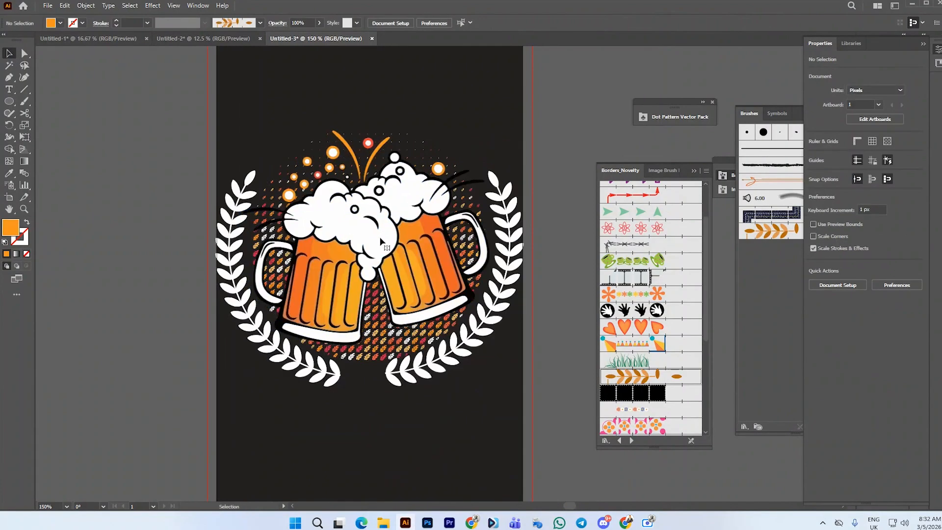
{"action": "mouse_move", "coordinate": [489, 345]}
{"action": "left_mouse_down"}
{"action": "mouse_move", "coordinate": [496, 351]}
{"action": "mouse_move", "coordinate": [491, 345]}
{"action": "left_mouse_up"}
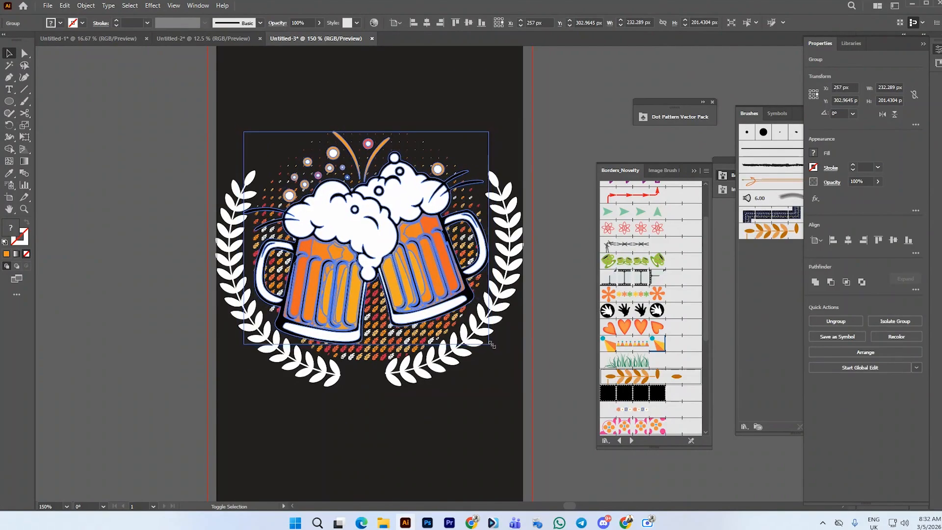
{"action": "left_click", "coordinate": [492, 366]}
{"action": "scroll", "coordinate": [428, 342], "scroll_direction": "down", "scroll_amount": 2}
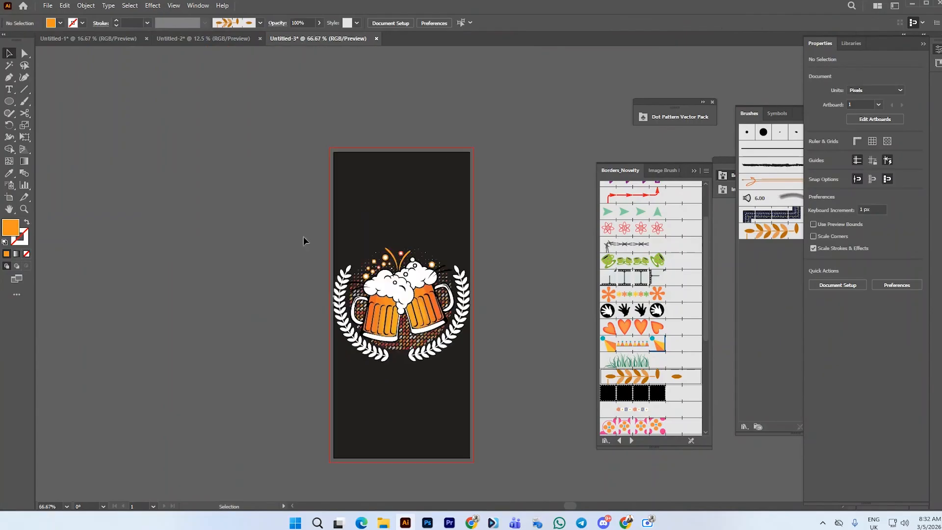
Group the beer mugs, dot pattern and laurel wreath into one object and deselect it
{"action": "key", "text": "ctrl+a"}
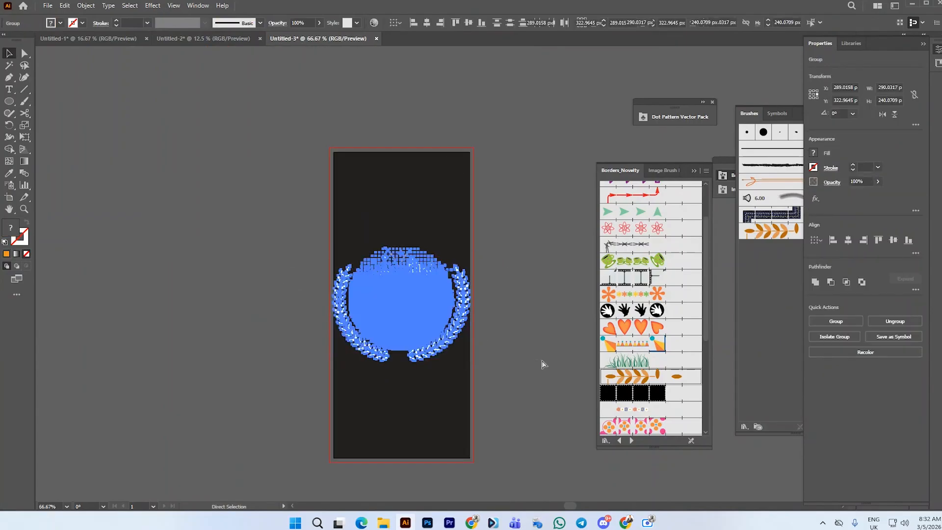
{"action": "key", "text": "ctrl+shift+a"}
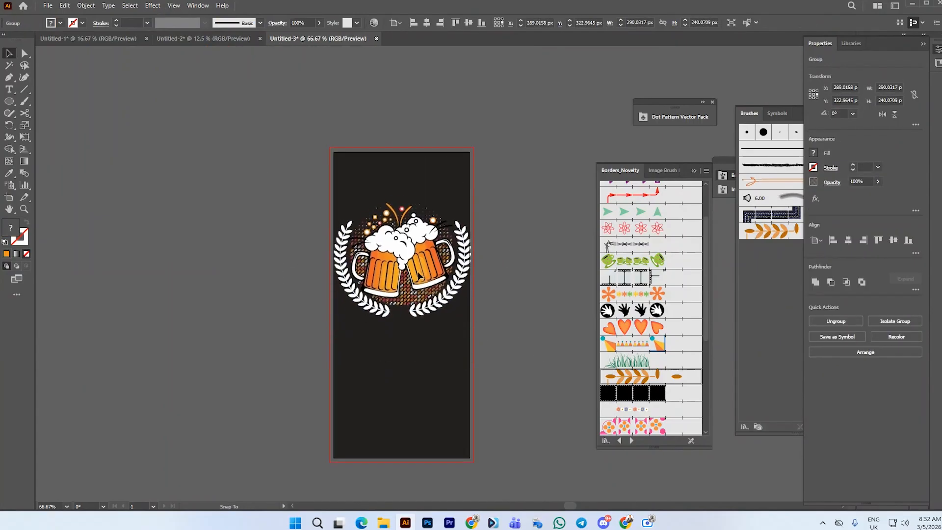
{"action": "key", "text": "ctrl+a"}
{"action": "scroll", "coordinate": [288, 272], "scroll_direction": "down", "scroll_amount": 1}
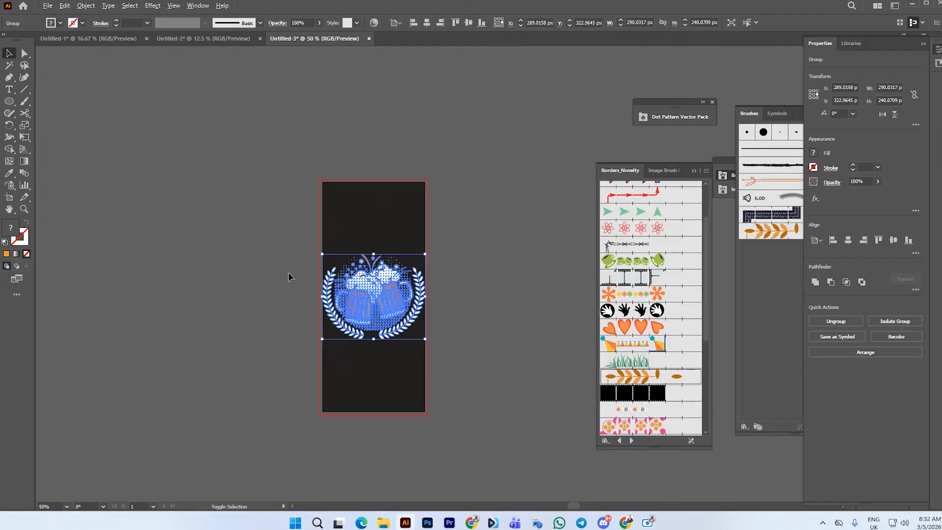
{"action": "left_click", "coordinate": [455, 231]}
Collapse the Borders_Novelty brush library and move the slogan text directly above the artboard
{"action": "scroll", "coordinate": [350, 240], "scroll_direction": "down", "scroll_amount": 1}
{"action": "scroll", "coordinate": [350, 242], "scroll_direction": "down", "scroll_amount": 1}
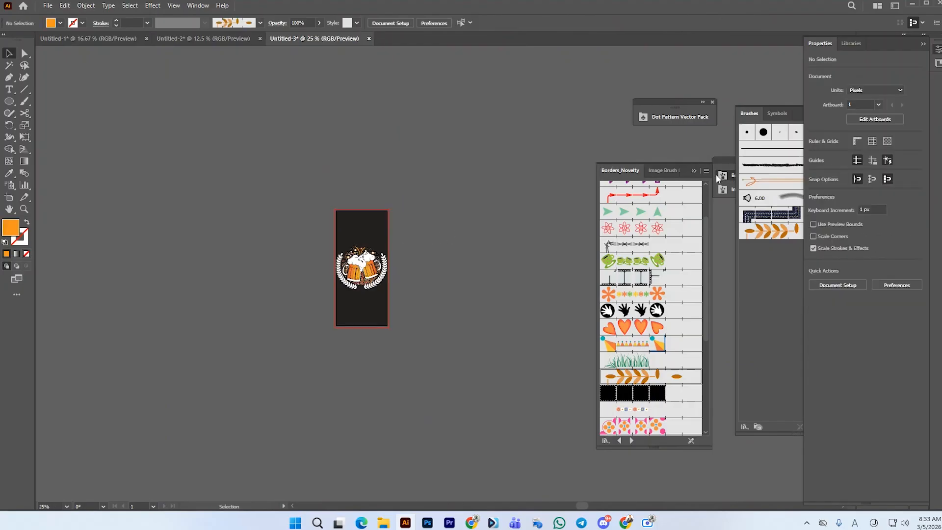
{"action": "left_click", "coordinate": [693, 170]}
{"action": "scroll", "coordinate": [492, 176], "scroll_direction": "down", "scroll_amount": 2}
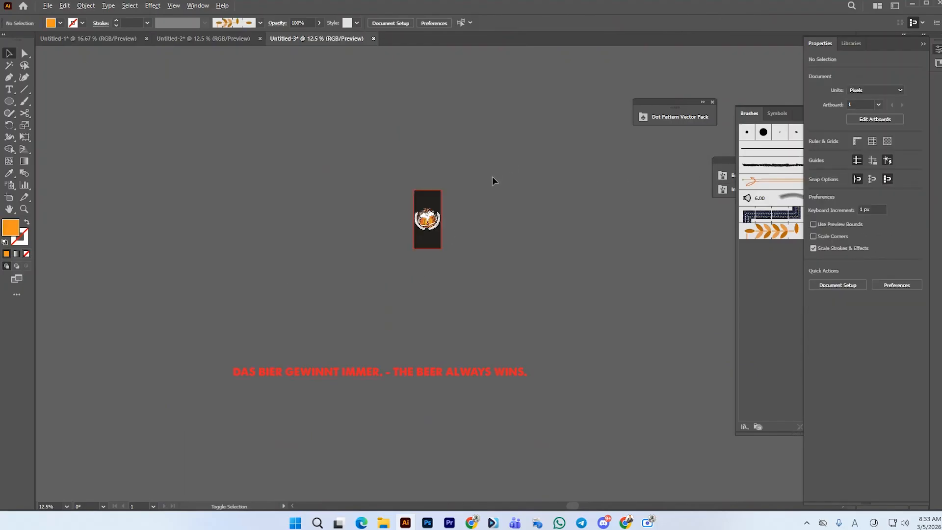
{"action": "left_click_drag", "start_coordinate": [483, 250], "coordinate": [520, 162]}
{"action": "scroll", "coordinate": [481, 152], "scroll_direction": "up", "scroll_amount": 3}
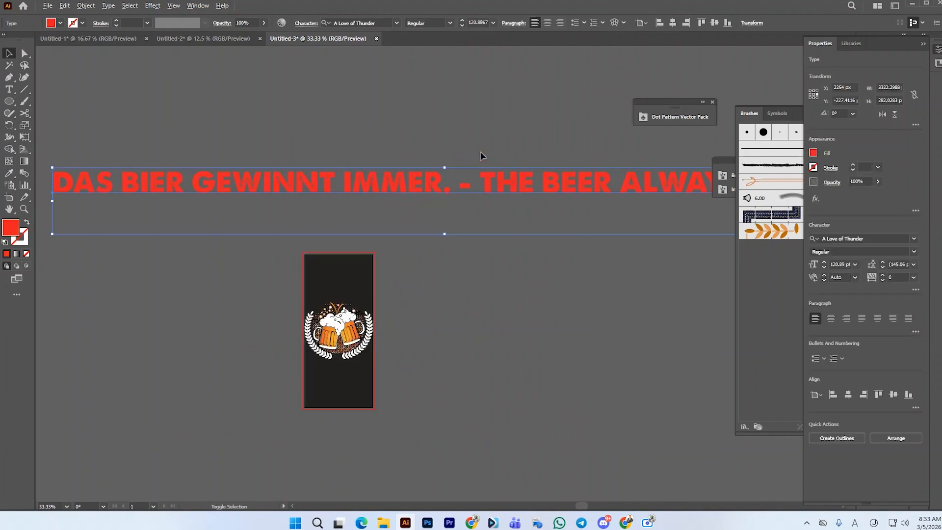
Fill the slogan text with white and shift it left and up above the artboard, to about X 1887 px and Y -402 px
{"action": "left_click", "coordinate": [60, 24]}
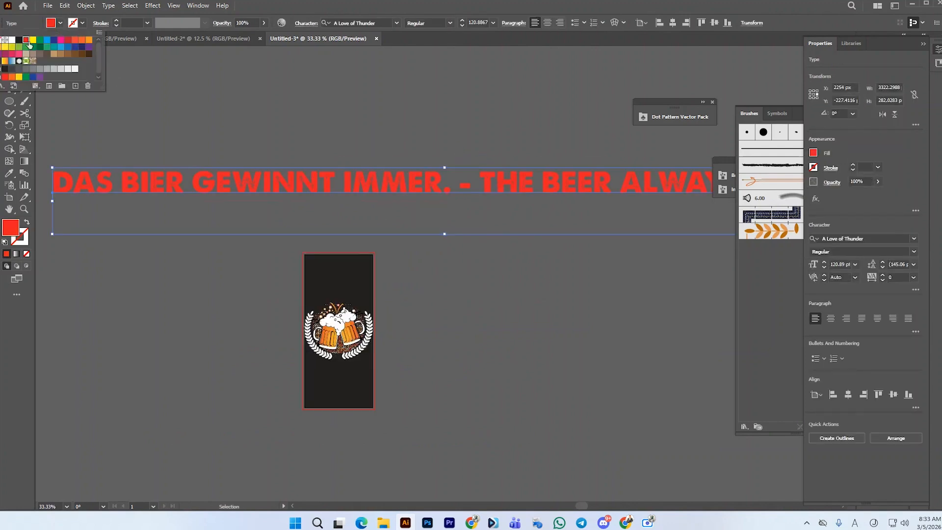
{"action": "left_click", "coordinate": [12, 39]}
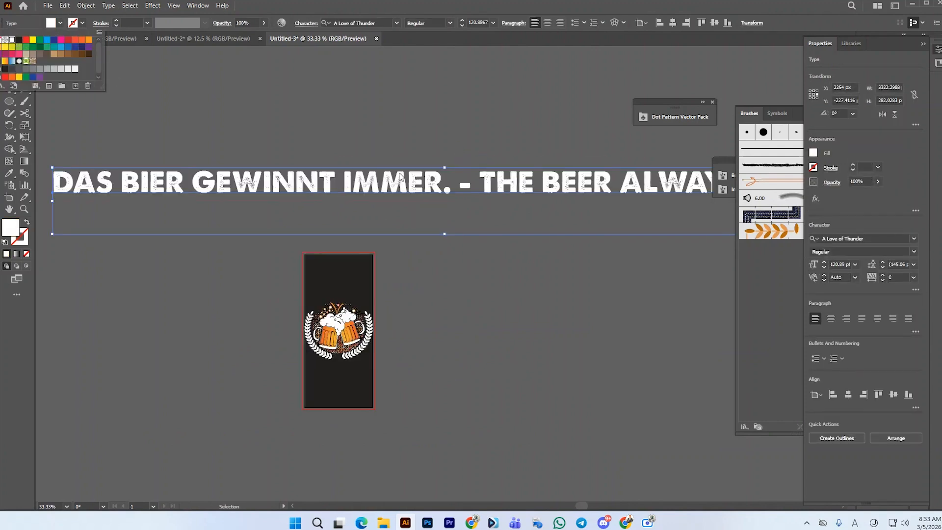
{"action": "key", "text": "Escape"}
{"action": "scroll", "coordinate": [509, 204], "scroll_direction": "down", "scroll_amount": 1}
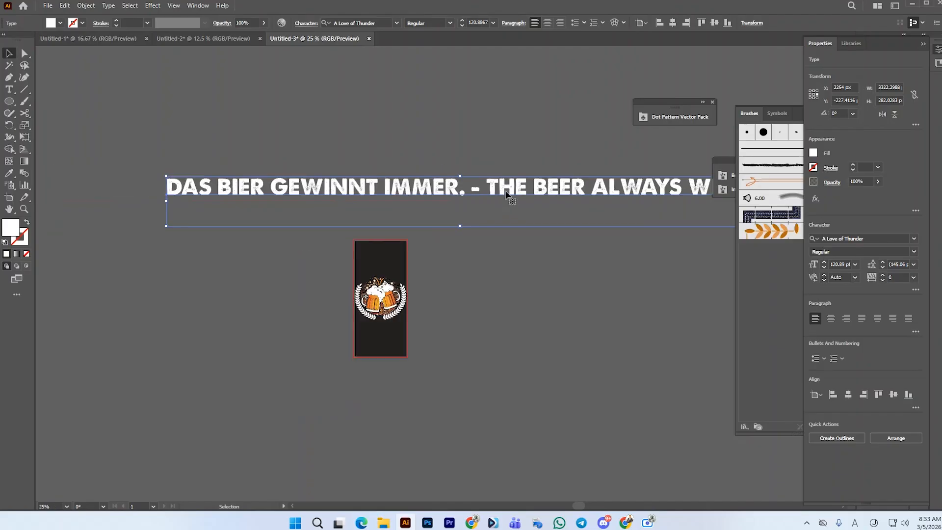
{"action": "left_click_drag", "start_coordinate": [501, 180], "coordinate": [438, 156]}
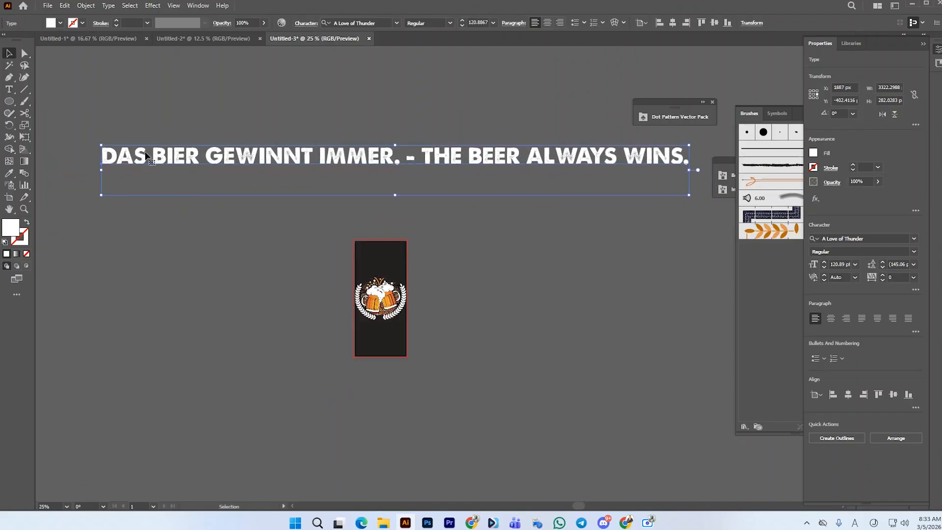
Break the slogan into two lines after DAS BIER and delete ". - THE BEER ALWAYS WINS." from its end
{"action": "double_click", "coordinate": [214, 156]}
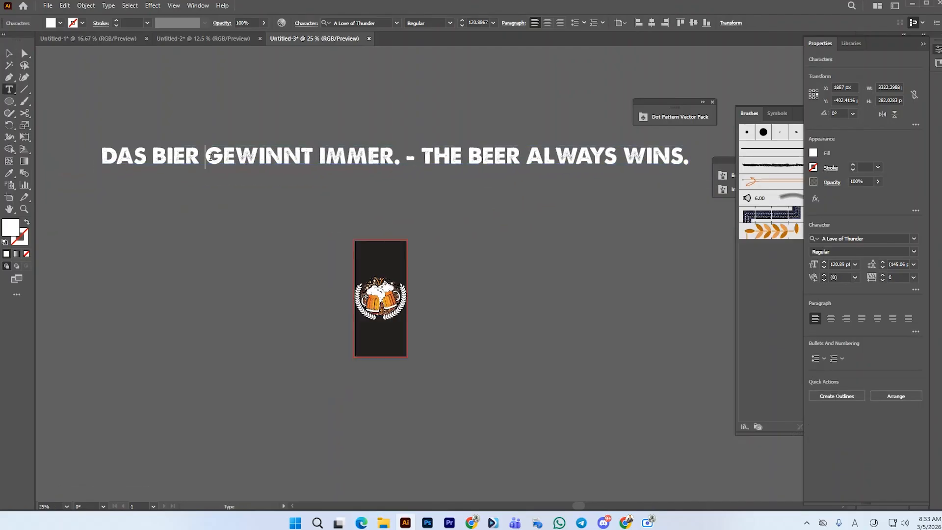
{"action": "key", "text": "Return"}
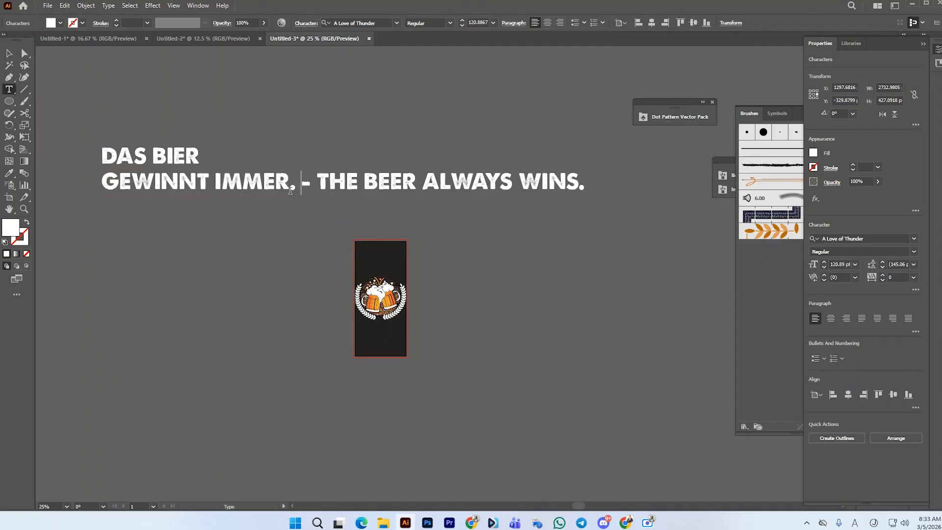
{"action": "left_click_drag", "start_coordinate": [291, 190], "coordinate": [586, 185]}
{"action": "key", "text": "Return"}
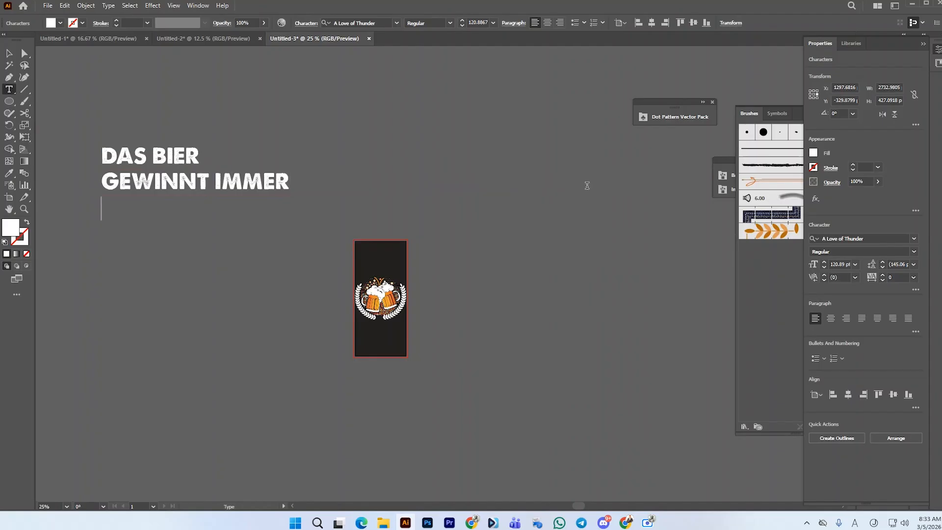
{"action": "left_click", "coordinate": [9, 53]}
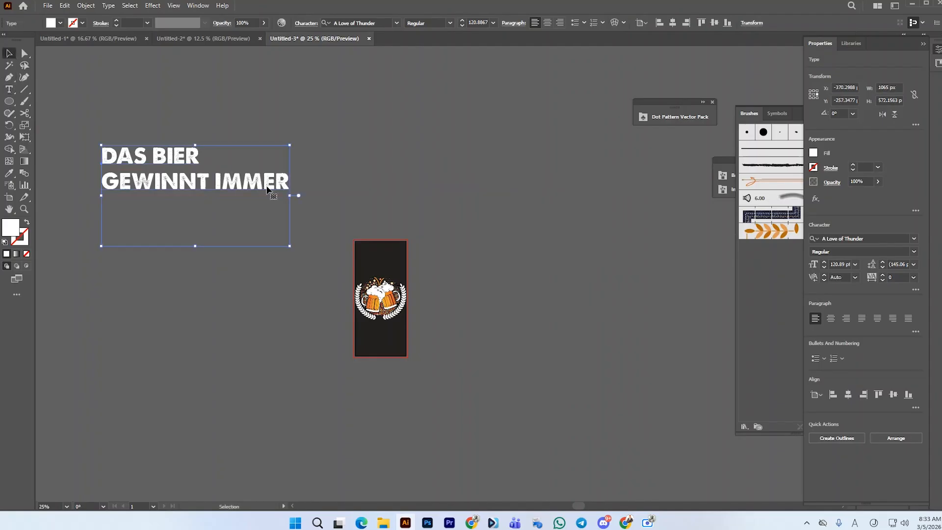
Add line breaks so that DAS, BIER, GEWINNT and IMMER each stand on their own line
{"action": "left_click_drag", "start_coordinate": [211, 185], "coordinate": [273, 173]}
{"action": "double_click", "coordinate": [274, 173]}
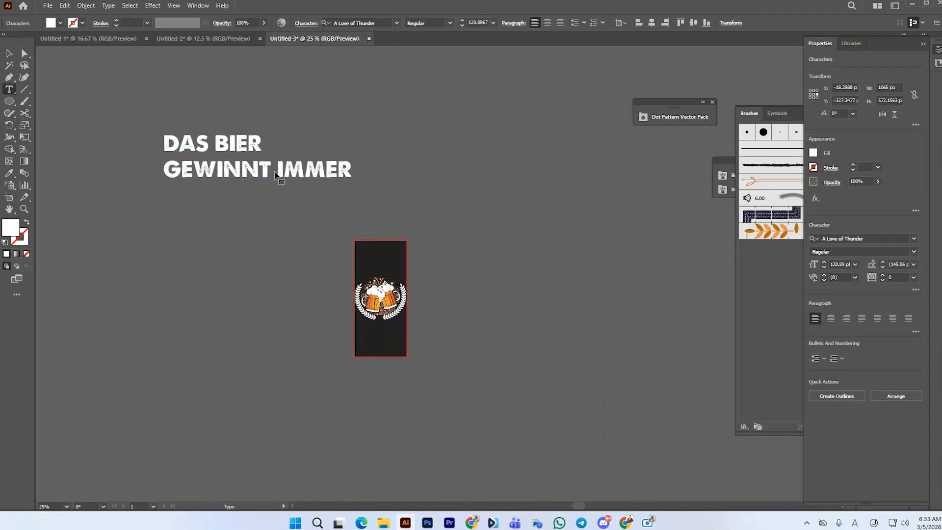
{"action": "key", "text": "Return"}
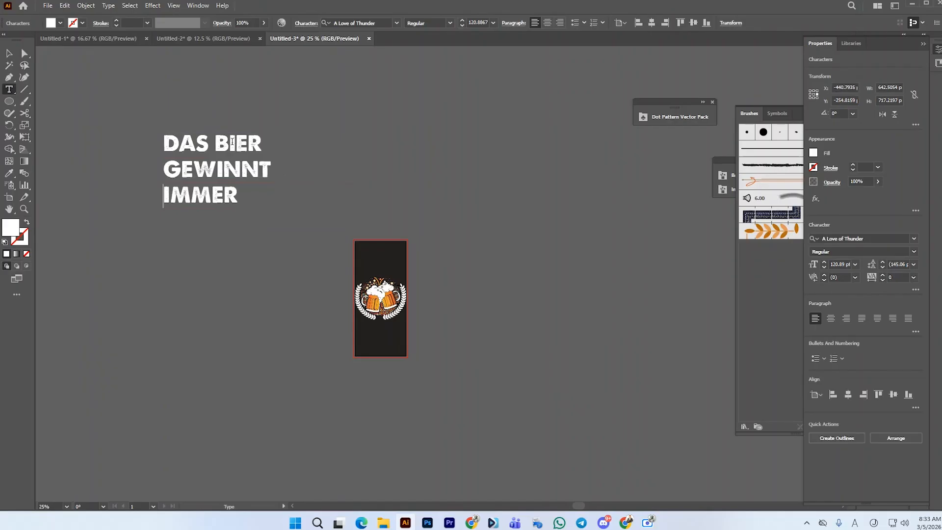
{"action": "key", "text": "Return"}
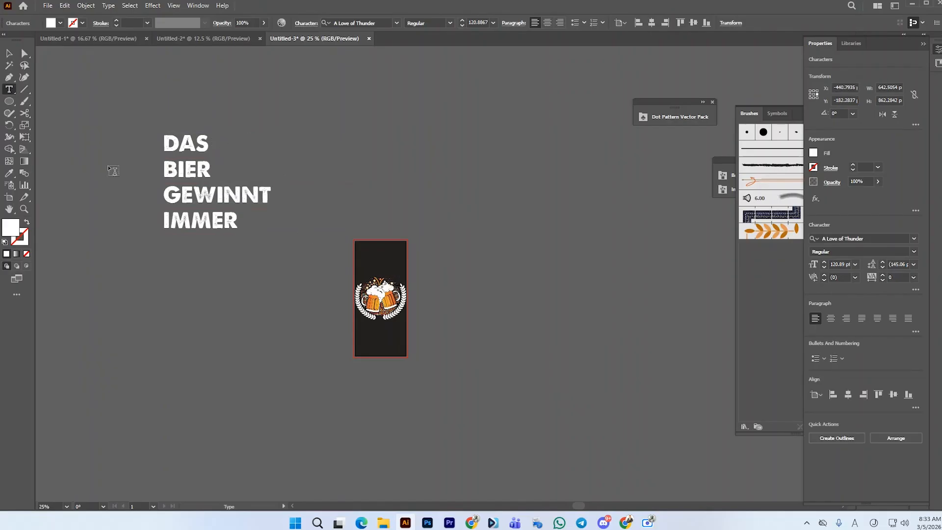
{"action": "left_click", "coordinate": [8, 53]}
Move the four-line slogan closer above the artboard and split it into separate text objects with the divideTextFrame script
{"action": "left_click_drag", "start_coordinate": [187, 172], "coordinate": [297, 153]}
{"action": "left_click", "coordinate": [48, 6]}
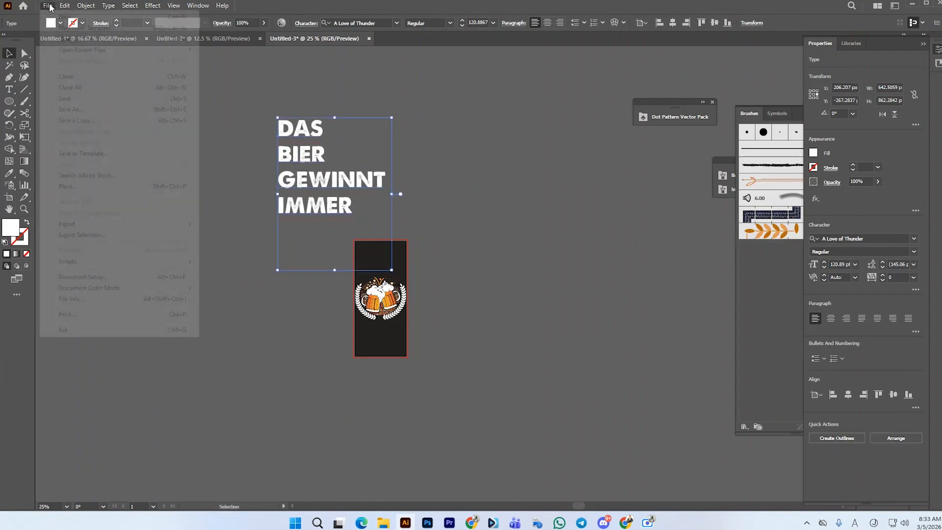
{"action": "mouse_move", "coordinate": [111, 262]}
{"action": "left_click", "coordinate": [230, 262]}
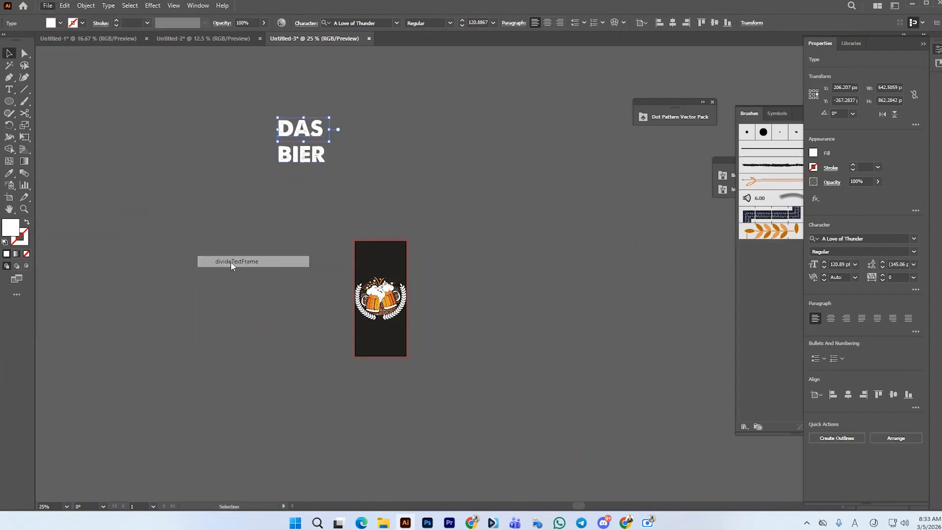
{"action": "scroll", "coordinate": [346, 279], "scroll_direction": "up", "scroll_amount": 1}
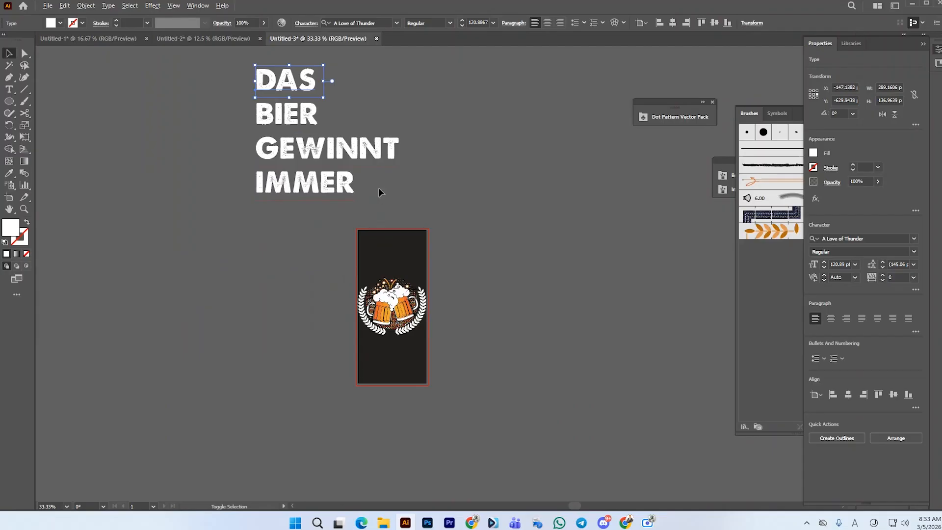
Try to place the word BIER on the artboard above the beer mugs, and undo the move
{"action": "scroll", "coordinate": [378, 189], "scroll_direction": "up", "scroll_amount": 1}
{"action": "left_click_drag", "start_coordinate": [257, 96], "coordinate": [417, 323]}
{"action": "scroll", "coordinate": [418, 325], "scroll_direction": "up", "scroll_amount": 1}
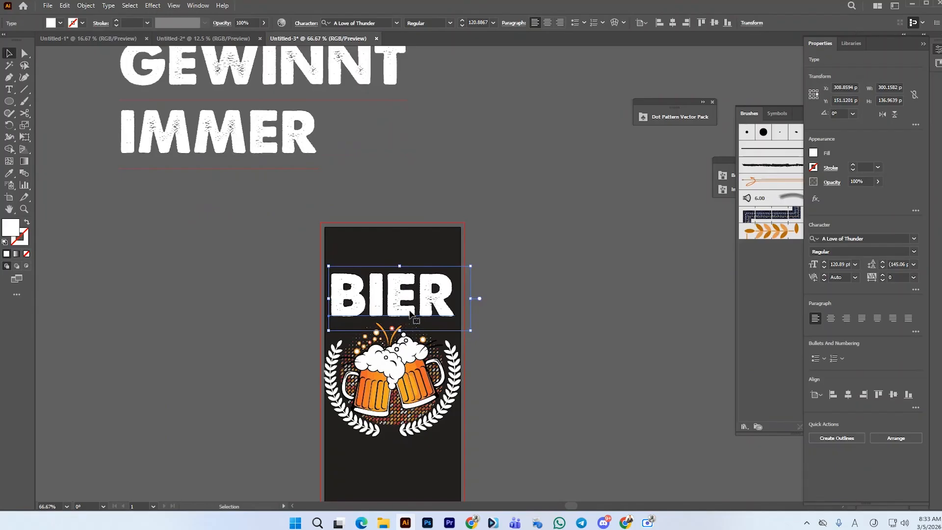
{"action": "right_click", "coordinate": [398, 303]}
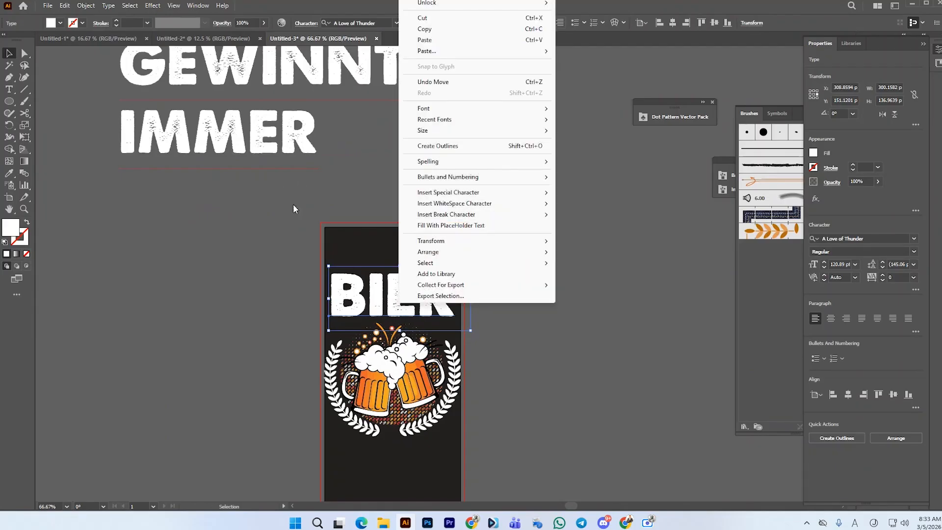
{"action": "key", "text": "ctrl+z"}
{"action": "scroll", "coordinate": [356, 196], "scroll_direction": "down", "scroll_amount": 2}
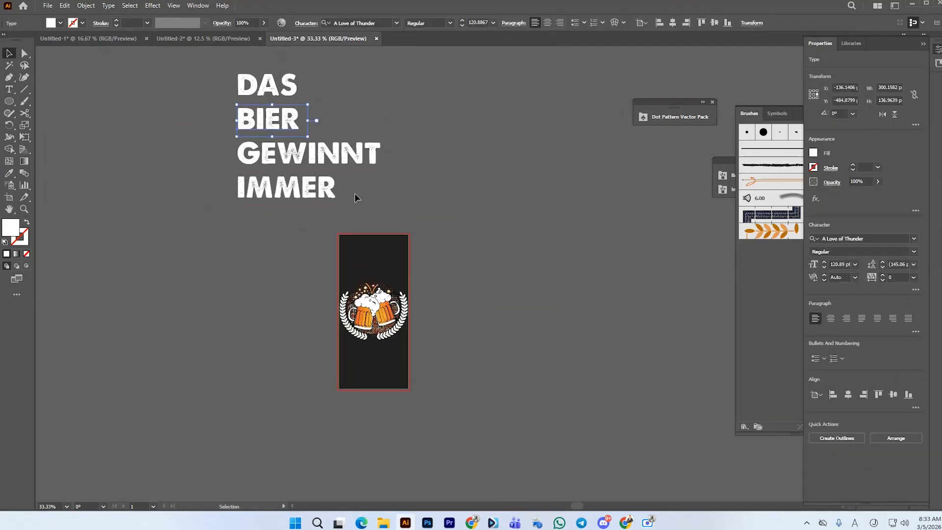
Select all four slogan words, expand their object and fill into shapes, and deselect them
{"action": "scroll", "coordinate": [355, 197], "scroll_direction": "up", "scroll_amount": 1}
{"action": "key", "text": "ctrl+a"}
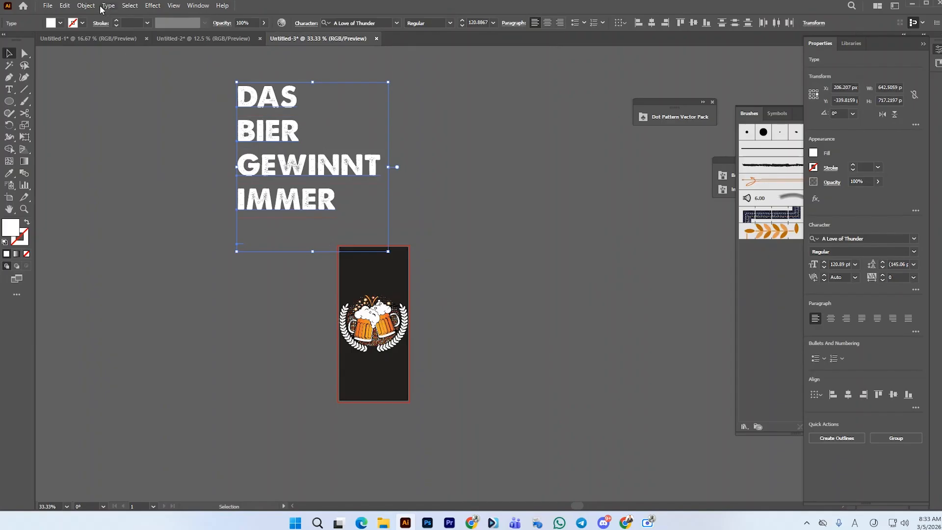
{"action": "left_click", "coordinate": [86, 6]}
{"action": "left_click", "coordinate": [137, 137]}
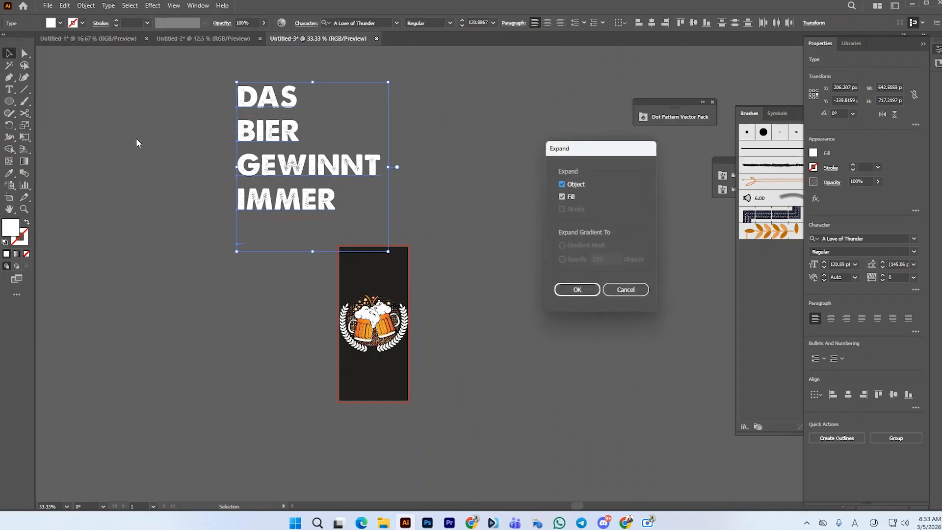
{"action": "left_click", "coordinate": [577, 289]}
{"action": "left_click", "coordinate": [460, 201]}
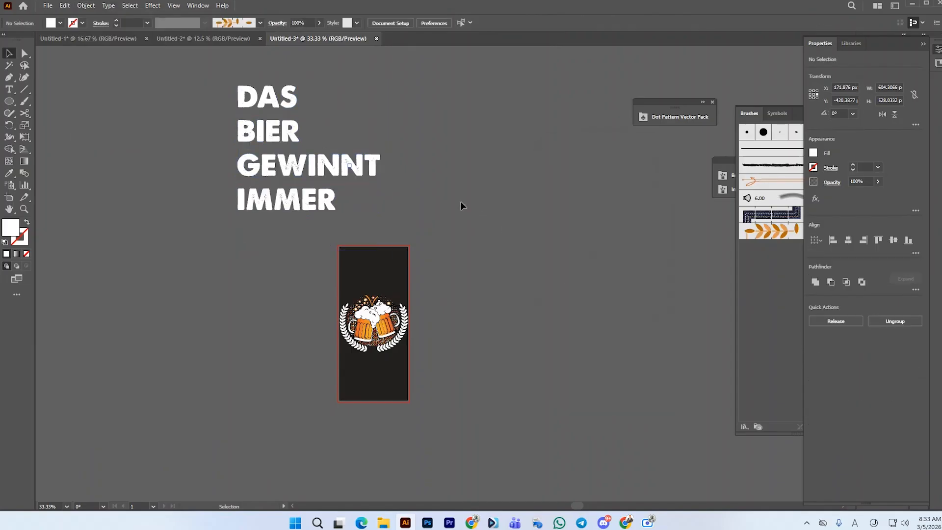
Move DAS and BIER together onto the upper part of the artboard, with BIER just above the beer mugs, and deselect them
{"action": "left_click", "coordinate": [286, 131]}
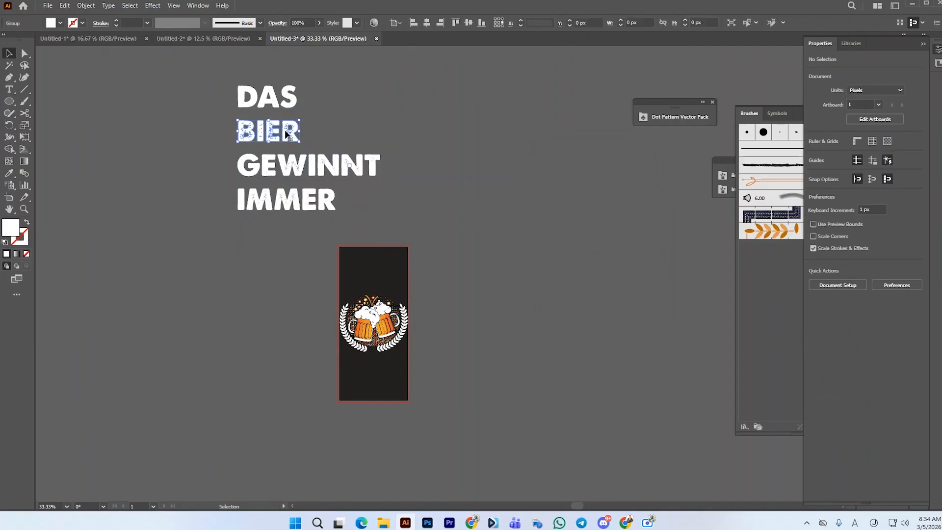
{"action": "left_click_drag", "start_coordinate": [226, 86], "coordinate": [379, 194]}
{"action": "left_click", "coordinate": [365, 123]}
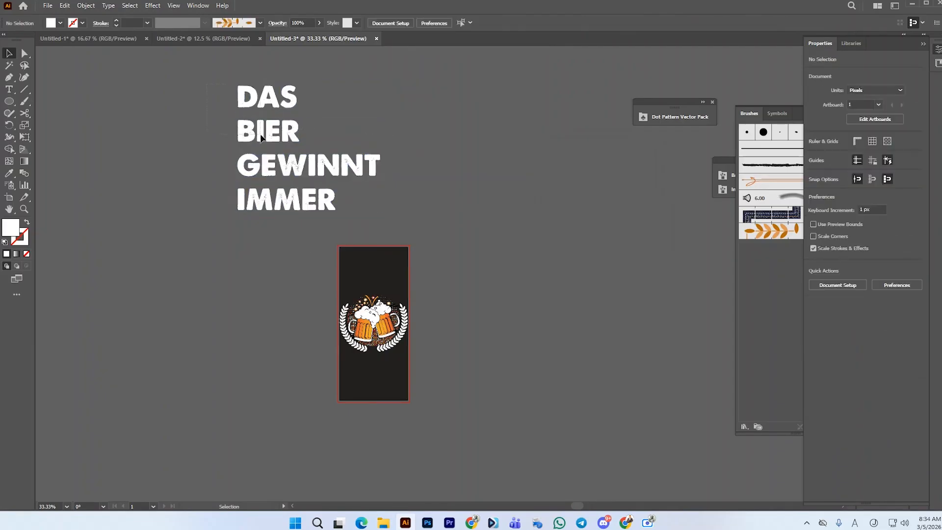
{"action": "left_click_drag", "start_coordinate": [304, 81], "coordinate": [366, 283]}
{"action": "scroll", "coordinate": [392, 316], "scroll_direction": "up", "scroll_amount": 1}
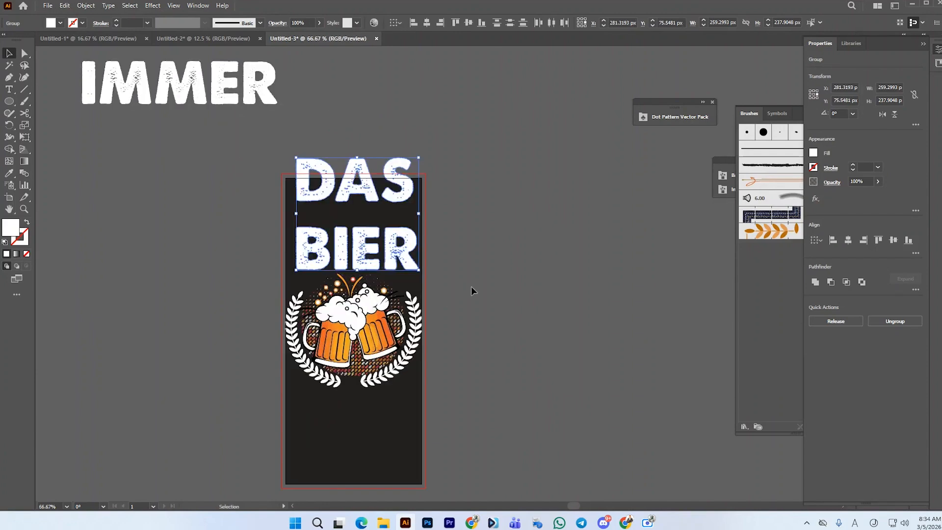
{"action": "left_click", "coordinate": [471, 290]}
Centre BIER horizontally on the artboard above the mugs and scale it up from its centre to 288 px wide
{"action": "scroll", "coordinate": [372, 255], "scroll_direction": "up", "scroll_amount": 2}
{"action": "left_click_drag", "start_coordinate": [387, 249], "coordinate": [381, 273]}
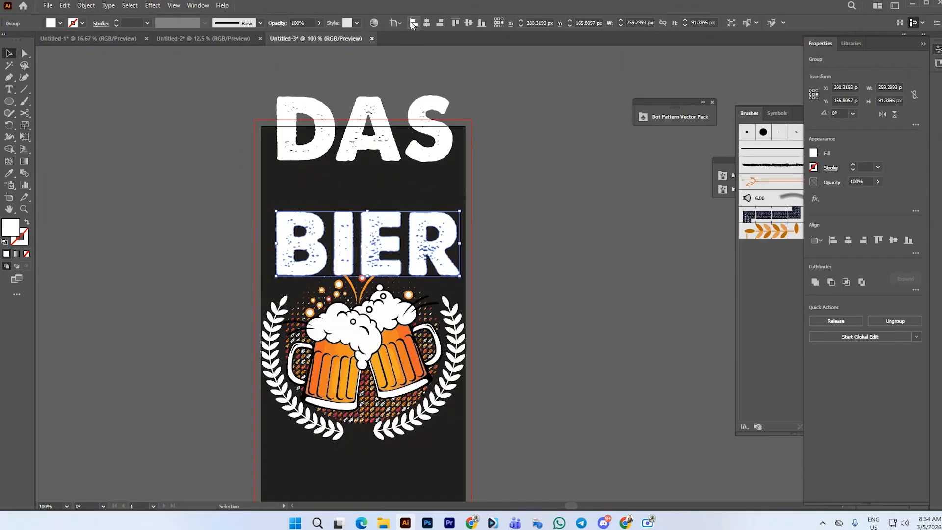
{"action": "left_click", "coordinate": [425, 23]}
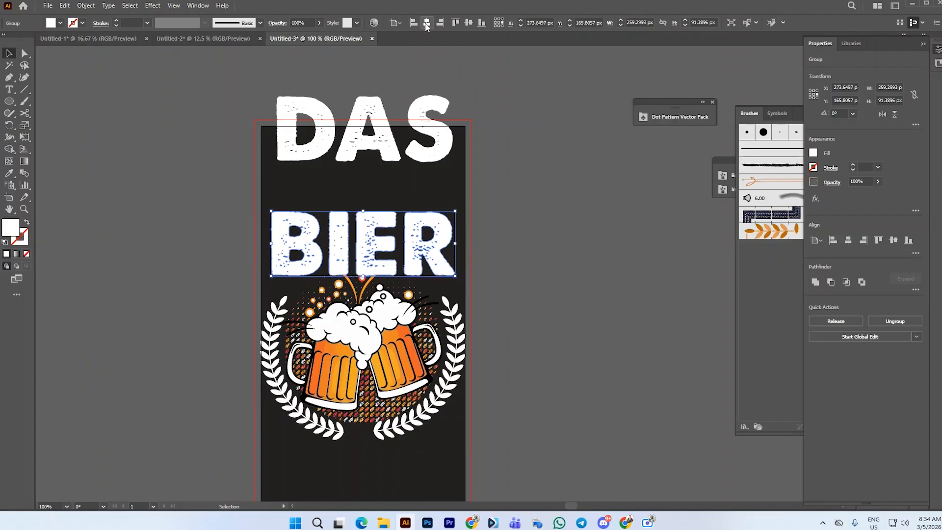
{"action": "scroll", "coordinate": [450, 264], "scroll_direction": "up", "scroll_amount": 2}
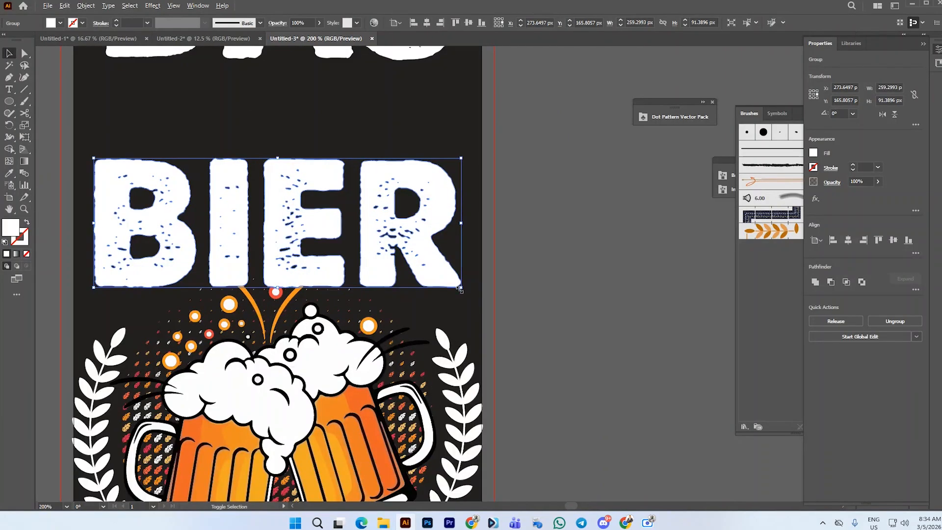
{"action": "left_click_drag", "start_coordinate": [460, 289], "coordinate": [481, 308]}
{"action": "scroll", "coordinate": [481, 308], "scroll_direction": "down", "scroll_amount": 3}
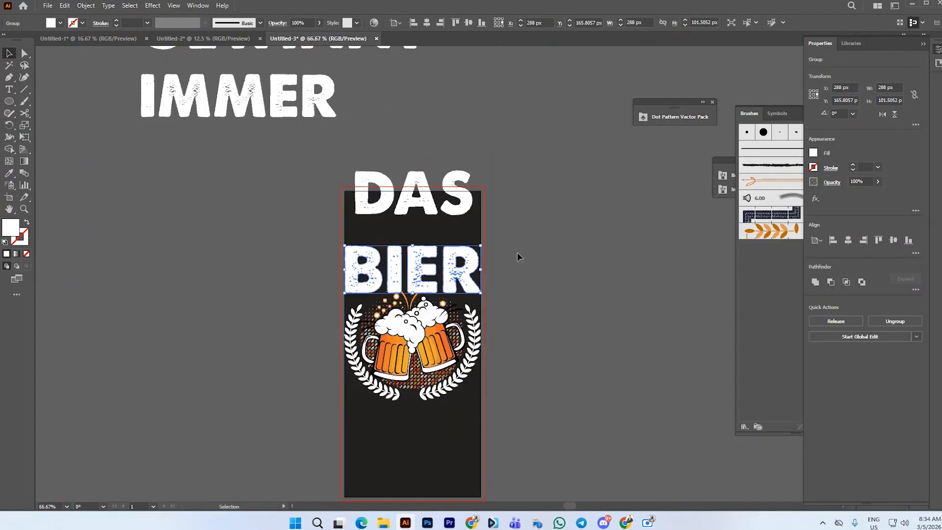
Scale DAS down to about 179 × 68 px, place it centred just above BIER, and deselect it
{"action": "left_click", "coordinate": [517, 254]}
{"action": "left_click_drag", "start_coordinate": [460, 207], "coordinate": [434, 236]}
{"action": "scroll", "coordinate": [466, 242], "scroll_direction": "up", "scroll_amount": 1}
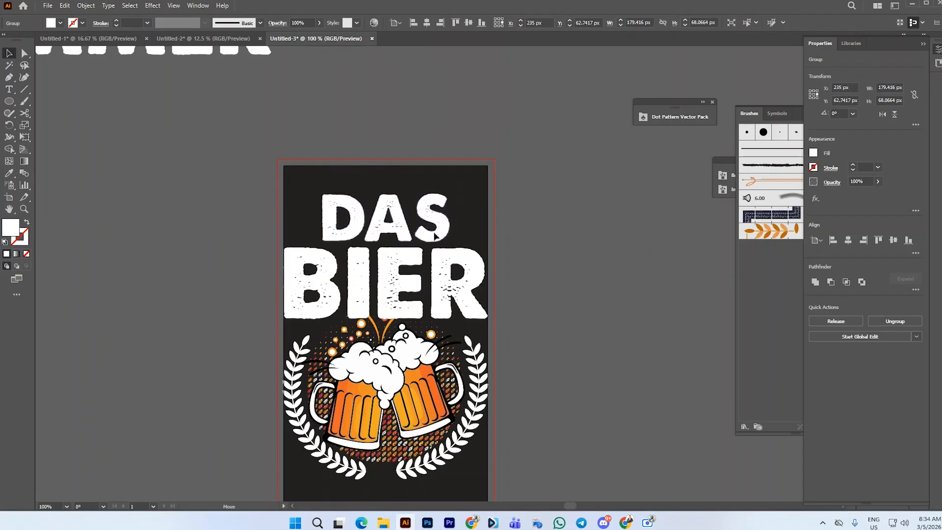
{"action": "left_click", "coordinate": [468, 223]}
{"action": "scroll", "coordinate": [471, 226], "scroll_direction": "down", "scroll_amount": 2}
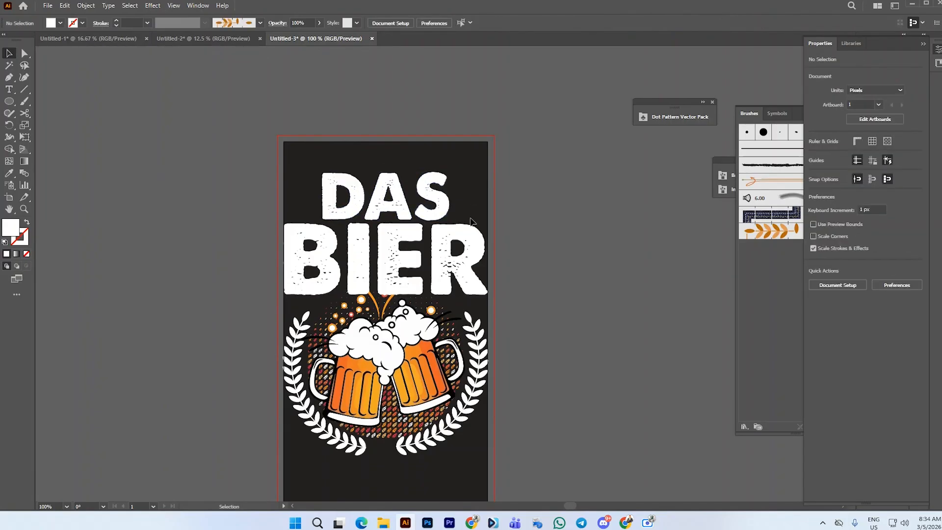
Move GEWINNT onto the artboard just below the laurel wreath and scale it down to about 298 × 47 px
{"action": "left_click", "coordinate": [473, 248]}
{"action": "scroll", "coordinate": [508, 233], "scroll_direction": "down", "scroll_amount": 2}
{"action": "left_click", "coordinate": [508, 233]}
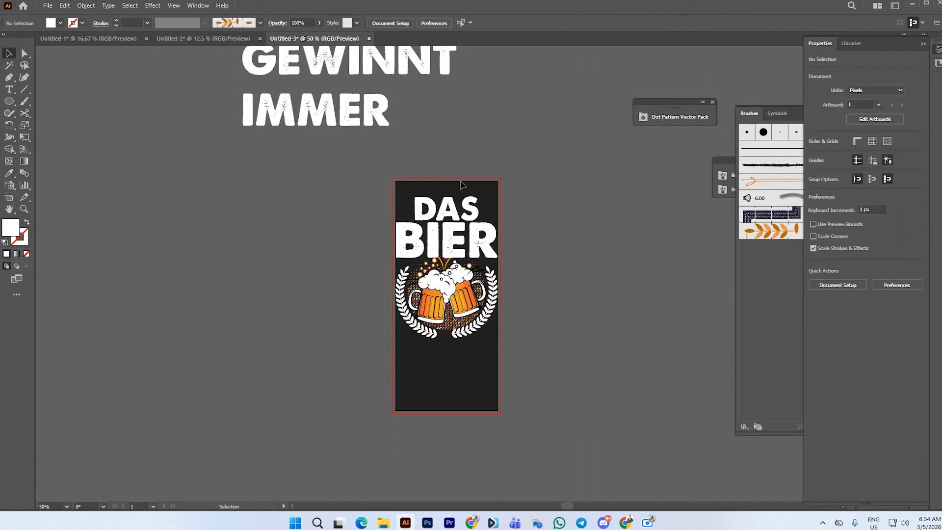
{"action": "scroll", "coordinate": [456, 183], "scroll_direction": "up", "scroll_amount": 2}
{"action": "left_click_drag", "start_coordinate": [402, 106], "coordinate": [510, 405]}
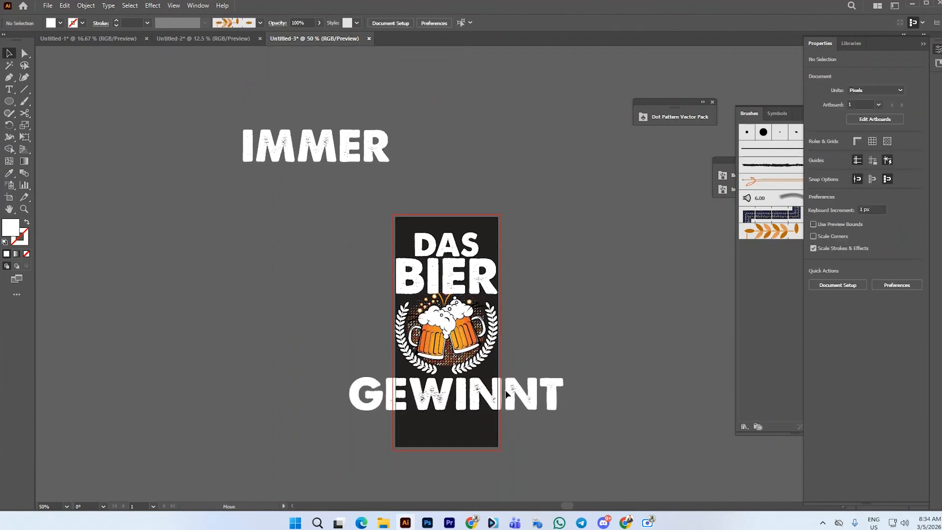
{"action": "scroll", "coordinate": [527, 411], "scroll_direction": "up", "scroll_amount": 1}
{"action": "left_click_drag", "start_coordinate": [577, 410], "coordinate": [470, 381]}
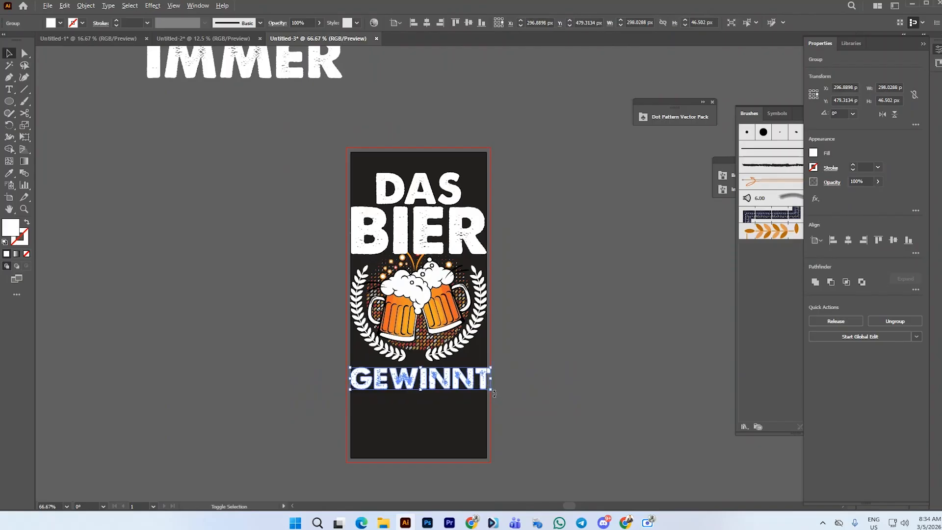
Centre GEWINNT horizontally on the artboard, scale it from its centre to 288 px wide, and deselect it
{"action": "left_click", "coordinate": [427, 22]}
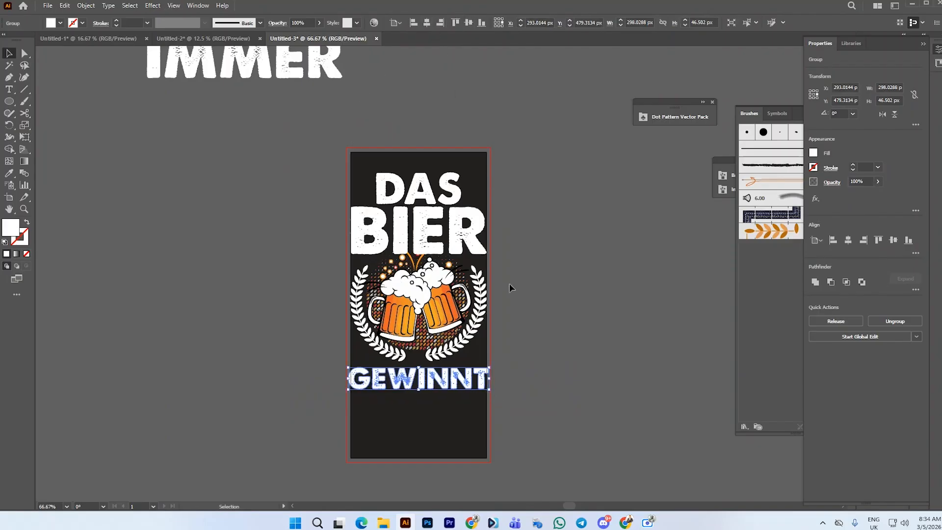
{"action": "scroll", "coordinate": [500, 373], "scroll_direction": "up", "scroll_amount": 3}
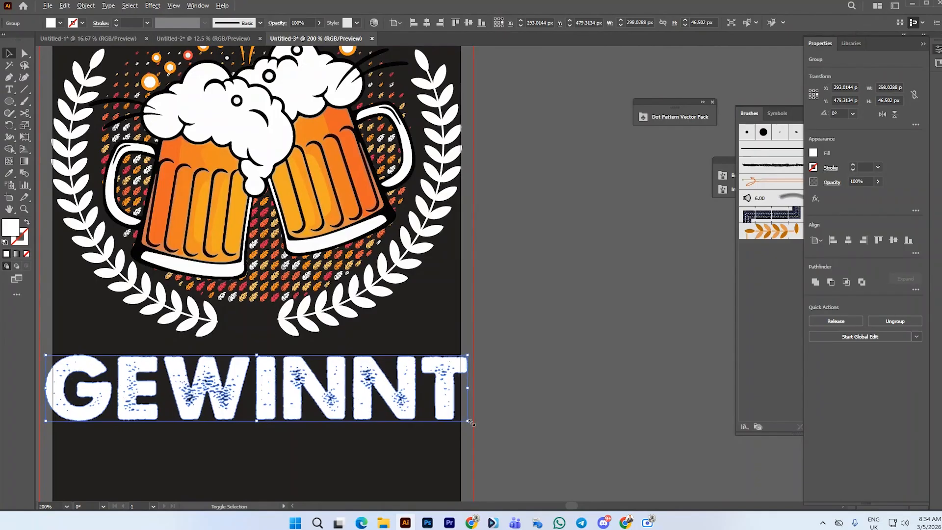
{"action": "left_click_drag", "start_coordinate": [468, 420], "coordinate": [461, 421]}
{"action": "scroll", "coordinate": [462, 421], "scroll_direction": "down", "scroll_amount": 3}
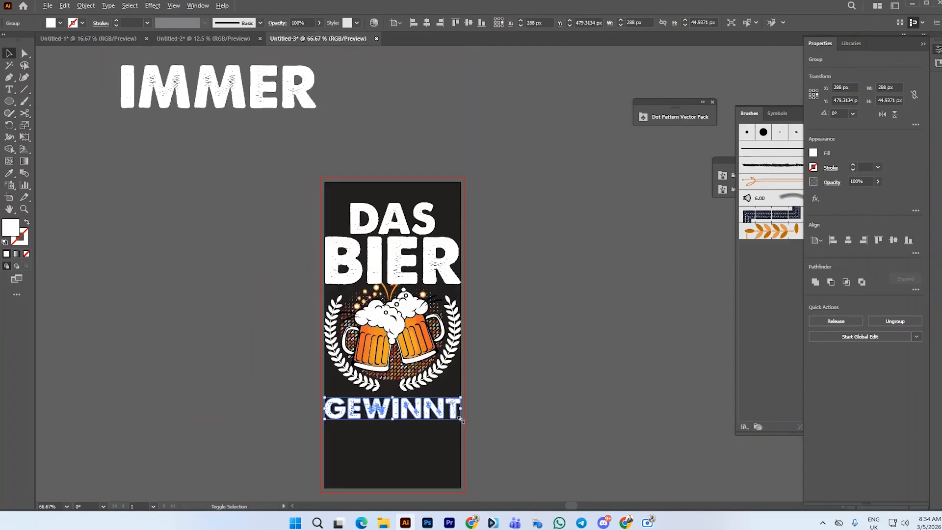
{"action": "left_click", "coordinate": [498, 381]}
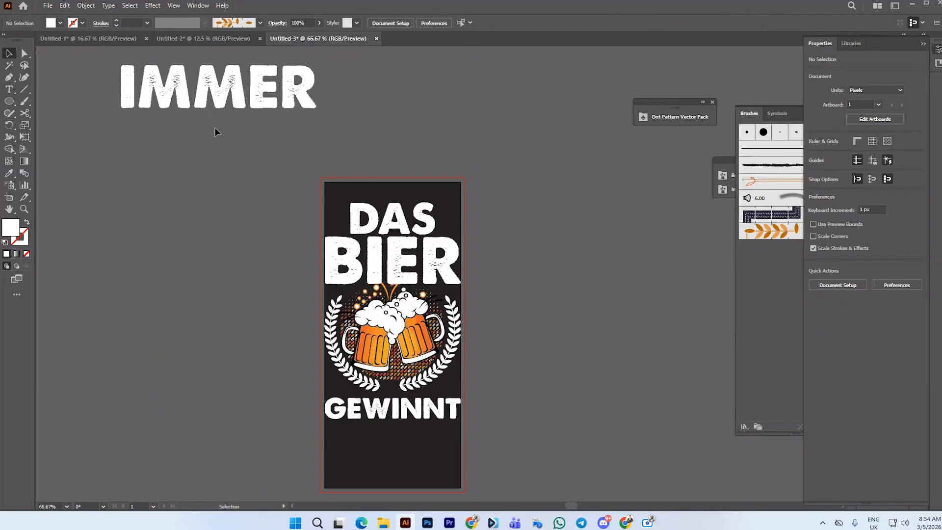
Move IMMER below GEWINNT, scale it down to about 227 × 50 px, place it centred directly beneath, and deselect it
{"action": "left_click", "coordinate": [205, 39]}
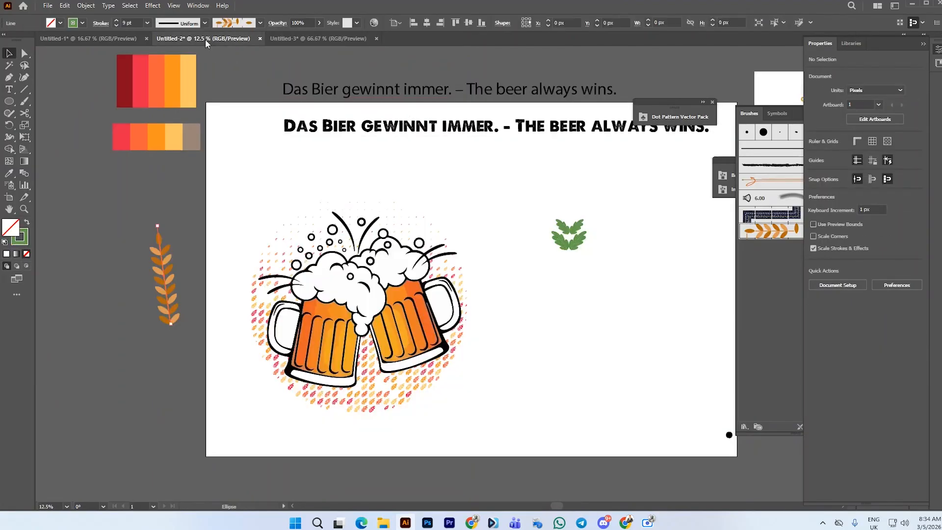
{"action": "left_click", "coordinate": [294, 38]}
{"action": "left_click_drag", "start_coordinate": [261, 92], "coordinate": [429, 457]}
{"action": "scroll", "coordinate": [428, 457], "scroll_direction": "up", "scroll_amount": 1}
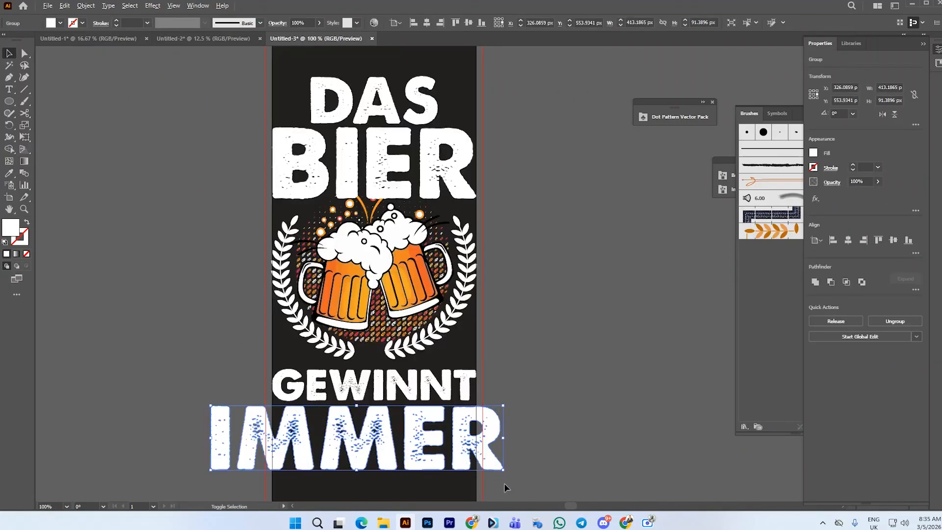
{"action": "left_click_drag", "start_coordinate": [505, 475], "coordinate": [465, 456]}
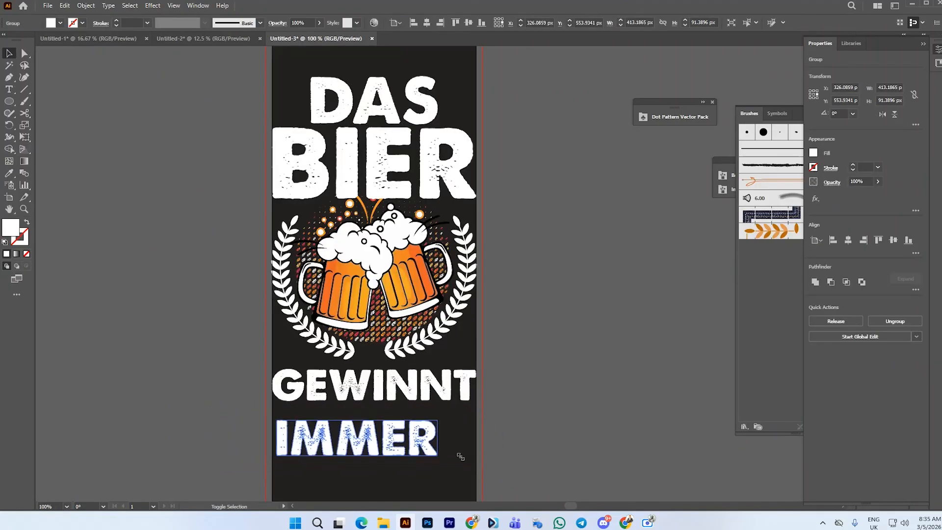
{"action": "left_click_drag", "start_coordinate": [389, 445], "coordinate": [405, 432]}
{"action": "left_click", "coordinate": [500, 378]}
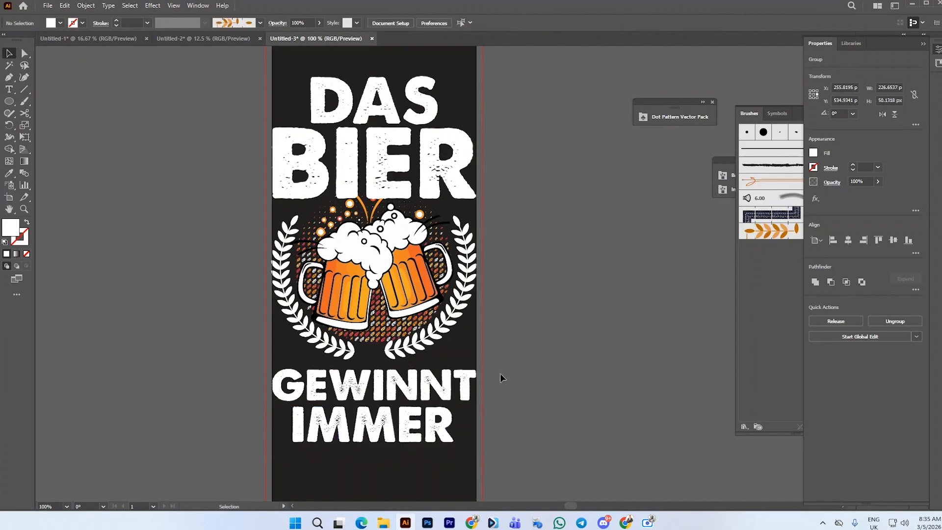
Try an Arc Upper warp with a -31% bend on BIER, and change the warp style to Arc Lower
{"action": "scroll", "coordinate": [414, 124], "scroll_direction": "down", "scroll_amount": 1}
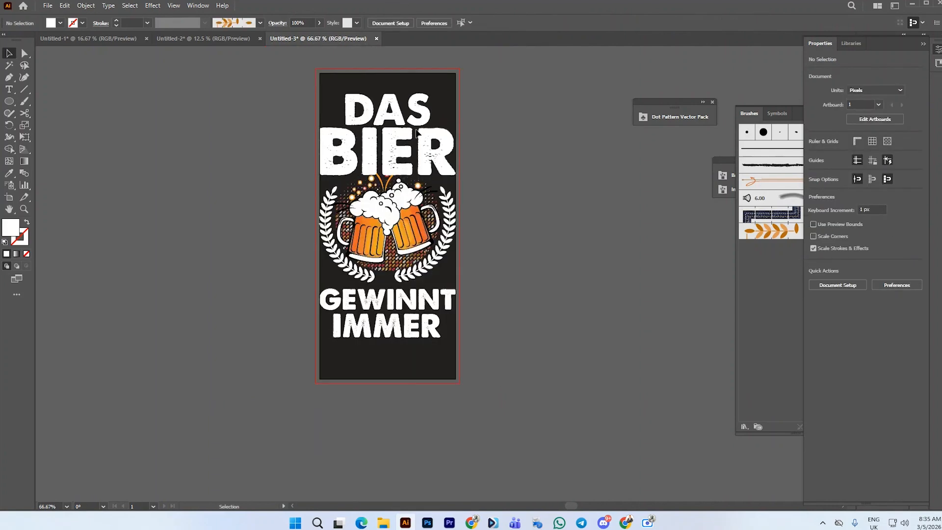
{"action": "scroll", "coordinate": [410, 110], "scroll_direction": "up", "scroll_amount": 1}
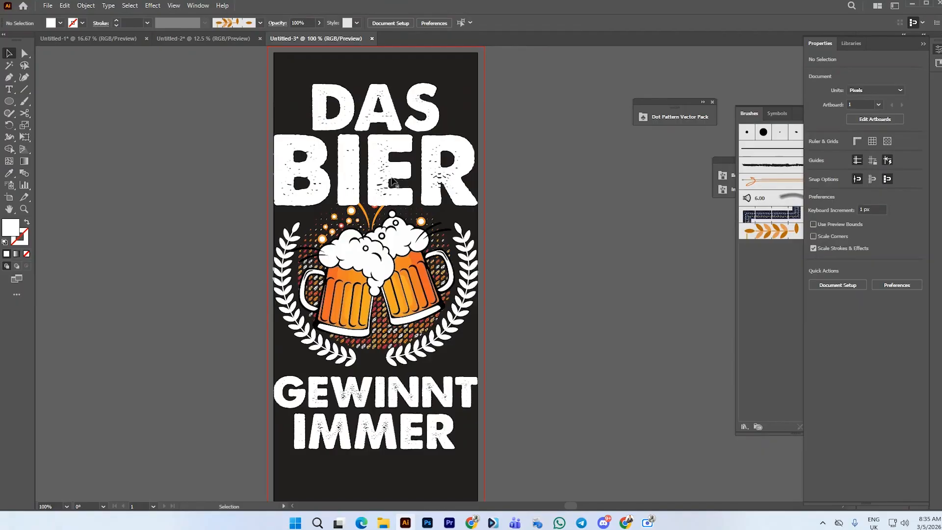
{"action": "left_click", "coordinate": [393, 182]}
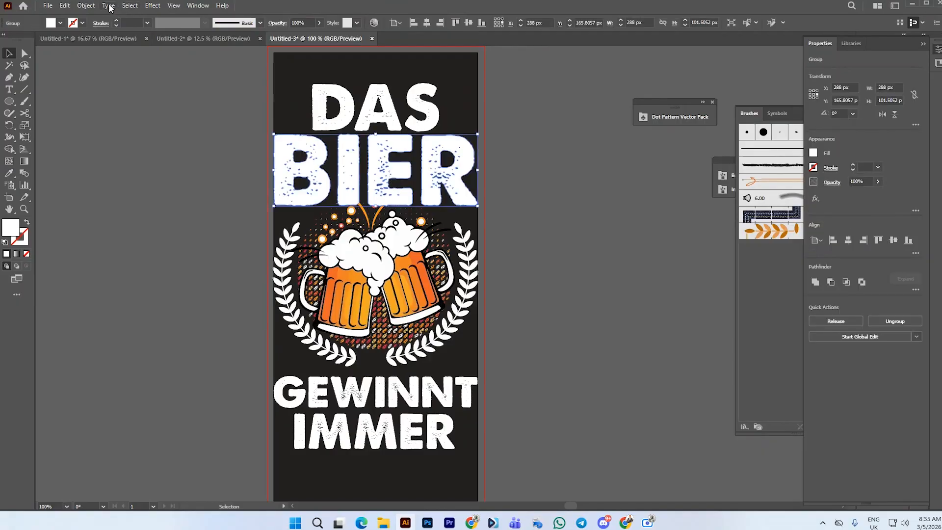
{"action": "left_click", "coordinate": [159, 6]}
{"action": "mouse_move", "coordinate": [187, 135]}
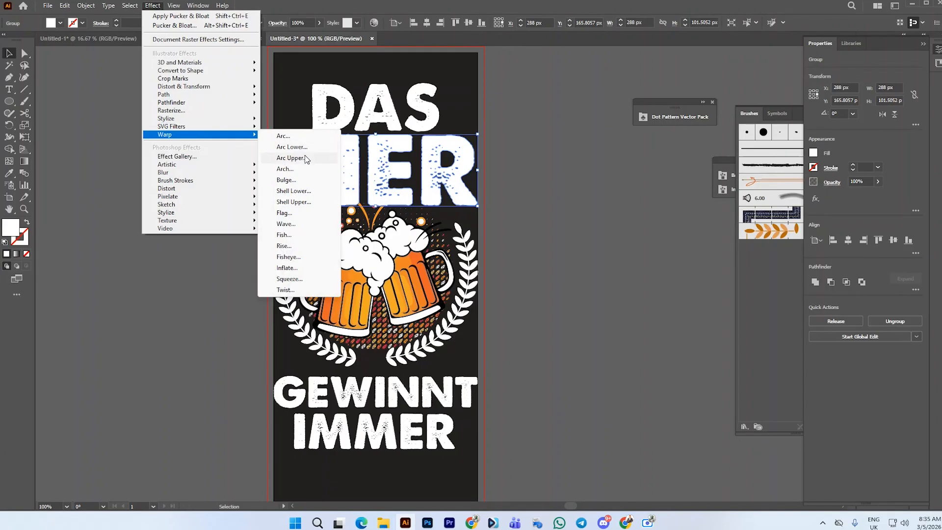
{"action": "left_click", "coordinate": [291, 158]}
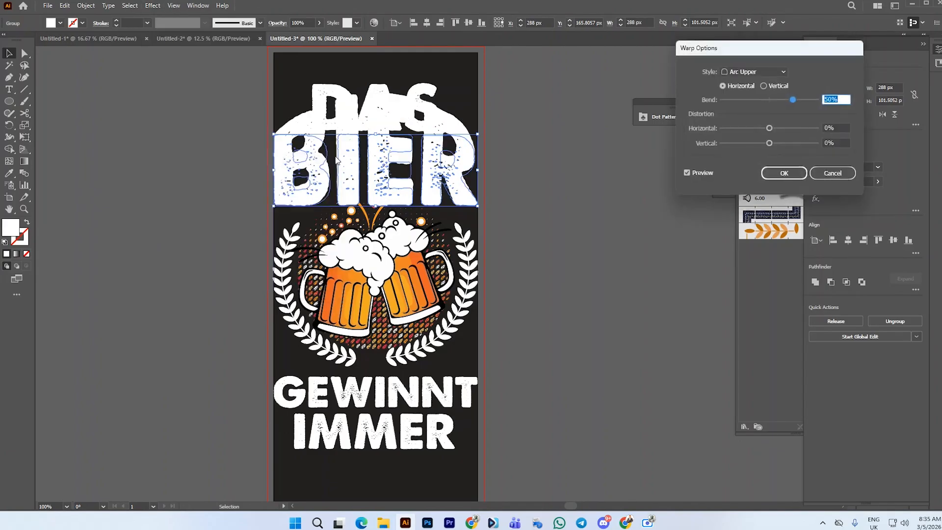
{"action": "left_click", "coordinate": [754, 99]}
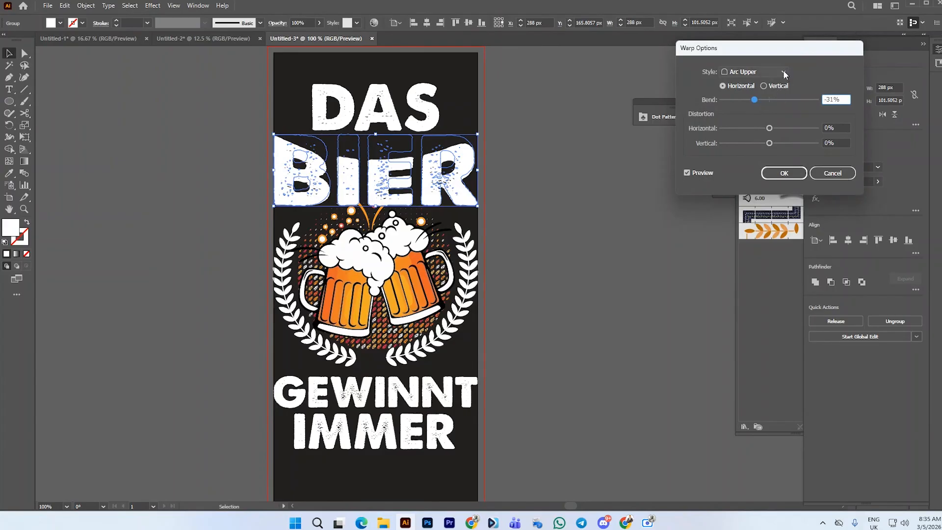
{"action": "left_click", "coordinate": [783, 71]}
{"action": "left_click", "coordinate": [767, 92]}
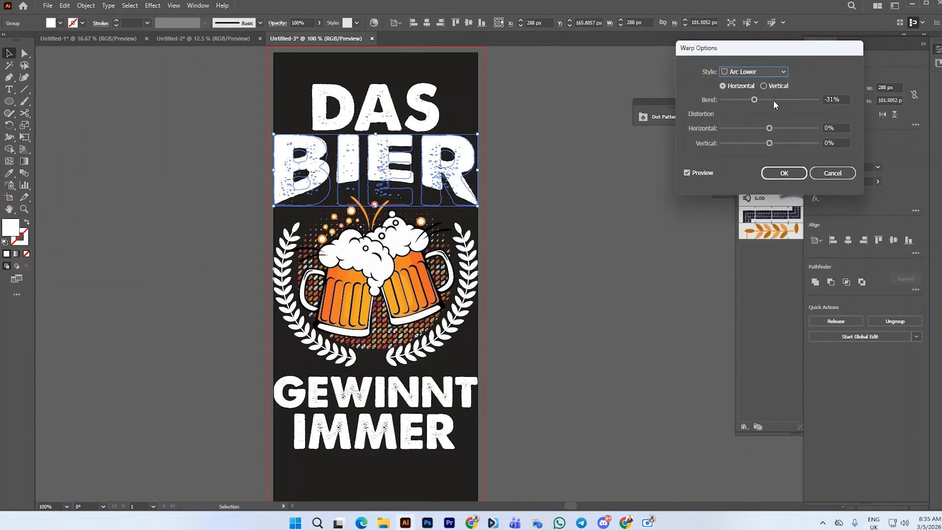
Try different bends for the Arc Lower warp on BIER, apply it with a -30% bend, and deselect the word
{"action": "left_click", "coordinate": [767, 100]}
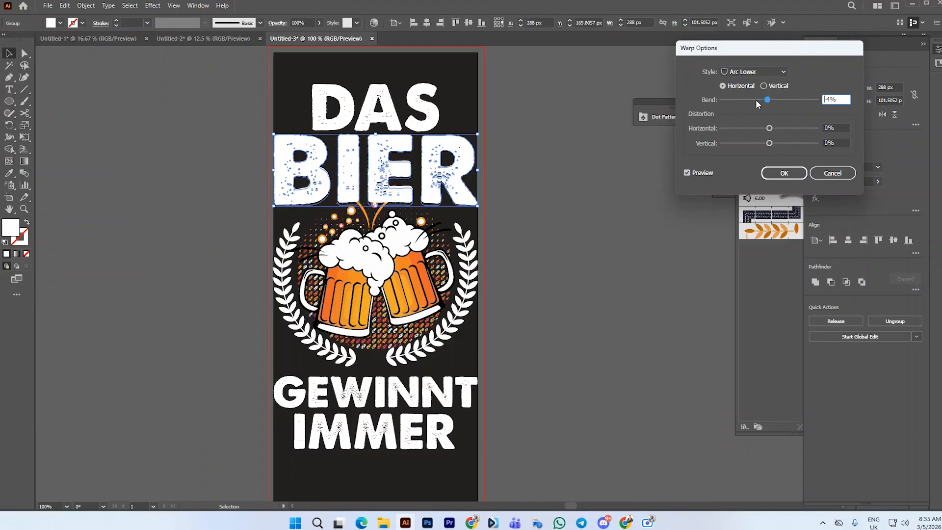
{"action": "left_click", "coordinate": [753, 100]}
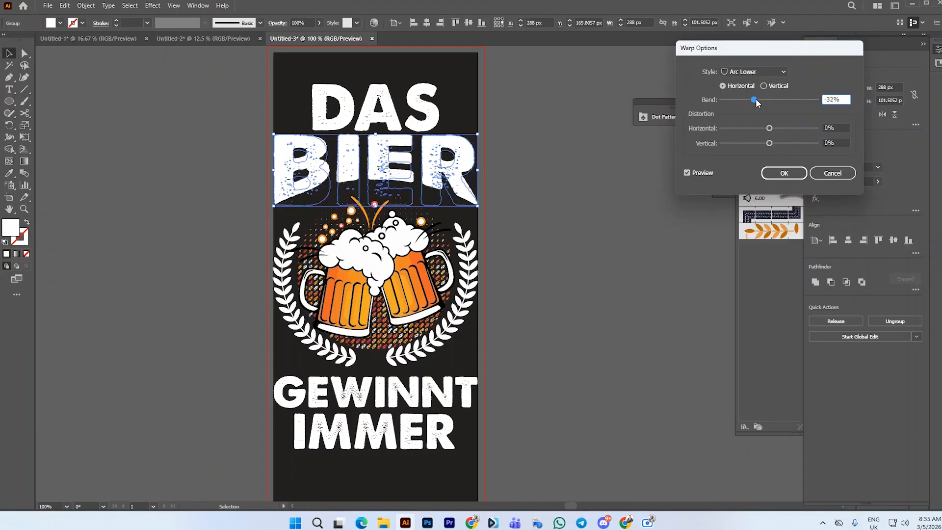
{"action": "left_click", "coordinate": [756, 99]}
{"action": "left_click_drag", "start_coordinate": [757, 99], "coordinate": [758, 99]}
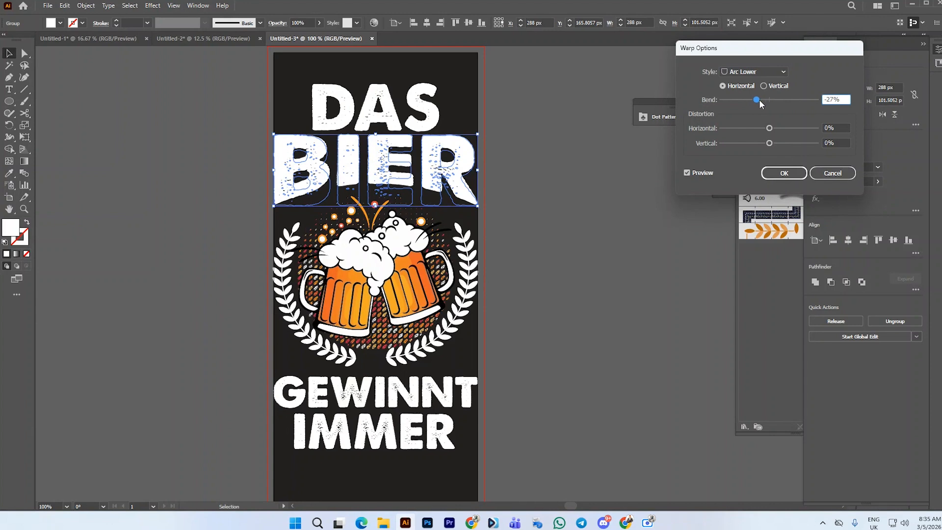
{"action": "left_click_drag", "start_coordinate": [846, 99], "coordinate": [824, 99]}
{"action": "type", "text": "-30"}
{"action": "left_click", "coordinate": [784, 173]}
{"action": "left_click", "coordinate": [623, 186]}
Try moving the warped BIER down closer to the mugs and stretching it to about 111 px high
{"action": "scroll", "coordinate": [406, 189], "scroll_direction": "up", "scroll_amount": 1}
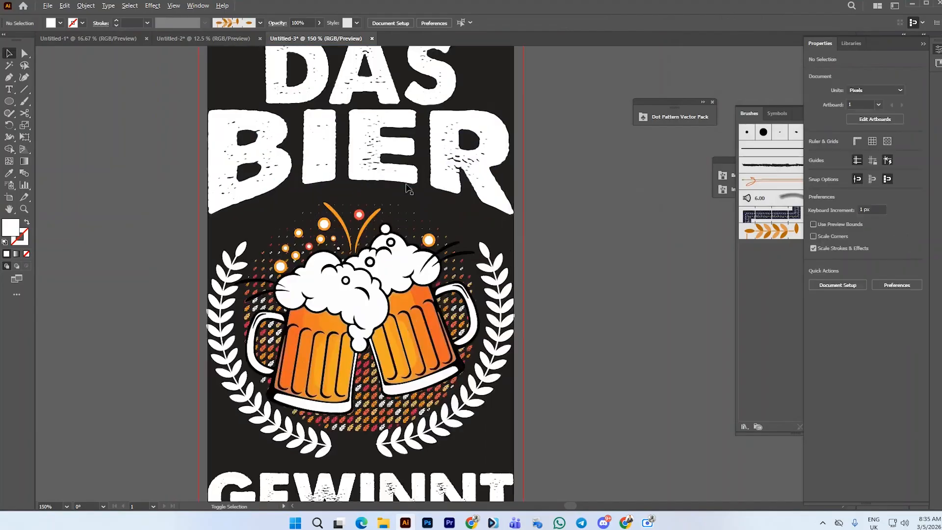
{"action": "left_click", "coordinate": [372, 220]}
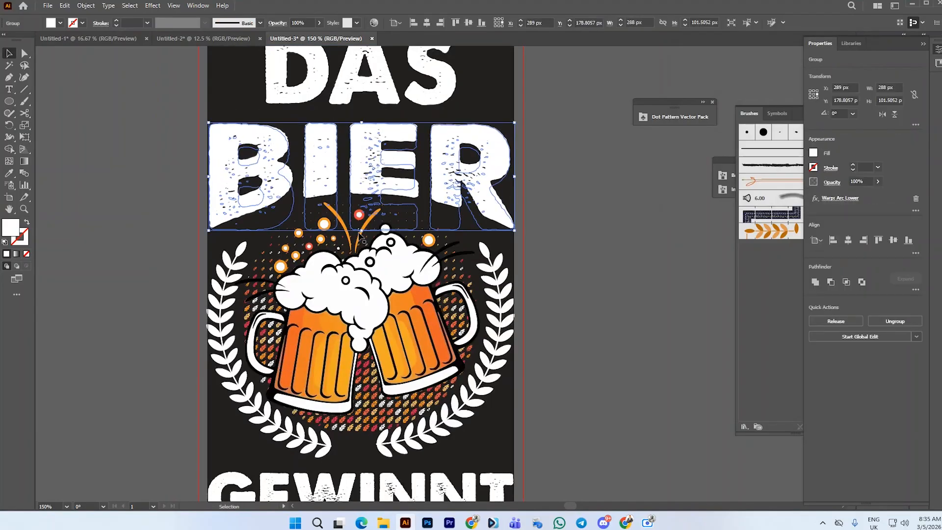
{"action": "left_click_drag", "start_coordinate": [362, 231], "coordinate": [362, 241]}
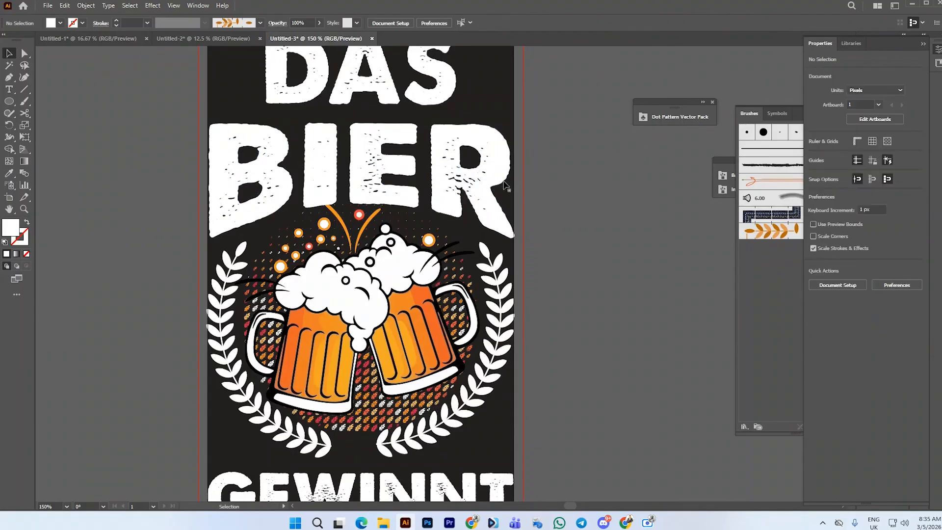
{"action": "left_click_drag", "start_coordinate": [484, 181], "coordinate": [482, 176]}
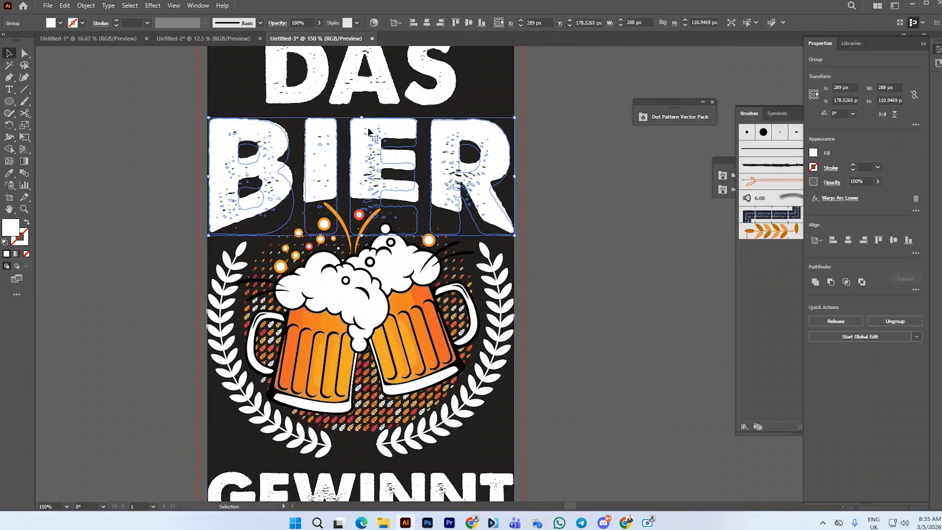
{"action": "left_click", "coordinate": [660, 152]}
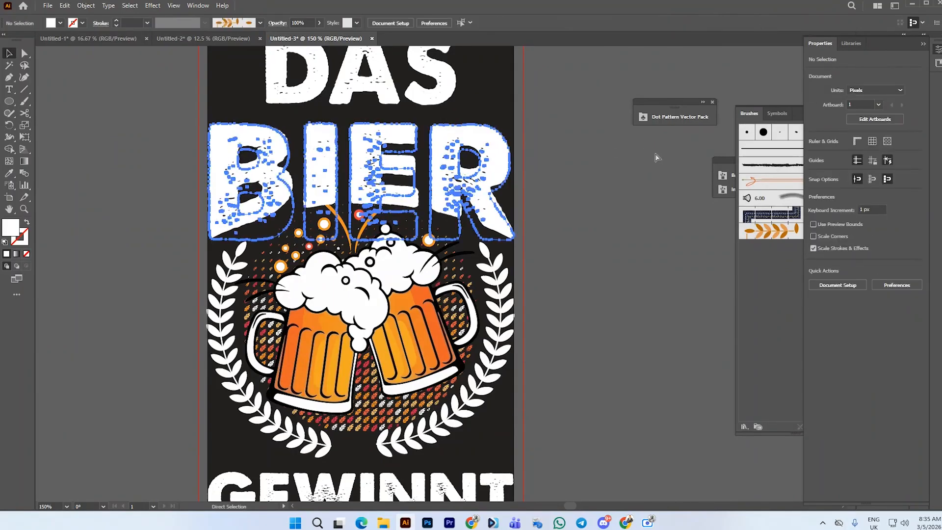
Undo the move, the stretch and the Arc Lower warp of BIER
{"action": "key", "text": "ctrl+shift+z"}
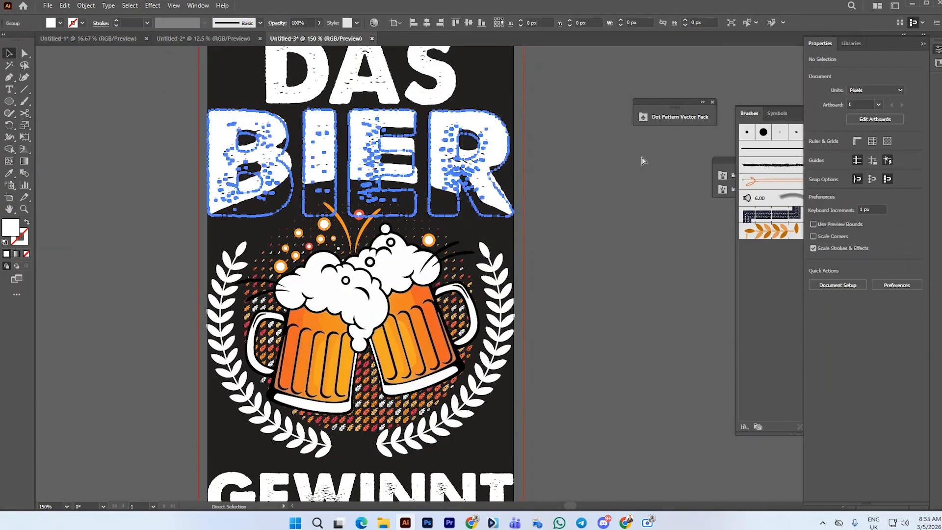
{"action": "left_click", "coordinate": [641, 156]}
{"action": "left_click", "coordinate": [478, 181]}
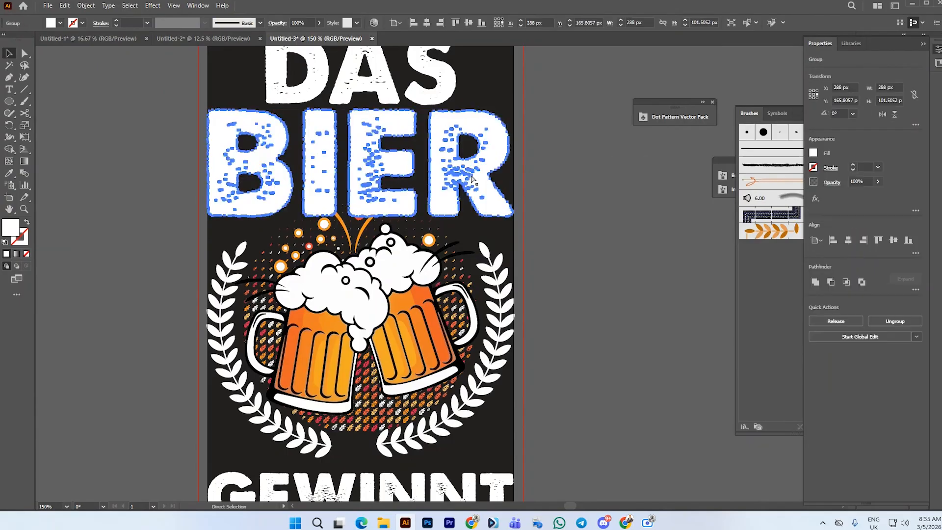
Apply a horizontal Arc Lower warp with a -15% bend to BIER and deselect it
{"action": "left_click", "coordinate": [153, 5]}
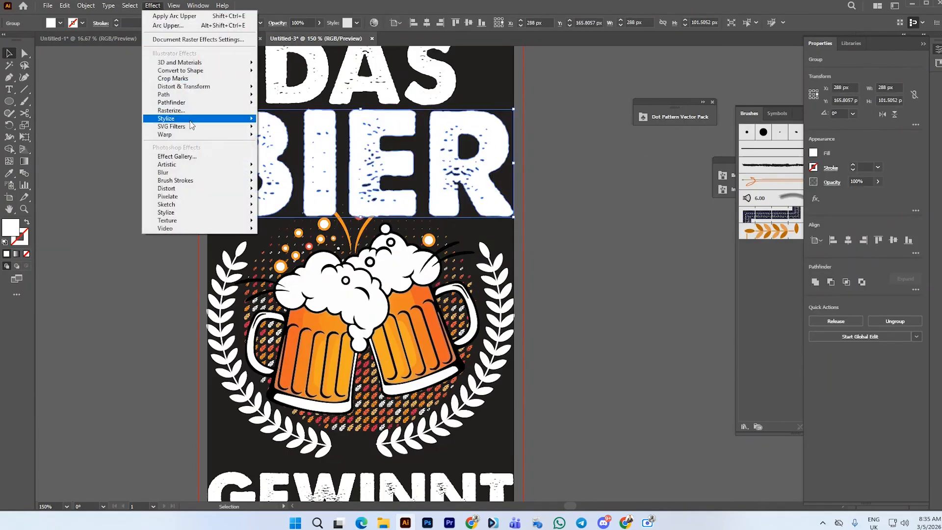
{"action": "mouse_move", "coordinate": [206, 134]}
{"action": "left_click", "coordinate": [300, 148]}
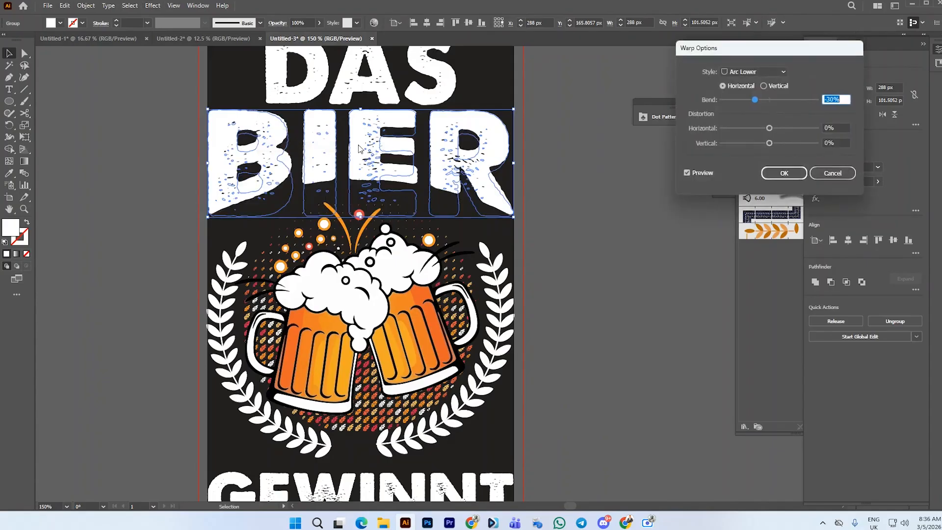
{"action": "left_click_drag", "start_coordinate": [755, 98], "coordinate": [761, 103]}
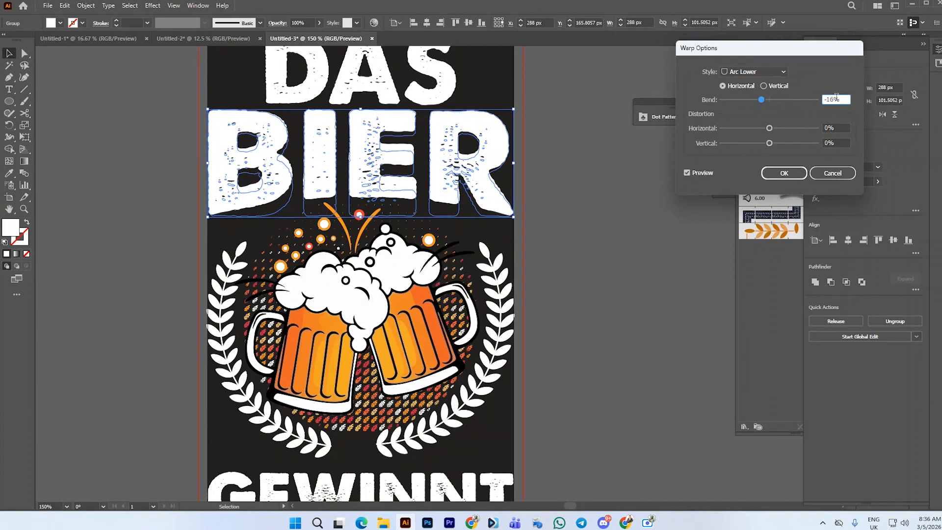
{"action": "double_click", "coordinate": [825, 99]}
{"action": "type", "text": "-15"}
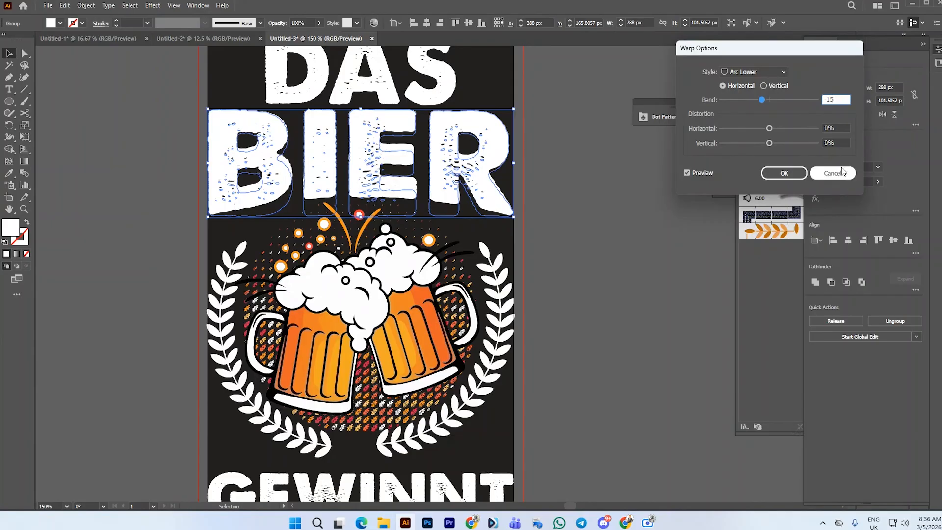
{"action": "left_click", "coordinate": [784, 173]}
{"action": "left_click", "coordinate": [647, 176]}
{"action": "key", "text": "ctrl+1"}
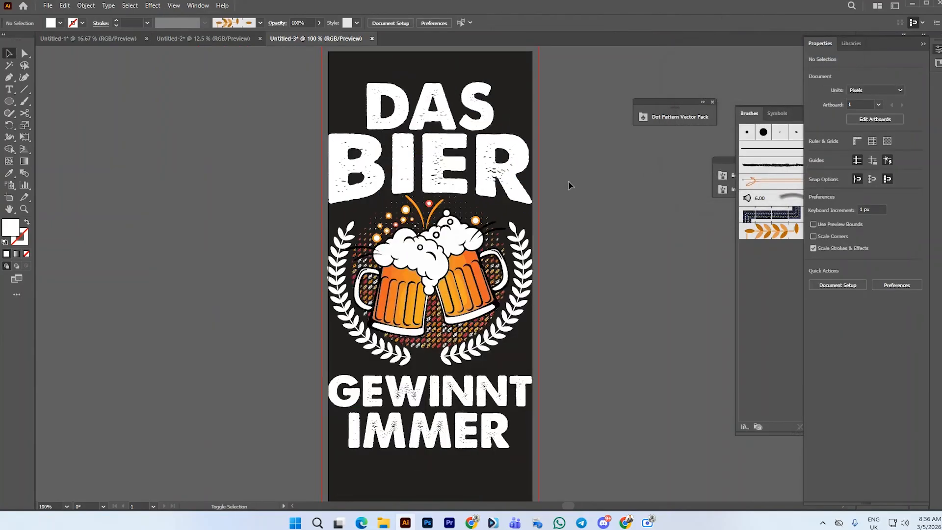
Move the word GEWINNT up closer beneath the laurel wreath
{"action": "left_click", "coordinate": [508, 176]}
{"action": "left_click", "coordinate": [575, 175]}
{"action": "left_click_drag", "start_coordinate": [449, 386], "coordinate": [452, 384]}
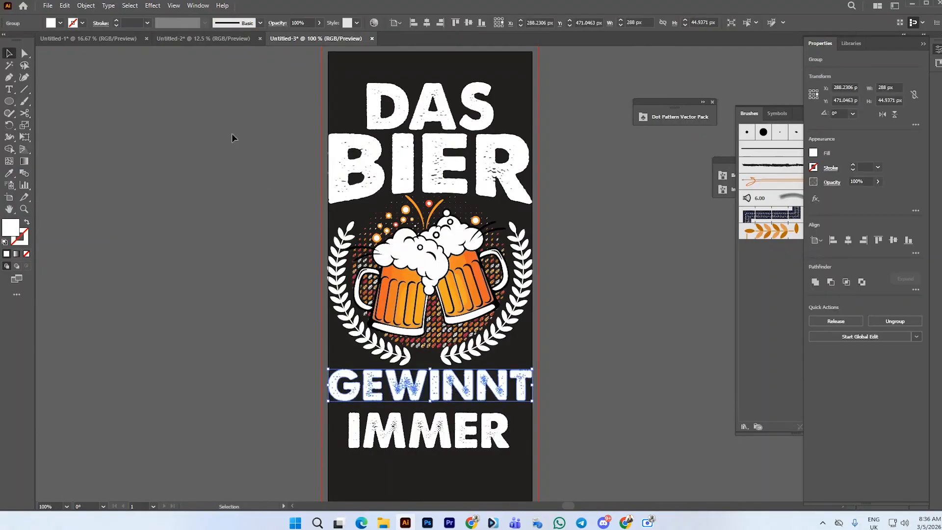
Try an Arc warp with a -27% bend and an Arc Lower warp with a -26% bend on GEWINNT
{"action": "left_click", "coordinate": [152, 5]}
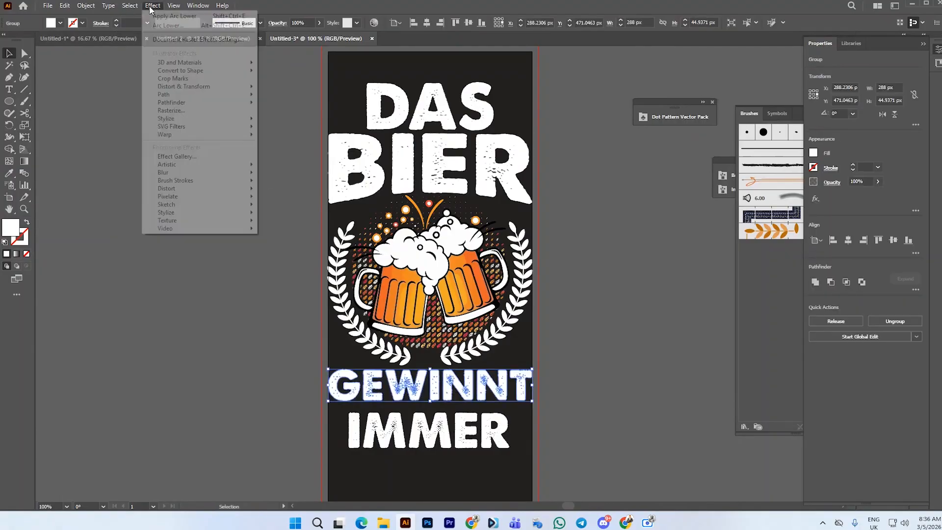
{"action": "mouse_move", "coordinate": [196, 134]}
{"action": "left_click", "coordinate": [293, 138]}
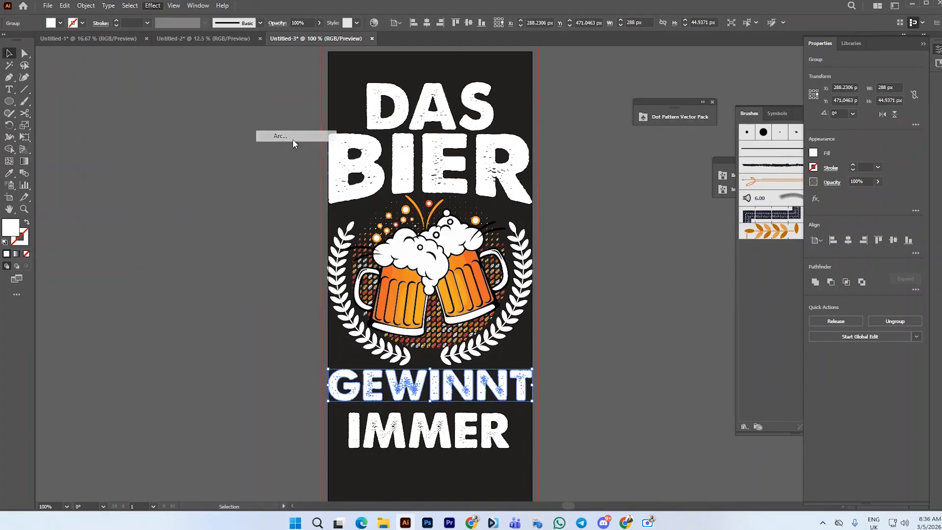
{"action": "mouse_move", "coordinate": [762, 100]}
{"action": "left_mouse_down"}
{"action": "mouse_move", "coordinate": [735, 101]}
{"action": "mouse_move", "coordinate": [776, 98]}
{"action": "mouse_move", "coordinate": [757, 102]}
{"action": "left_mouse_up"}
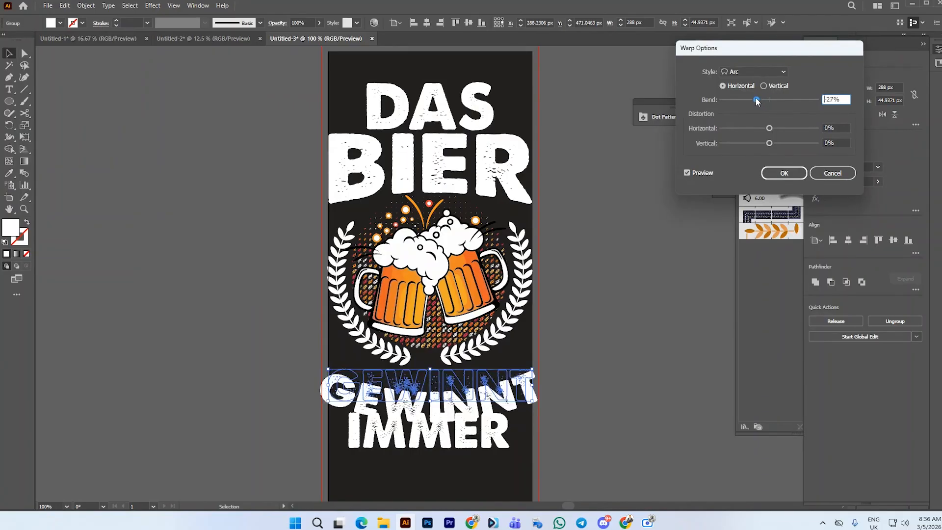
{"action": "left_click", "coordinate": [783, 72]}
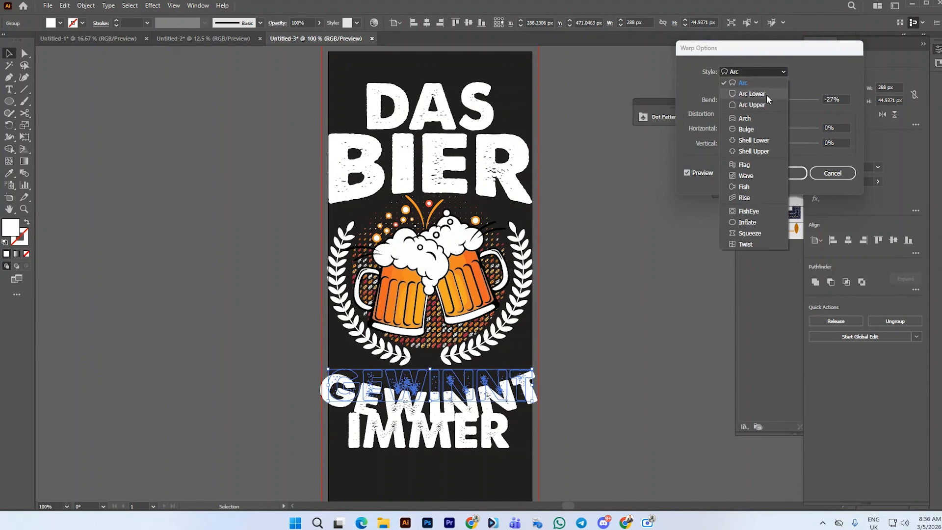
{"action": "left_click", "coordinate": [766, 95]}
{"action": "key", "text": "Down"}
{"action": "mouse_move", "coordinate": [768, 98]}
{"action": "left_mouse_down"}
{"action": "mouse_move", "coordinate": [787, 100]}
{"action": "mouse_move", "coordinate": [756, 96]}
{"action": "left_mouse_up"}
Try an Arc Upper warp on GEWINNT with bends of -26%, -11% and -1%, discard the warp, and deselect the word
{"action": "left_click", "coordinate": [782, 71]}
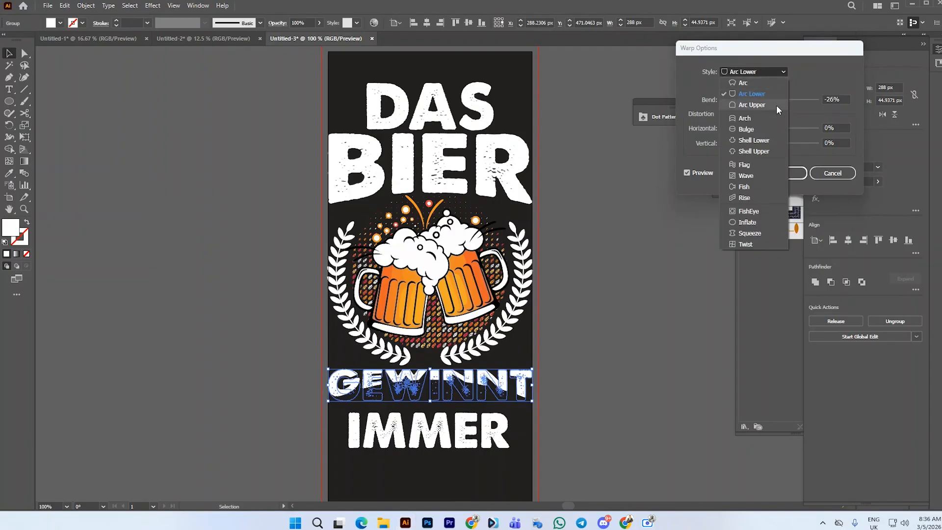
{"action": "left_click", "coordinate": [774, 105]}
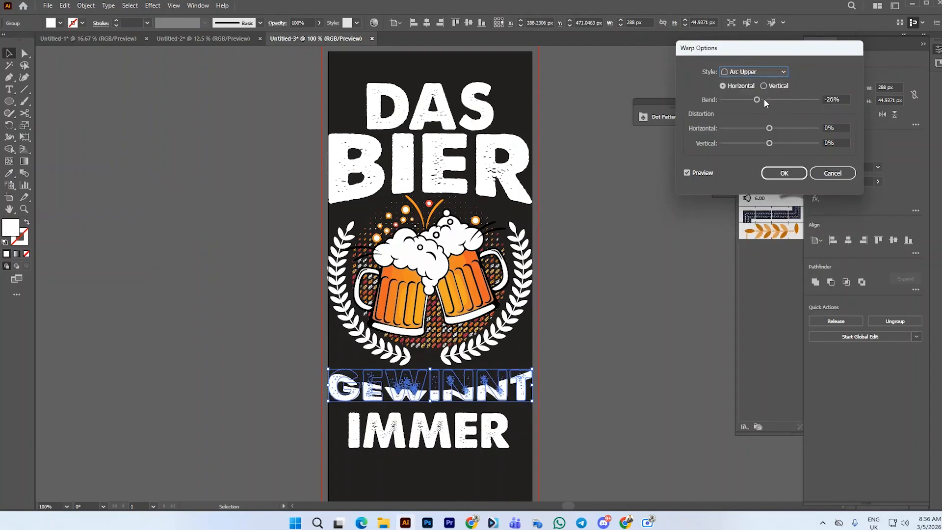
{"action": "left_click", "coordinate": [761, 99]}
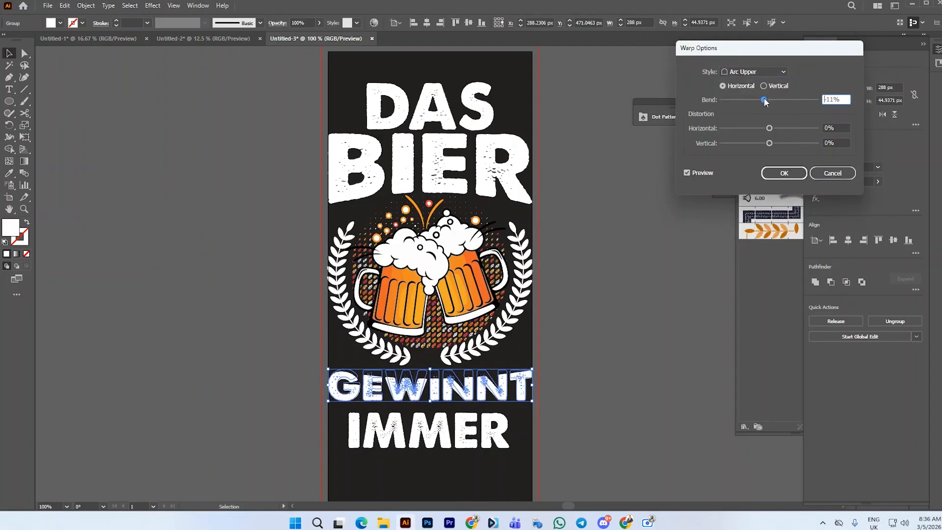
{"action": "left_click_drag", "start_coordinate": [765, 101], "coordinate": [771, 101]}
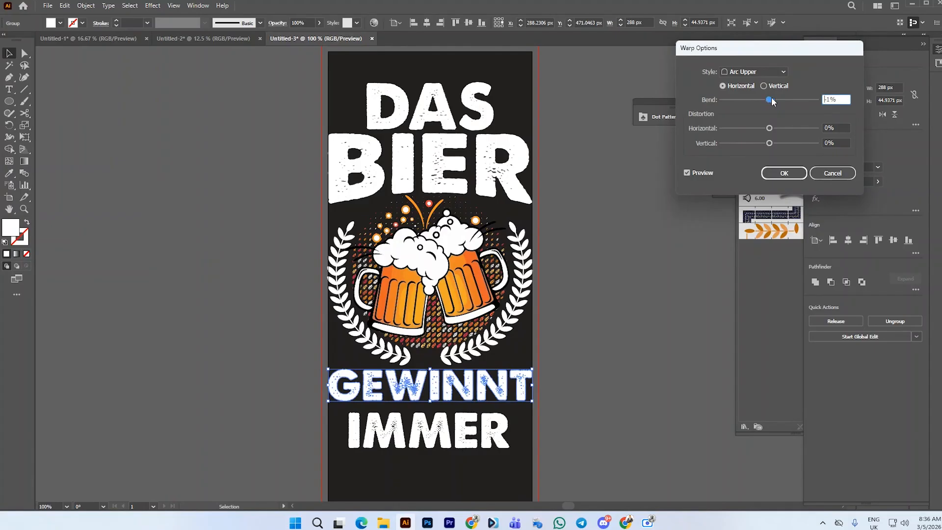
{"action": "left_click", "coordinate": [816, 174]}
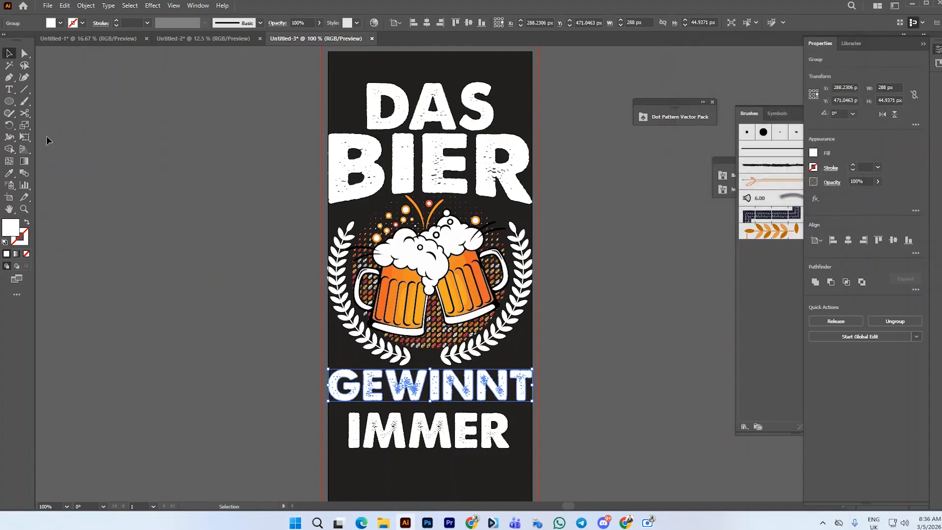
{"action": "left_click", "coordinate": [131, 132]}
Shrink IMMER to about 173 × 38 px and move it up close beneath GEWINNT
{"action": "scroll", "coordinate": [468, 414], "scroll_direction": "up", "scroll_amount": 1}
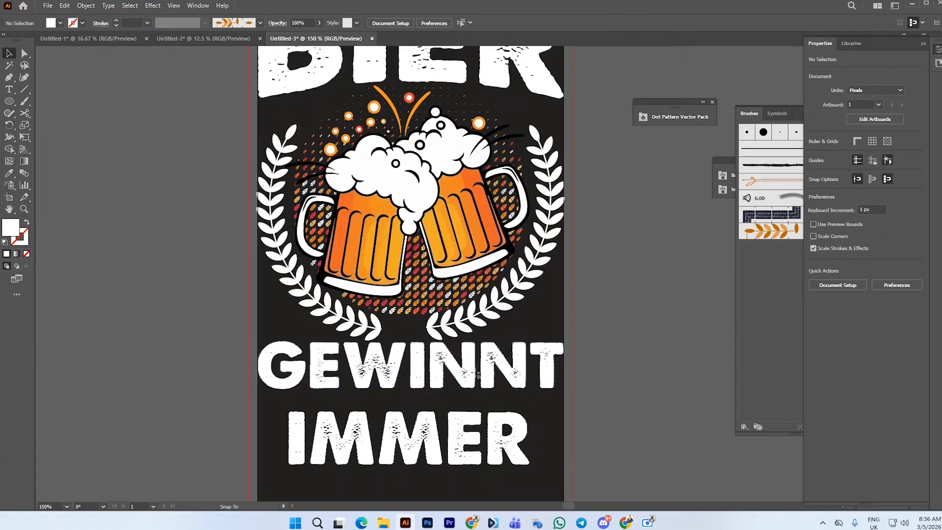
{"action": "left_click", "coordinate": [476, 389]}
{"action": "left_click_drag", "start_coordinate": [437, 443], "coordinate": [439, 432]}
{"action": "left_click", "coordinate": [439, 434]}
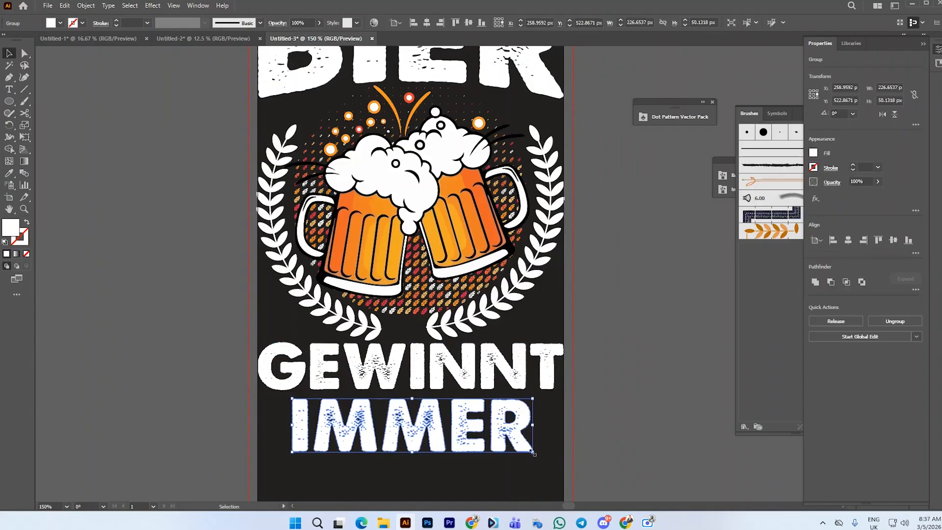
{"action": "left_click_drag", "start_coordinate": [534, 455], "coordinate": [506, 448]}
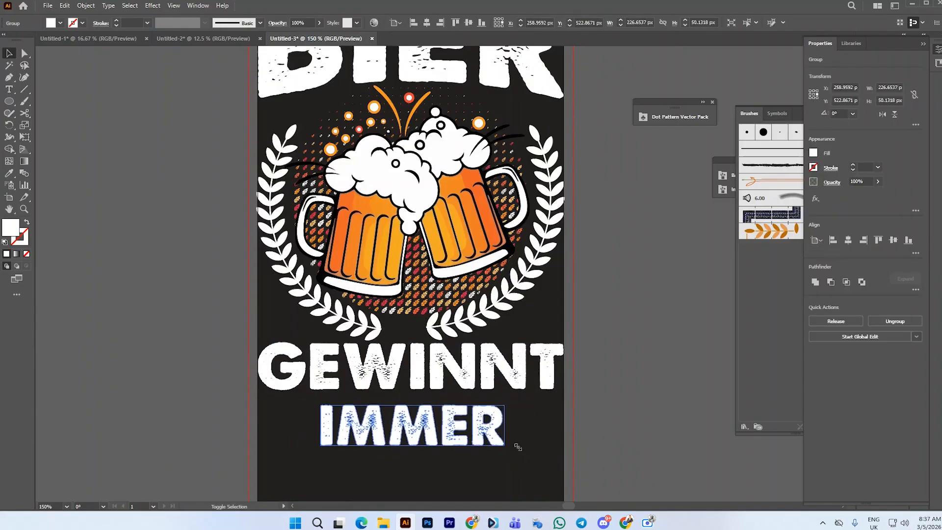
{"action": "left_click", "coordinate": [451, 431]}
{"action": "left_click_drag", "start_coordinate": [449, 431], "coordinate": [445, 420]}
{"action": "scroll", "coordinate": [444, 415], "scroll_direction": "down", "scroll_amount": 1}
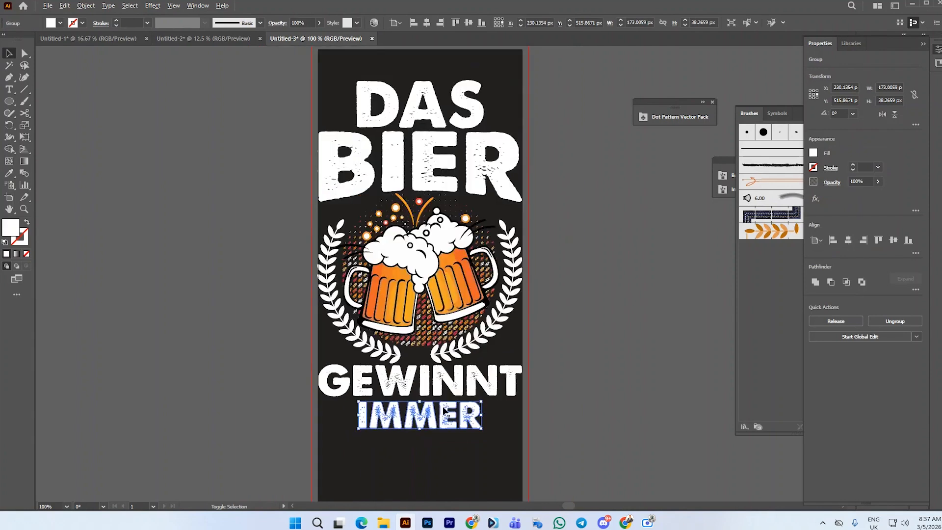
{"action": "left_click", "coordinate": [607, 313]}
Expand the appearance of the Arc Lower warped word BIER
{"action": "left_click", "coordinate": [421, 167]}
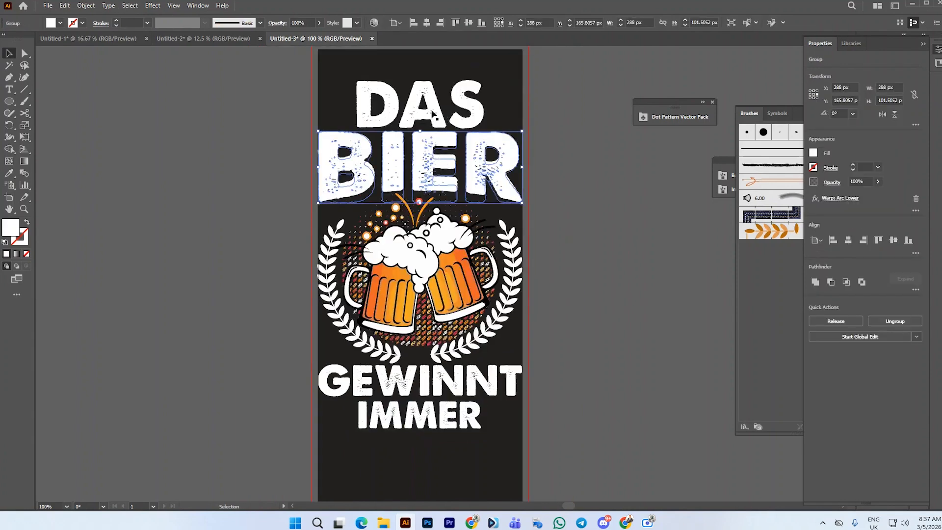
{"action": "left_click", "coordinate": [86, 6]}
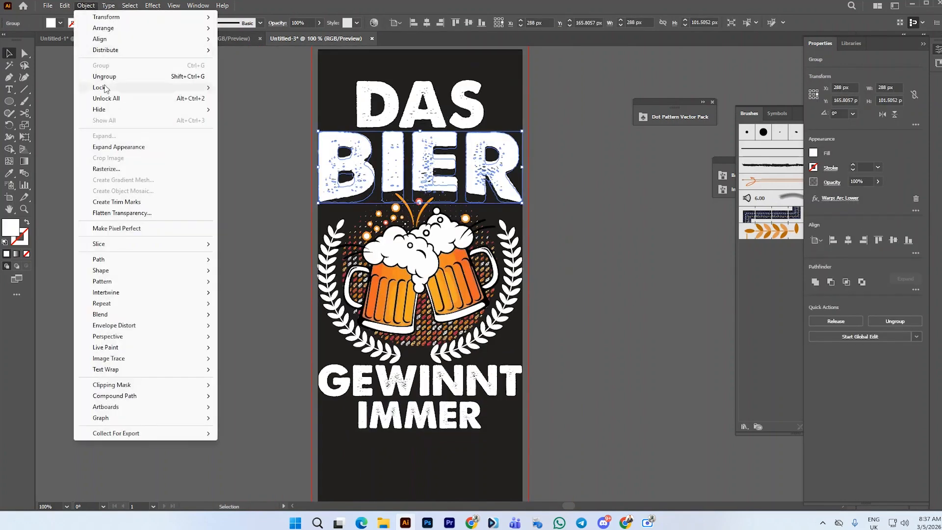
{"action": "left_click", "coordinate": [114, 148]}
Shrink DAS to about 135 × 51 px and move it down close above BIER
{"action": "left_click", "coordinate": [468, 96]}
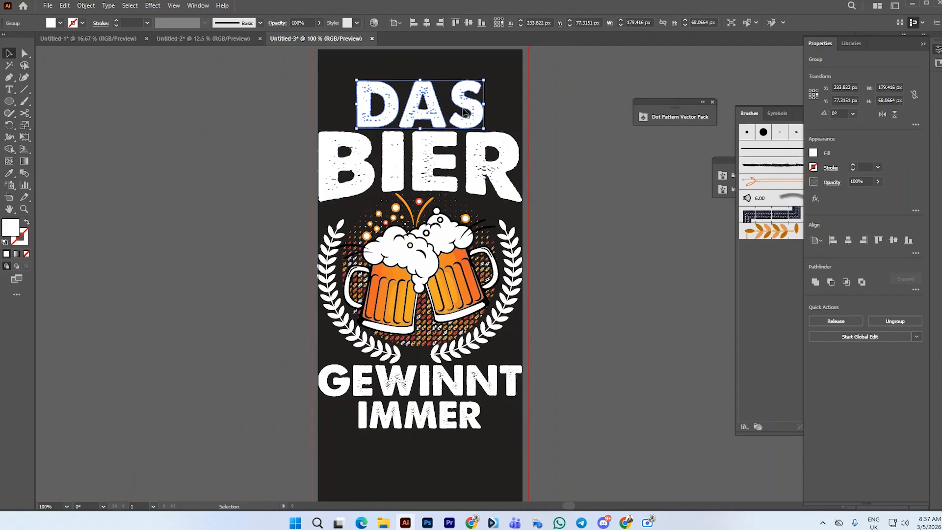
{"action": "scroll", "coordinate": [466, 115], "scroll_direction": "up", "scroll_amount": 1}
{"action": "scroll", "coordinate": [466, 120], "scroll_direction": "up", "scroll_amount": 1}
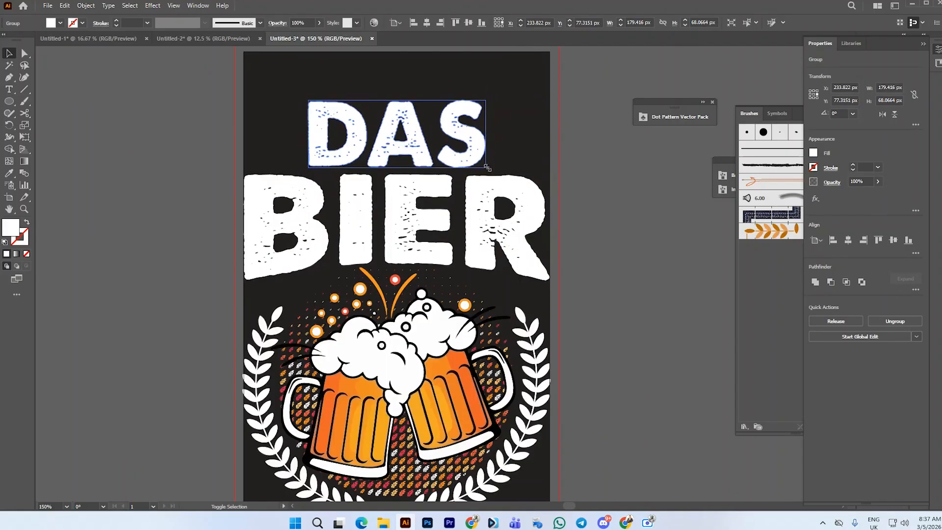
{"action": "scroll", "coordinate": [481, 162], "scroll_direction": "down", "scroll_amount": 2}
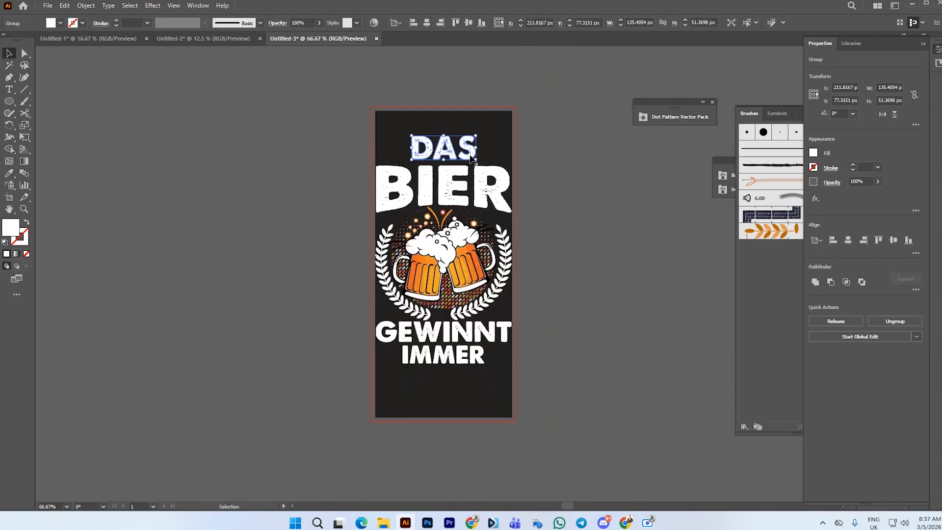
{"action": "left_click_drag", "start_coordinate": [467, 148], "coordinate": [469, 152]}
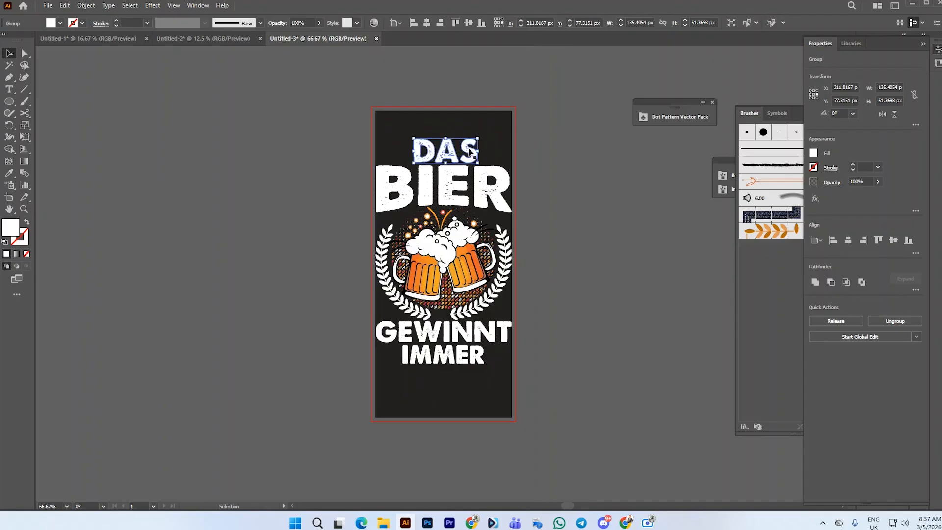
Align DAS with IMMER, and BIER with GEWINNT, by their horizontal centers
{"action": "left_click", "coordinate": [450, 358], "text": "shift"}
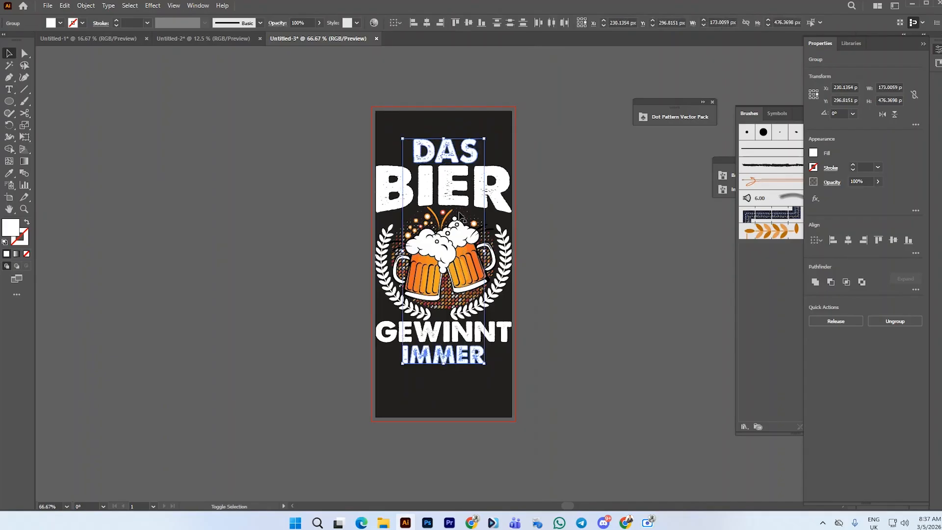
{"action": "left_click", "coordinate": [428, 23]}
{"action": "left_click", "coordinate": [517, 162]}
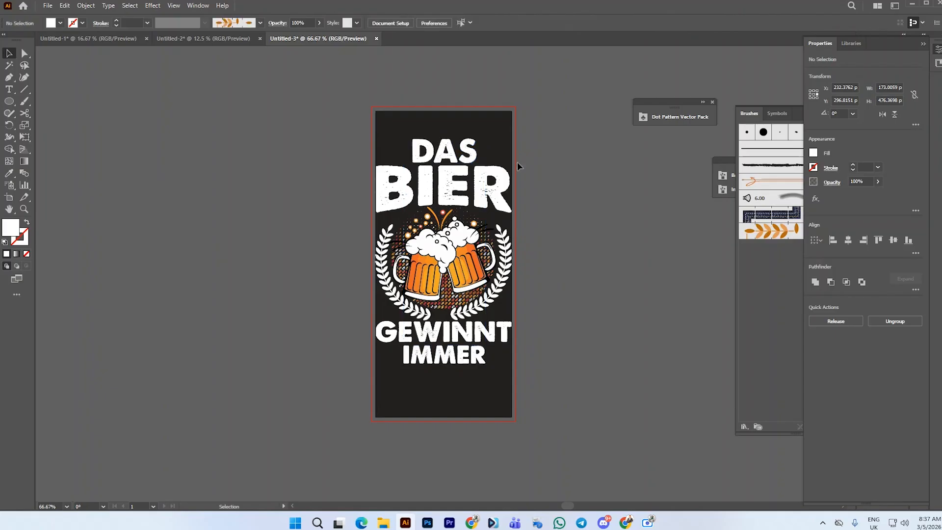
{"action": "left_click", "coordinate": [503, 194]}
{"action": "left_click", "coordinate": [491, 336], "text": "shift"}
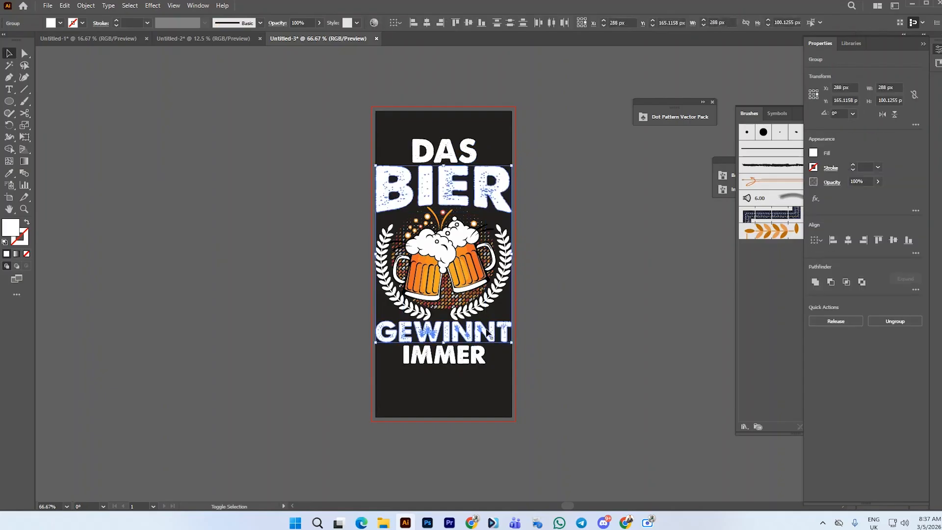
{"action": "left_click", "coordinate": [428, 22]}
{"action": "left_click", "coordinate": [562, 177]}
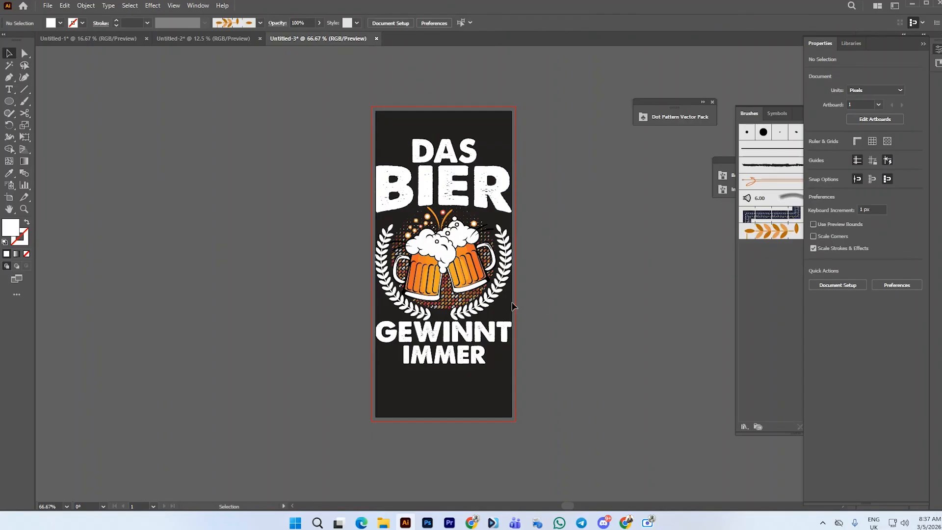
Nudge GEWINNT and IMMER together slightly up toward the laurel wreath
{"action": "left_click", "coordinate": [451, 254]}
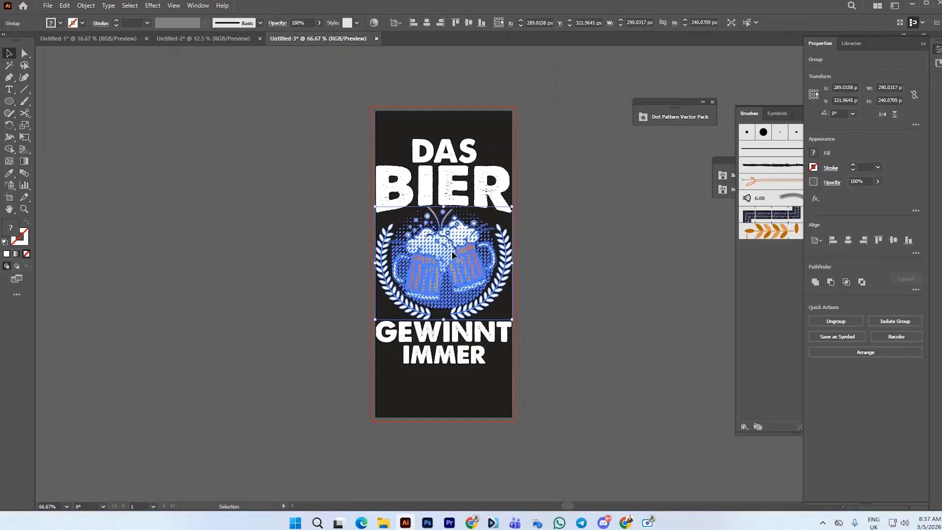
{"action": "left_click", "coordinate": [521, 235]}
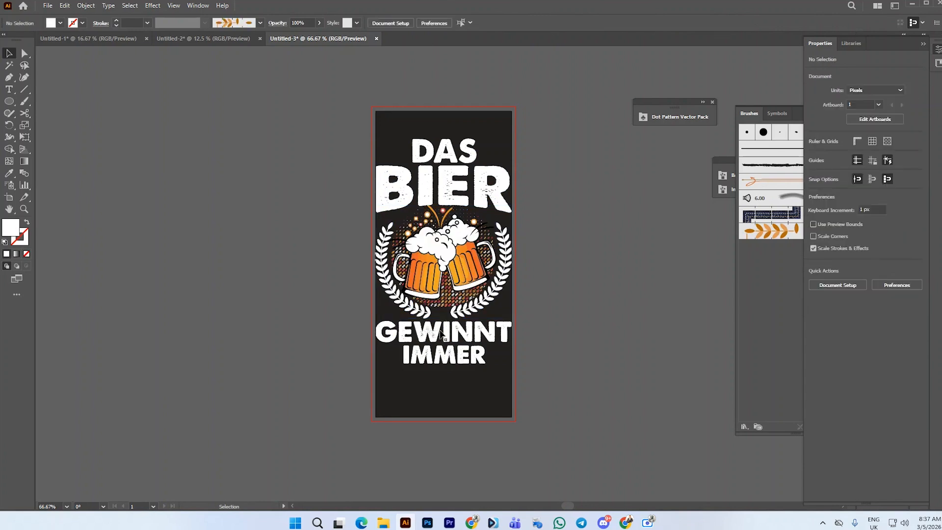
{"action": "left_click", "coordinate": [443, 339]}
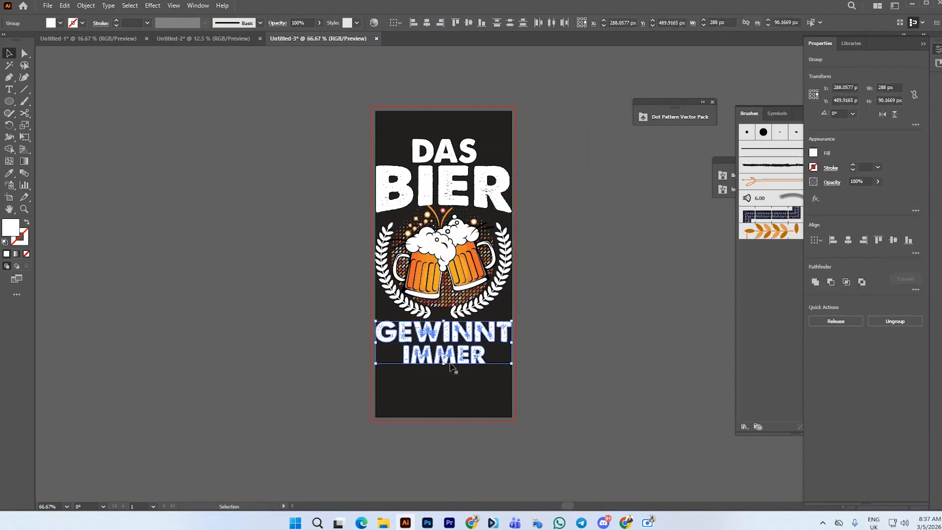
{"action": "left_click", "coordinate": [563, 335]}
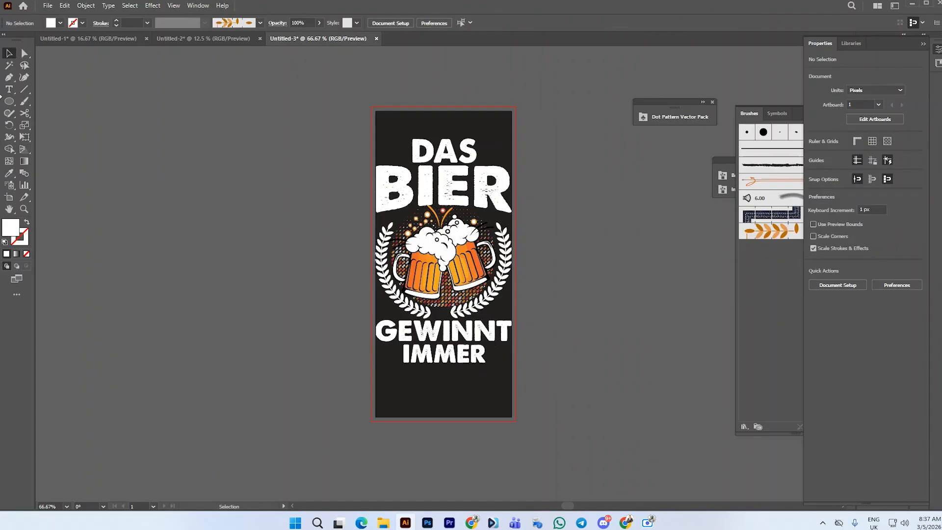
Draw a white five-pointed star about 21.5 × 20.5 px between the lower ends of the laurel branches
{"action": "left_click_drag", "start_coordinate": [9, 101], "coordinate": [49, 145]}
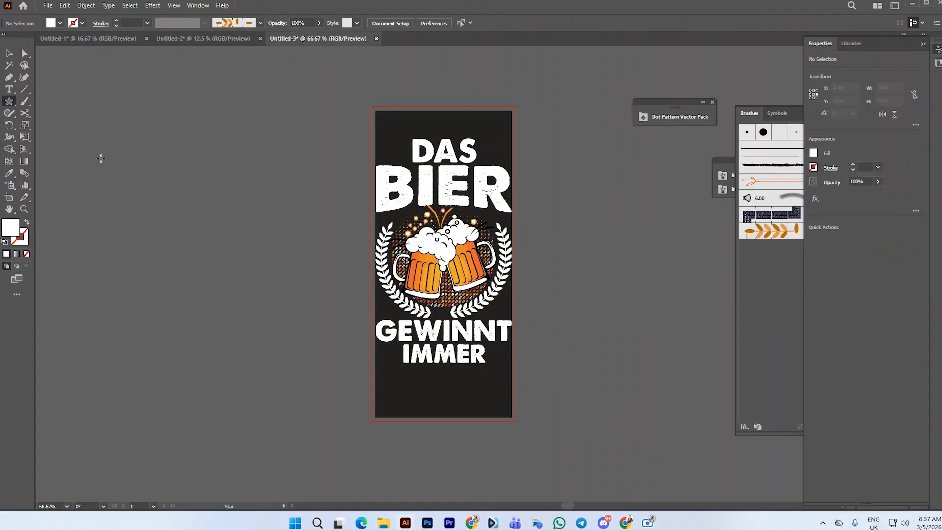
{"action": "scroll", "coordinate": [445, 314], "scroll_direction": "up", "scroll_amount": 3}
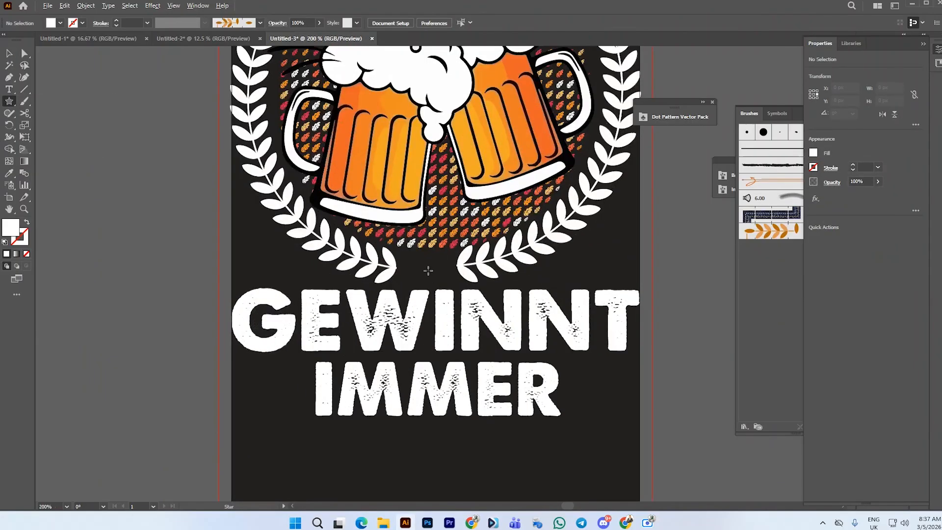
{"action": "left_click_drag", "start_coordinate": [427, 270], "coordinate": [440, 284]}
Round the star's corners to about 0.6 px with the Direct Selection tool
{"action": "left_click", "coordinate": [23, 53]}
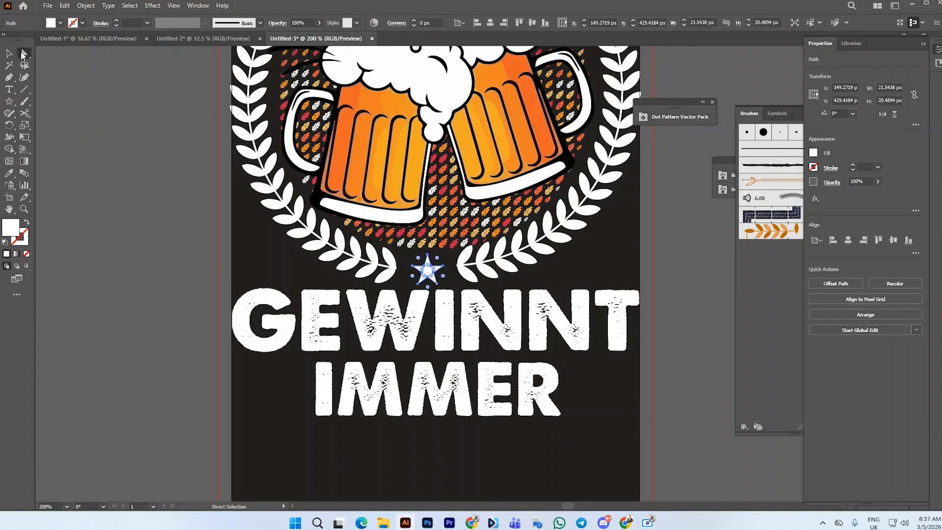
{"action": "scroll", "coordinate": [399, 267], "scroll_direction": "up", "scroll_amount": 3}
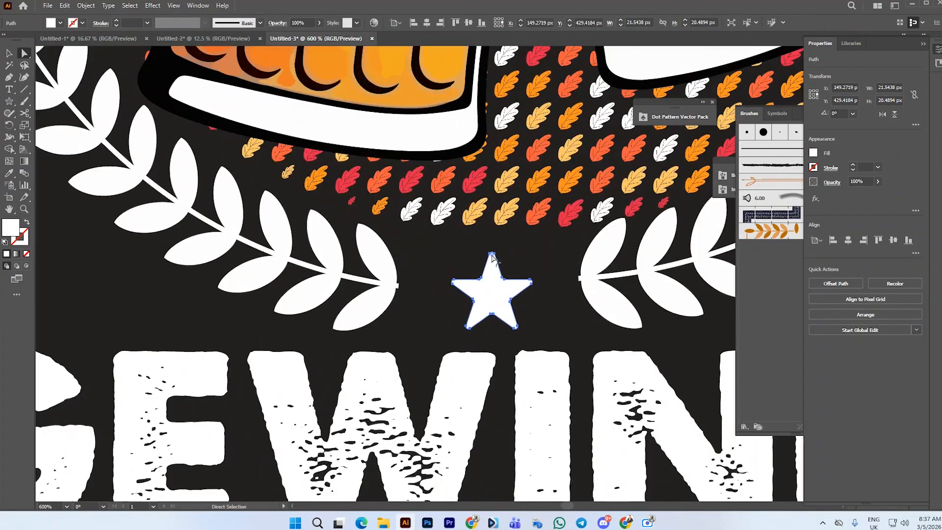
{"action": "scroll", "coordinate": [454, 258], "scroll_direction": "down", "scroll_amount": 3}
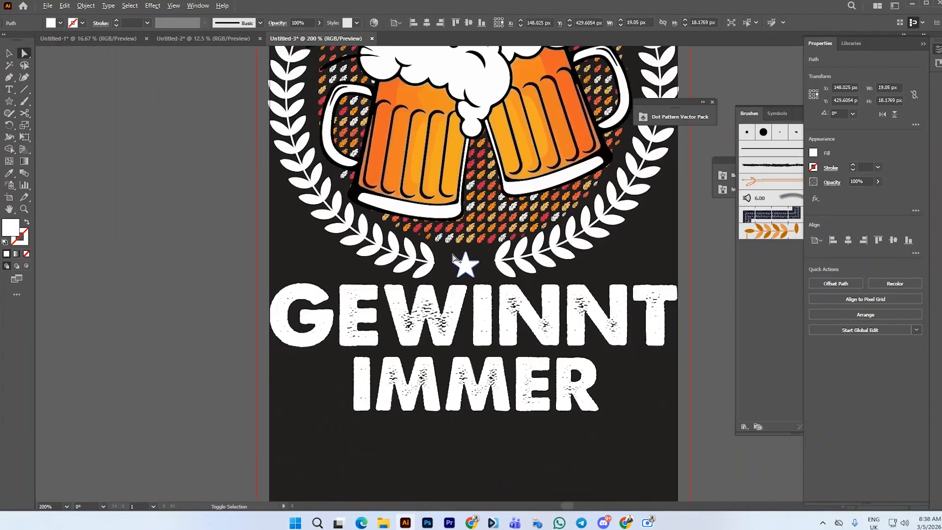
Apply the Pathfinder Unite shape mode to the rounded star
{"action": "left_click", "coordinate": [921, 44]}
{"action": "left_click", "coordinate": [900, 77]}
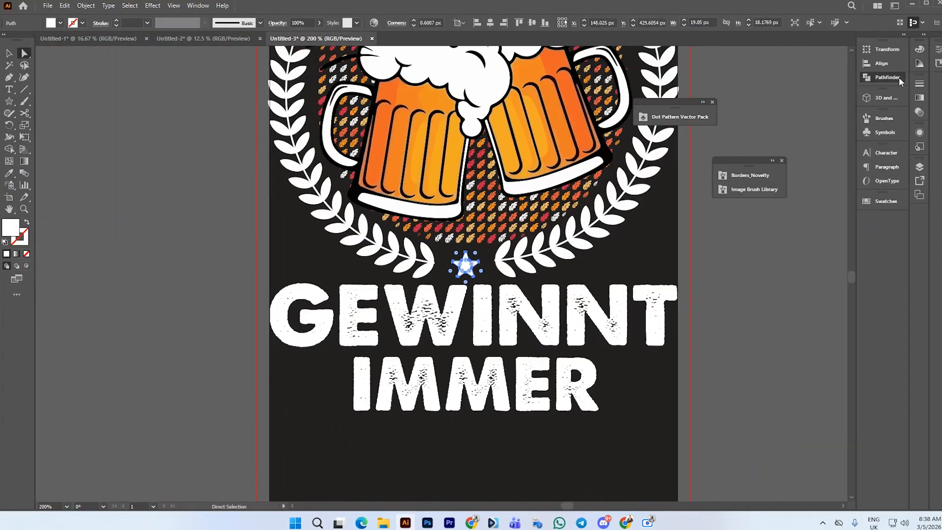
{"action": "left_click", "coordinate": [750, 72]}
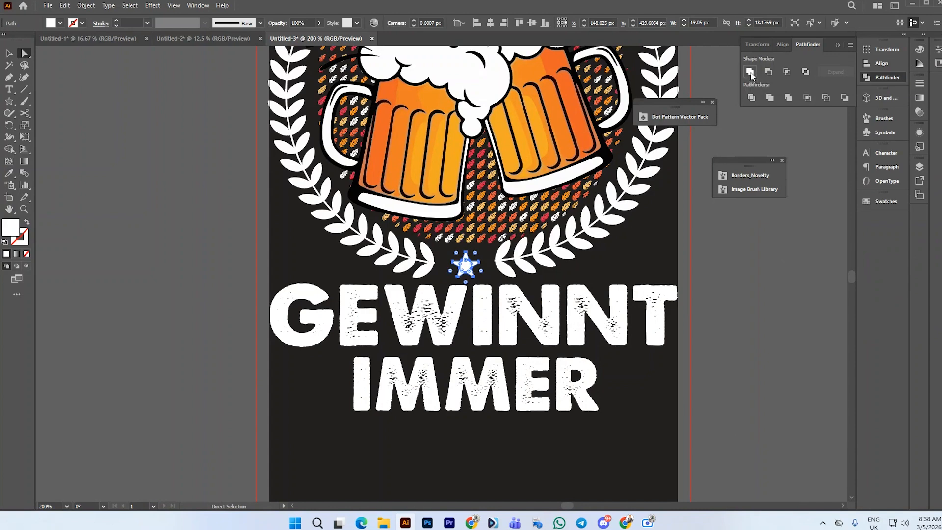
Deselect the star and examine the overall layout of the slogan, mugs and laurel wreath
{"action": "left_click", "coordinate": [9, 53]}
{"action": "left_click", "coordinate": [59, 106]}
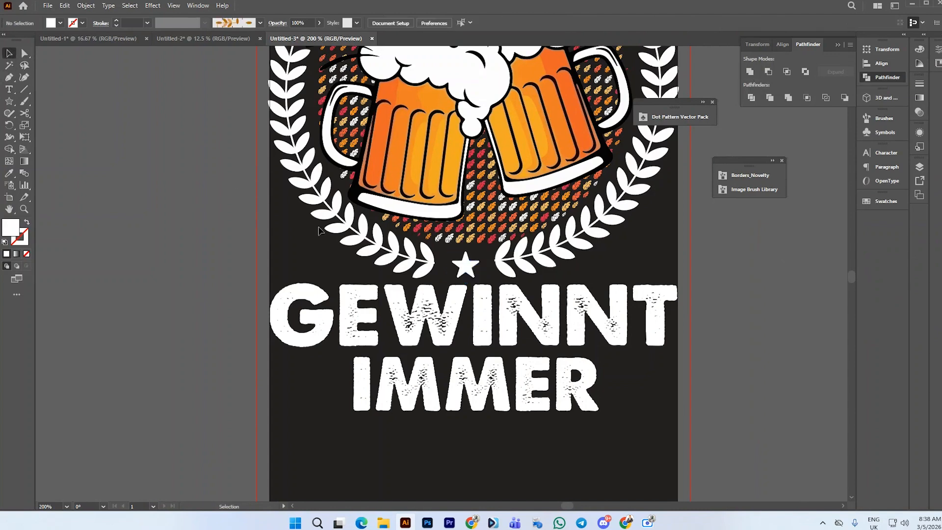
{"action": "scroll", "coordinate": [514, 318], "scroll_direction": "up", "scroll_amount": 1}
{"action": "scroll", "coordinate": [463, 312], "scroll_direction": "down", "scroll_amount": 1}
{"action": "scroll", "coordinate": [464, 314], "scroll_direction": "up", "scroll_amount": 1}
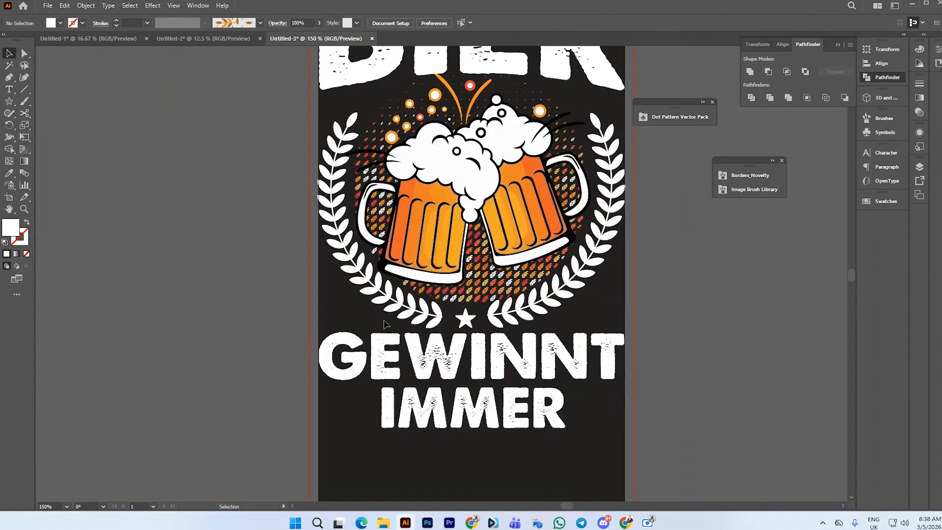
{"action": "scroll", "coordinate": [385, 323], "scroll_direction": "up", "scroll_amount": 1}
{"action": "scroll", "coordinate": [383, 322], "scroll_direction": "down", "scroll_amount": 2}
{"action": "scroll", "coordinate": [382, 321], "scroll_direction": "up", "scroll_amount": 1}
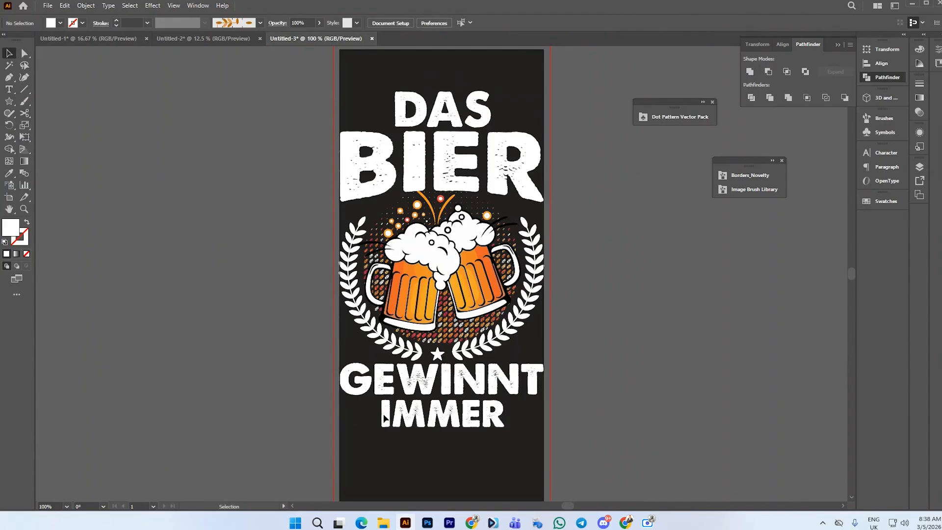
{"action": "scroll", "coordinate": [331, 255], "scroll_direction": "up", "scroll_amount": 1}
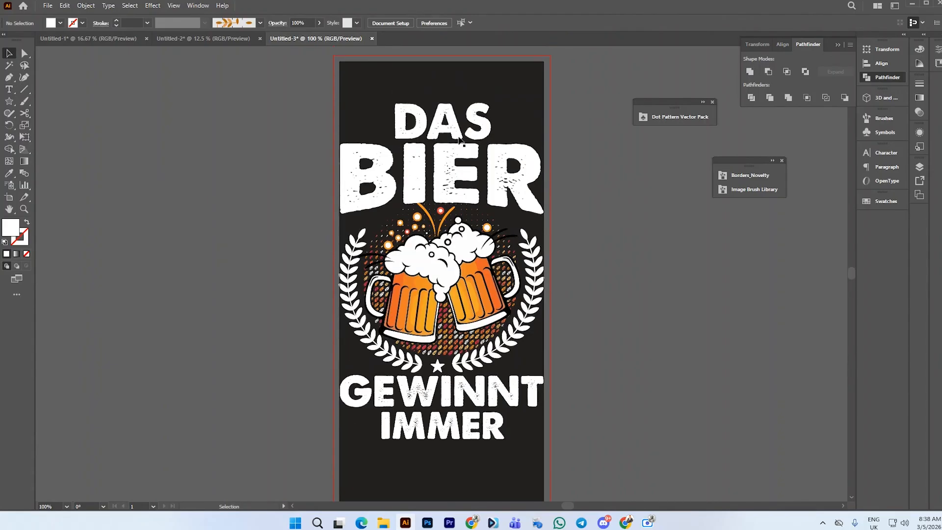
Try to reduce the height of DAS by lowering its upper edge
{"action": "left_click", "coordinate": [447, 109]}
{"action": "left_click_drag", "start_coordinate": [443, 102], "coordinate": [443, 112]}
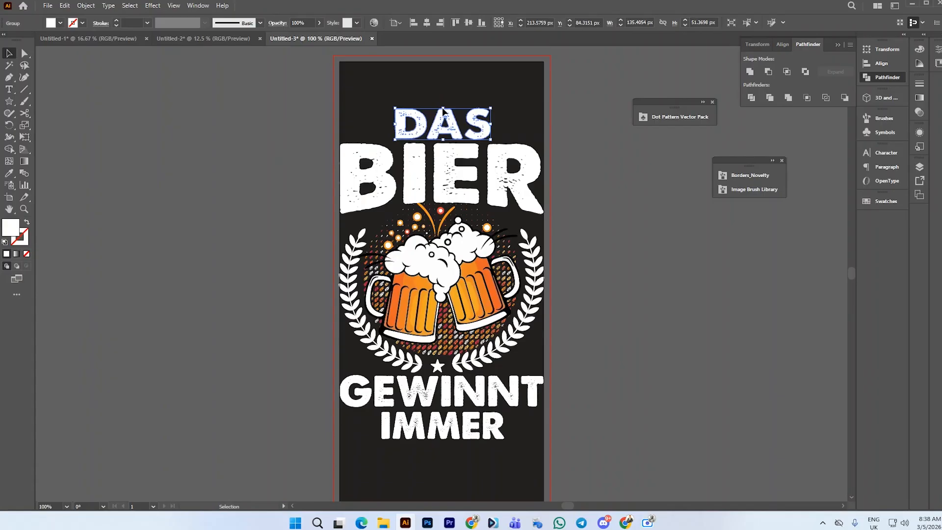
{"action": "key", "text": "ctrl+z"}
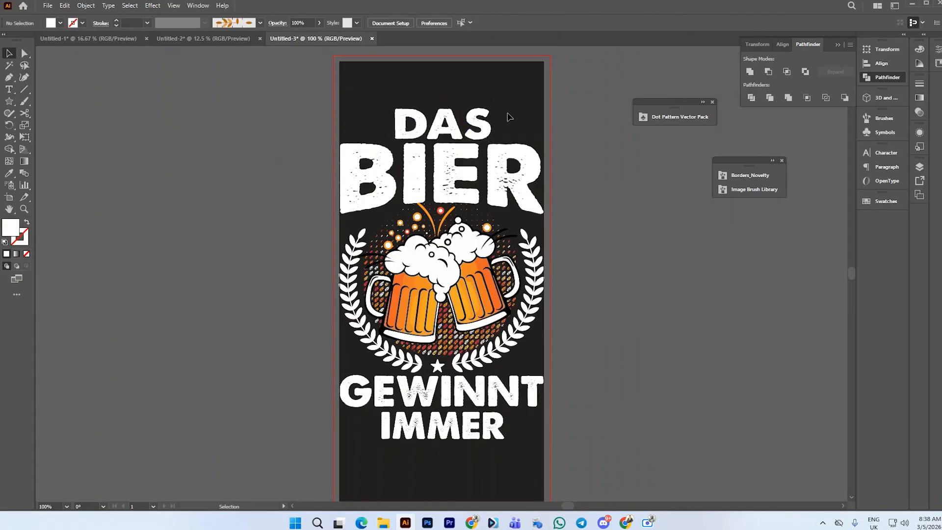
{"action": "key", "text": "a"}
{"action": "key", "text": "v"}
{"action": "left_click", "coordinate": [504, 123]}
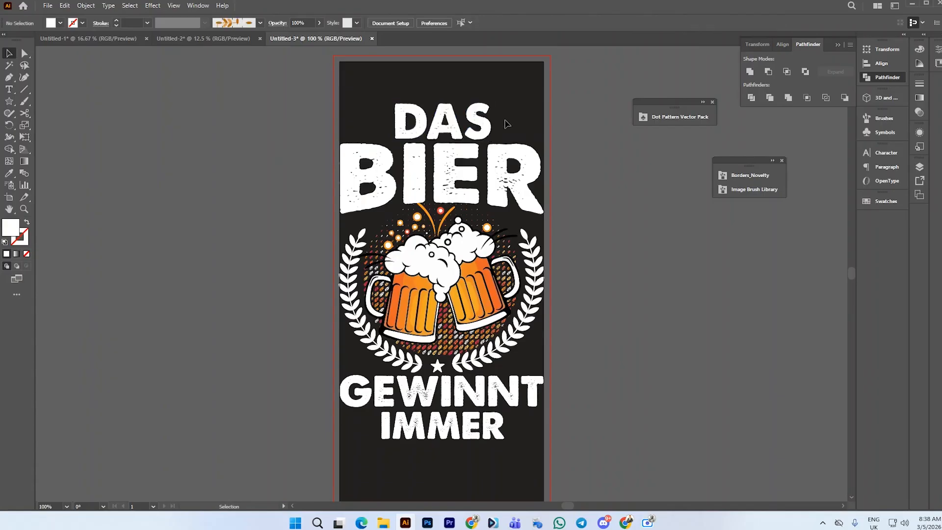
{"action": "left_click", "coordinate": [486, 123]}
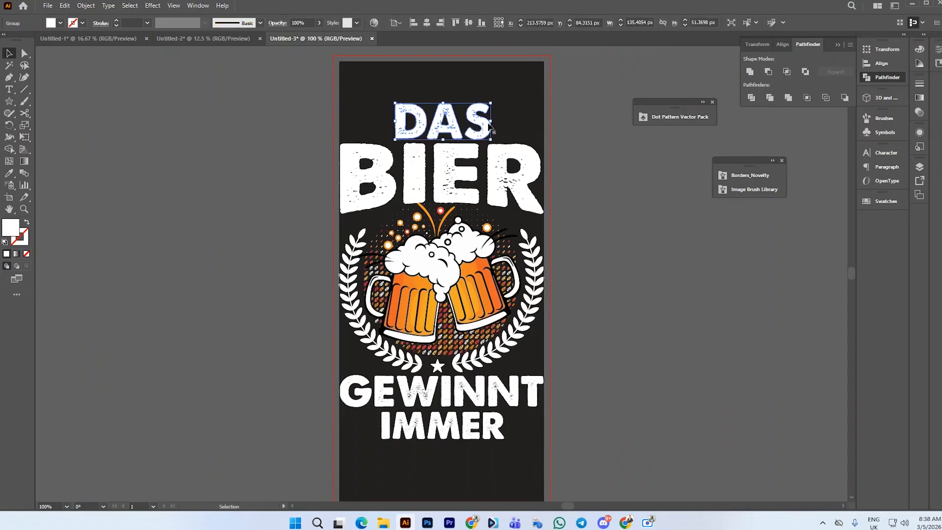
{"action": "left_click", "coordinate": [531, 134]}
{"action": "left_click", "coordinate": [488, 131]}
{"action": "left_click", "coordinate": [529, 132]}
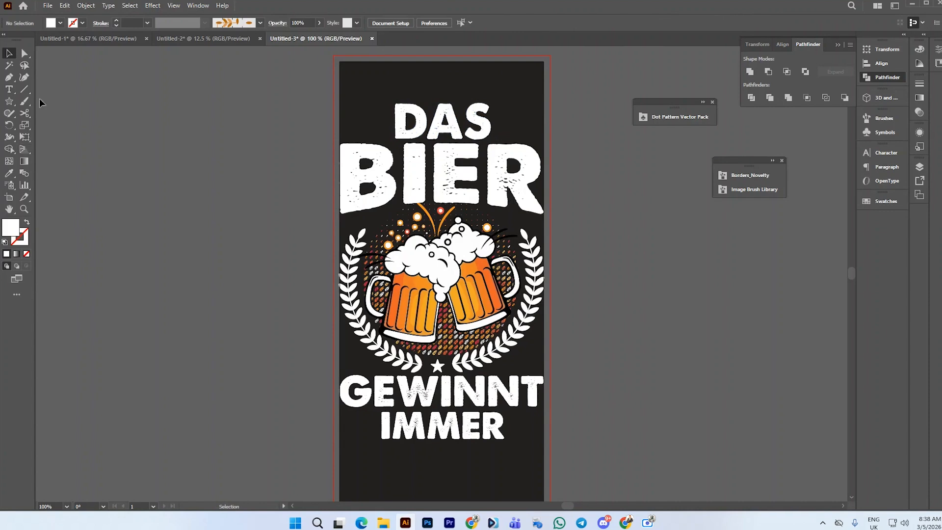
{"action": "scroll", "coordinate": [447, 167], "scroll_direction": "down", "scroll_amount": 1}
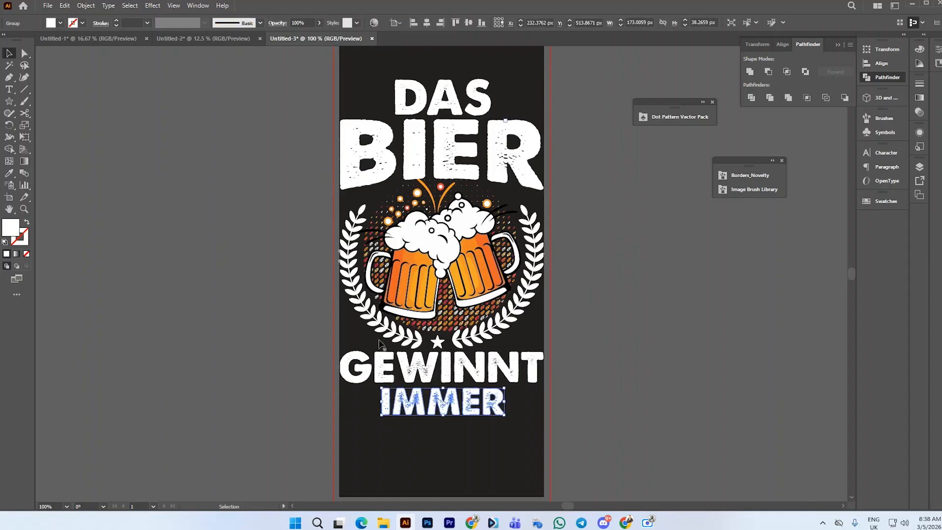
Copy GEWINNT IMMER from the slogan in Untitled-2 and paste it as new point text in Untitled-3
{"action": "left_click", "coordinate": [203, 38]}
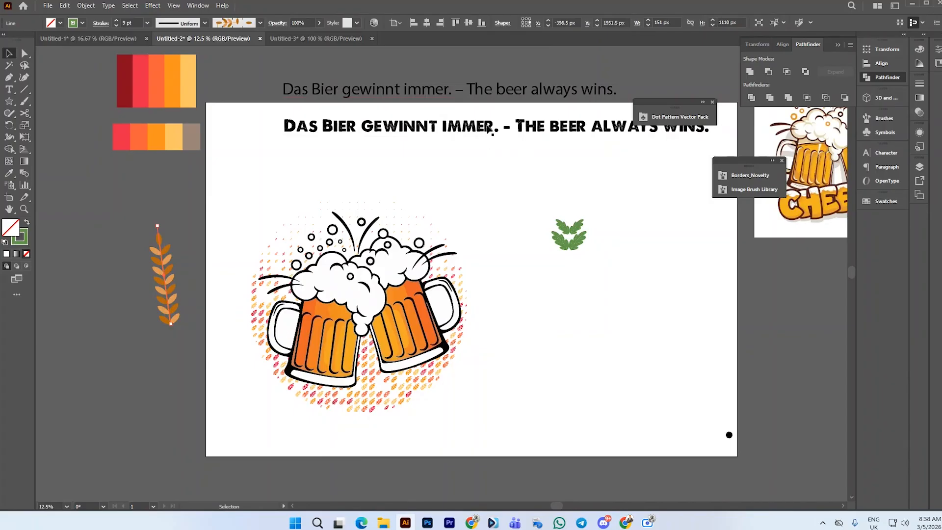
{"action": "left_click_drag", "start_coordinate": [489, 128], "coordinate": [434, 168]}
{"action": "double_click", "coordinate": [307, 165]}
{"action": "left_click_drag", "start_coordinate": [306, 165], "coordinate": [439, 164]}
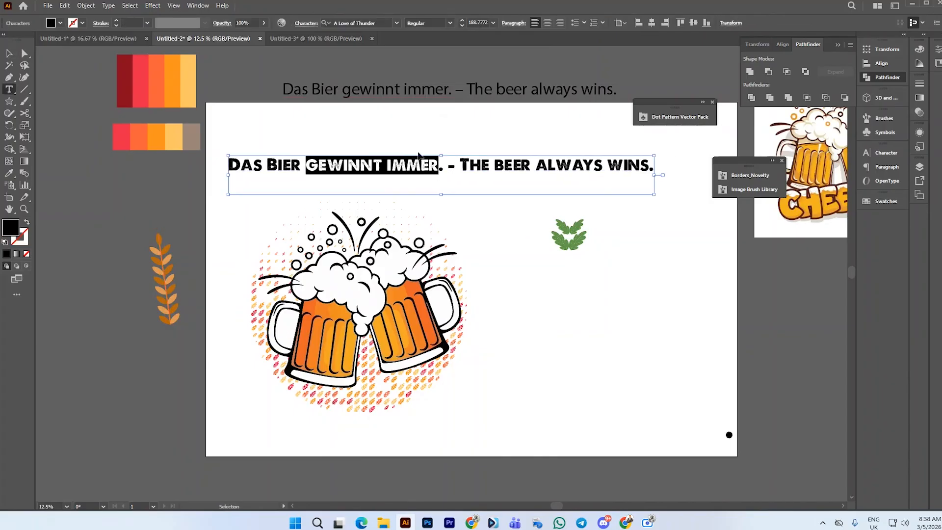
{"action": "left_click", "coordinate": [316, 38]}
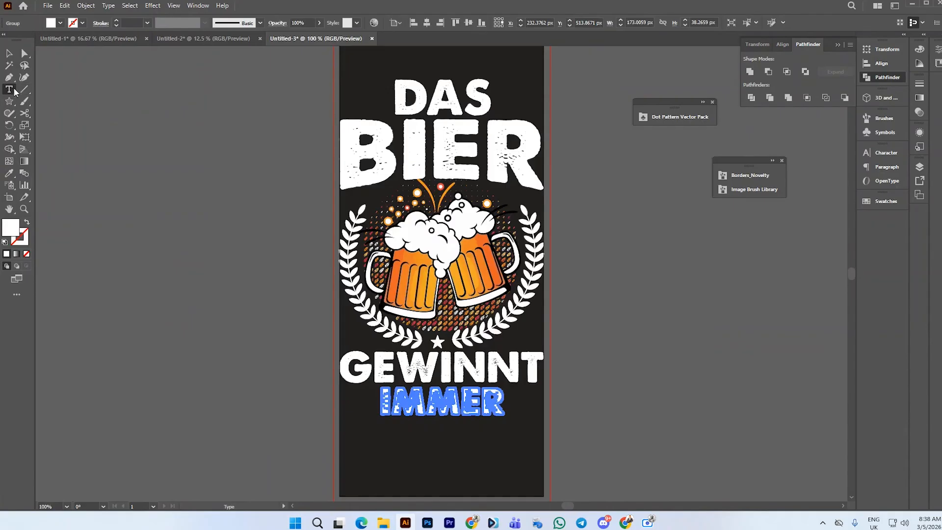
{"action": "left_click", "coordinate": [216, 264]}
{"action": "key", "text": "ctrl+v"}
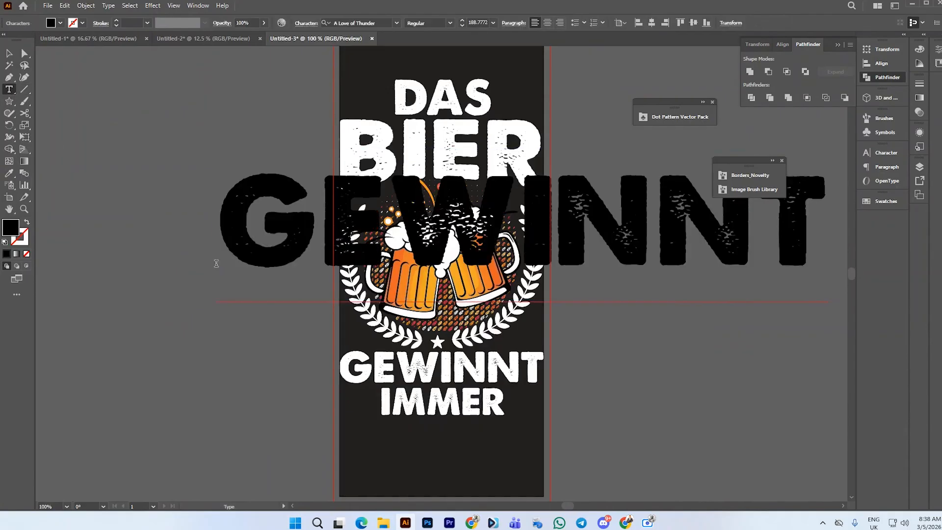
{"action": "key", "text": "Escape"}
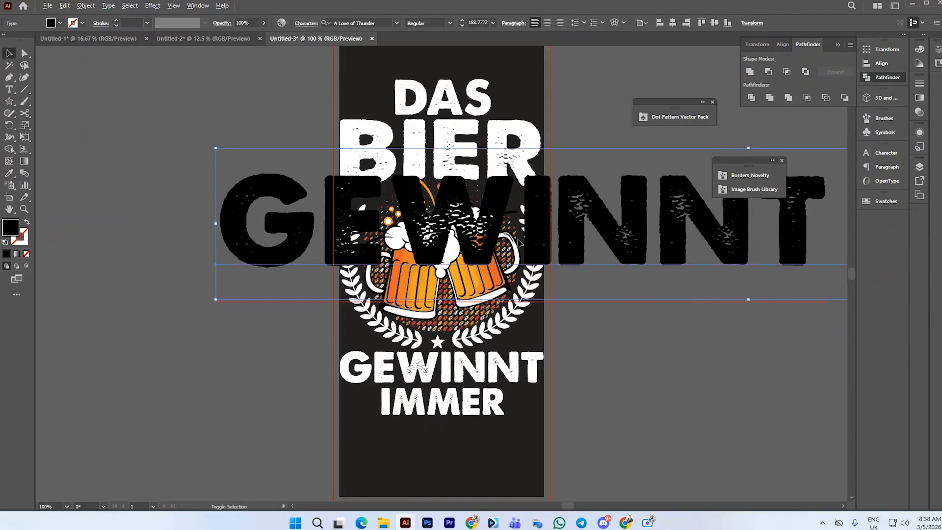
Fill the pasted GEWINNT IMMER with white and scale it down proportionally to about 37 pt
{"action": "scroll", "coordinate": [519, 243], "scroll_direction": "down", "scroll_amount": 2}
{"action": "left_click_drag", "start_coordinate": [520, 242], "coordinate": [275, 340]}
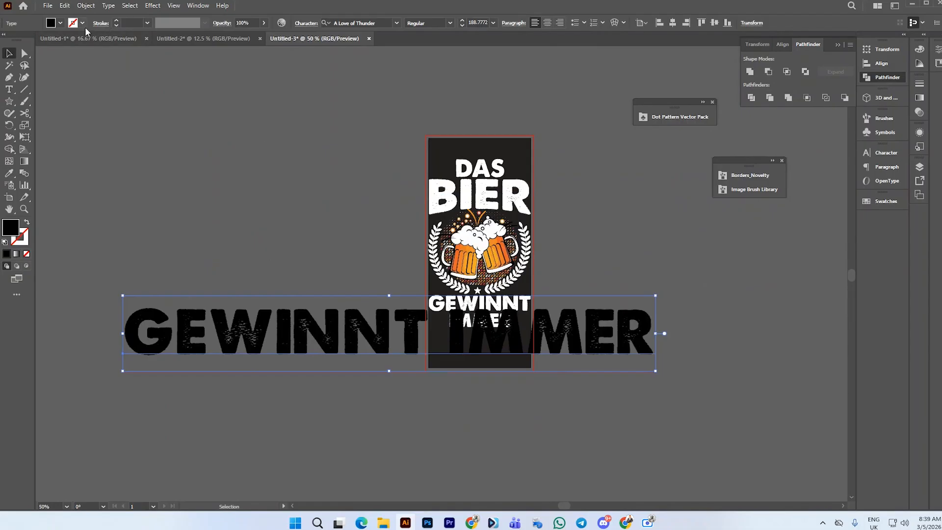
{"action": "left_click", "coordinate": [61, 23]}
{"action": "left_click", "coordinate": [13, 42]}
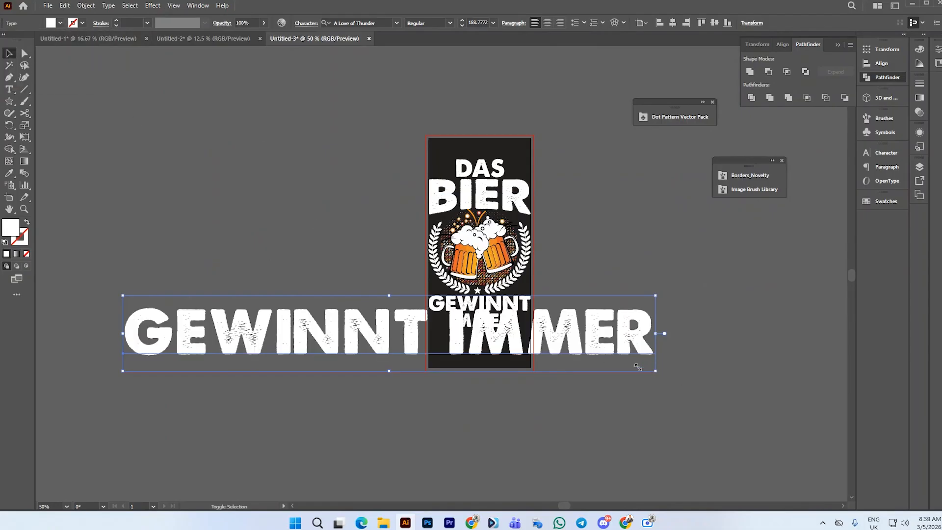
{"action": "left_click_drag", "start_coordinate": [637, 367], "coordinate": [531, 340]}
{"action": "left_click", "coordinate": [427, 297]}
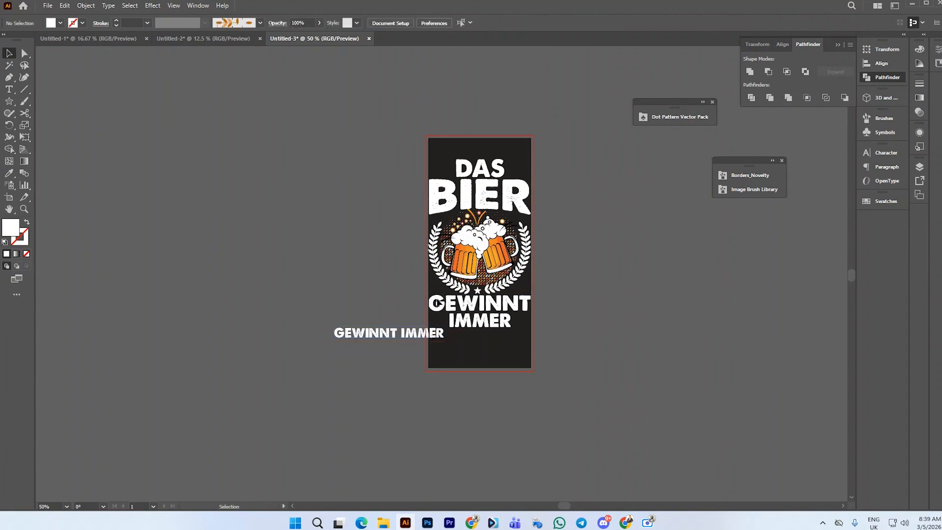
Replace the two-line GEWINNT and IMMER with the new one-line text, centred horizontally beneath the star
{"action": "left_click", "coordinate": [436, 302]}
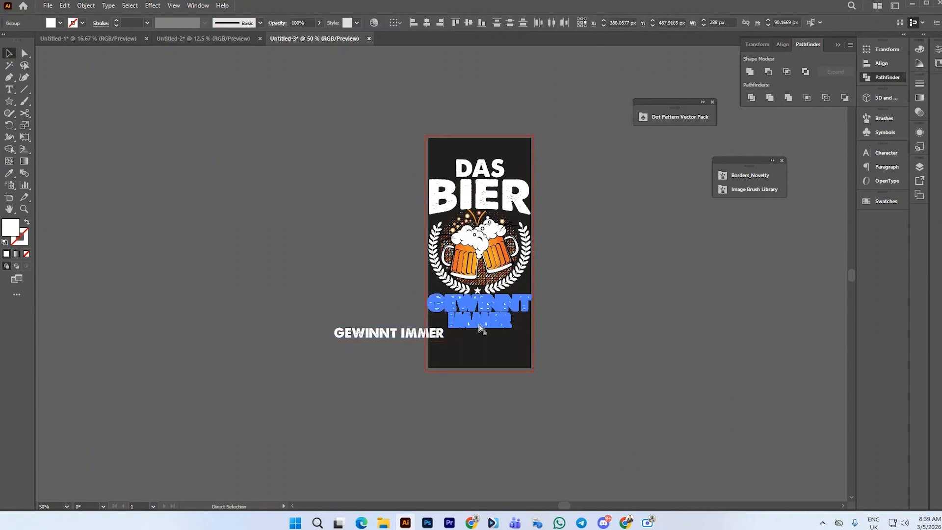
{"action": "key", "text": "Delete"}
{"action": "left_click_drag", "start_coordinate": [440, 334], "coordinate": [524, 307]}
{"action": "left_click", "coordinate": [523, 304]}
{"action": "scroll", "coordinate": [521, 305], "scroll_direction": "up", "scroll_amount": 1}
{"action": "scroll", "coordinate": [525, 307], "scroll_direction": "up", "scroll_amount": 1}
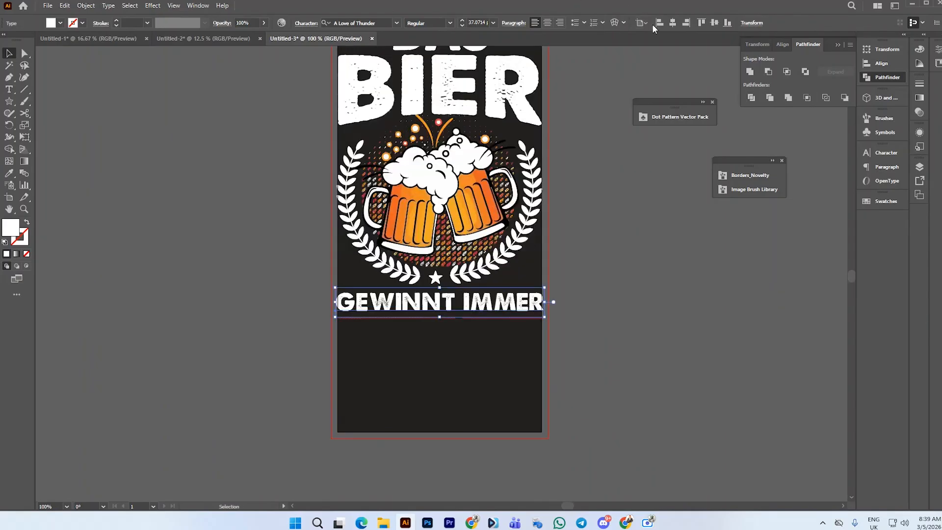
{"action": "left_click", "coordinate": [672, 24]}
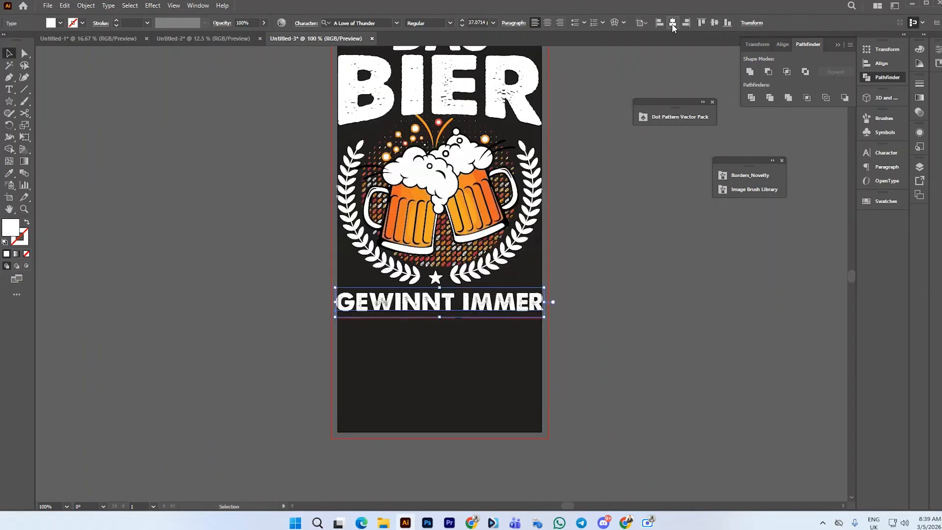
{"action": "left_click", "coordinate": [578, 249]}
Move GEWINNT IMMER further down the dark panel, leaving empty space beneath the laurel wreath
{"action": "scroll", "coordinate": [536, 270], "scroll_direction": "up", "scroll_amount": 2}
{"action": "left_click", "coordinate": [501, 348]}
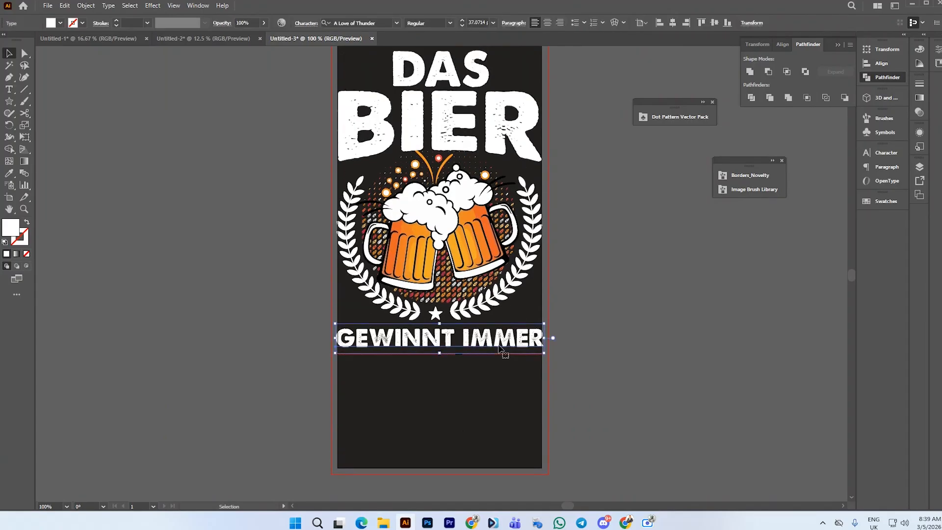
{"action": "left_click_drag", "start_coordinate": [500, 343], "coordinate": [498, 413]}
{"action": "left_click", "coordinate": [506, 347]}
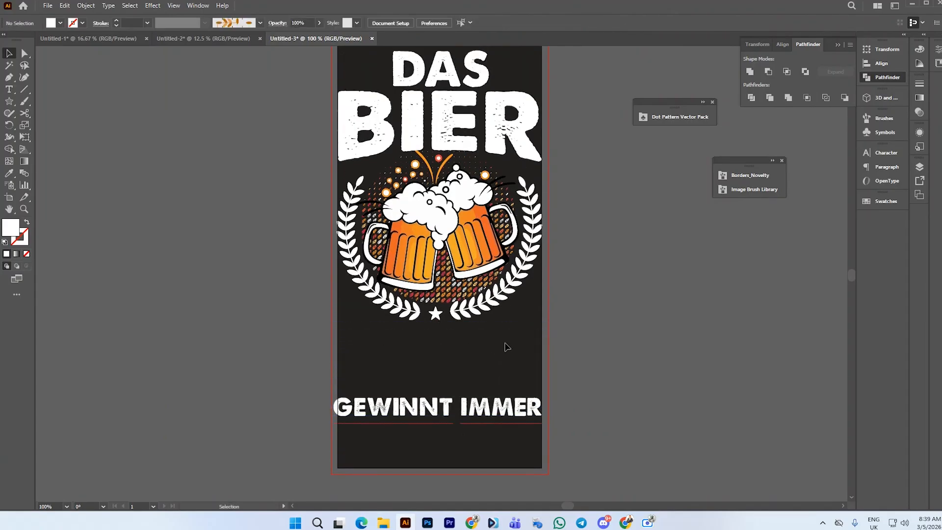
Draw a 290 × 290 px circle outward from the lower part of the mugs, reaching down to just above GEWINNT IMMER
{"action": "left_click", "coordinate": [12, 101]}
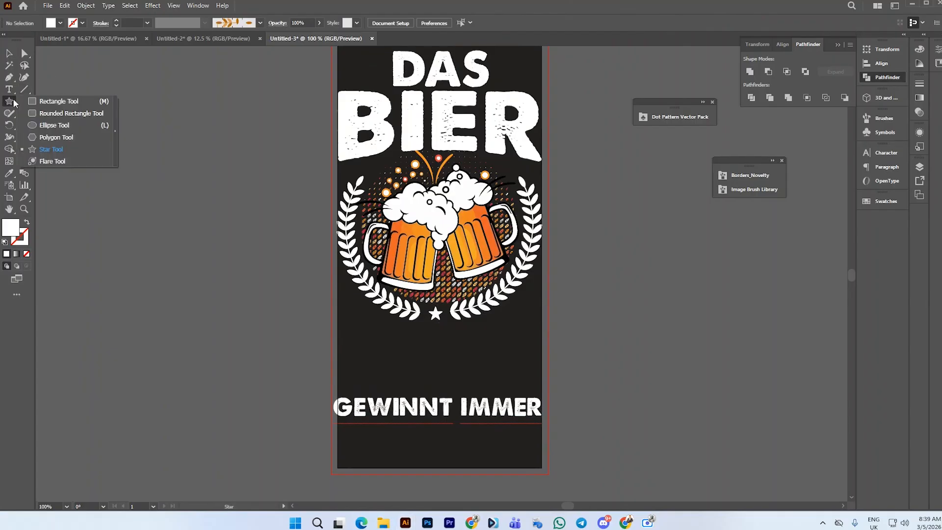
{"action": "left_click", "coordinate": [54, 125]}
{"action": "left_click_drag", "start_coordinate": [434, 287], "coordinate": [537, 390]}
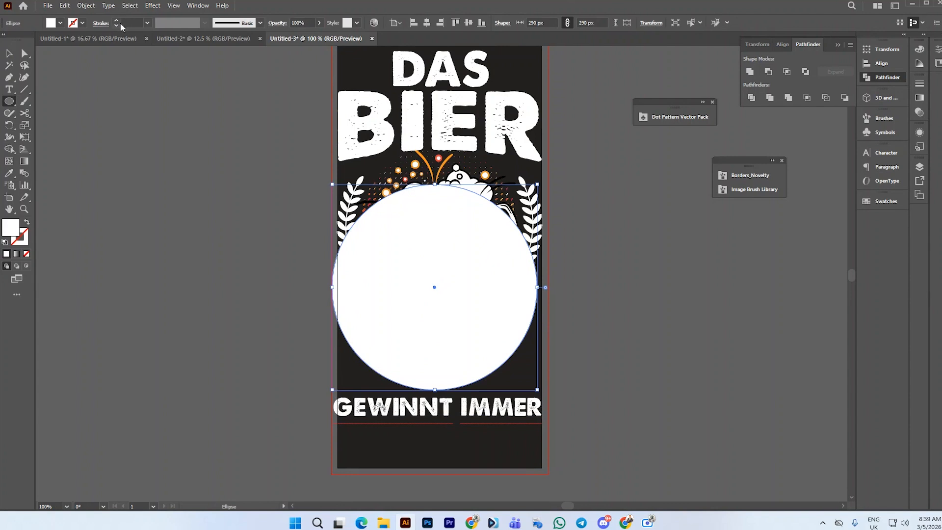
Give the circle a 5 pt stroke and remove its fill
{"action": "left_click", "coordinate": [116, 21]}
{"action": "left_click", "coordinate": [116, 21]}
{"action": "left_click", "coordinate": [117, 22]}
{"action": "left_click", "coordinate": [116, 21]}
{"action": "left_click", "coordinate": [116, 21]}
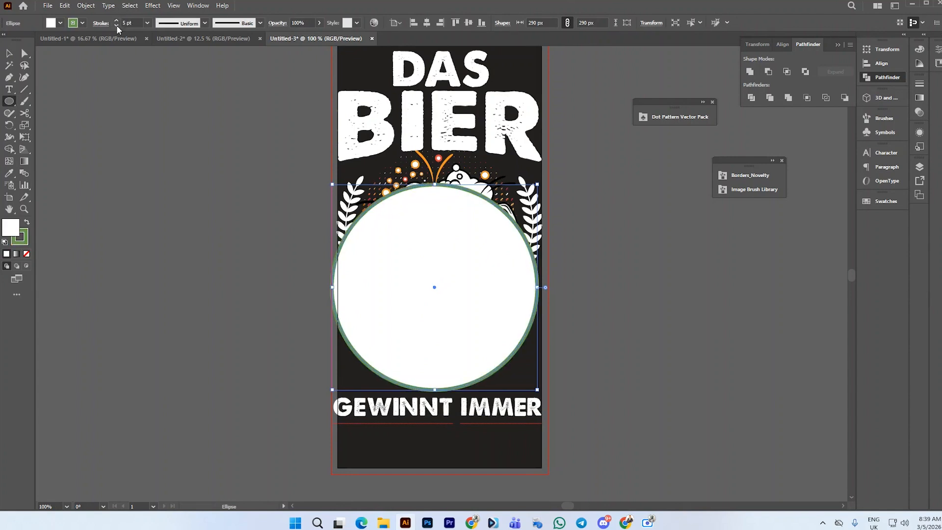
{"action": "left_click", "coordinate": [60, 23]}
{"action": "left_click", "coordinate": [3, 40]}
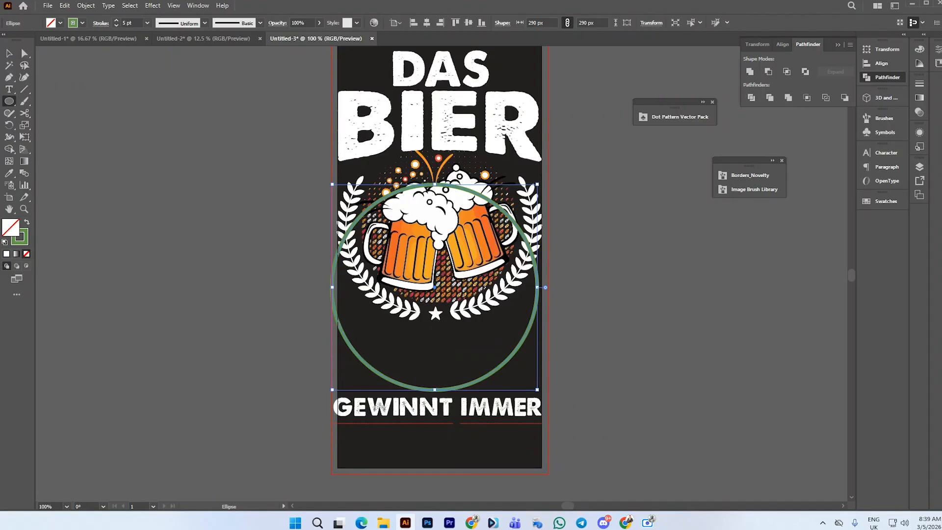
Move the circle onto the empty canvas beside the panel and convert it to a text path with the Type on a Path tool
{"action": "left_click", "coordinate": [9, 54]}
{"action": "left_click_drag", "start_coordinate": [338, 326], "coordinate": [143, 292]}
{"action": "left_click", "coordinate": [10, 89]}
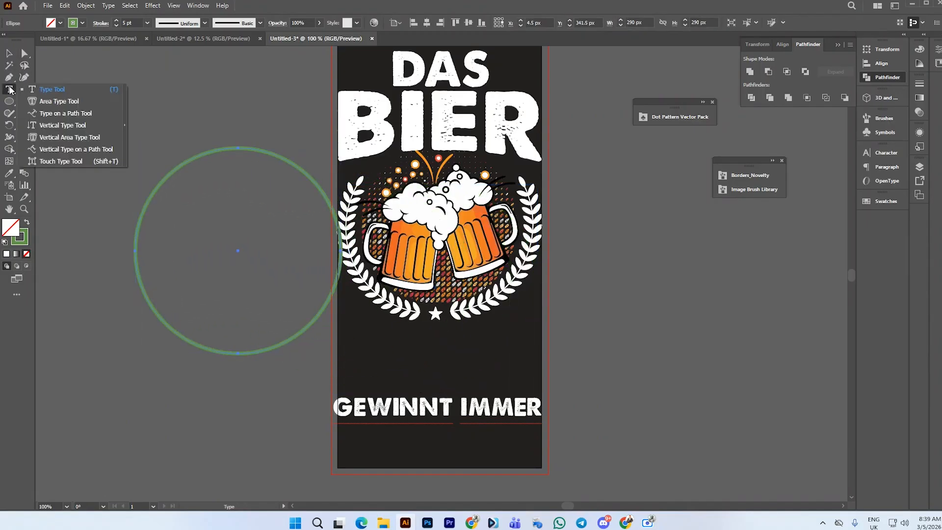
{"action": "left_click", "coordinate": [67, 114]}
{"action": "left_click", "coordinate": [264, 152]}
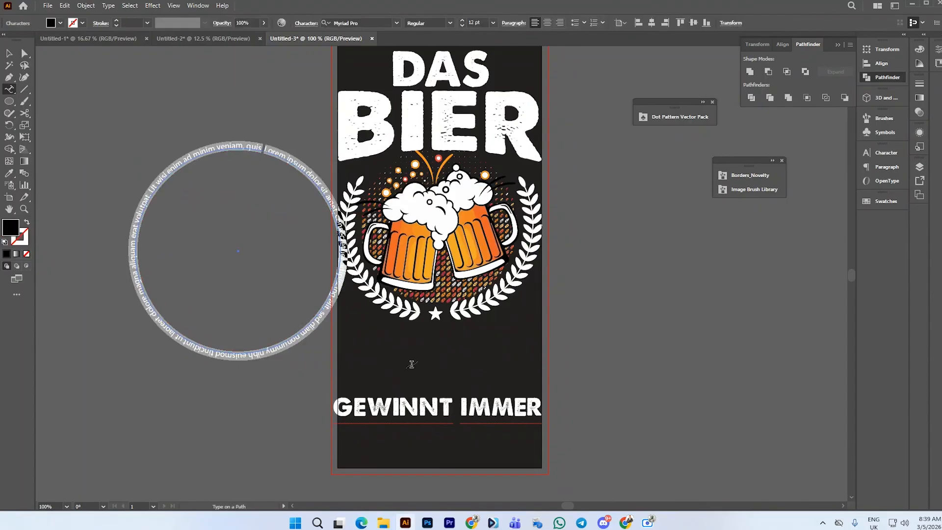
{"action": "key", "text": "Escape"}
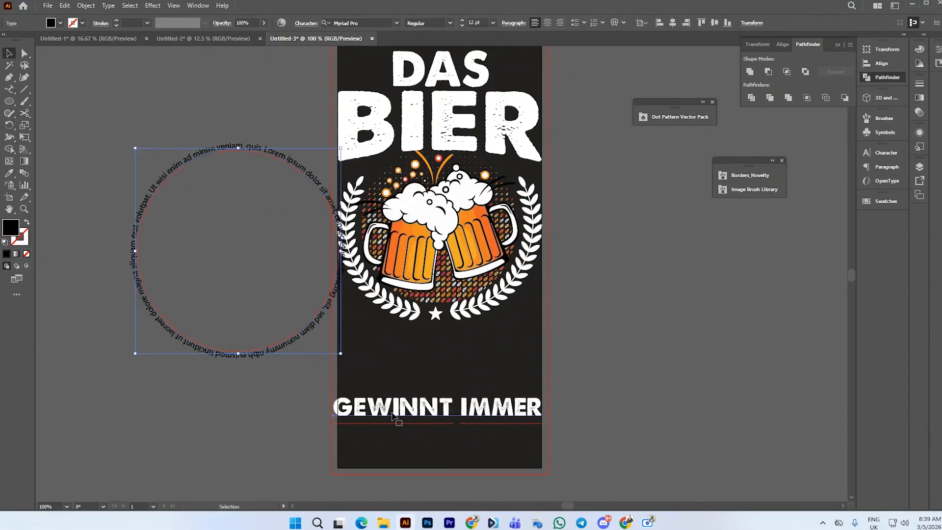
Take GEWINNT IMMER out of the straight text line and replace the circle's placeholder text with it
{"action": "double_click", "coordinate": [393, 409]}
{"action": "key", "text": "ctrl+a"}
{"action": "key", "text": "ctrl+c"}
{"action": "key", "text": "BackSpace"}
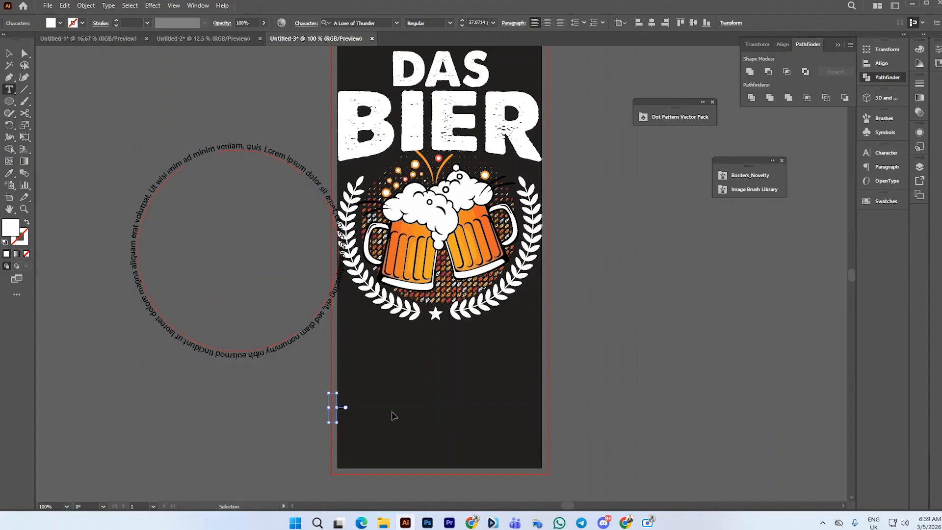
{"action": "double_click", "coordinate": [300, 164]}
{"action": "key", "text": "ctrl+a"}
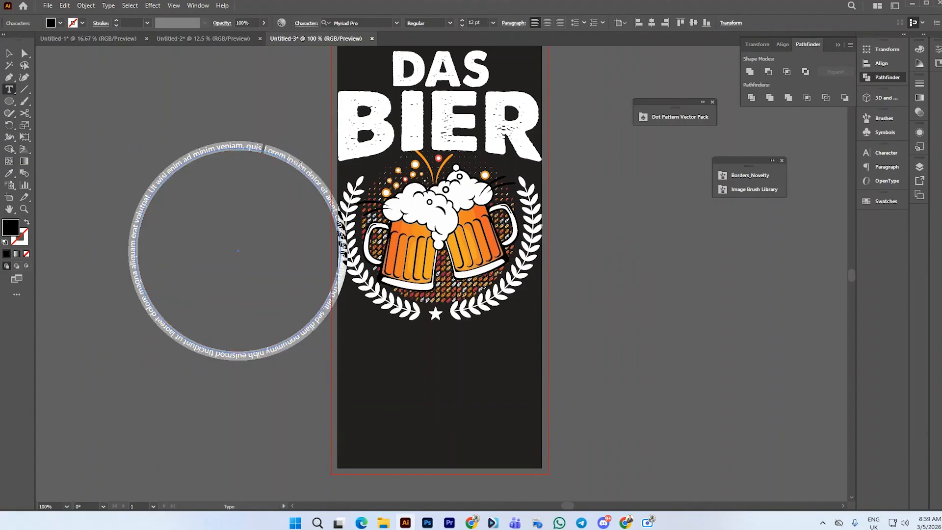
{"action": "key", "text": "ctrl+v"}
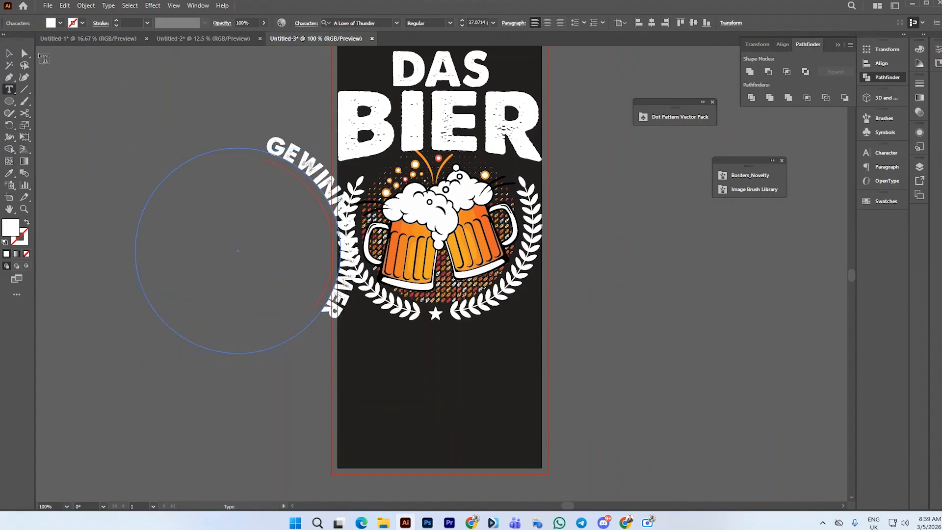
Move the circular GEWINNT IMMER text from the empty canvas onto the panel, around the beer mugs and laurel wreath
{"action": "left_click", "coordinate": [10, 53]}
{"action": "left_click_drag", "start_coordinate": [319, 176], "coordinate": [521, 188]}
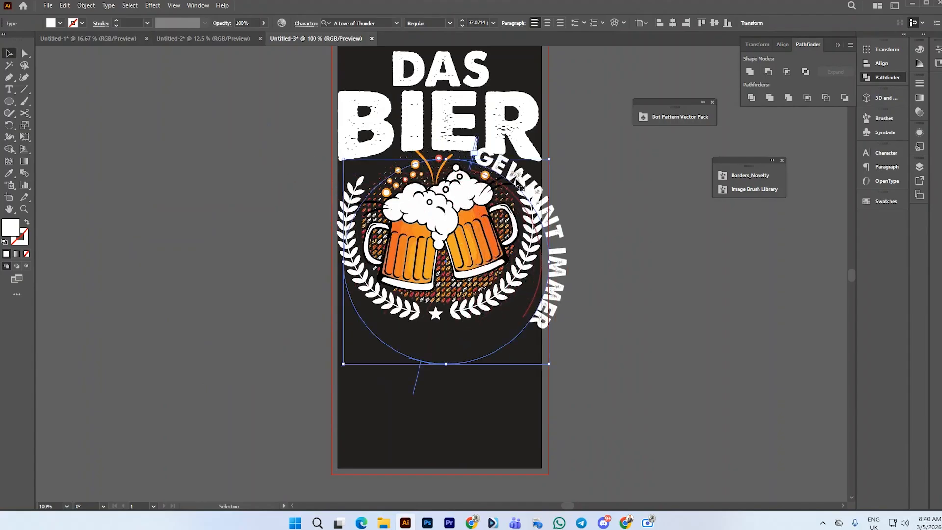
Try flipping the whole GEWINNT IMMER text on its path, previewing the Ascender, Descender, Center and Baseline alignments
{"action": "double_click", "coordinate": [558, 286]}
{"action": "key", "text": "ctrl+a"}
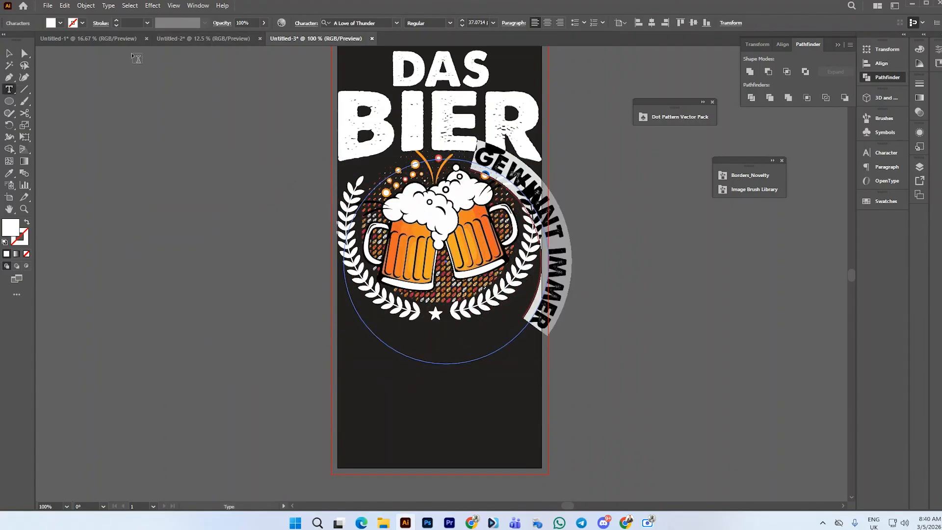
{"action": "left_click", "coordinate": [113, 6]}
{"action": "mouse_move", "coordinate": [162, 103]}
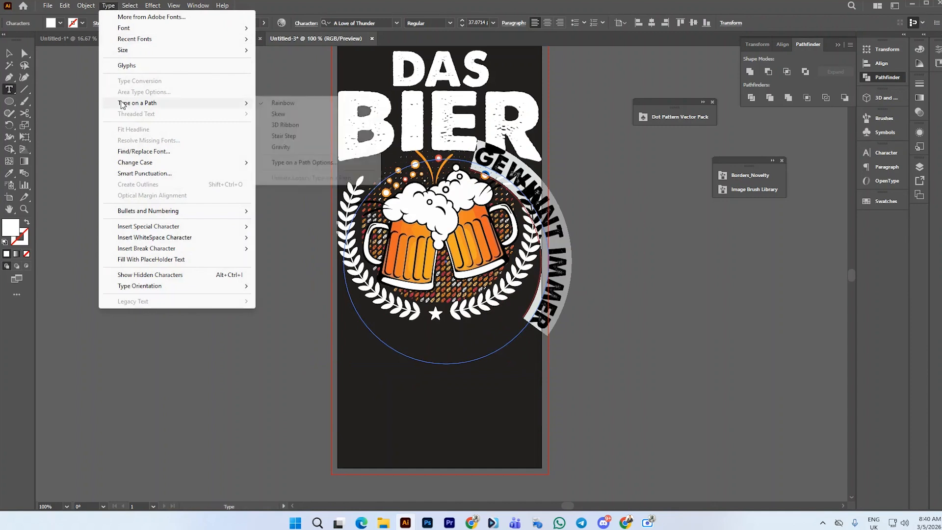
{"action": "left_click", "coordinate": [313, 162]}
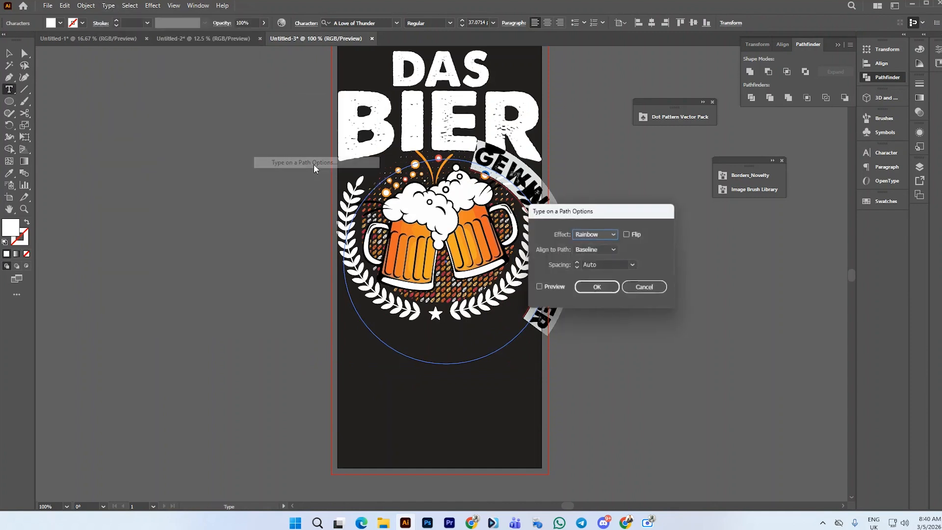
{"action": "left_click", "coordinate": [628, 234]}
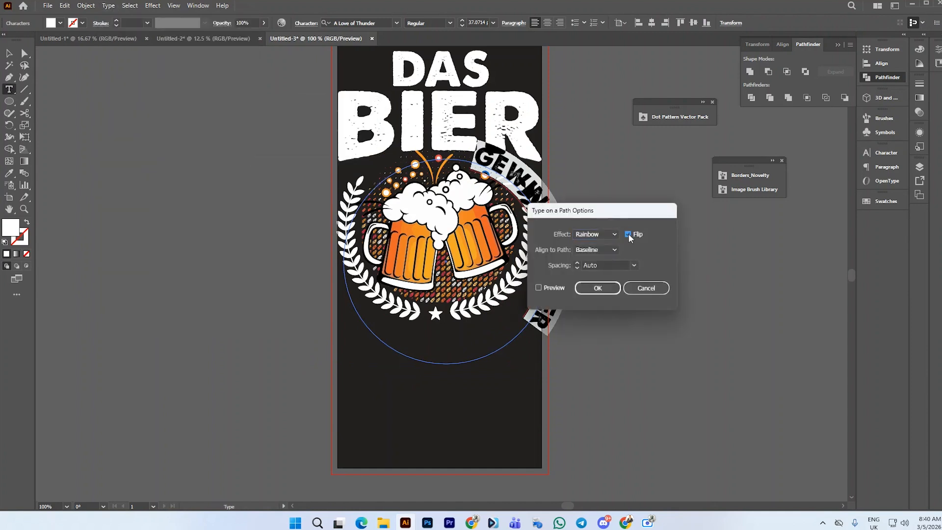
{"action": "left_click", "coordinate": [540, 288]}
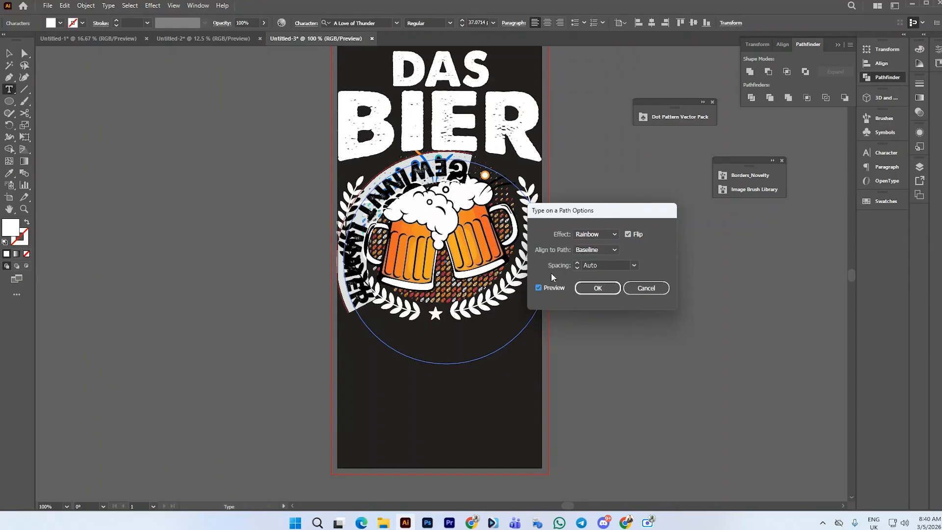
{"action": "left_click", "coordinate": [615, 250]}
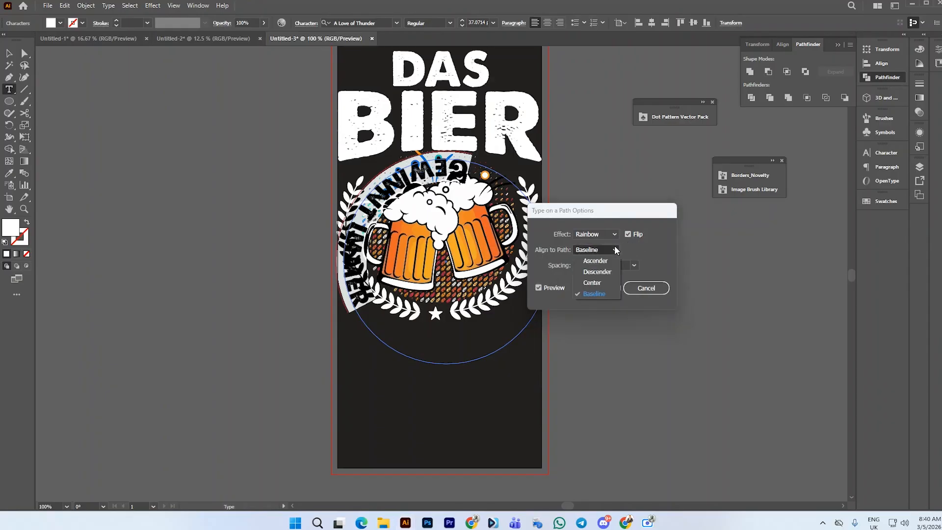
{"action": "left_click", "coordinate": [595, 261]}
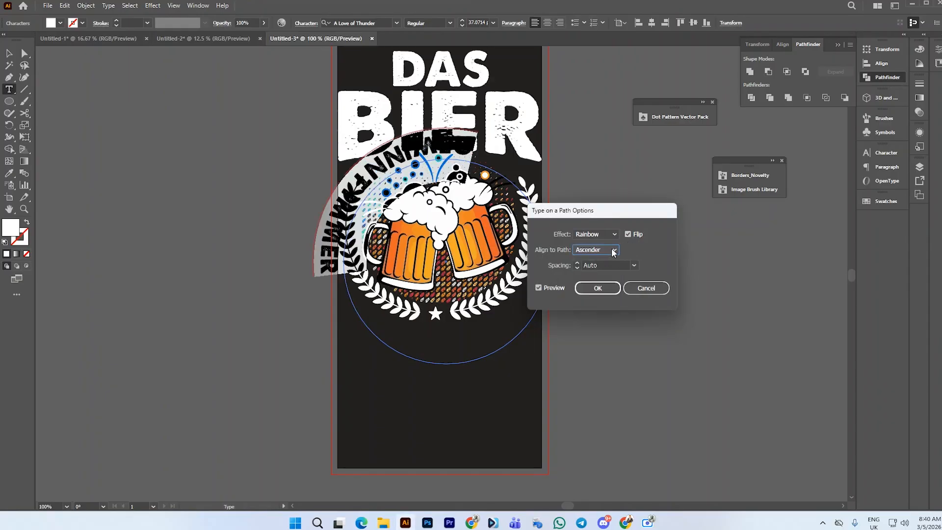
{"action": "left_click", "coordinate": [613, 251]}
{"action": "left_click", "coordinate": [607, 274]}
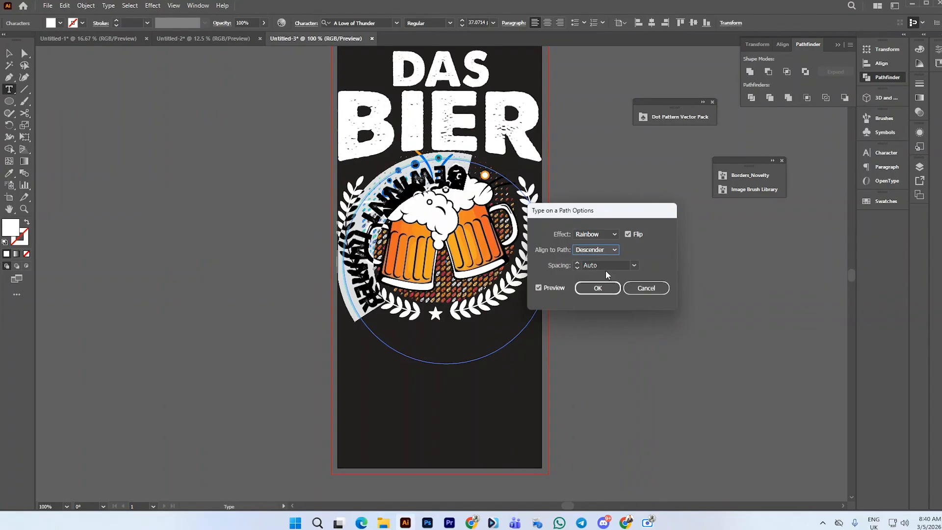
{"action": "left_click", "coordinate": [613, 250]}
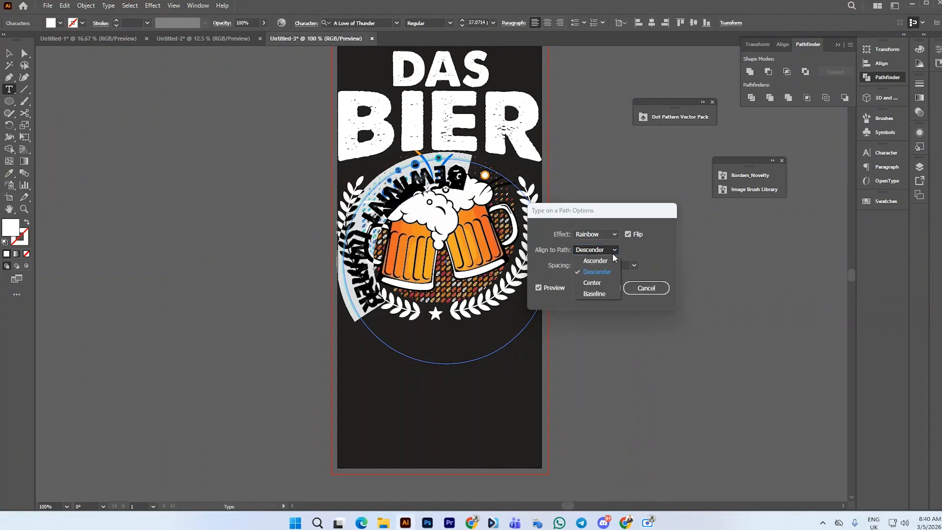
{"action": "left_click", "coordinate": [601, 283]}
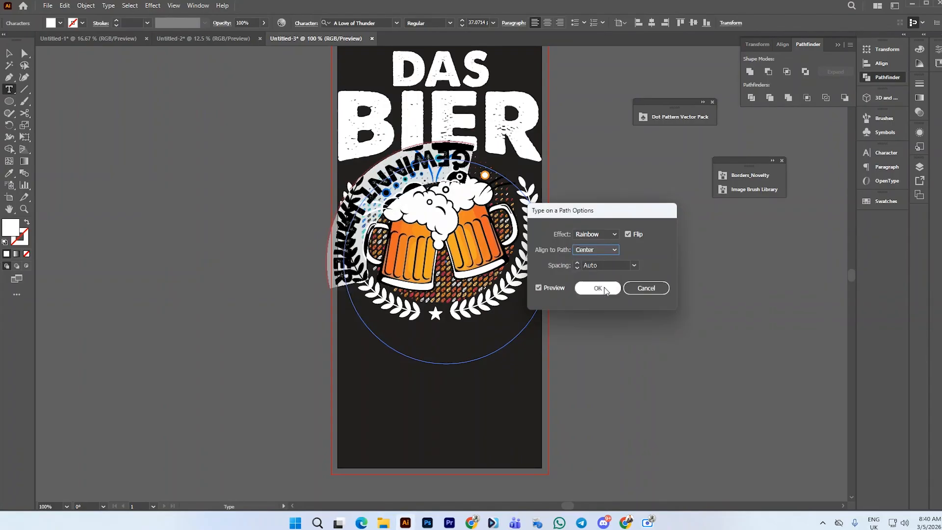
{"action": "left_click", "coordinate": [613, 250]}
{"action": "left_click", "coordinate": [602, 292]}
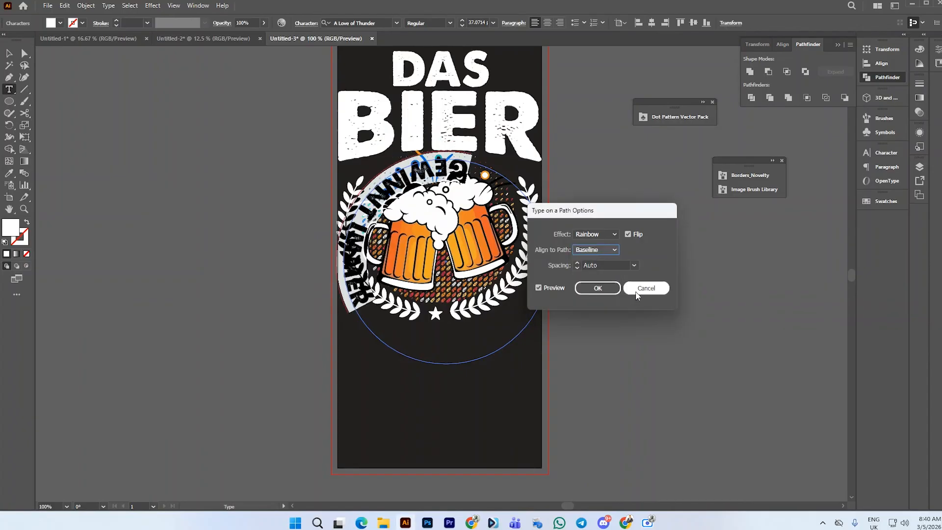
Try the Skew and Stair Step effects on the flipped path text, return to Rainbow and cancel the path options
{"action": "left_click", "coordinate": [615, 234]}
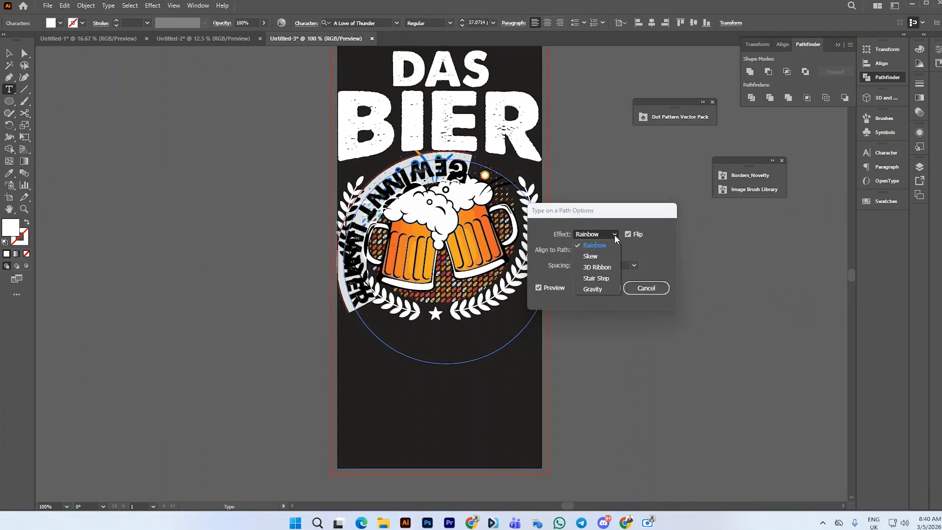
{"action": "left_click", "coordinate": [608, 256]}
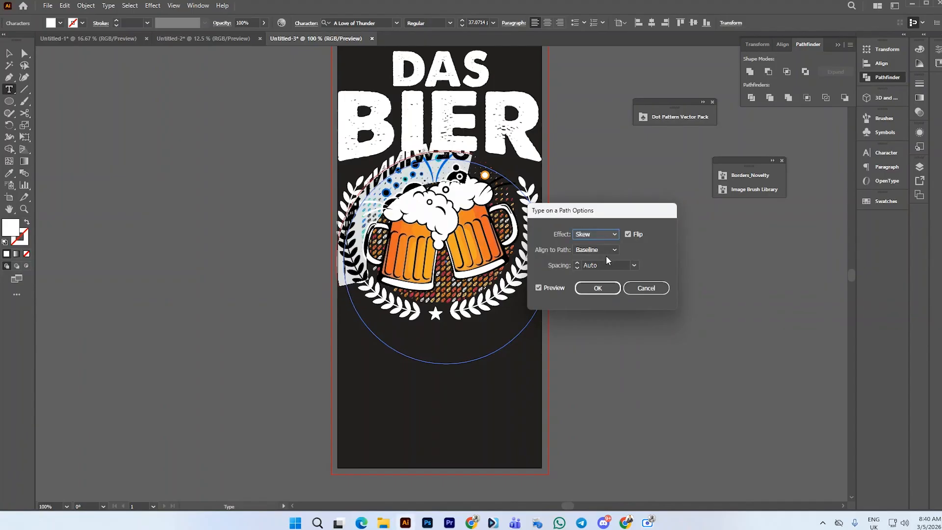
{"action": "left_click", "coordinate": [612, 235]}
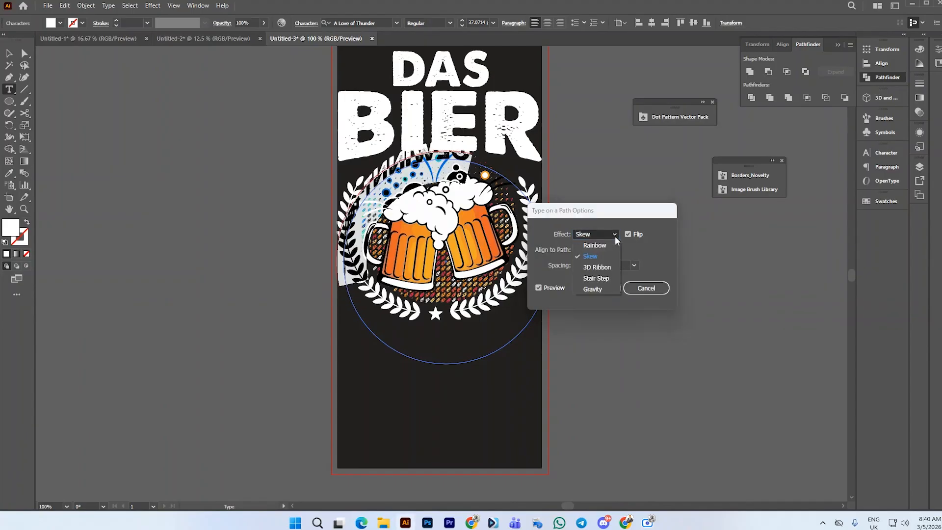
{"action": "left_click", "coordinate": [599, 288]}
{"action": "left_click", "coordinate": [612, 235]}
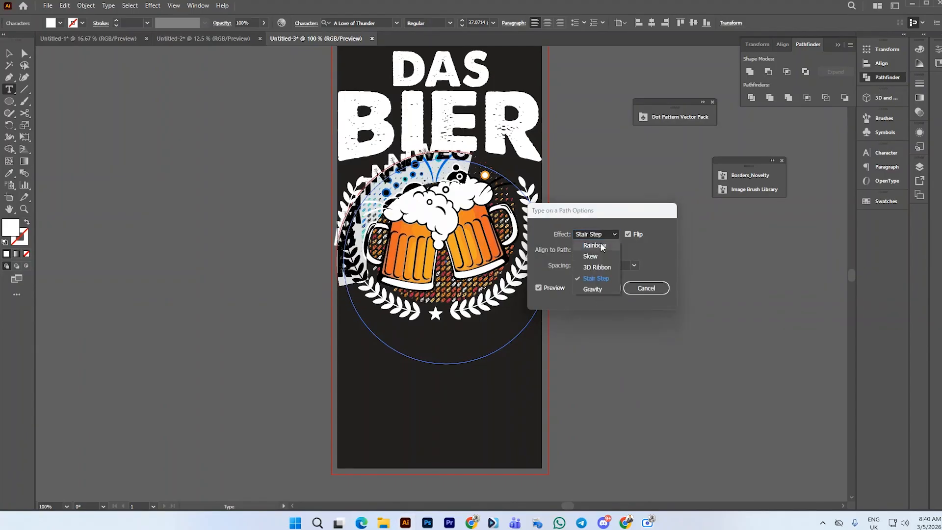
{"action": "left_click", "coordinate": [594, 245]}
{"action": "left_click", "coordinate": [641, 289]}
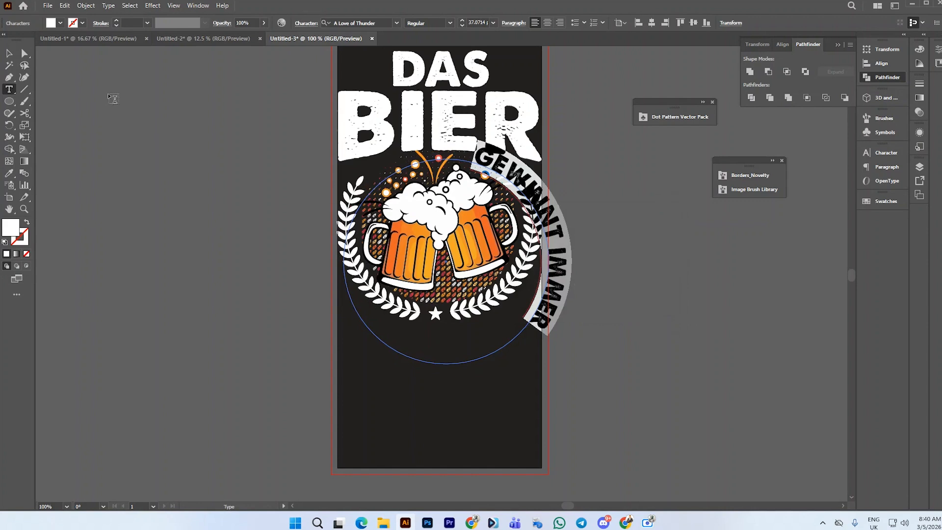
Rotate the circular text so GEWINNT IMMER runs beneath the wreath, and centre its circle around the mugs
{"action": "key", "text": "Escape"}
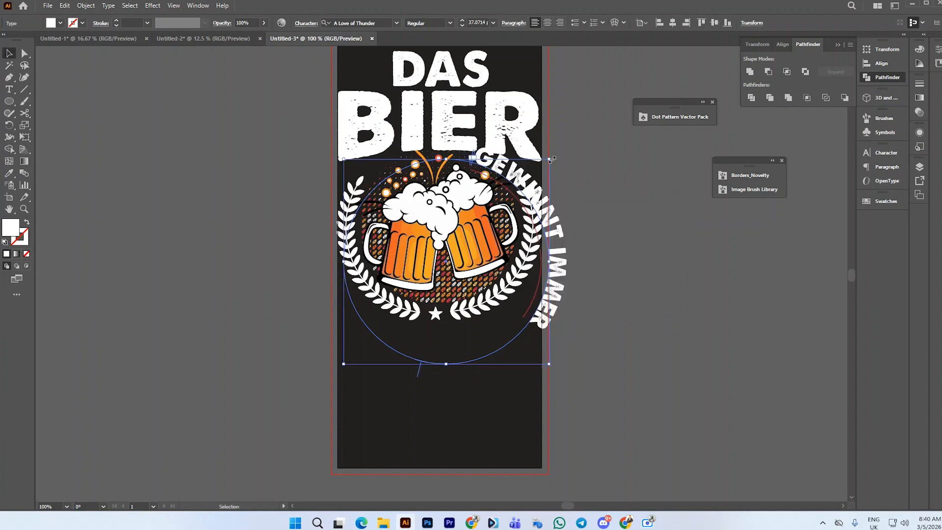
{"action": "left_click_drag", "start_coordinate": [553, 159], "coordinate": [494, 337]}
{"action": "left_click", "coordinate": [499, 342]}
Try the Ascender, Center and Baseline path alignments on the rotated GEWINNT IMMER text with the preview on
{"action": "double_click", "coordinate": [501, 345]}
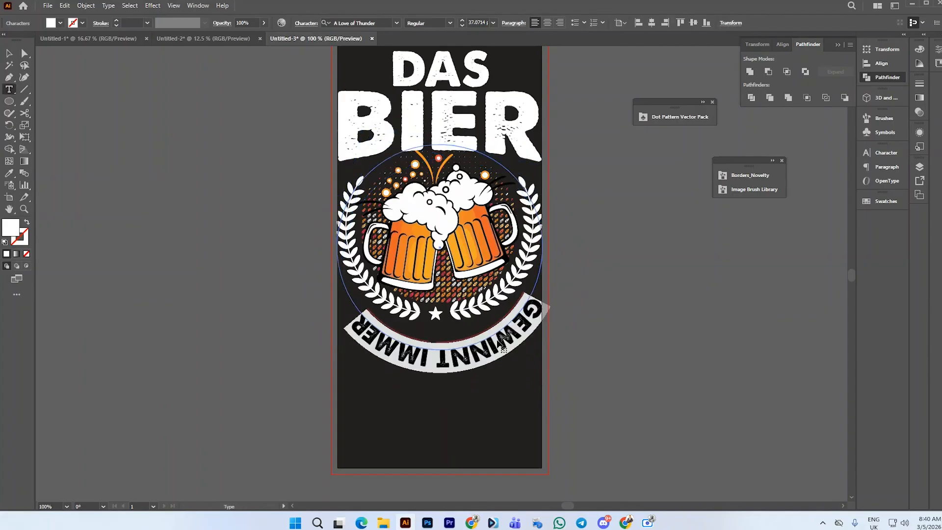
{"action": "left_click", "coordinate": [114, 6]}
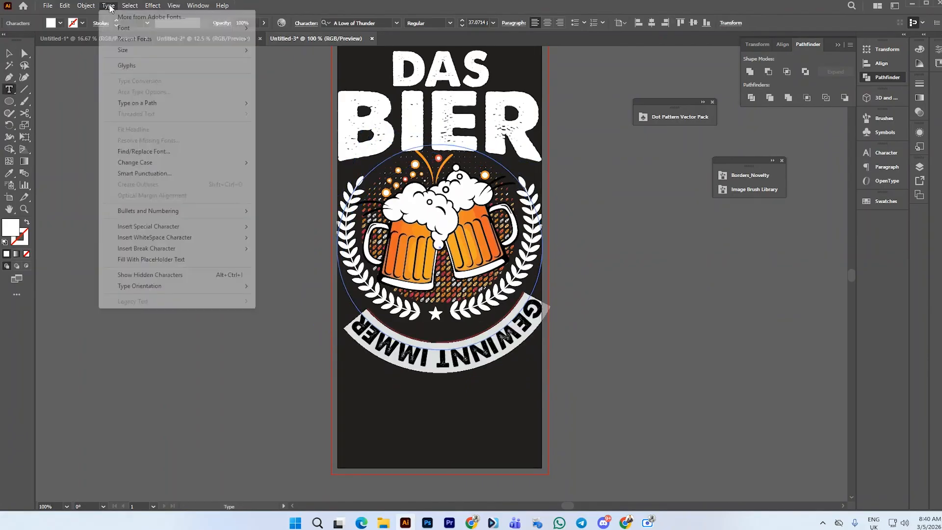
{"action": "mouse_move", "coordinate": [147, 103]}
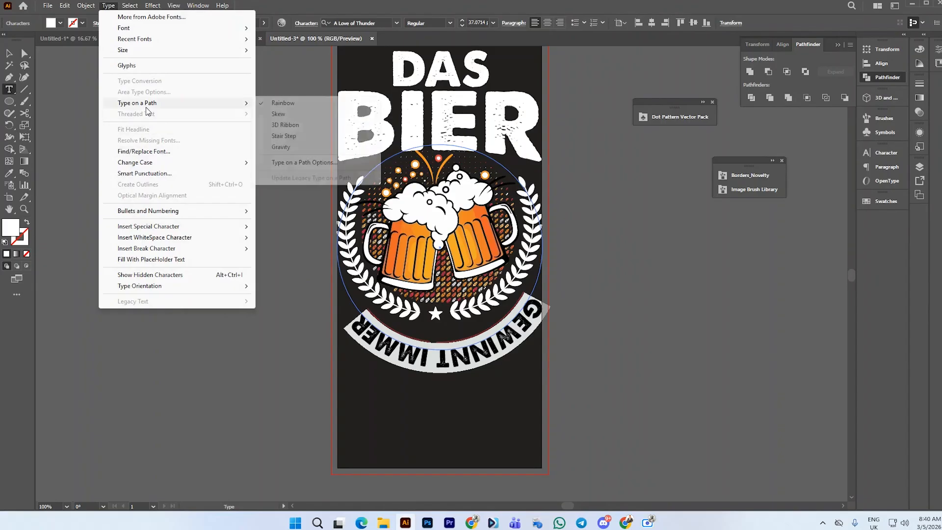
{"action": "left_click", "coordinate": [301, 163]}
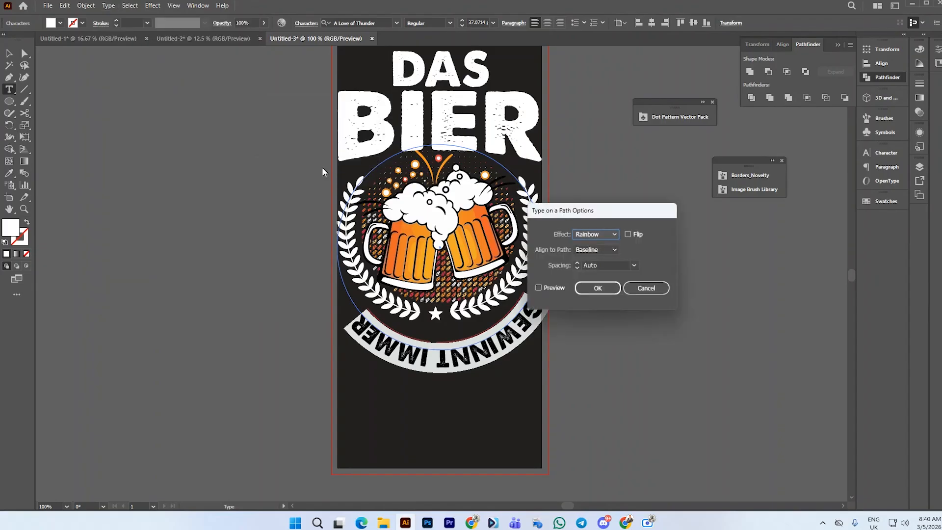
{"action": "left_click", "coordinate": [629, 235]}
{"action": "left_click", "coordinate": [617, 250]}
{"action": "left_click", "coordinate": [606, 258]}
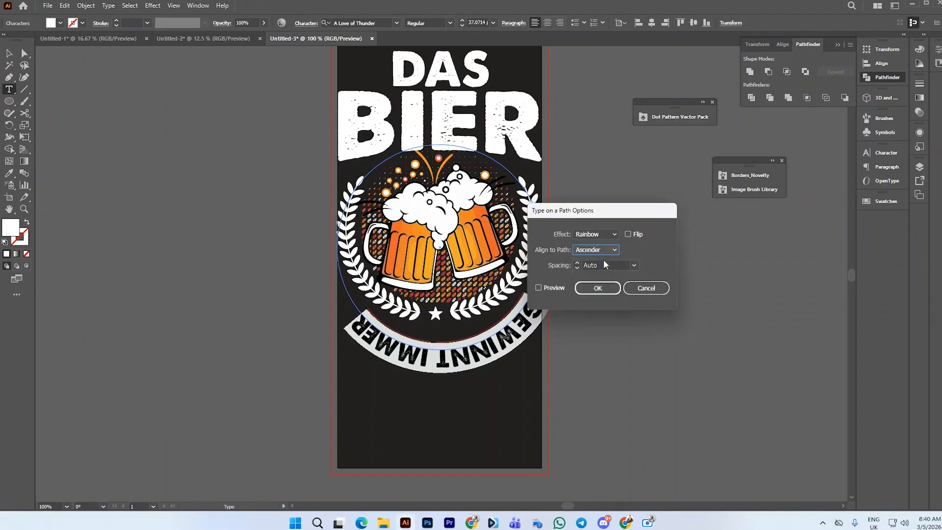
{"action": "left_click", "coordinate": [555, 285]}
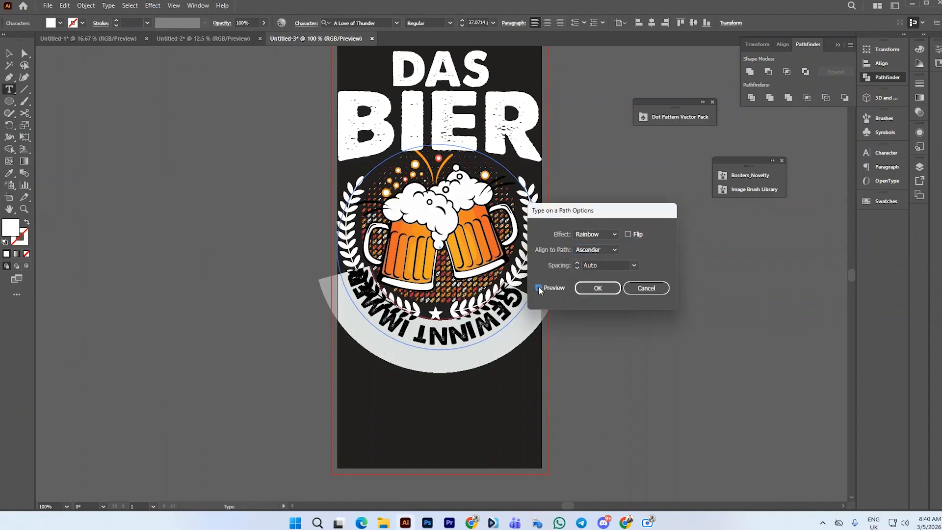
{"action": "left_click", "coordinate": [613, 252]}
{"action": "left_click", "coordinate": [595, 280]}
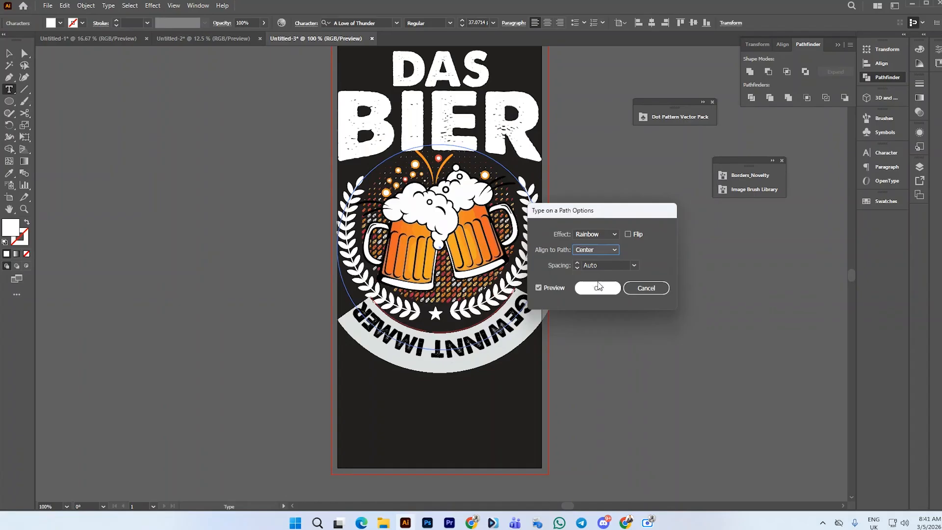
{"action": "left_click", "coordinate": [616, 252]}
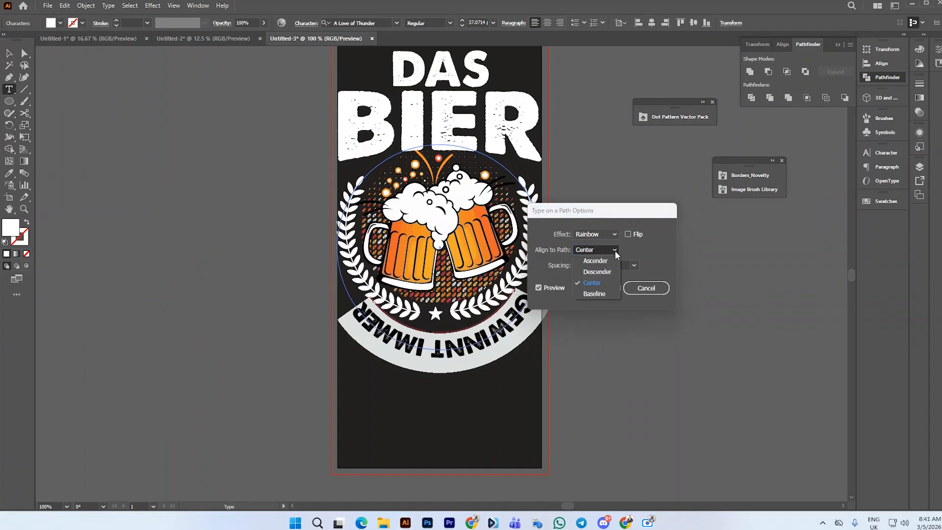
{"action": "left_click", "coordinate": [595, 295]}
{"action": "left_click", "coordinate": [614, 253]}
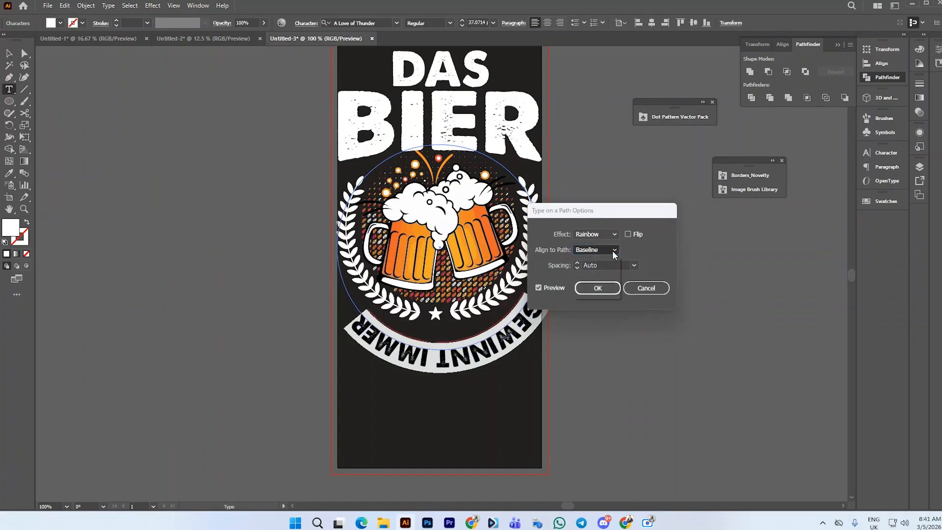
{"action": "left_click", "coordinate": [608, 261]}
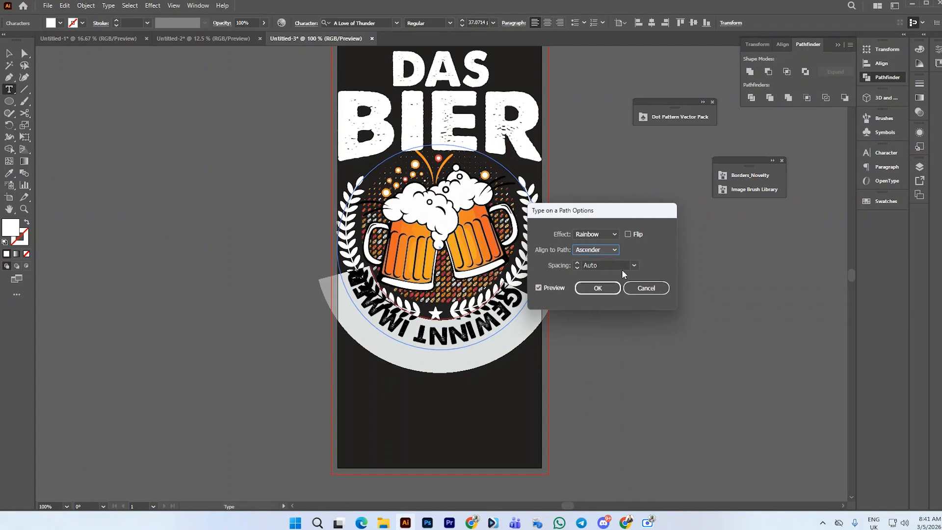
Try the Gravity effect on the path text, return to Rainbow and cancel the path options
{"action": "left_click", "coordinate": [614, 235]}
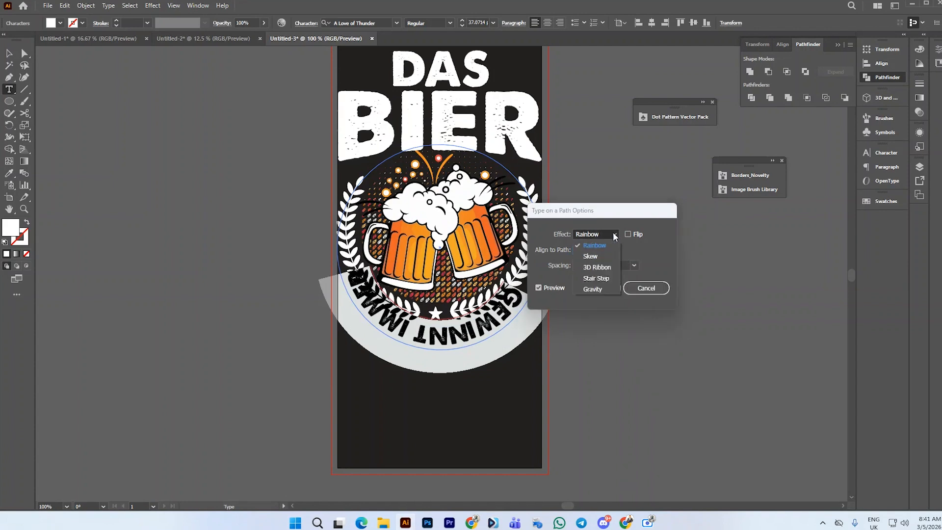
{"action": "left_click", "coordinate": [595, 289]}
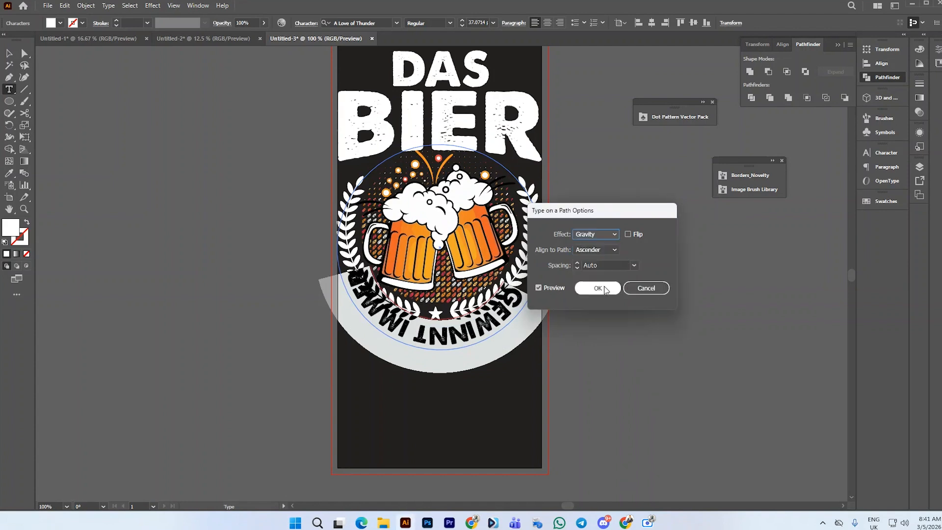
{"action": "left_click", "coordinate": [615, 235]}
{"action": "left_click", "coordinate": [591, 245]}
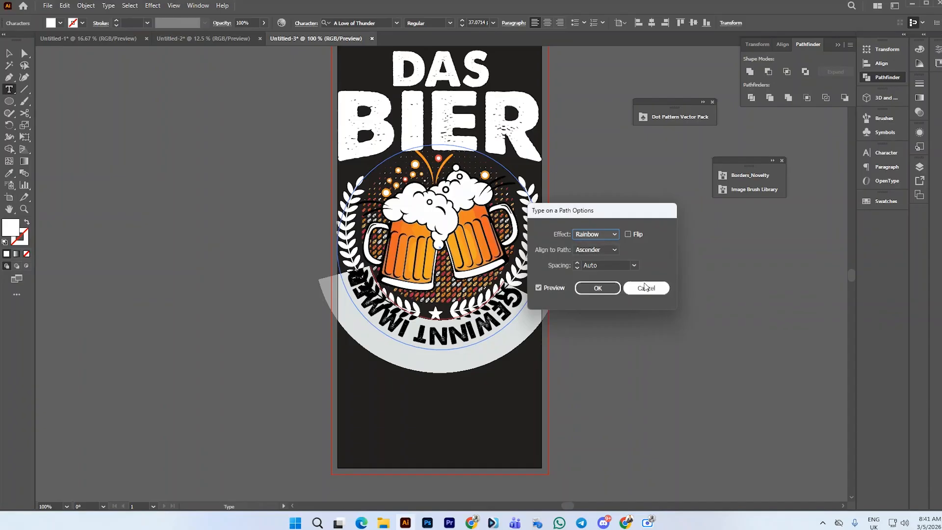
{"action": "left_click", "coordinate": [645, 288]}
Move the circular text up closer to the wreath and enlarge it slightly, to about 40.8 pt lettering
{"action": "left_click", "coordinate": [8, 53]}
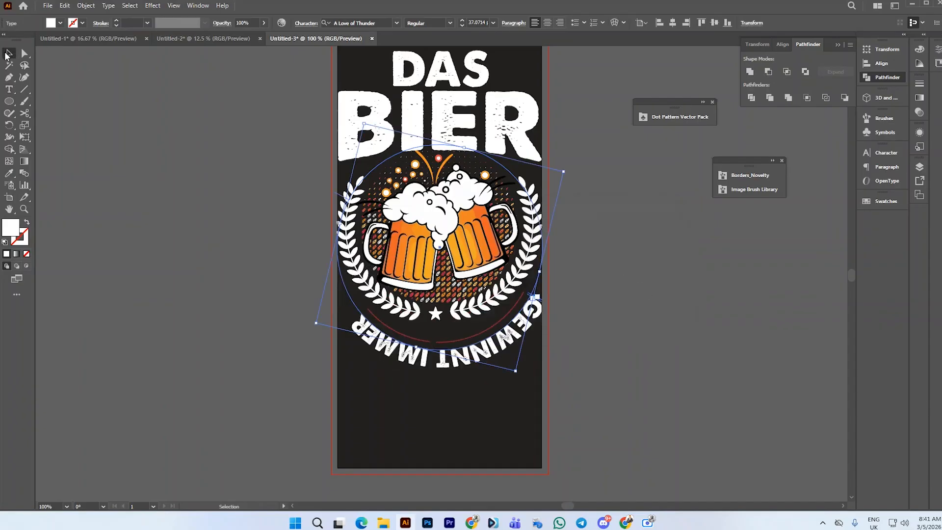
{"action": "mouse_move", "coordinate": [511, 334]}
{"action": "left_mouse_down"}
{"action": "mouse_move", "coordinate": [500, 336]}
{"action": "mouse_move", "coordinate": [514, 318]}
{"action": "left_mouse_up"}
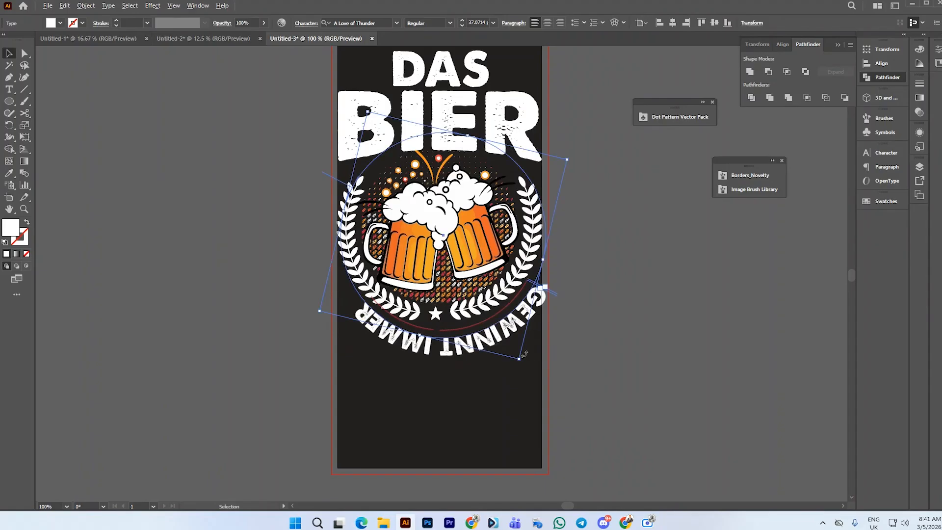
{"action": "left_click_drag", "start_coordinate": [521, 363], "coordinate": [536, 369]}
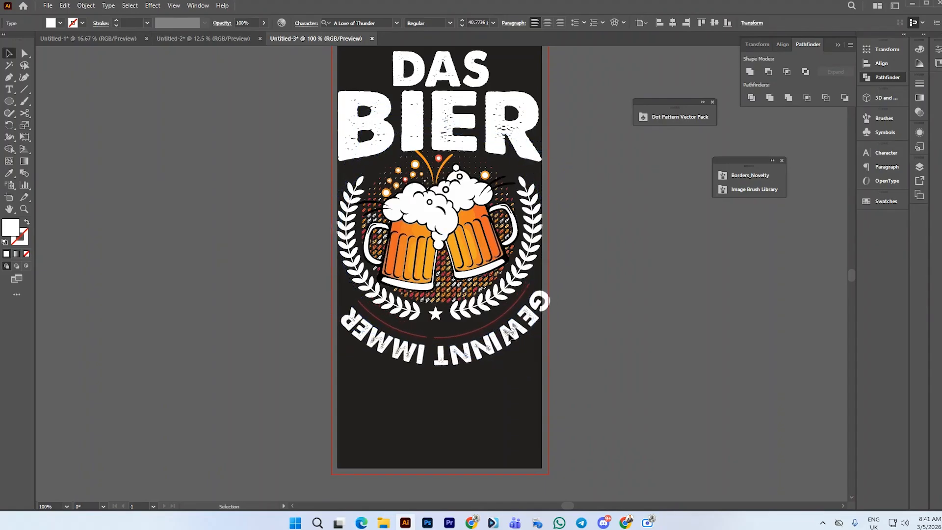
Try to replace the curved text with GEWINNT IMMER copied from the Untitled-2 document, and undo the paste
{"action": "left_click", "coordinate": [515, 341]}
{"action": "double_click", "coordinate": [515, 340]}
{"action": "key", "text": "ctrl+a"}
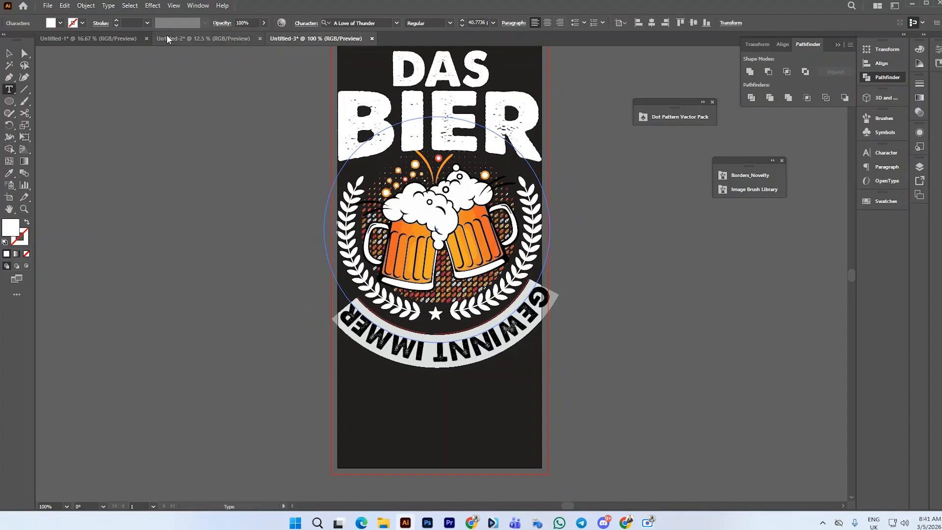
{"action": "left_click", "coordinate": [224, 39]}
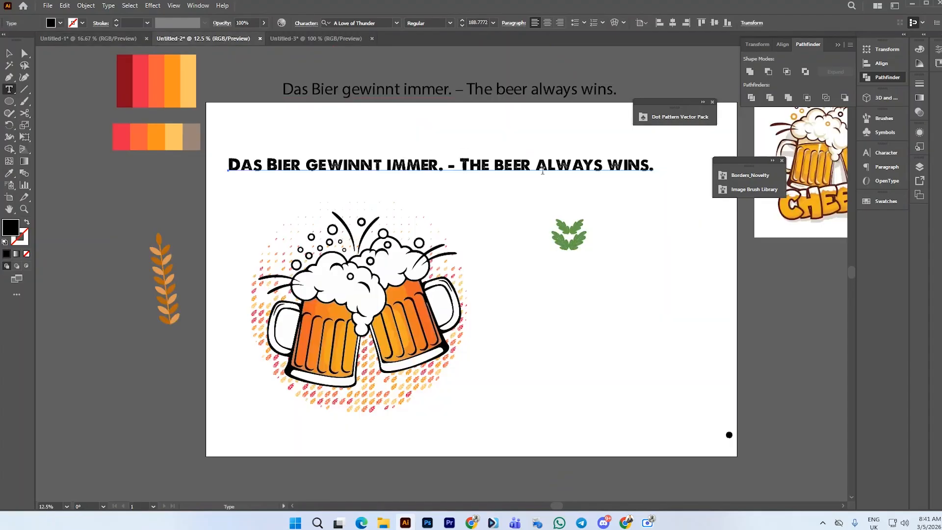
{"action": "left_click_drag", "start_coordinate": [310, 160], "coordinate": [440, 169]}
{"action": "key", "text": "ctrl+c"}
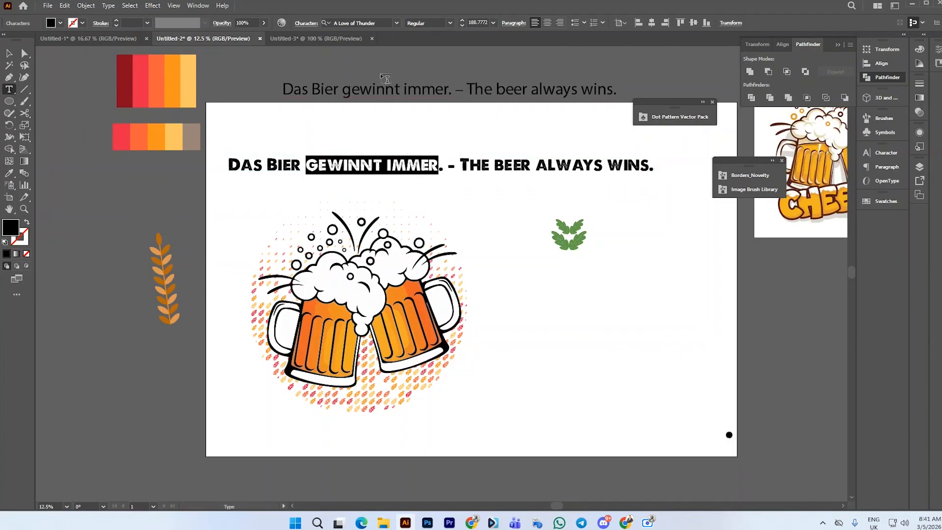
{"action": "left_click", "coordinate": [334, 39]}
{"action": "key", "text": "ctrl+a"}
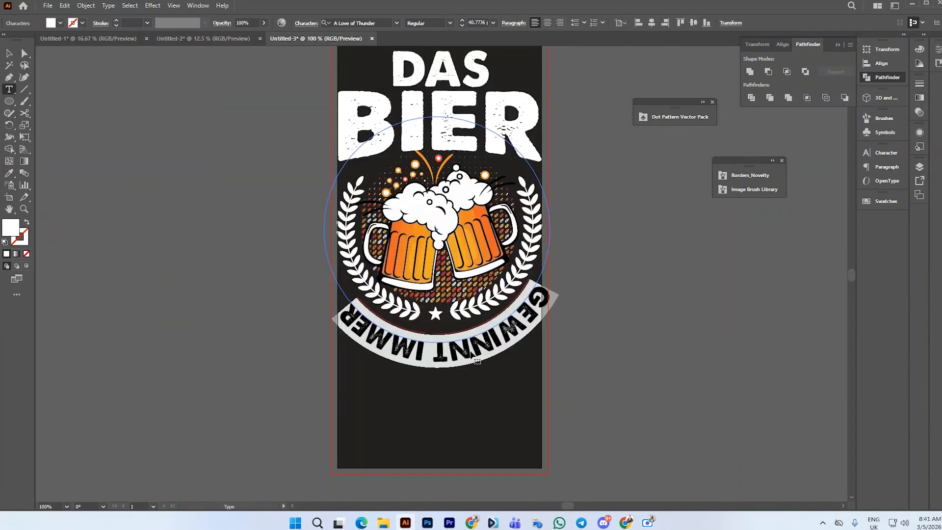
{"action": "key", "text": "ctrl+v"}
{"action": "key", "text": "Escape"}
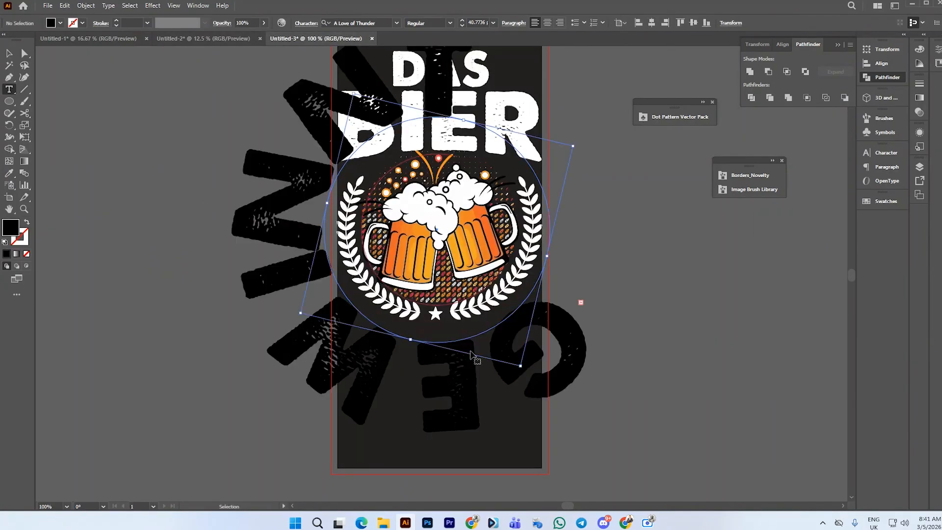
{"action": "key", "text": "ctrl+z"}
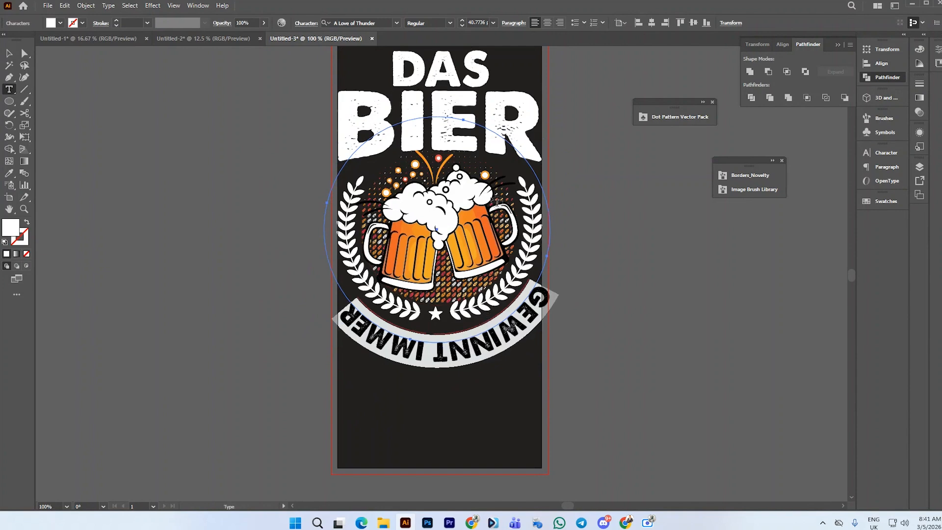
Flip GEWINNT IMMER to the inside of its circle and rotate it to read upright beneath the wreath
{"action": "scroll", "coordinate": [438, 189], "scroll_direction": "up", "scroll_amount": 2}
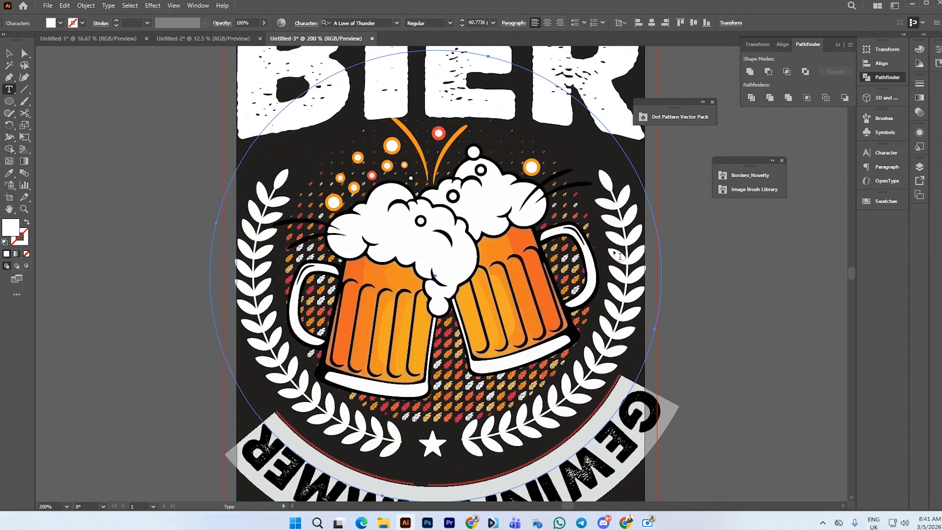
{"action": "scroll", "coordinate": [560, 304], "scroll_direction": "down", "scroll_amount": 2}
{"action": "left_click", "coordinate": [8, 53]}
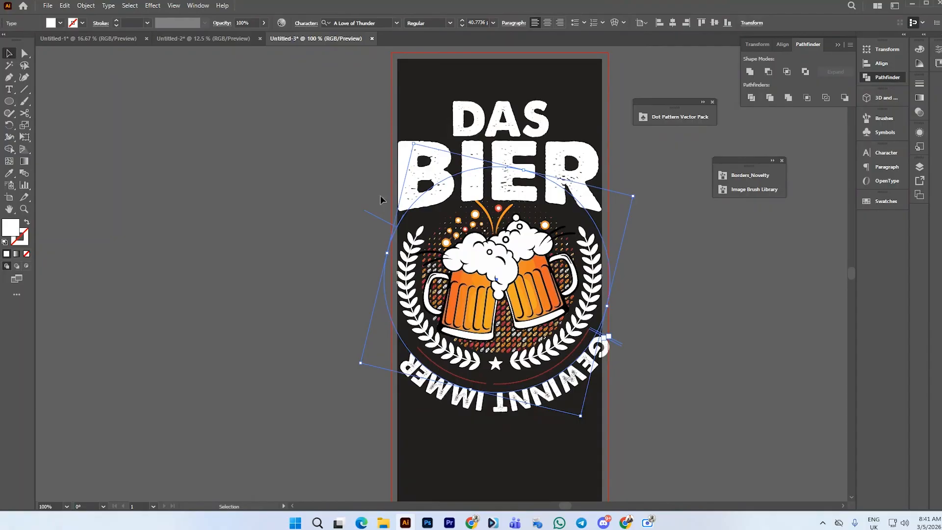
{"action": "left_click_drag", "start_coordinate": [371, 216], "coordinate": [390, 268]}
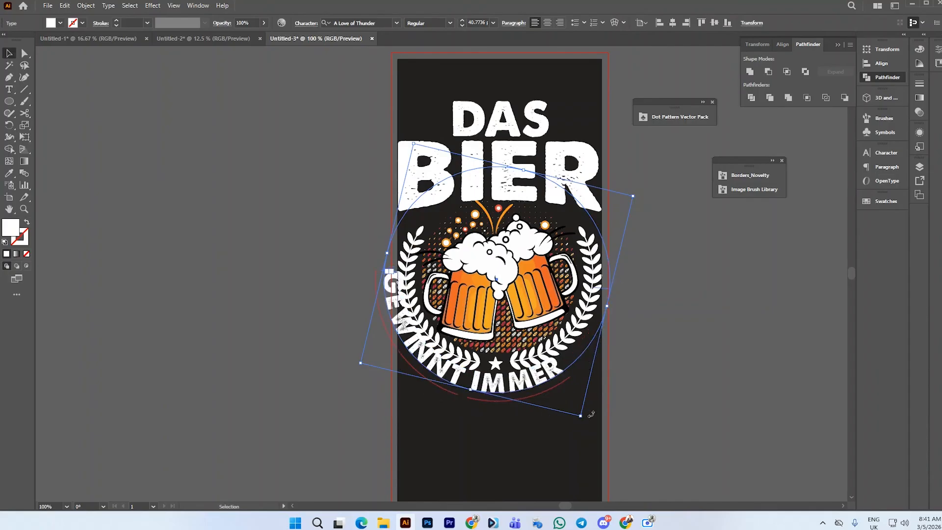
{"action": "left_click_drag", "start_coordinate": [591, 414], "coordinate": [629, 362]}
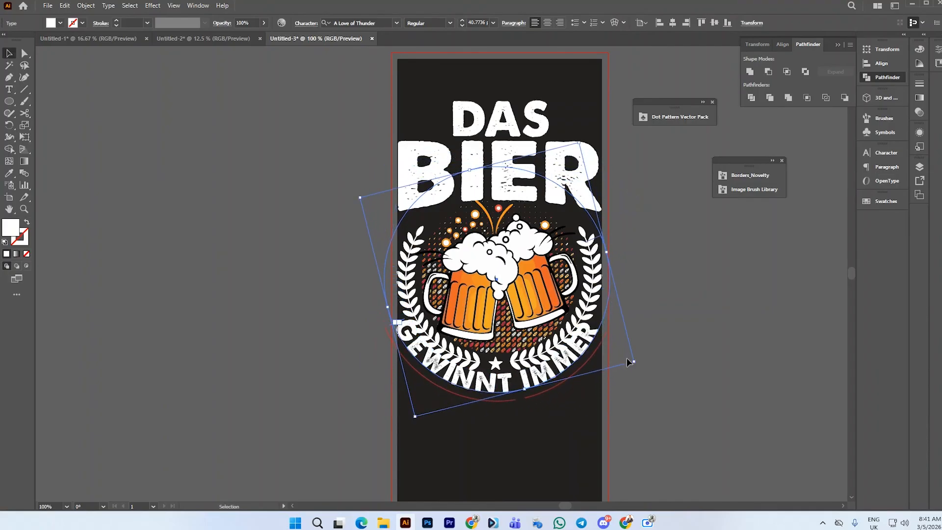
{"action": "left_click", "coordinate": [628, 362]}
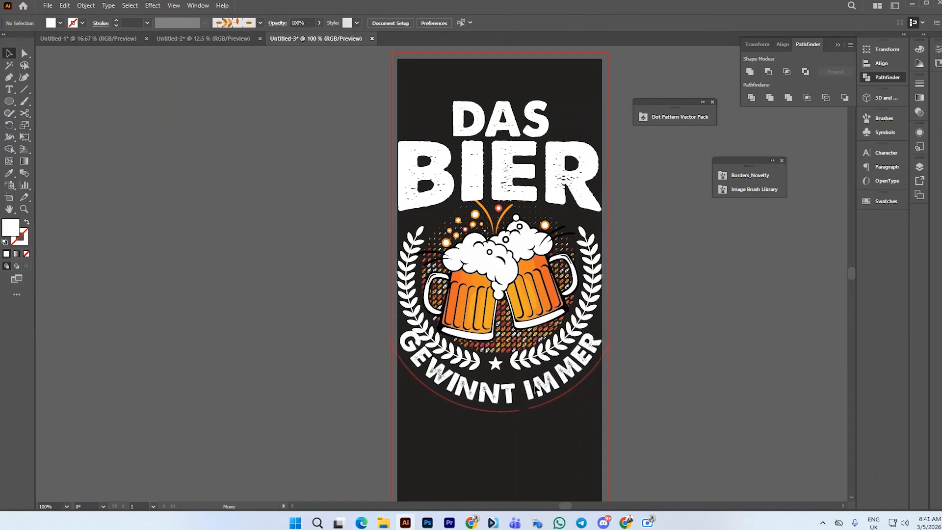
Scale the circular GEWINNT IMMER text to about 42.9 pt lettering to span the artboard width
{"action": "left_click", "coordinate": [536, 390]}
{"action": "scroll", "coordinate": [629, 390], "scroll_direction": "up", "scroll_amount": 2}
{"action": "scroll", "coordinate": [628, 391], "scroll_direction": "up", "scroll_amount": 1}
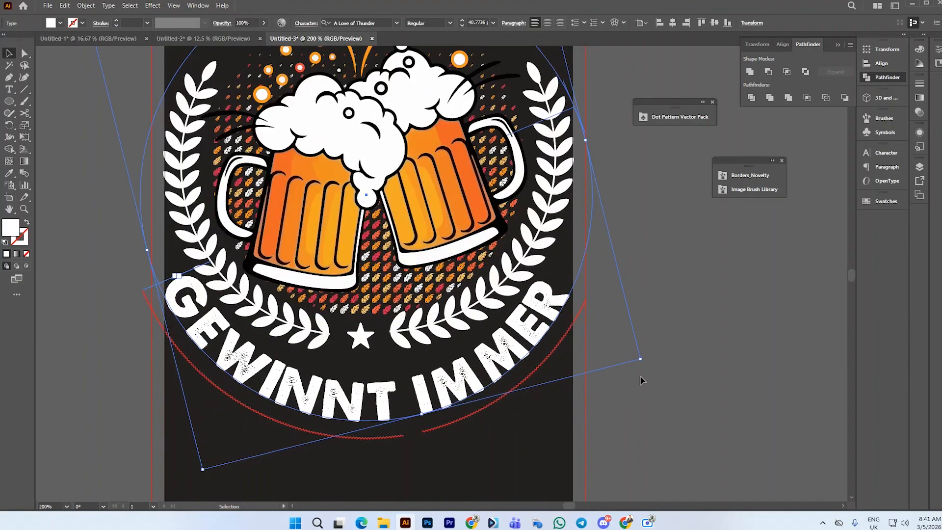
{"action": "left_click_drag", "start_coordinate": [641, 358], "coordinate": [648, 373]}
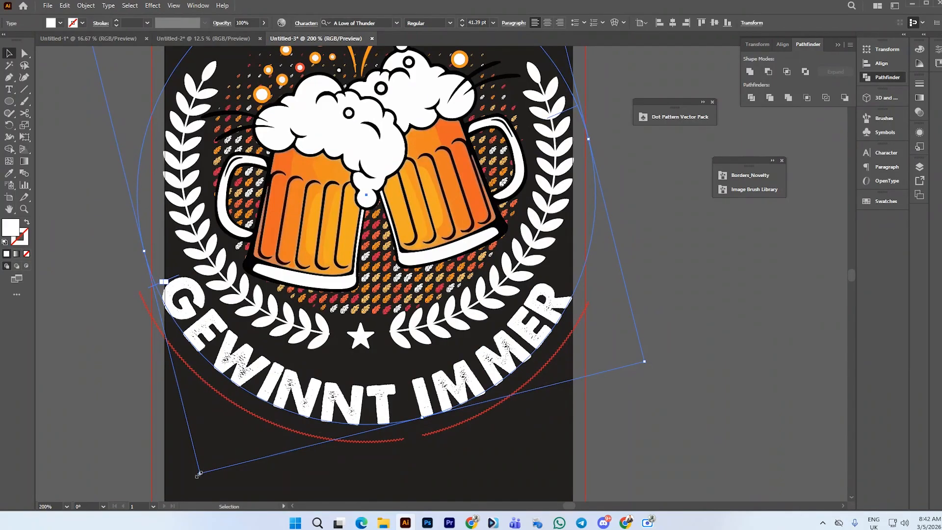
{"action": "left_click_drag", "start_coordinate": [203, 471], "coordinate": [262, 435]}
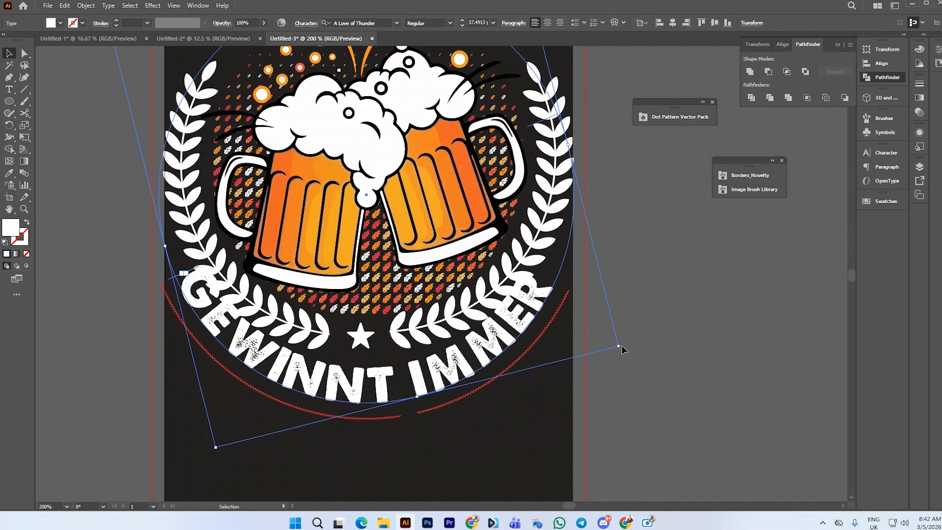
{"action": "left_click_drag", "start_coordinate": [622, 350], "coordinate": [652, 363]}
{"action": "scroll", "coordinate": [519, 331], "scroll_direction": "down", "scroll_amount": 2}
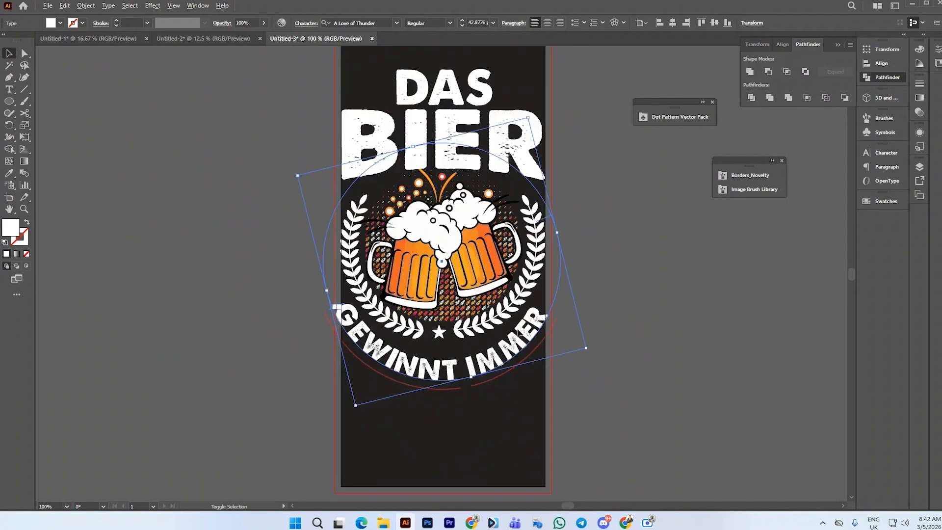
Flatten the text circle slightly into an ellipse, then move and rotate it so GEWINNT IMMER follows the wreath's lower curve
{"action": "left_click_drag", "start_coordinate": [412, 150], "coordinate": [401, 175]}
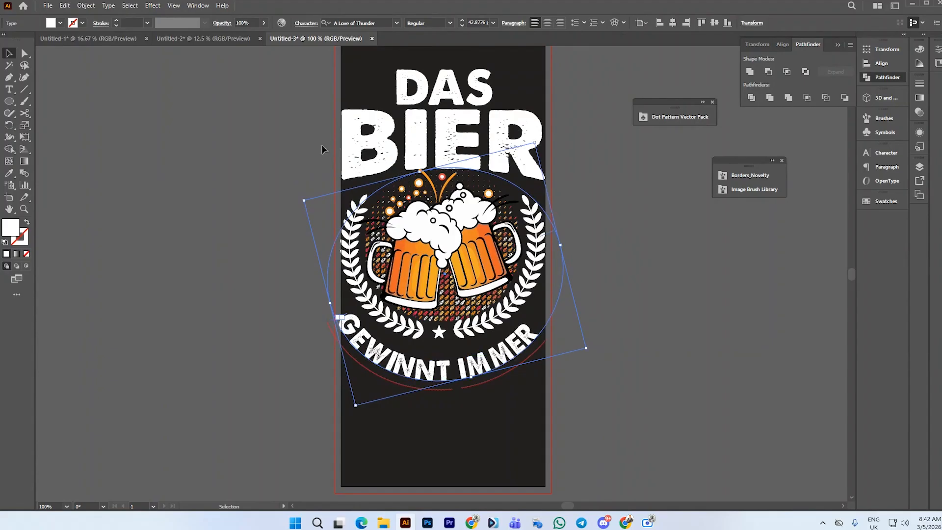
{"action": "left_click", "coordinate": [111, 126]}
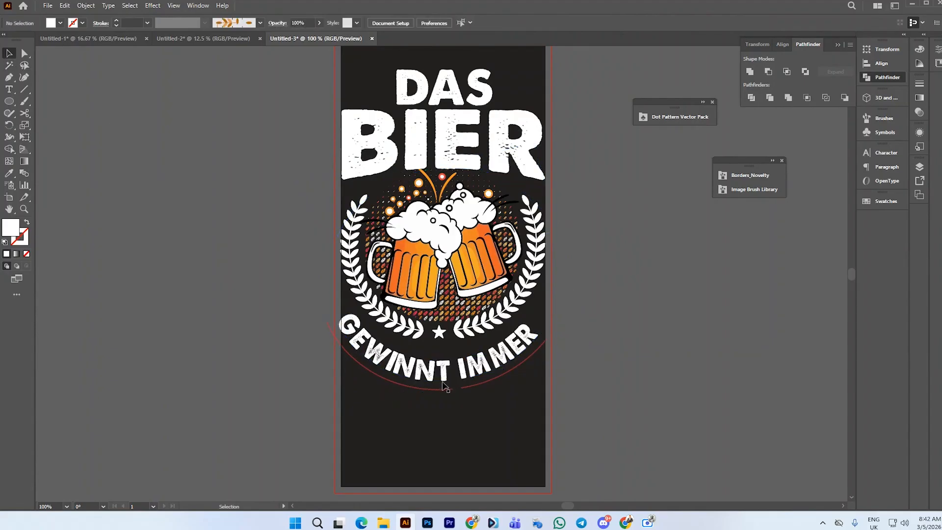
{"action": "left_click", "coordinate": [465, 380]}
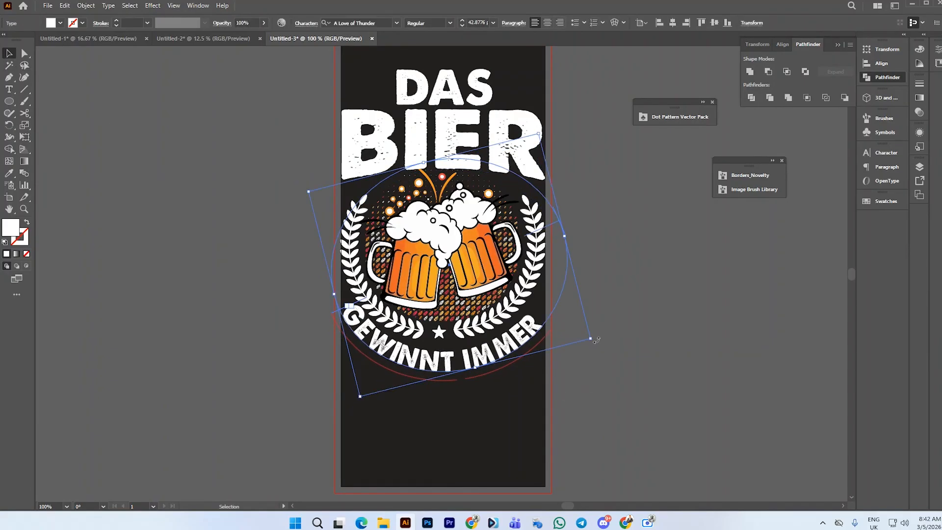
{"action": "left_click_drag", "start_coordinate": [597, 340], "coordinate": [597, 329]}
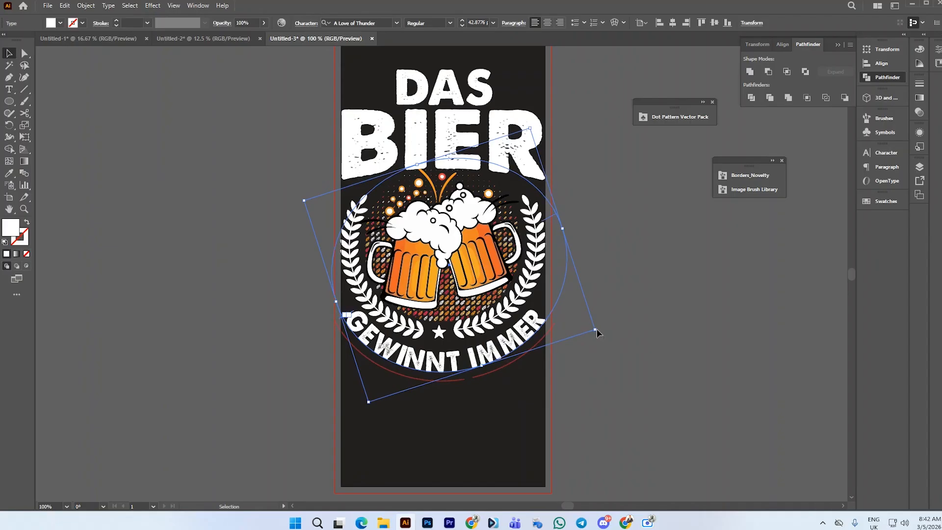
Expand the GEWINNT IMMER path text into outlined shapes
{"action": "left_click", "coordinate": [87, 6]}
{"action": "left_click", "coordinate": [106, 138]}
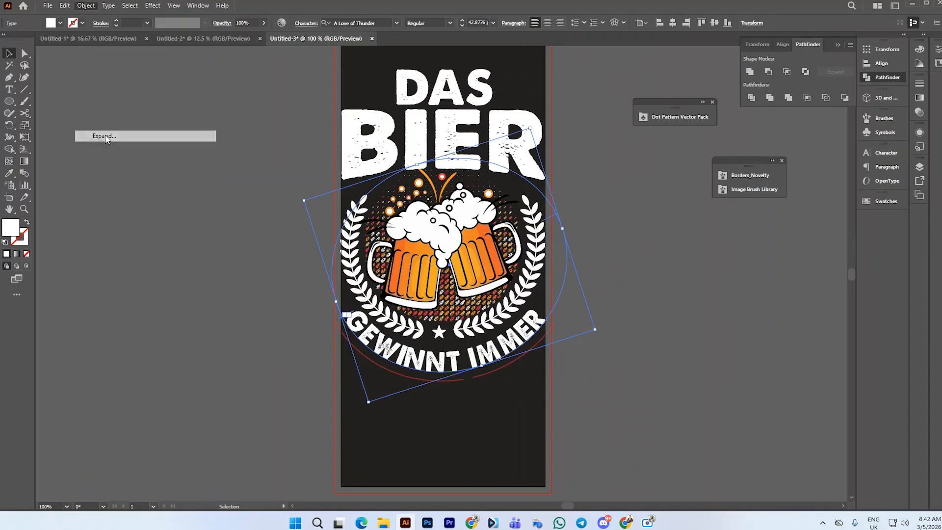
{"action": "left_click", "coordinate": [578, 287]}
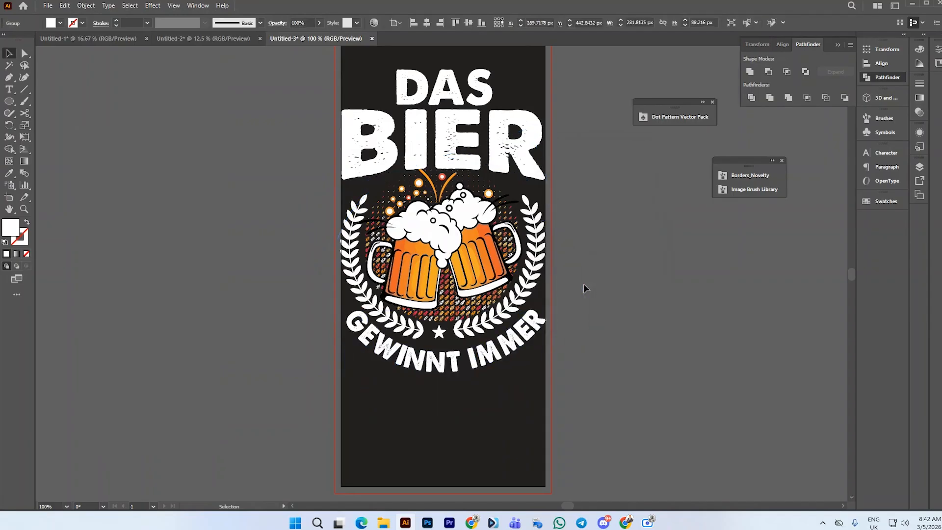
Enlarge the expanded GEWINNT IMMER lettering to about 295 px wide and center it horizontally beneath the wreath
{"action": "scroll", "coordinate": [512, 343], "scroll_direction": "up", "scroll_amount": 1}
{"action": "left_click", "coordinate": [512, 343]}
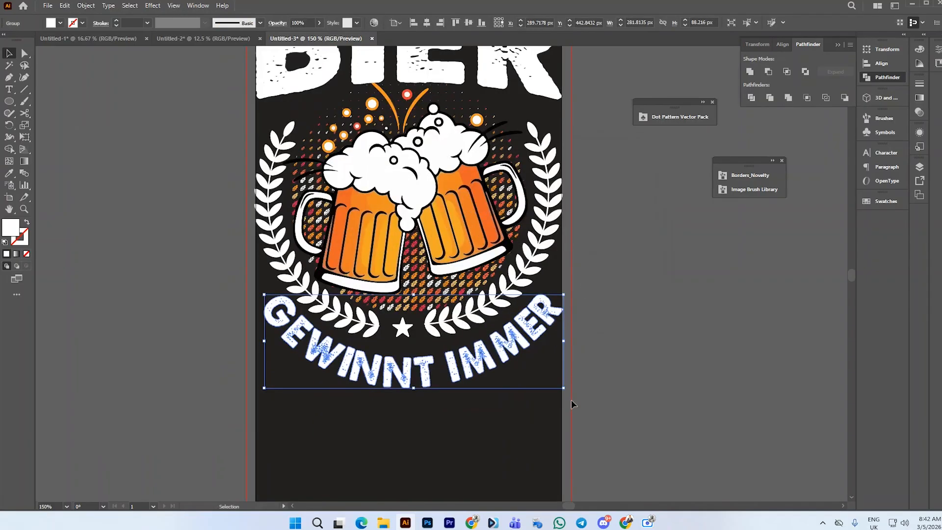
{"action": "left_click_drag", "start_coordinate": [570, 389], "coordinate": [571, 386]}
{"action": "left_click_drag", "start_coordinate": [571, 388], "coordinate": [568, 385]}
{"action": "left_click_drag", "start_coordinate": [527, 352], "coordinate": [521, 338]}
{"action": "left_click_drag", "start_coordinate": [563, 384], "coordinate": [570, 383]}
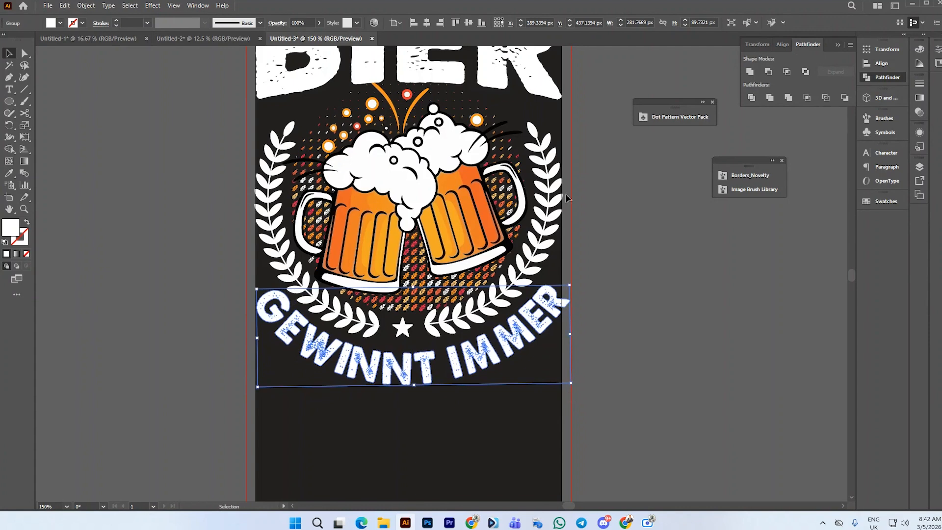
{"action": "left_click", "coordinate": [428, 23]}
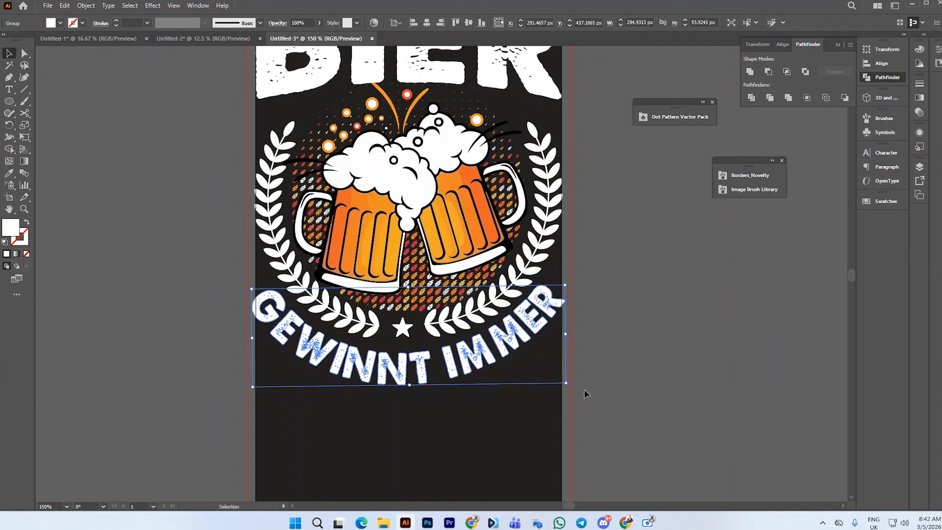
Scale the GEWINNT IMMER lettering to about 287 px wide and shift it slightly up toward the wreath
{"action": "left_click_drag", "start_coordinate": [565, 383], "coordinate": [567, 387]}
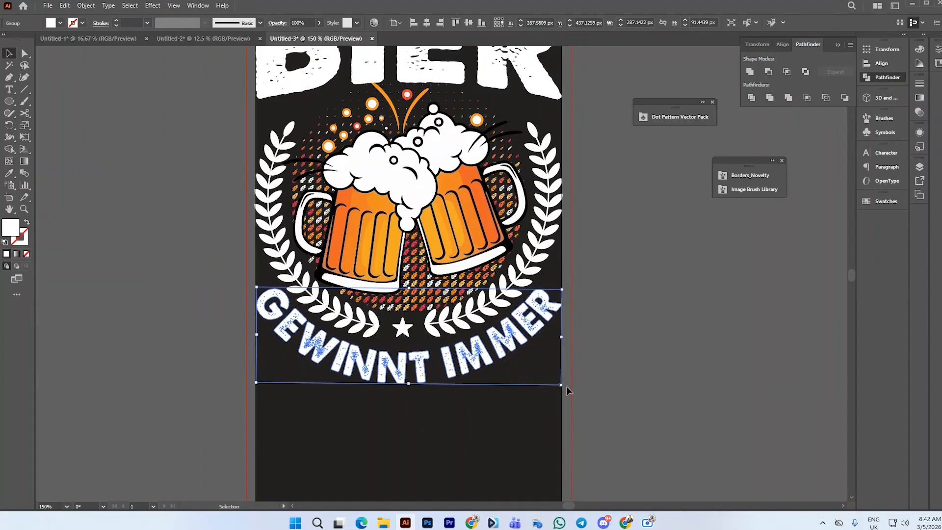
{"action": "left_click_drag", "start_coordinate": [488, 354], "coordinate": [486, 351]}
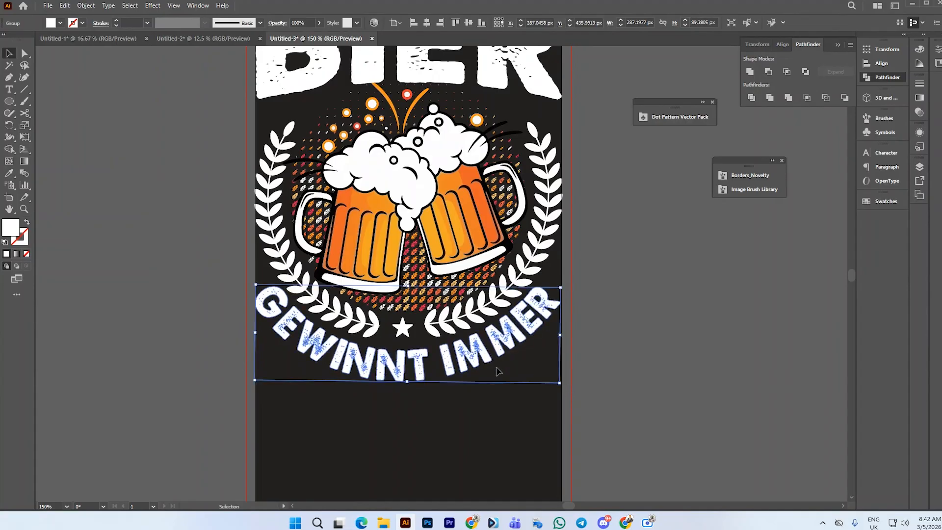
{"action": "left_click", "coordinate": [510, 385]}
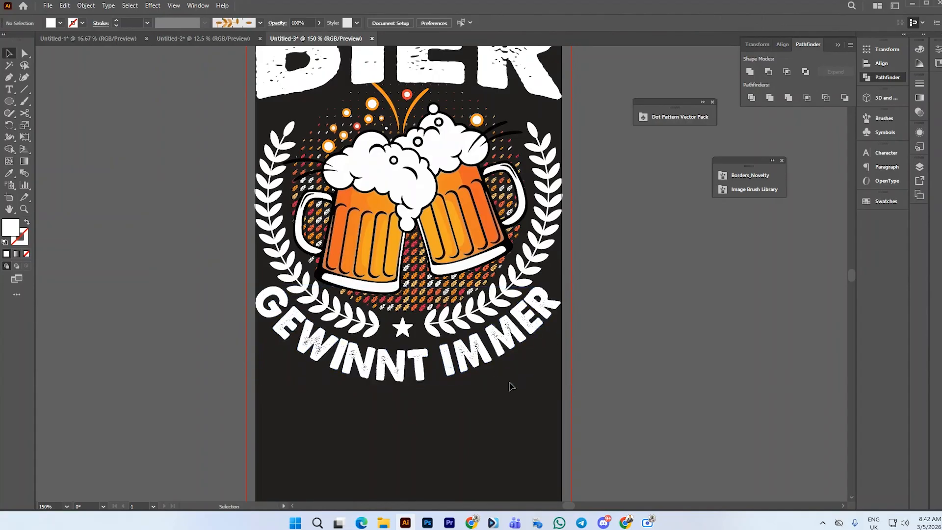
Enlarge the star between the lower ends of the laurel branches, shifting it slightly down
{"action": "left_click", "coordinate": [410, 338]}
{"action": "left_click_drag", "start_coordinate": [413, 340], "coordinate": [415, 344]}
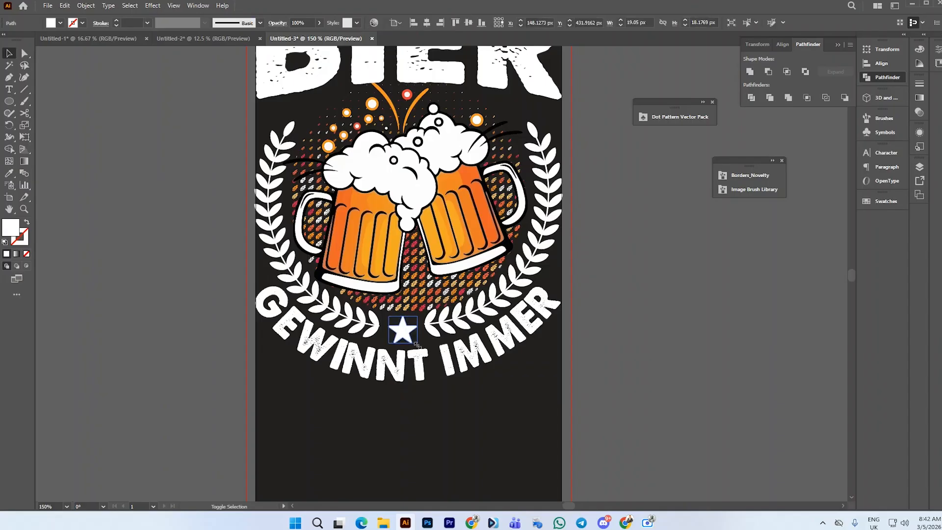
{"action": "left_click", "coordinate": [484, 385]}
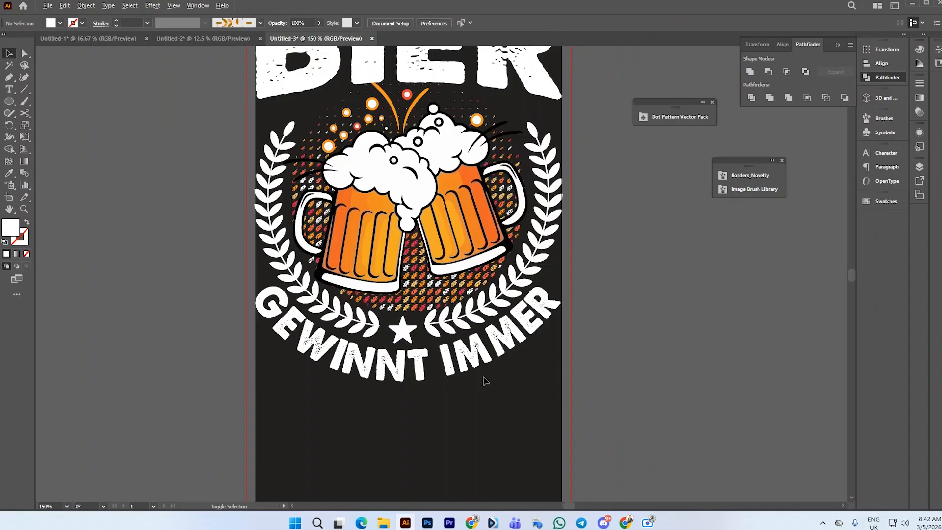
Nudge the GEWINNT IMMER lettering down 1 px and the DAS BIER heading up slightly
{"action": "key", "text": "ctrl+minus"}
{"action": "key", "text": "ctrl+minus"}
{"action": "left_click", "coordinate": [480, 372]}
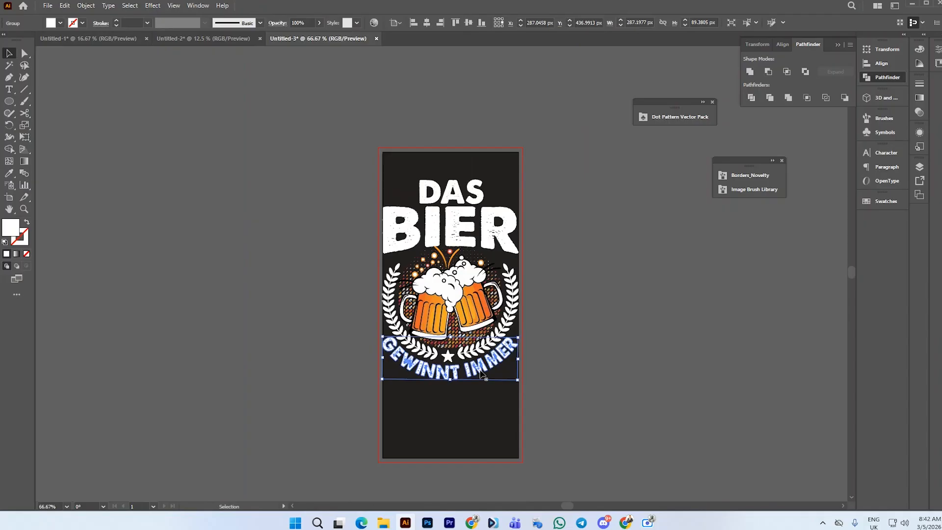
{"action": "left_click", "coordinate": [532, 190]}
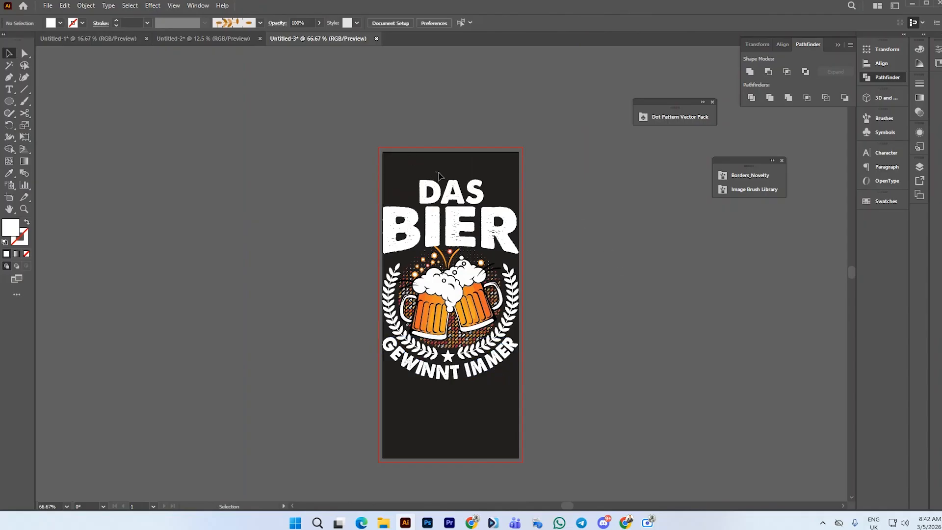
{"action": "left_click", "coordinate": [456, 198]}
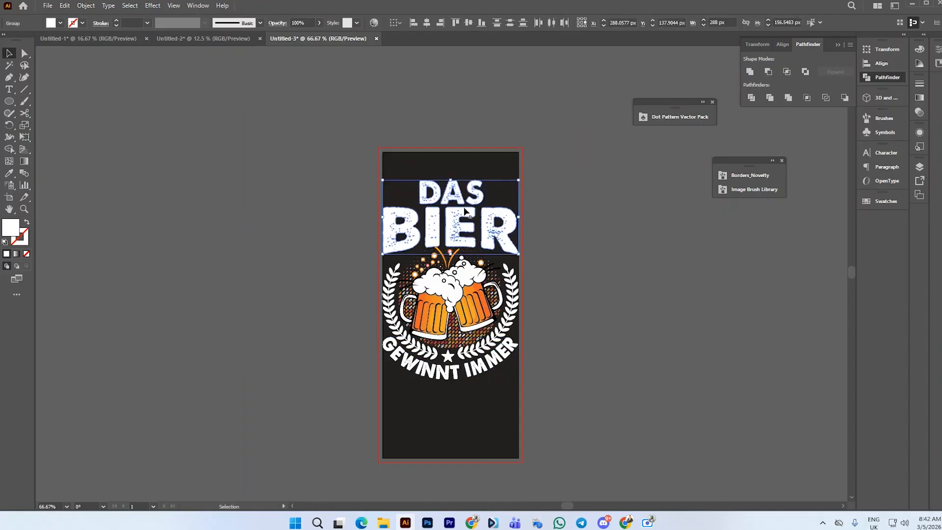
{"action": "key", "text": "Up"}
{"action": "left_click", "coordinate": [563, 209]}
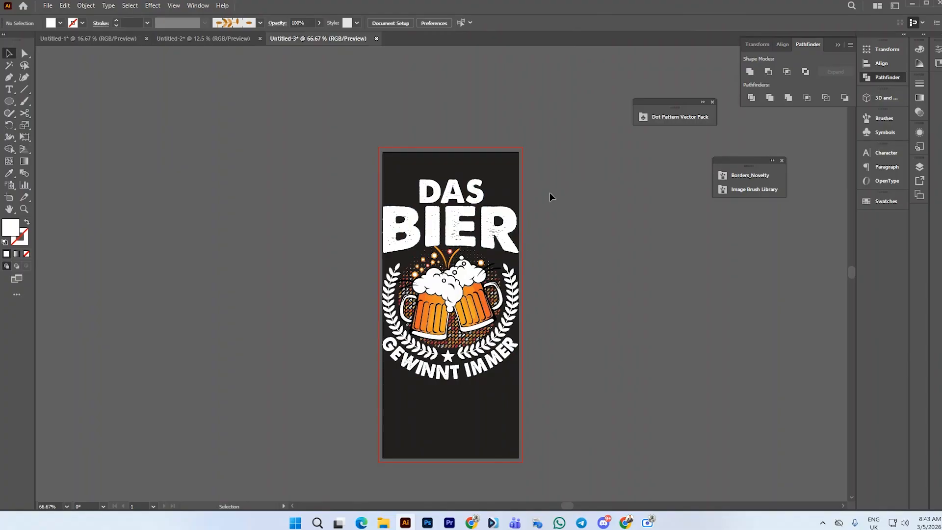
Draw a horizontal line about 106 px long beside the top of DAS and give it a white 7 pt stroke
{"action": "key", "text": "ctrl+plus"}
{"action": "key", "text": "ctrl+plus"}
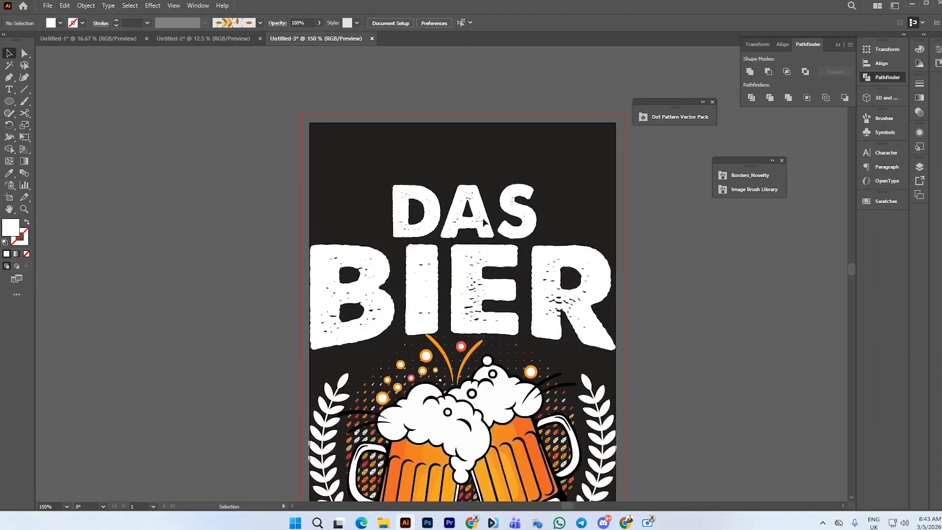
{"action": "left_click", "coordinate": [24, 88]}
{"action": "scroll", "coordinate": [381, 210], "scroll_direction": "up", "scroll_amount": 1}
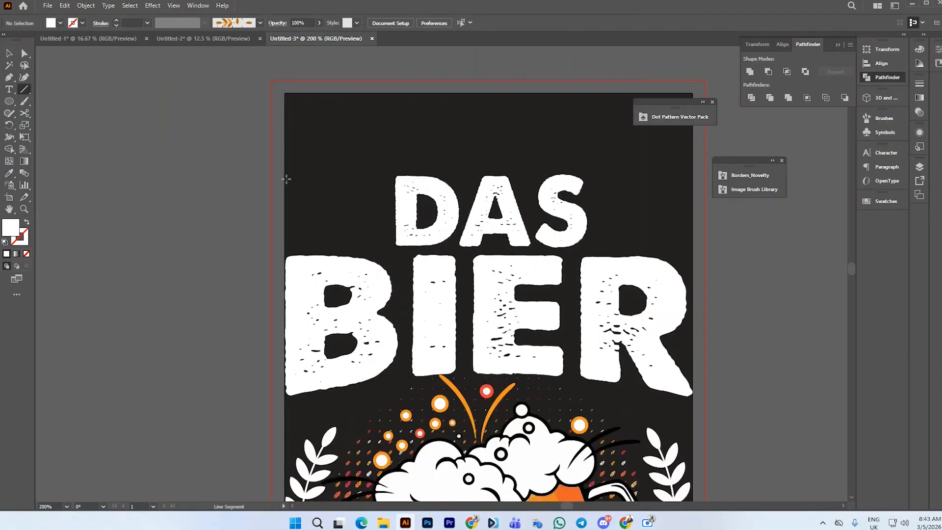
{"action": "left_click_drag", "start_coordinate": [286, 179], "coordinate": [361, 177]}
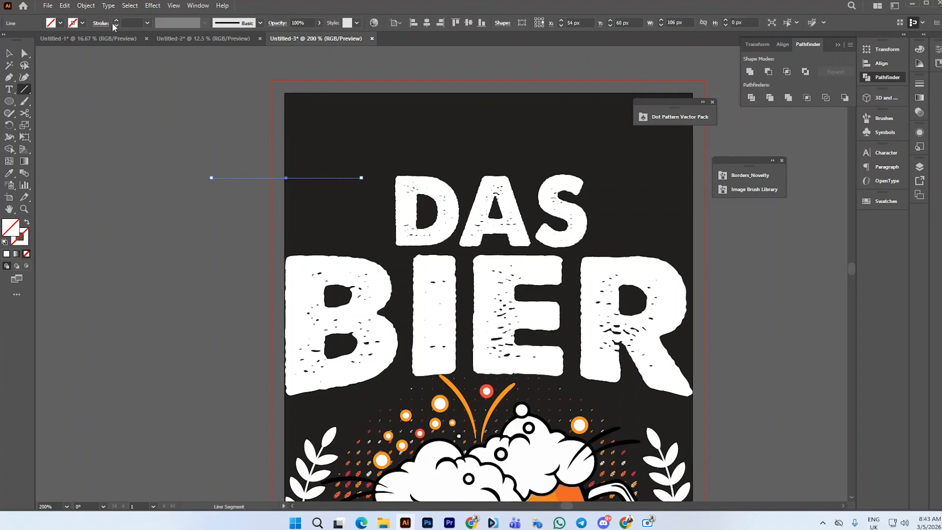
{"action": "left_click", "coordinate": [117, 20]}
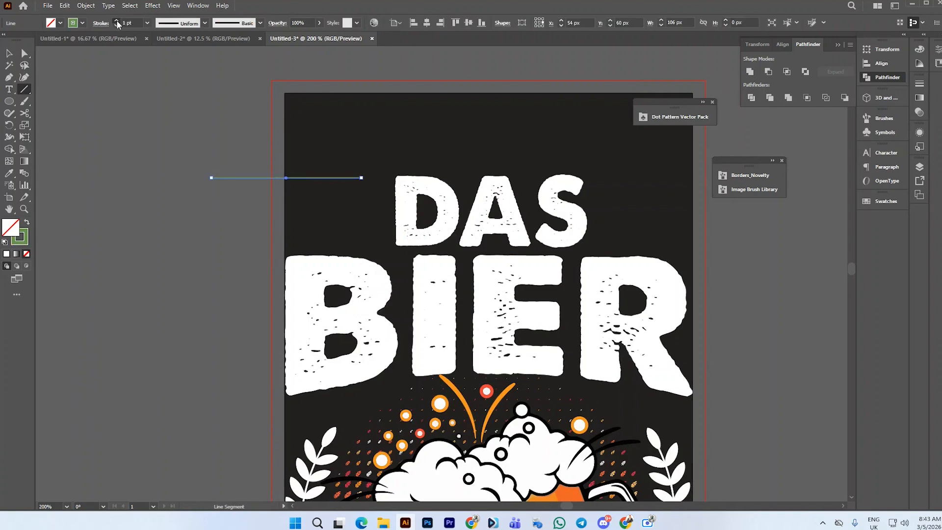
{"action": "left_click", "coordinate": [81, 23]}
{"action": "left_click", "coordinate": [13, 41]}
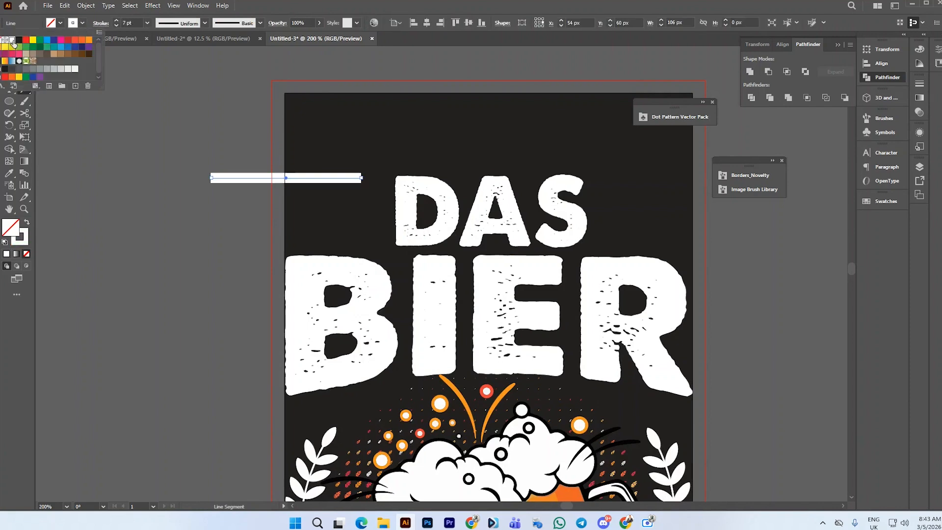
{"action": "left_click", "coordinate": [164, 106]}
Move the white line and shorten it to about 77 px, spanning from the artboard's left edge to the D of DAS
{"action": "left_click", "coordinate": [9, 53]}
{"action": "left_click", "coordinate": [294, 164]}
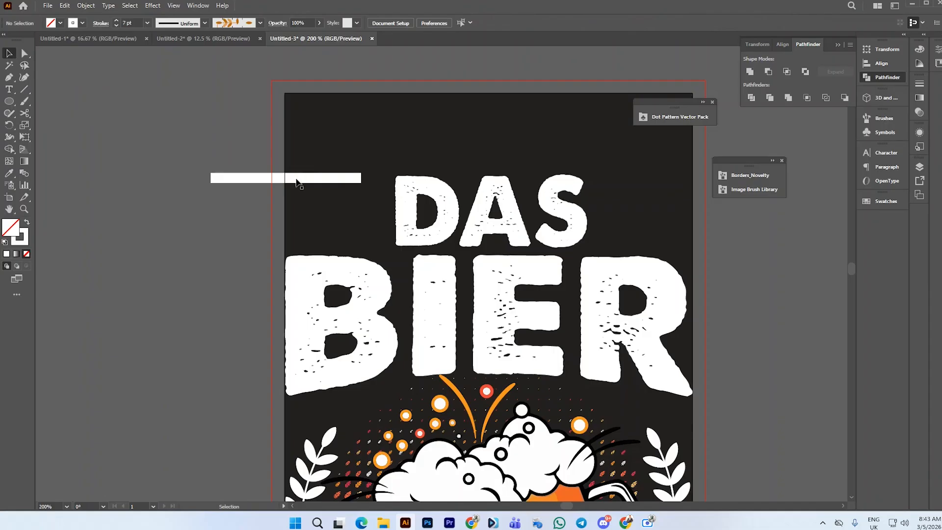
{"action": "left_click_drag", "start_coordinate": [296, 179], "coordinate": [351, 185]}
{"action": "scroll", "coordinate": [287, 182], "scroll_direction": "up", "scroll_amount": 2}
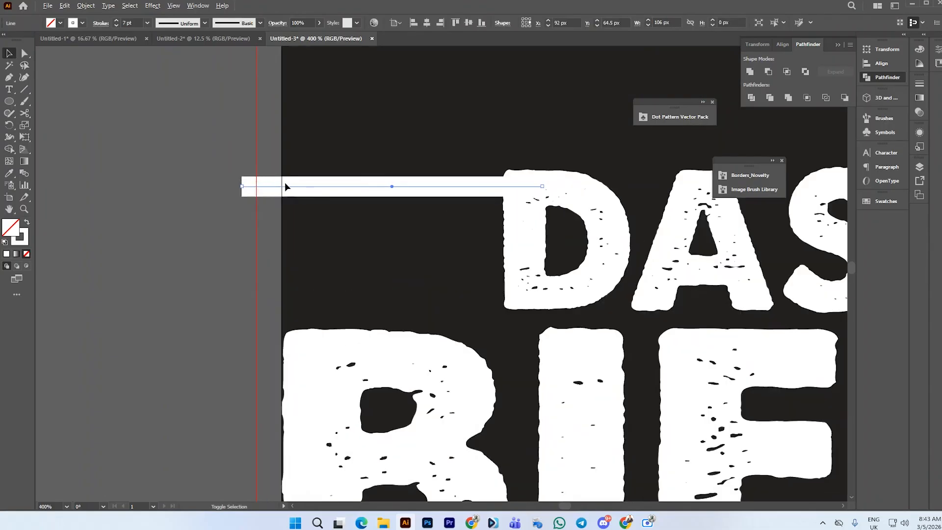
{"action": "left_click_drag", "start_coordinate": [242, 186], "coordinate": [280, 184]}
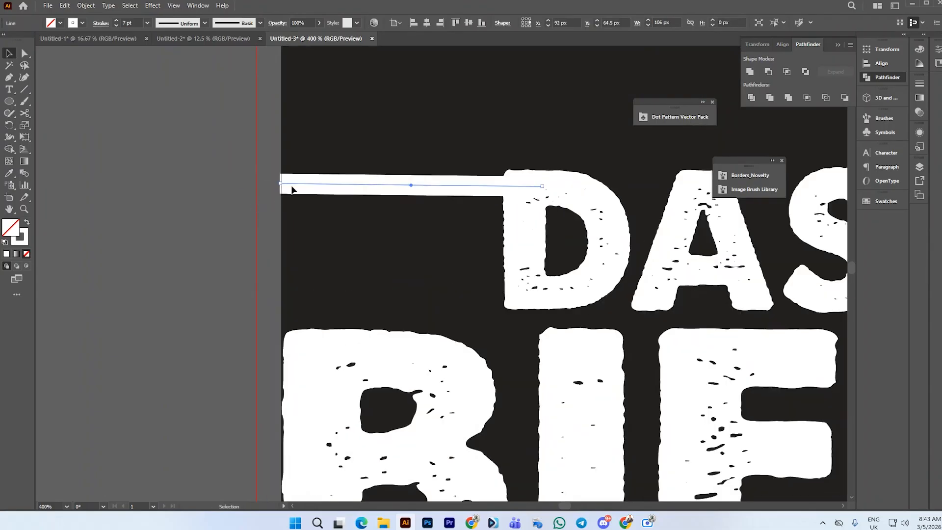
{"action": "scroll", "coordinate": [517, 193], "scroll_direction": "up", "scroll_amount": 1}
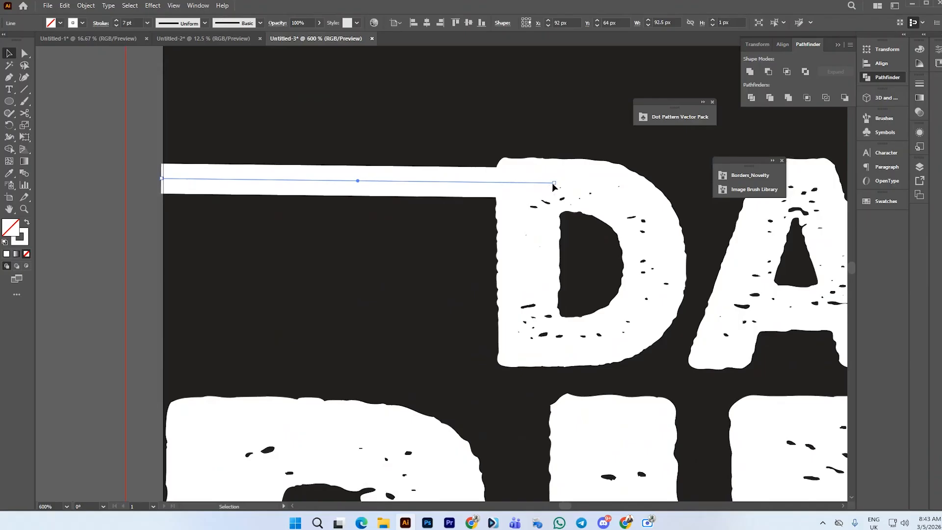
{"action": "left_click_drag", "start_coordinate": [555, 182], "coordinate": [490, 179]}
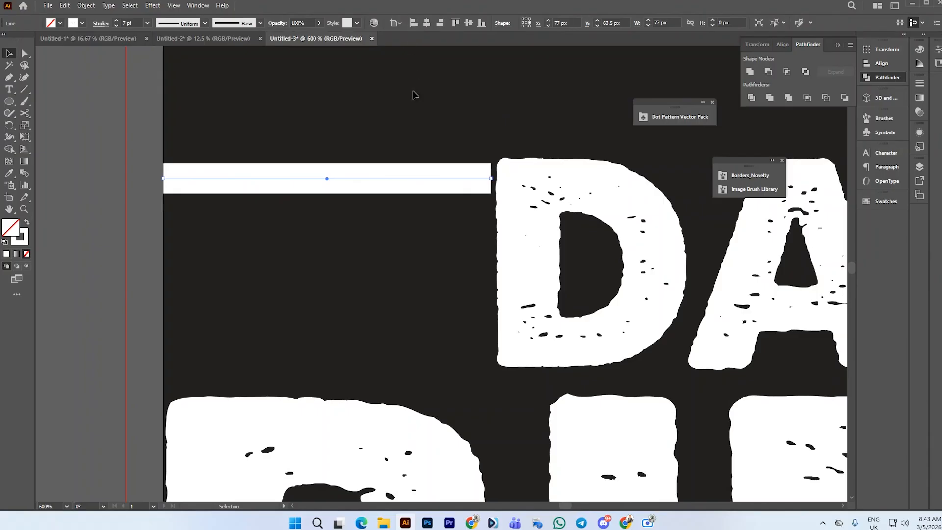
{"action": "scroll", "coordinate": [413, 115], "scroll_direction": "down", "scroll_amount": 3}
{"action": "left_click", "coordinate": [231, 120]}
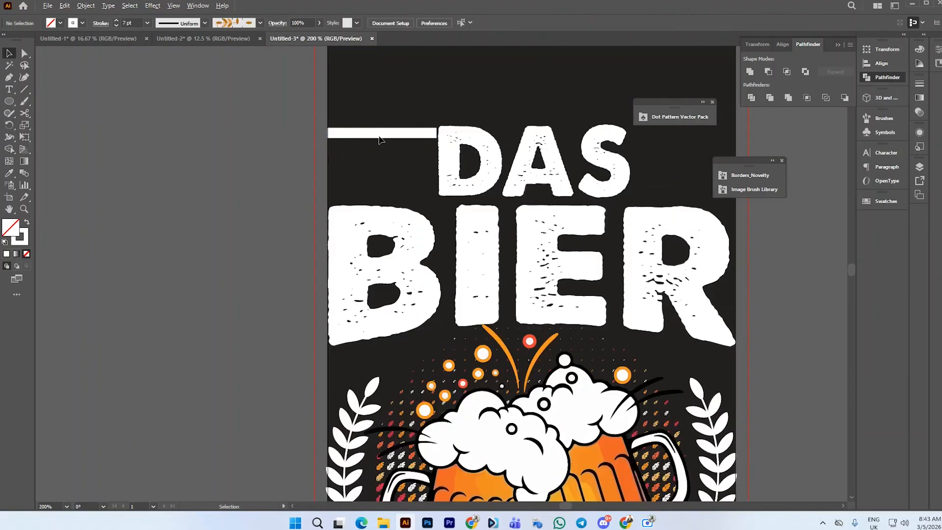
Duplicate the line straight down to the base of DAS and apply the tapered triangular width profile to both lines
{"action": "left_click", "coordinate": [387, 131]}
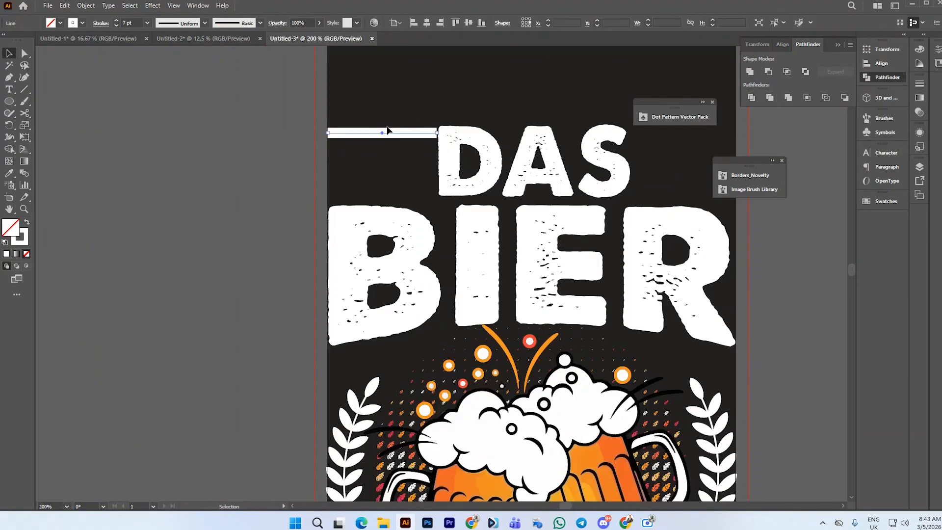
{"action": "left_click_drag", "start_coordinate": [383, 137], "coordinate": [383, 189]}
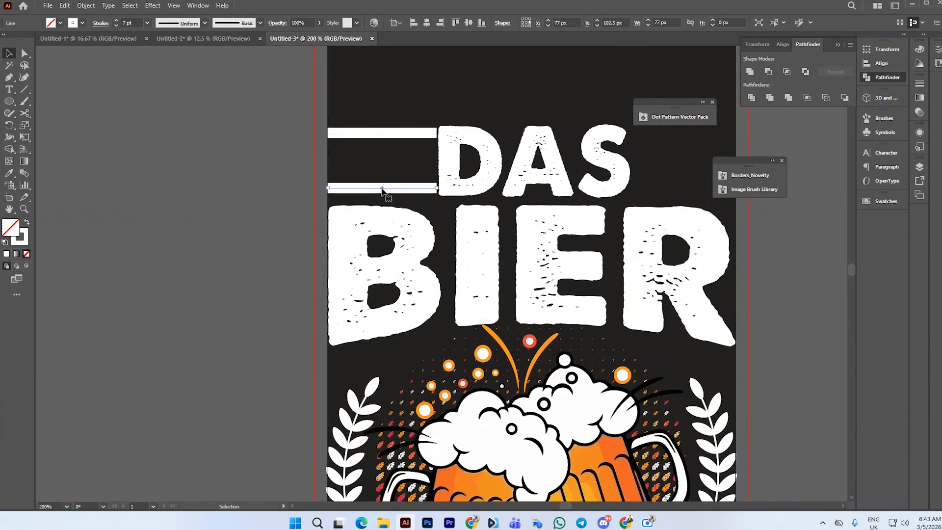
{"action": "left_click", "coordinate": [377, 134], "text": "shift"}
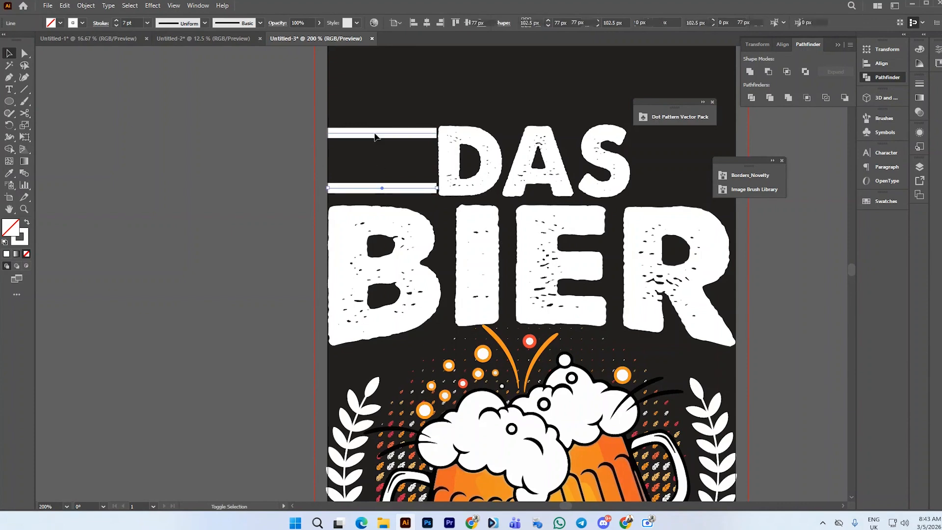
{"action": "left_click", "coordinate": [206, 23]}
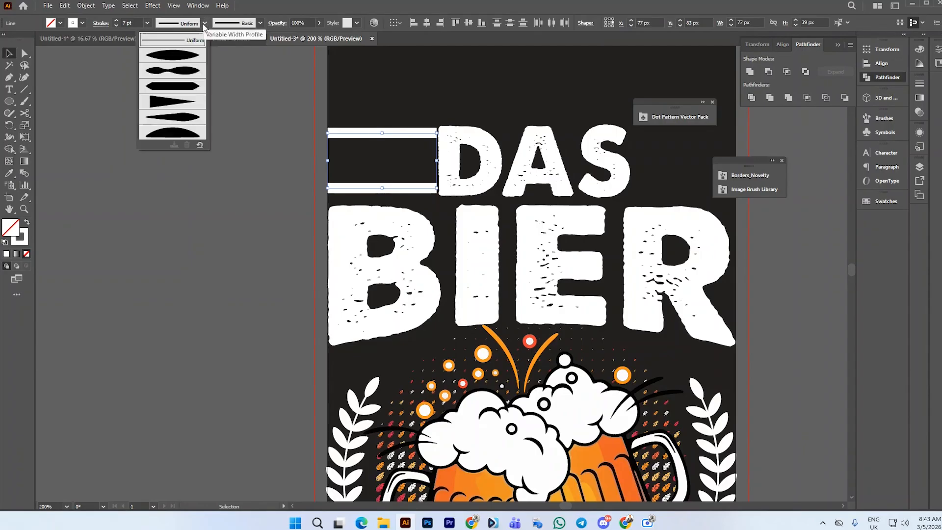
{"action": "left_click", "coordinate": [195, 69]}
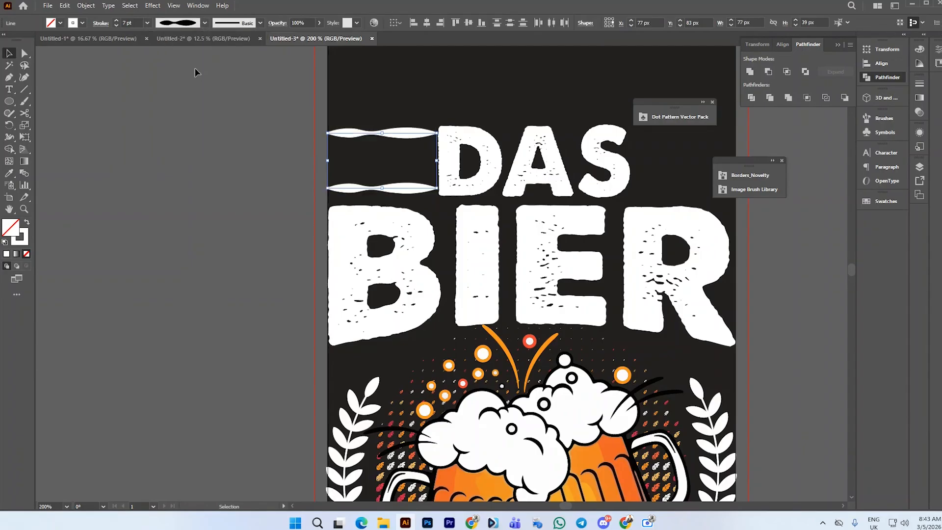
{"action": "left_click", "coordinate": [205, 23]}
{"action": "left_click", "coordinate": [184, 124]}
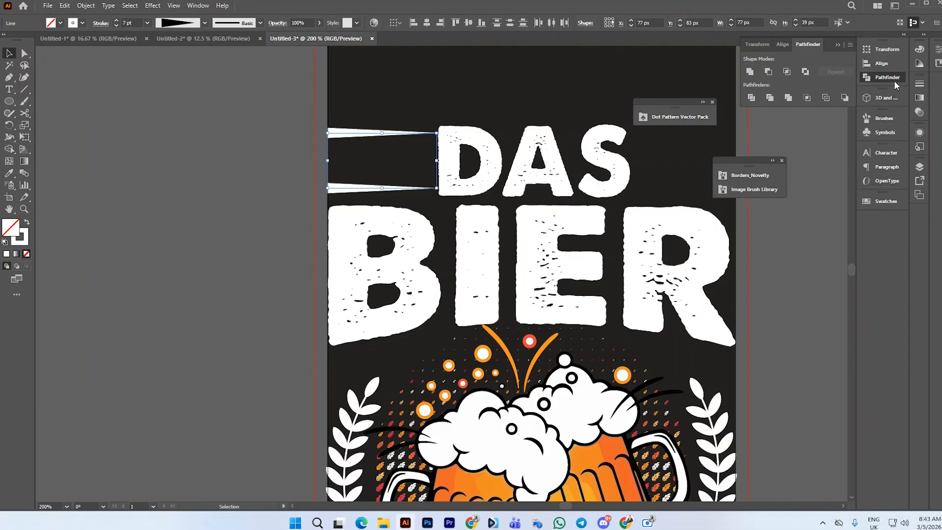
Flip the width profile of both lines along their length so the thick ends face DAS
{"action": "left_click", "coordinate": [935, 53]}
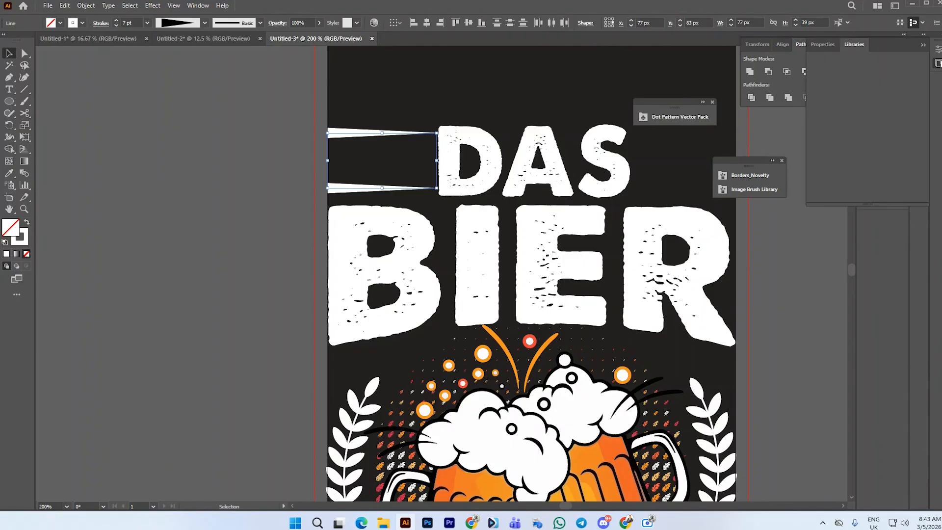
{"action": "left_click", "coordinate": [824, 44]}
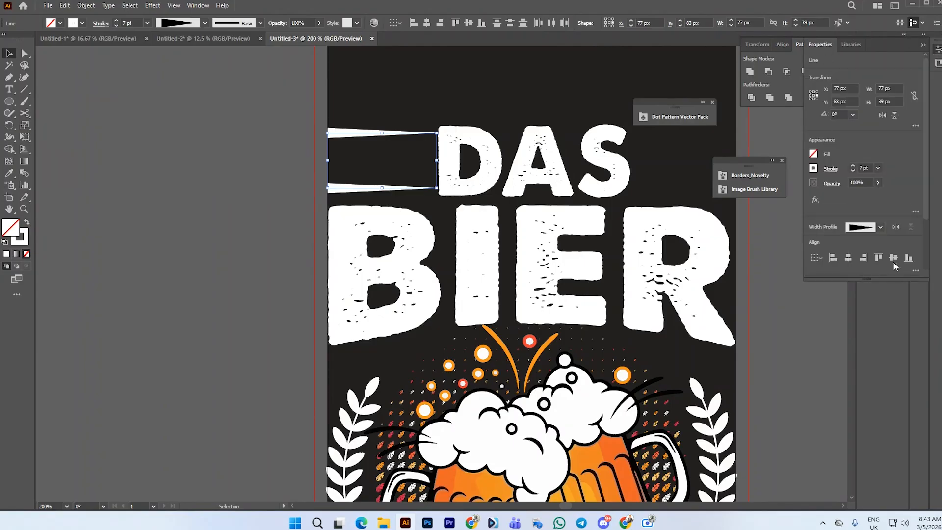
{"action": "left_click", "coordinate": [897, 227]}
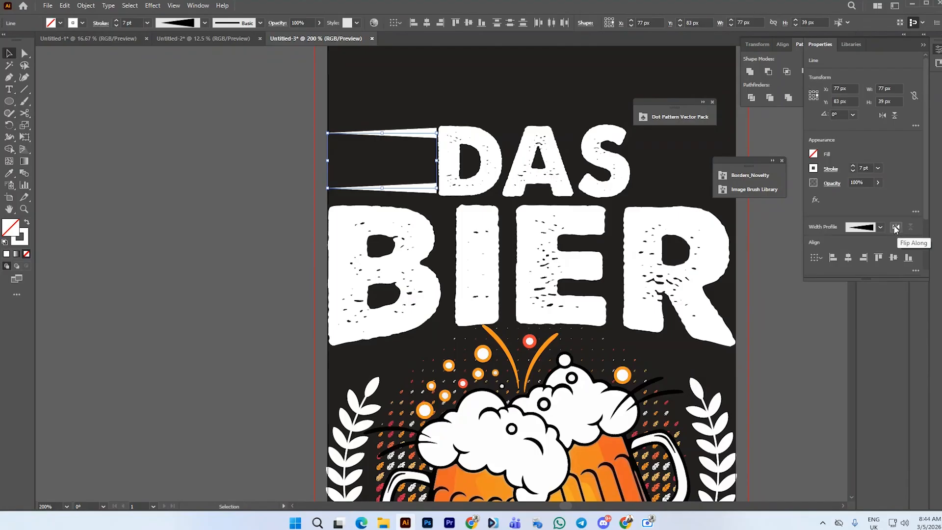
{"action": "scroll", "coordinate": [423, 168], "scroll_direction": "up", "scroll_amount": 3, "text": "alt"}
{"action": "scroll", "coordinate": [423, 168], "scroll_direction": "down", "scroll_amount": 3, "text": "alt"}
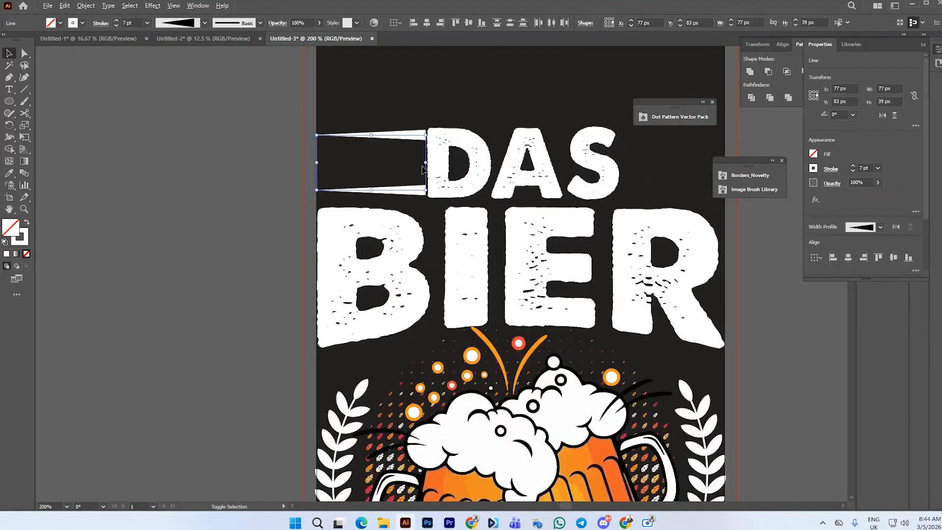
Narrow the pair of tapered lines to about 72 px, leaving a gap before DAS, and reduce their stroke to 4 pt
{"action": "left_click_drag", "start_coordinate": [425, 163], "coordinate": [419, 163]}
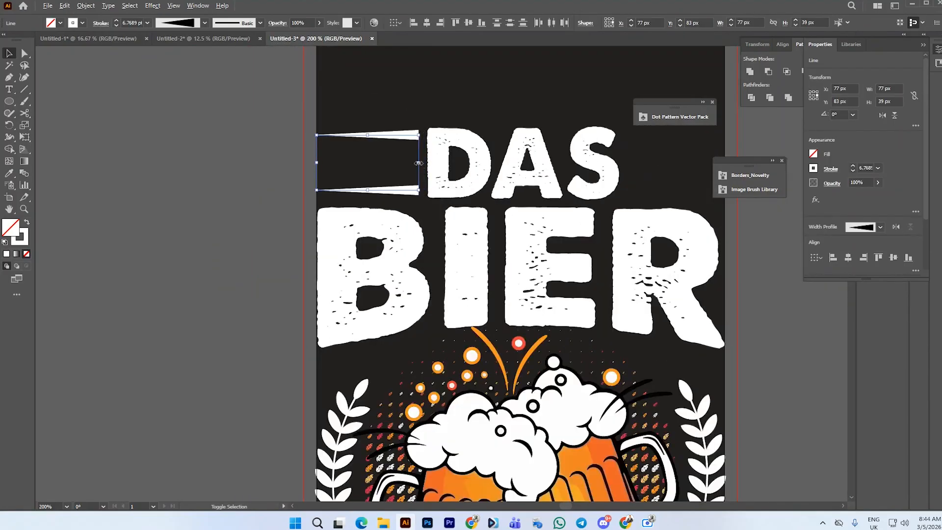
{"action": "scroll", "coordinate": [418, 162], "scroll_direction": "down", "scroll_amount": 2, "text": "alt"}
{"action": "scroll", "coordinate": [405, 154], "scroll_direction": "up", "scroll_amount": 1}
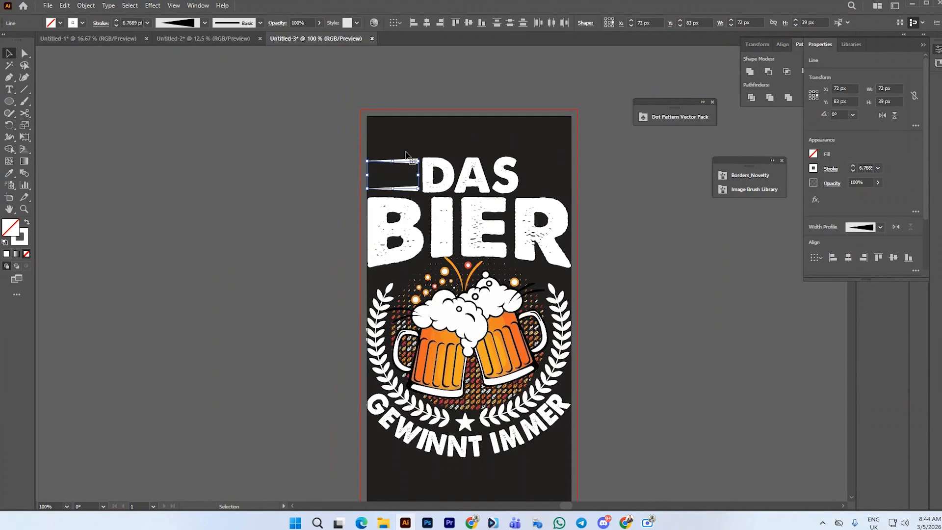
{"action": "scroll", "coordinate": [405, 154], "scroll_direction": "up", "scroll_amount": 1, "text": "alt"}
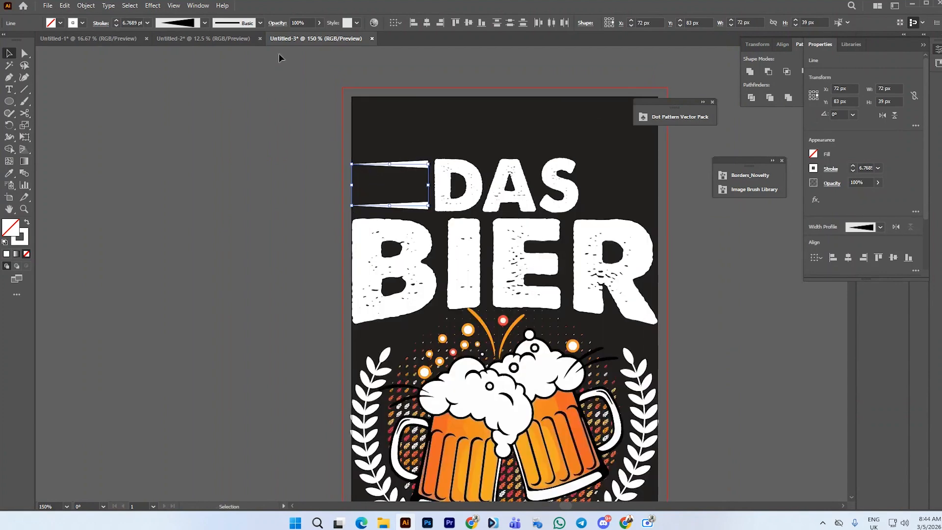
{"action": "left_click", "coordinate": [117, 26]}
{"action": "left_click", "coordinate": [116, 25]}
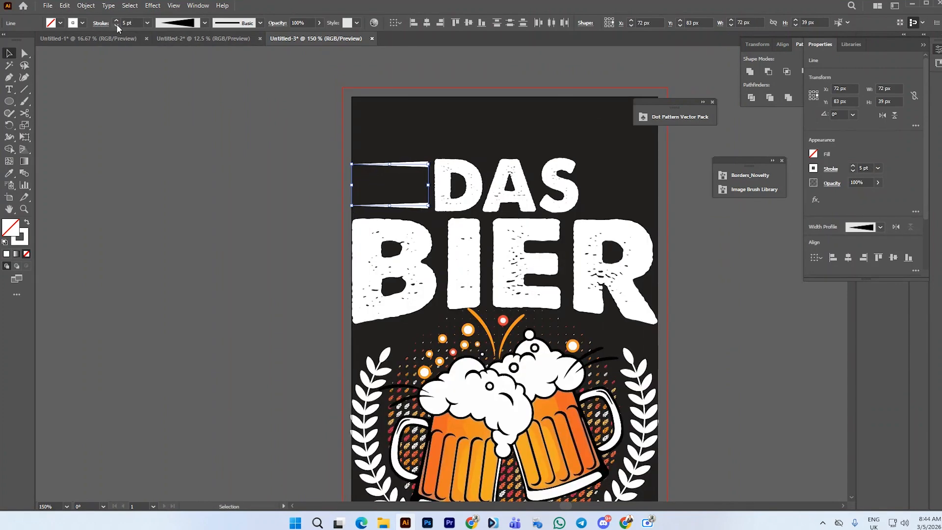
{"action": "left_click", "coordinate": [117, 25]}
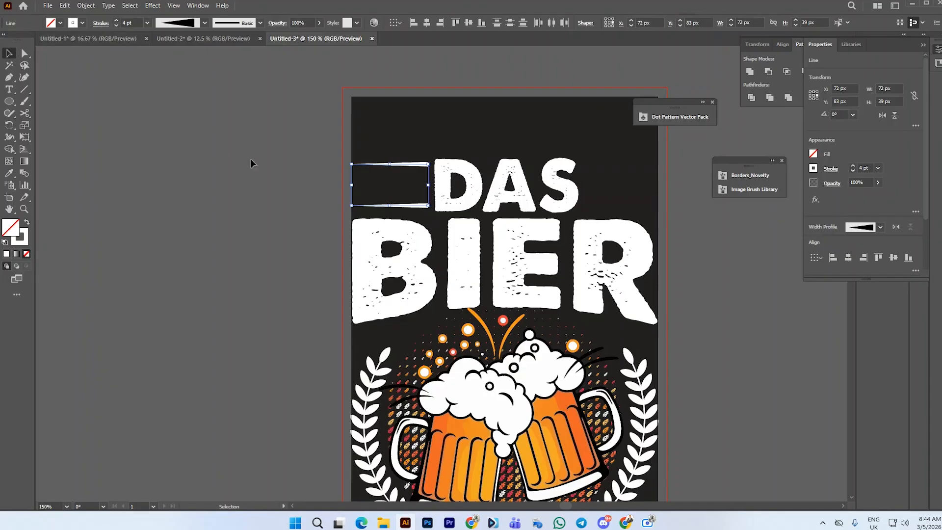
Fill the gap between the two tapered lines with four copies of the upper line, repeated downward at equal spacing
{"action": "left_click", "coordinate": [401, 184]}
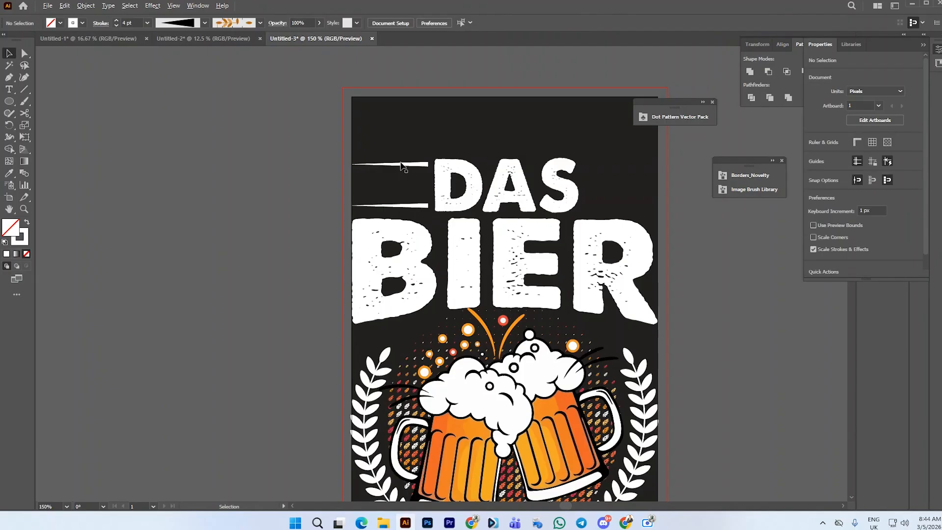
{"action": "left_click_drag", "start_coordinate": [401, 167], "coordinate": [402, 178]}
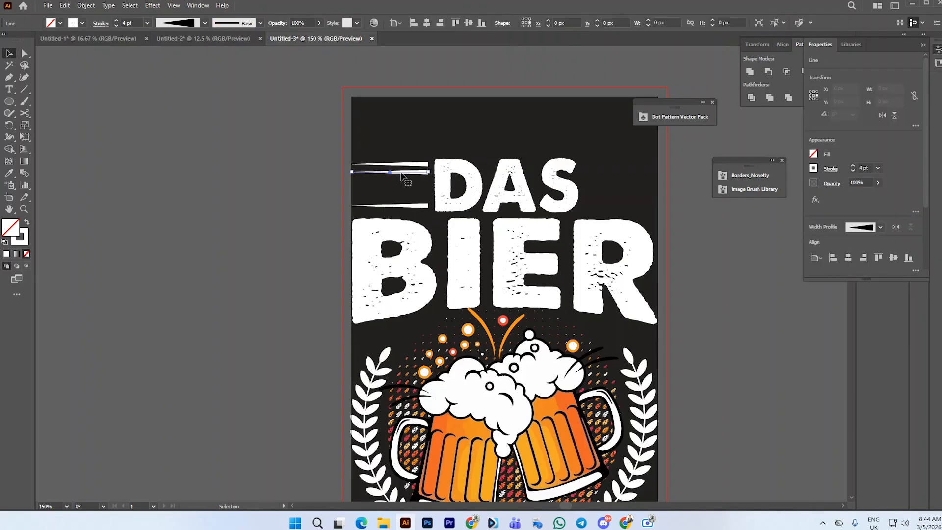
{"action": "key", "text": "ctrl+d"}
{"action": "key", "text": "ctrl+d"}
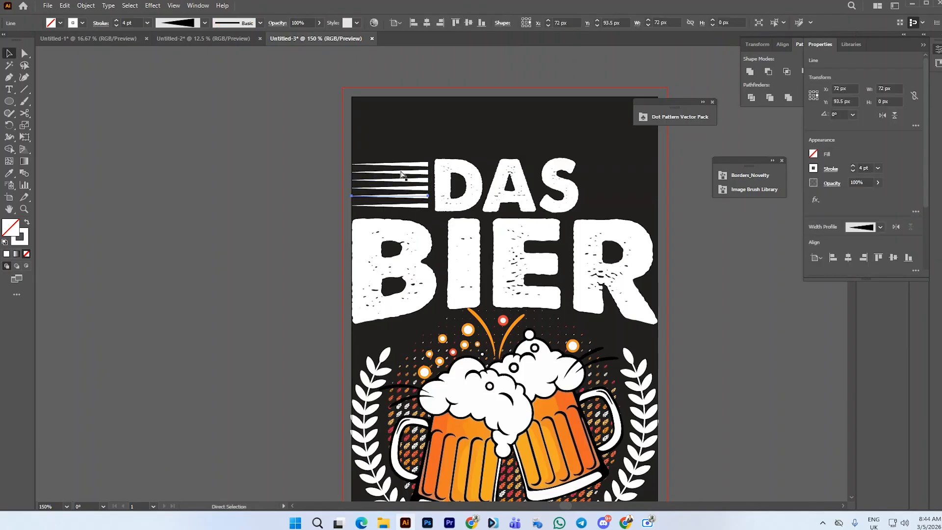
Distribute all six tapered lines evenly by their vertical centers
{"action": "left_click_drag", "start_coordinate": [401, 203], "coordinate": [404, 211]}
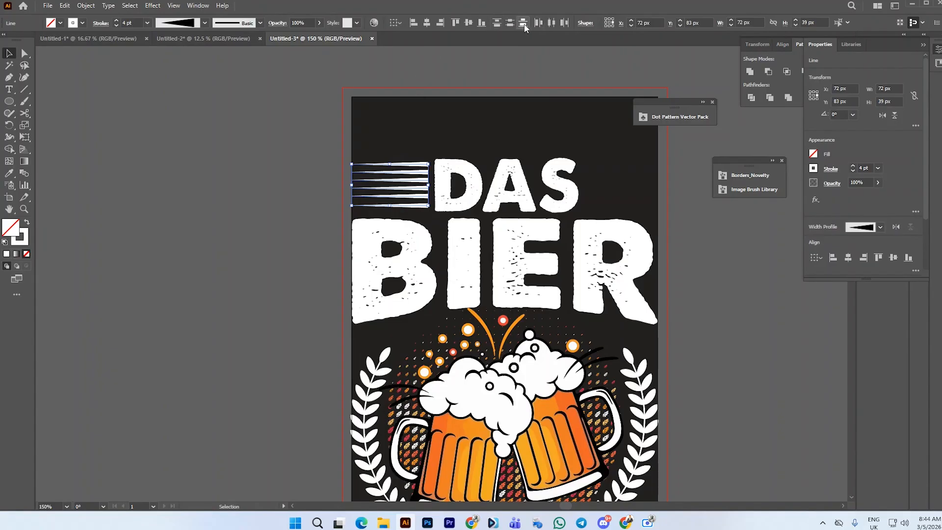
{"action": "left_click", "coordinate": [509, 25]}
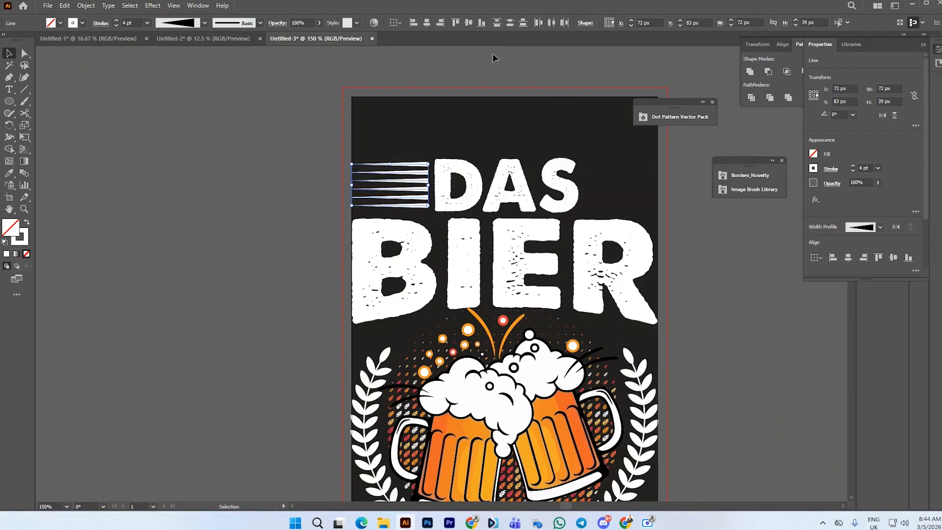
{"action": "left_click", "coordinate": [458, 90]}
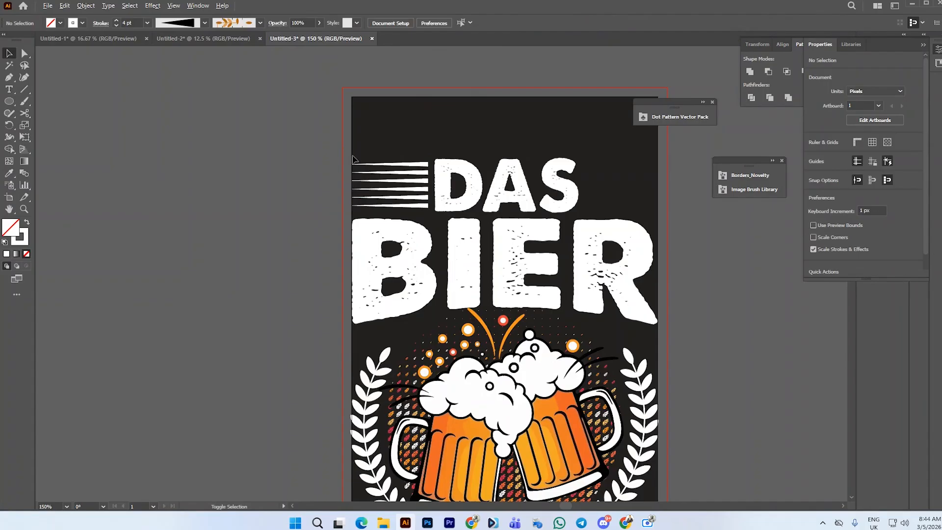
Group the six tapered lines beside DAS
{"action": "left_click_drag", "start_coordinate": [375, 156], "coordinate": [390, 214]}
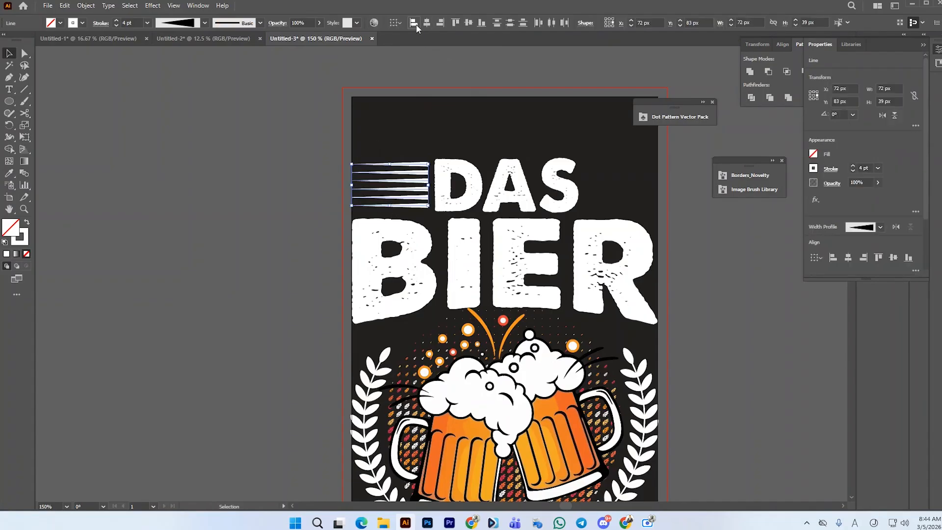
{"action": "scroll", "coordinate": [218, 178], "scroll_direction": "down", "scroll_amount": 1}
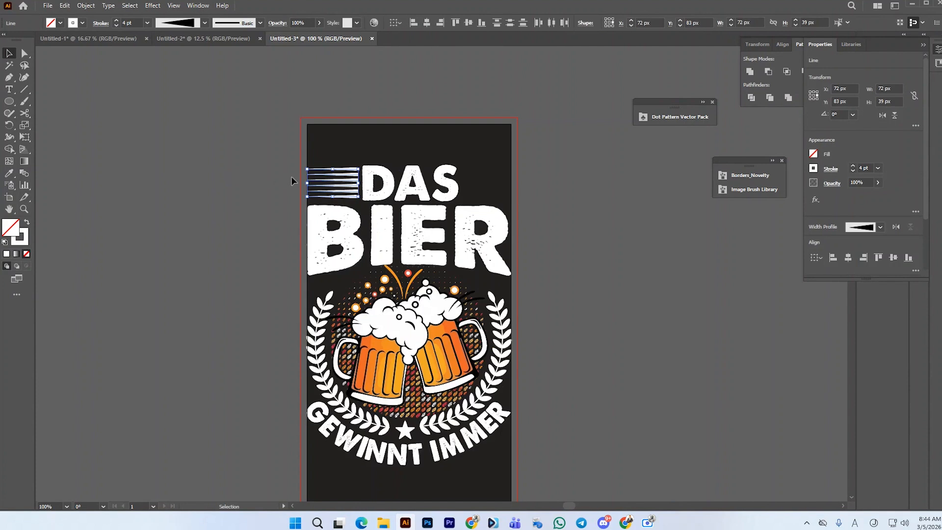
{"action": "key", "text": "ctrl+g"}
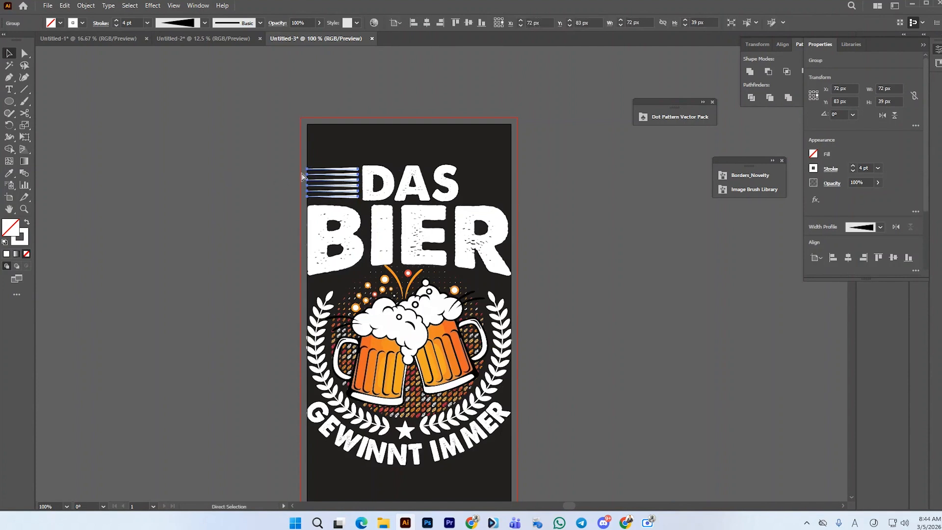
Reflect a copy of the tapered line group across the vertical axis and place it in the gap after DAS
{"action": "right_click", "coordinate": [323, 172]}
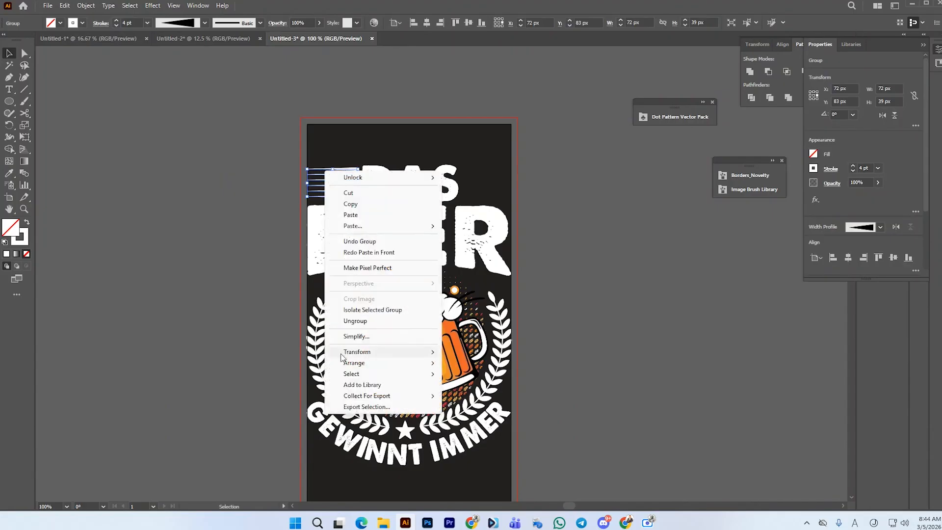
{"action": "mouse_move", "coordinate": [360, 353]}
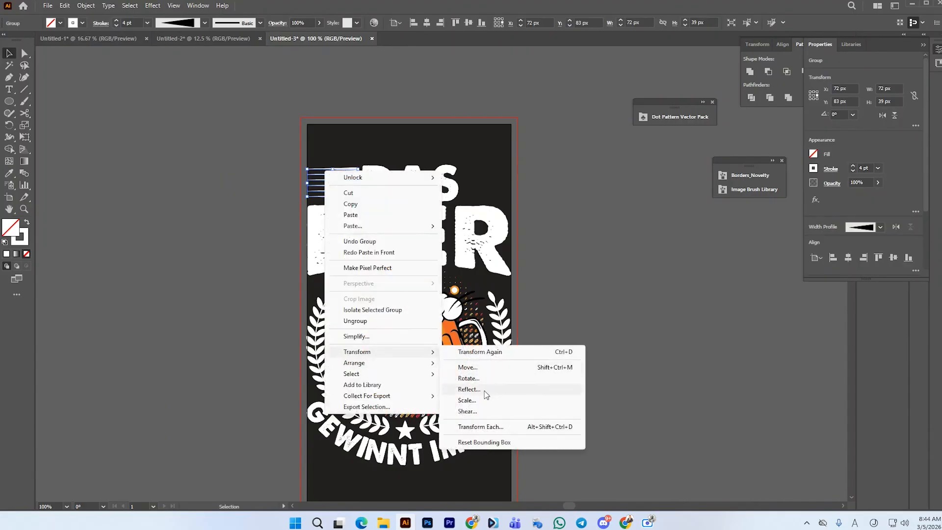
{"action": "left_click", "coordinate": [483, 390]}
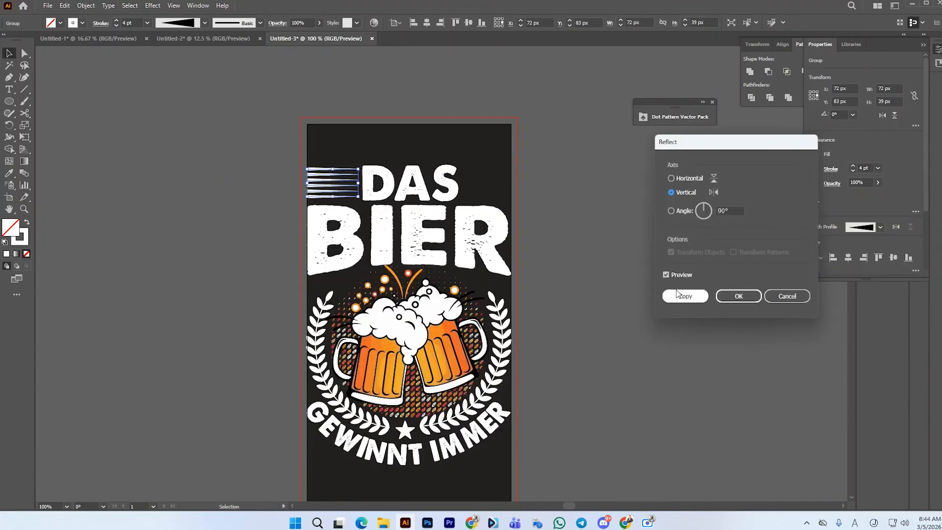
{"action": "left_click", "coordinate": [683, 297]}
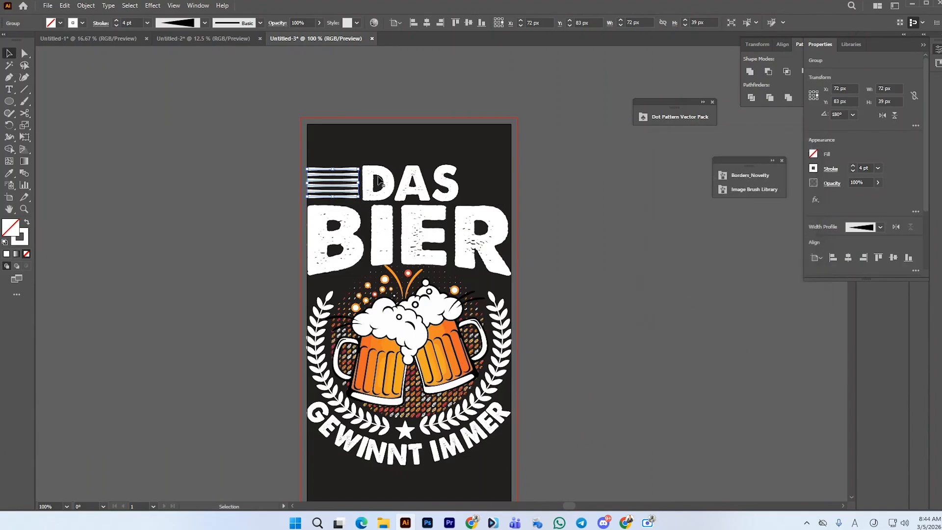
{"action": "left_click_drag", "start_coordinate": [349, 171], "coordinate": [508, 183]}
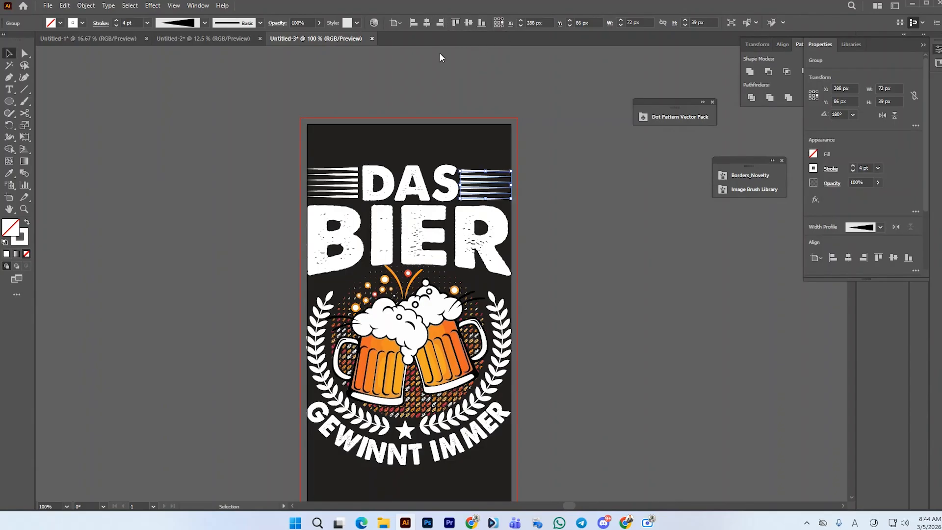
Align the two tapered line groups with each other by their vertical centers, and vertically center DAS with them
{"action": "left_click", "coordinate": [353, 174], "text": "shift"}
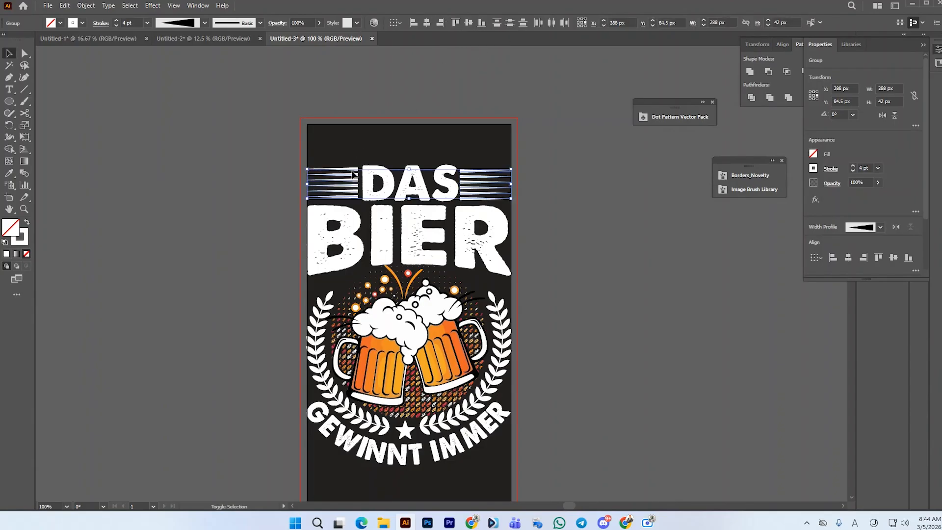
{"action": "left_click", "coordinate": [467, 23]}
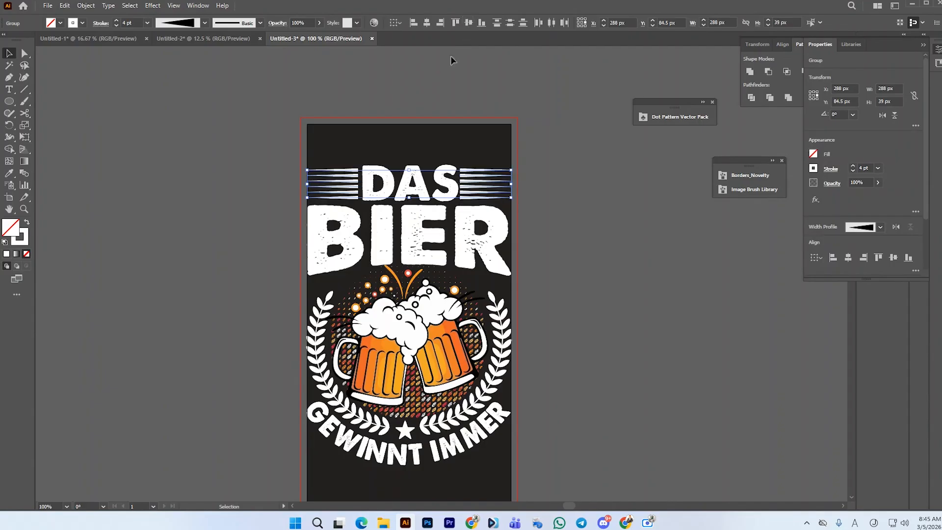
{"action": "scroll", "coordinate": [402, 158], "scroll_direction": "up", "scroll_amount": 1}
{"action": "left_click", "coordinate": [424, 196]}
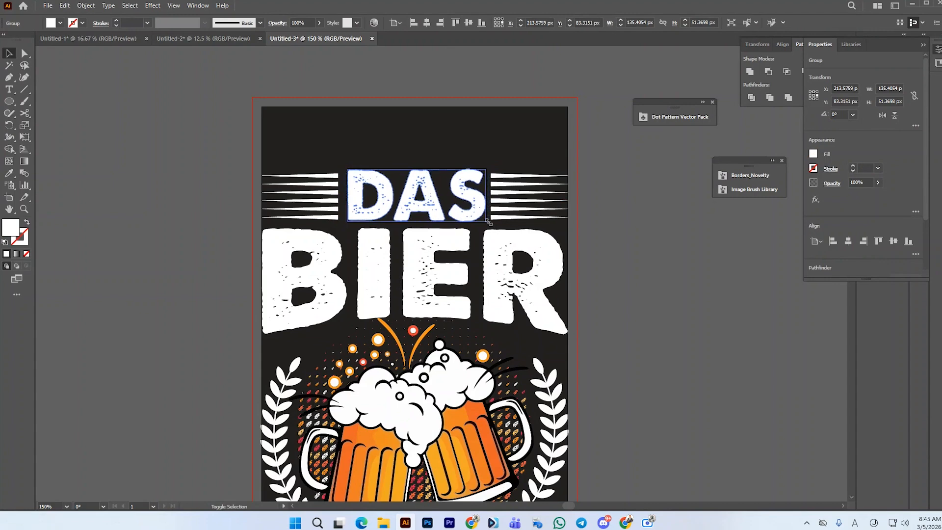
{"action": "left_click", "coordinate": [505, 201], "text": "shift"}
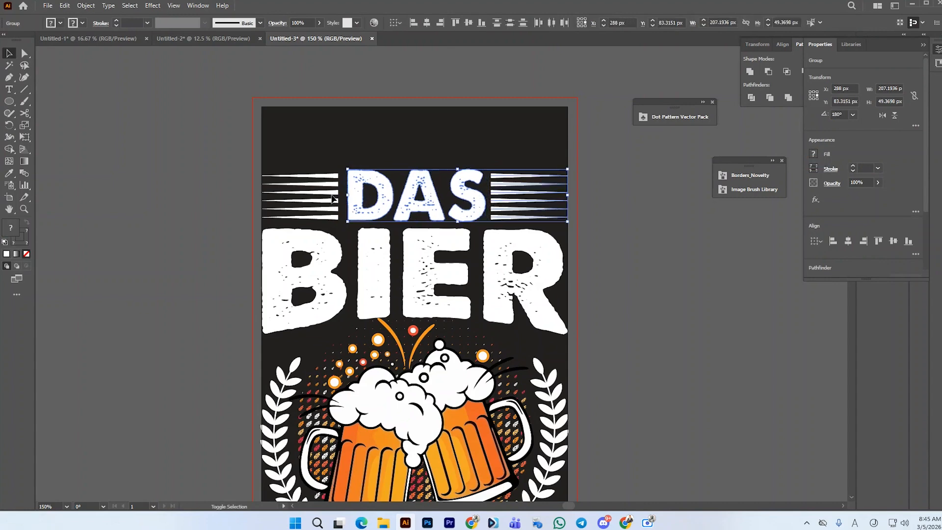
{"action": "left_click", "coordinate": [334, 190], "text": "shift"}
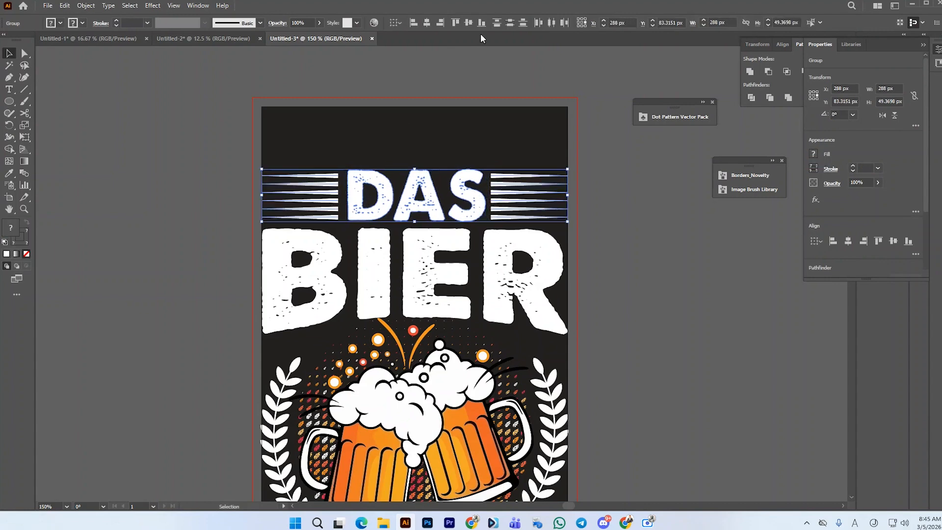
{"action": "left_click", "coordinate": [469, 22]}
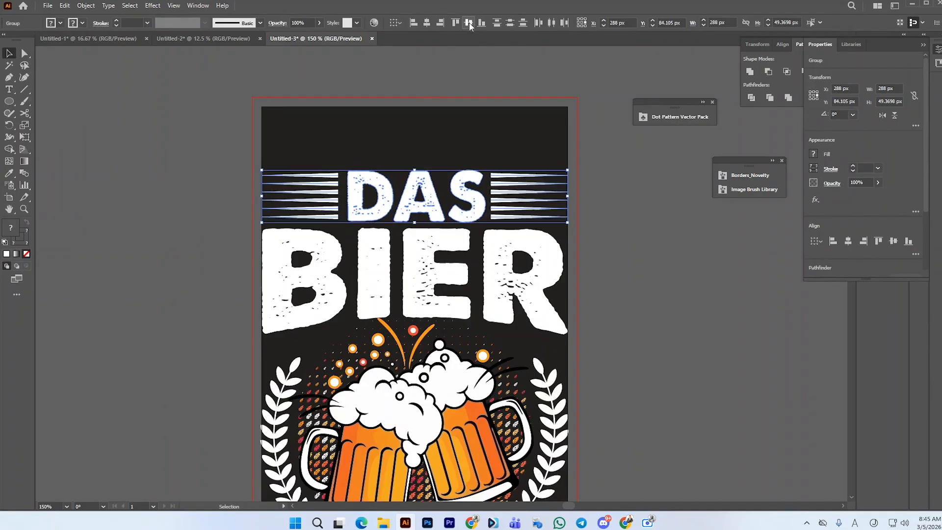
{"action": "left_click", "coordinate": [452, 121]}
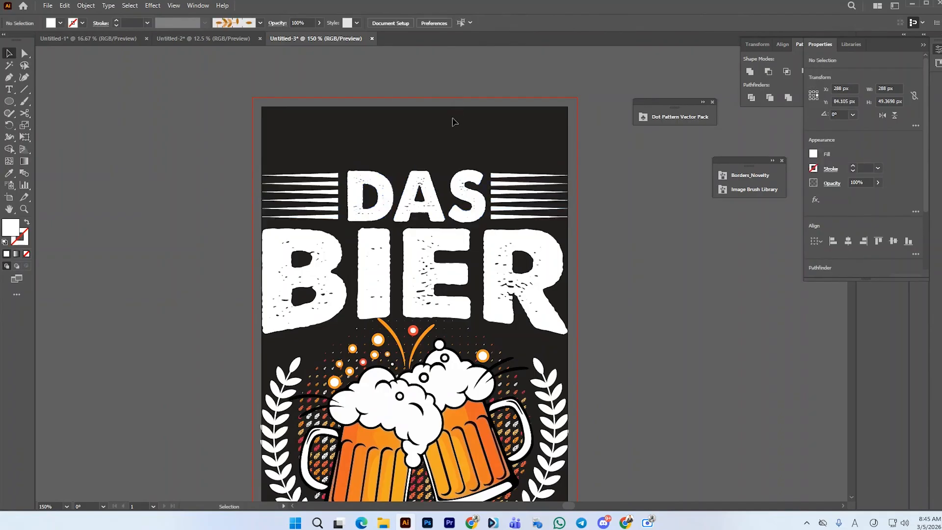
Expand the tapered lines on both sides of DAS into filled shapes and group the two sets together
{"action": "left_click", "coordinate": [506, 200]}
{"action": "left_click", "coordinate": [339, 200], "text": "shift"}
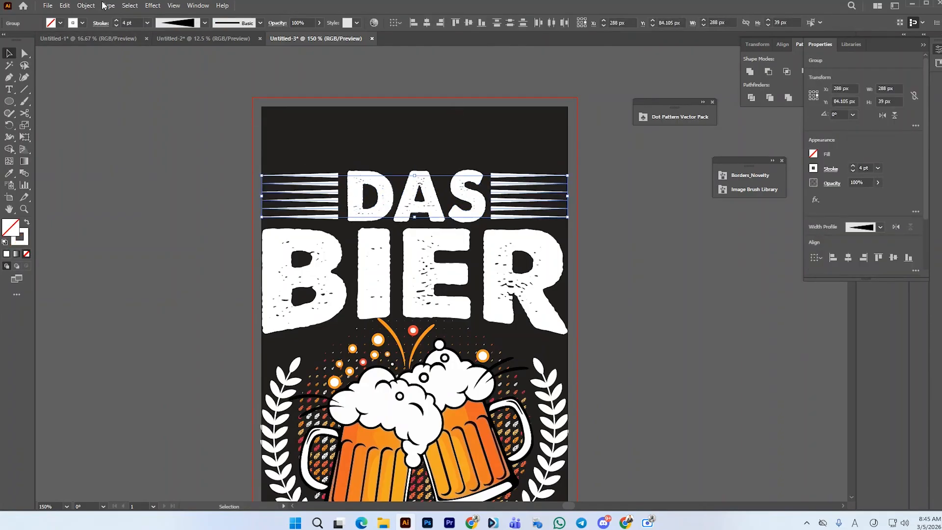
{"action": "left_click", "coordinate": [86, 6]}
{"action": "left_click", "coordinate": [122, 147]}
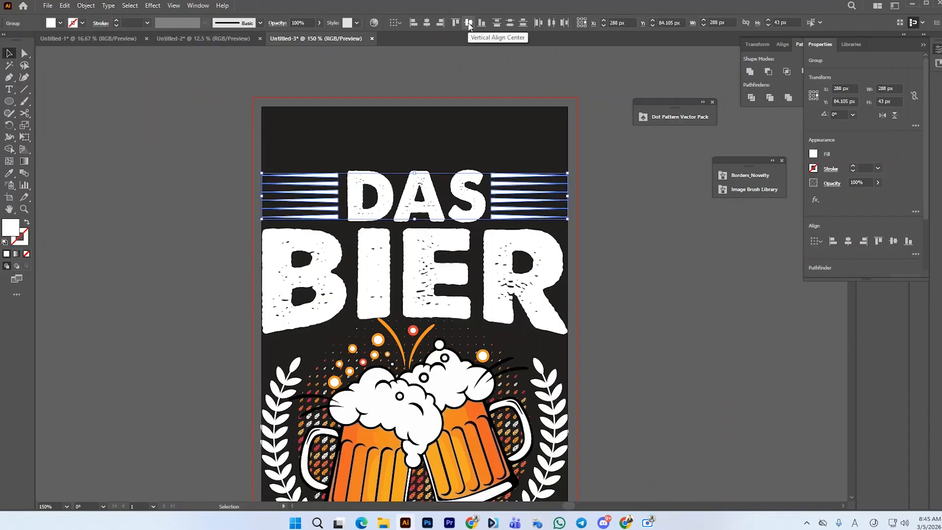
{"action": "key", "text": "a"}
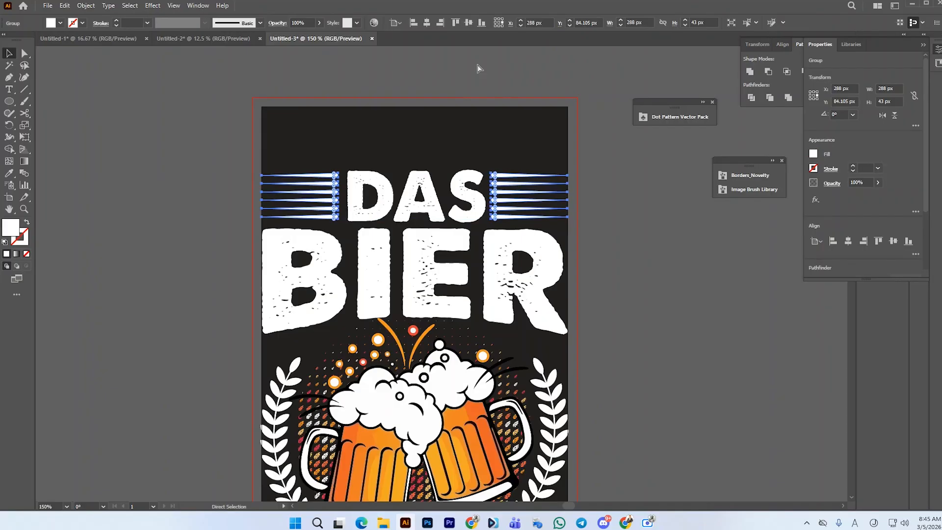
{"action": "key", "text": "v"}
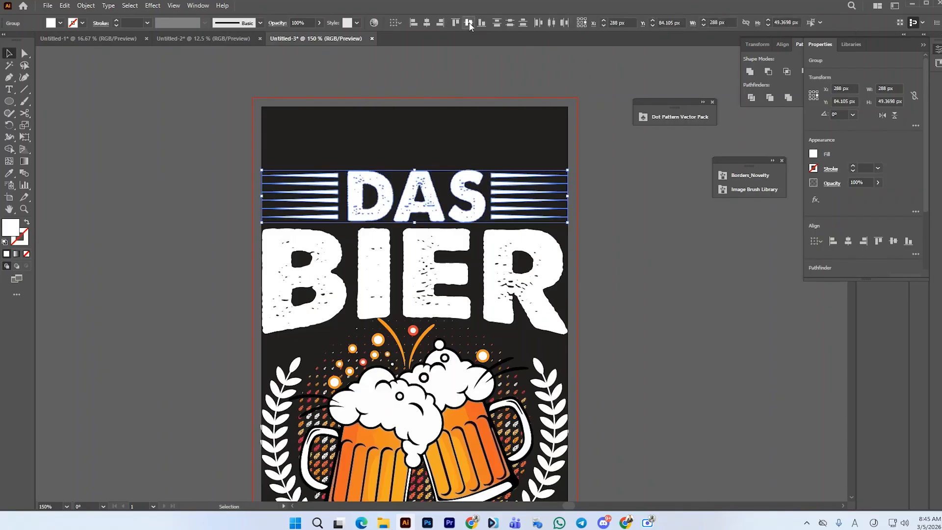
{"action": "left_click", "coordinate": [437, 119]}
Center DAS horizontally between the tapered lines, and center the grouped row horizontally on the artboard
{"action": "left_click", "coordinate": [460, 194]}
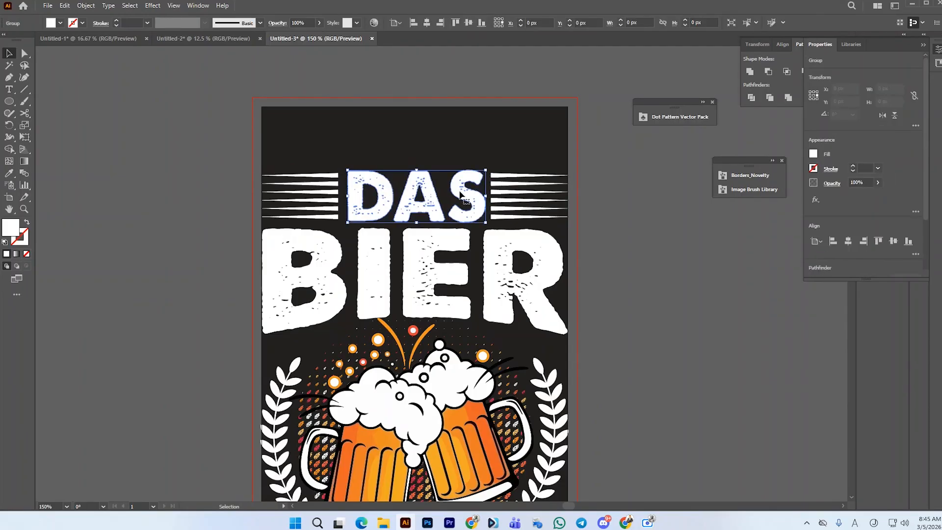
{"action": "left_click", "coordinate": [527, 196], "text": "shift"}
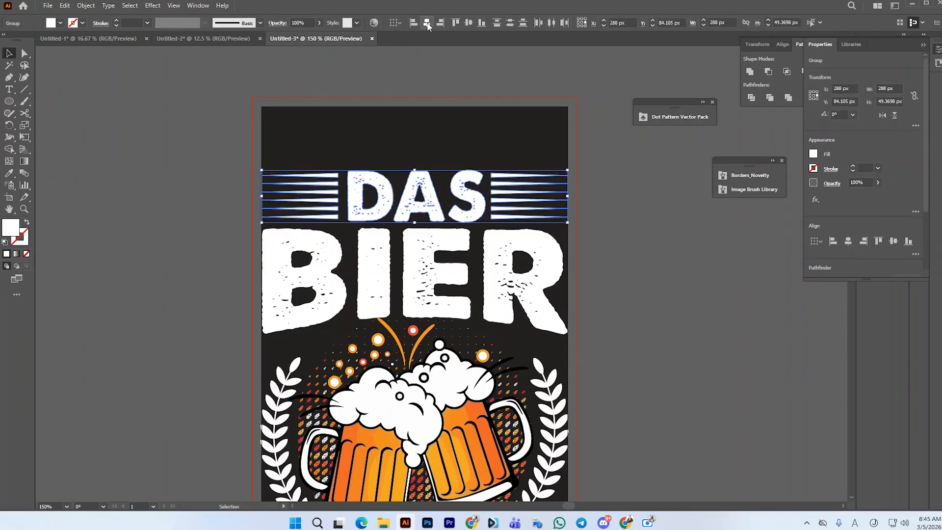
{"action": "left_click", "coordinate": [427, 22]}
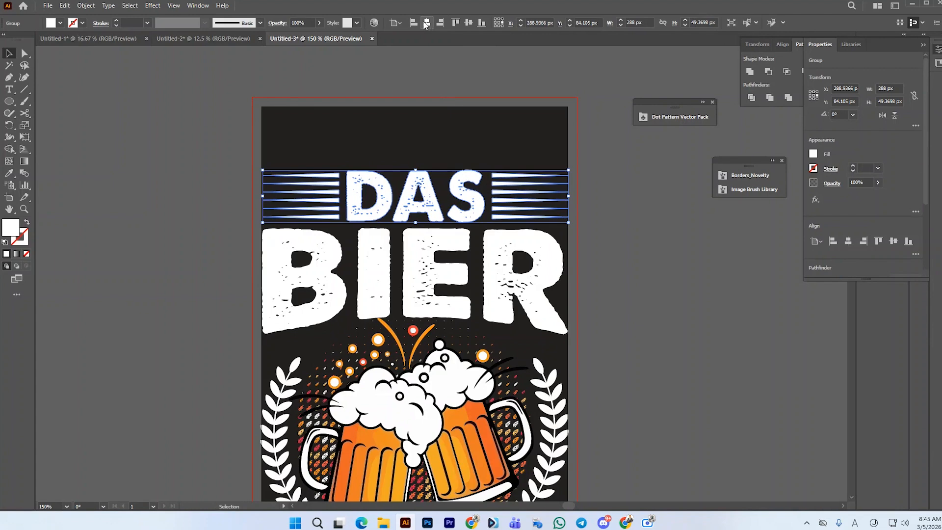
{"action": "left_click", "coordinate": [425, 24]}
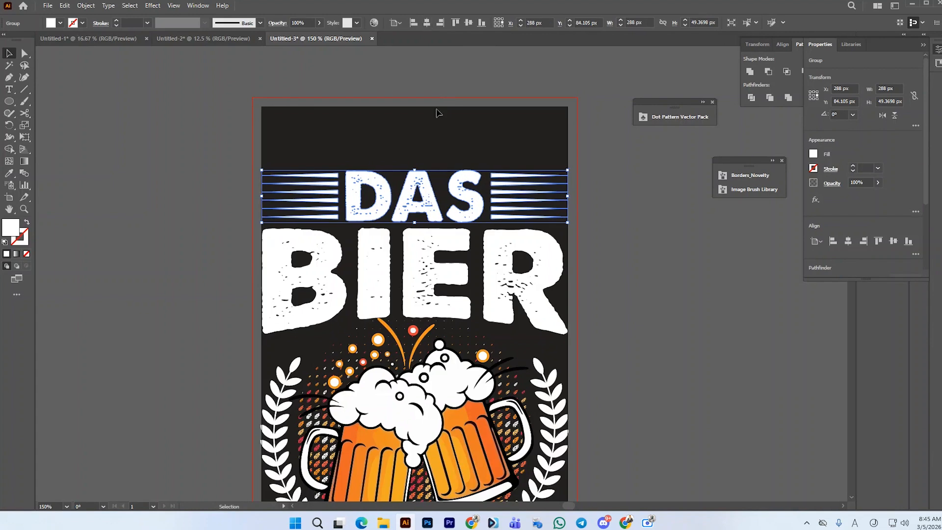
Ungroup the row of DAS and its tapered lines
{"action": "right_click", "coordinate": [410, 134]}
{"action": "left_click", "coordinate": [447, 281]}
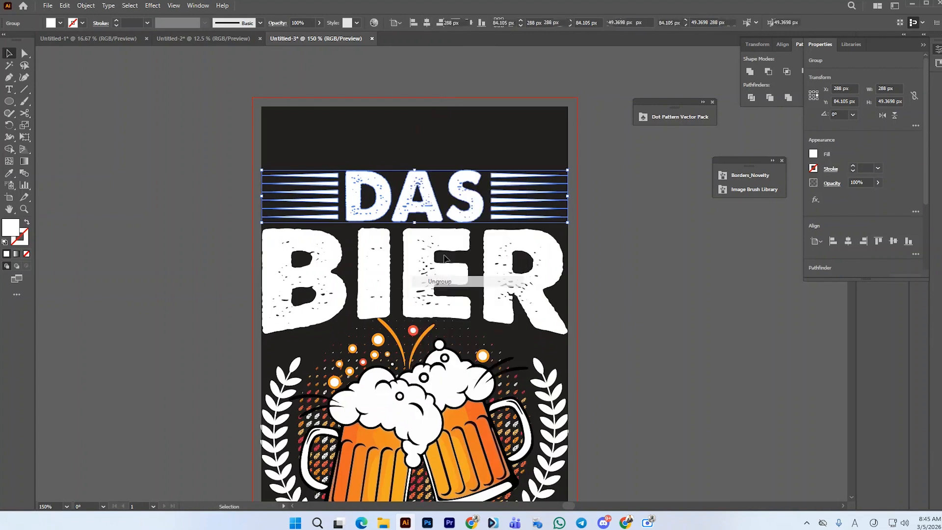
{"action": "left_click", "coordinate": [418, 140]}
Recolor BIER with the yellow-orange sampled from the beer in the mug using the Eyedropper
{"action": "scroll", "coordinate": [419, 143], "scroll_direction": "down", "scroll_amount": 2}
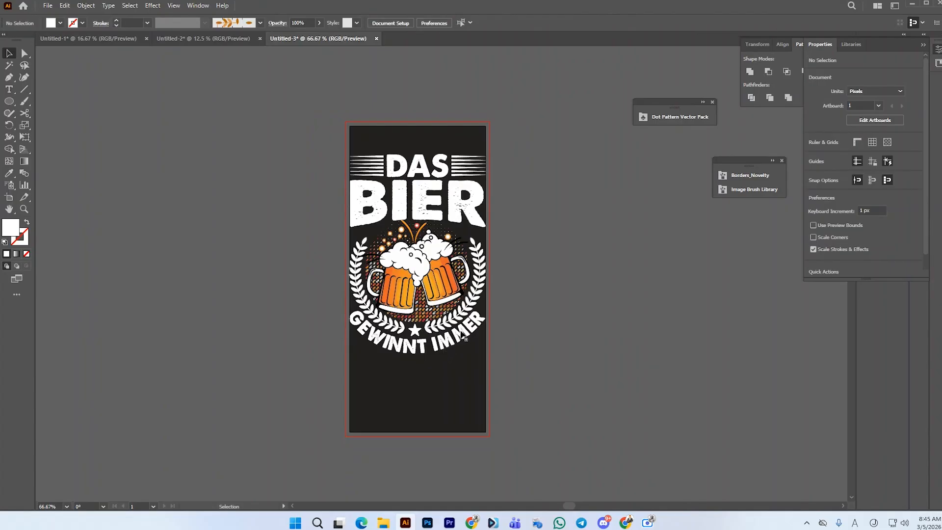
{"action": "scroll", "coordinate": [432, 261], "scroll_direction": "up", "scroll_amount": 1}
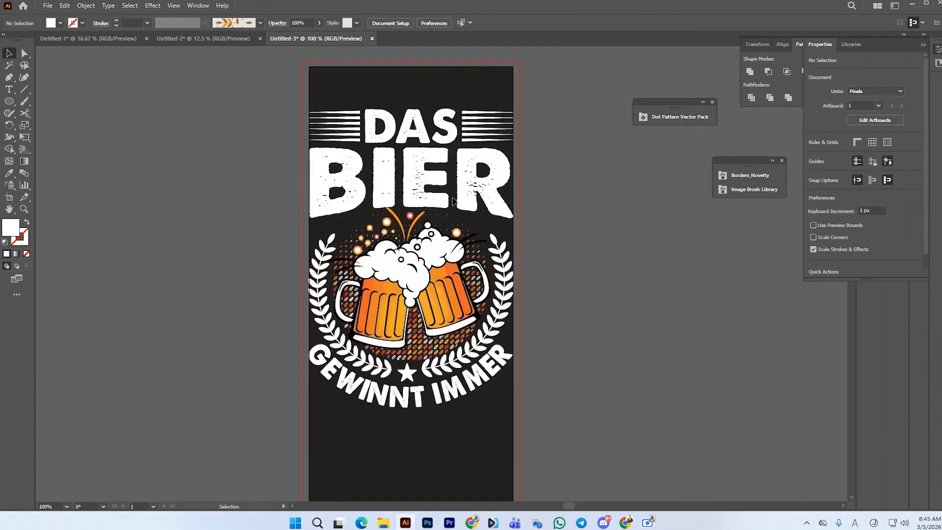
{"action": "left_click", "coordinate": [375, 185]}
{"action": "left_click", "coordinate": [9, 174]}
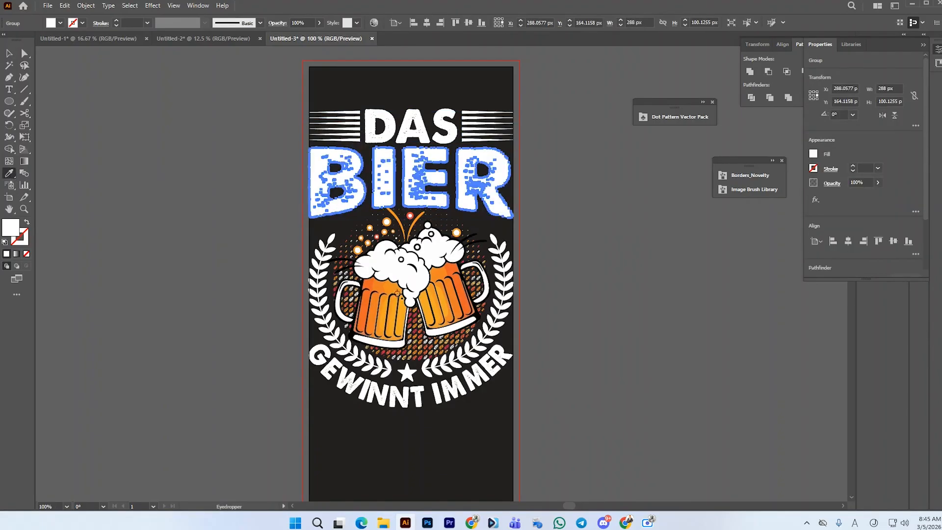
{"action": "left_click", "coordinate": [392, 292]}
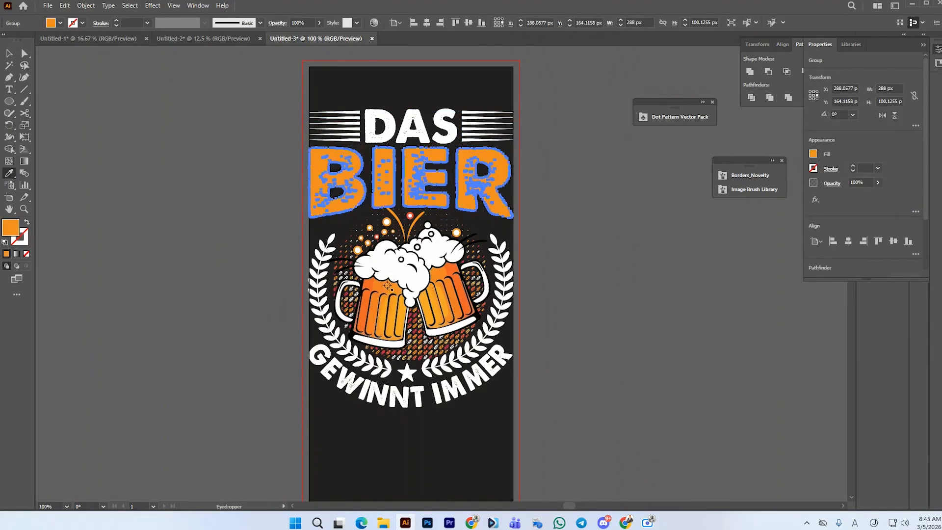
{"action": "left_click", "coordinate": [401, 314]}
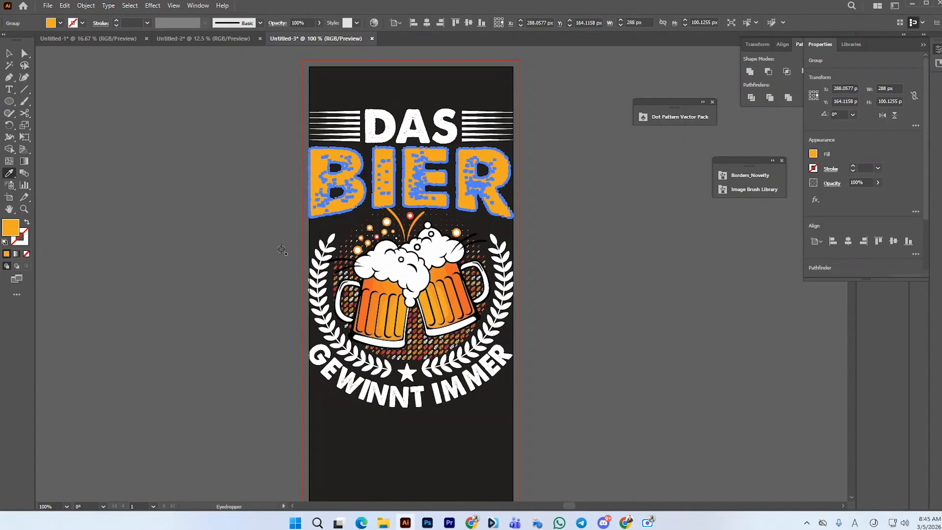
{"action": "left_click", "coordinate": [9, 53]}
{"action": "left_click", "coordinate": [148, 125]}
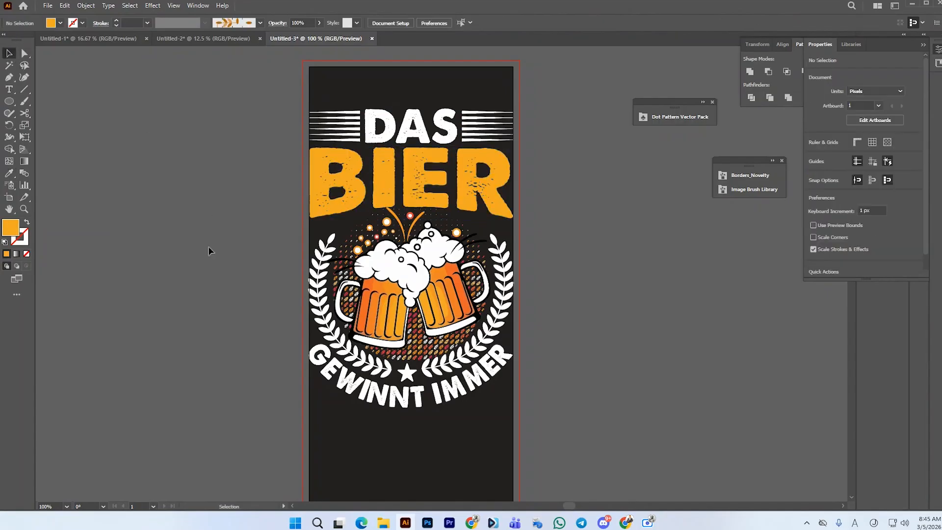
Recolor DAS with the darker red-orange sampled from the upper part of the second mug's beer
{"action": "left_click", "coordinate": [396, 409]}
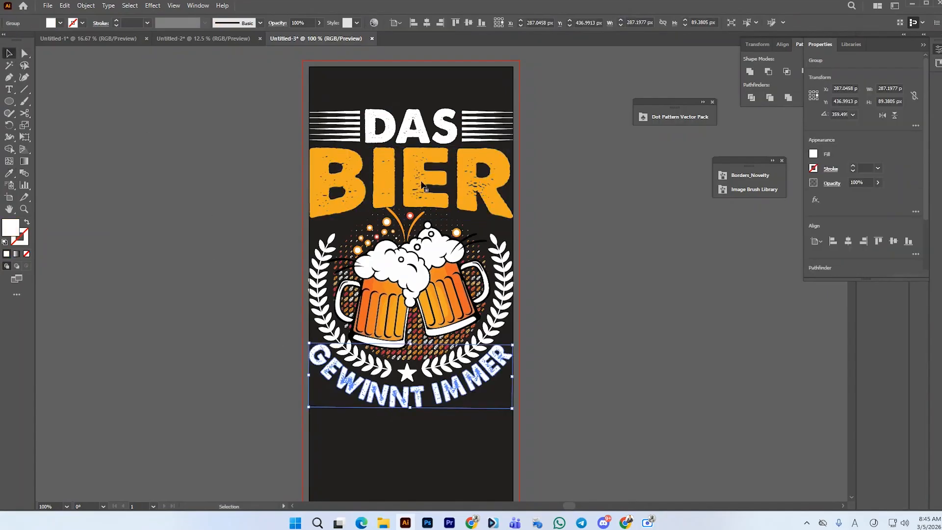
{"action": "left_click", "coordinate": [424, 141]}
{"action": "left_click", "coordinate": [10, 174]}
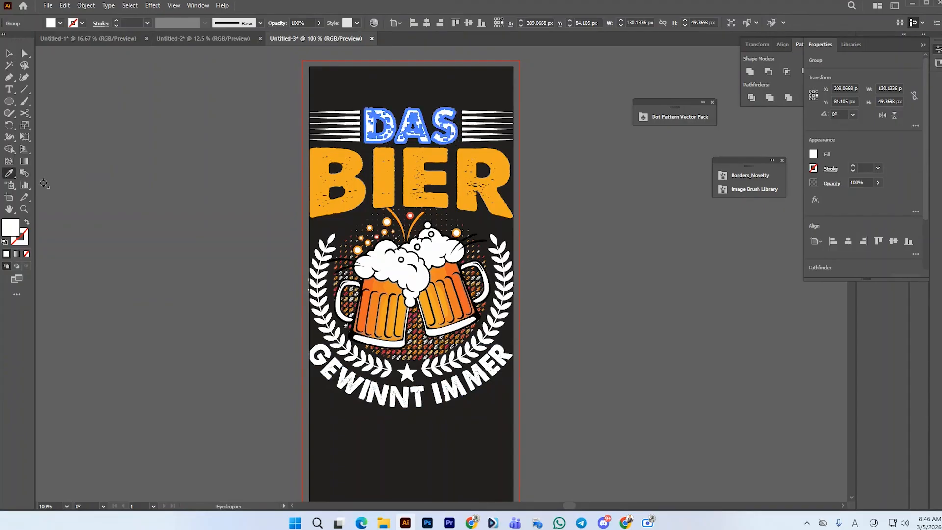
{"action": "left_click", "coordinate": [448, 276]}
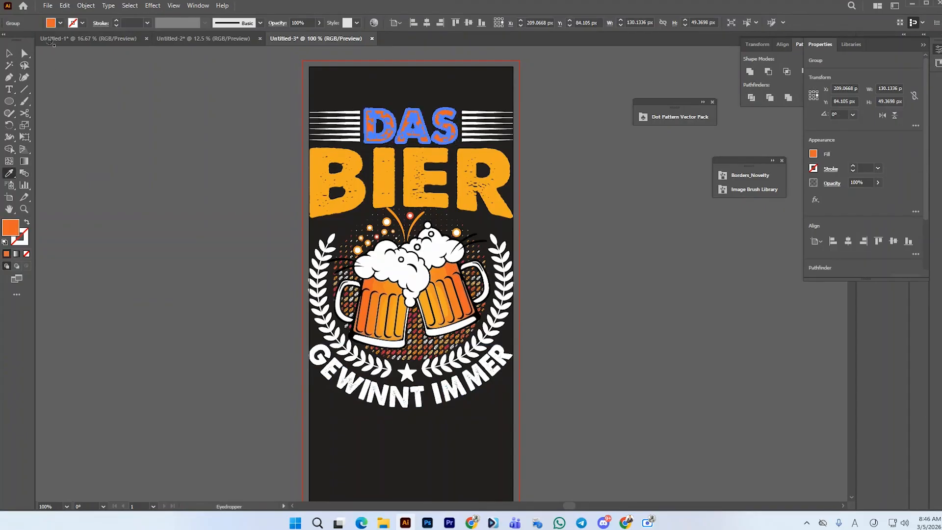
{"action": "key", "text": "v"}
{"action": "left_click", "coordinate": [149, 166]}
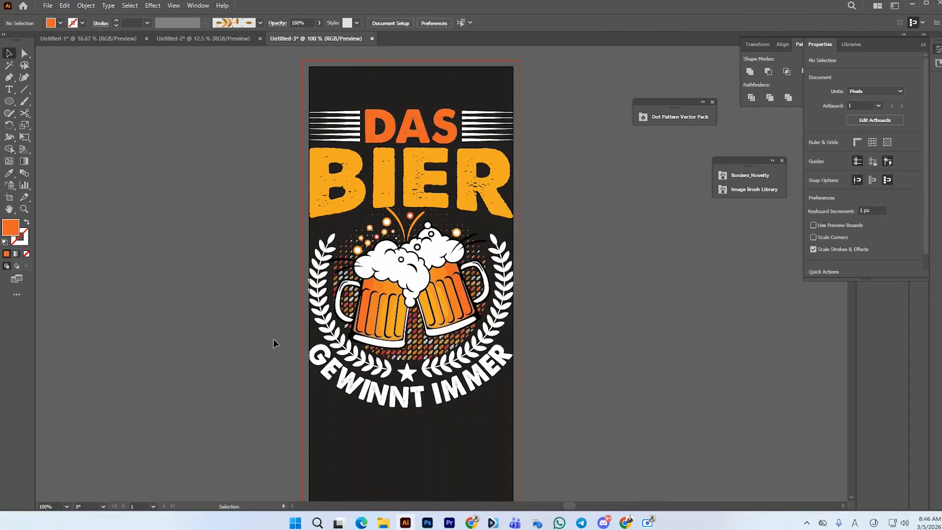
Recolor the star beneath the mugs with the yellow-orange sampled from the second mug's beer
{"action": "left_click", "coordinate": [407, 373]}
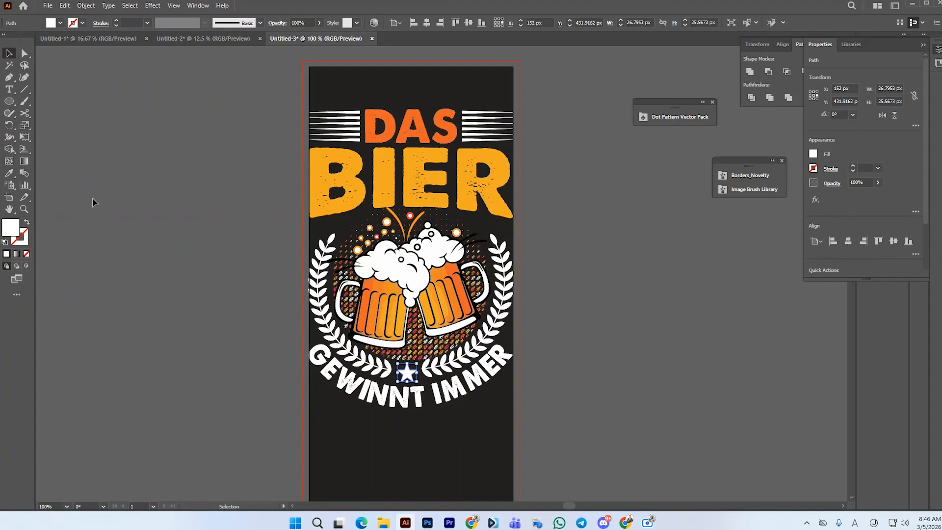
{"action": "left_click", "coordinate": [9, 172]}
{"action": "left_click", "coordinate": [444, 274]}
{"action": "left_click", "coordinate": [447, 299]}
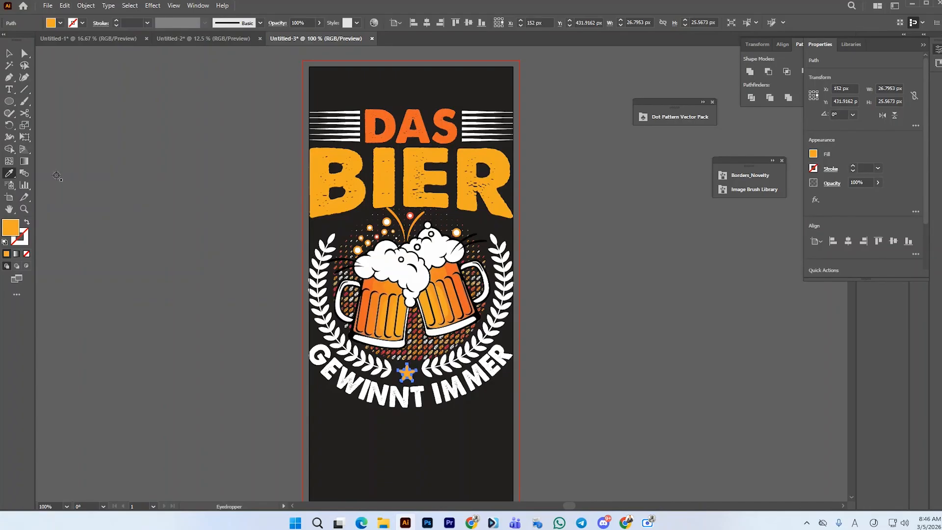
{"action": "left_click", "coordinate": [11, 54]}
{"action": "left_click", "coordinate": [168, 179]}
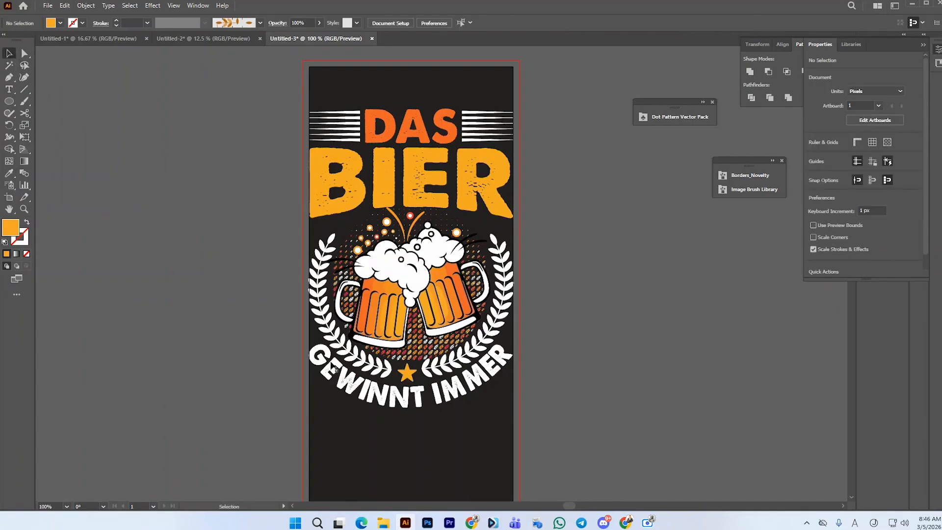
Recolor the curved GEWINNT IMMER text with the red-orange sampled from DAS using the Eyedropper
{"action": "left_click", "coordinate": [320, 357]}
{"action": "left_click", "coordinate": [14, 173]}
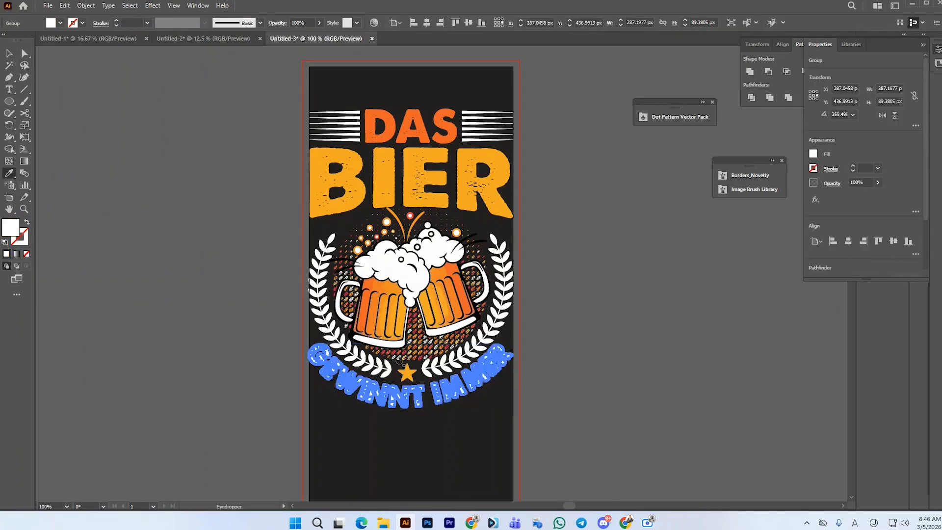
{"action": "left_click", "coordinate": [424, 123]}
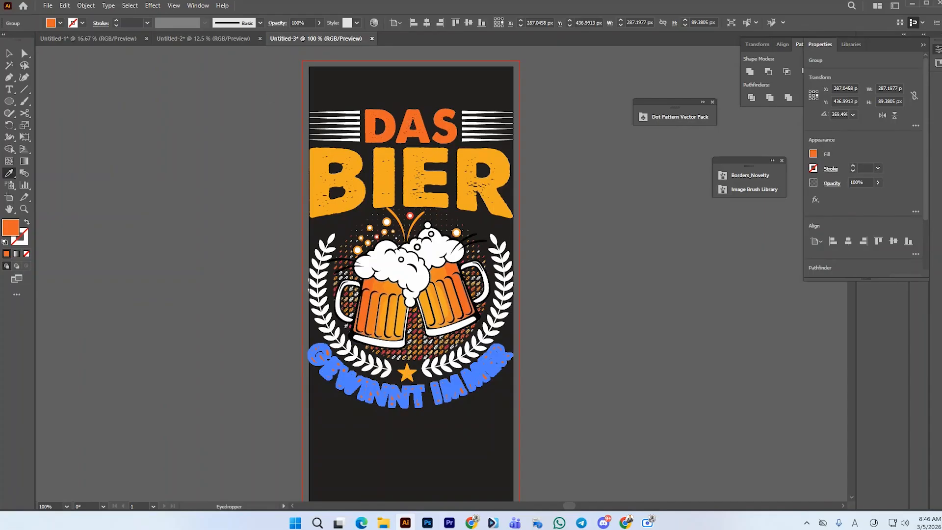
{"action": "left_click", "coordinate": [9, 53]}
{"action": "left_click", "coordinate": [244, 174]}
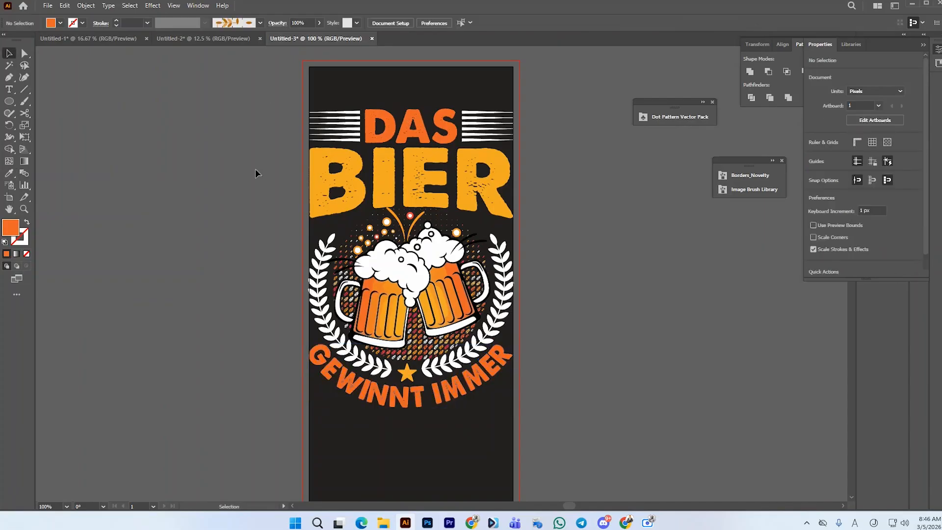
Duplicate BIER in place and erase irregular patches across the front copy's letters with the Eraser tool
{"action": "left_click", "coordinate": [378, 169]}
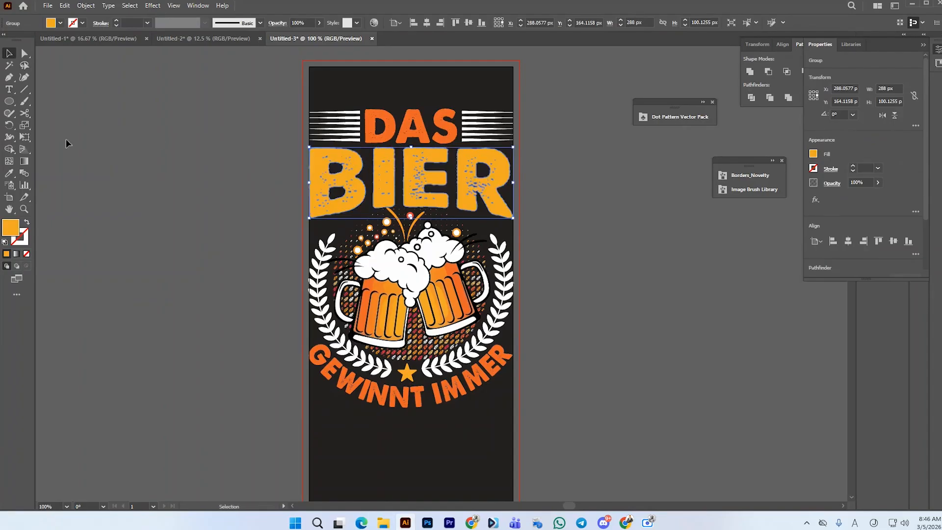
{"action": "left_click", "coordinate": [24, 113]}
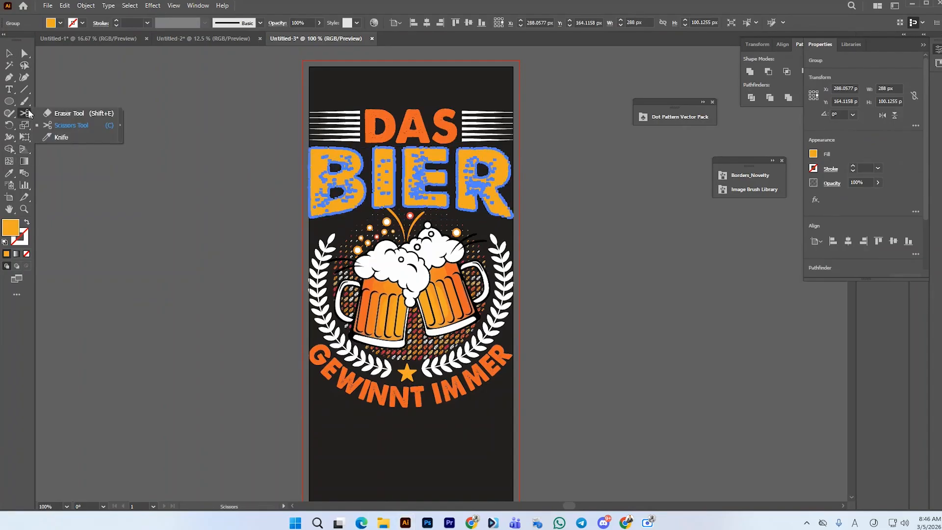
{"action": "left_click", "coordinate": [81, 118]}
{"action": "key", "text": "shift+e"}
{"action": "left_click_drag", "start_coordinate": [309, 150], "coordinate": [349, 137]}
{"action": "left_click_drag", "start_coordinate": [366, 197], "coordinate": [347, 219]}
{"action": "left_click_drag", "start_coordinate": [389, 150], "coordinate": [397, 162]}
{"action": "left_click_drag", "start_coordinate": [409, 194], "coordinate": [423, 204]}
{"action": "left_click_drag", "start_coordinate": [441, 151], "coordinate": [502, 160]}
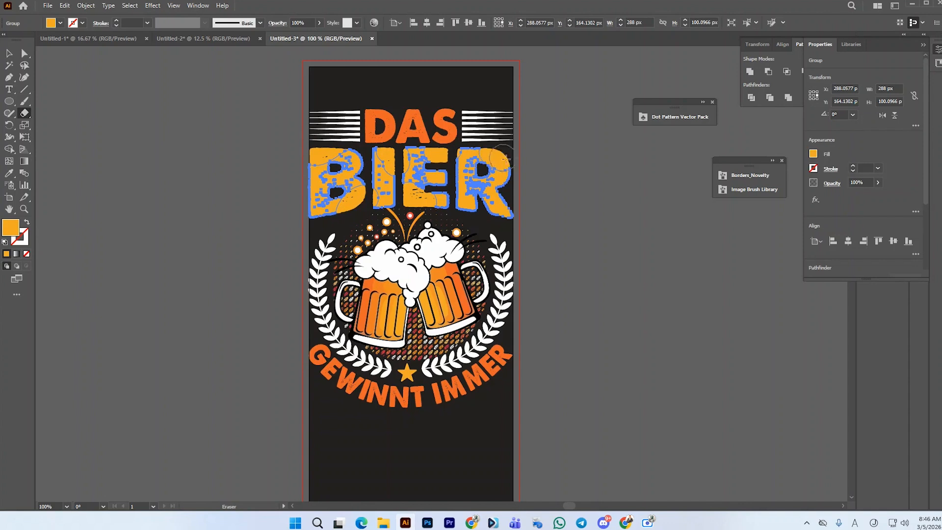
{"action": "mouse_move", "coordinate": [491, 196]}
{"action": "left_mouse_down"}
{"action": "mouse_move", "coordinate": [474, 210]}
{"action": "mouse_move", "coordinate": [502, 215]}
{"action": "left_mouse_up"}
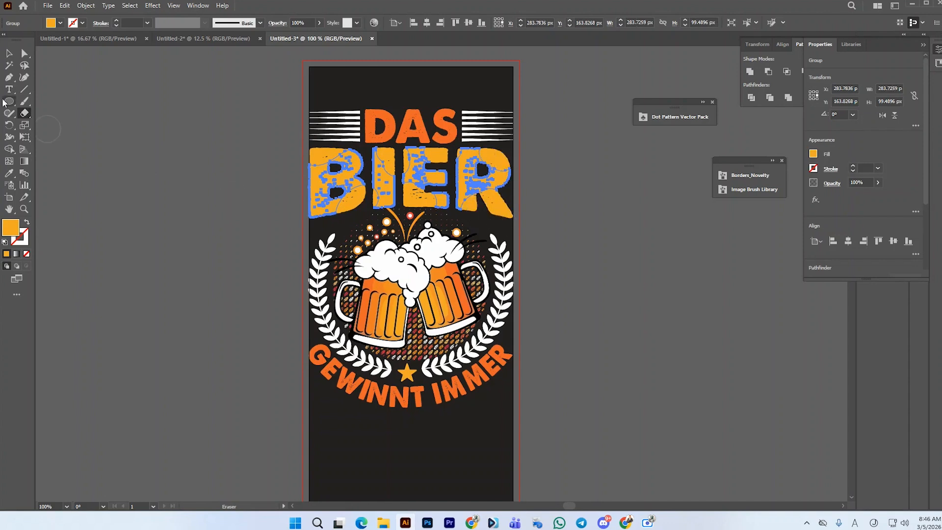
Recolor the partly erased BIER copy with the red-orange sampled from DAS and lower its opacity to 31%
{"action": "left_click", "coordinate": [9, 173]}
{"action": "left_click", "coordinate": [387, 113]}
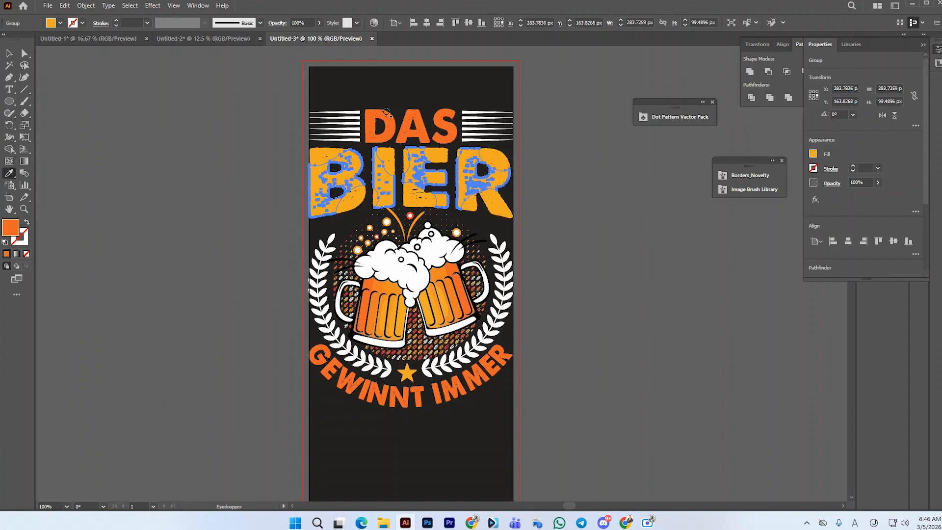
{"action": "left_click", "coordinate": [319, 23]}
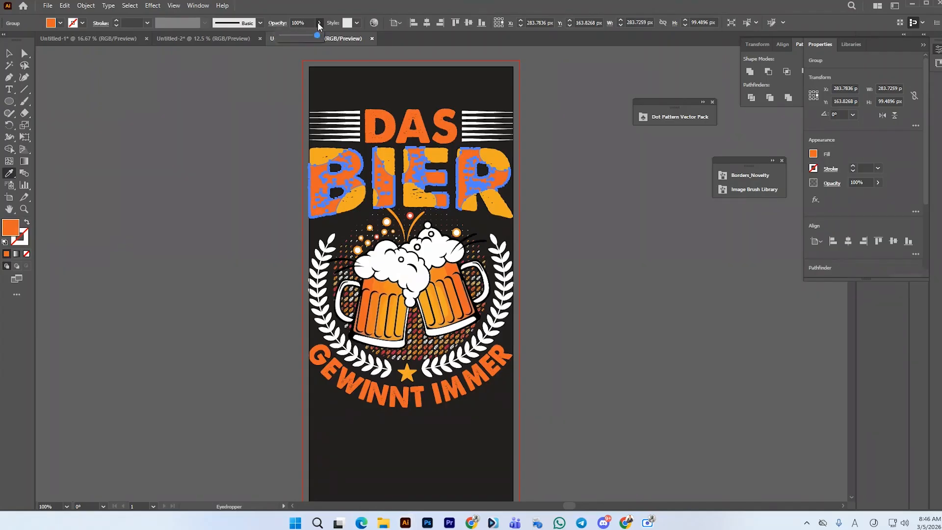
{"action": "left_click_drag", "start_coordinate": [321, 37], "coordinate": [293, 37]}
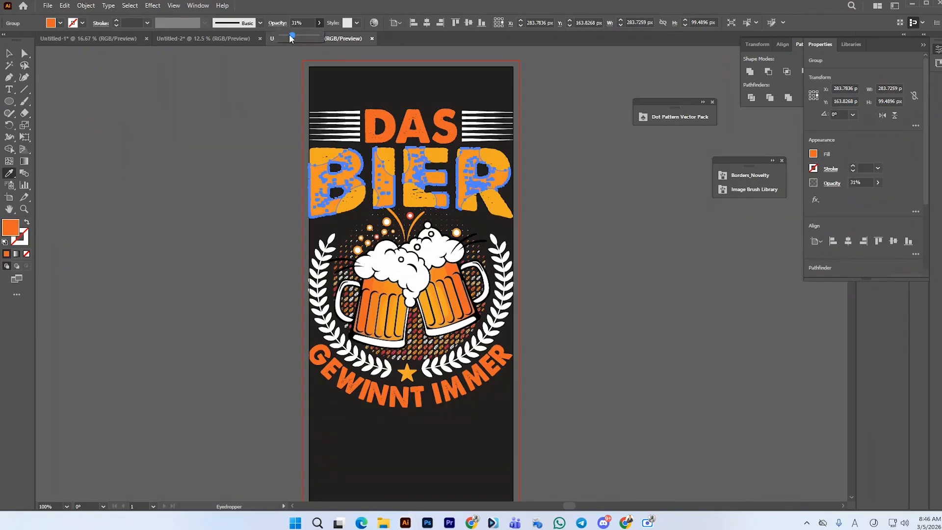
{"action": "left_click", "coordinate": [9, 52]}
{"action": "left_click", "coordinate": [145, 104]}
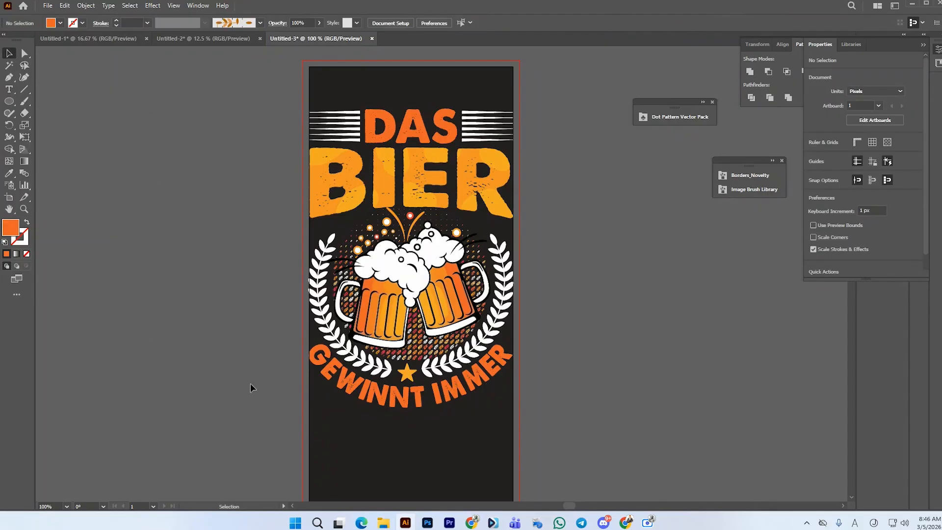
{"action": "left_click", "coordinate": [483, 139]}
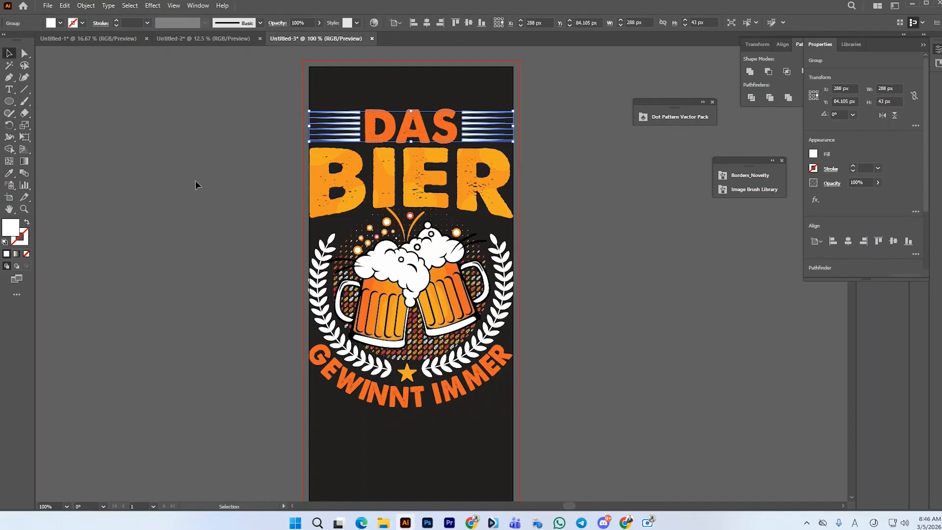
{"action": "left_click", "coordinate": [332, 264]}
{"action": "left_click", "coordinate": [286, 240]}
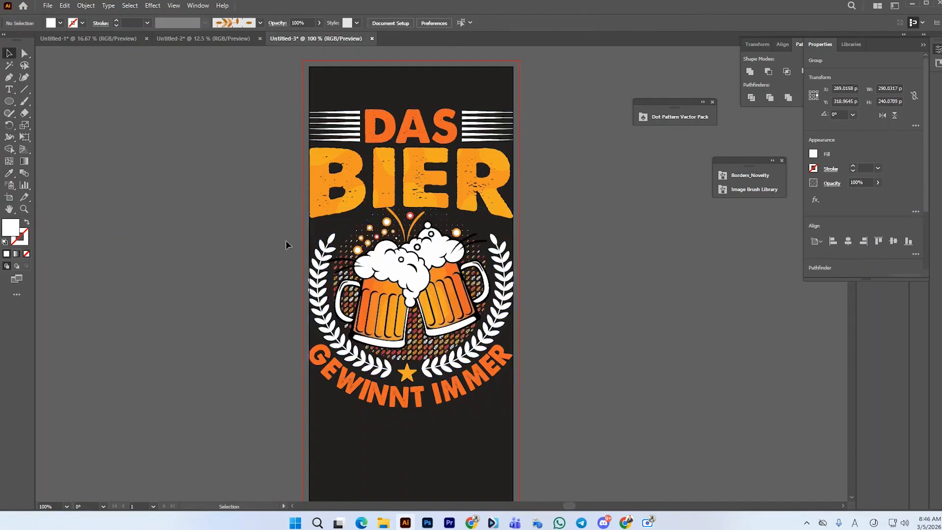
{"action": "scroll", "coordinate": [500, 223], "scroll_direction": "down", "scroll_amount": 1}
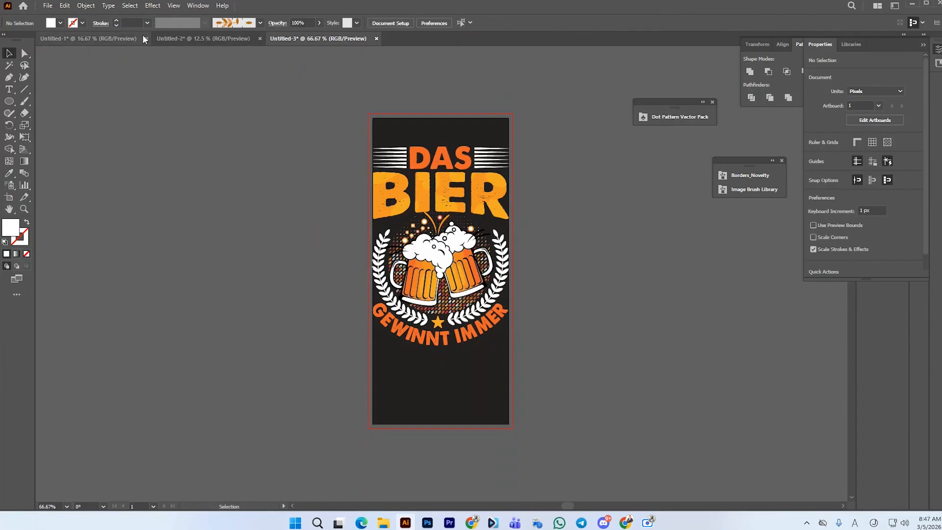
{"action": "left_click", "coordinate": [193, 37]}
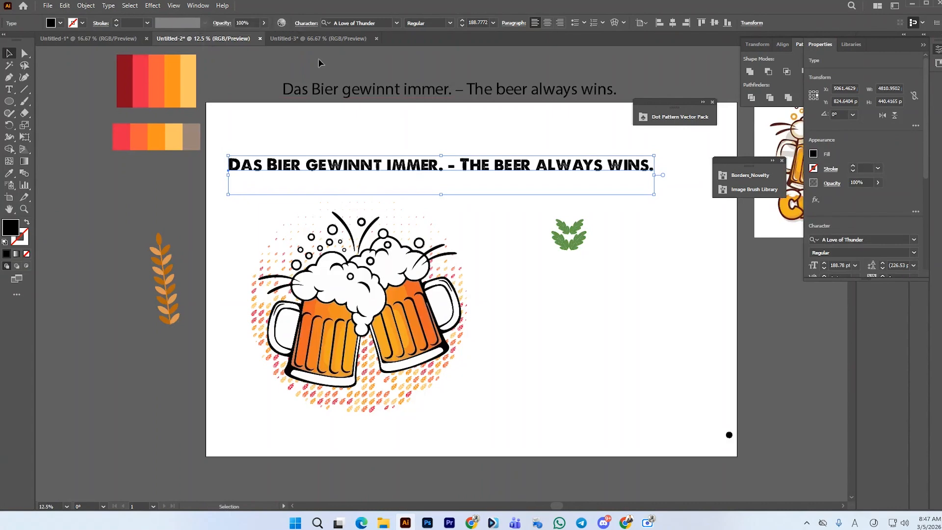
{"action": "left_click", "coordinate": [340, 45]}
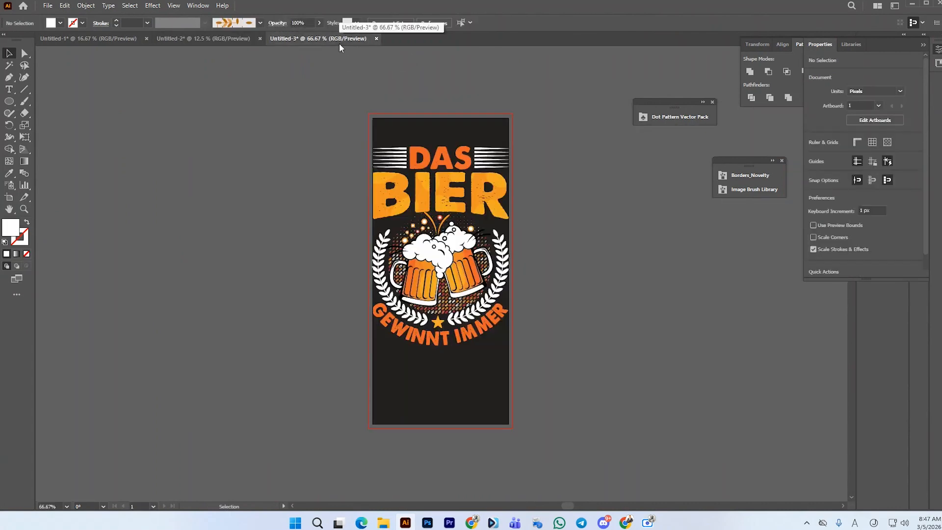